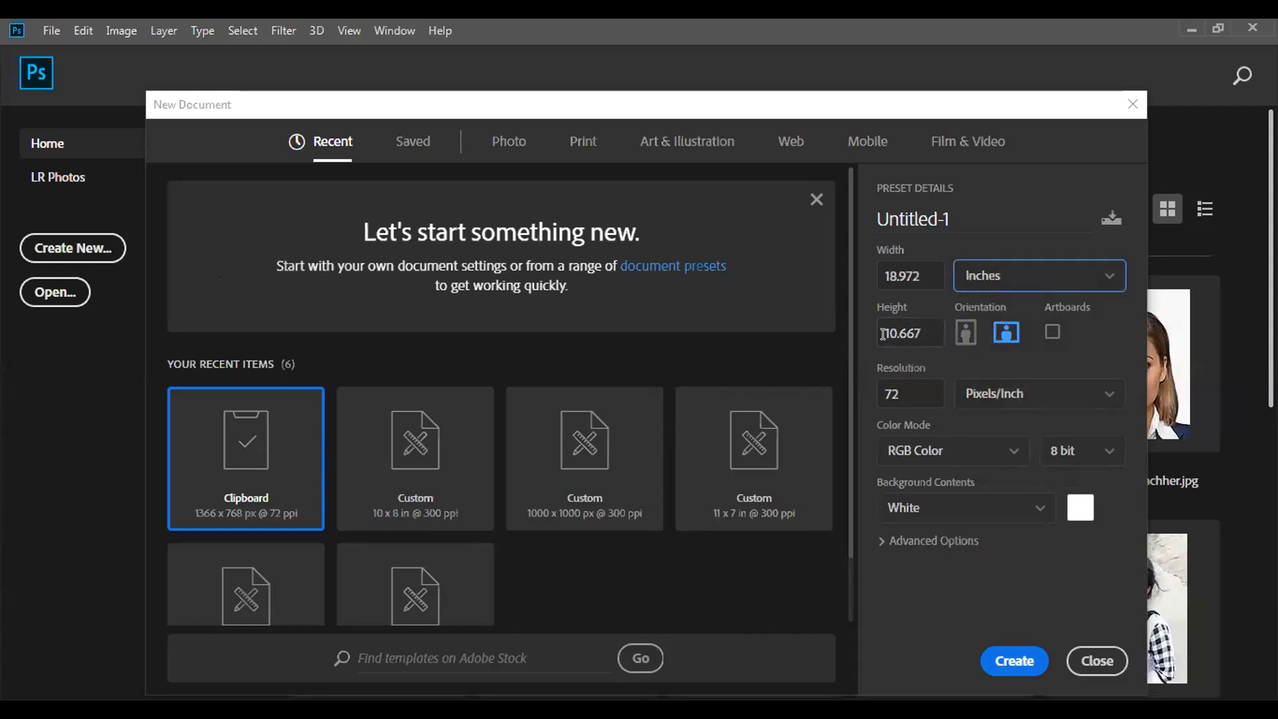
Create a white RGB document 18.972 by 10.667 inches at 72 pixels/inch
{"action": "left_click", "coordinate": [1026, 663]}
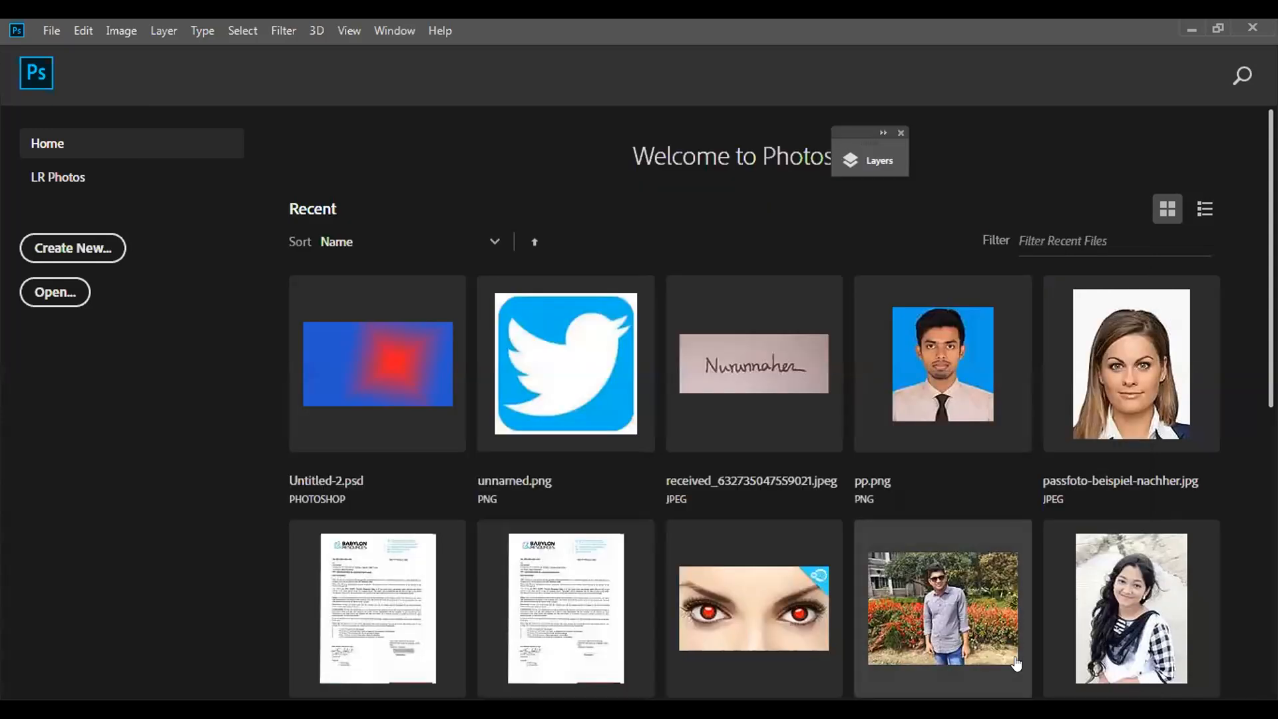
{"action": "left_click", "coordinate": [936, 673]}
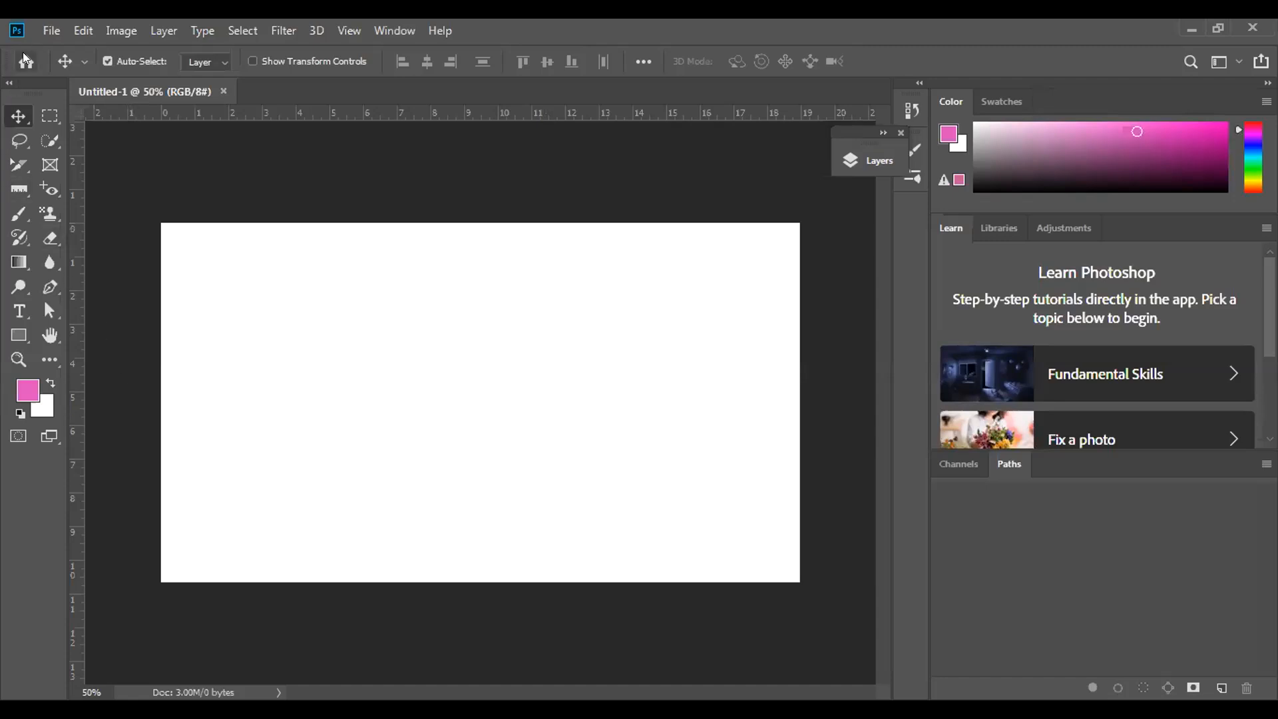
Open the image download (2).jpg from the Camera Roll folder in Pictures
{"action": "left_click", "coordinate": [50, 32]}
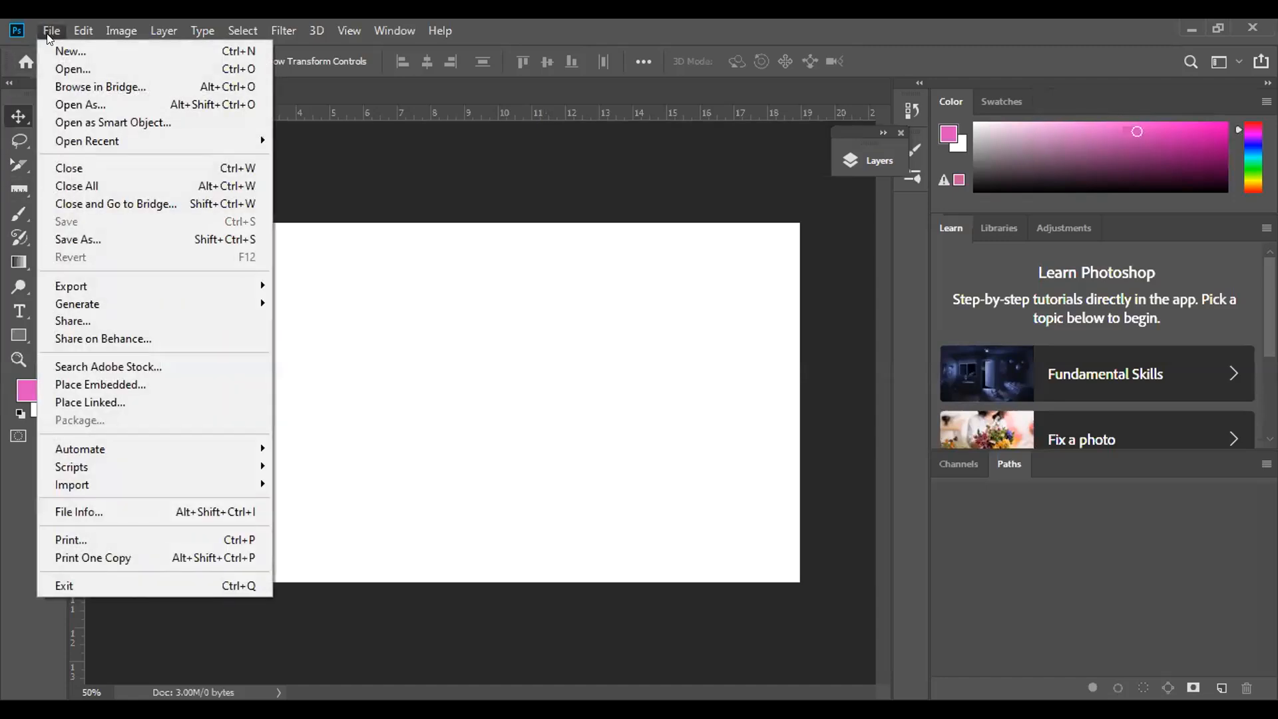
{"action": "left_click", "coordinate": [77, 70]}
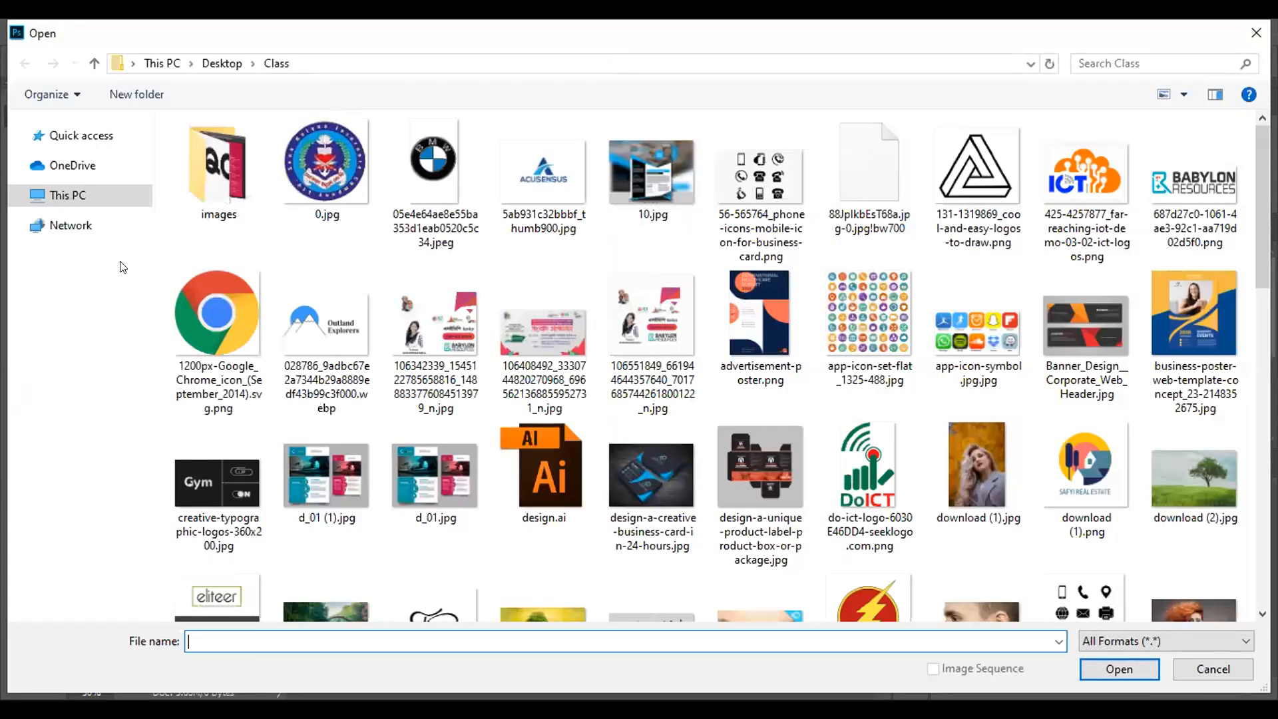
{"action": "left_click", "coordinate": [94, 62]}
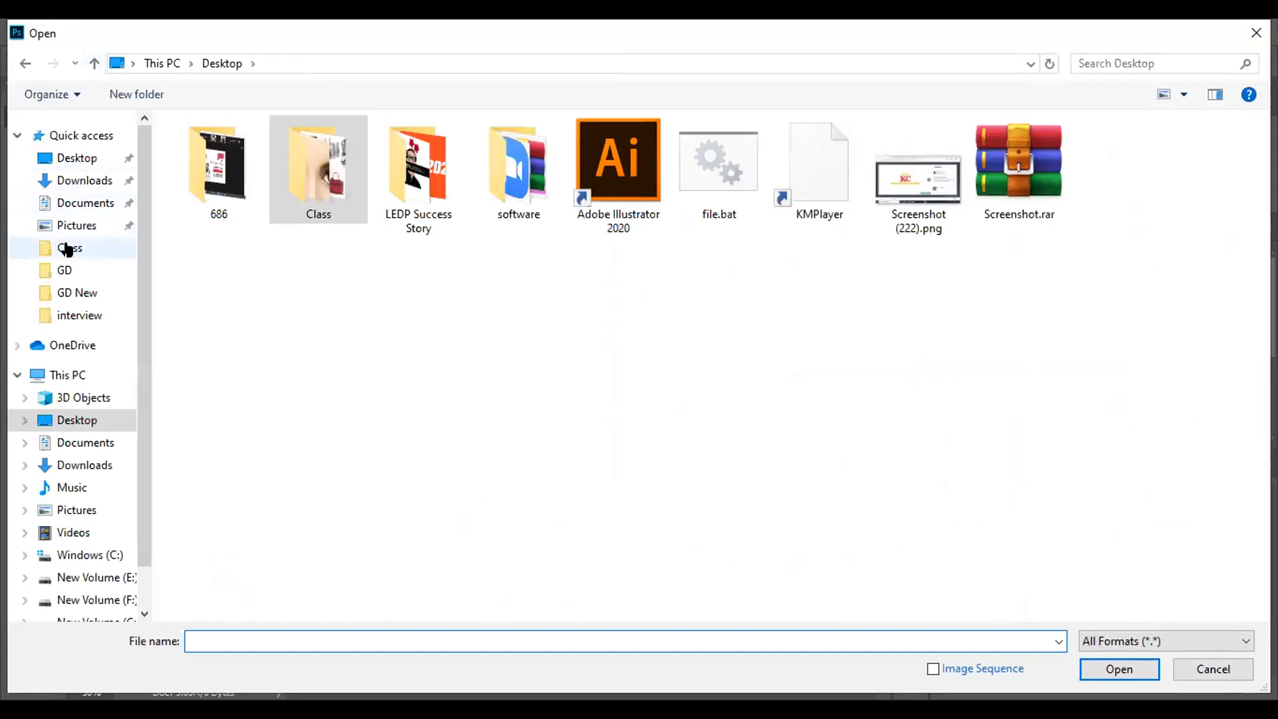
{"action": "left_click", "coordinate": [79, 224]}
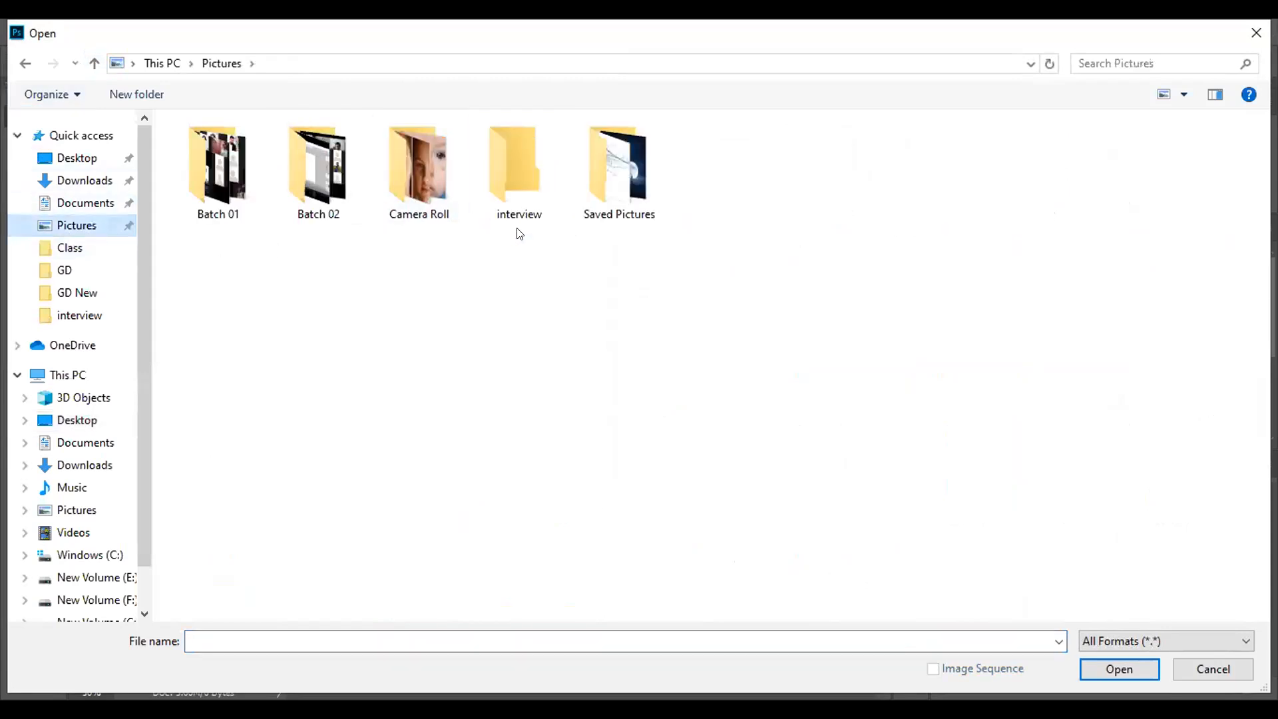
{"action": "double_click", "coordinate": [427, 191]}
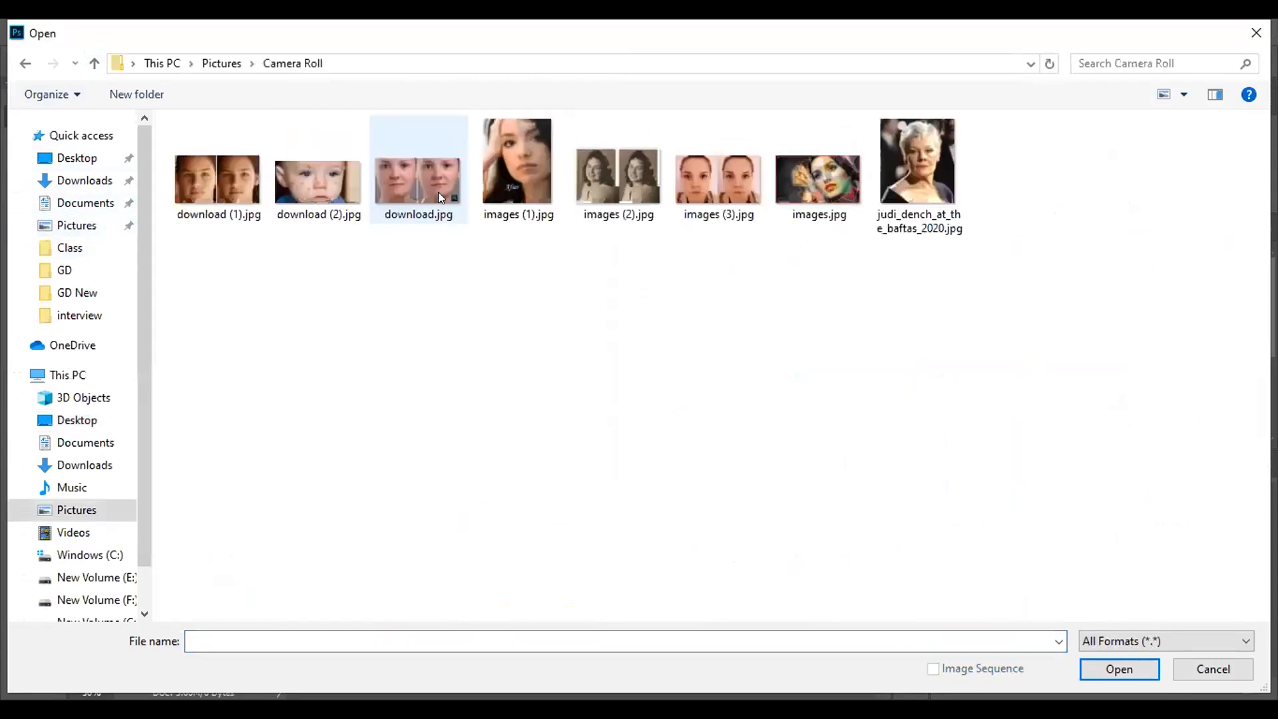
{"action": "left_click", "coordinate": [307, 185]}
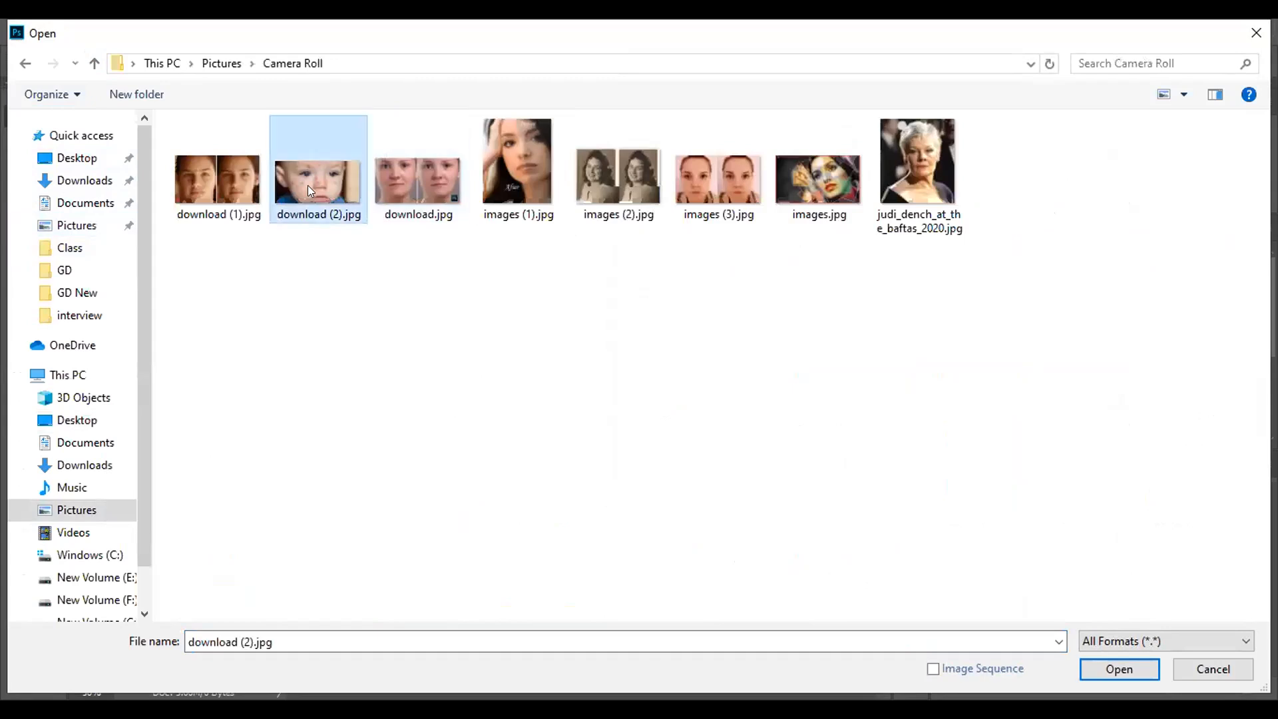
{"action": "left_click", "coordinate": [1124, 669]}
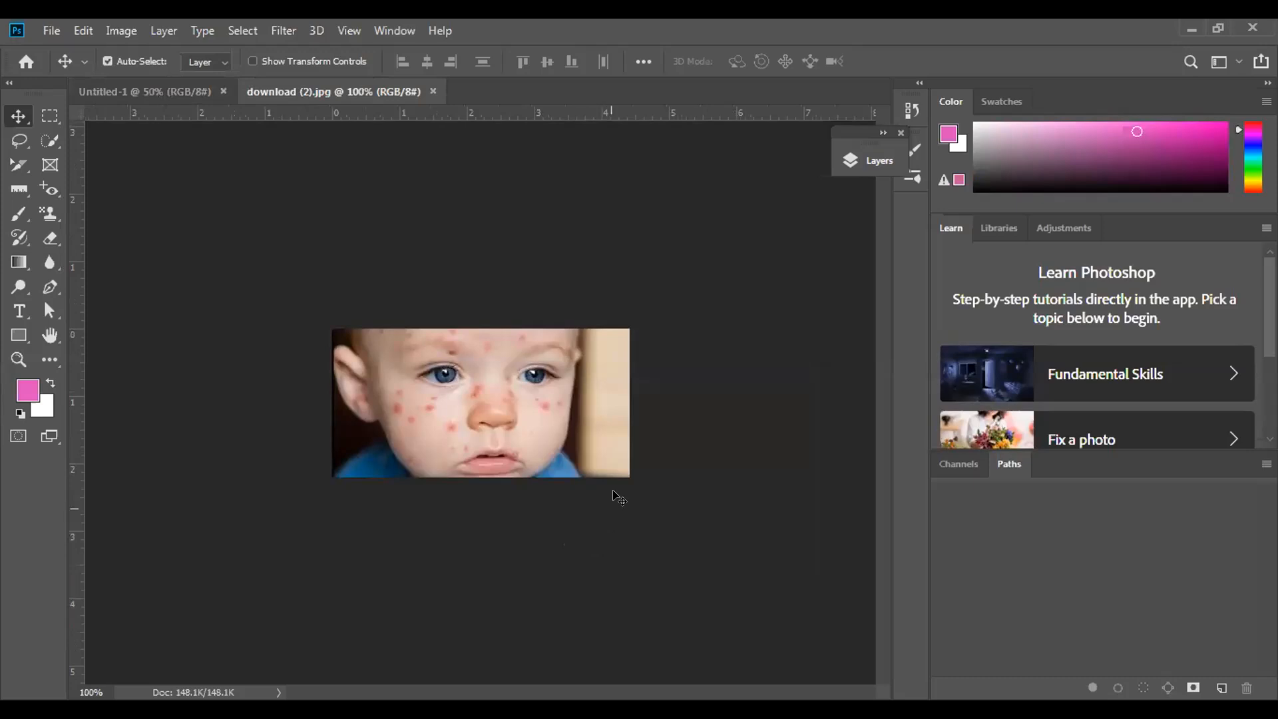
Expand the floating Layers panel beside the photo and unlock the Background layer
{"action": "left_click_drag", "start_coordinate": [863, 127], "coordinate": [977, 490]}
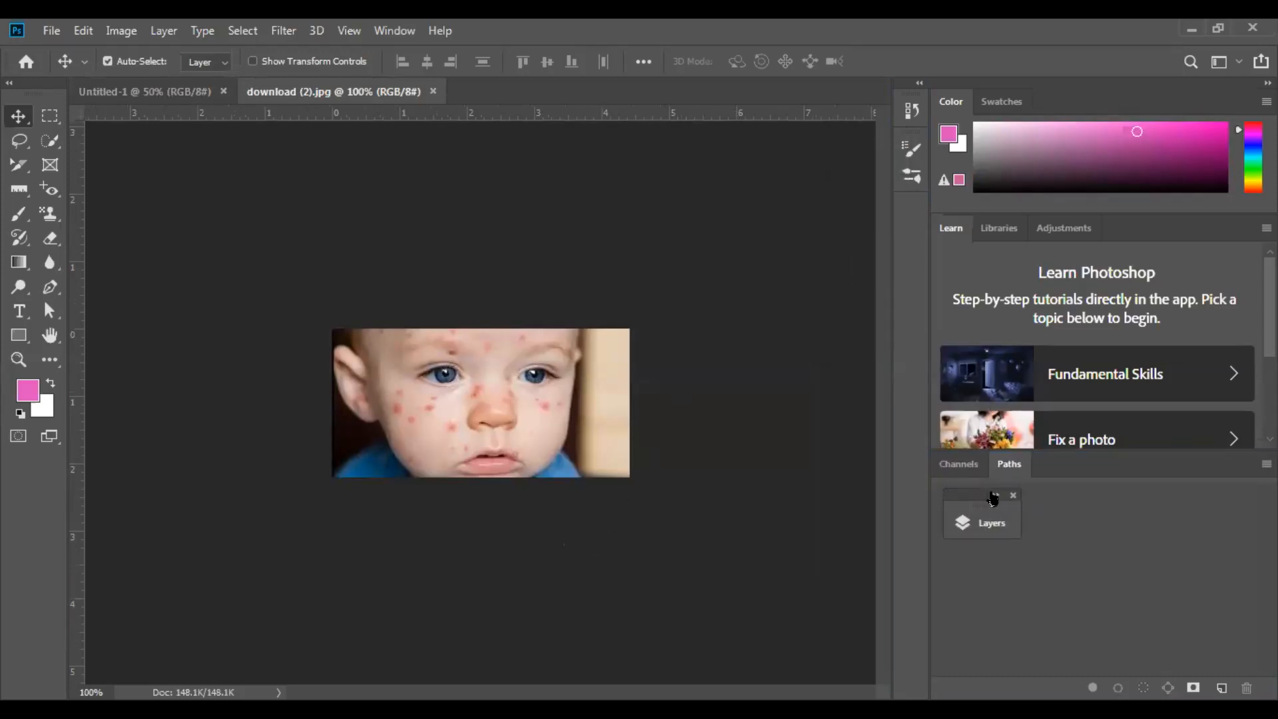
{"action": "double_click", "coordinate": [994, 495]}
{"action": "left_click_drag", "start_coordinate": [993, 490], "coordinate": [772, 171]}
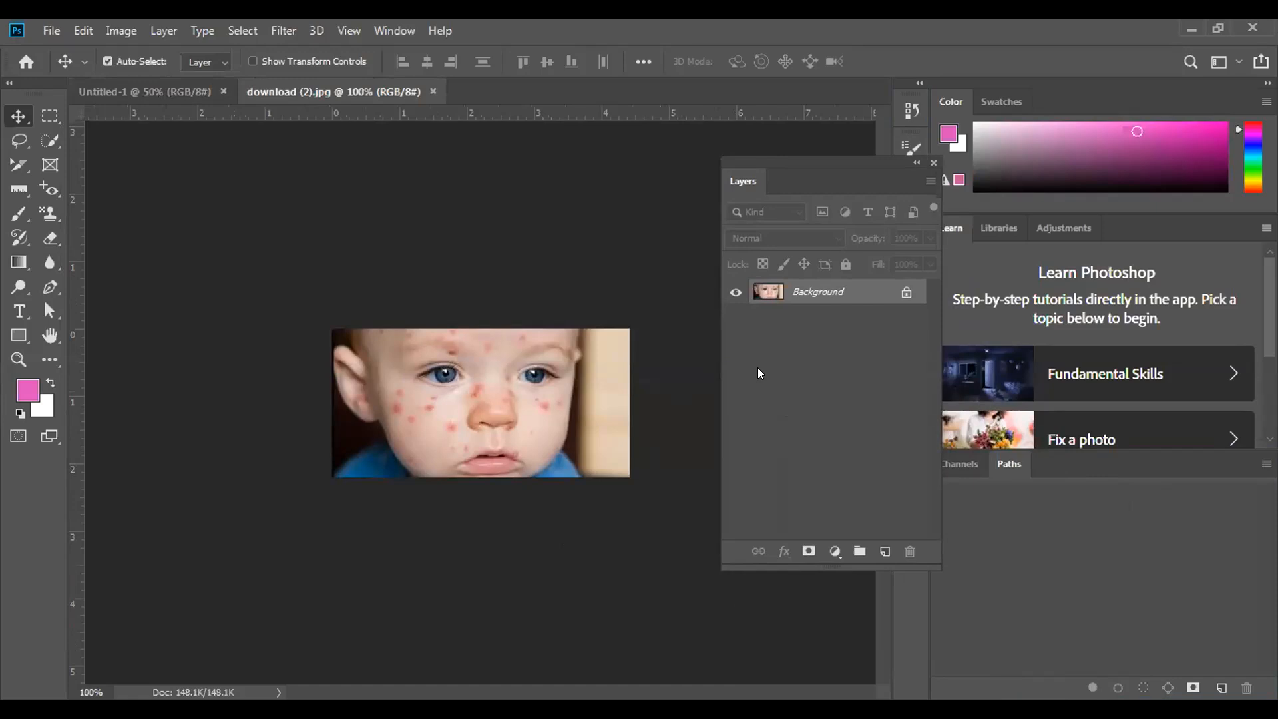
{"action": "left_click", "coordinate": [906, 291]}
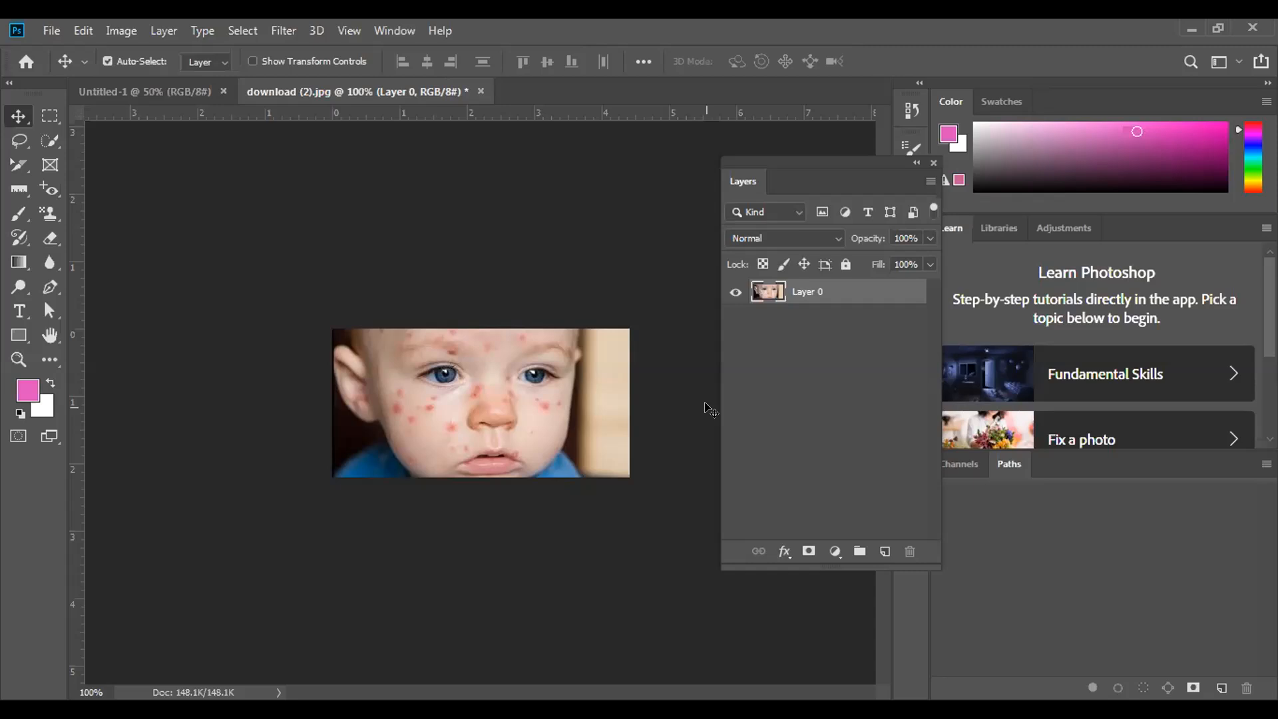
{"action": "key", "text": "ctrl"}
{"action": "key", "text": "ctrl+plus"}
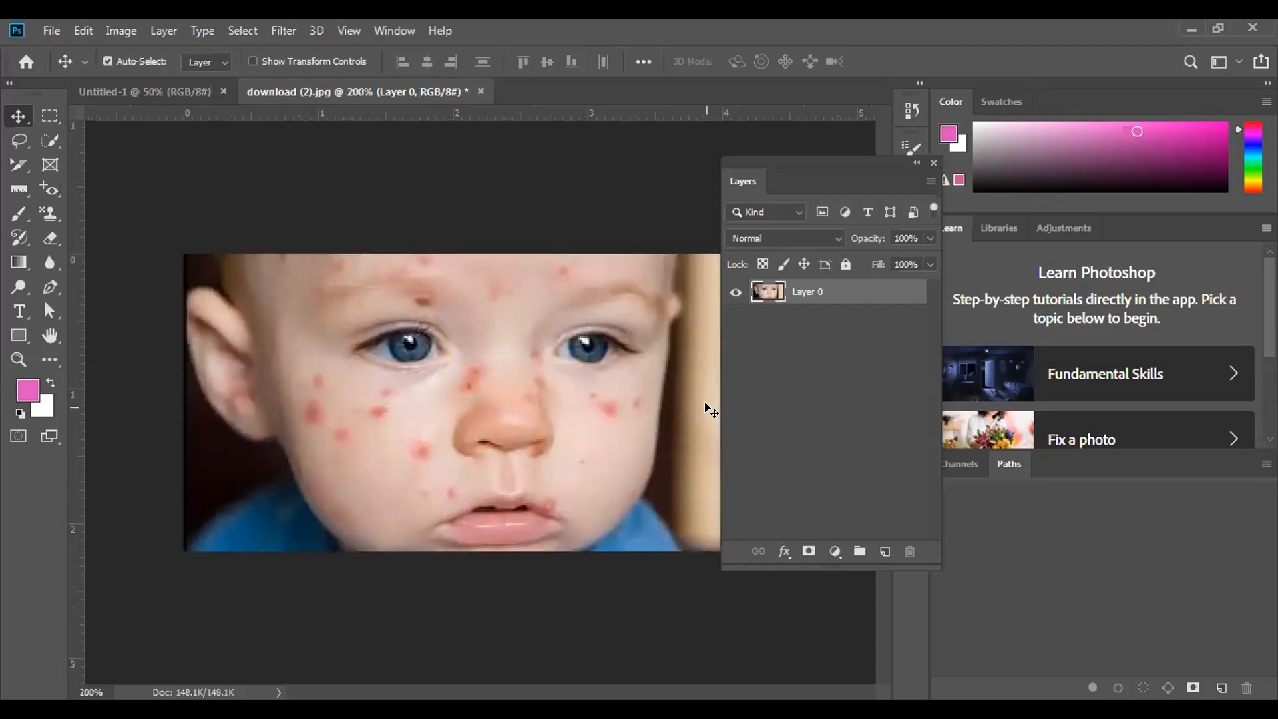
{"action": "right_click", "coordinate": [824, 294]}
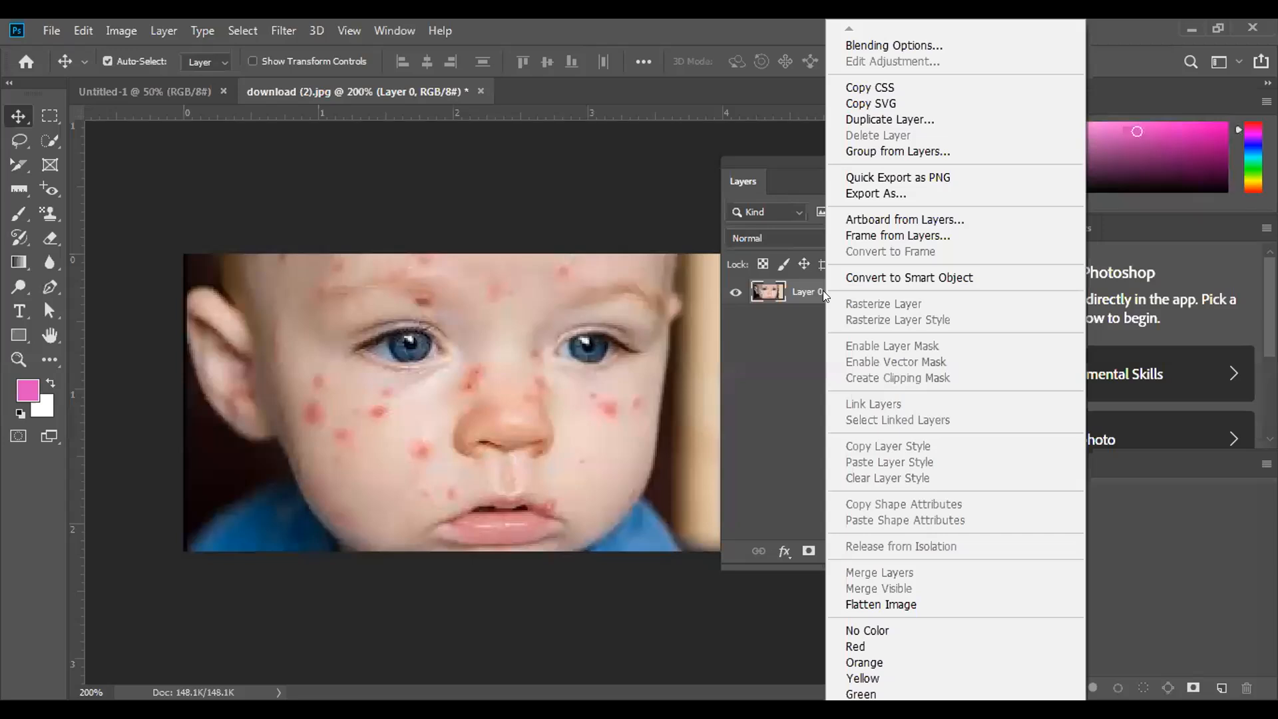
{"action": "left_click", "coordinate": [872, 119]}
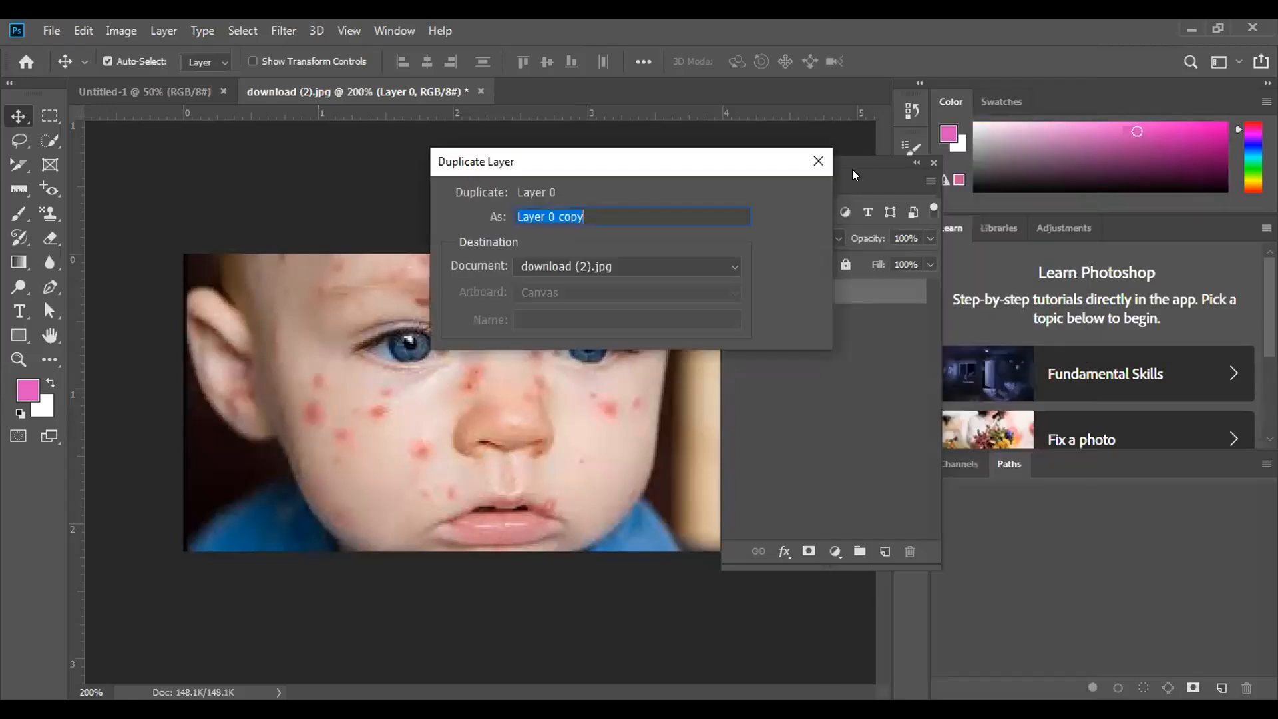
{"action": "left_click", "coordinate": [818, 162]}
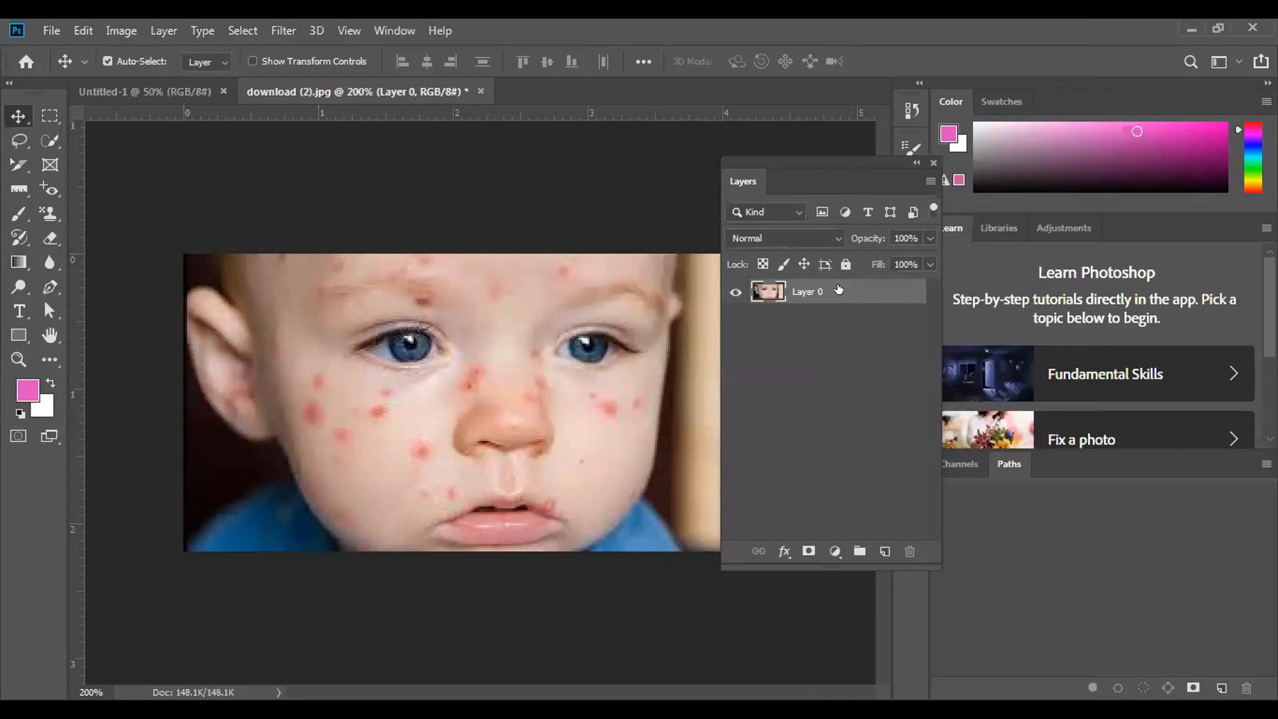
Duplicate Layer 0 and hide the original layer beneath the copy
{"action": "left_click_drag", "start_coordinate": [839, 289], "coordinate": [883, 549]}
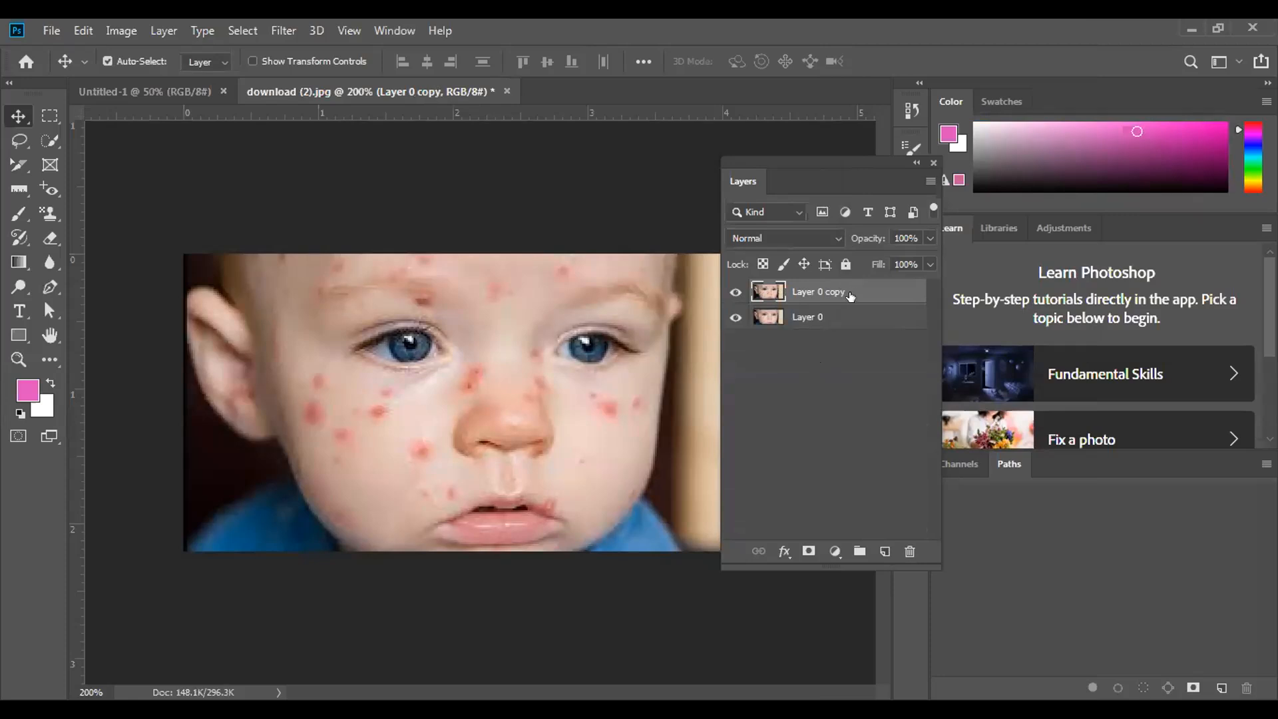
{"action": "left_click", "coordinate": [734, 317]}
Activate the Spot Healing Brush and set its brush size to 15 px
{"action": "left_click", "coordinate": [48, 193]}
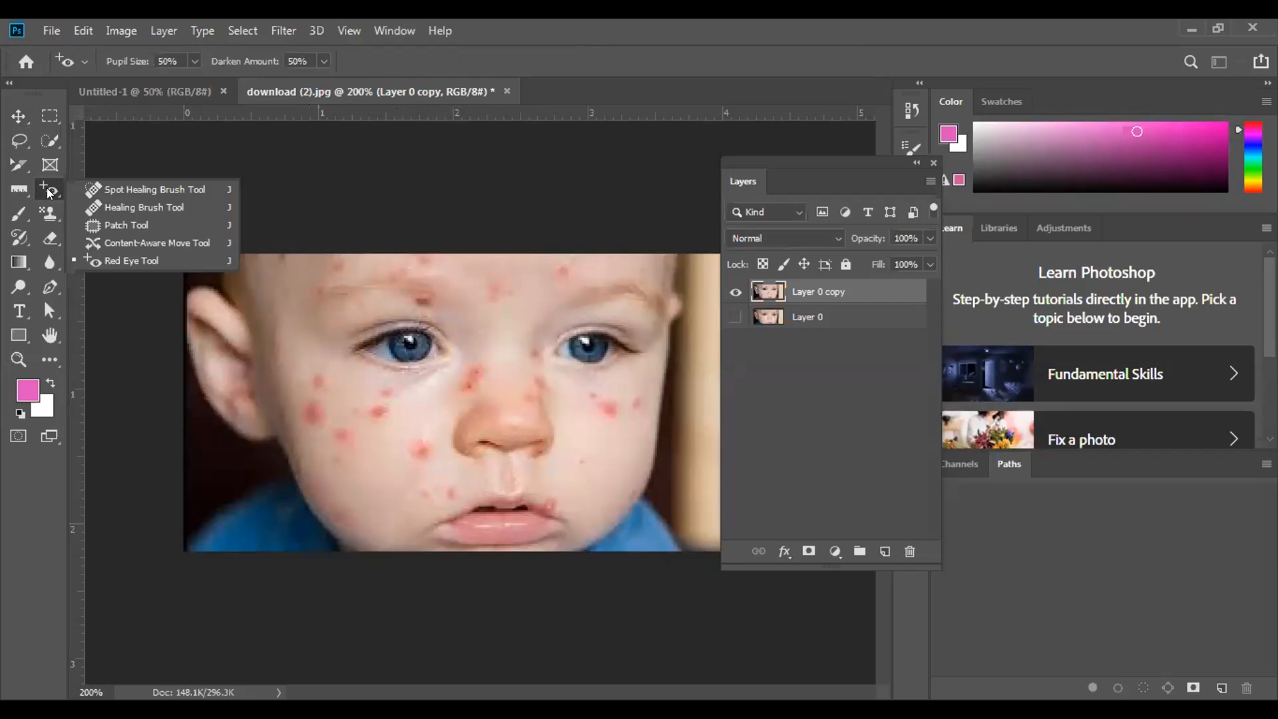
{"action": "left_click", "coordinate": [121, 191]}
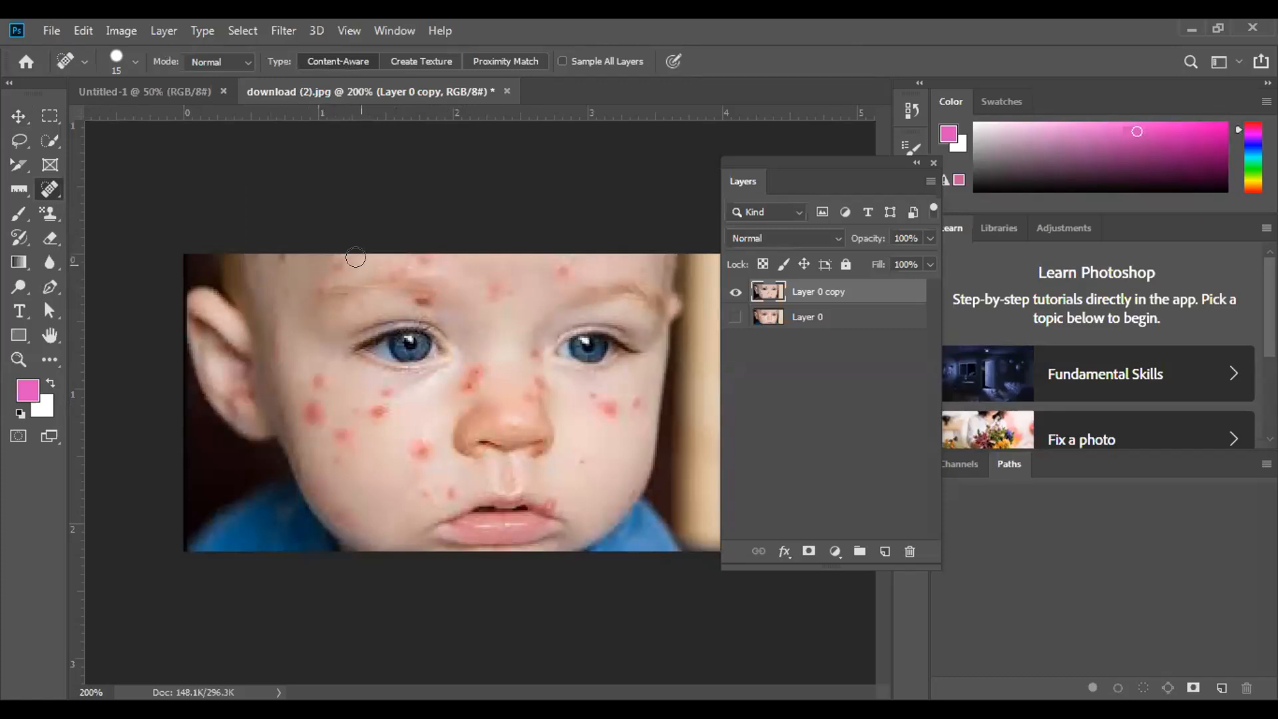
{"action": "left_click", "coordinate": [130, 60]}
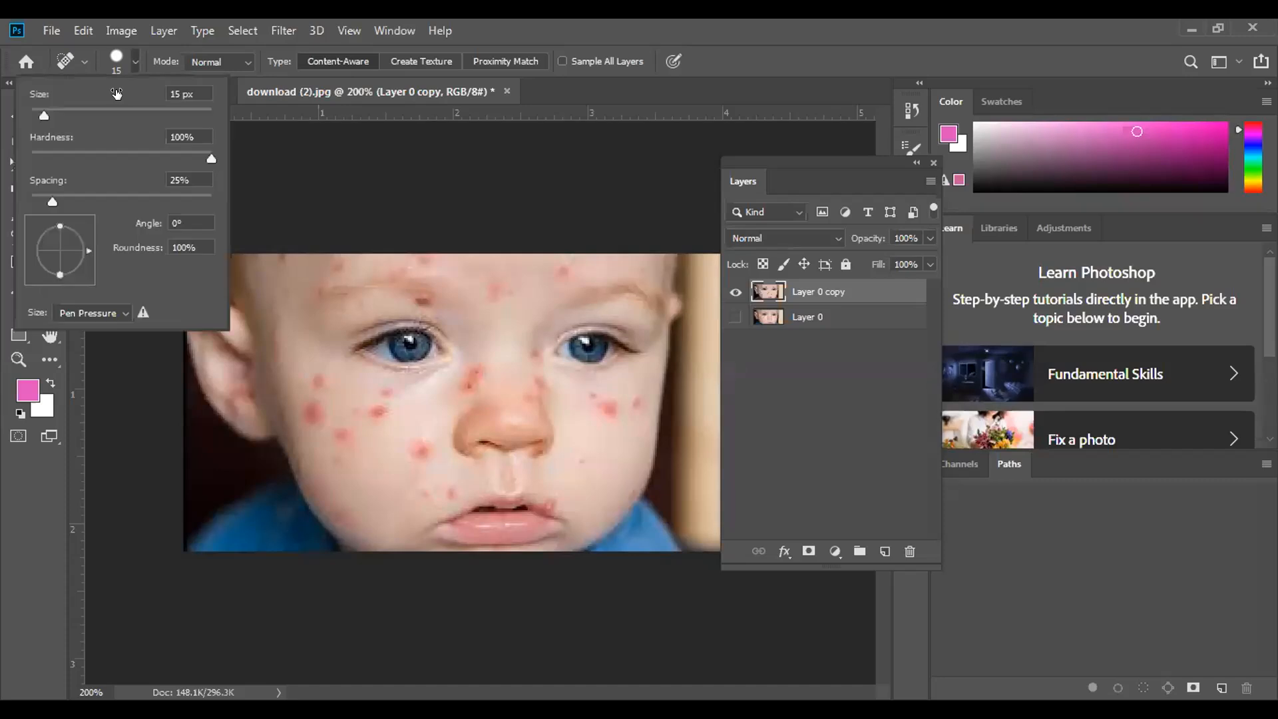
{"action": "mouse_move", "coordinate": [40, 118]}
{"action": "left_mouse_down"}
{"action": "mouse_move", "coordinate": [53, 118]}
{"action": "mouse_move", "coordinate": [42, 118]}
{"action": "left_mouse_up"}
{"action": "left_click", "coordinate": [434, 261]}
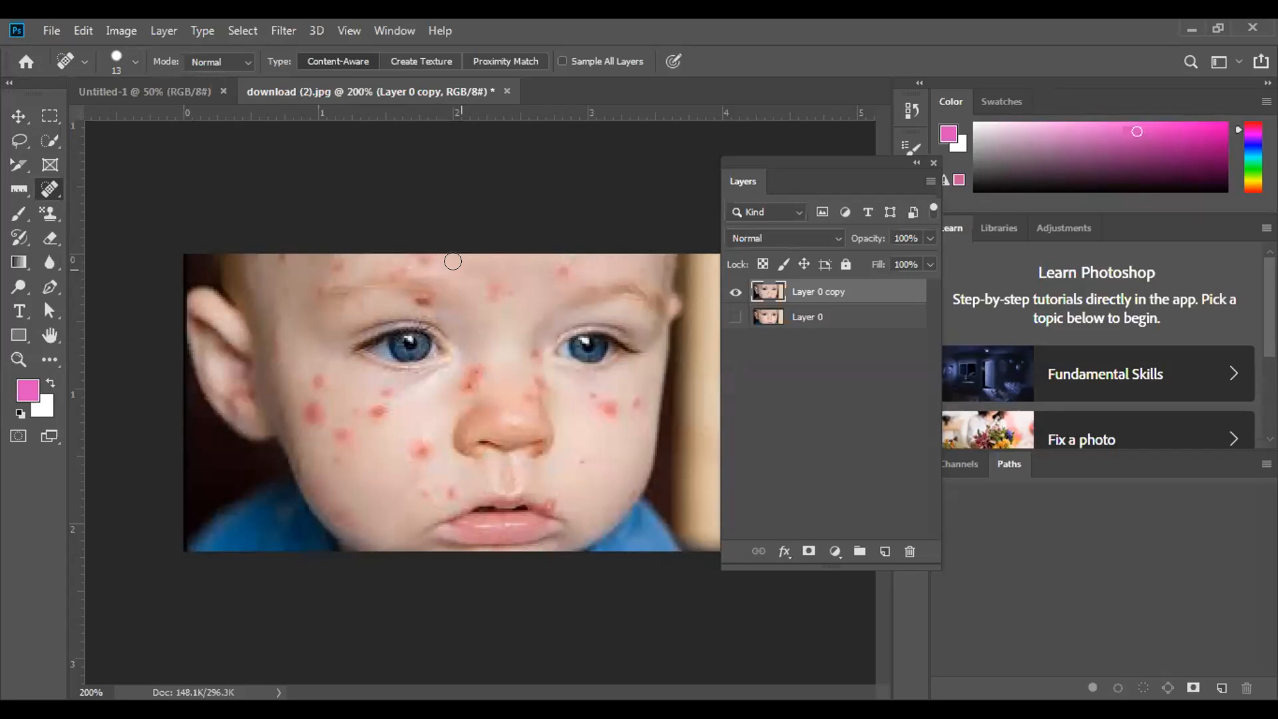
{"action": "key", "text": "bracketleft"}
{"action": "key", "text": "bracketleft"}
{"action": "key", "text": "bracketright"}
{"action": "key", "text": "bracketright"}
{"action": "key", "text": "bracketright"}
{"action": "key", "text": "bracketright"}
{"action": "key", "text": "bracketleft"}
{"action": "key", "text": "bracketleft"}
{"action": "key", "text": "bracketleft"}
{"action": "key", "text": "bracketright"}
{"action": "key", "text": "bracketright"}
{"action": "key", "text": "bracketleft"}
Heal the red spots between and above the eyebrows and on the cheek at the image's right side
{"action": "left_click", "coordinate": [480, 285]}
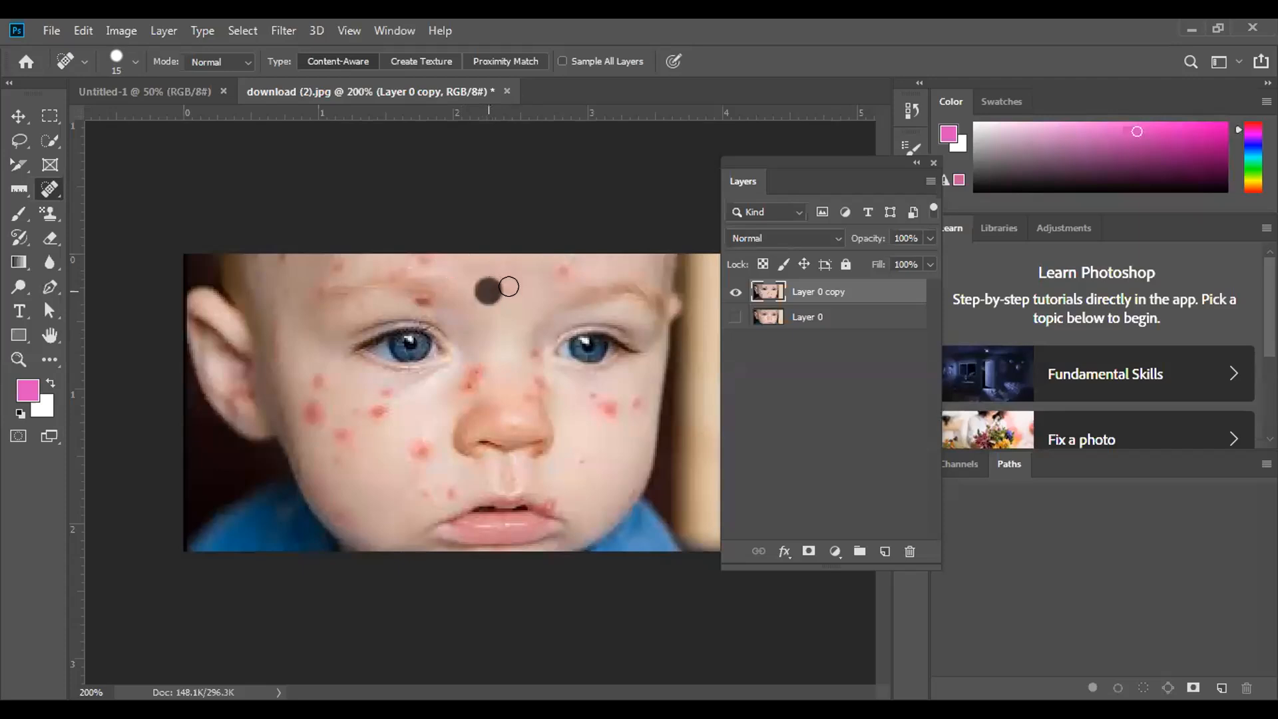
{"action": "left_click", "coordinate": [511, 287]}
{"action": "left_click", "coordinate": [558, 260]}
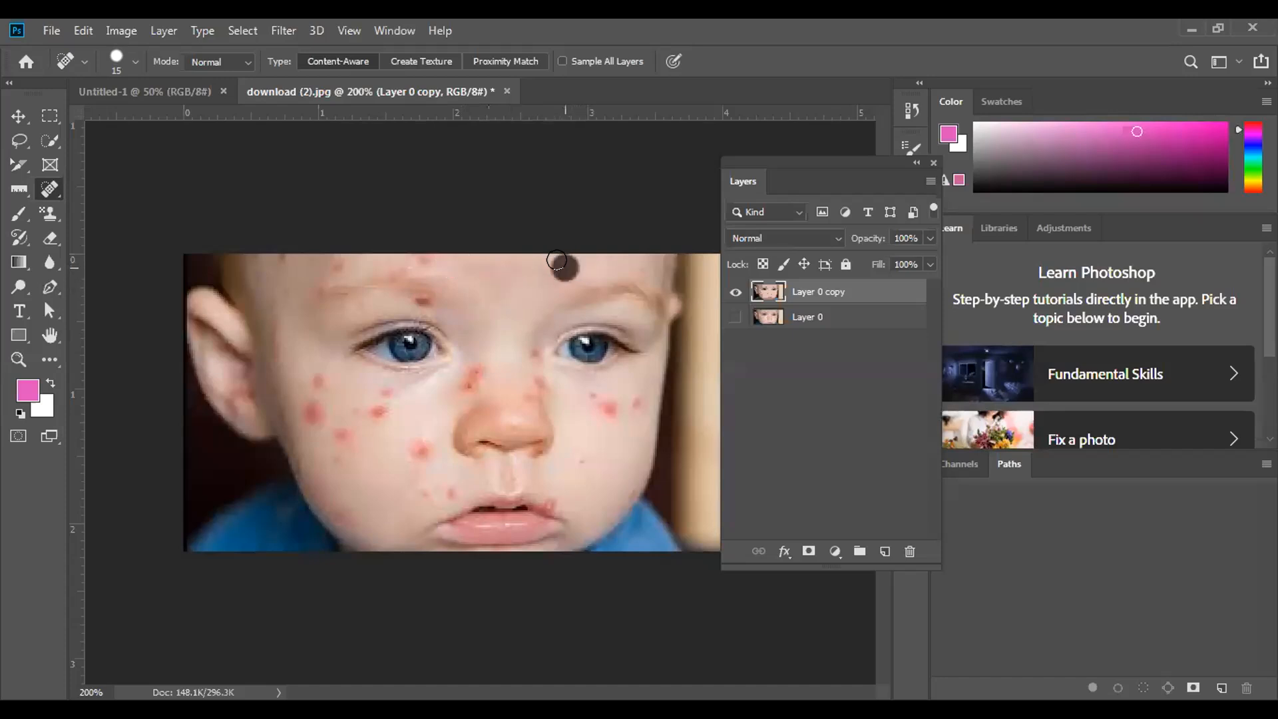
{"action": "left_click", "coordinate": [591, 395]}
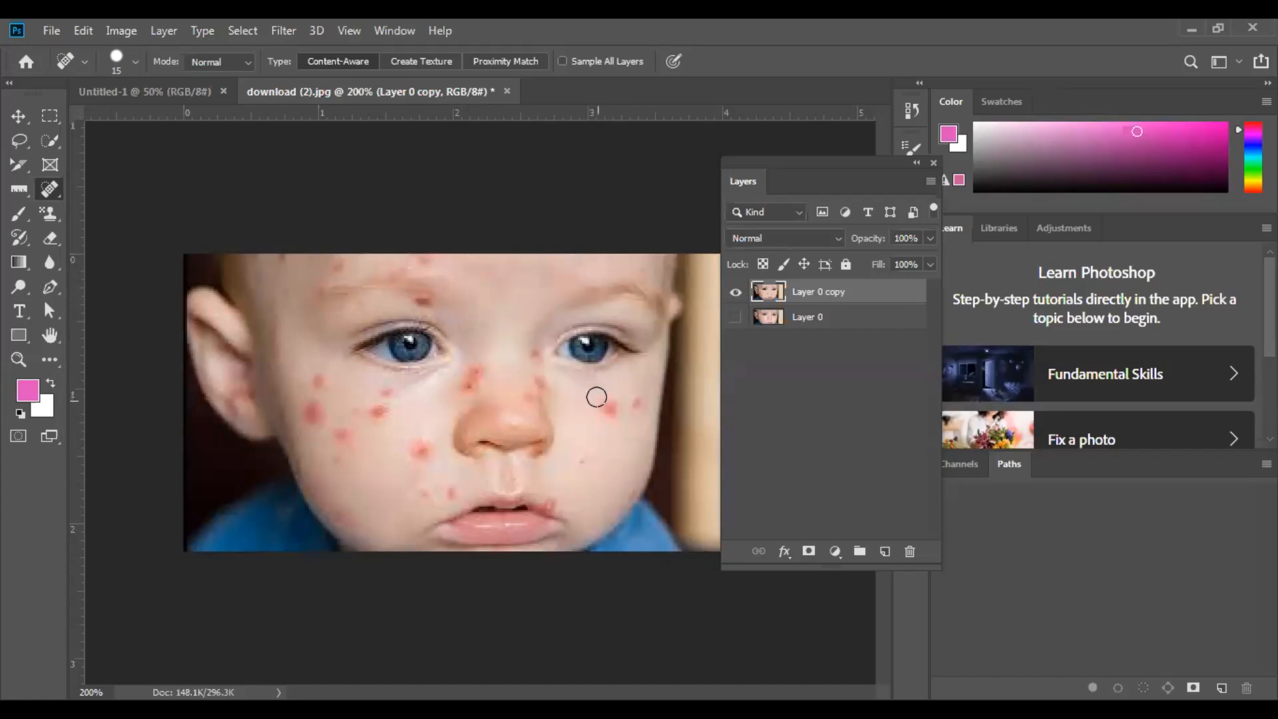
{"action": "left_click", "coordinate": [603, 408]}
{"action": "left_click", "coordinate": [636, 401]}
Heal the red spots across the cheek at the image's left side and between that cheek and the mouth
{"action": "left_click", "coordinate": [417, 444]}
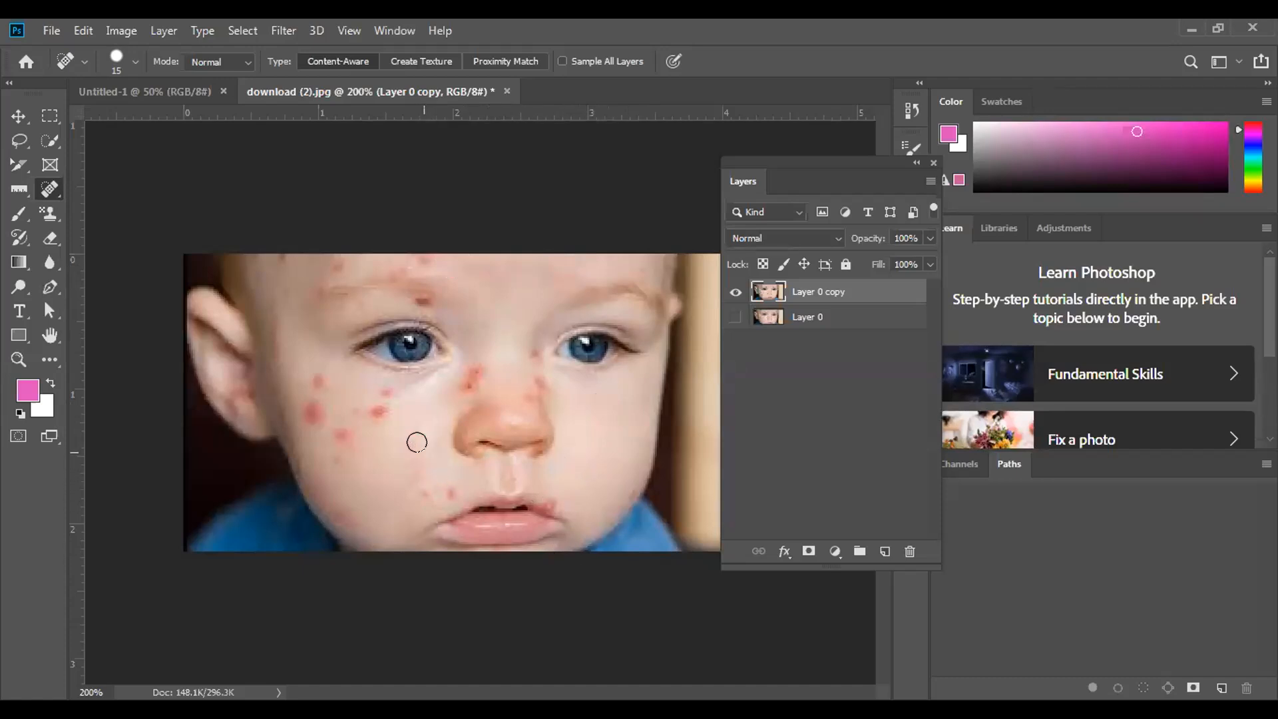
{"action": "left_click", "coordinate": [375, 409]}
{"action": "left_click_drag", "start_coordinate": [359, 416], "coordinate": [354, 408]}
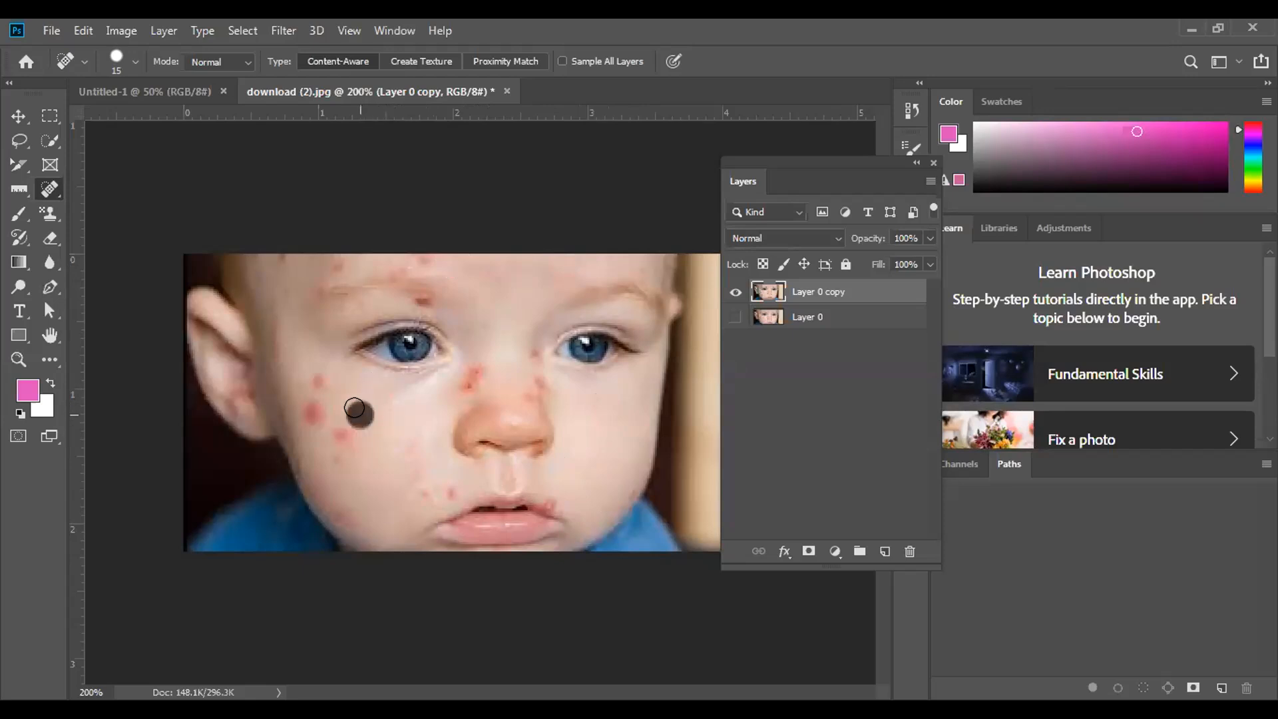
{"action": "left_click", "coordinate": [337, 433]}
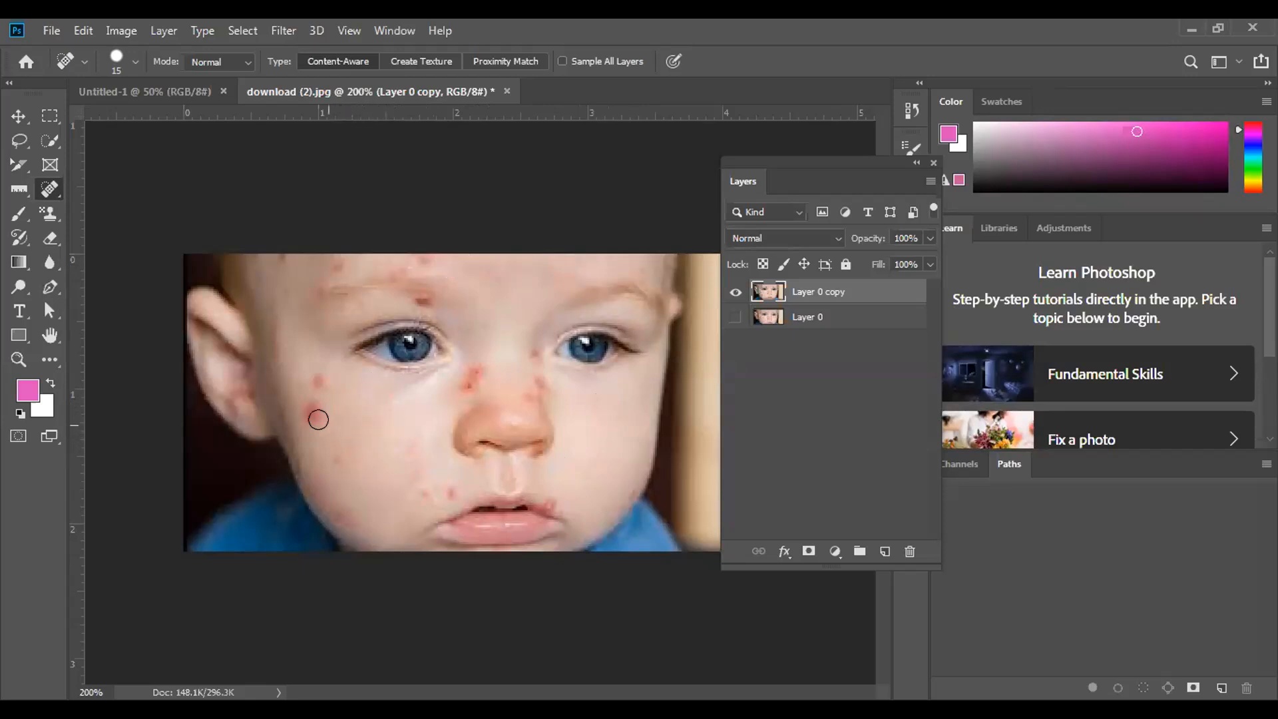
{"action": "left_click", "coordinate": [308, 411]}
{"action": "mouse_move", "coordinate": [312, 377]}
{"action": "left_mouse_down"}
{"action": "mouse_move", "coordinate": [304, 368]}
{"action": "mouse_move", "coordinate": [319, 383]}
{"action": "left_mouse_up"}
{"action": "left_click", "coordinate": [301, 413]}
{"action": "left_click_drag", "start_coordinate": [358, 411], "coordinate": [362, 418]}
{"action": "left_click", "coordinate": [340, 448]}
{"action": "left_click_drag", "start_coordinate": [324, 484], "coordinate": [325, 472]}
{"action": "left_click", "coordinate": [407, 455]}
{"action": "left_click", "coordinate": [428, 493]}
{"action": "left_click", "coordinate": [448, 492]}
{"action": "left_click_drag", "start_coordinate": [415, 475], "coordinate": [405, 464]}
{"action": "left_click_drag", "start_coordinate": [391, 417], "coordinate": [385, 408]}
{"action": "left_click", "coordinate": [378, 417]}
Heal the red spots along both sides of the nose bridge
{"action": "left_click_drag", "start_coordinate": [466, 378], "coordinate": [474, 370]}
{"action": "left_click_drag", "start_coordinate": [485, 353], "coordinate": [477, 373]}
{"action": "left_click_drag", "start_coordinate": [452, 398], "coordinate": [450, 396]}
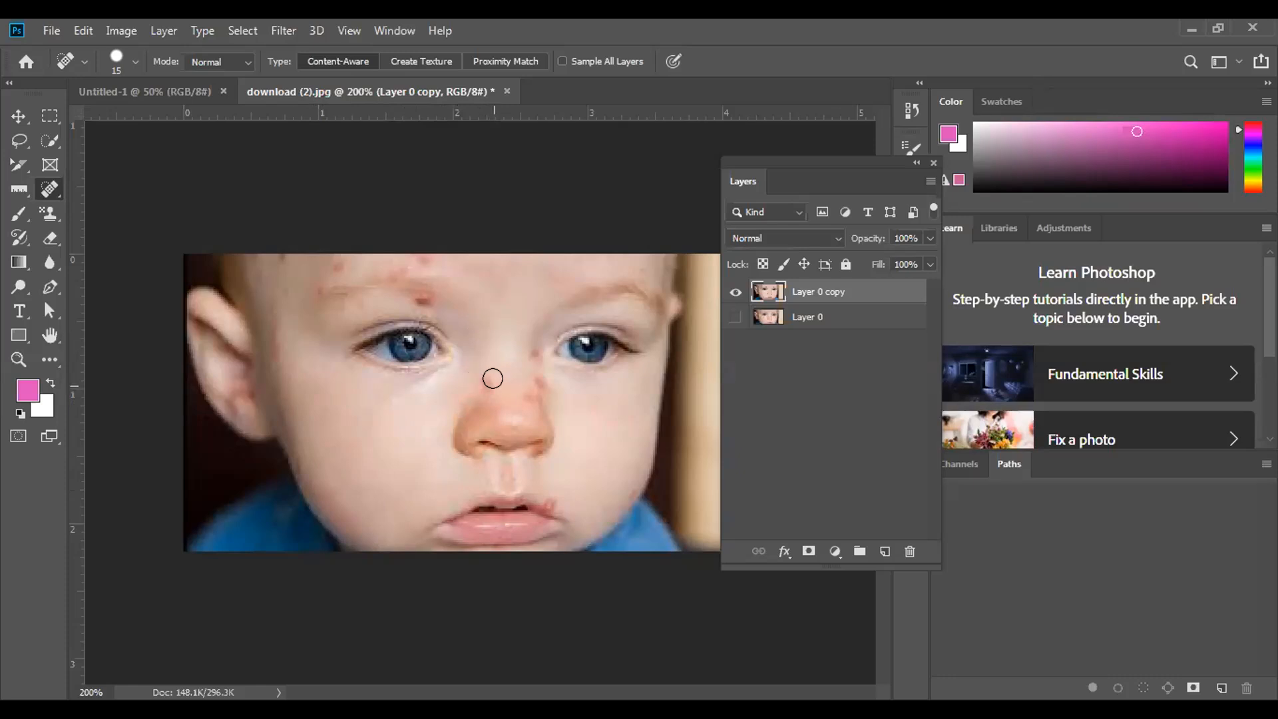
{"action": "mouse_move", "coordinate": [522, 388]}
{"action": "left_mouse_down"}
{"action": "mouse_move", "coordinate": [535, 376]}
{"action": "mouse_move", "coordinate": [527, 332]}
{"action": "left_mouse_up"}
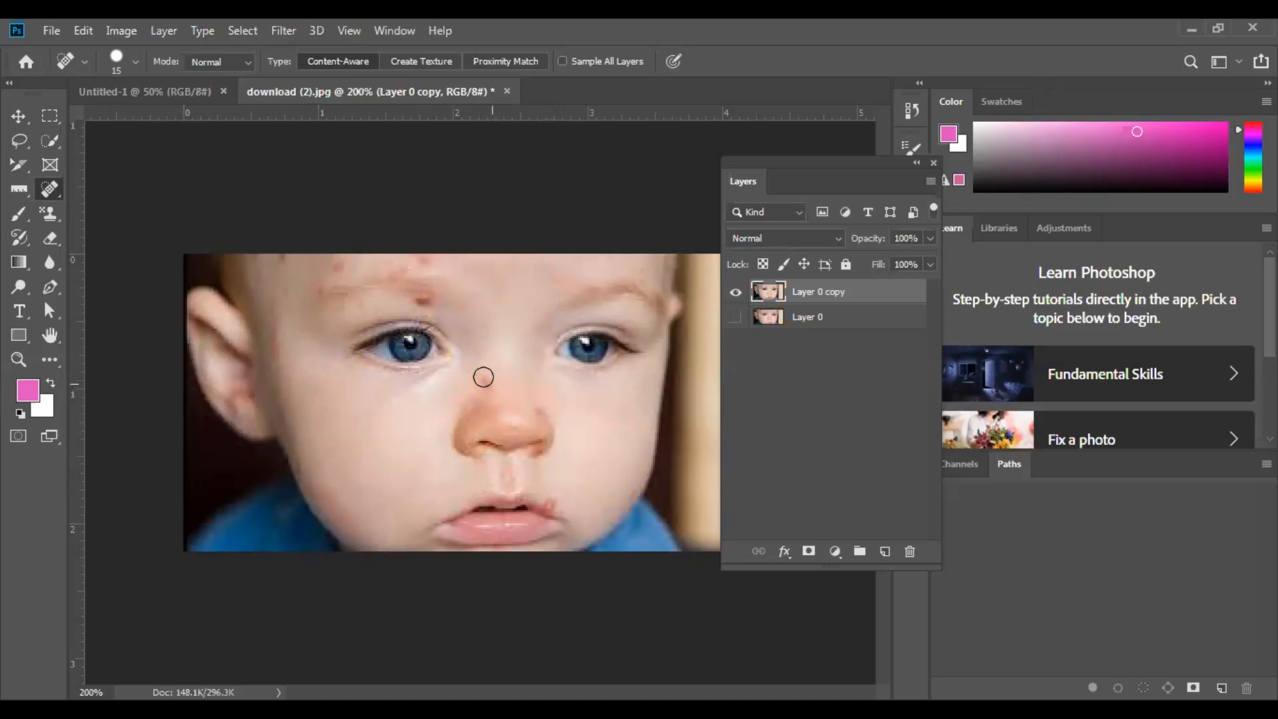
{"action": "left_click_drag", "start_coordinate": [475, 381], "coordinate": [466, 379]}
Heal the remaining spots on the forehead, temple and eyebrow at the image's left side and the blemish at the lip corner
{"action": "left_click_drag", "start_coordinate": [273, 311], "coordinate": [283, 323]}
{"action": "left_click", "coordinate": [338, 263]}
{"action": "left_click_drag", "start_coordinate": [430, 306], "coordinate": [414, 299]}
{"action": "left_click", "coordinate": [413, 297]}
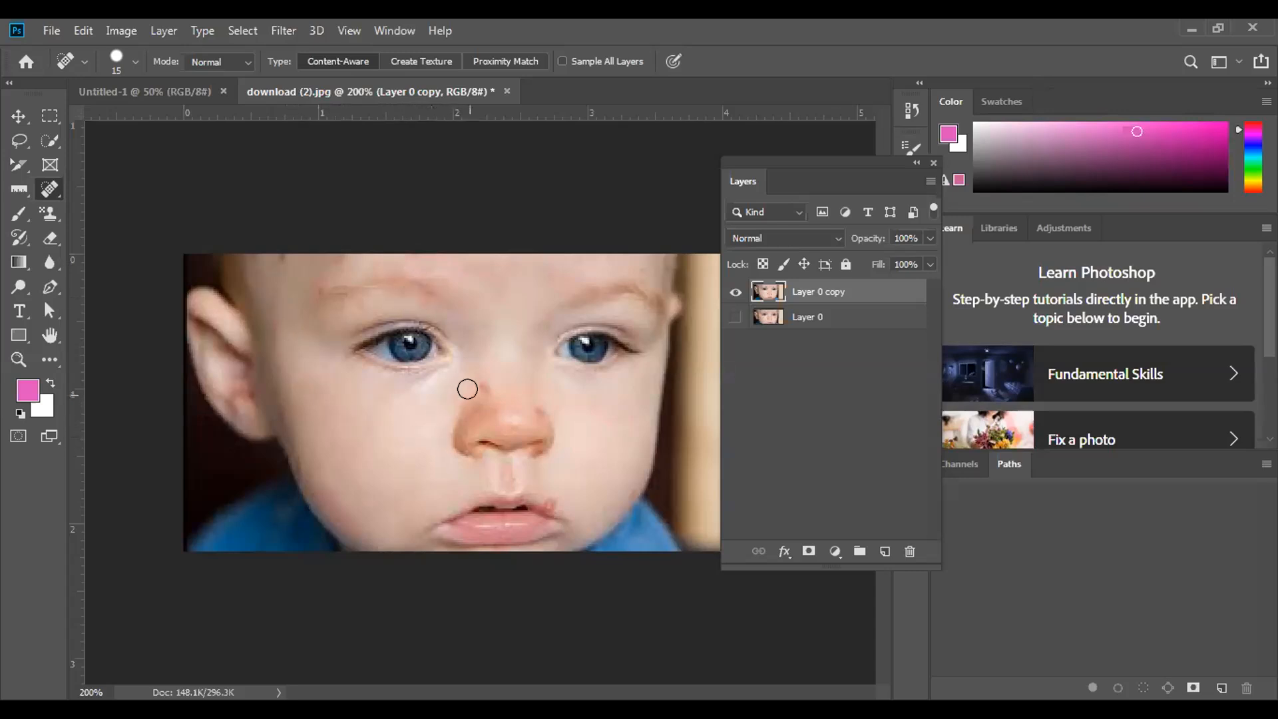
{"action": "left_click", "coordinate": [548, 496]}
Hide the retouched copy, show the original Layer 0 and rename the copy as spot Healing
{"action": "left_click", "coordinate": [735, 293]}
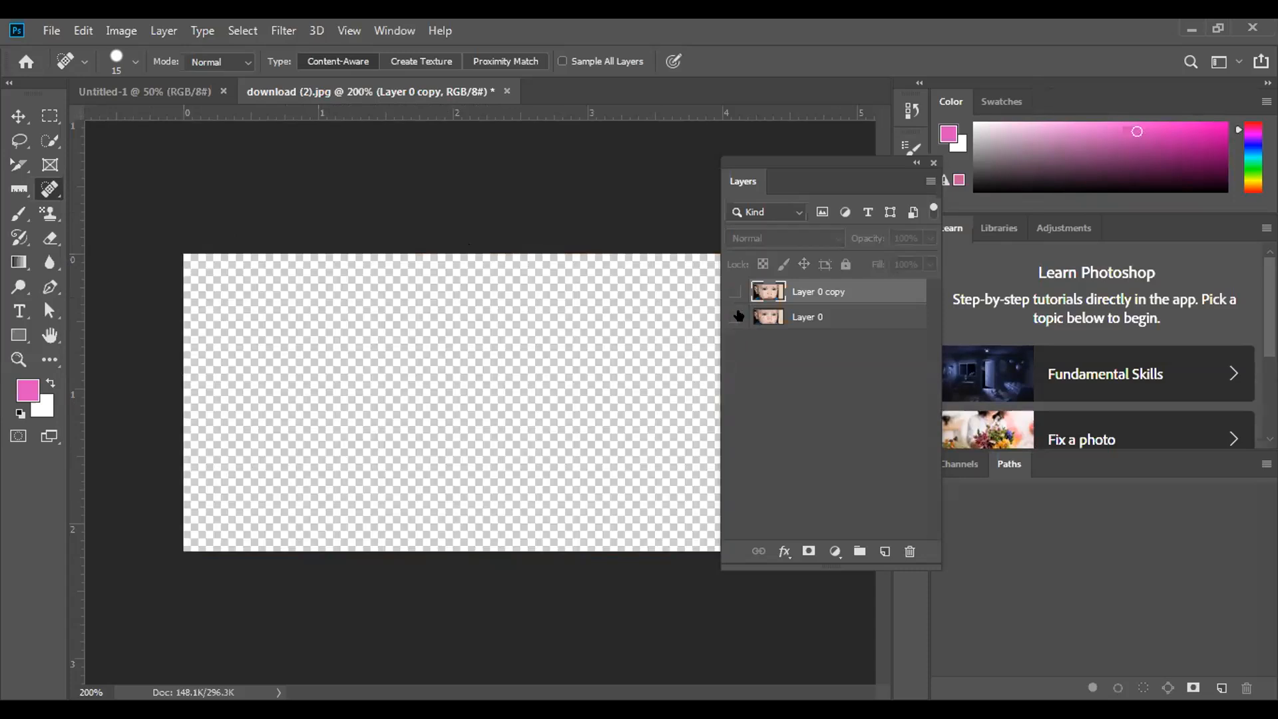
{"action": "left_click", "coordinate": [736, 317]}
{"action": "double_click", "coordinate": [822, 293]}
{"action": "key", "text": "BackSpace"}
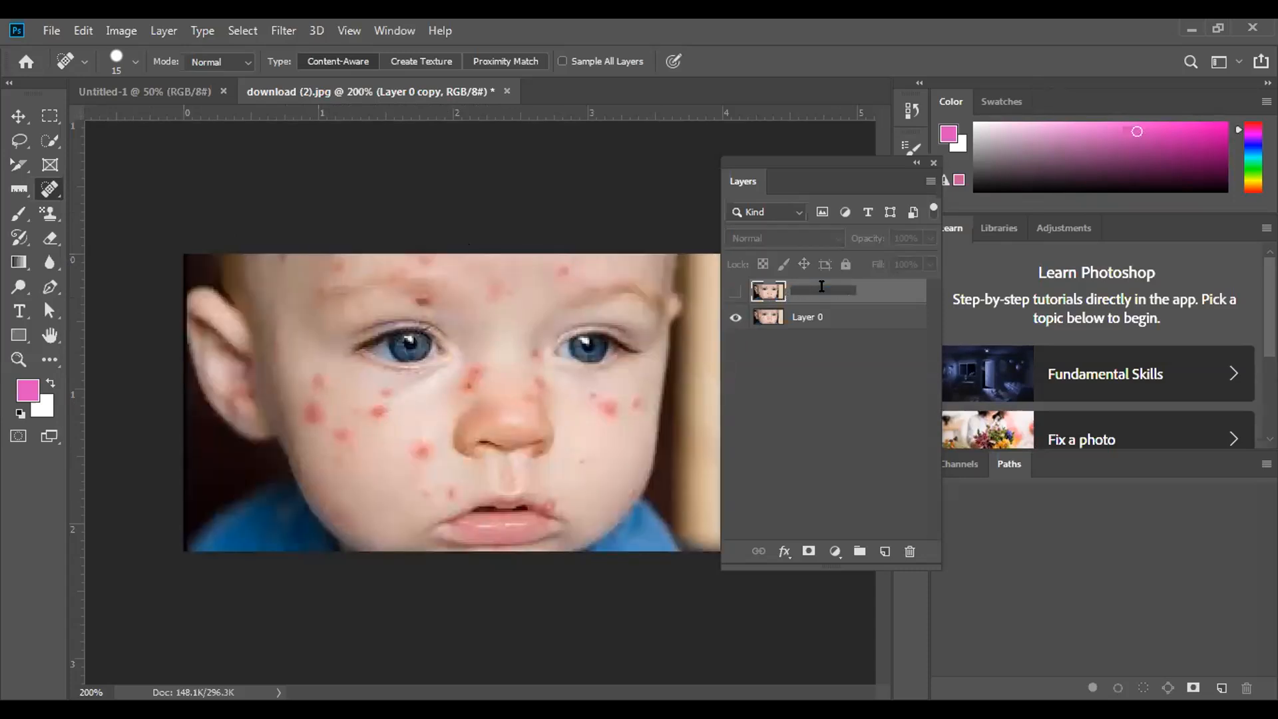
{"action": "type", "text": "spot Healing"}
{"action": "key", "text": "Return"}
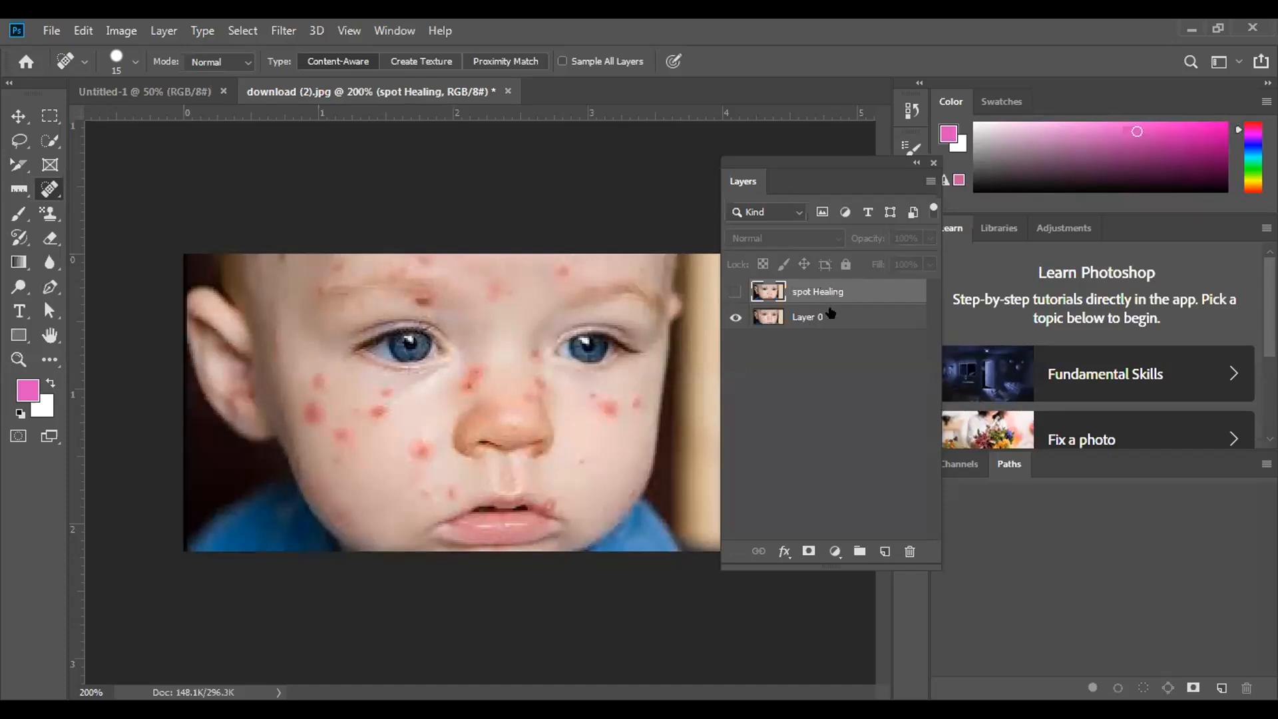
Duplicate Layer 0 with the original hidden and activate the Healing Brush Tool for the copy
{"action": "left_click_drag", "start_coordinate": [830, 313], "coordinate": [884, 542]}
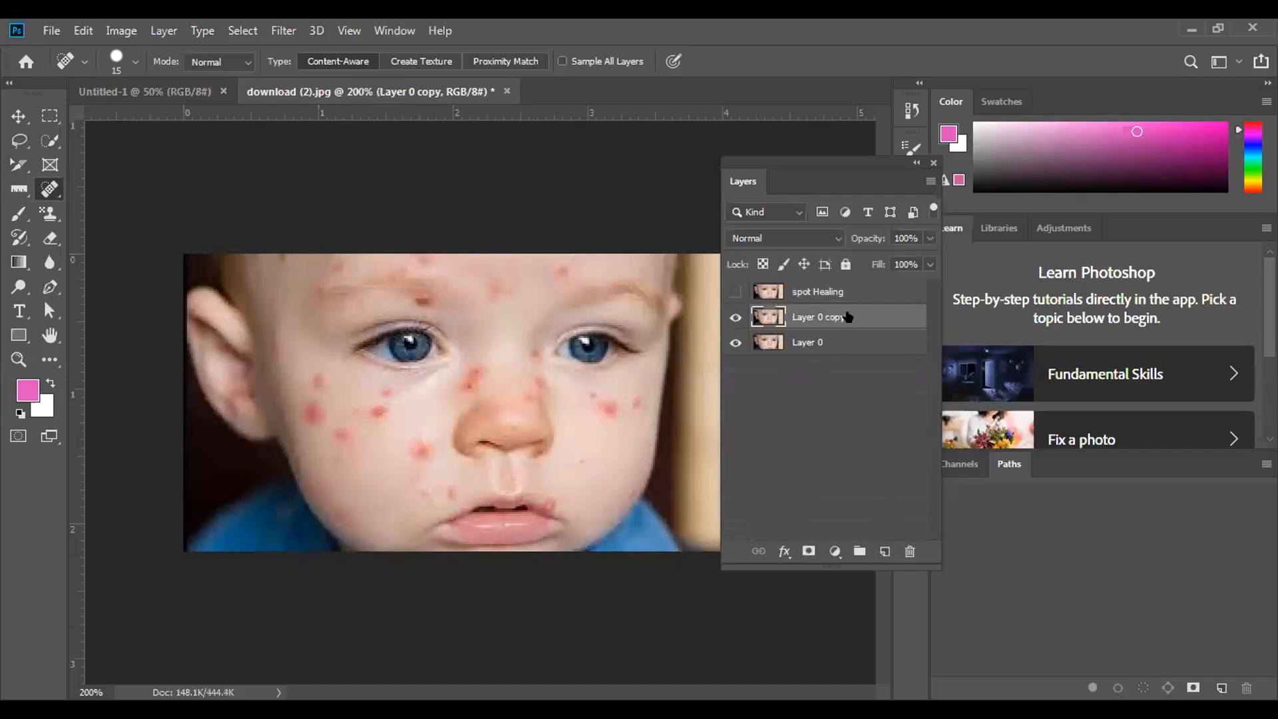
{"action": "right_click", "coordinate": [64, 200]}
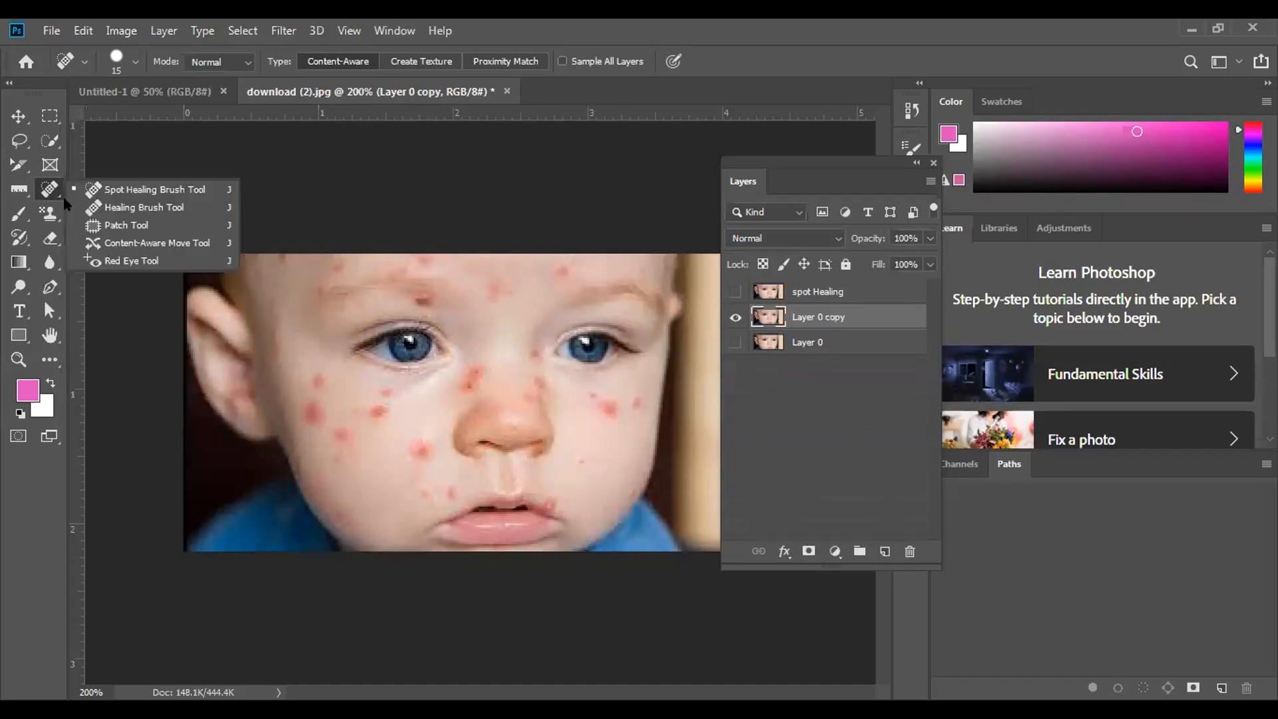
{"action": "left_click", "coordinate": [107, 207]}
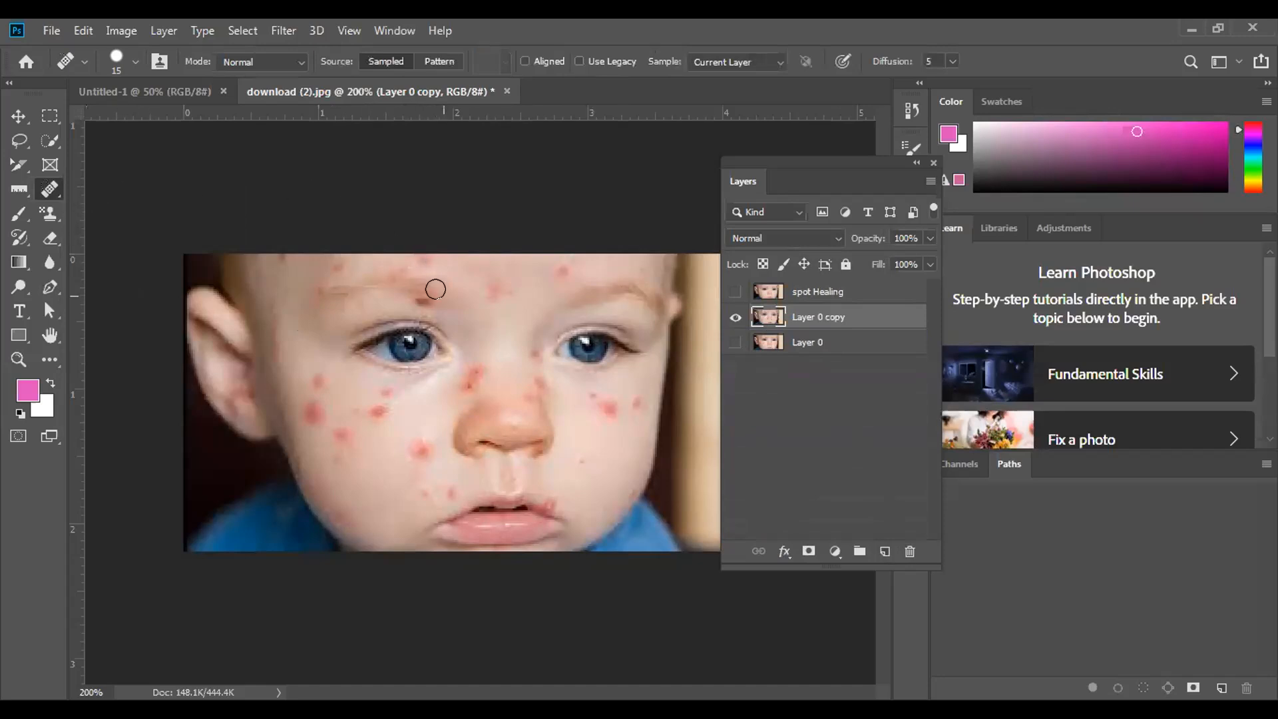
{"action": "key", "text": "bracketleft"}
{"action": "key", "text": "bracketleft"}
{"action": "key", "text": "bracketright"}
{"action": "key", "text": "bracketright"}
{"action": "left_click", "coordinate": [415, 440]}
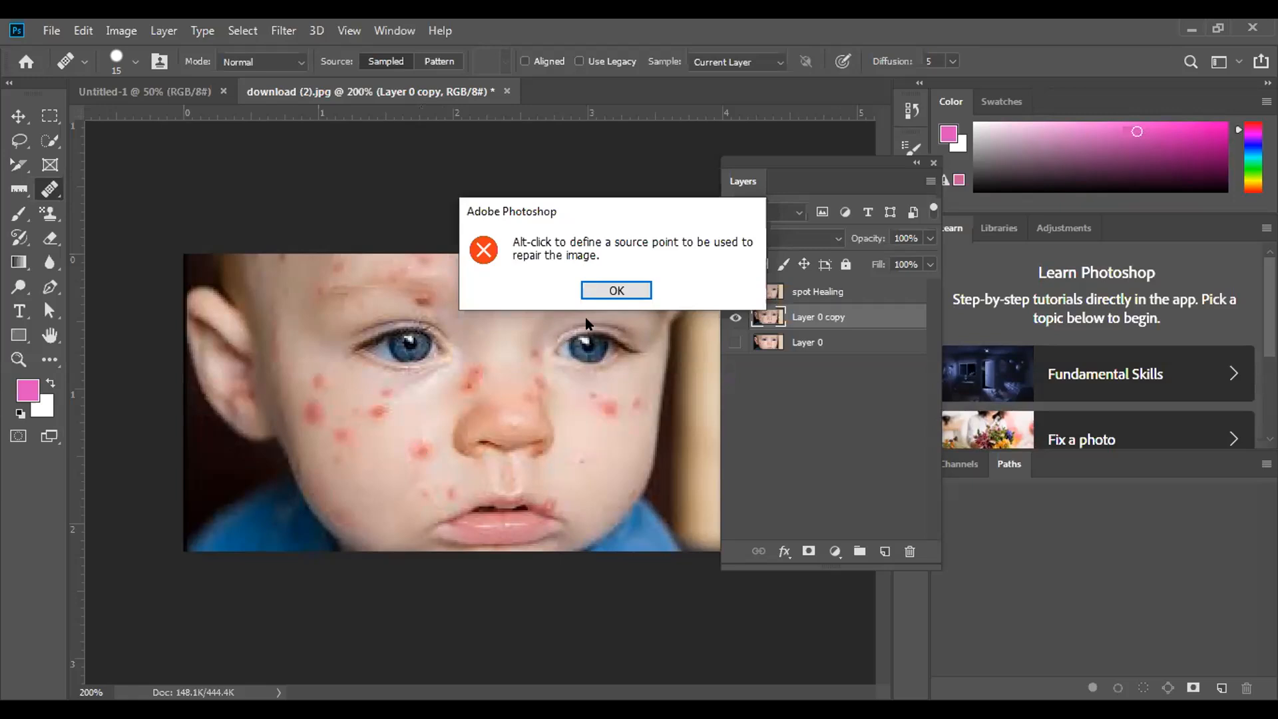
{"action": "left_click", "coordinate": [609, 290]}
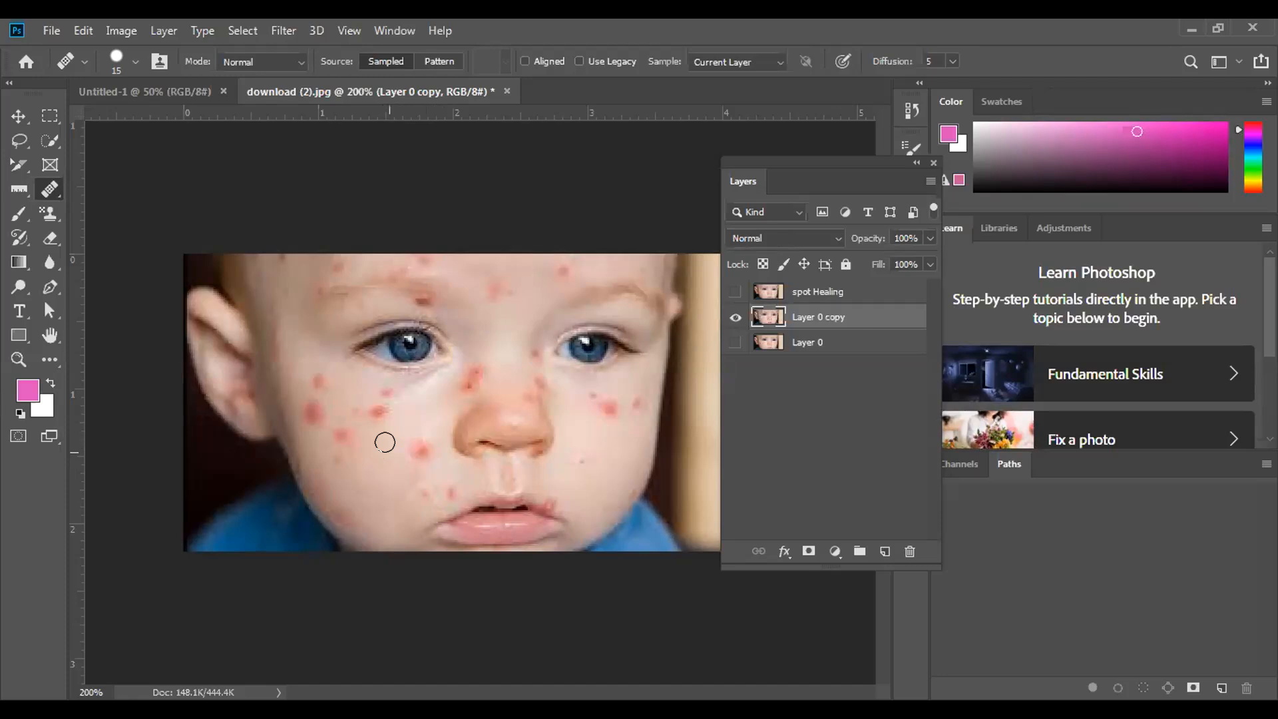
Sample clean cheek skin and heal the large red spots beside the nose and below the eye at the image's left side
{"action": "key", "text": "alt"}
{"action": "left_click", "coordinate": [418, 446]}
{"action": "left_click", "coordinate": [333, 523]}
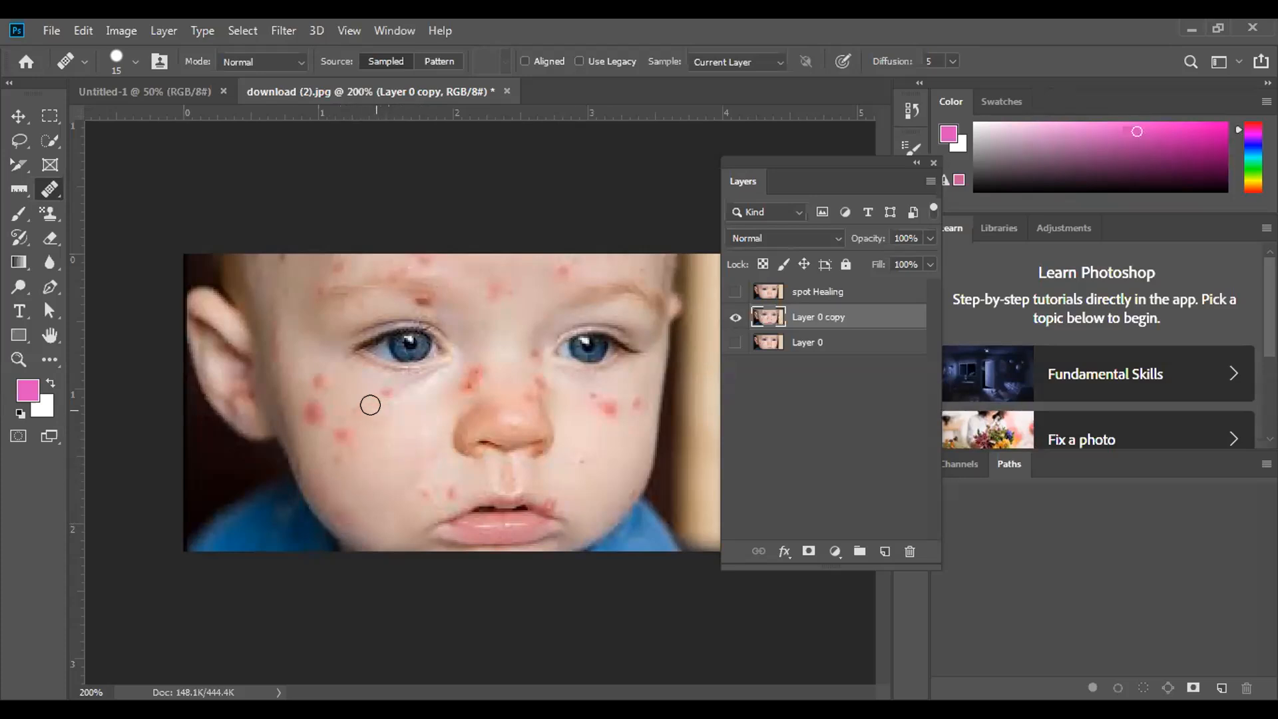
Heal the small spot below the eye, the mid-cheek spots and the upper outer-cheek spot at the image's left side using sampled clean skin
{"action": "left_click", "coordinate": [388, 510]}
{"action": "left_click", "coordinate": [361, 434]}
{"action": "left_click", "coordinate": [340, 436]}
{"action": "left_click", "coordinate": [359, 449]}
{"action": "left_click", "coordinate": [361, 497]}
{"action": "left_click", "coordinate": [331, 453]}
{"action": "left_click", "coordinate": [366, 454], "text": "alt"}
{"action": "left_click", "coordinate": [349, 410]}
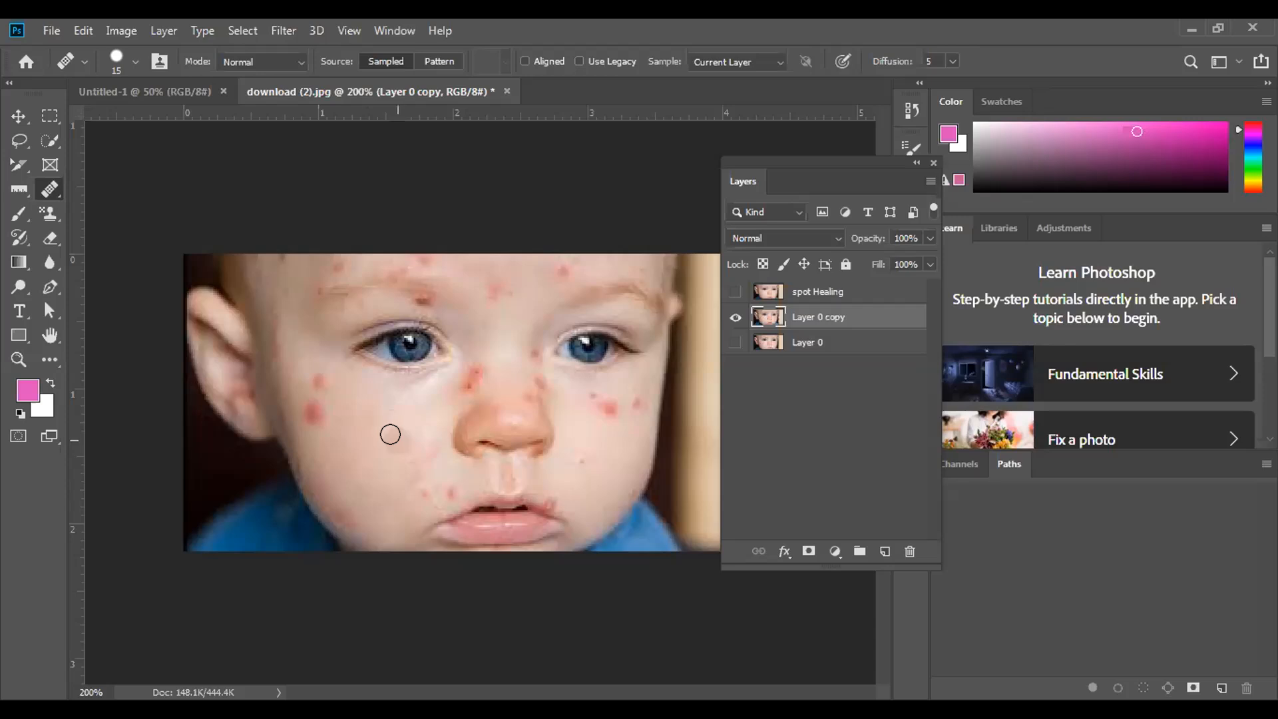
{"action": "left_click", "coordinate": [339, 391]}
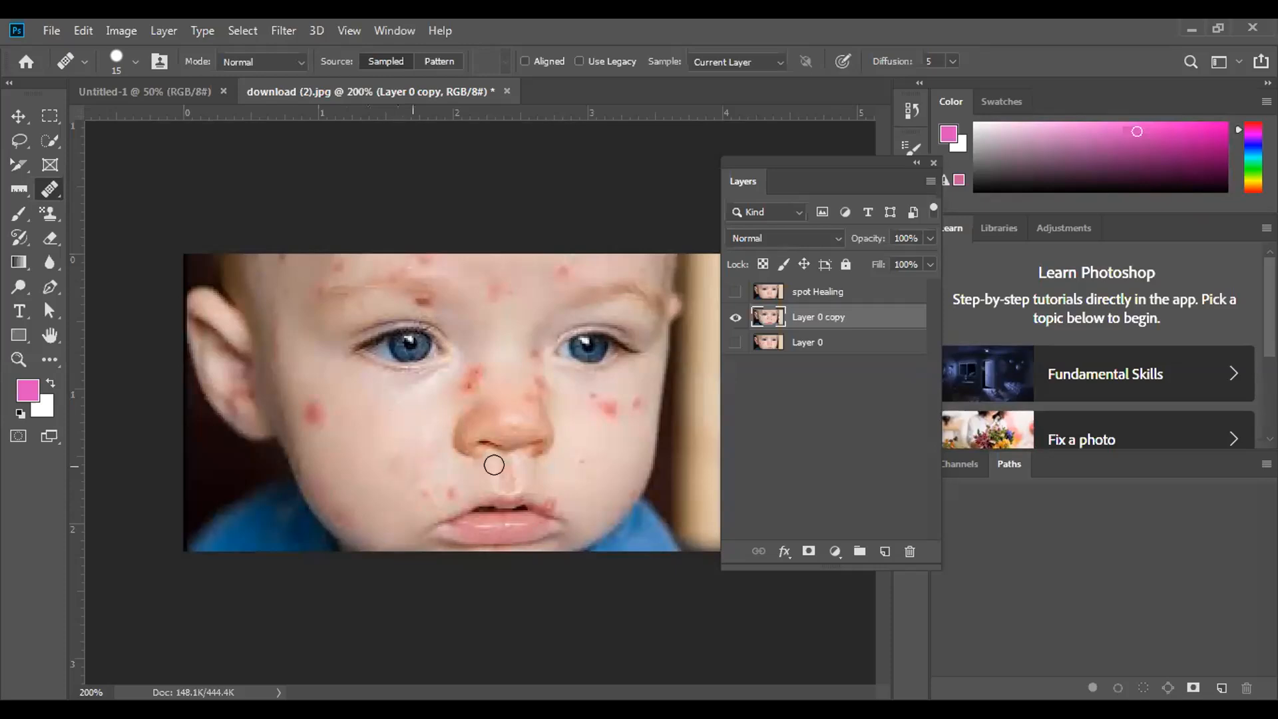
Rename the retouched Layer 0 copy as Healing Brush
{"action": "double_click", "coordinate": [825, 316]}
{"action": "key", "text": "BackSpace"}
{"action": "type", "text": "Healing Brush"}
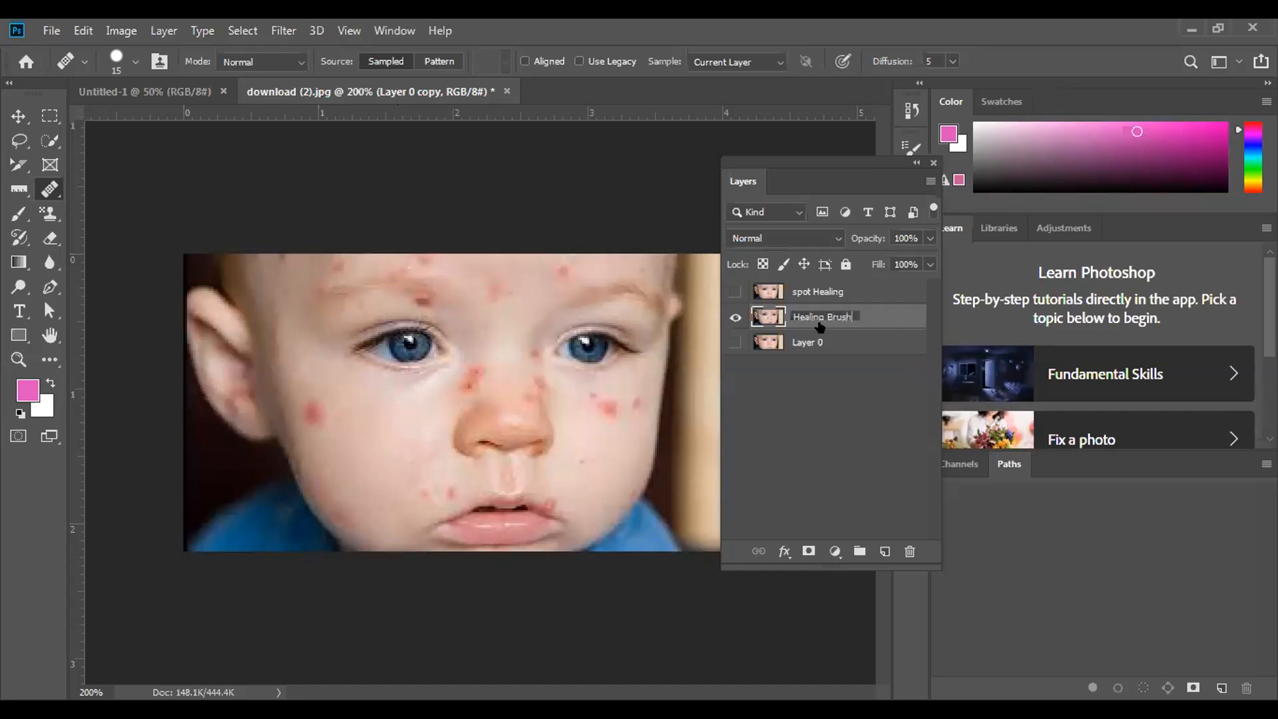
{"action": "key", "text": "Return"}
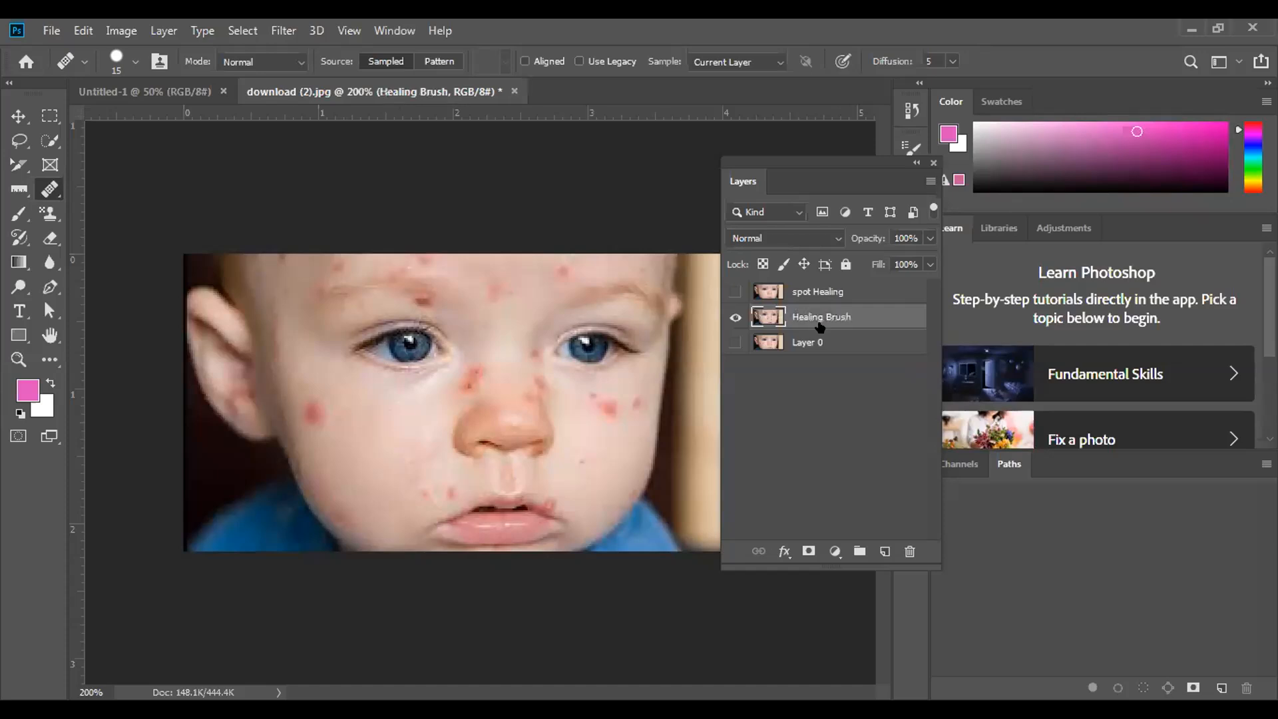
Hide the Healing Brush layer and duplicate Layer 0, leaving only the new copy visible
{"action": "left_click", "coordinate": [732, 318]}
{"action": "left_click", "coordinate": [730, 344]}
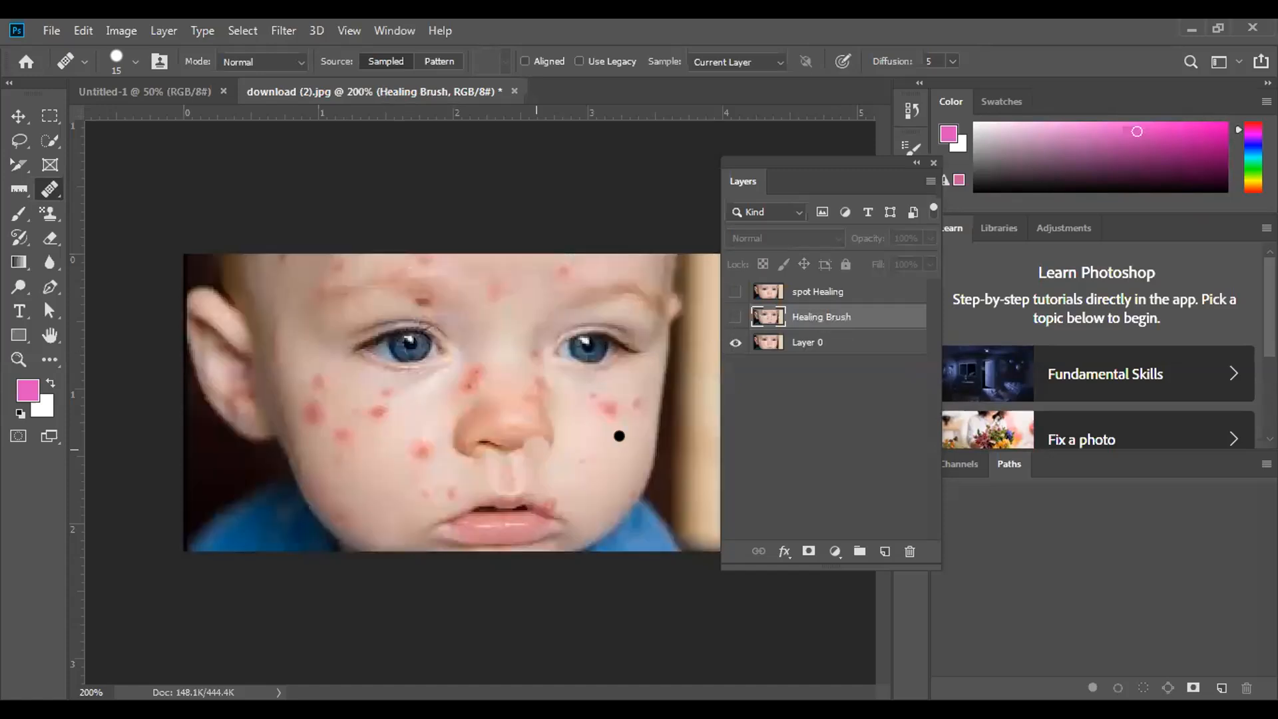
{"action": "left_click_drag", "start_coordinate": [822, 344], "coordinate": [883, 552]}
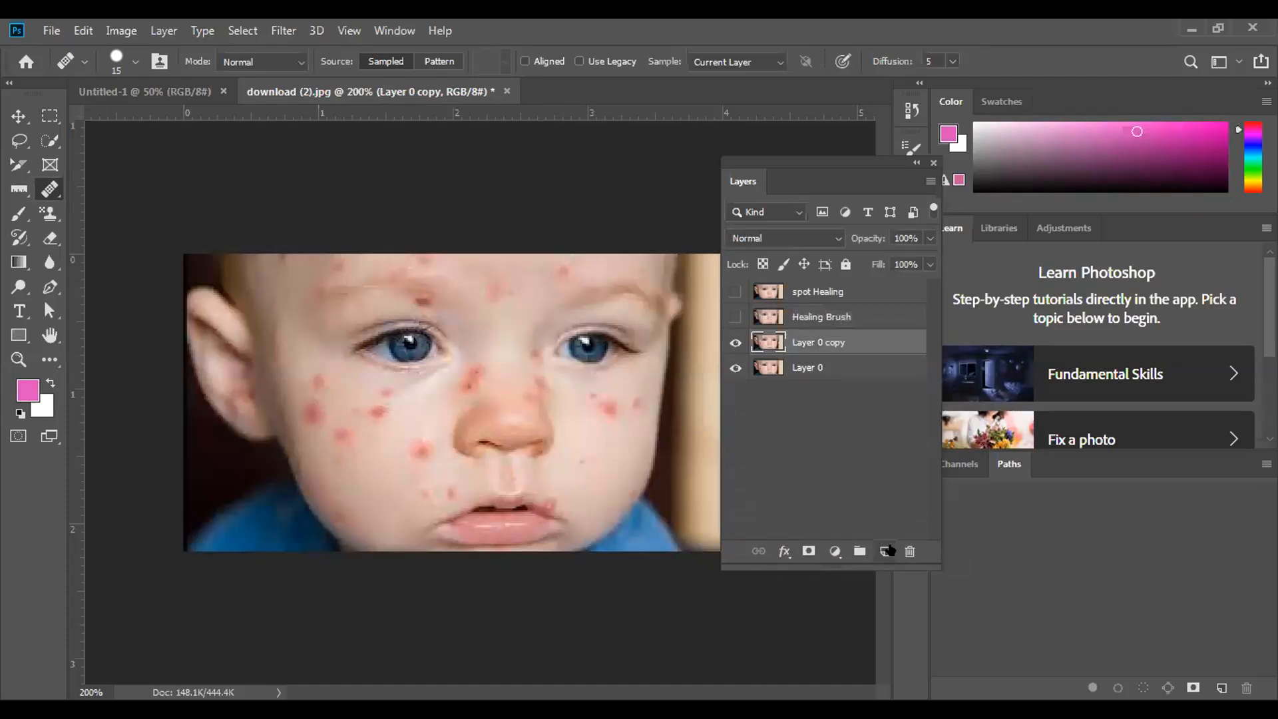
{"action": "left_click", "coordinate": [735, 368]}
Use the Patch Tool to replace the large red spot beside the nose with nearby clean cheek skin, and clear the selection
{"action": "right_click", "coordinate": [51, 191]}
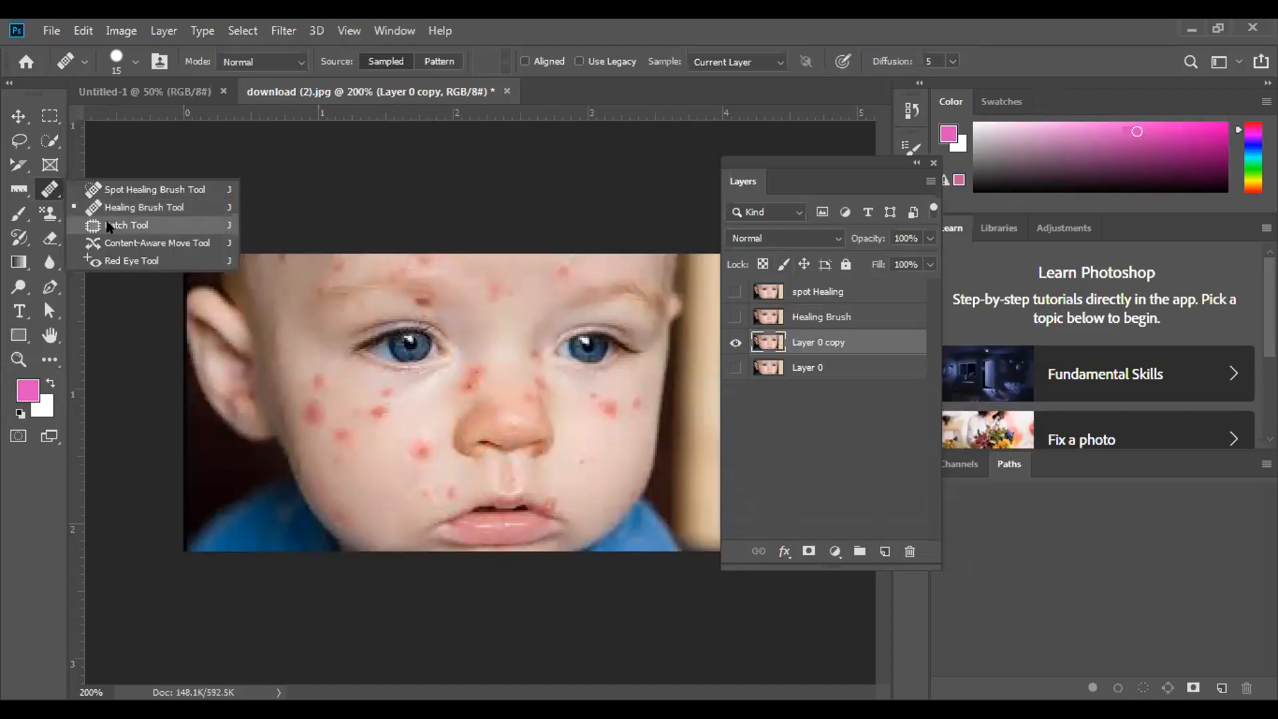
{"action": "left_click", "coordinate": [108, 227]}
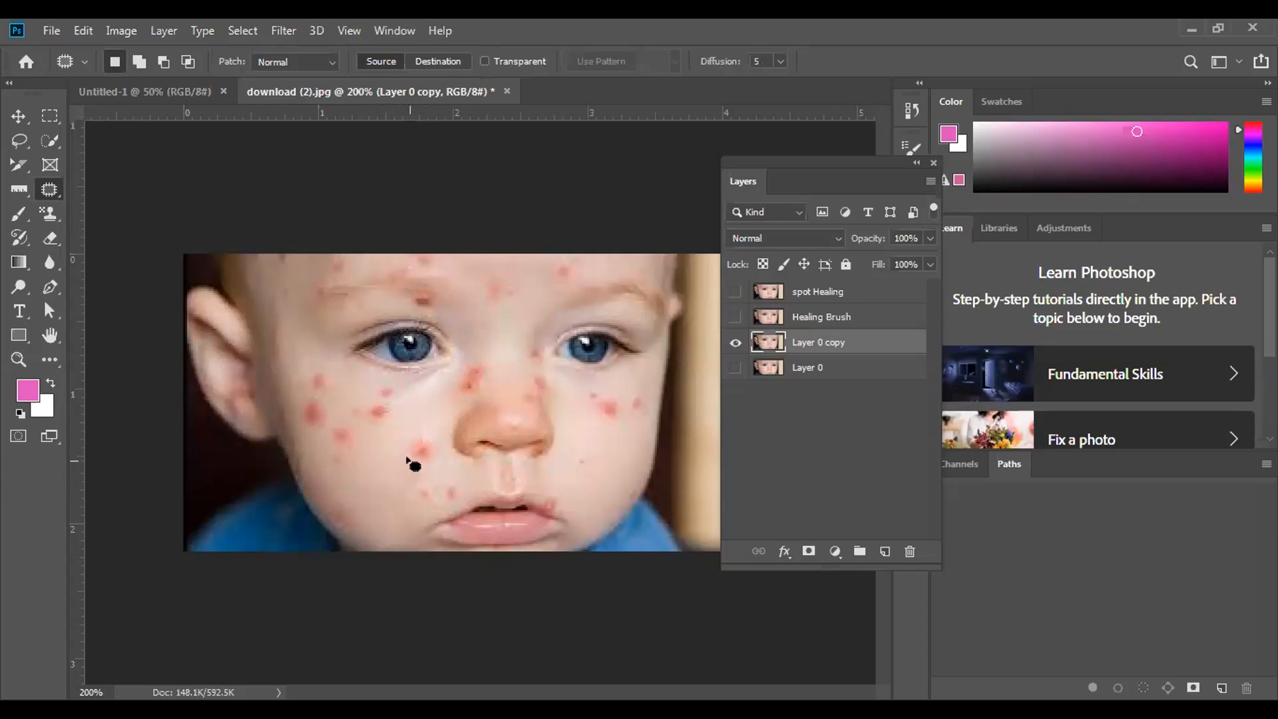
{"action": "mouse_move", "coordinate": [428, 464]}
{"action": "left_mouse_down"}
{"action": "mouse_move", "coordinate": [439, 447]}
{"action": "mouse_move", "coordinate": [421, 431]}
{"action": "mouse_move", "coordinate": [399, 447]}
{"action": "mouse_move", "coordinate": [411, 465]}
{"action": "left_mouse_up"}
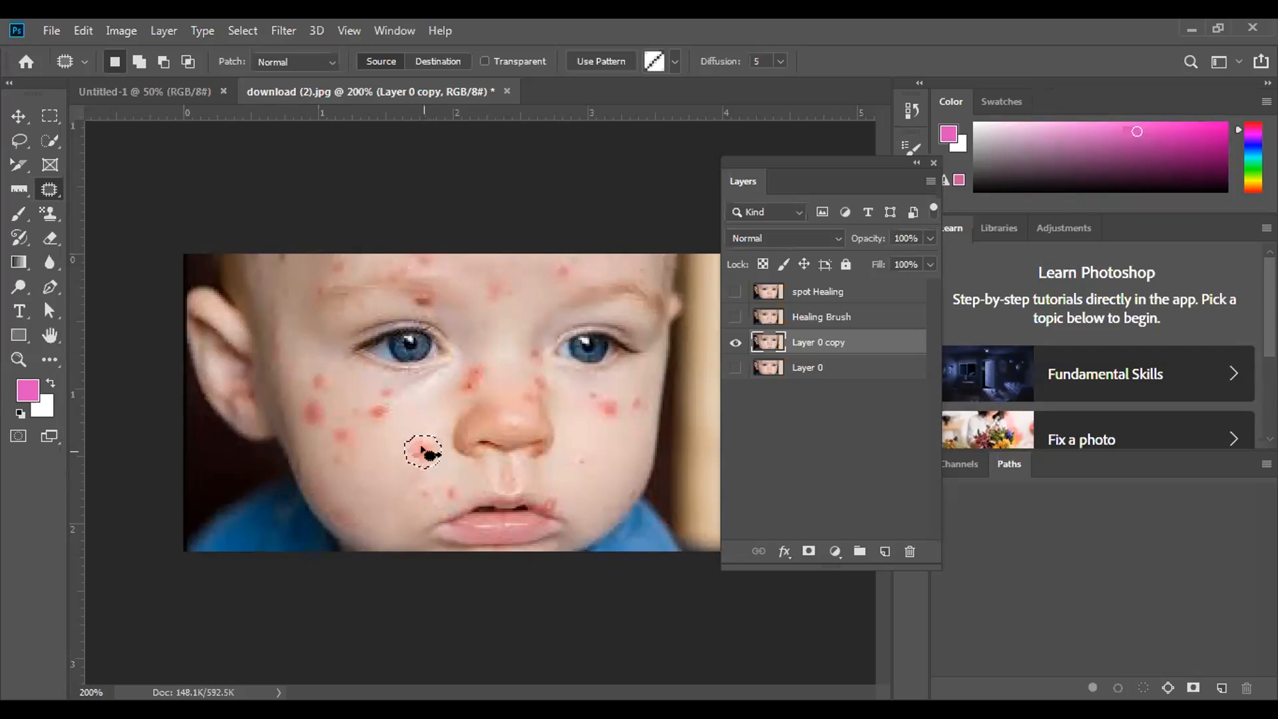
{"action": "left_click_drag", "start_coordinate": [420, 448], "coordinate": [398, 463]}
{"action": "mouse_move", "coordinate": [393, 465]}
{"action": "left_mouse_down"}
{"action": "mouse_move", "coordinate": [444, 490]}
{"action": "mouse_move", "coordinate": [394, 469]}
{"action": "mouse_move", "coordinate": [410, 479]}
{"action": "left_mouse_up"}
{"action": "key", "text": "ctrl+d"}
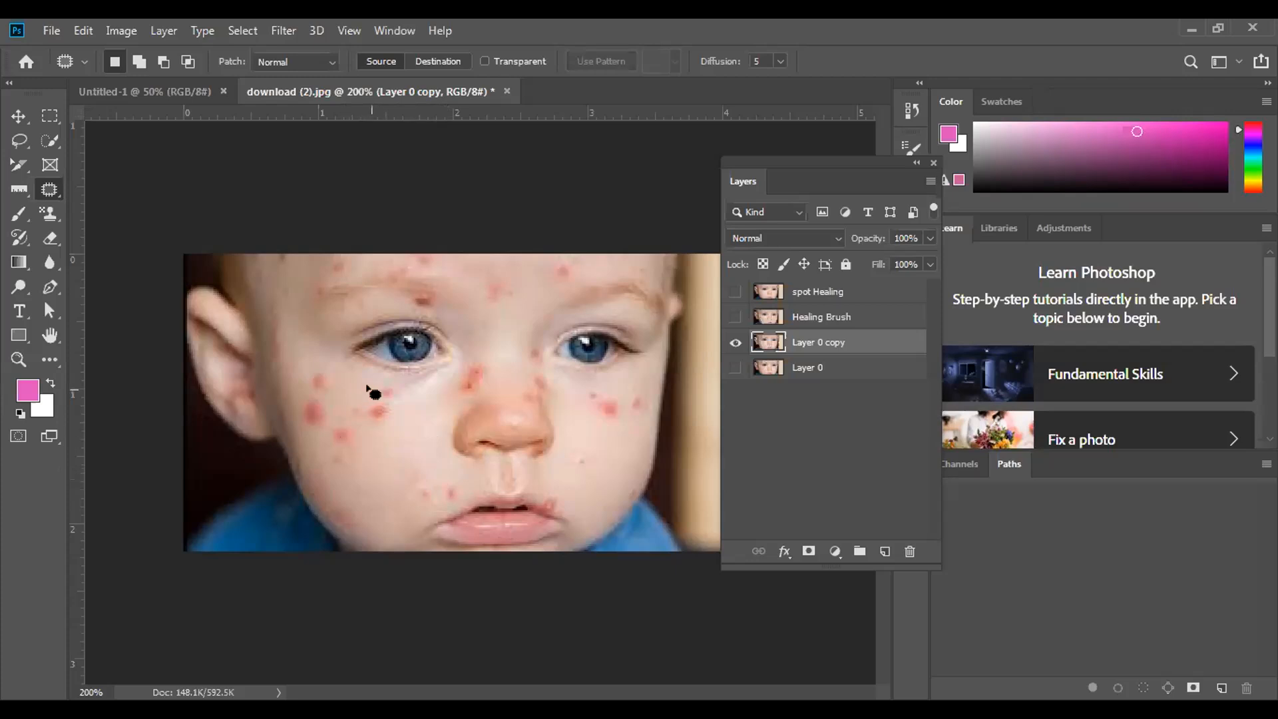
Patch the two red spots below the eye at the image's left side with clean skin from lower on the cheek
{"action": "mouse_move", "coordinate": [398, 405]}
{"action": "left_mouse_down"}
{"action": "mouse_move", "coordinate": [362, 398]}
{"action": "mouse_move", "coordinate": [362, 424]}
{"action": "mouse_move", "coordinate": [401, 406]}
{"action": "left_mouse_up"}
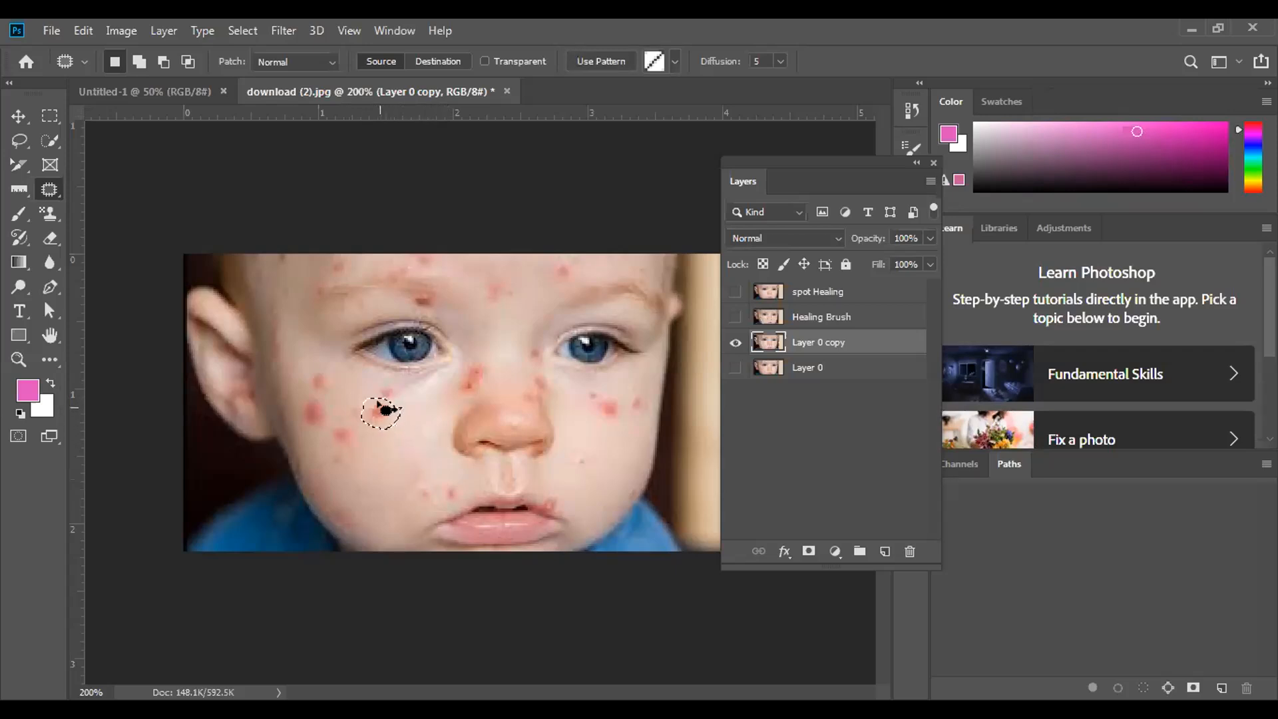
{"action": "left_click_drag", "start_coordinate": [371, 406], "coordinate": [376, 420]}
{"action": "left_click", "coordinate": [382, 448]}
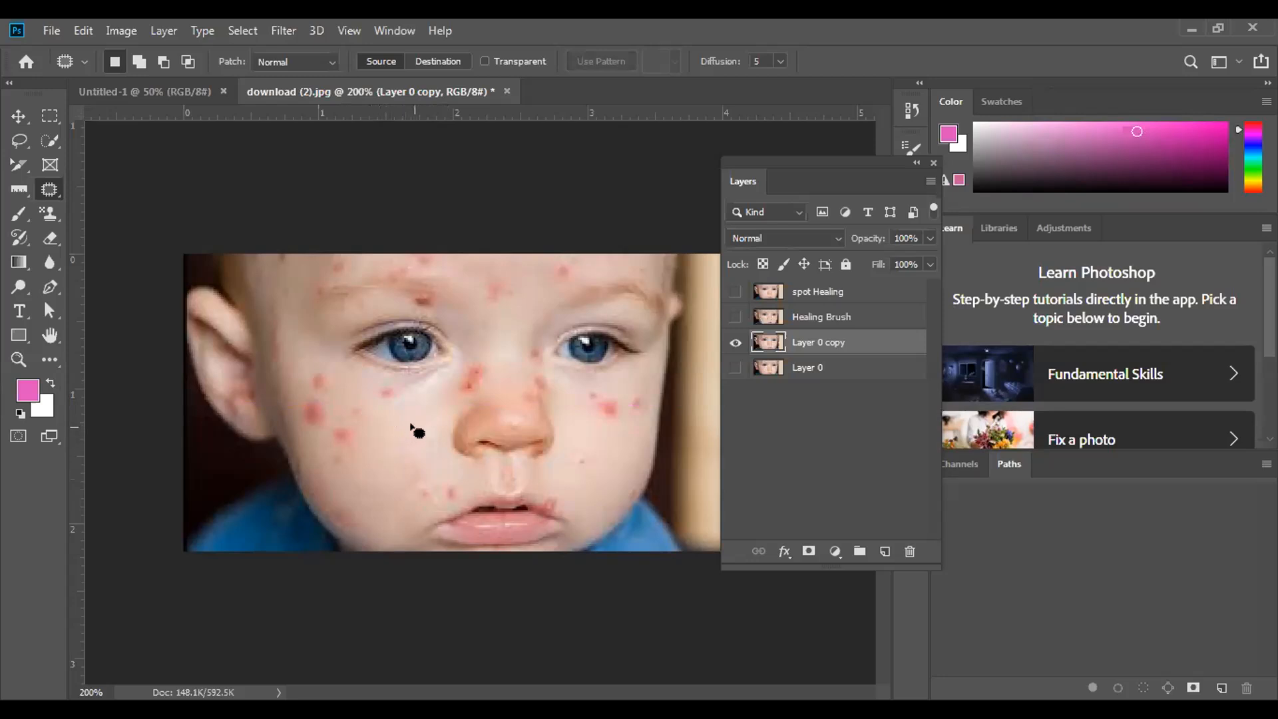
{"action": "mouse_move", "coordinate": [409, 395]}
{"action": "left_mouse_down"}
{"action": "mouse_move", "coordinate": [369, 381]}
{"action": "mouse_move", "coordinate": [368, 398]}
{"action": "mouse_move", "coordinate": [408, 398]}
{"action": "left_mouse_up"}
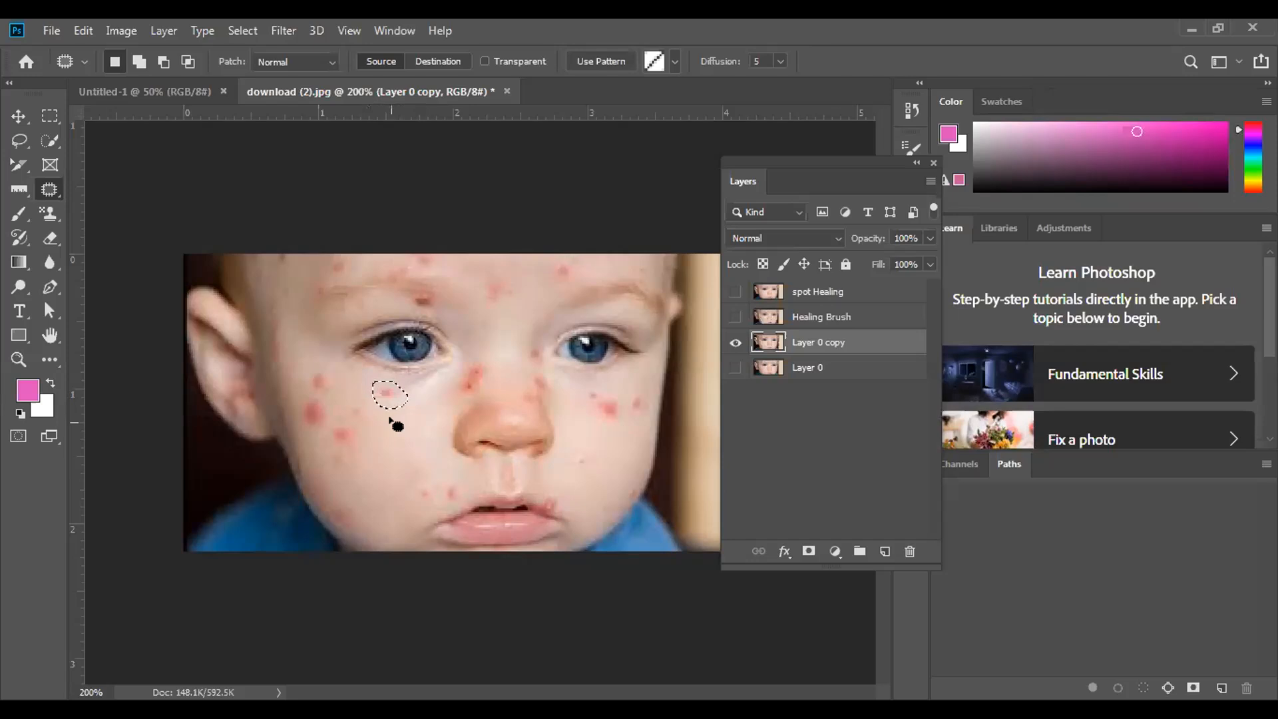
{"action": "left_click_drag", "start_coordinate": [384, 397], "coordinate": [392, 416]}
{"action": "key", "text": "ctrl+d"}
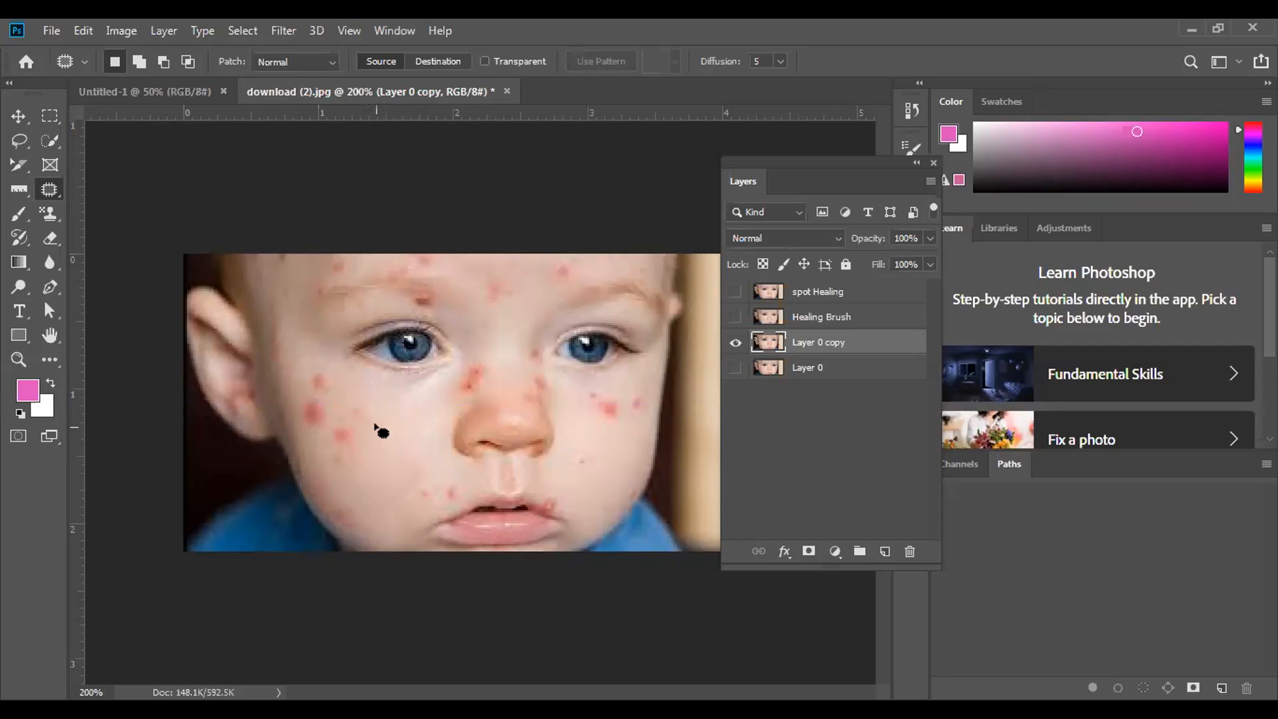
Patch the neighbouring red spots in the middle of the cheek at the image's left side and clear the selection
{"action": "mouse_move", "coordinate": [371, 413]}
{"action": "left_mouse_down"}
{"action": "mouse_move", "coordinate": [337, 398]}
{"action": "mouse_move", "coordinate": [344, 430]}
{"action": "mouse_move", "coordinate": [366, 416]}
{"action": "left_mouse_up"}
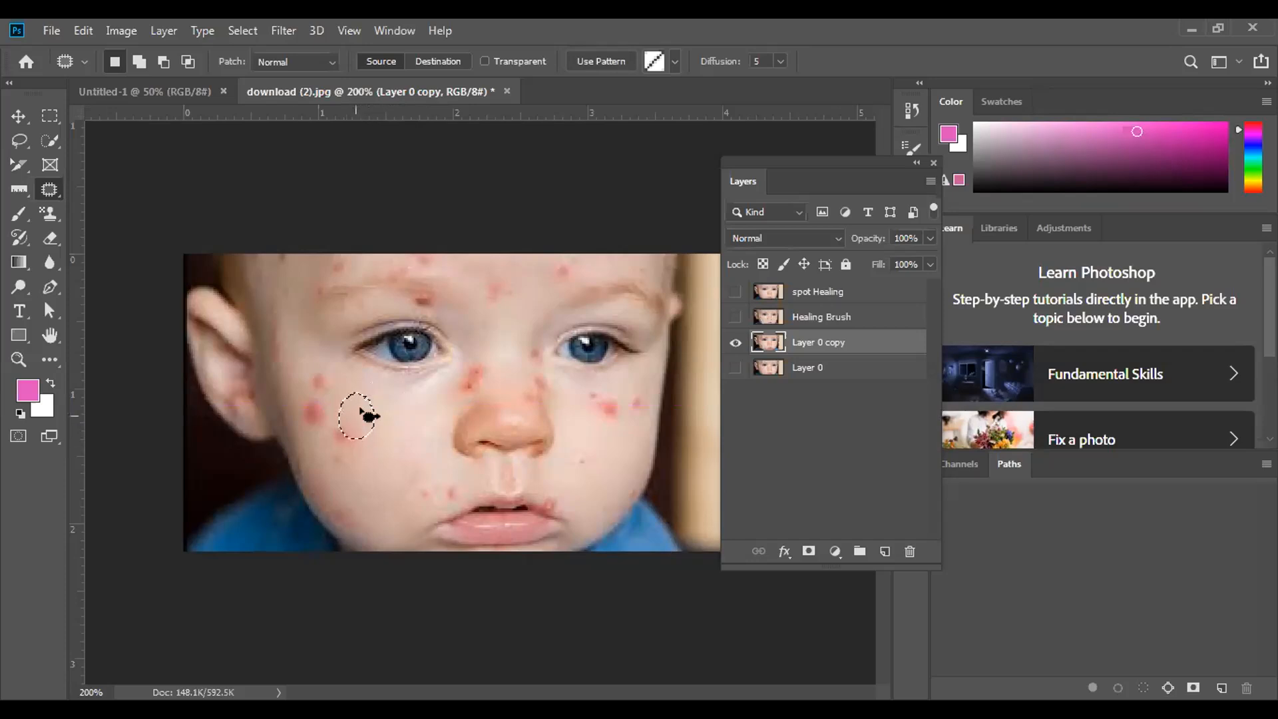
{"action": "key", "text": "ctrl+d"}
{"action": "mouse_move", "coordinate": [344, 415]}
{"action": "left_mouse_down"}
{"action": "mouse_move", "coordinate": [338, 455]}
{"action": "mouse_move", "coordinate": [346, 426]}
{"action": "left_mouse_up"}
{"action": "key", "text": "ctrl+d"}
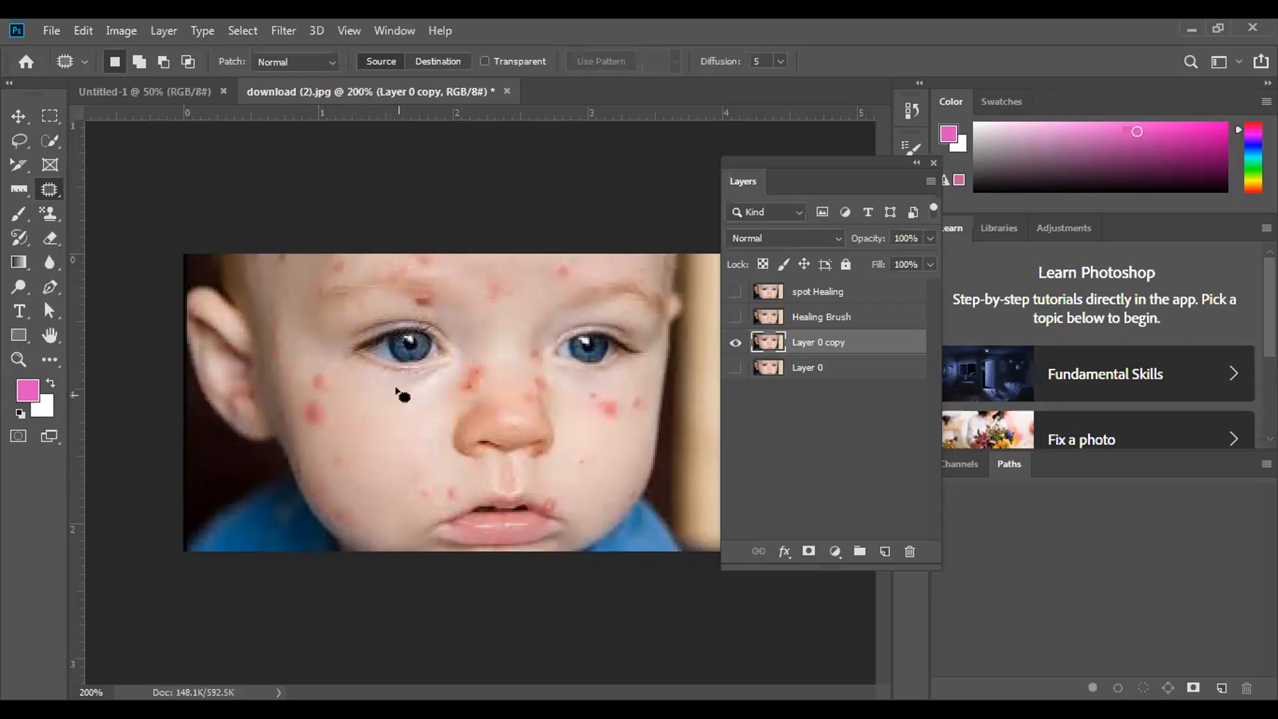
Try patching the whole eye at the image's left side with cheek skin and undo the patch
{"action": "mouse_move", "coordinate": [398, 381]}
{"action": "left_mouse_down"}
{"action": "mouse_move", "coordinate": [451, 355]}
{"action": "mouse_move", "coordinate": [464, 325]}
{"action": "mouse_move", "coordinate": [375, 305]}
{"action": "mouse_move", "coordinate": [335, 325]}
{"action": "mouse_move", "coordinate": [339, 351]}
{"action": "mouse_move", "coordinate": [404, 382]}
{"action": "left_mouse_up"}
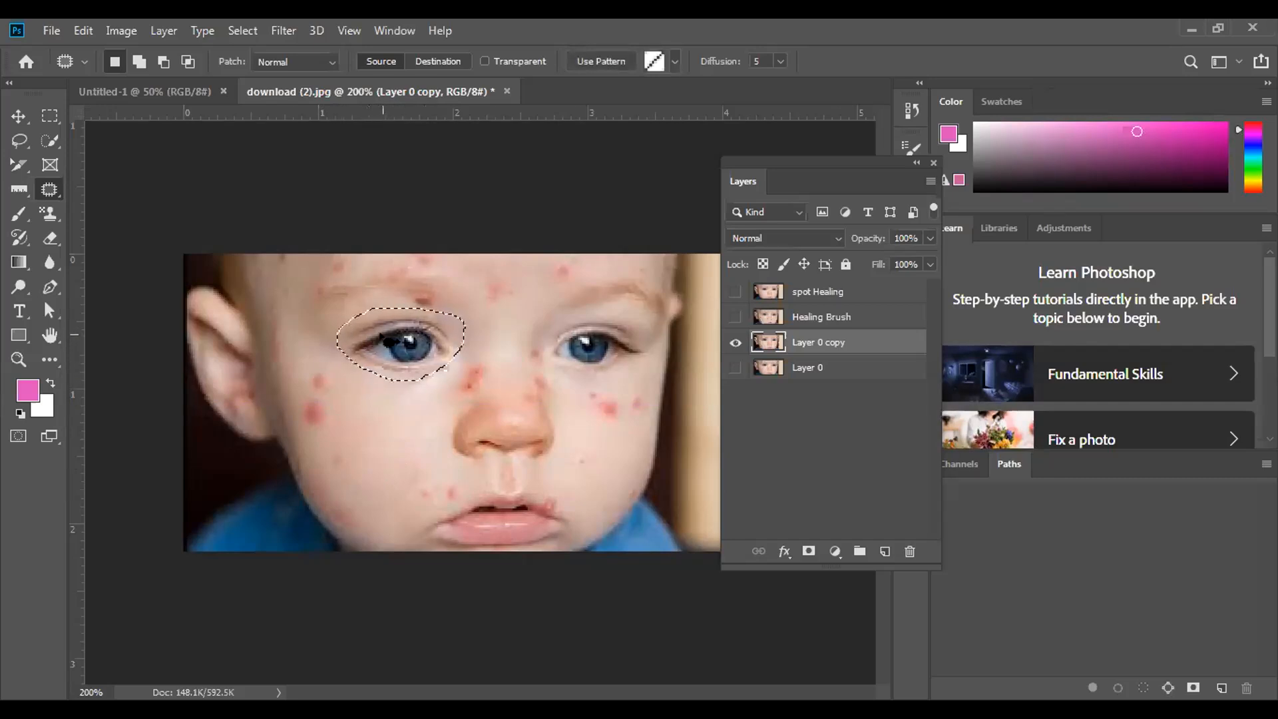
{"action": "left_click_drag", "start_coordinate": [383, 337], "coordinate": [367, 429]}
{"action": "key", "text": "ctrl+d"}
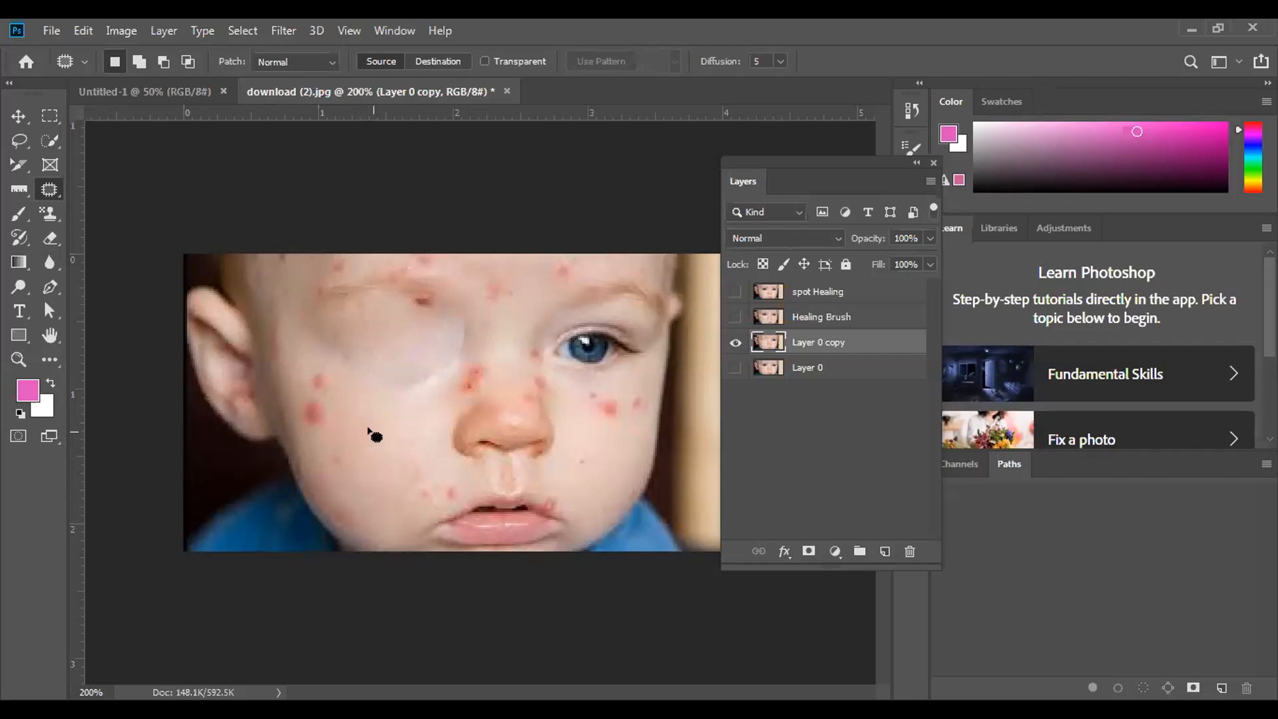
{"action": "key", "text": "ctrl+z"}
{"action": "key", "text": "ctrl+z"}
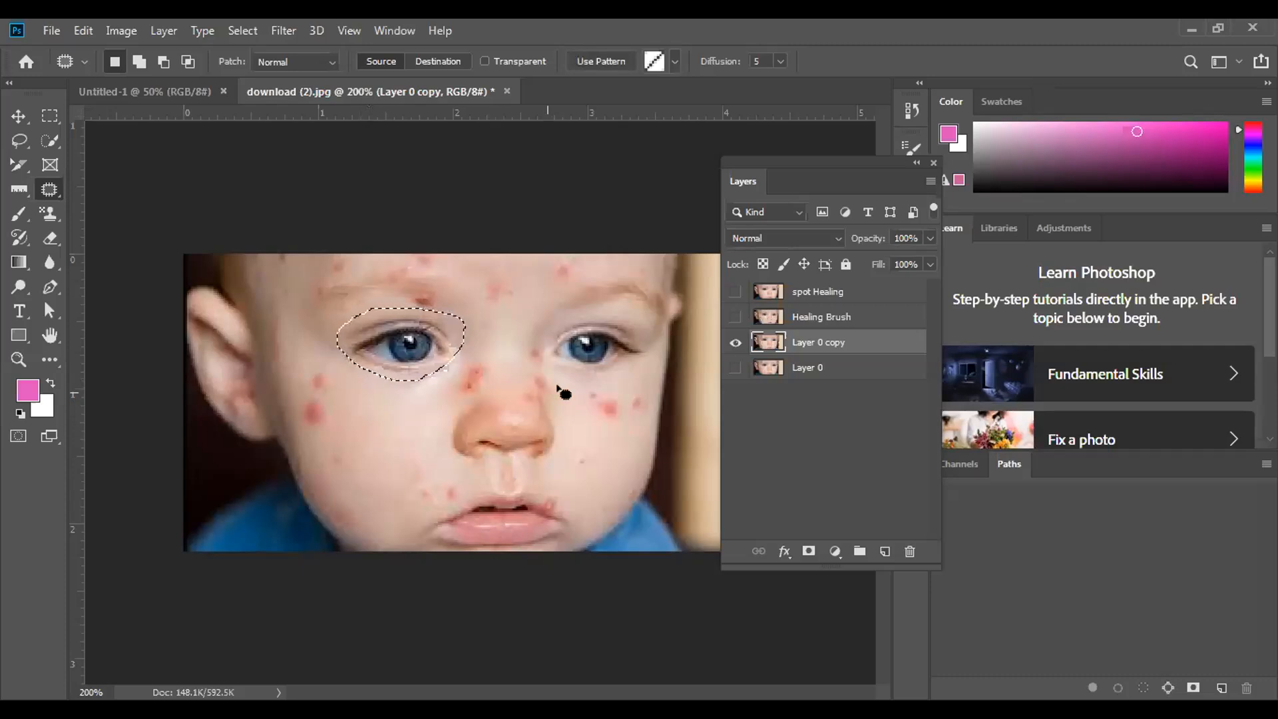
Rename the patched Layer 0 copy as patch tool and clear the selection around the eye
{"action": "double_click", "coordinate": [826, 343]}
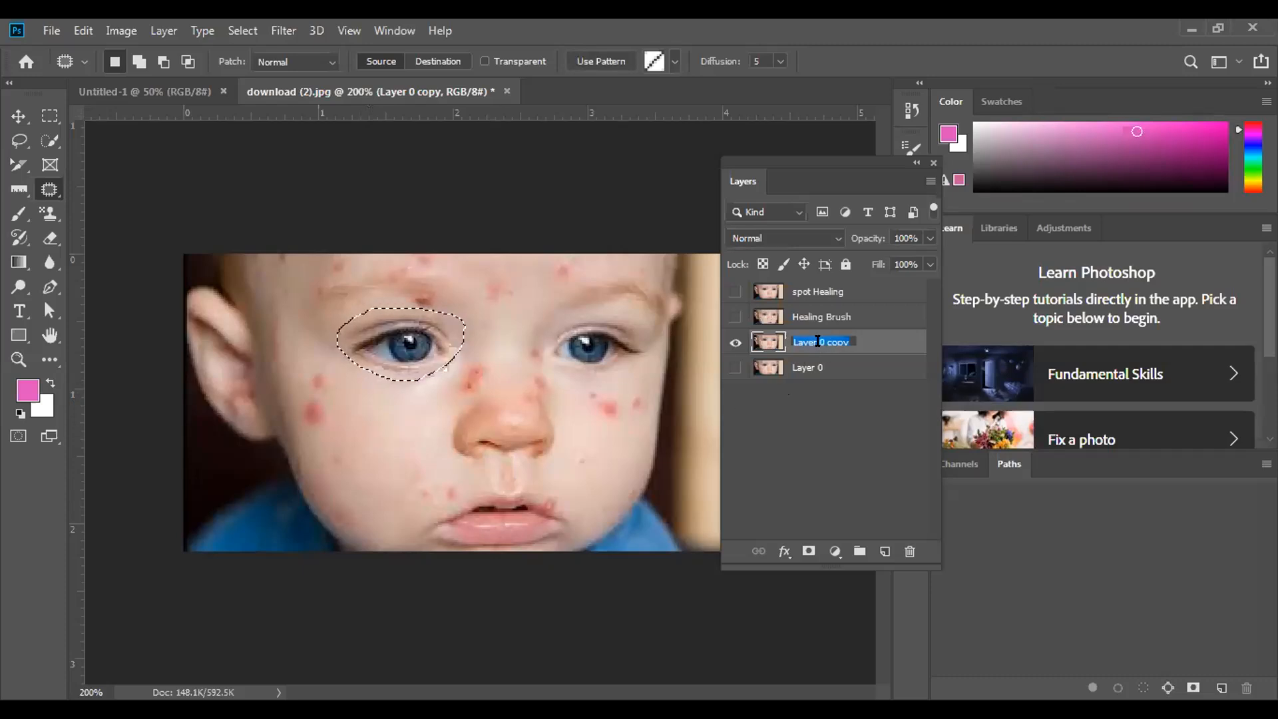
{"action": "type", "text": "d"}
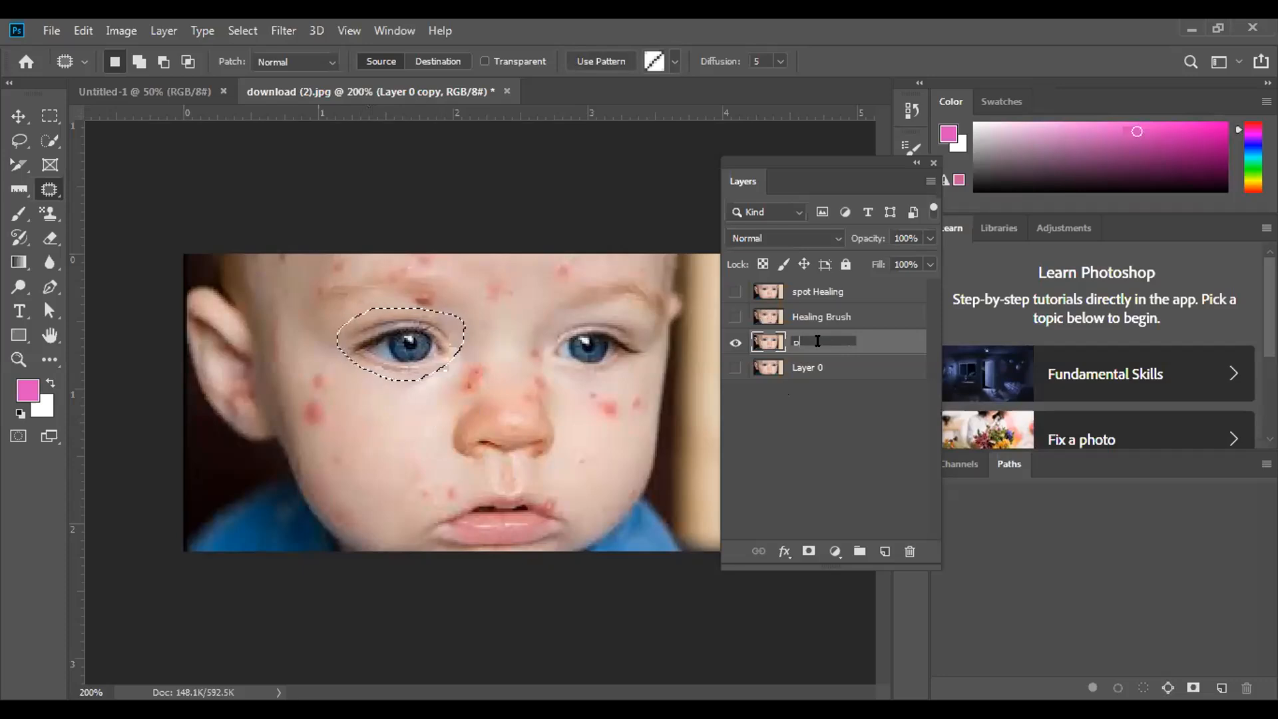
{"action": "key", "text": "BackSpace"}
{"action": "type", "text": "patch tool"}
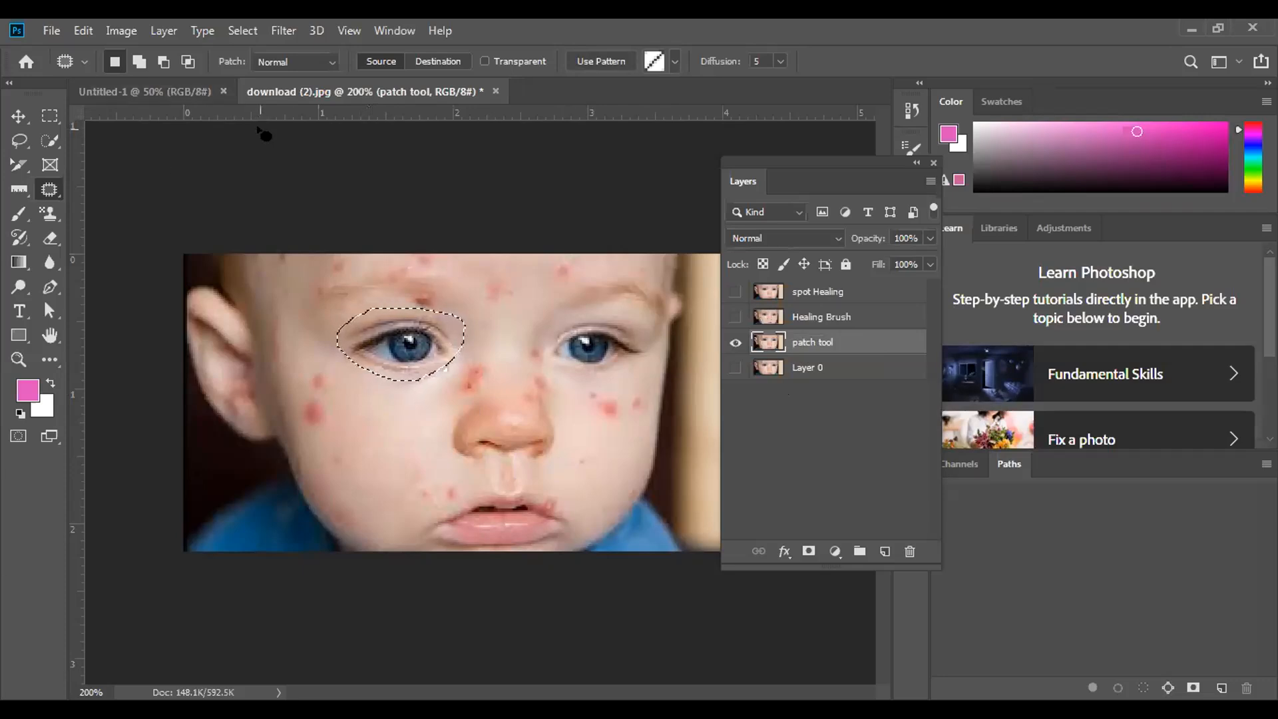
{"action": "right_click", "coordinate": [54, 192]}
{"action": "left_click", "coordinate": [239, 364]}
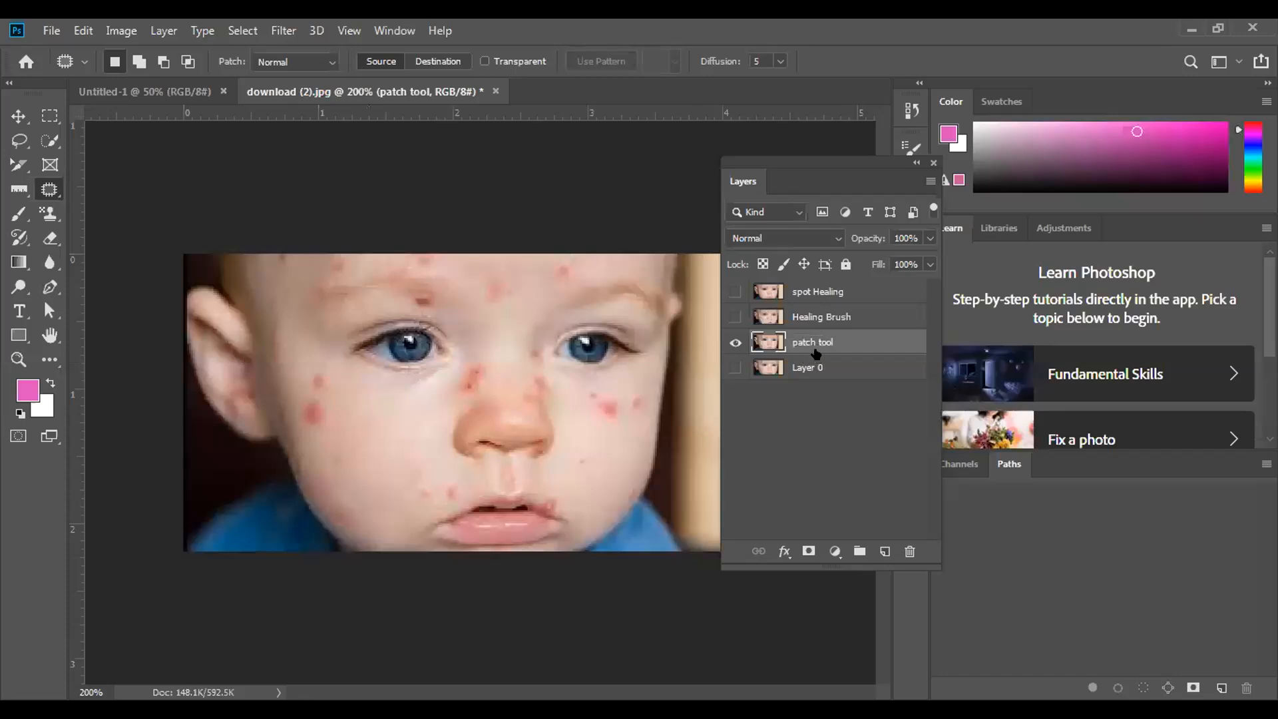
Hide the patch tool layer and make another duplicate of Layer 0, leaving only this duplicate visible
{"action": "left_click", "coordinate": [735, 342]}
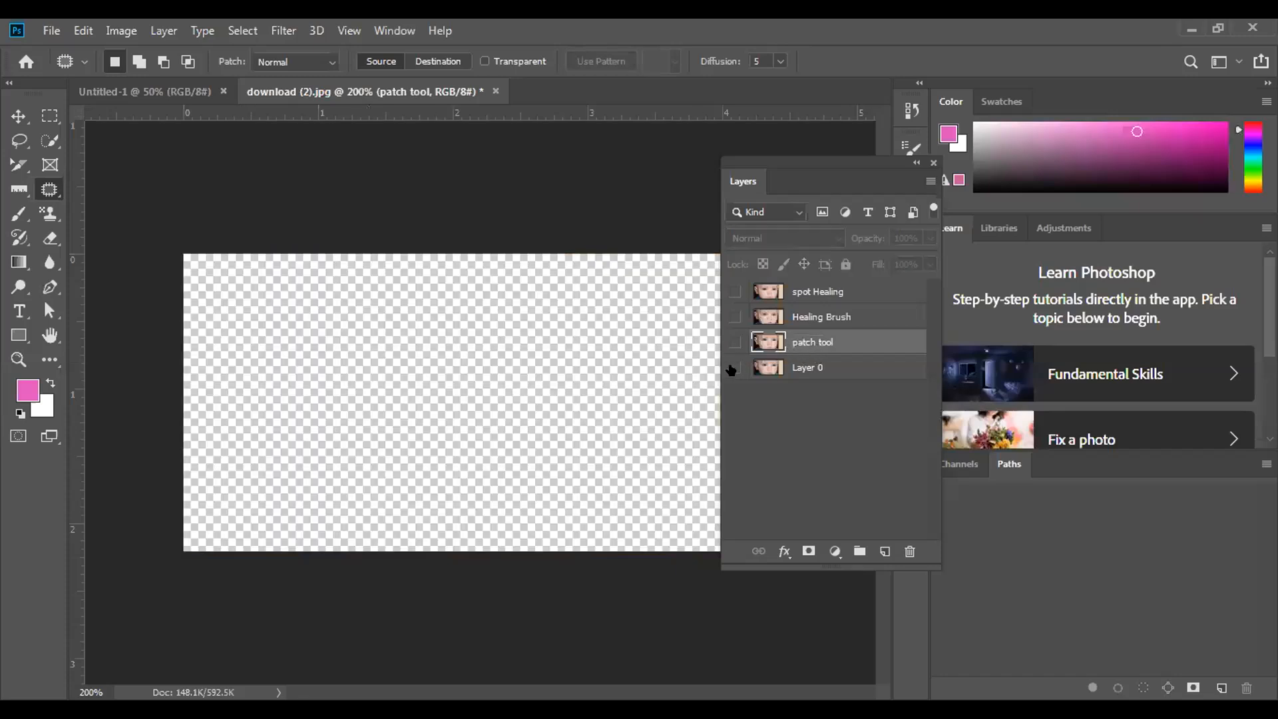
{"action": "left_click", "coordinate": [732, 368]}
{"action": "left_click_drag", "start_coordinate": [820, 371], "coordinate": [883, 551]}
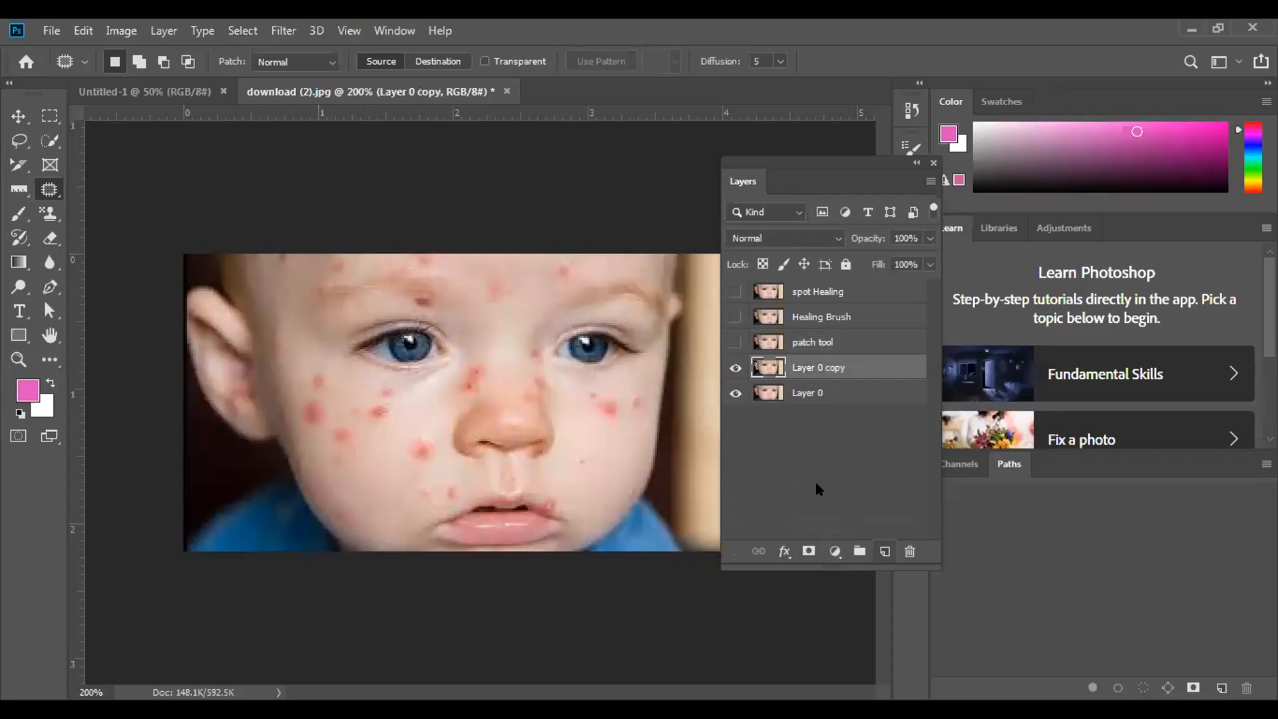
{"action": "left_click", "coordinate": [735, 394]}
Outline the eye at the image's left side with the Content-Aware Move tool, try moving it onto the cheek below in Move mode, and undo
{"action": "right_click", "coordinate": [48, 190]}
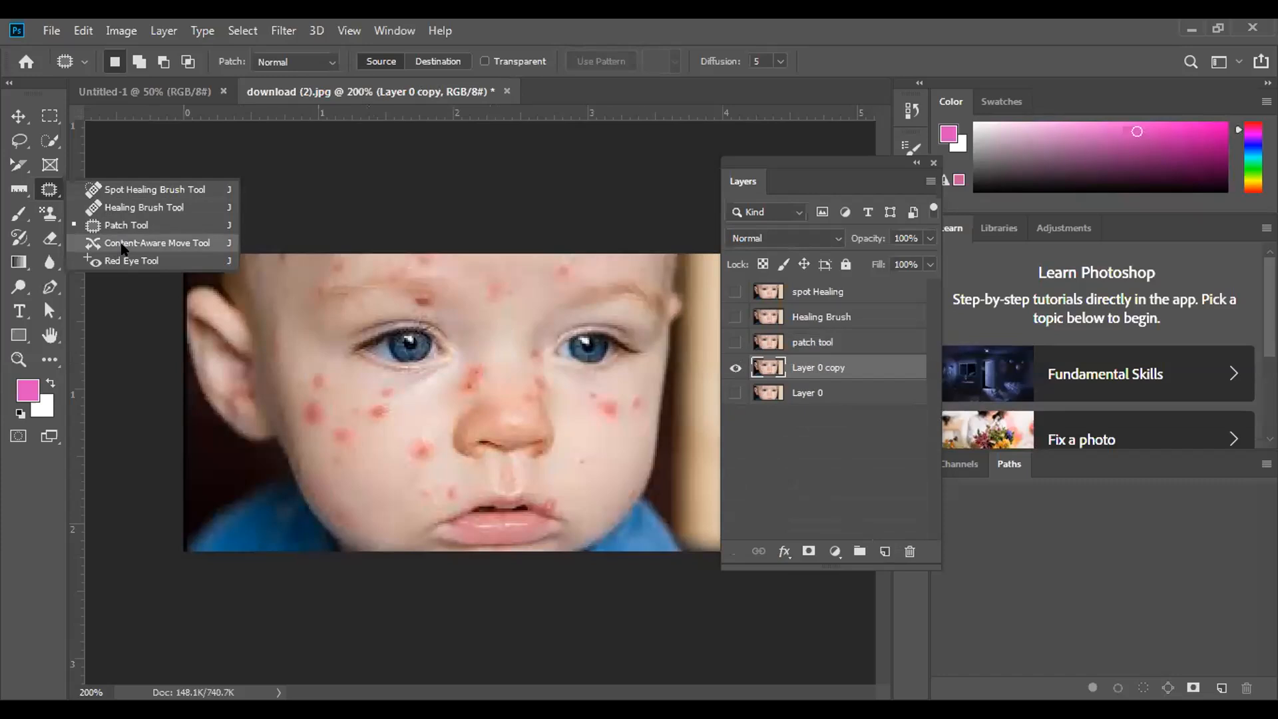
{"action": "left_click", "coordinate": [124, 245]}
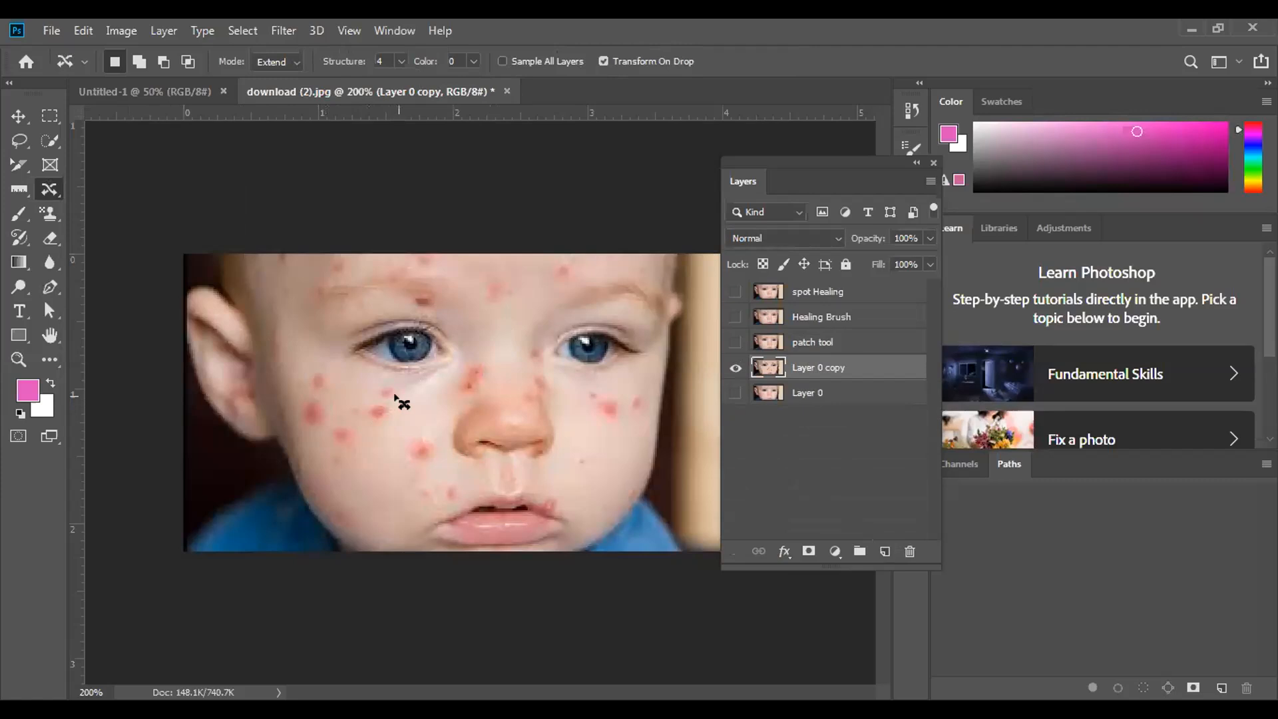
{"action": "mouse_move", "coordinate": [401, 389]}
{"action": "left_mouse_down"}
{"action": "mouse_move", "coordinate": [452, 368]}
{"action": "mouse_move", "coordinate": [467, 333]}
{"action": "mouse_move", "coordinate": [425, 296]}
{"action": "mouse_move", "coordinate": [379, 295]}
{"action": "mouse_move", "coordinate": [344, 319]}
{"action": "mouse_move", "coordinate": [333, 353]}
{"action": "mouse_move", "coordinate": [402, 391]}
{"action": "left_mouse_up"}
{"action": "left_click", "coordinate": [292, 61]}
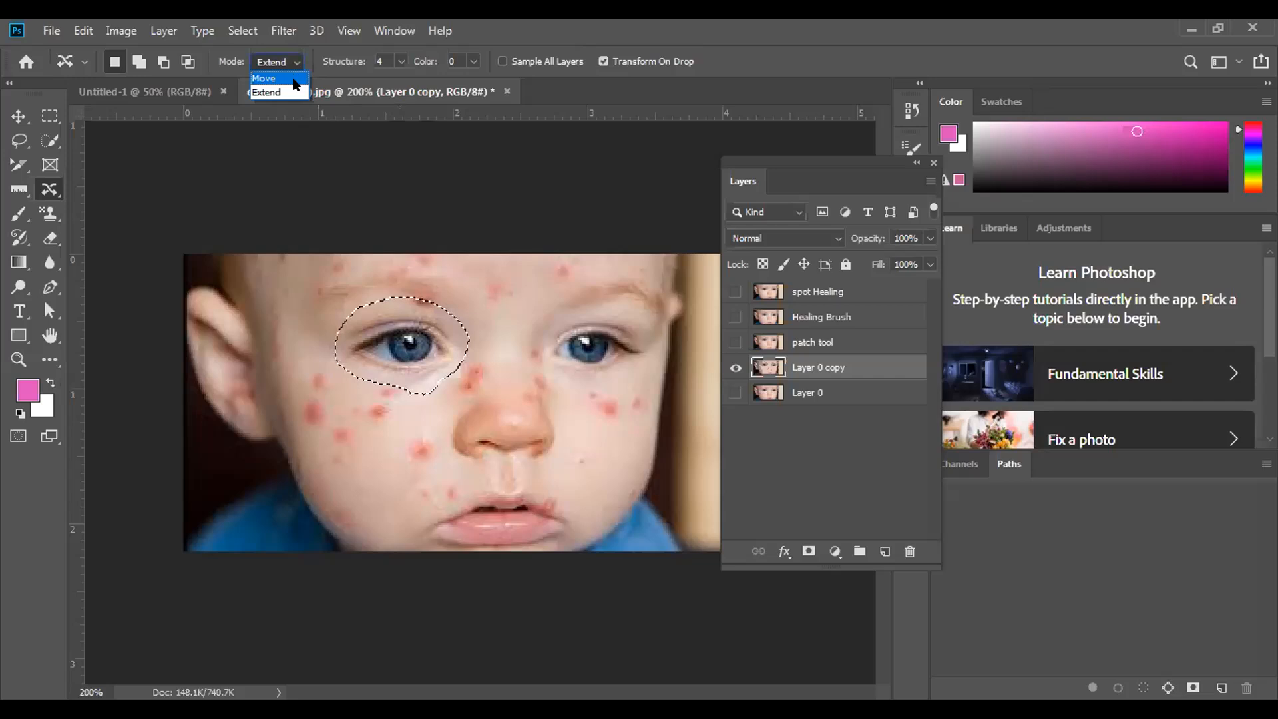
{"action": "left_click", "coordinate": [293, 81]}
{"action": "left_click_drag", "start_coordinate": [389, 356], "coordinate": [392, 471]}
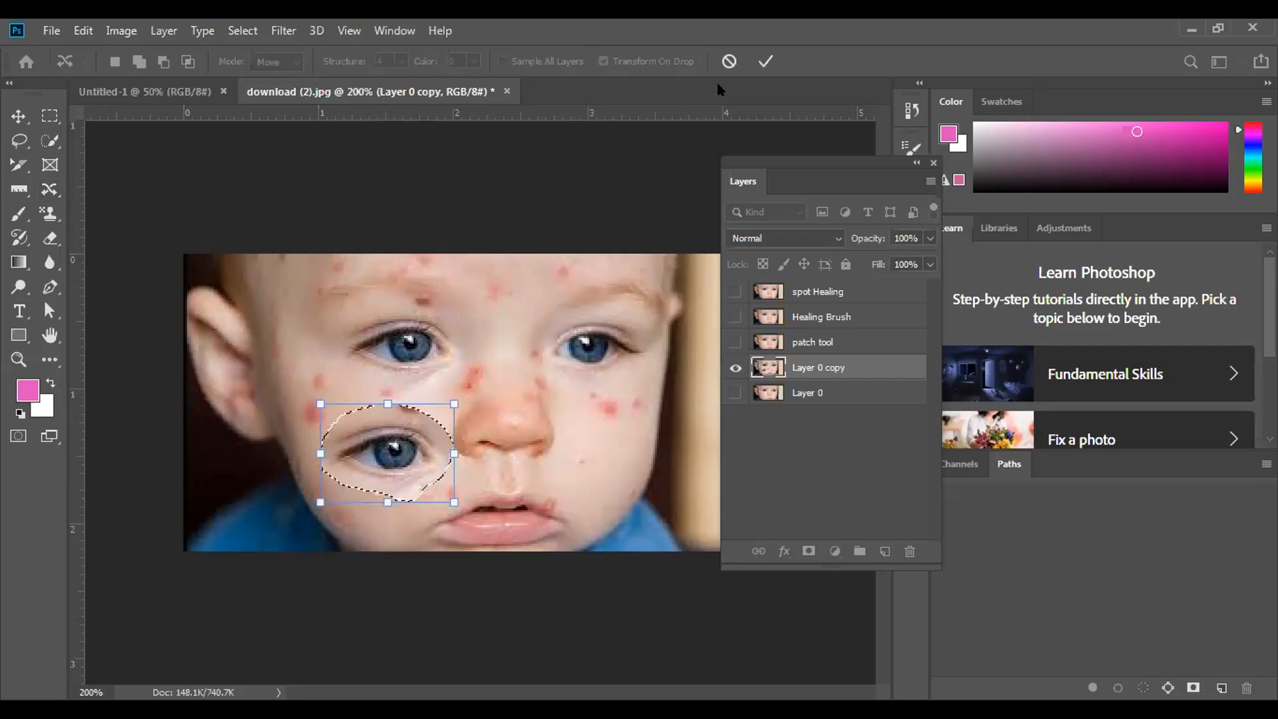
{"action": "left_click", "coordinate": [766, 61]}
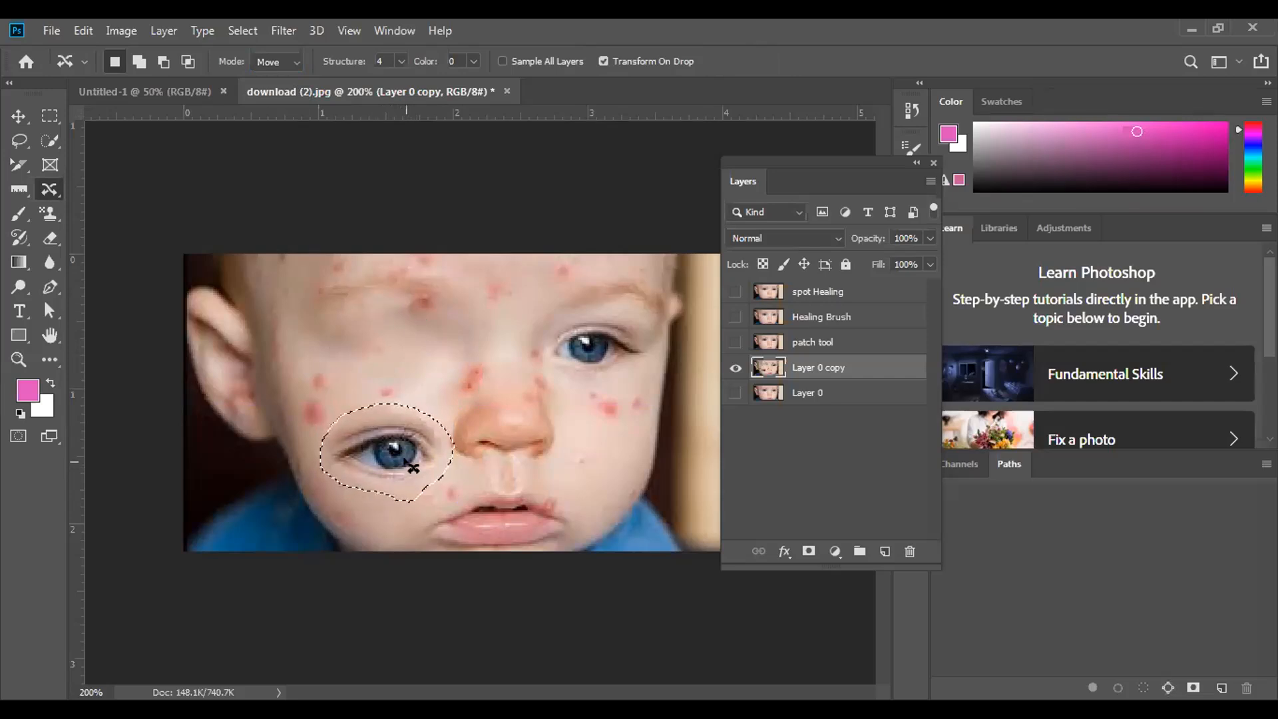
{"action": "key", "text": "ctrl+z"}
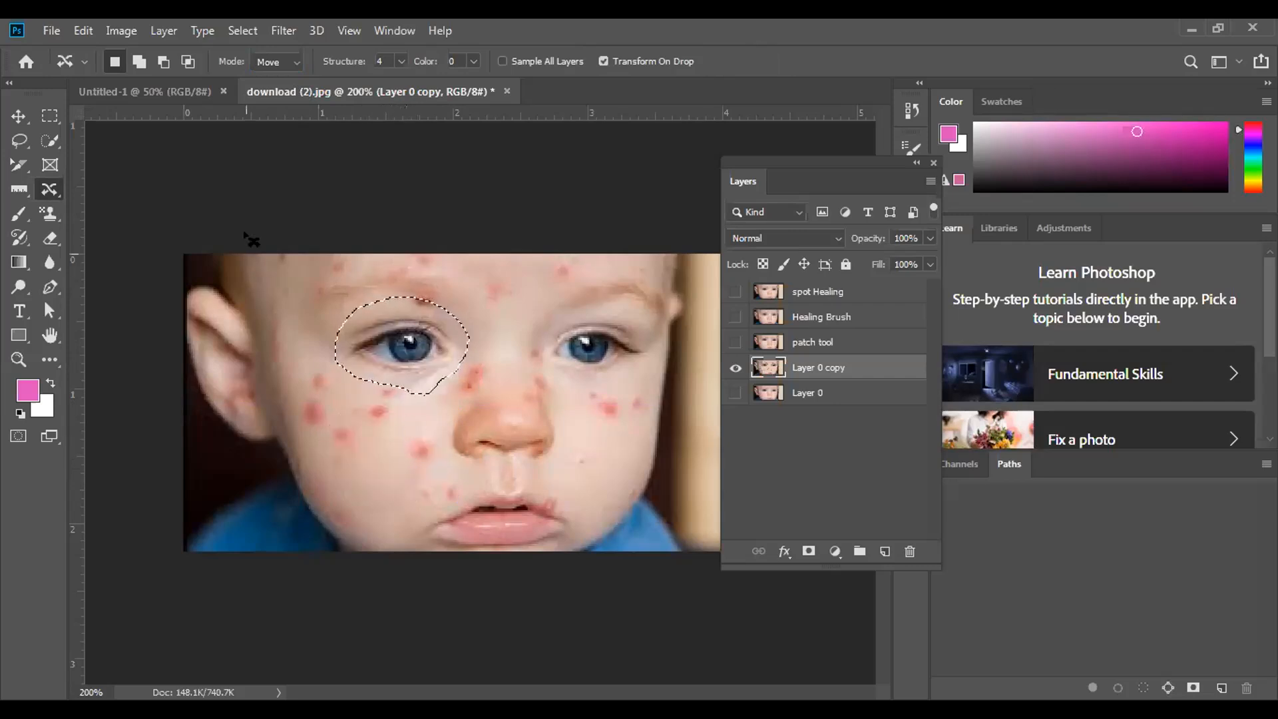
Try copying the selected eye onto both cheeks and the temple with the Content-Aware Move tool in Extend mode, and undo all the copies
{"action": "left_click", "coordinate": [278, 62]}
{"action": "left_click", "coordinate": [294, 88]}
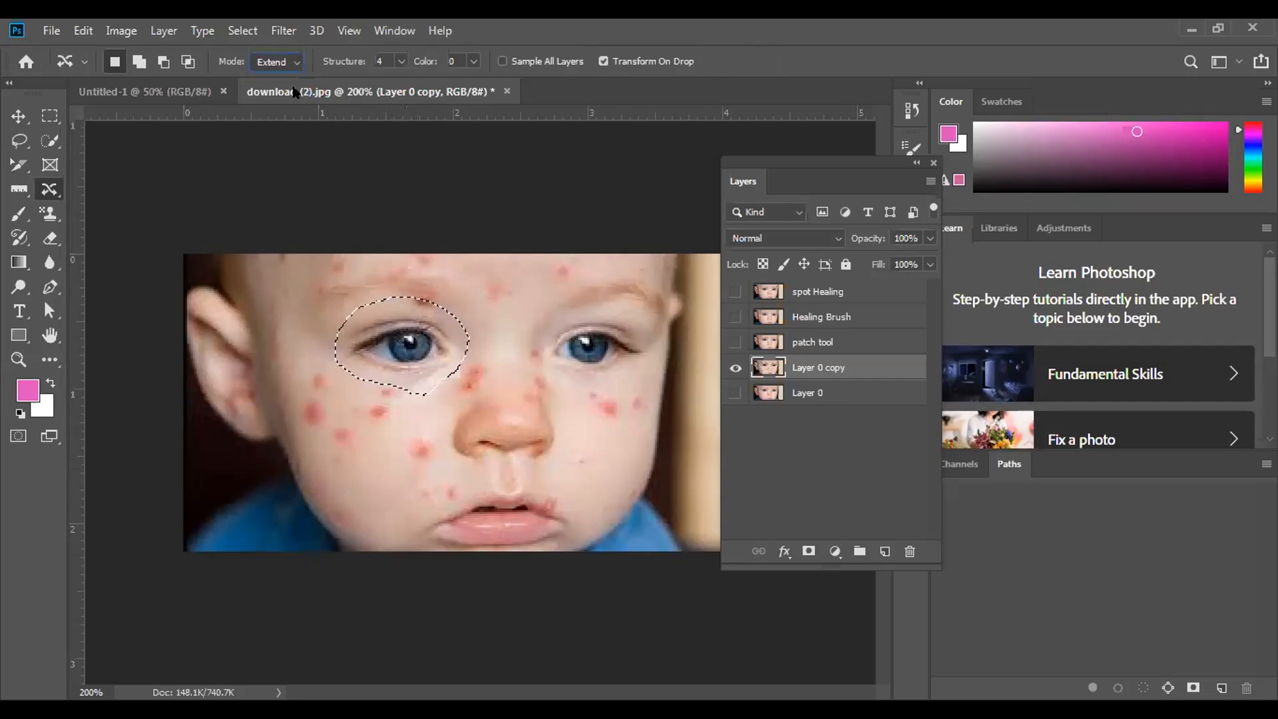
{"action": "left_click_drag", "start_coordinate": [379, 336], "coordinate": [378, 442]}
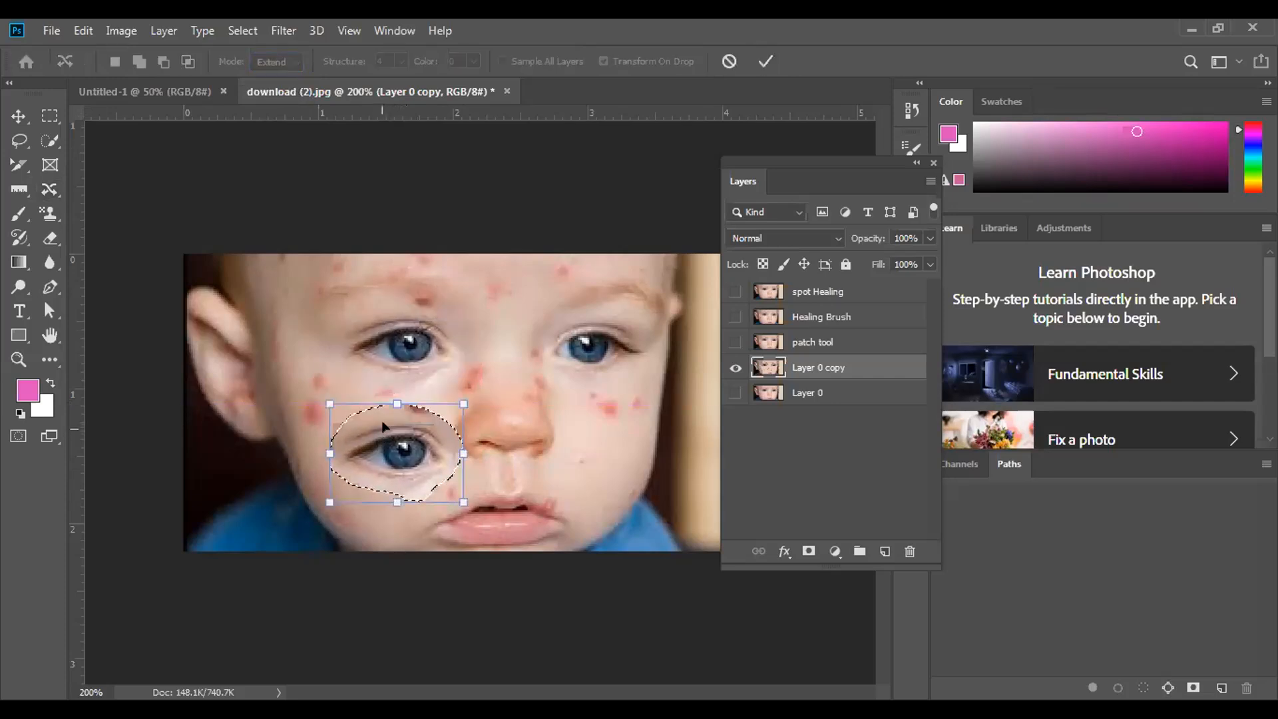
{"action": "left_click", "coordinate": [762, 62]}
{"action": "left_click_drag", "start_coordinate": [384, 446], "coordinate": [316, 293]}
{"action": "left_click", "coordinate": [762, 61]}
{"action": "left_click", "coordinate": [762, 61]}
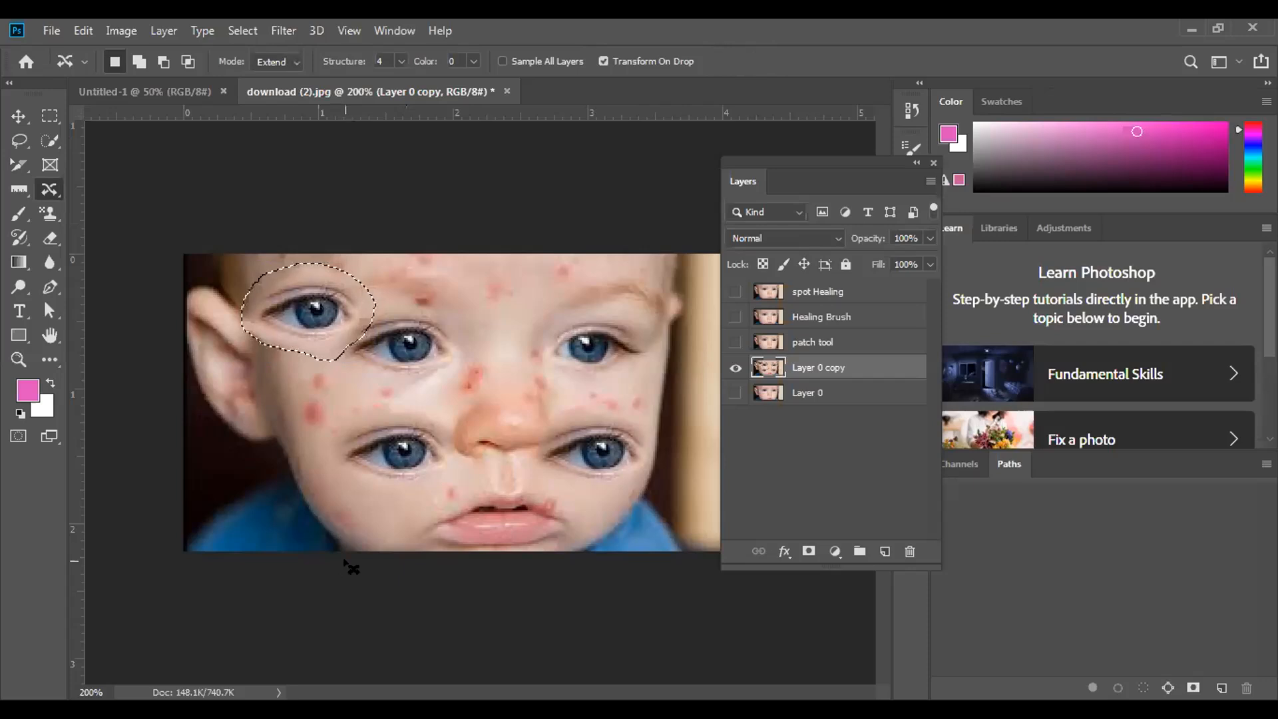
{"action": "key", "text": "ctrl+z"}
{"action": "key", "text": "ctrl+z"}
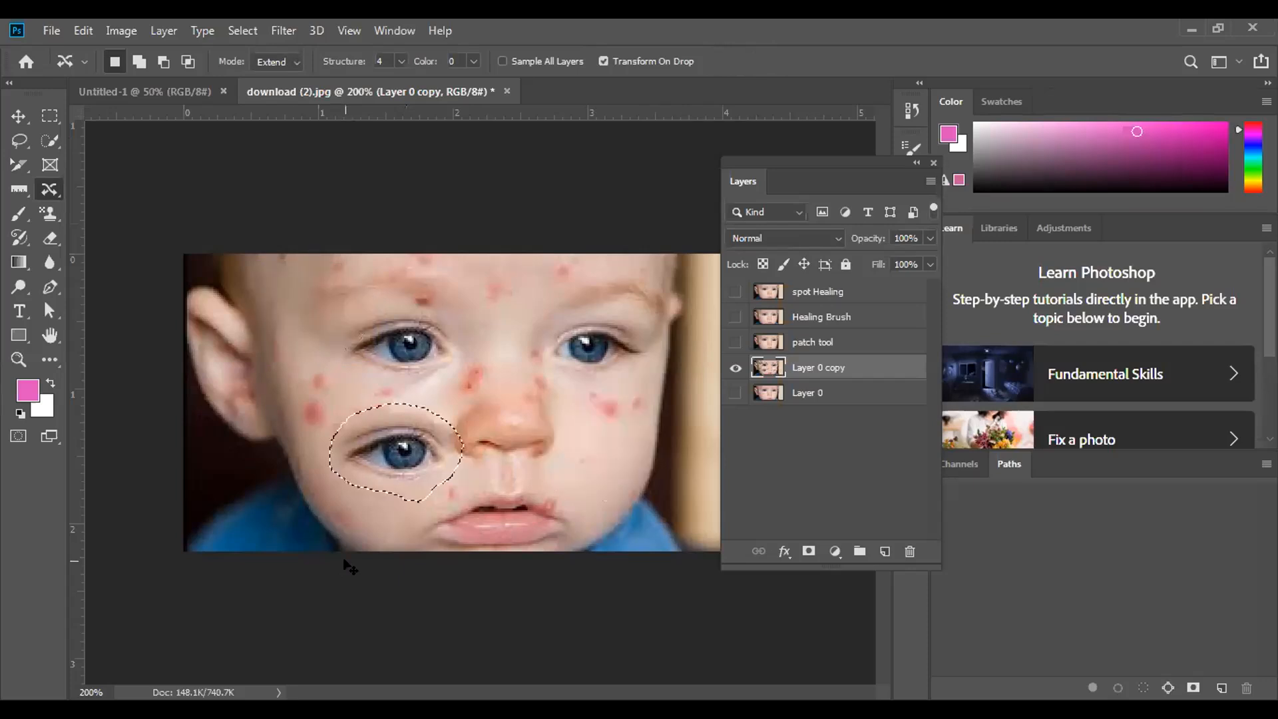
{"action": "key", "text": "ctrl+z"}
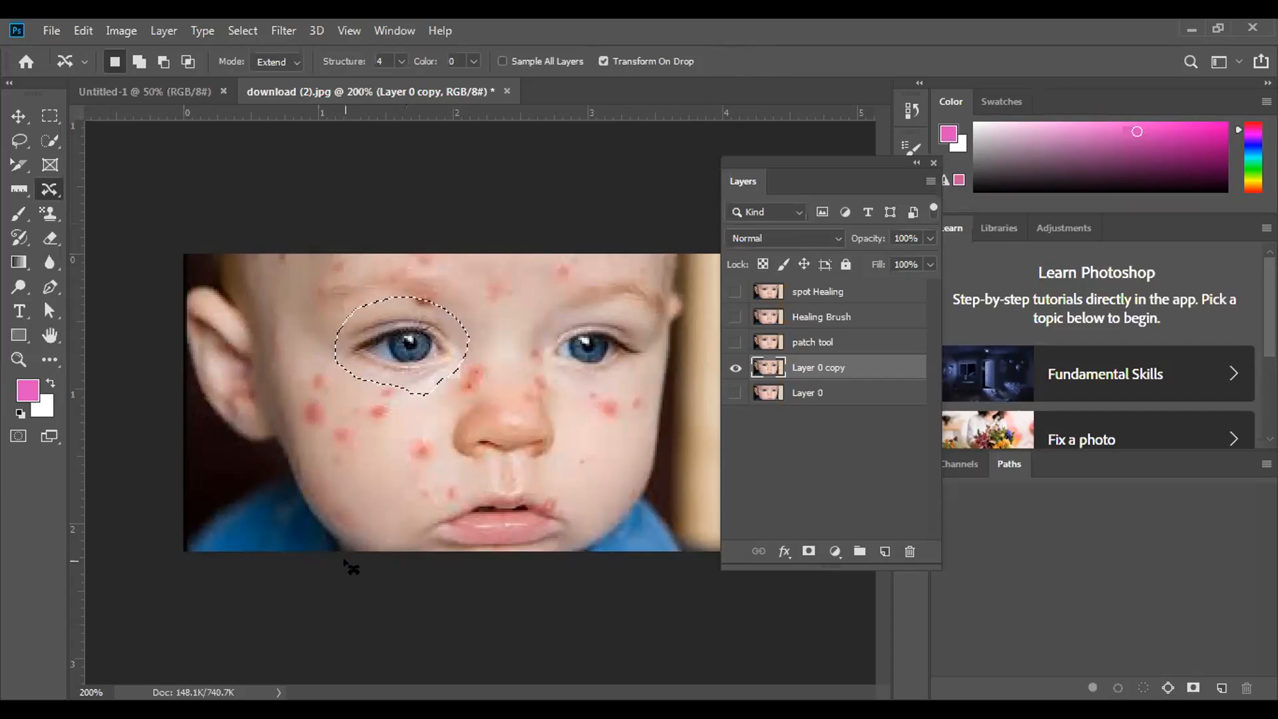
Delete the Layer 0 copy, patch tool, Healing Brush and spot Healing layers, keeping Layer 0 visible, and clear the eye selection
{"action": "left_click", "coordinate": [734, 368]}
{"action": "left_click", "coordinate": [735, 343]}
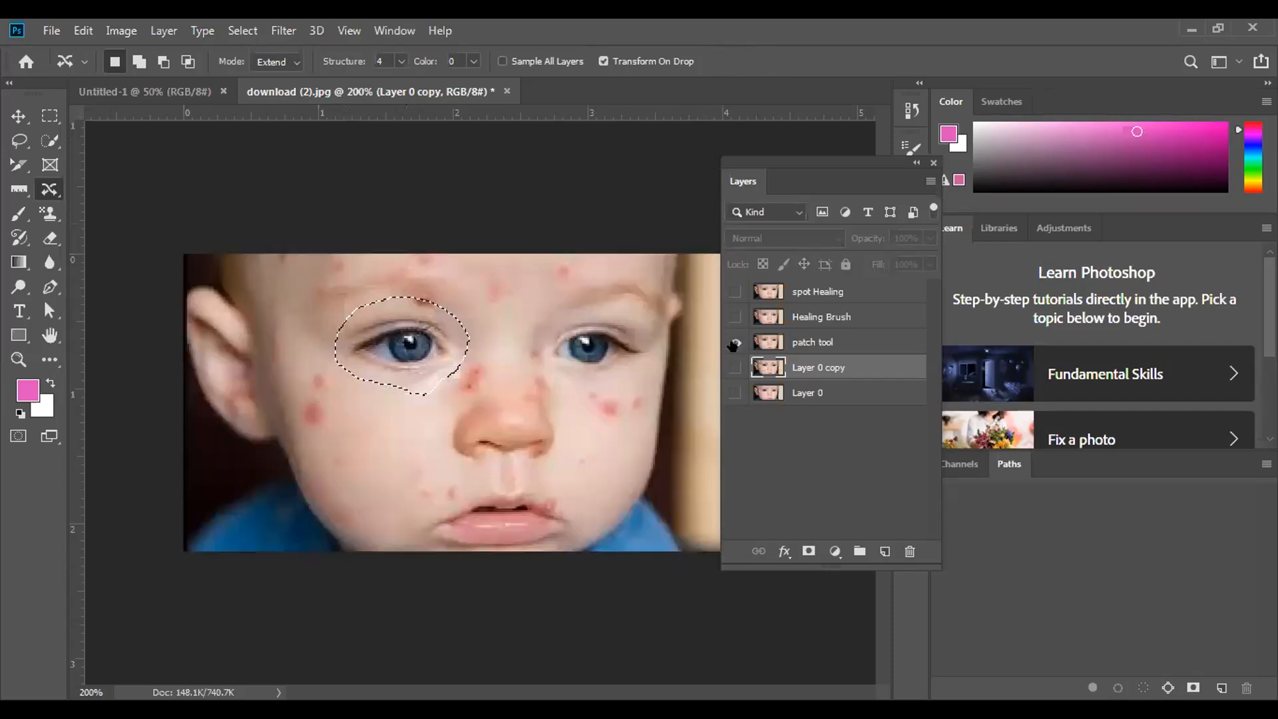
{"action": "left_click", "coordinate": [732, 293]}
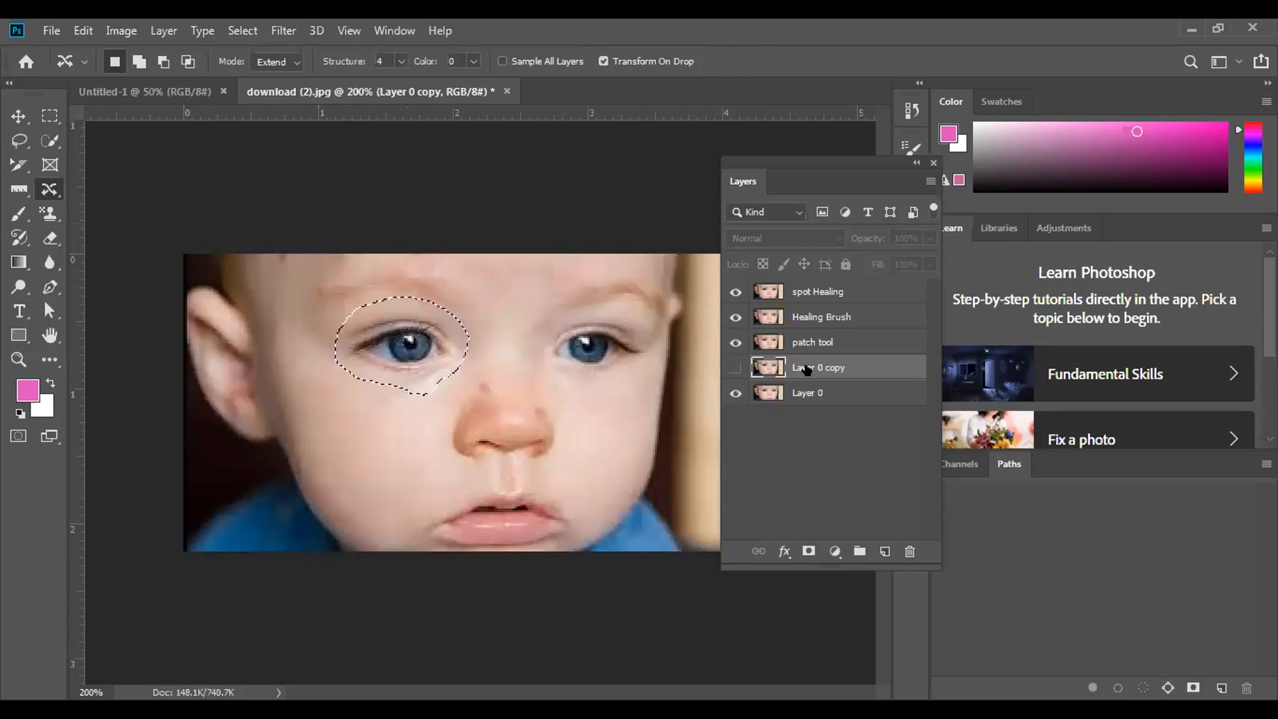
{"action": "left_click_drag", "start_coordinate": [806, 370], "coordinate": [910, 550]}
{"action": "left_click_drag", "start_coordinate": [815, 342], "coordinate": [910, 551]}
{"action": "left_click_drag", "start_coordinate": [851, 315], "coordinate": [909, 551]}
{"action": "left_click_drag", "start_coordinate": [878, 287], "coordinate": [910, 551]}
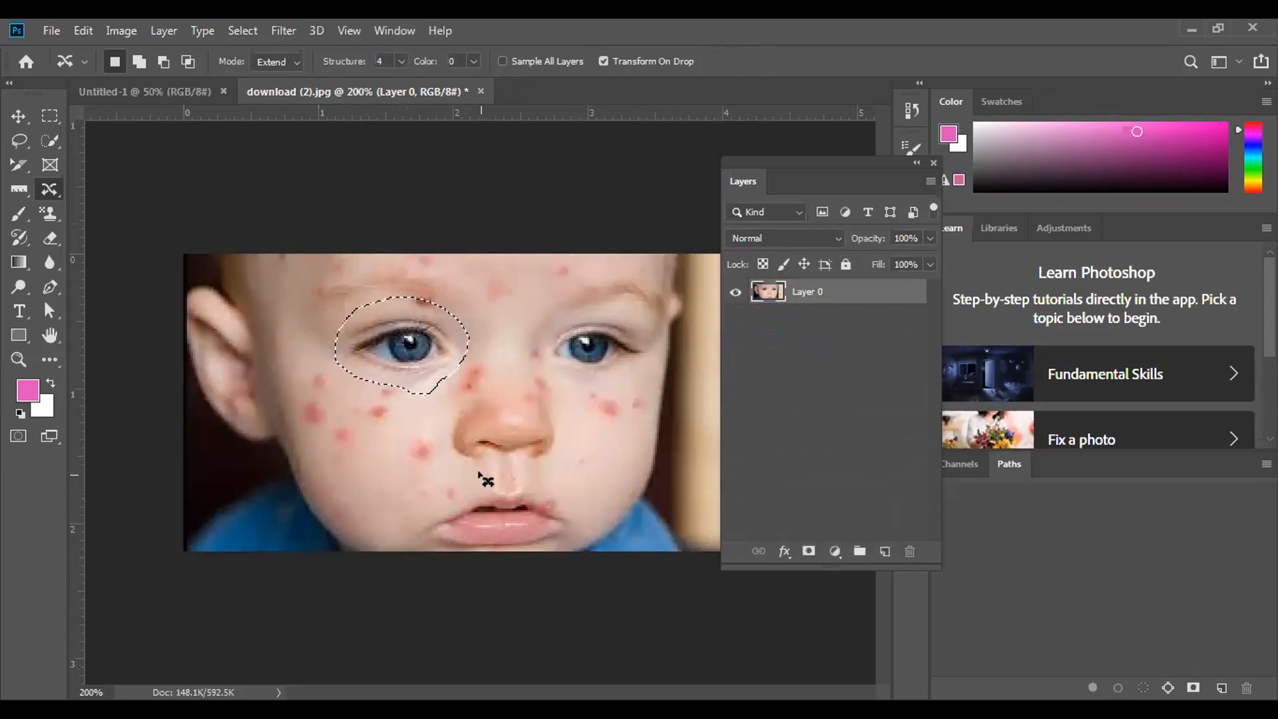
{"action": "key", "text": "ctrl+d"}
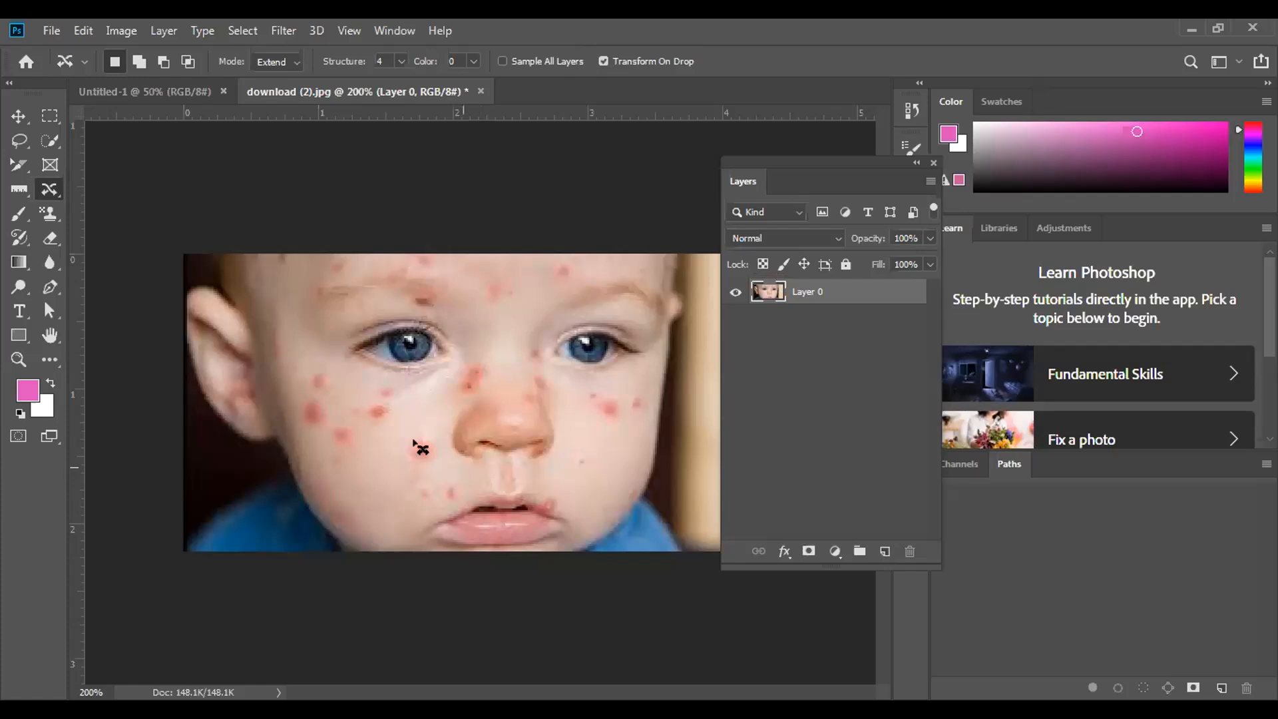
Open maxresdefault (1).jpg from the Class folder on the Desktop and move the floating layer list off the image
{"action": "left_click", "coordinate": [52, 32]}
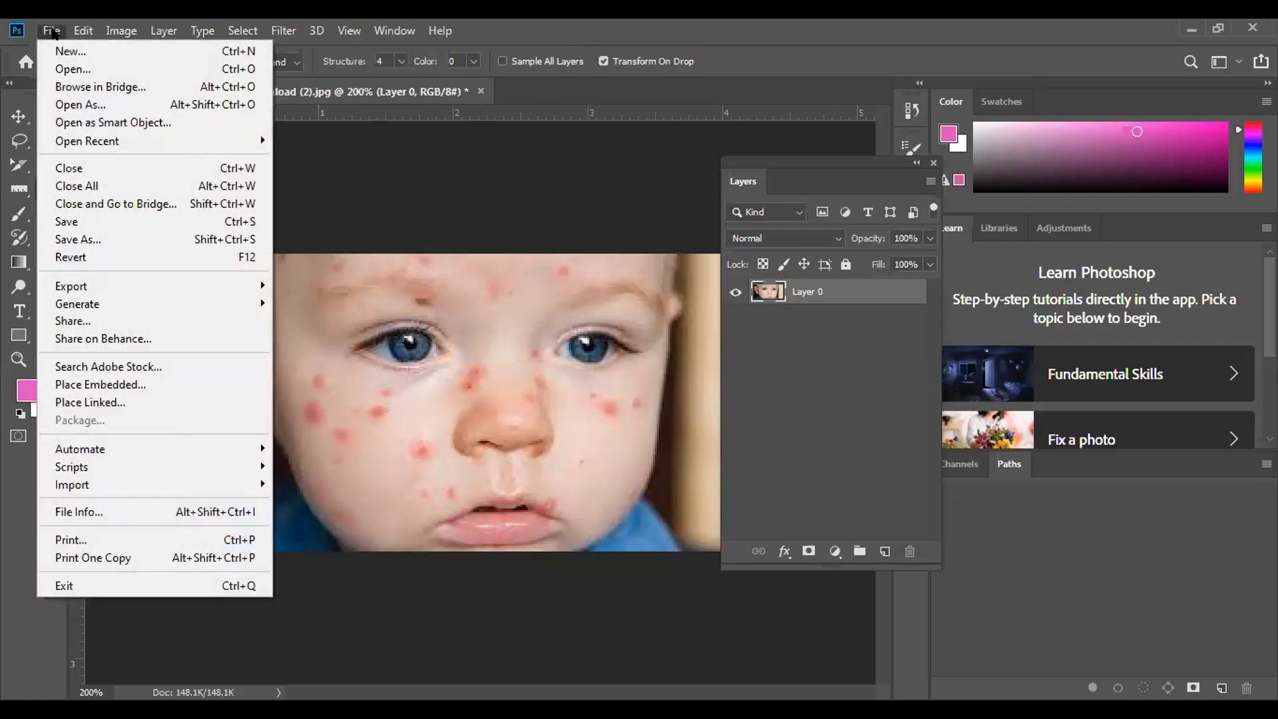
{"action": "left_click", "coordinate": [70, 69]}
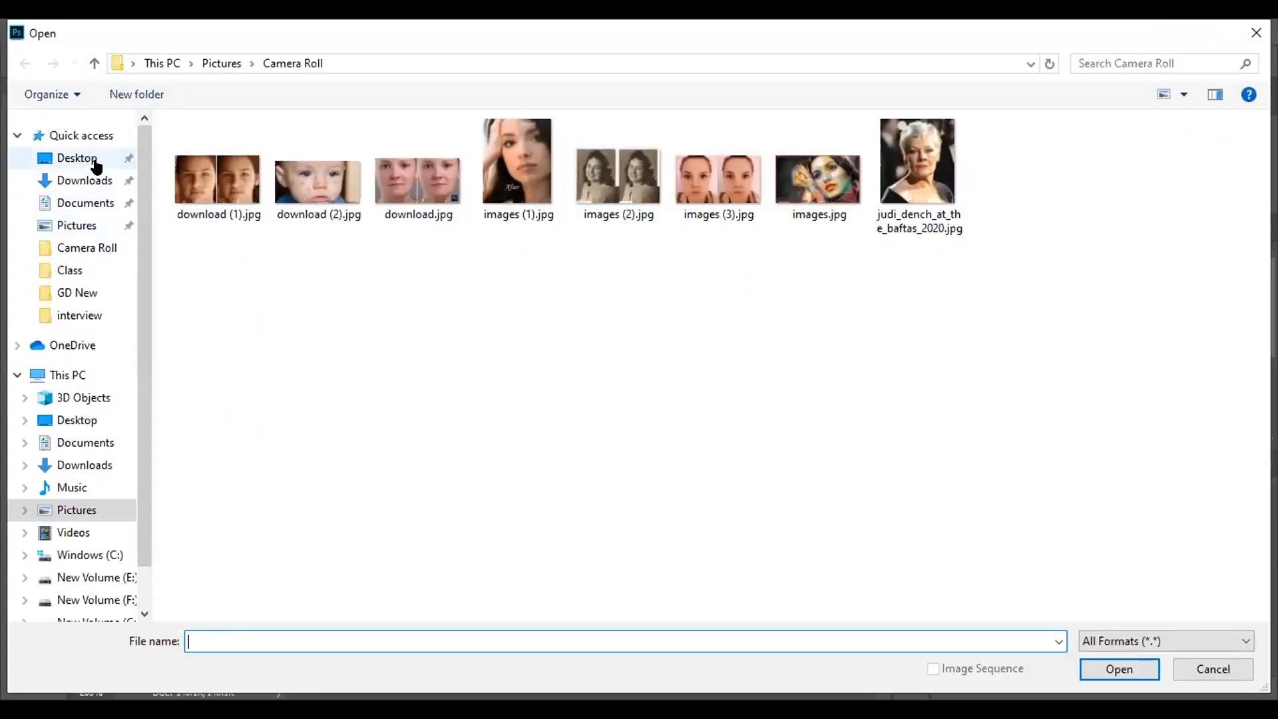
{"action": "left_click", "coordinate": [95, 162]}
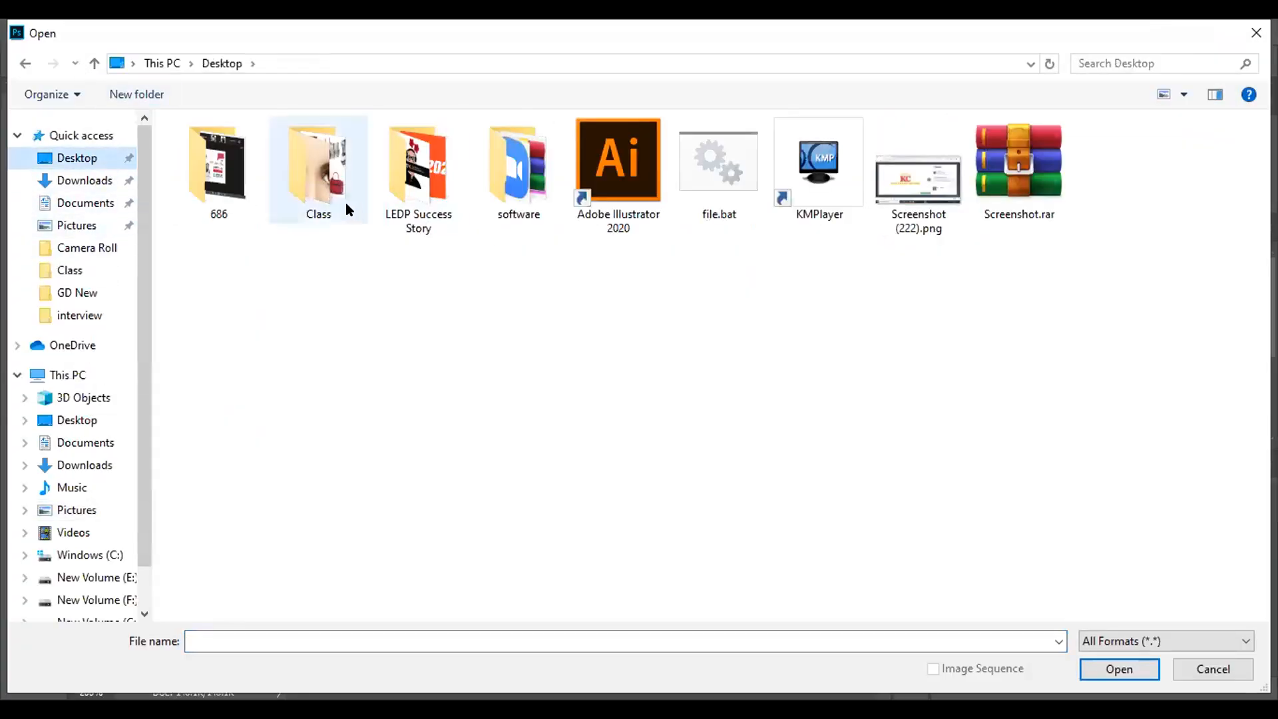
{"action": "left_click", "coordinate": [337, 200]}
{"action": "double_click", "coordinate": [337, 199]}
{"action": "scroll", "coordinate": [646, 343], "scroll_direction": "down", "scroll_amount": 10}
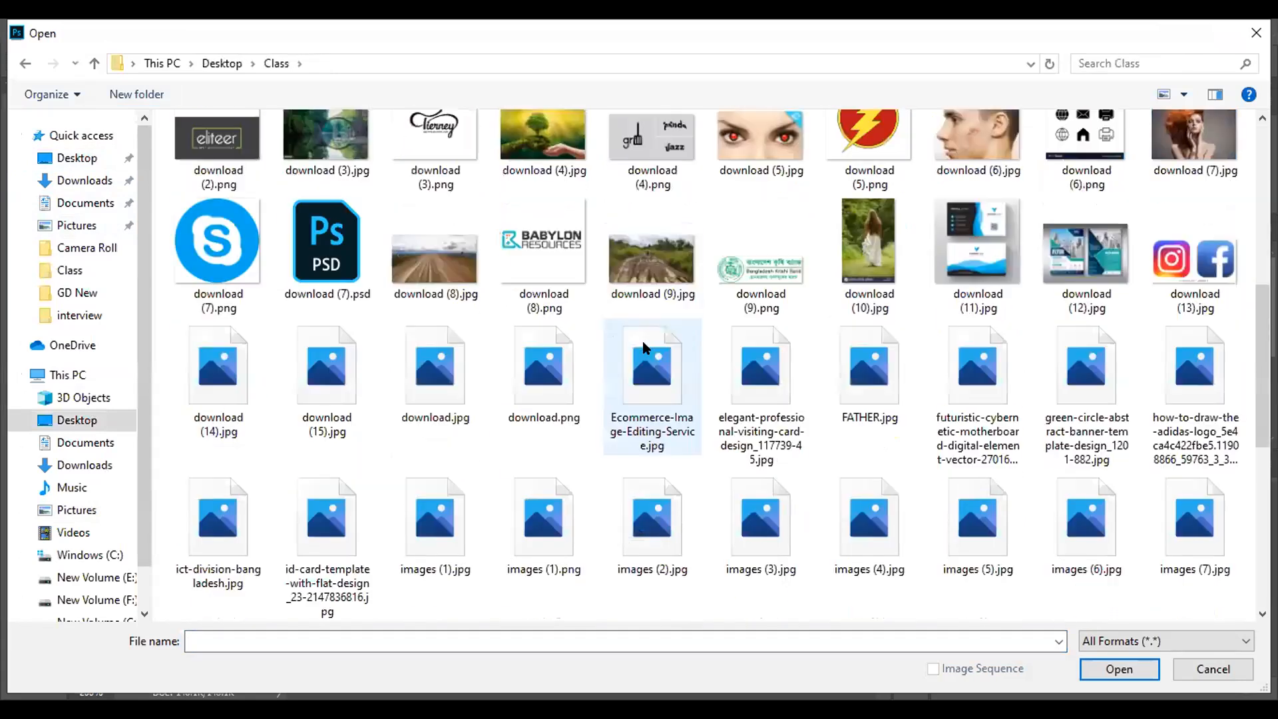
{"action": "left_click", "coordinate": [869, 399]}
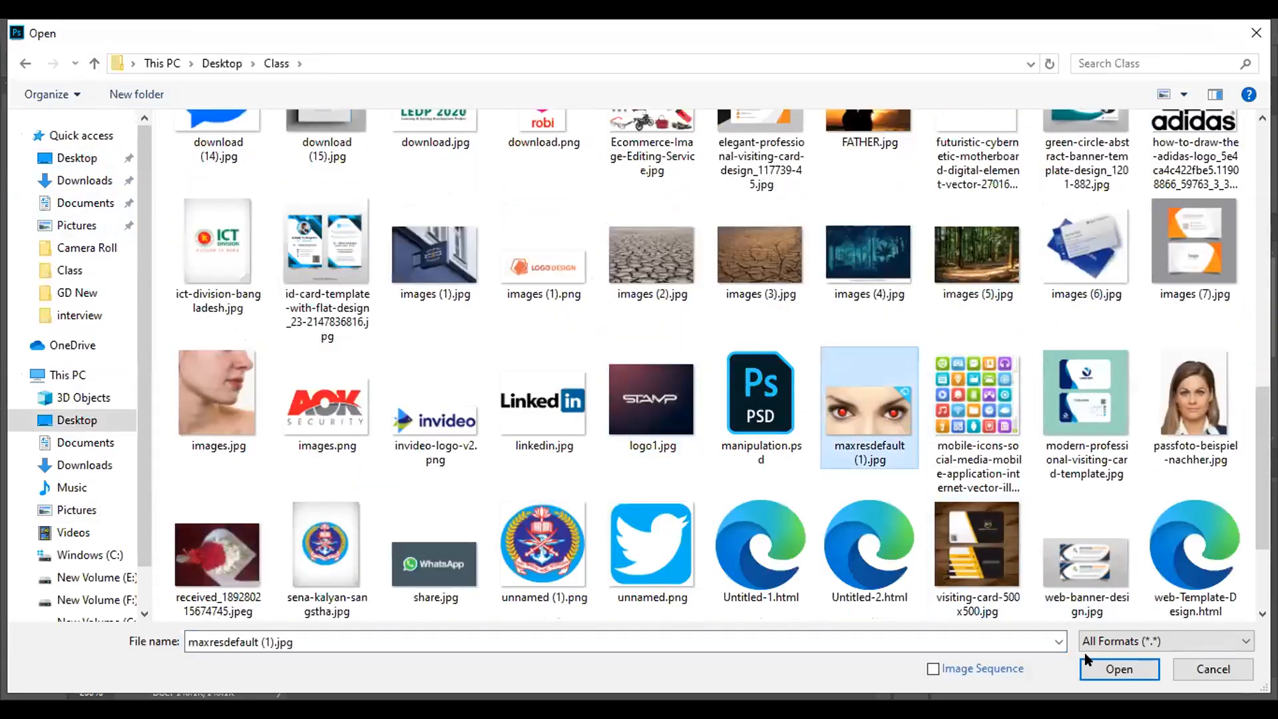
{"action": "left_click", "coordinate": [1100, 669]}
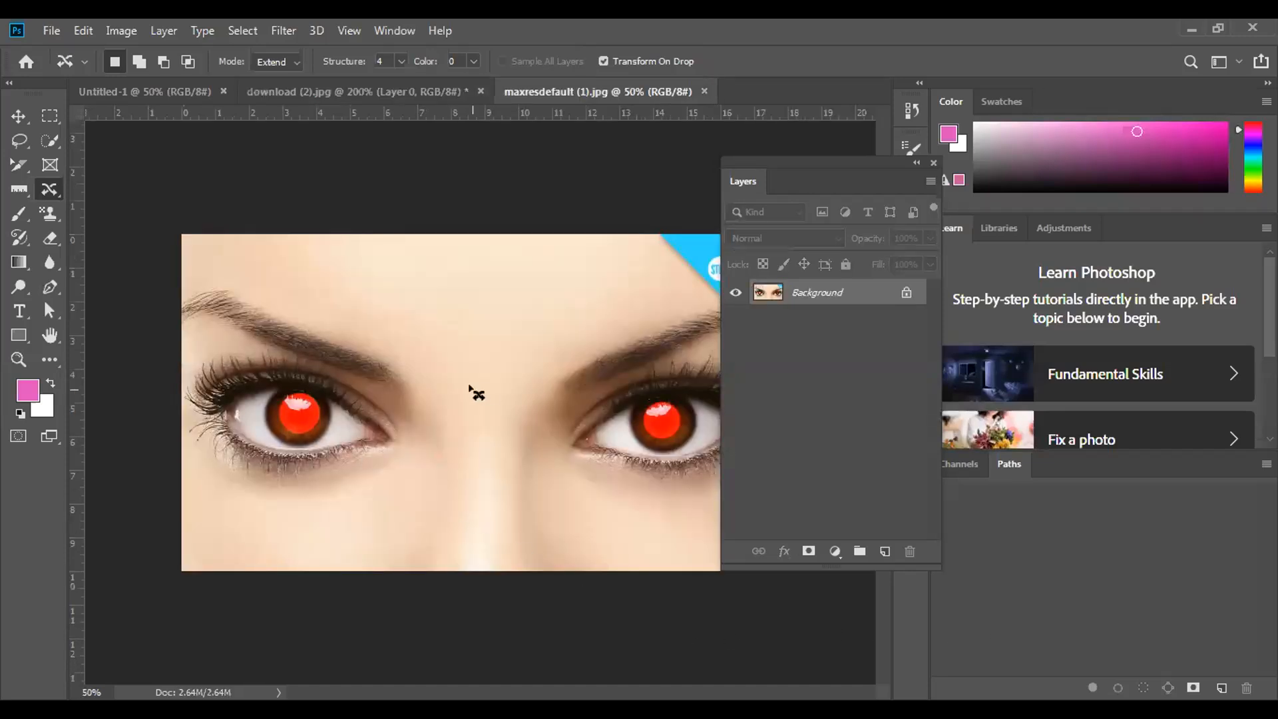
{"action": "left_click_drag", "start_coordinate": [830, 171], "coordinate": [902, 176]}
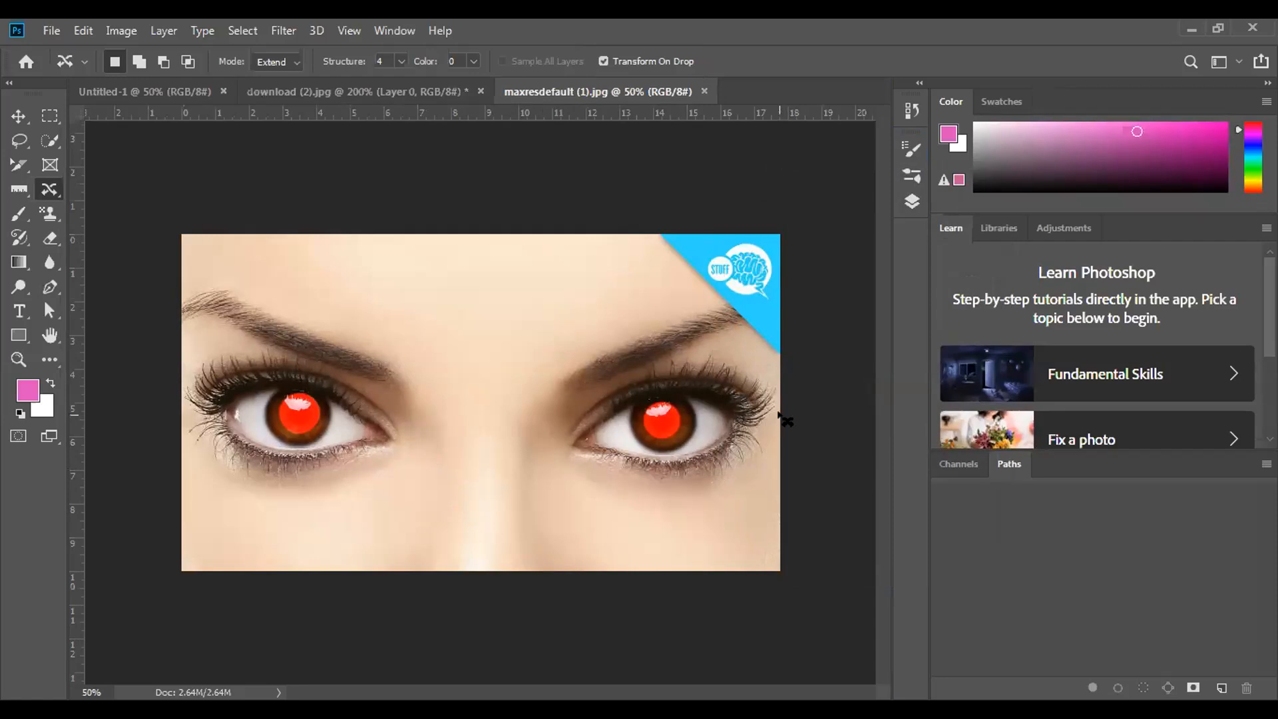
Darken the red pupils of both eyes with the Red Eye tool, starting with the eye at the image's left side
{"action": "right_click", "coordinate": [49, 185]}
{"action": "left_click", "coordinate": [122, 263]}
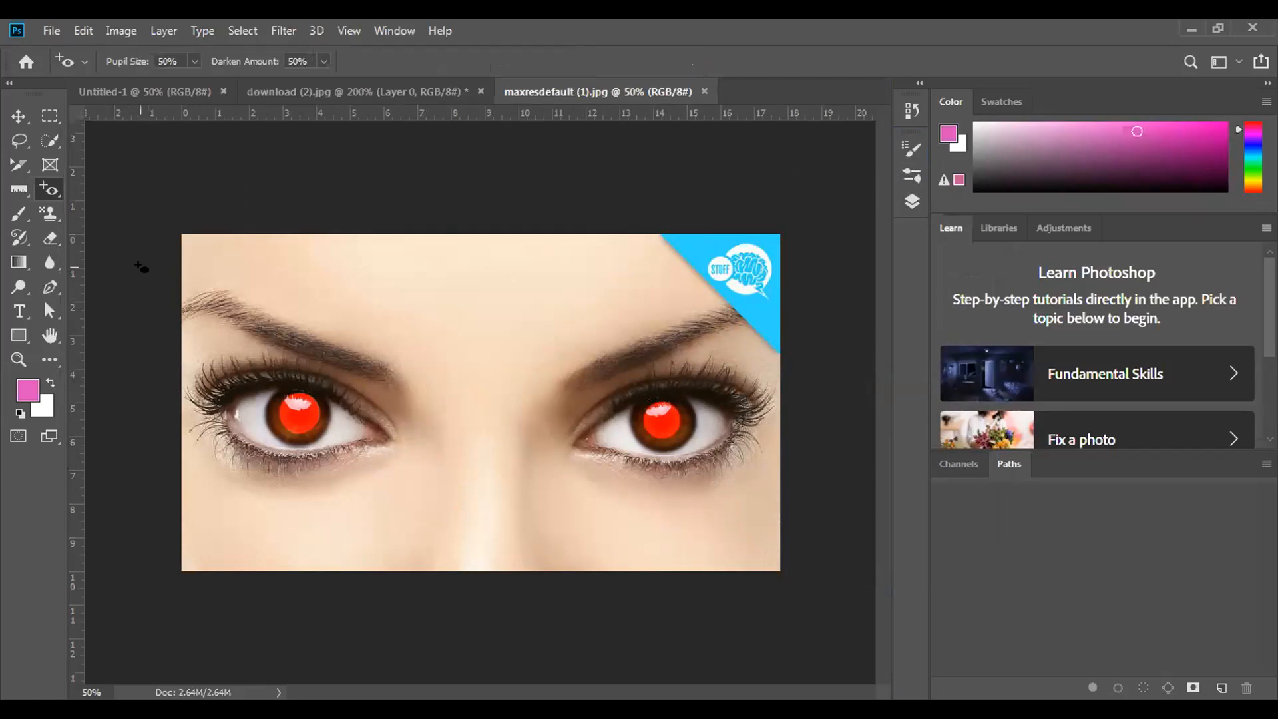
{"action": "left_click", "coordinate": [291, 402]}
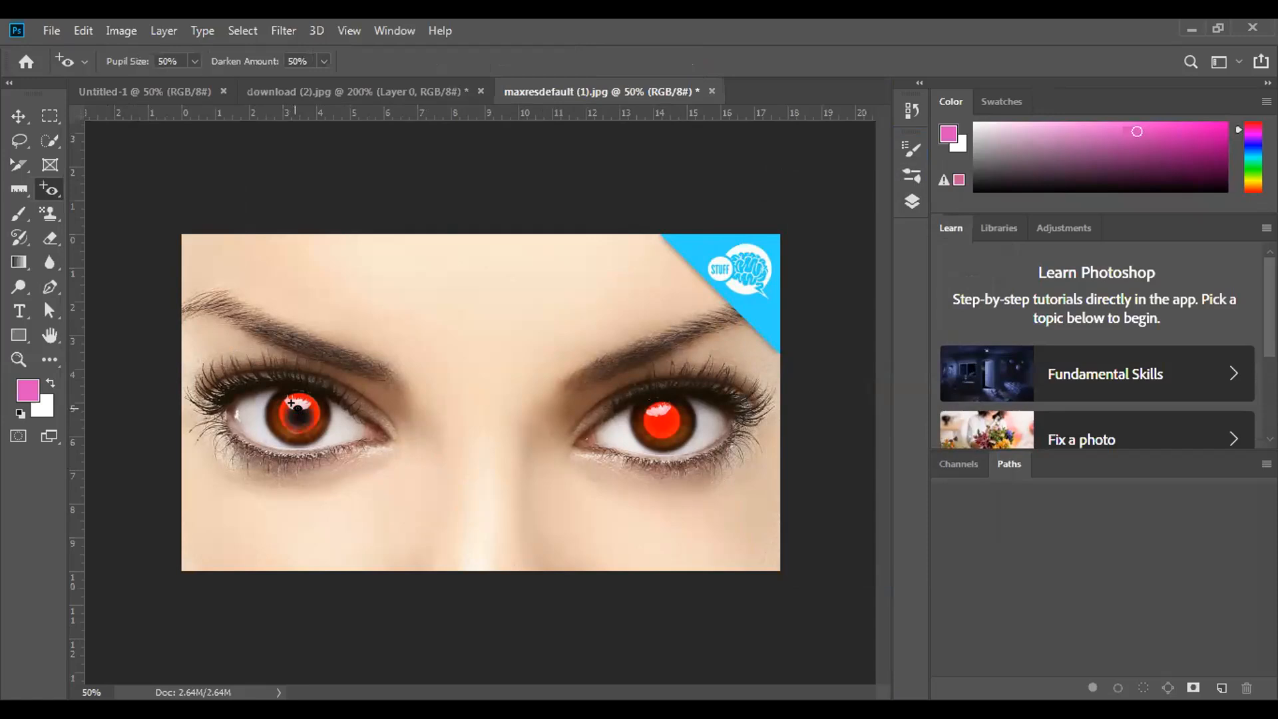
{"action": "left_click", "coordinate": [295, 398]}
{"action": "left_click", "coordinate": [299, 427]}
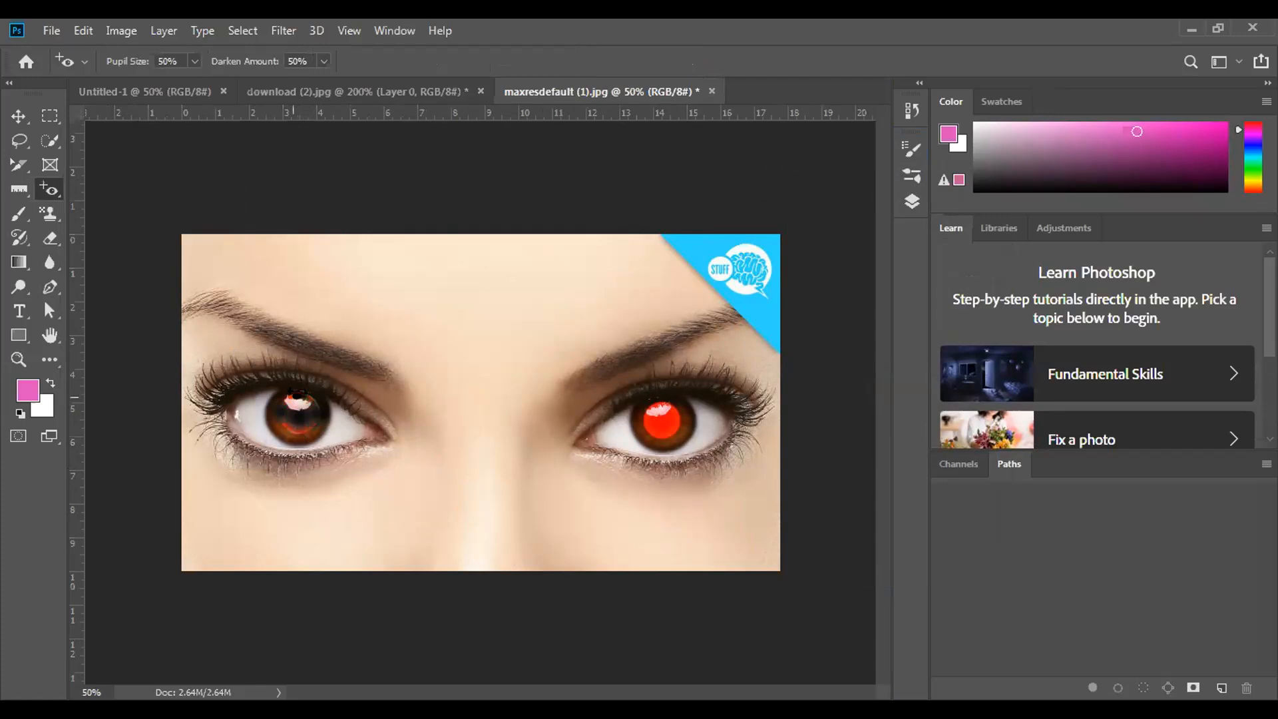
{"action": "left_click", "coordinate": [291, 427]}
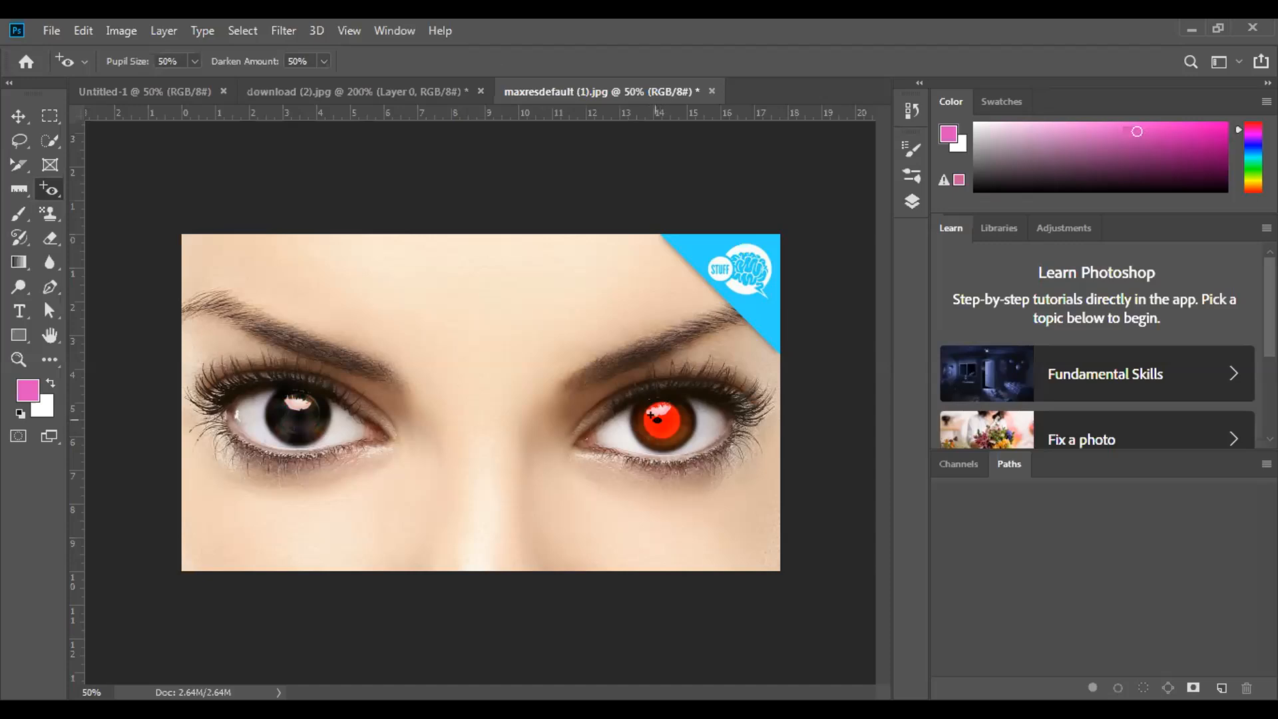
{"action": "left_click", "coordinate": [652, 414]}
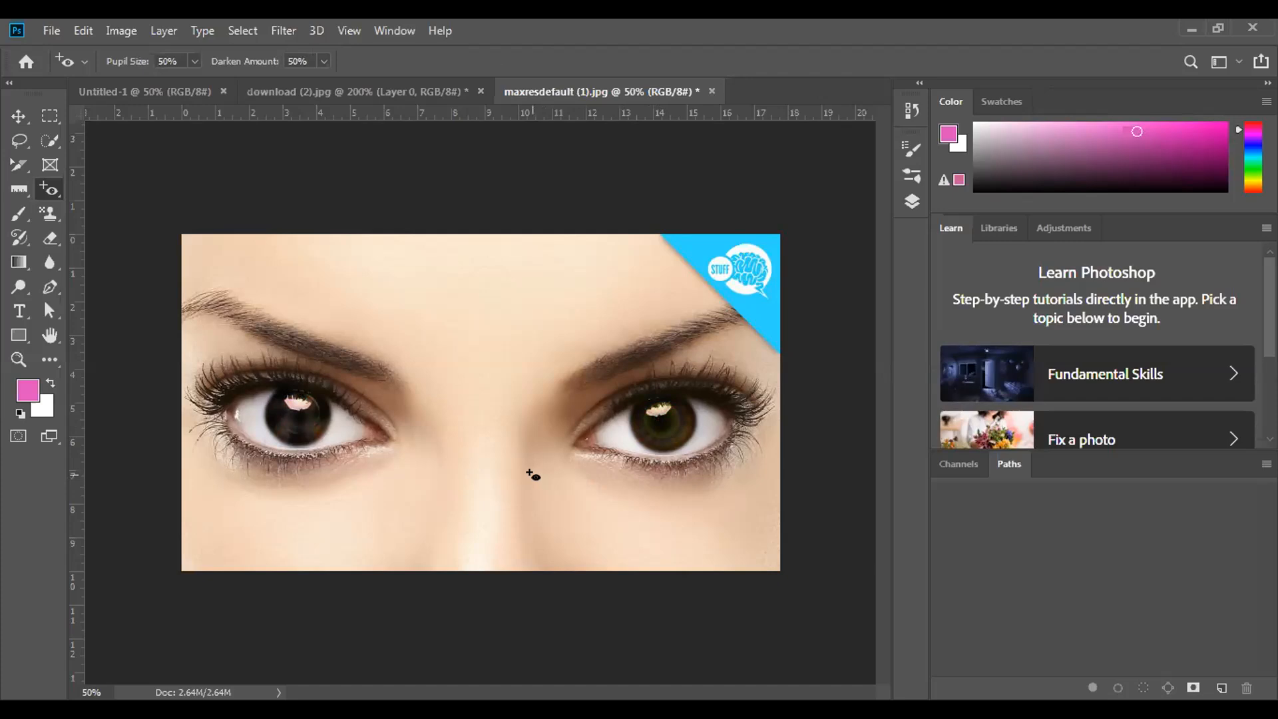
Undo all the red-eye corrections on both eyes
{"action": "key", "text": "ctrl+z"}
{"action": "key", "text": "ctrl+z"}
{"action": "key", "text": "ctrl+z"}
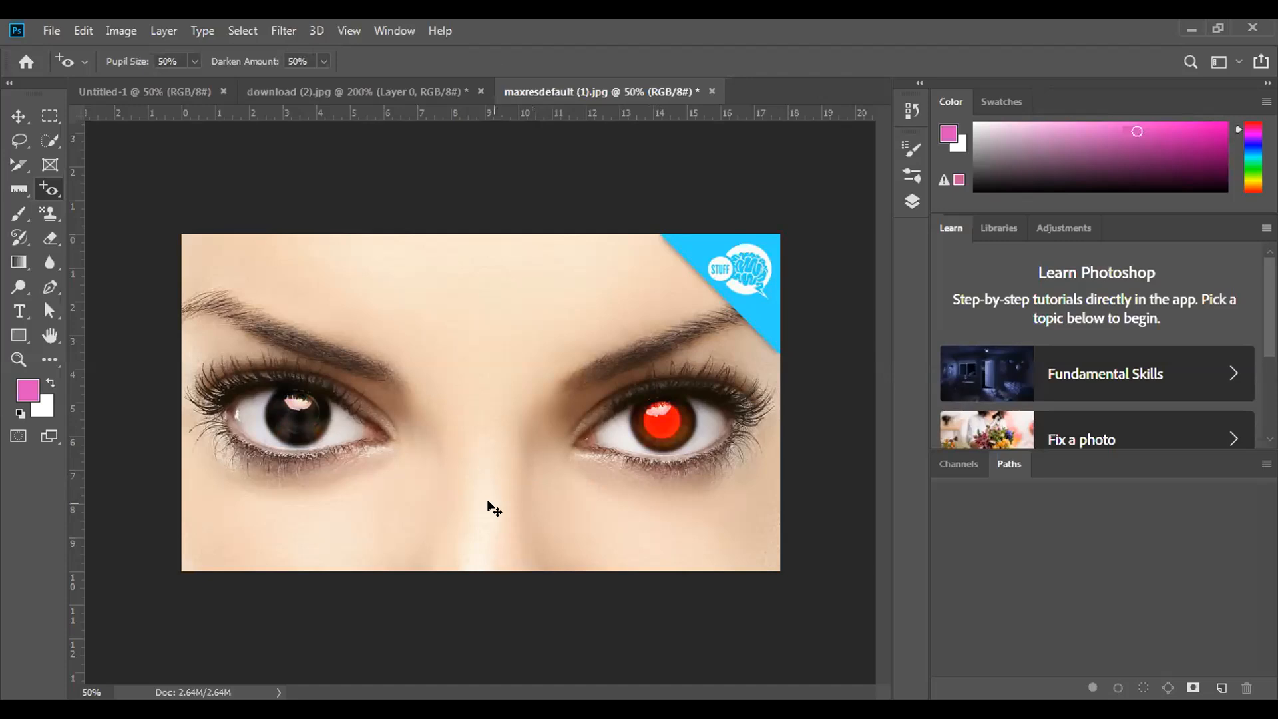
{"action": "key", "text": "ctrl+z"}
{"action": "key", "text": "ctrl+z"}
{"action": "key", "text": "ctrl+z"}
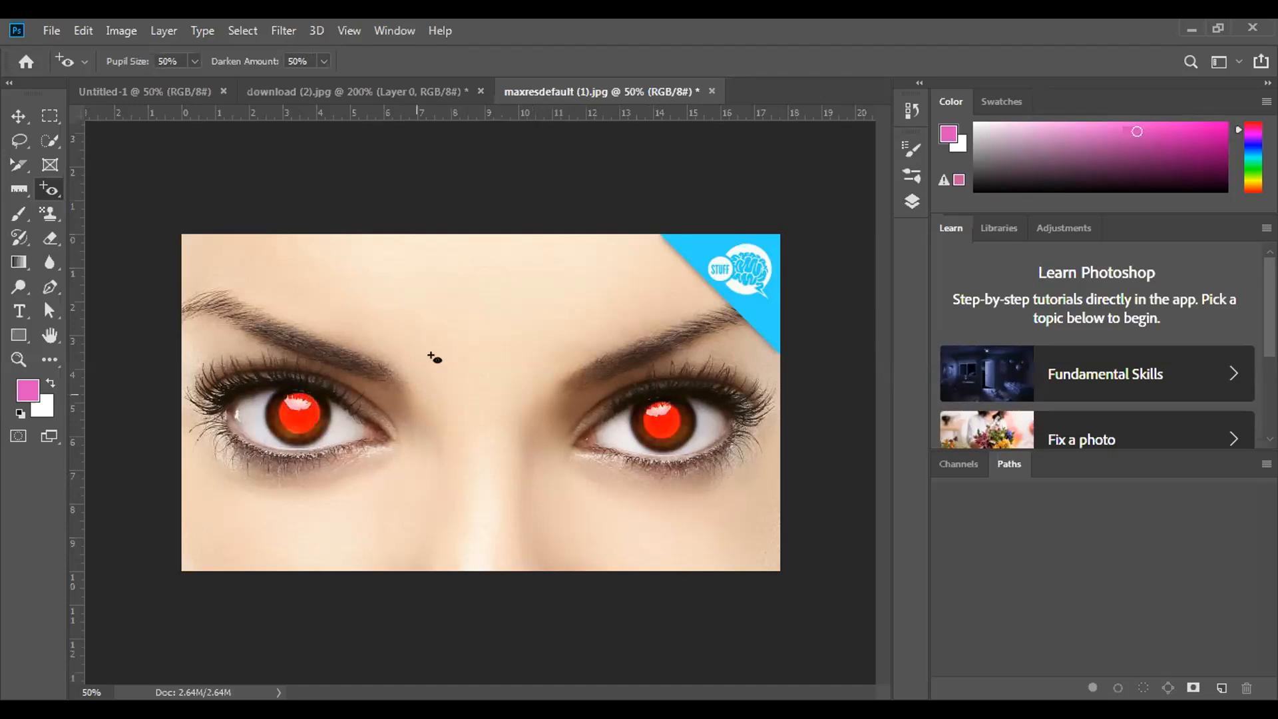
Apply the Red Eye tool again to both eyes, treating the left-side eye repeatedly until its iris has no red
{"action": "right_click", "coordinate": [45, 188]}
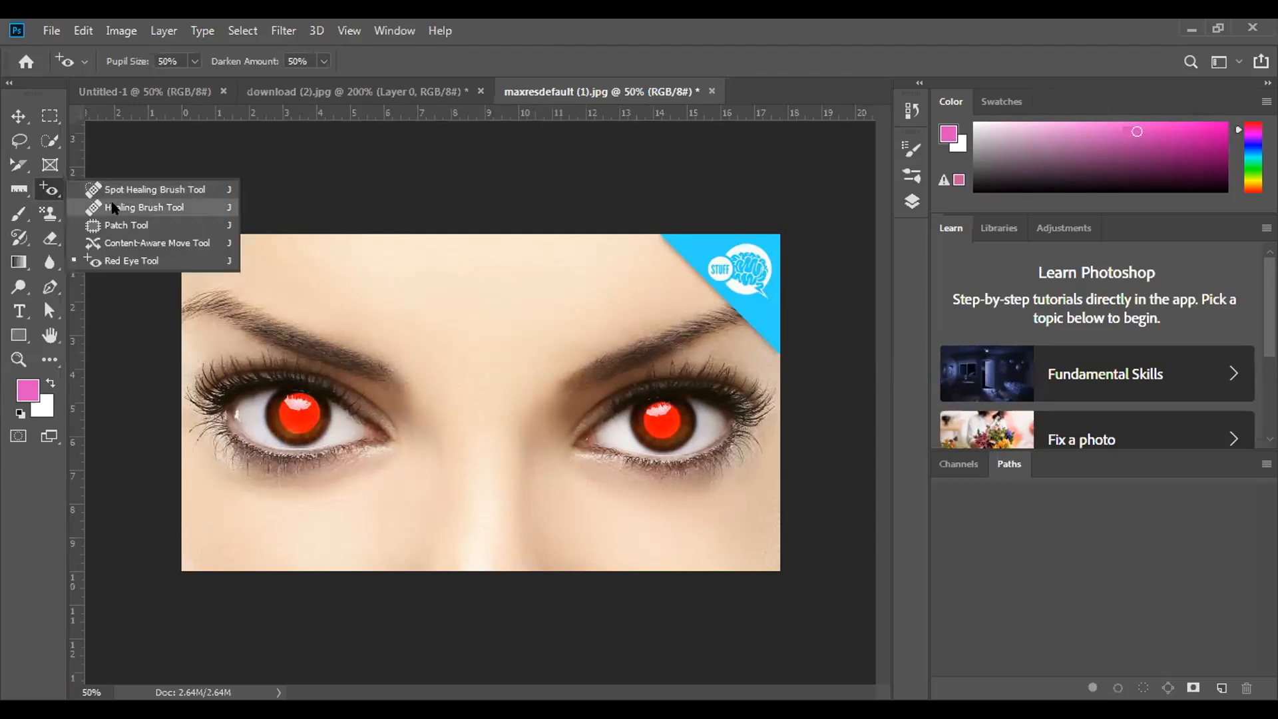
{"action": "left_click", "coordinate": [111, 262]}
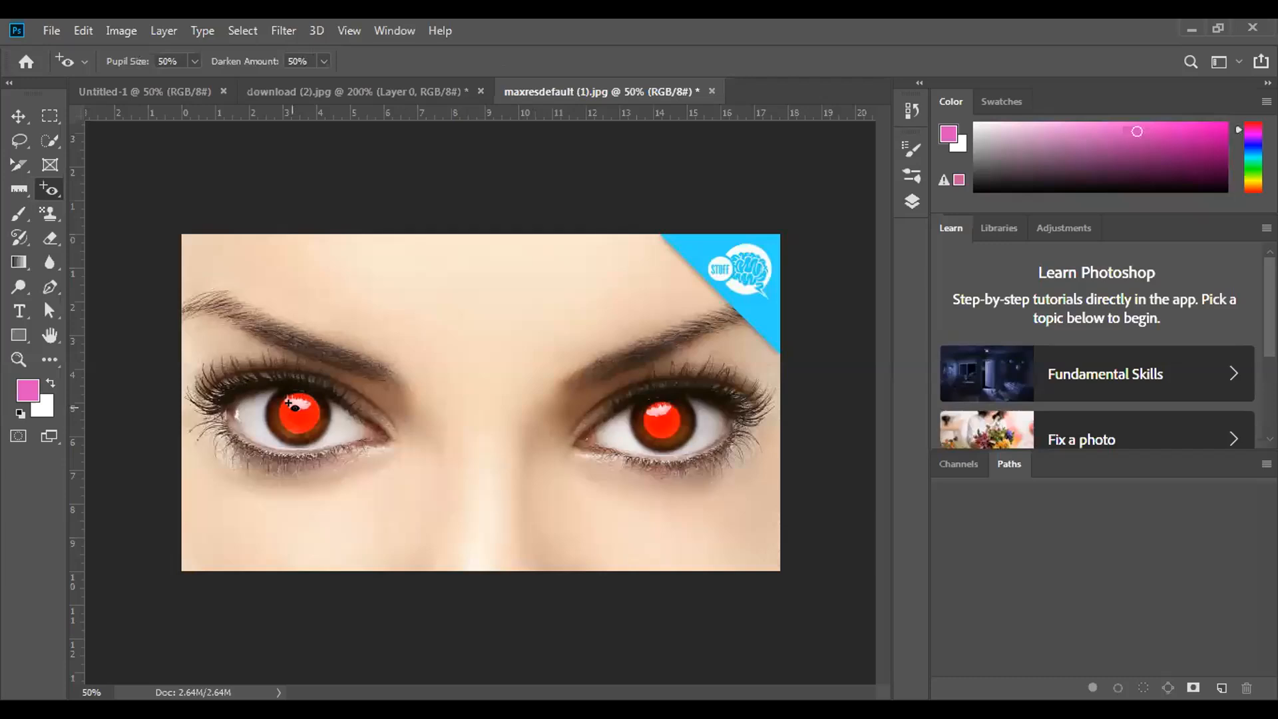
{"action": "left_click", "coordinate": [289, 402]}
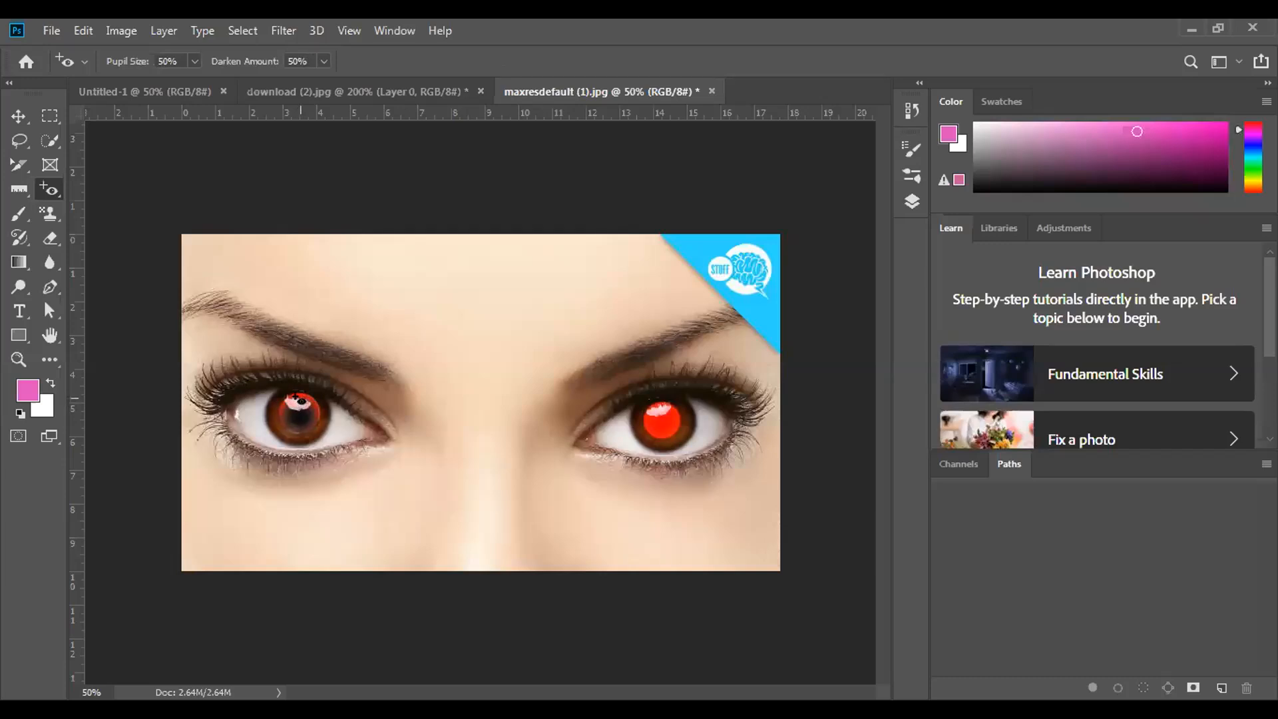
{"action": "left_click", "coordinate": [288, 404]}
{"action": "left_click", "coordinate": [280, 424]}
{"action": "left_click", "coordinate": [283, 426]}
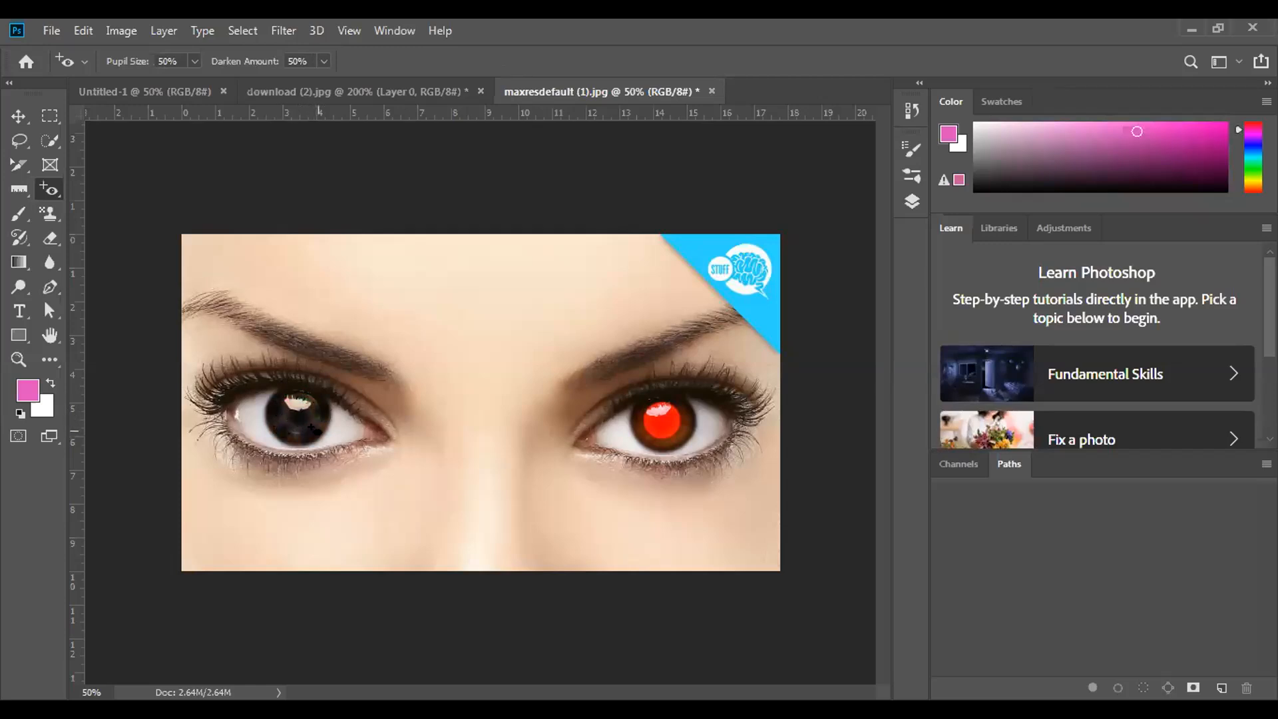
{"action": "left_click", "coordinate": [653, 416]}
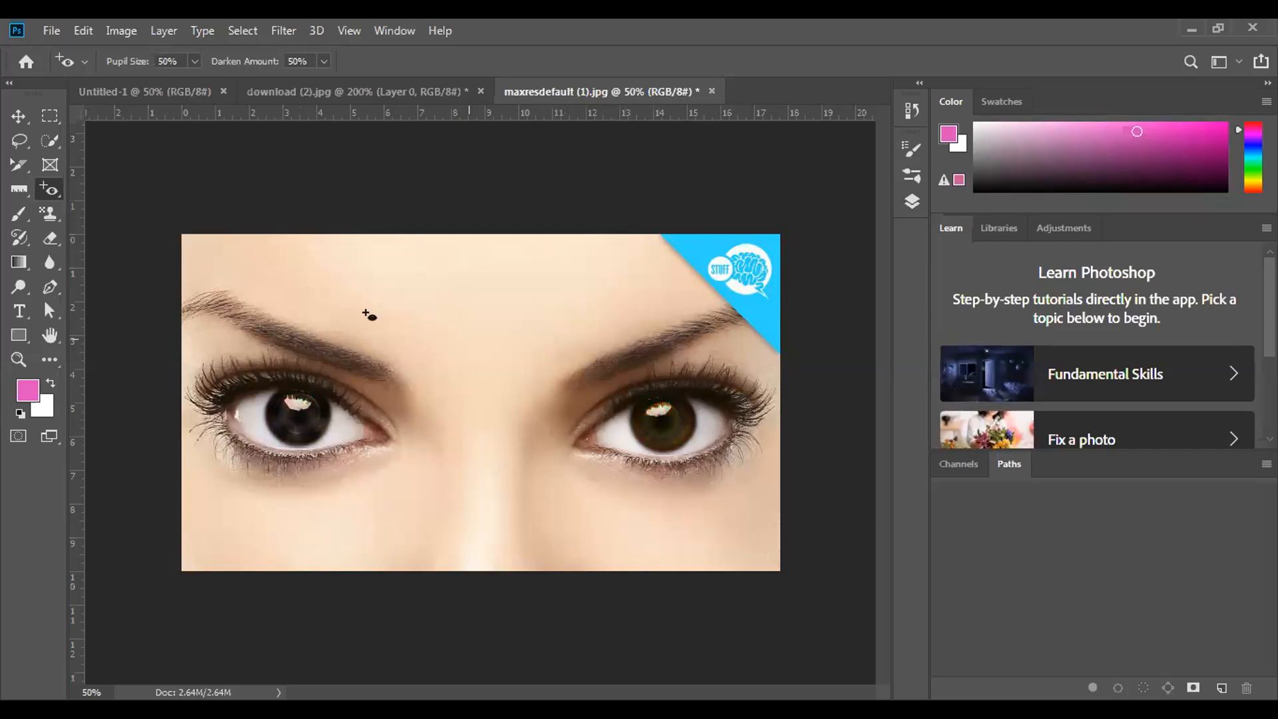
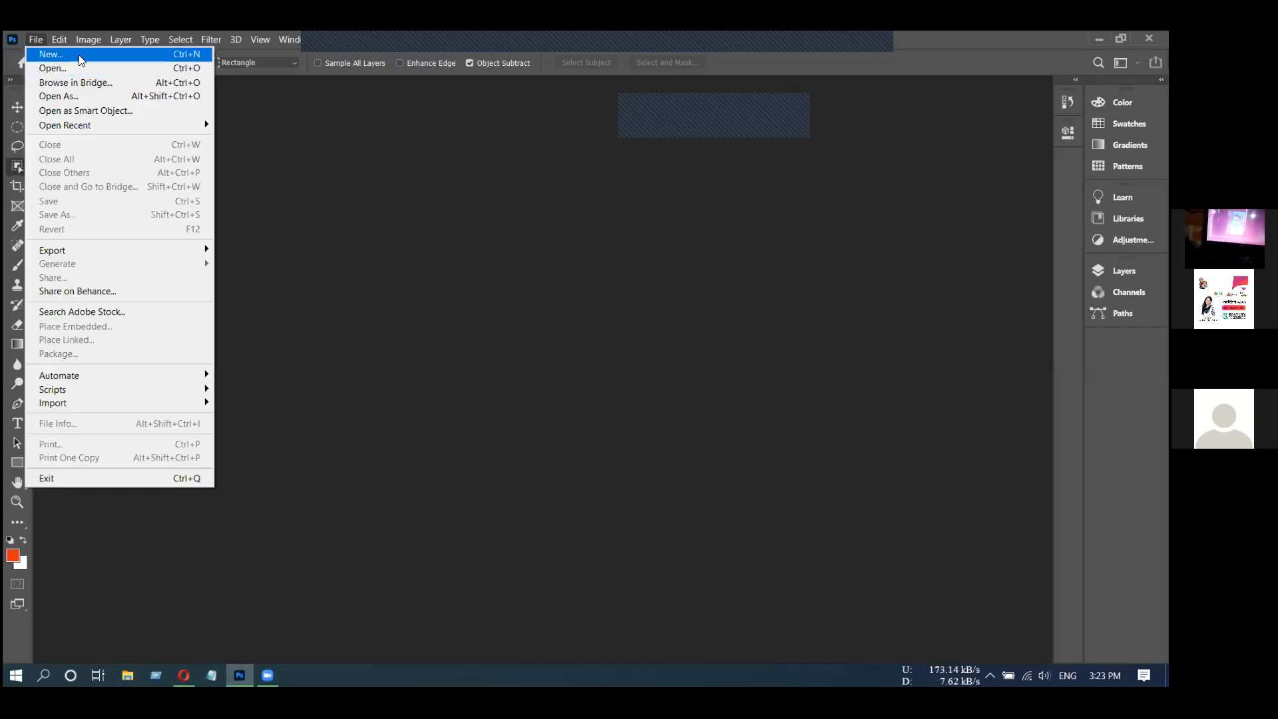
Look through the Downloads, Documents and Pictures folders for a photo to open
{"action": "mouse_move", "coordinate": [116, 37]}
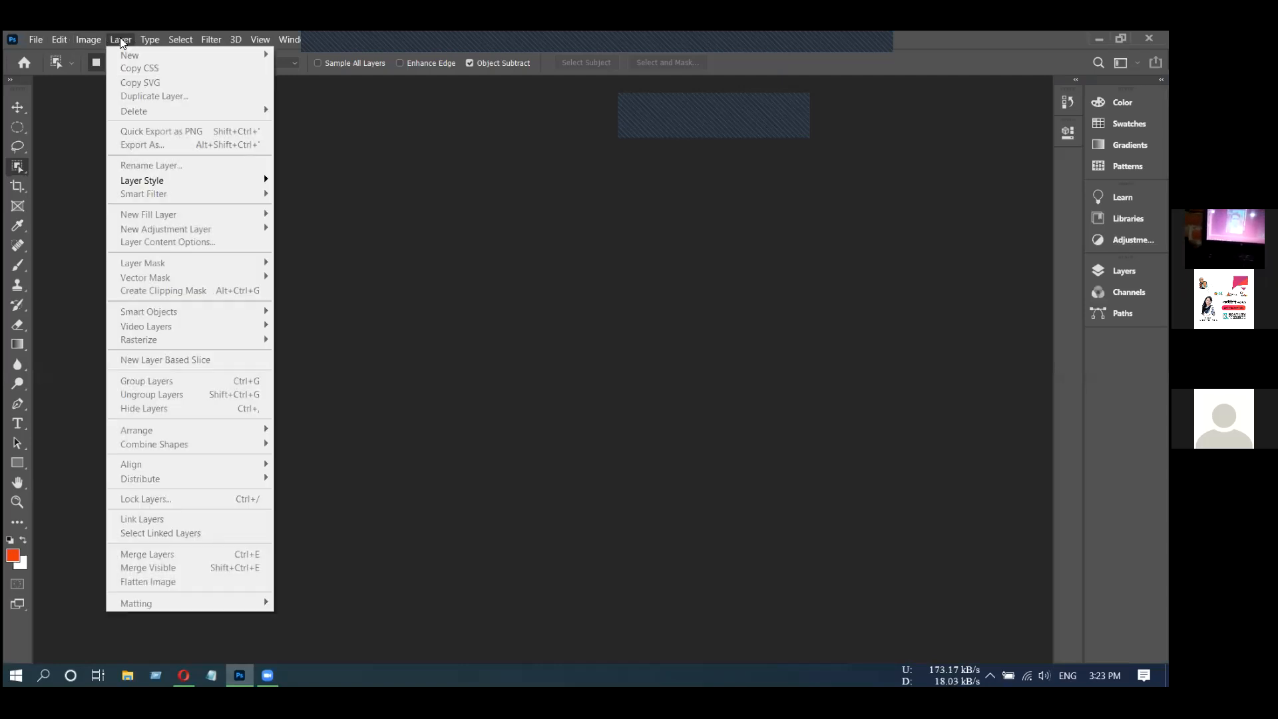
{"action": "mouse_move", "coordinate": [60, 31]}
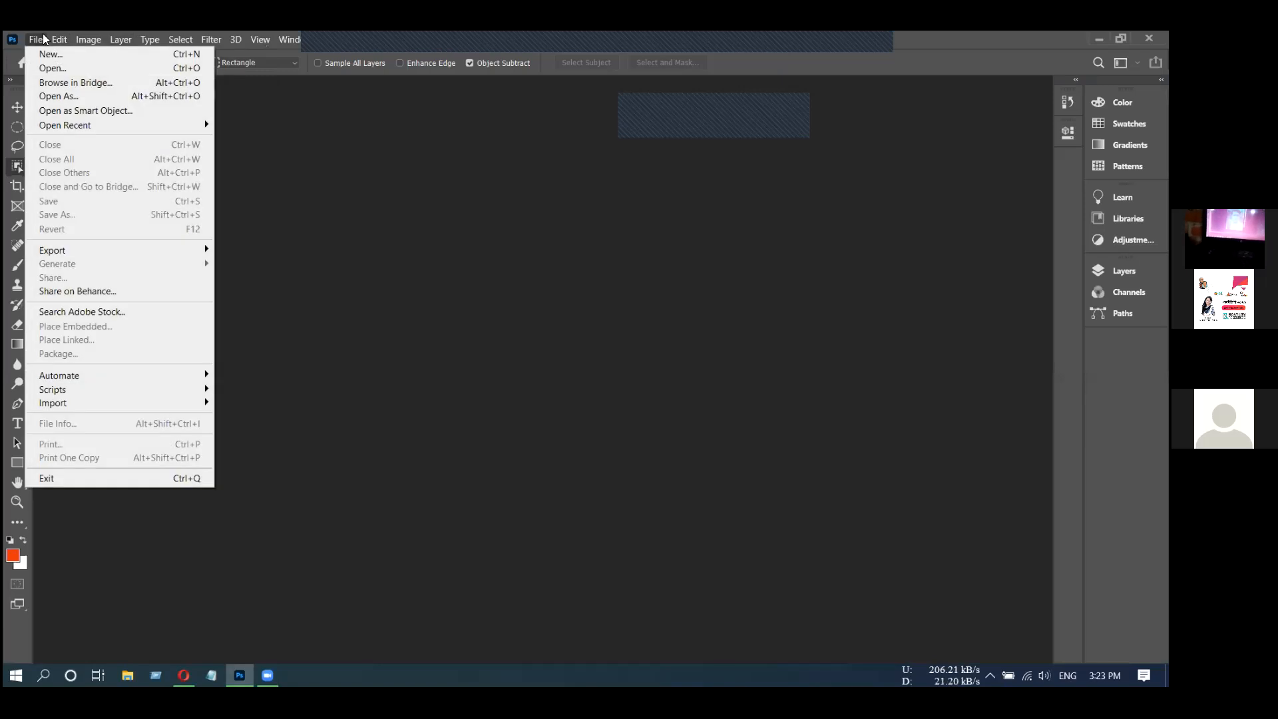
{"action": "left_click", "coordinate": [56, 69]}
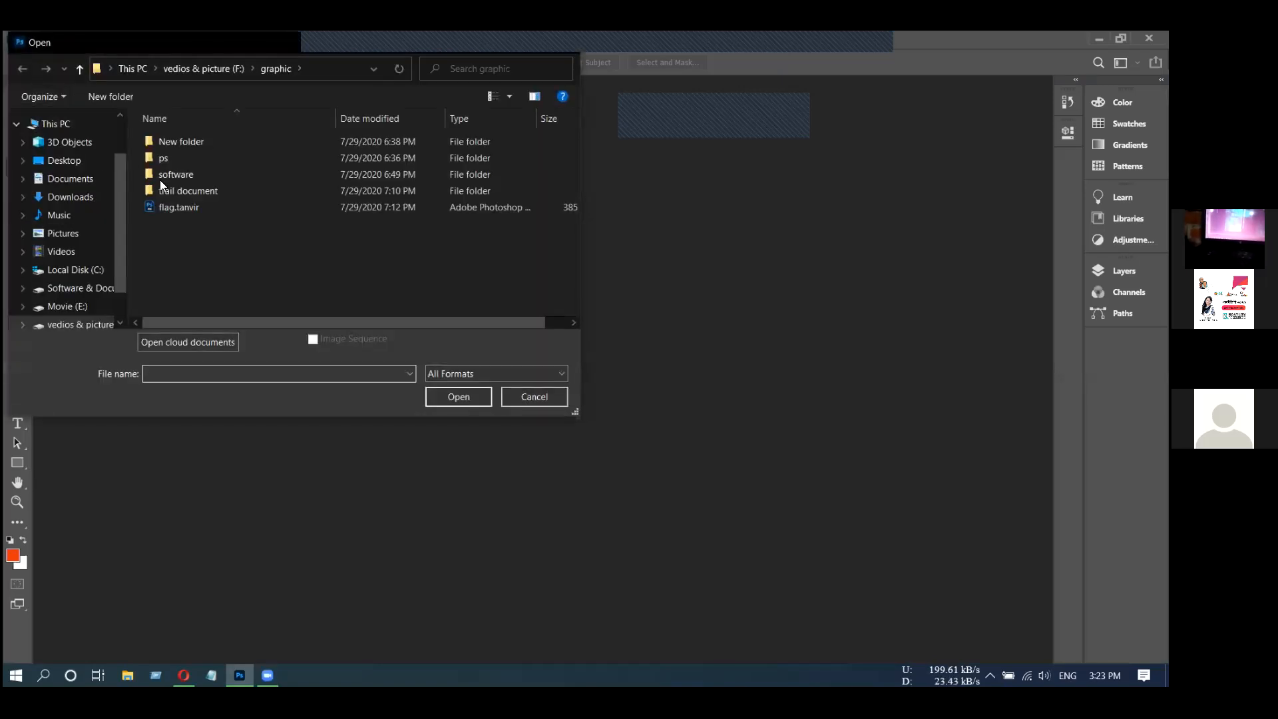
{"action": "left_click", "coordinate": [81, 197]}
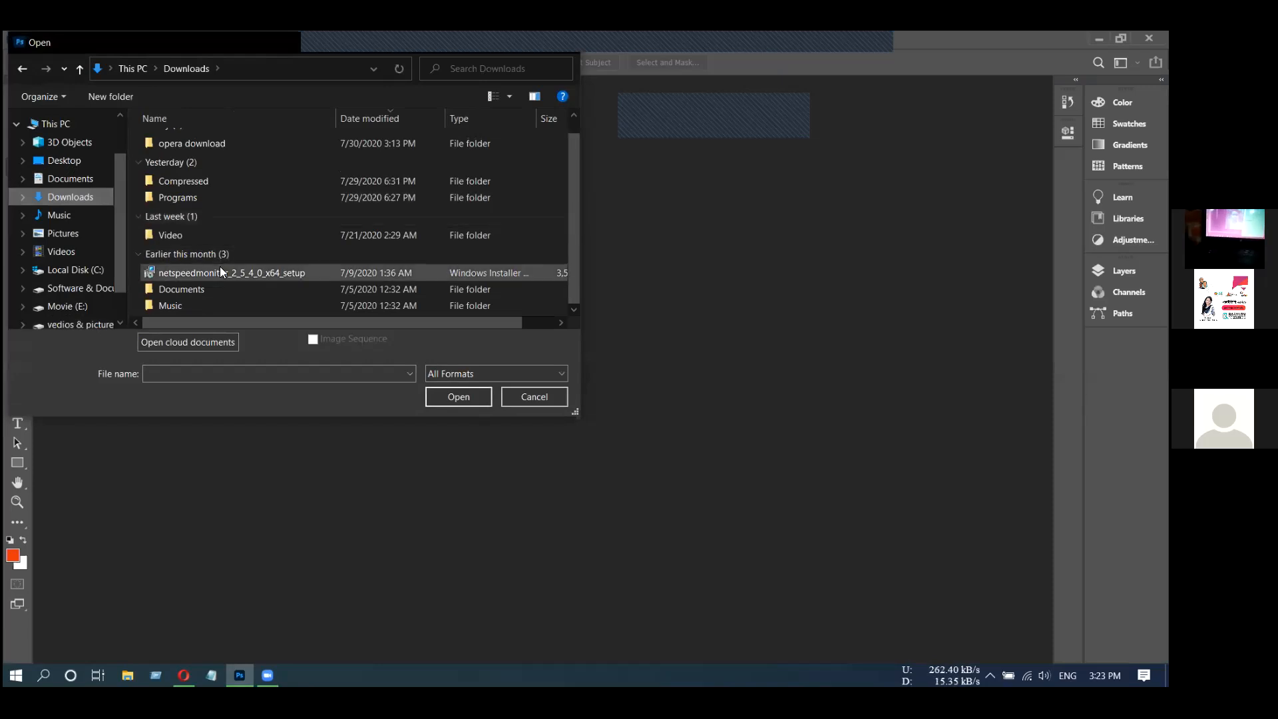
{"action": "left_click", "coordinate": [83, 179]}
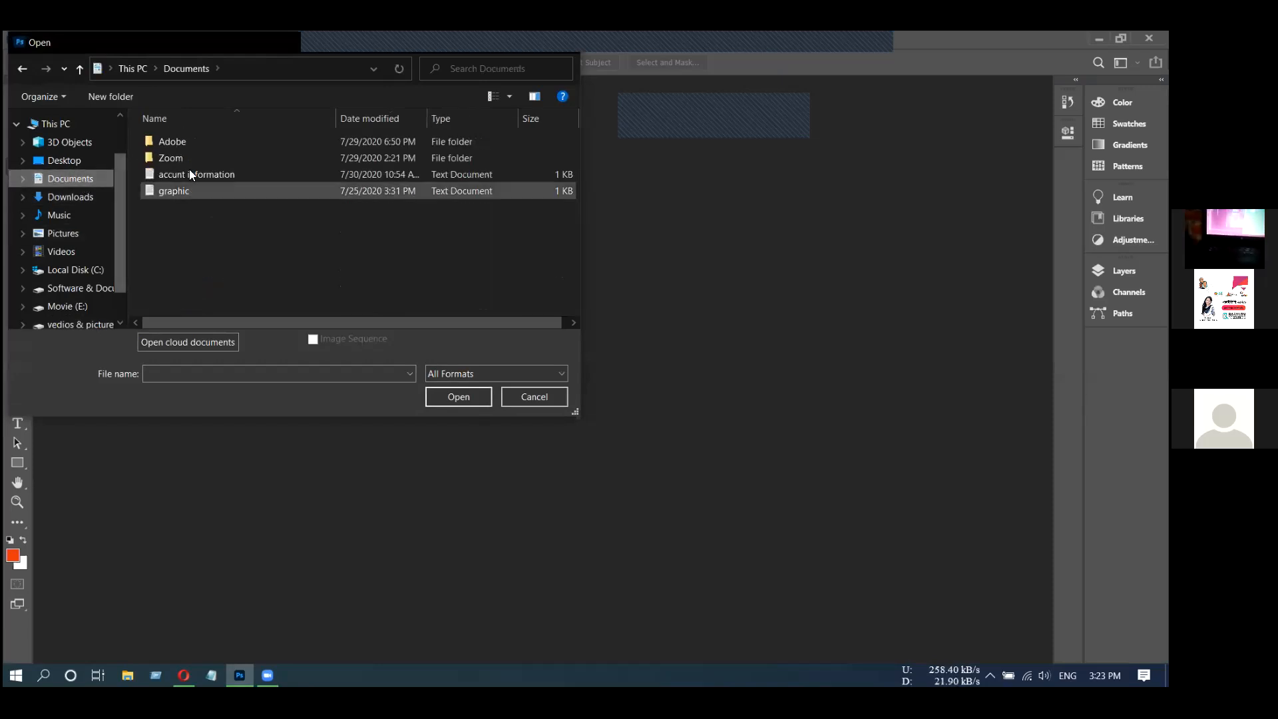
{"action": "left_click", "coordinate": [79, 235]}
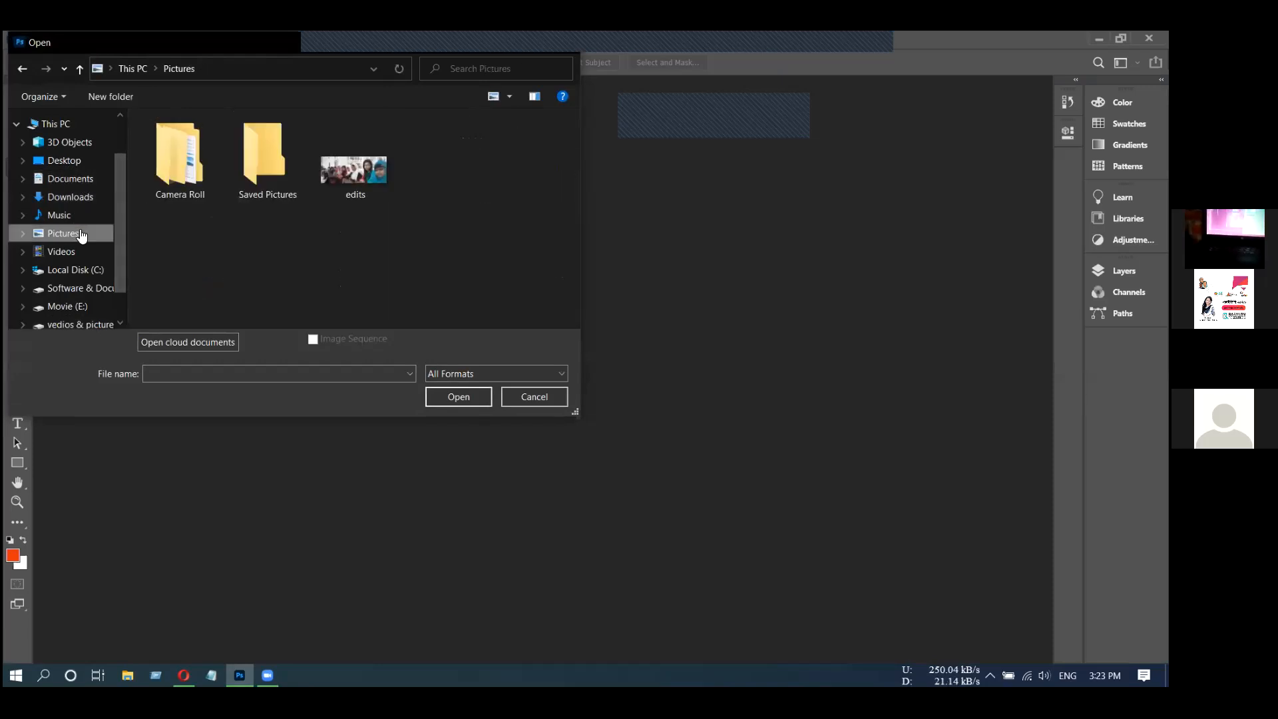
{"action": "left_click", "coordinate": [76, 196]}
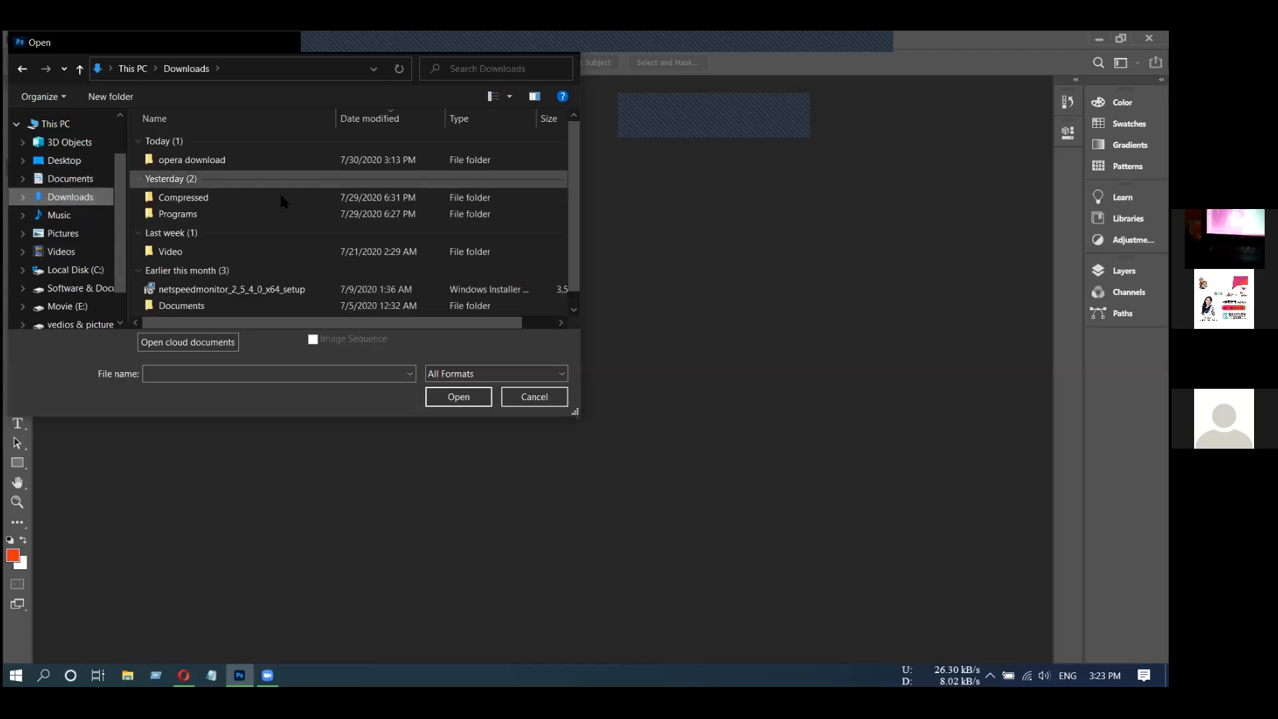
{"action": "scroll", "coordinate": [270, 209], "scroll_direction": "down", "scroll_amount": 1}
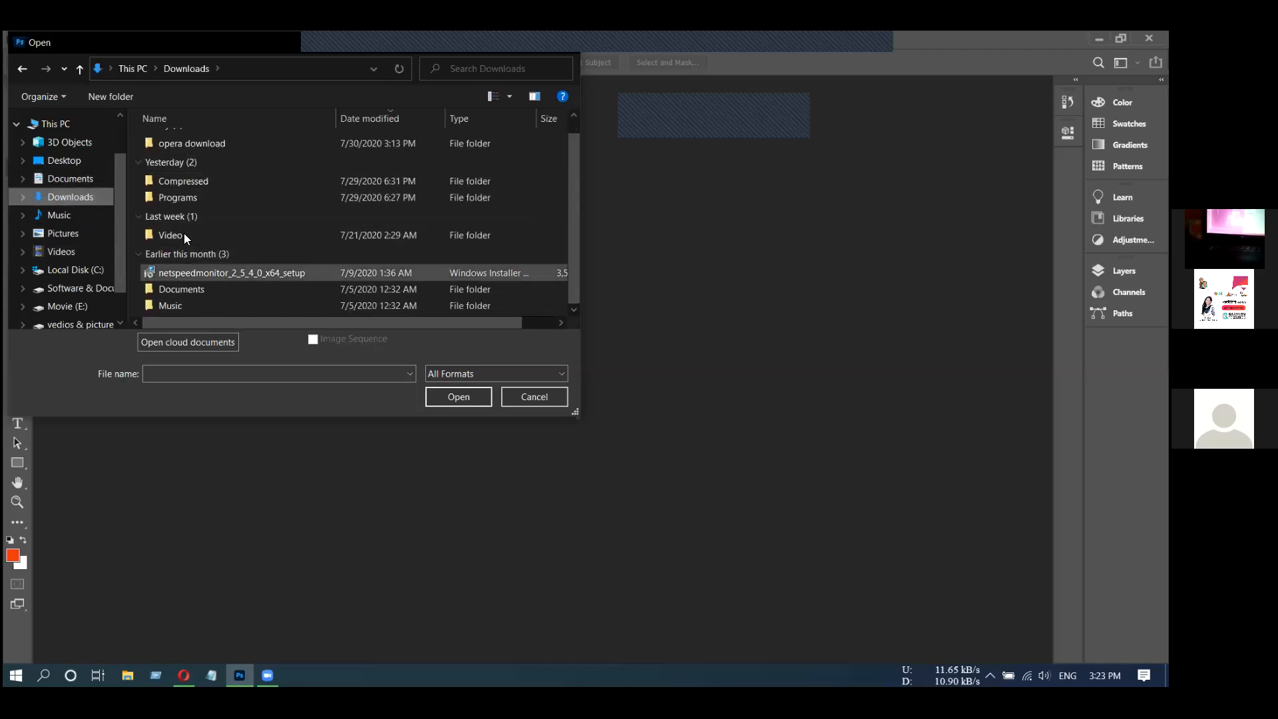
{"action": "left_click", "coordinate": [52, 177]}
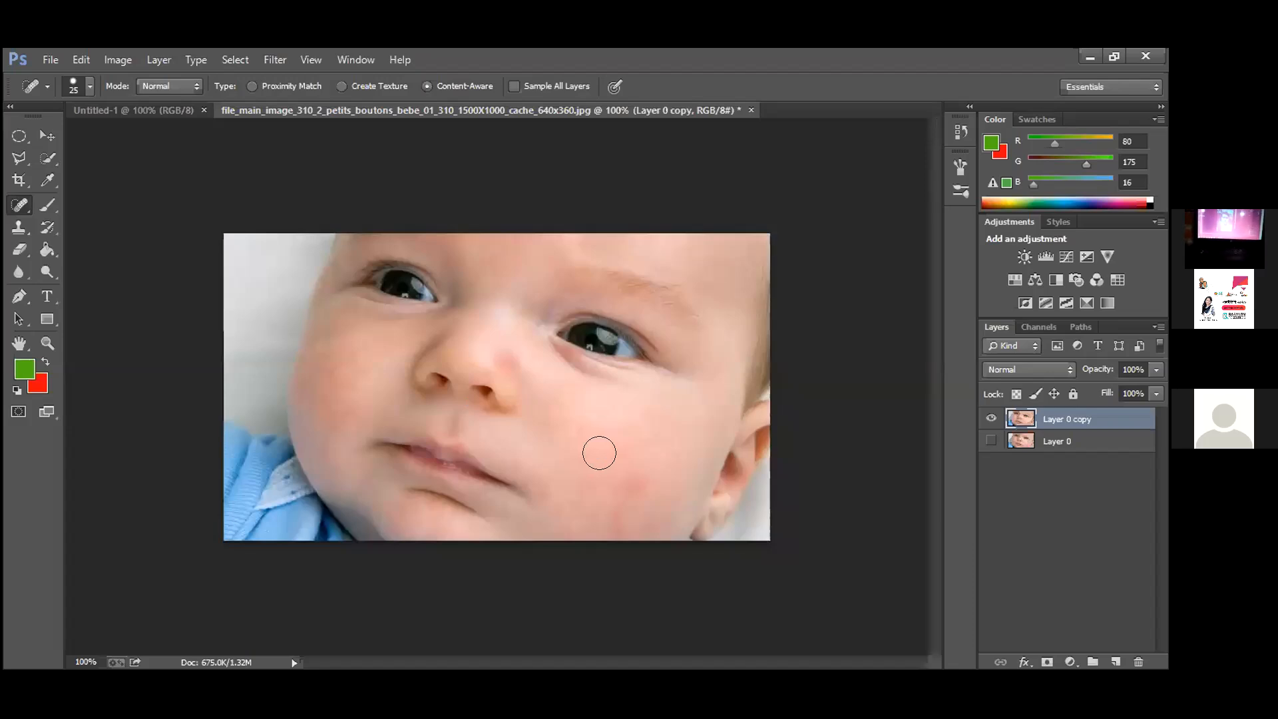
Set the Spot Healing Brush size to 10 for close-up work on the baby's face
{"action": "key", "text": "ctrl+plus"}
{"action": "left_click_drag", "start_coordinate": [776, 572], "coordinate": [739, 594]}
{"action": "scroll", "coordinate": [766, 559], "scroll_direction": "down", "scroll_amount": 3}
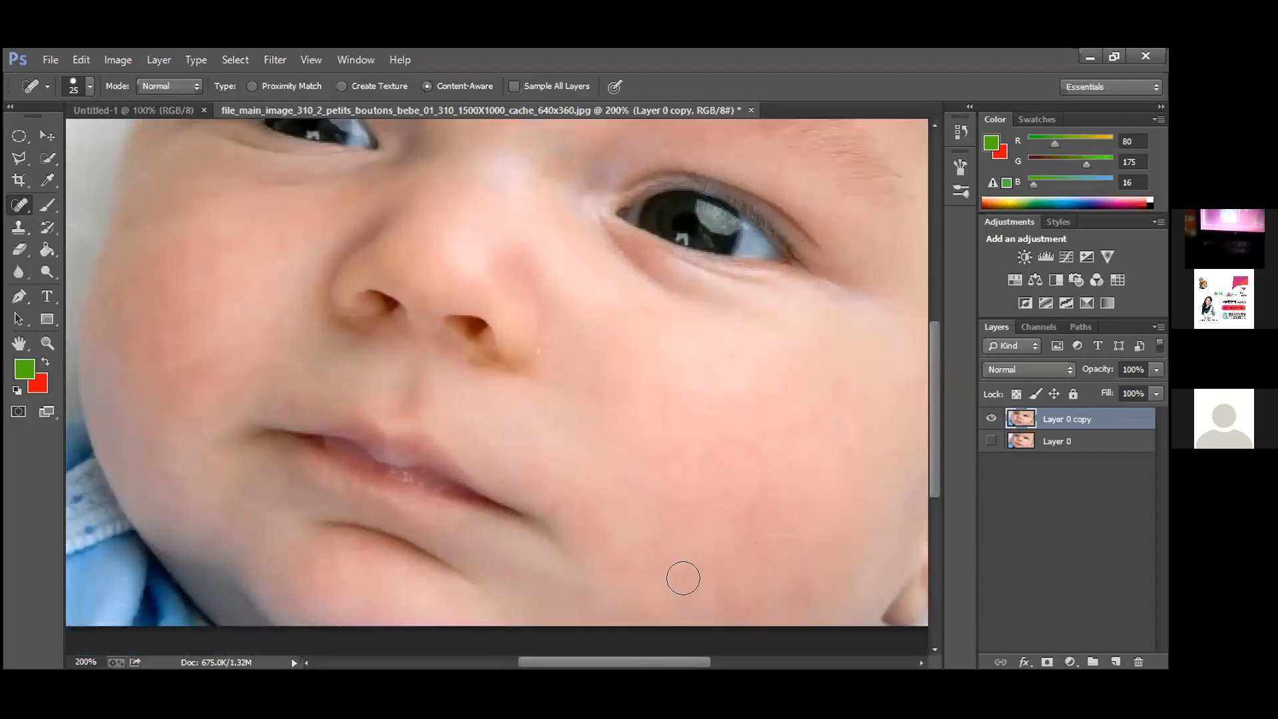
{"action": "scroll", "coordinate": [680, 564], "scroll_direction": "up", "scroll_amount": 7}
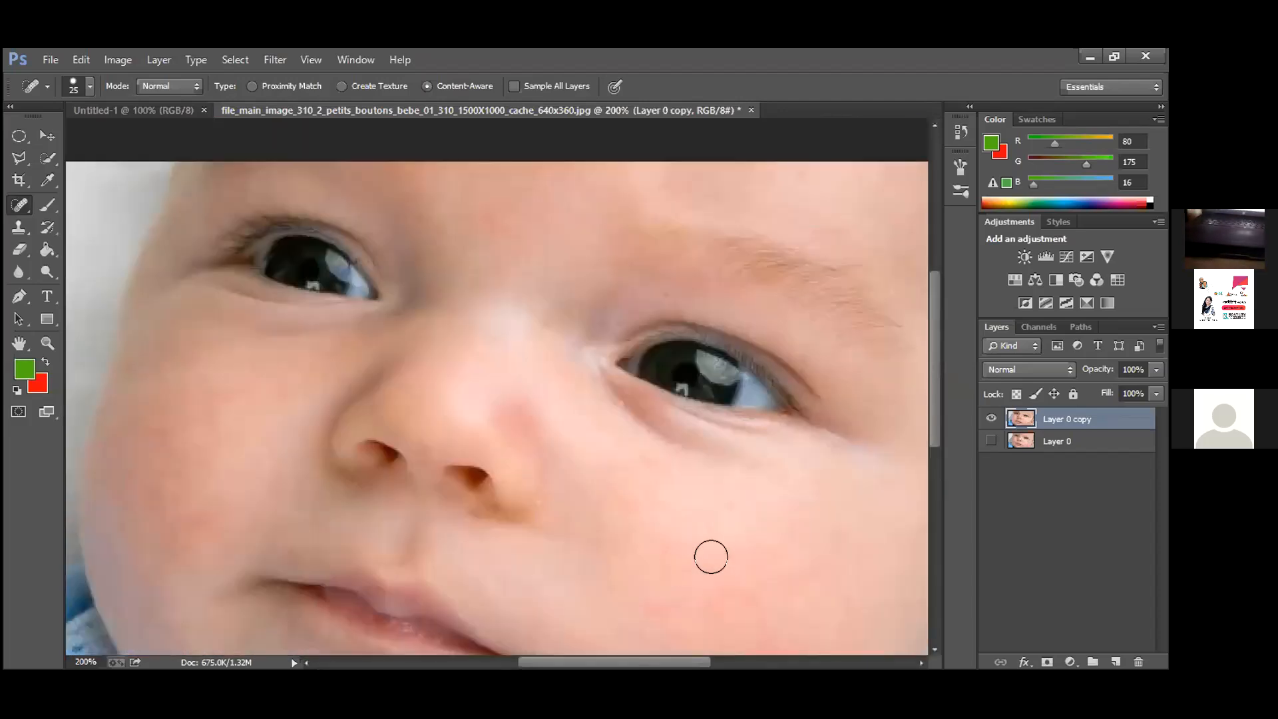
{"action": "key", "text": "bracketright"}
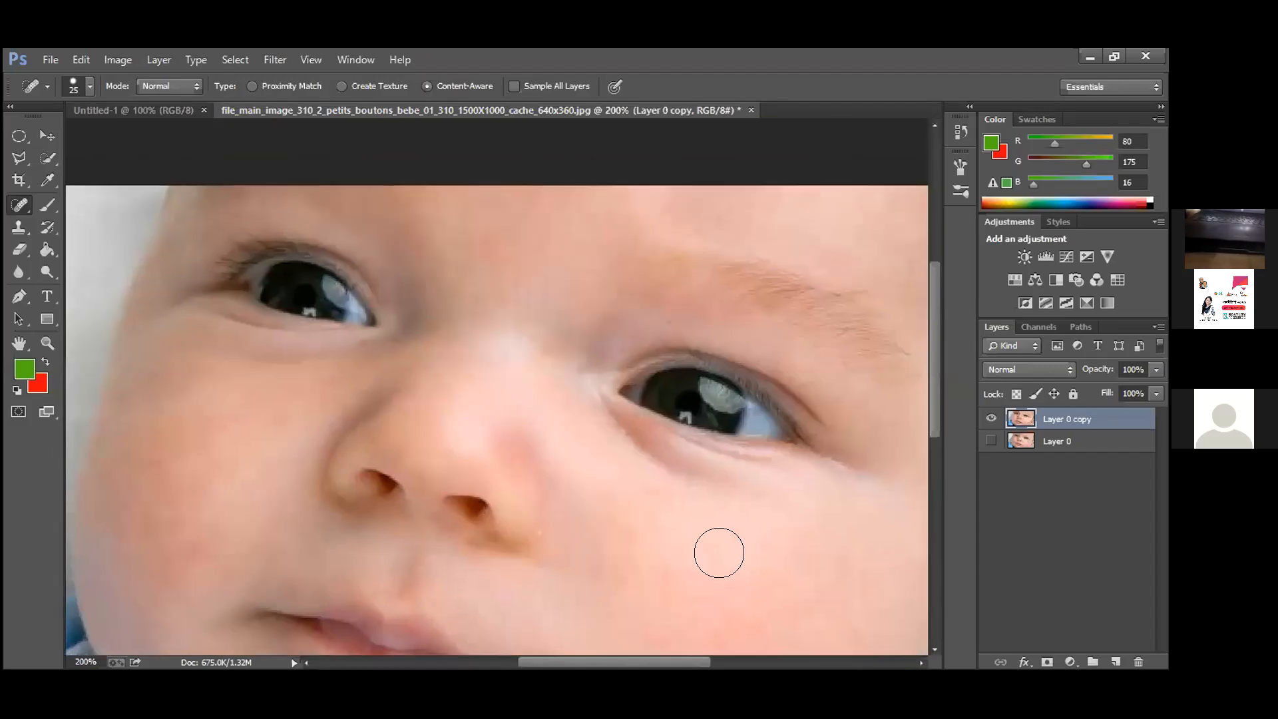
{"action": "key", "text": "ctrl+plus"}
{"action": "scroll", "coordinate": [719, 549], "scroll_direction": "down", "scroll_amount": 3}
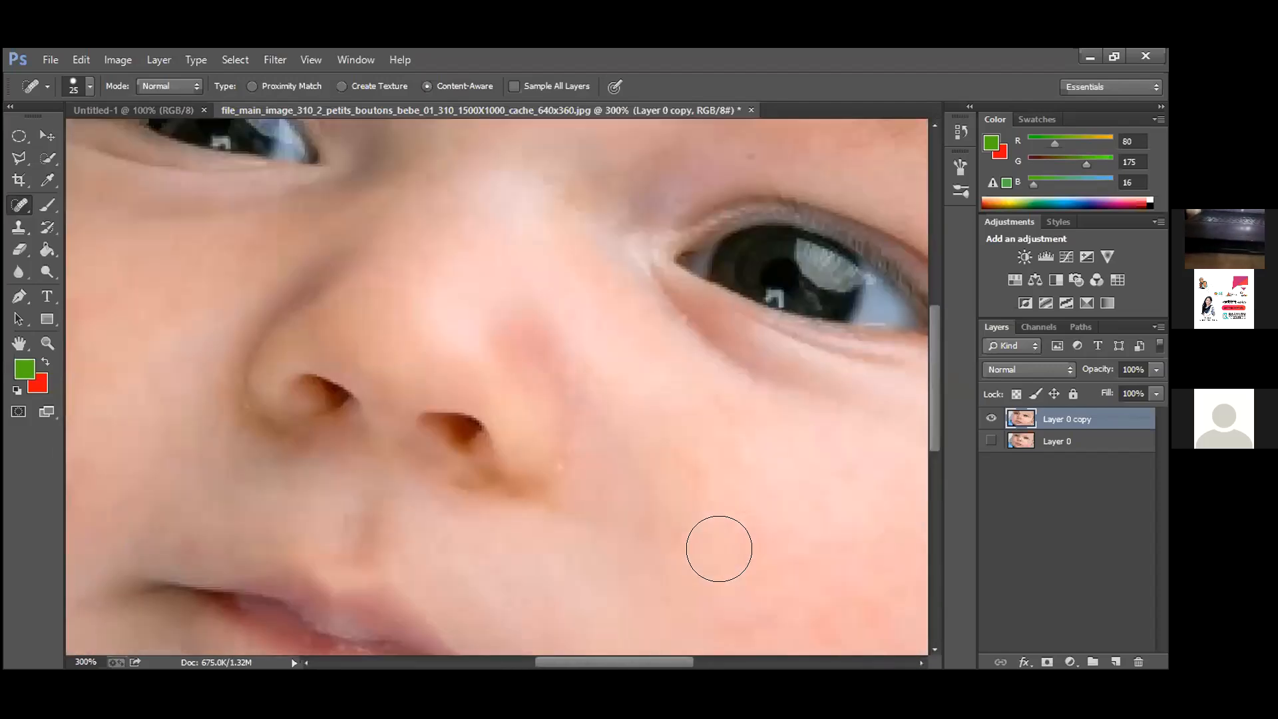
{"action": "key", "text": "ctrl+plus"}
{"action": "scroll", "coordinate": [719, 549], "scroll_direction": "down", "scroll_amount": 3}
{"action": "key", "text": "ctrl+plus"}
{"action": "key", "text": "bracketleft"}
{"action": "key", "text": "bracketleft"}
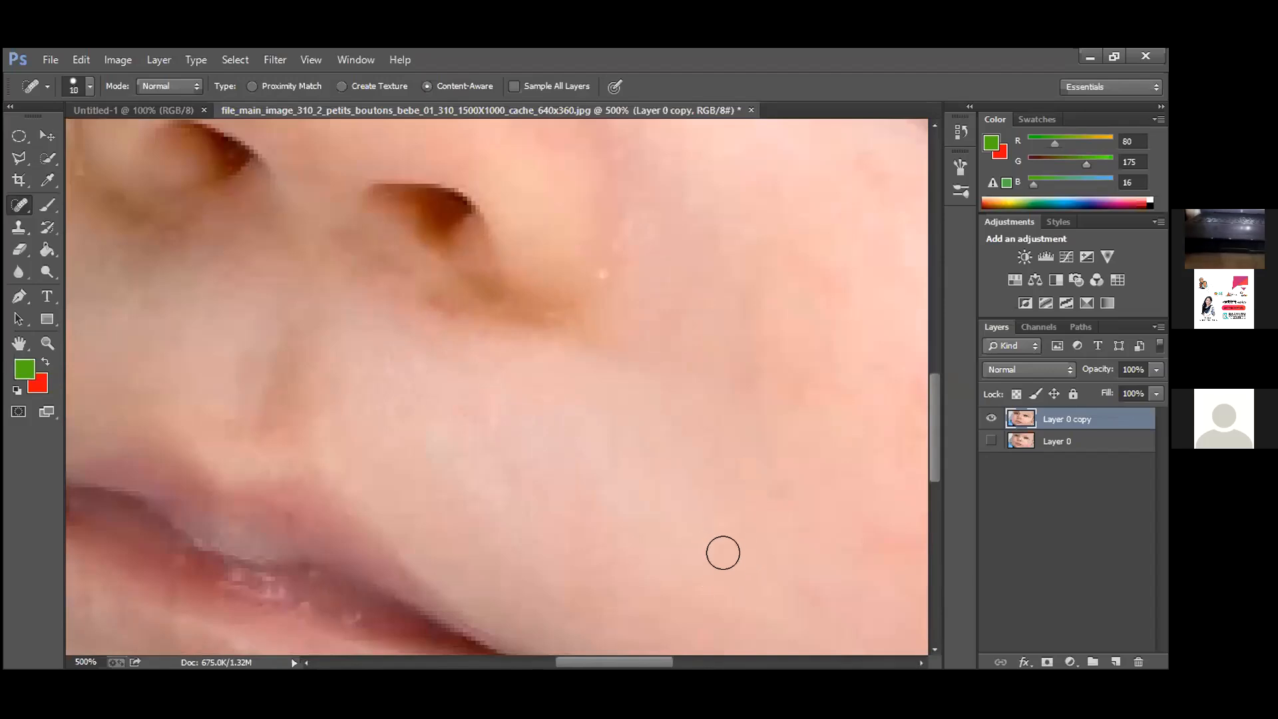
Heal the red marks on the baby's cheek beside the mouth with the content-aware Spot Healing Brush
{"action": "scroll", "coordinate": [723, 553], "scroll_direction": "up", "scroll_amount": 6}
{"action": "key", "text": "ctrl+minus"}
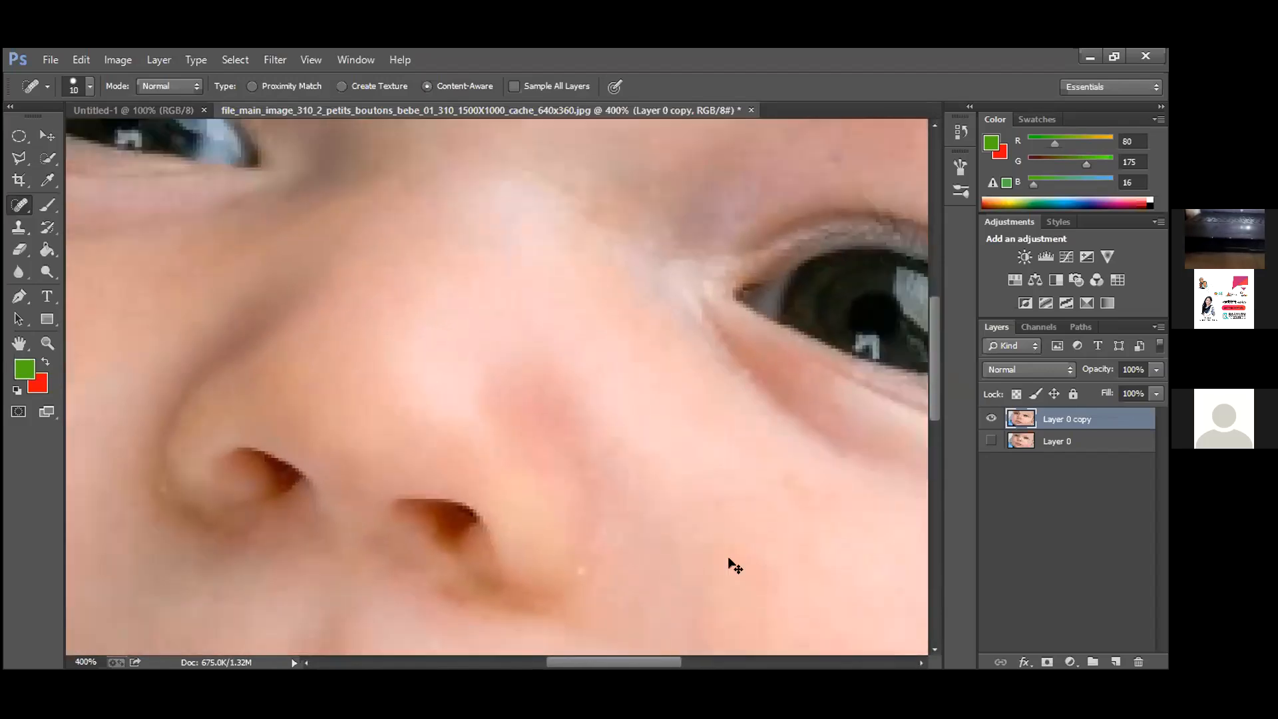
{"action": "key", "text": "ctrl+minus"}
{"action": "scroll", "coordinate": [725, 559], "scroll_direction": "up", "scroll_amount": 2}
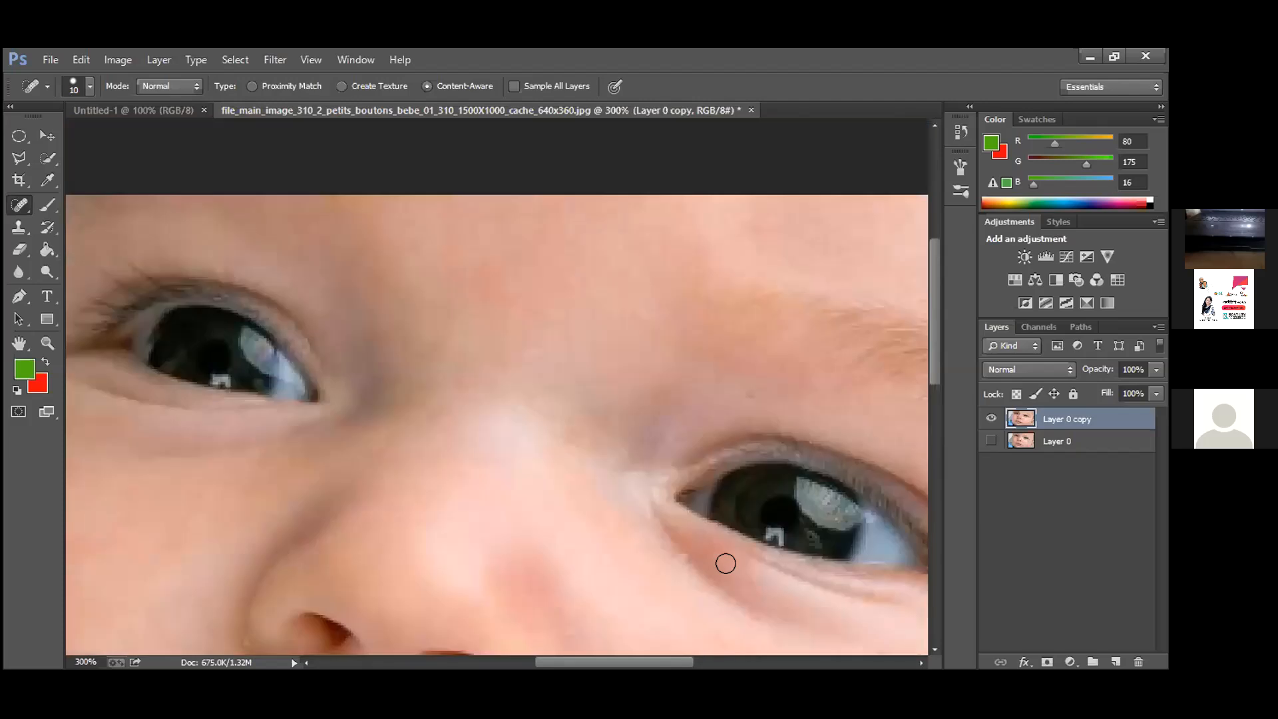
{"action": "scroll", "coordinate": [726, 563], "scroll_direction": "down", "scroll_amount": 5}
{"action": "scroll", "coordinate": [733, 519], "scroll_direction": "down", "scroll_amount": 1}
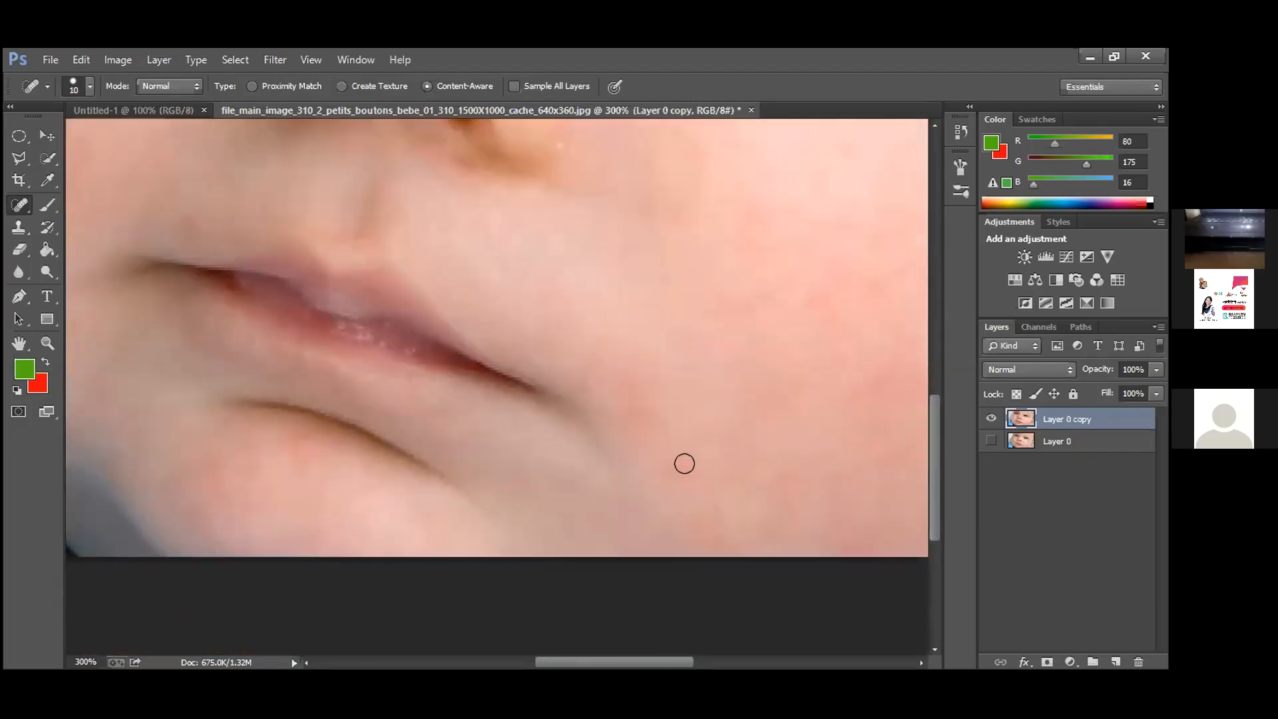
{"action": "left_click", "coordinate": [678, 469]}
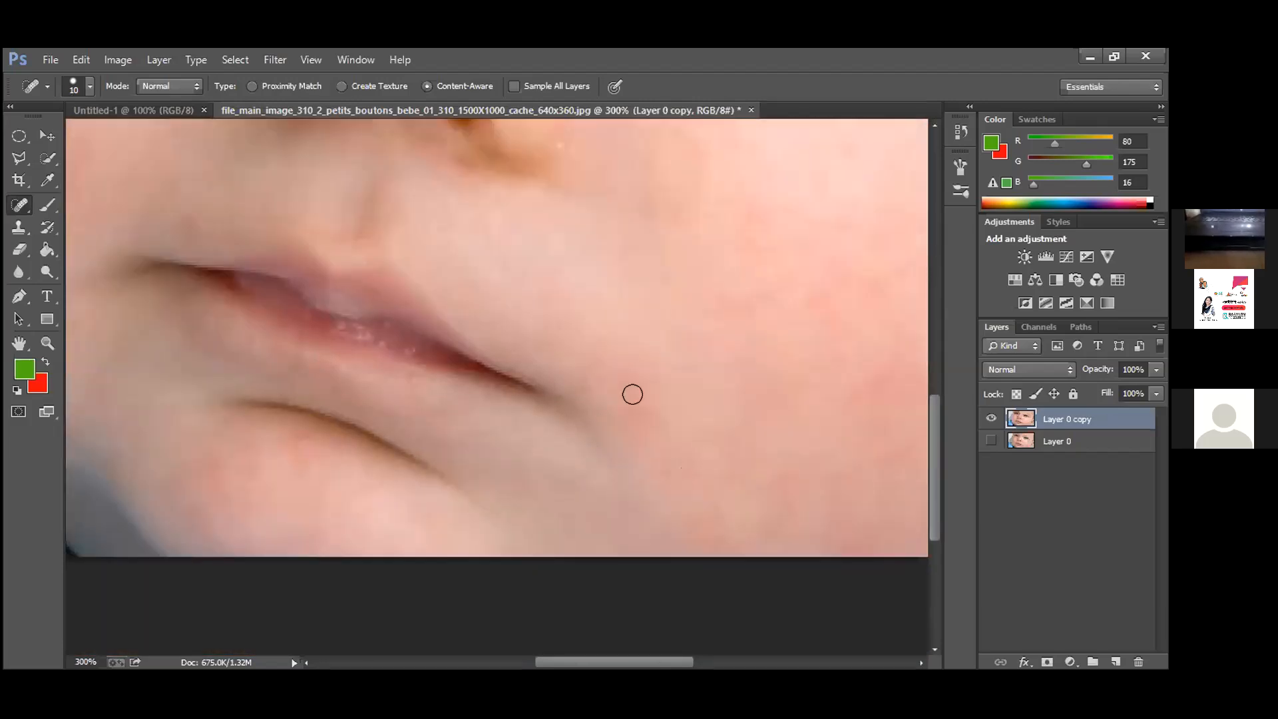
{"action": "scroll", "coordinate": [852, 443], "scroll_direction": "up", "scroll_amount": 1}
{"action": "left_click", "coordinate": [855, 445]}
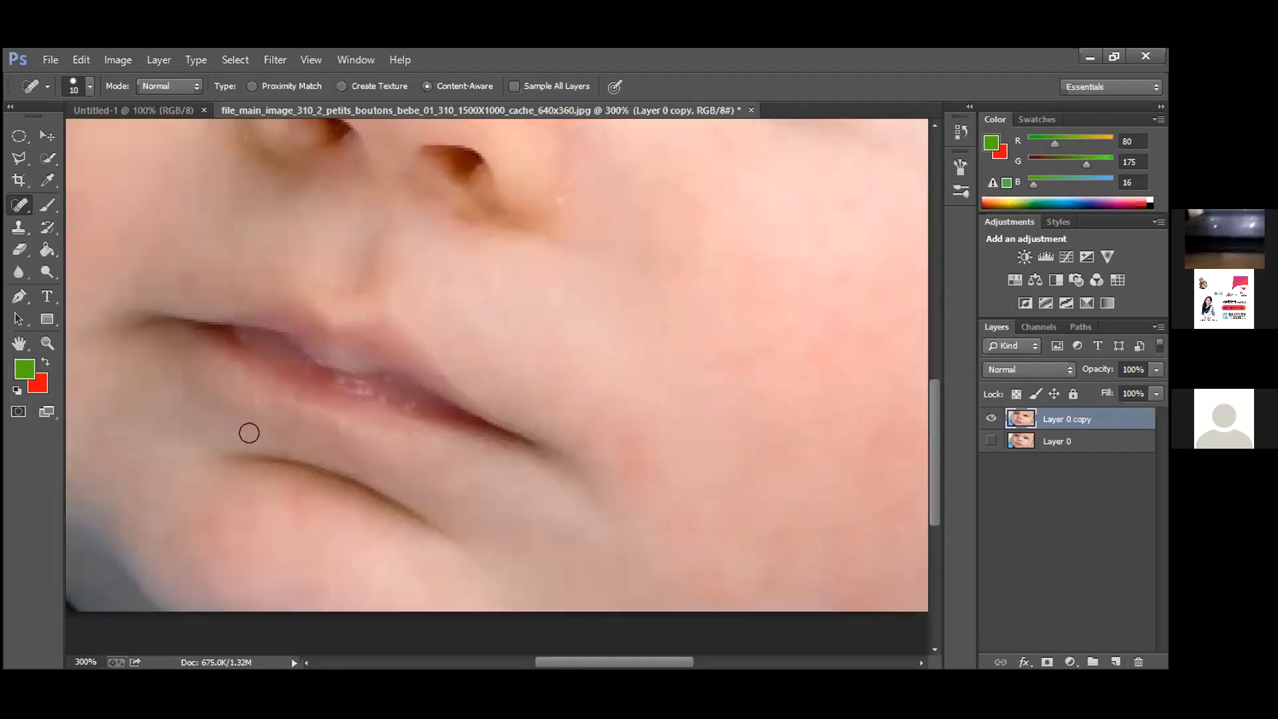
{"action": "scroll", "coordinate": [656, 359], "scroll_direction": "up", "scroll_amount": 5}
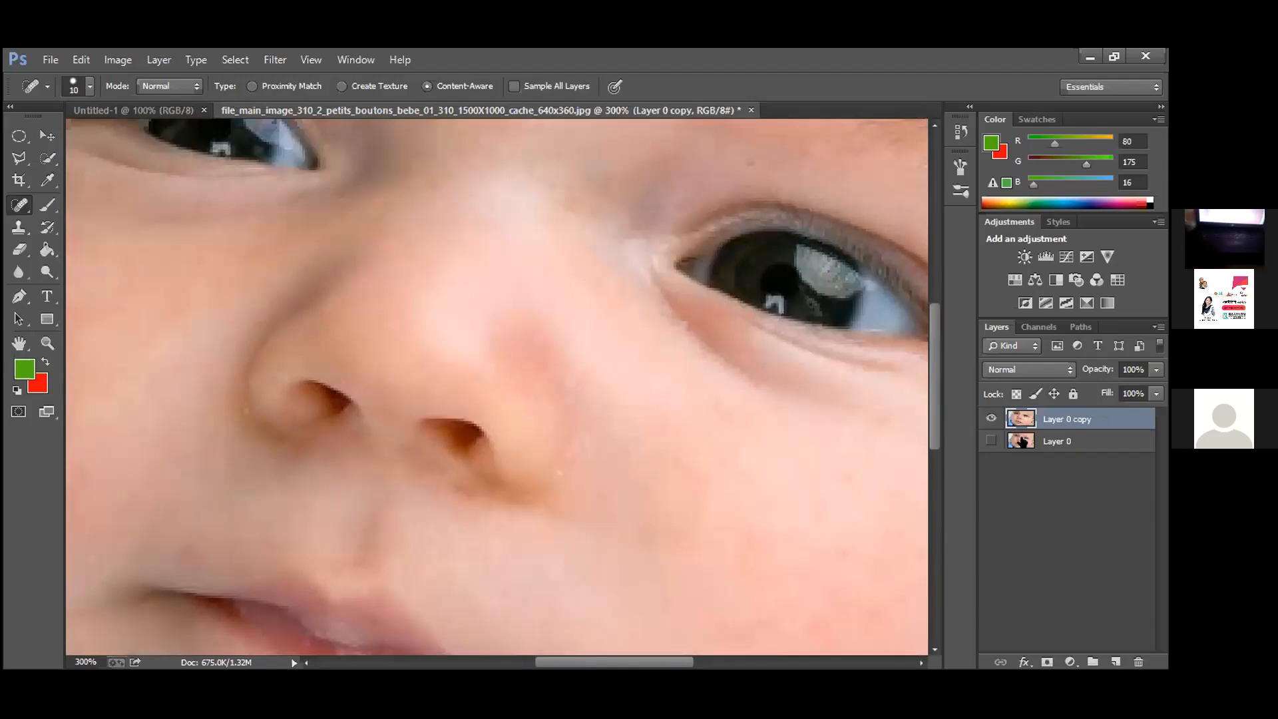
Hide the retouched Layer 0 copy and switch to the next tool in the healing group
{"action": "left_click", "coordinate": [992, 418]}
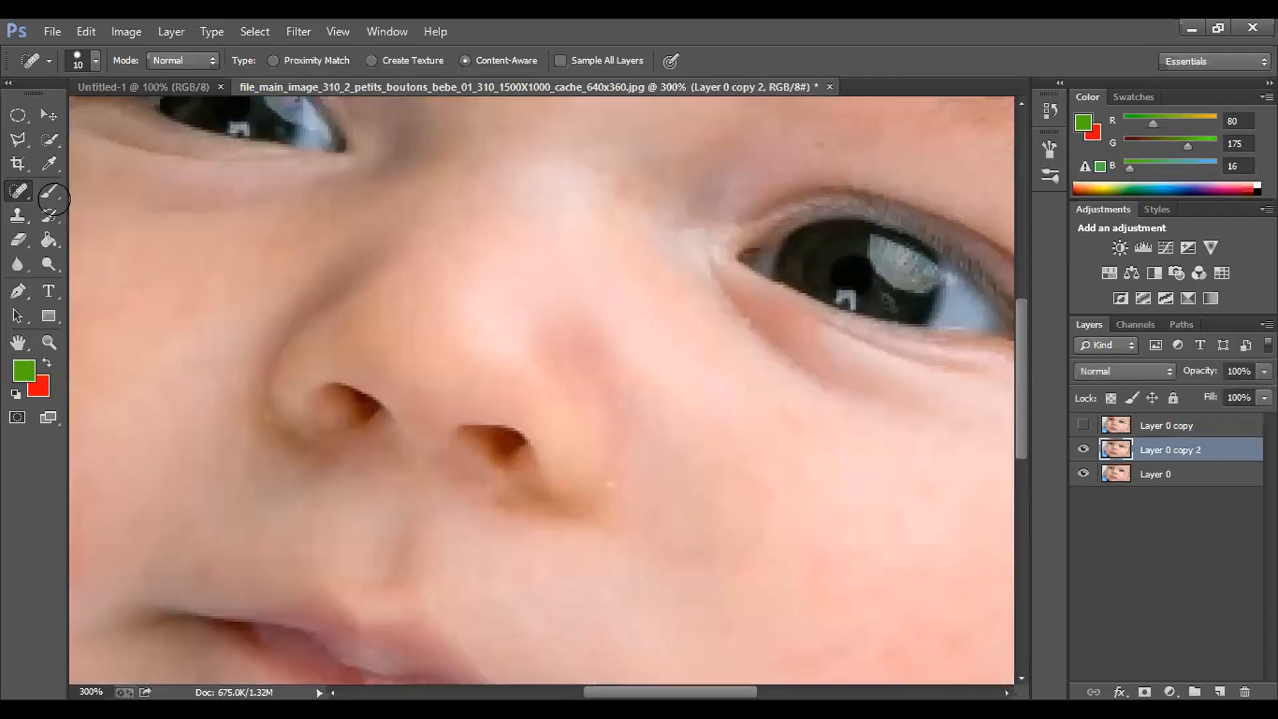
{"action": "key", "text": "shift+j"}
{"action": "key", "text": "ctrl+minus"}
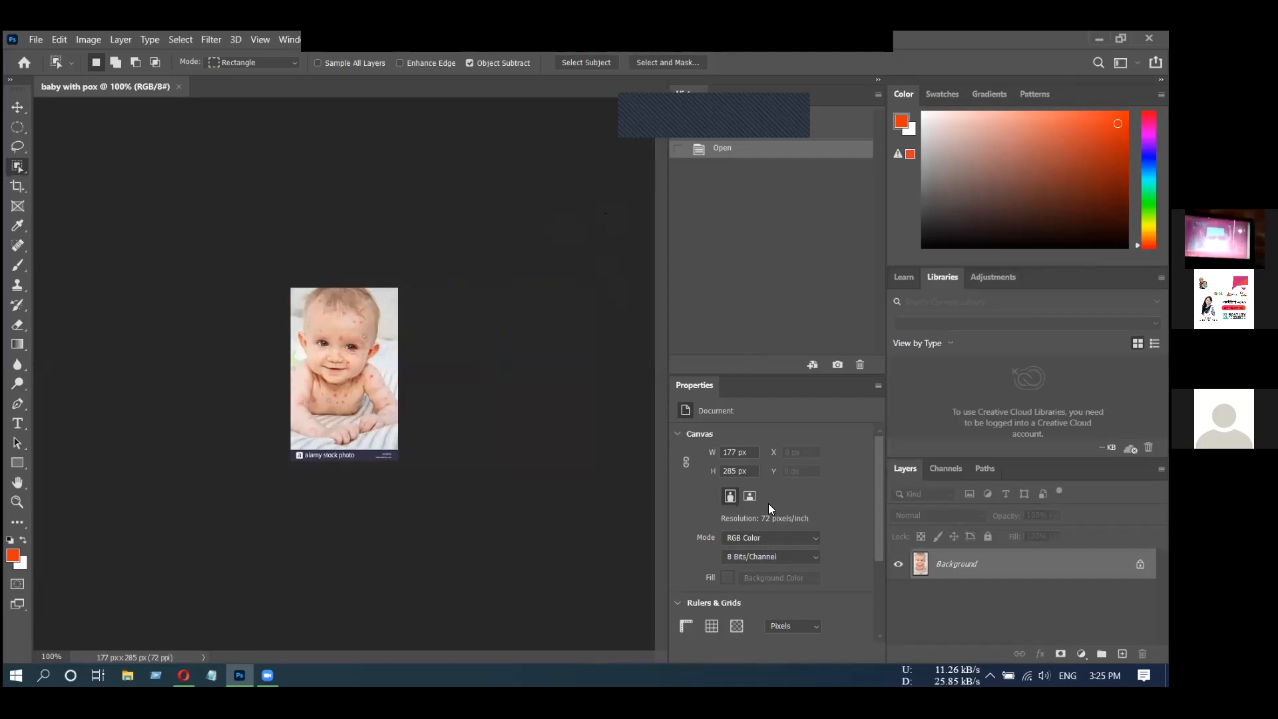
Collapse the History and Properties area and enlarge the baby with pox photo to about 283%
{"action": "left_click", "coordinate": [877, 80]}
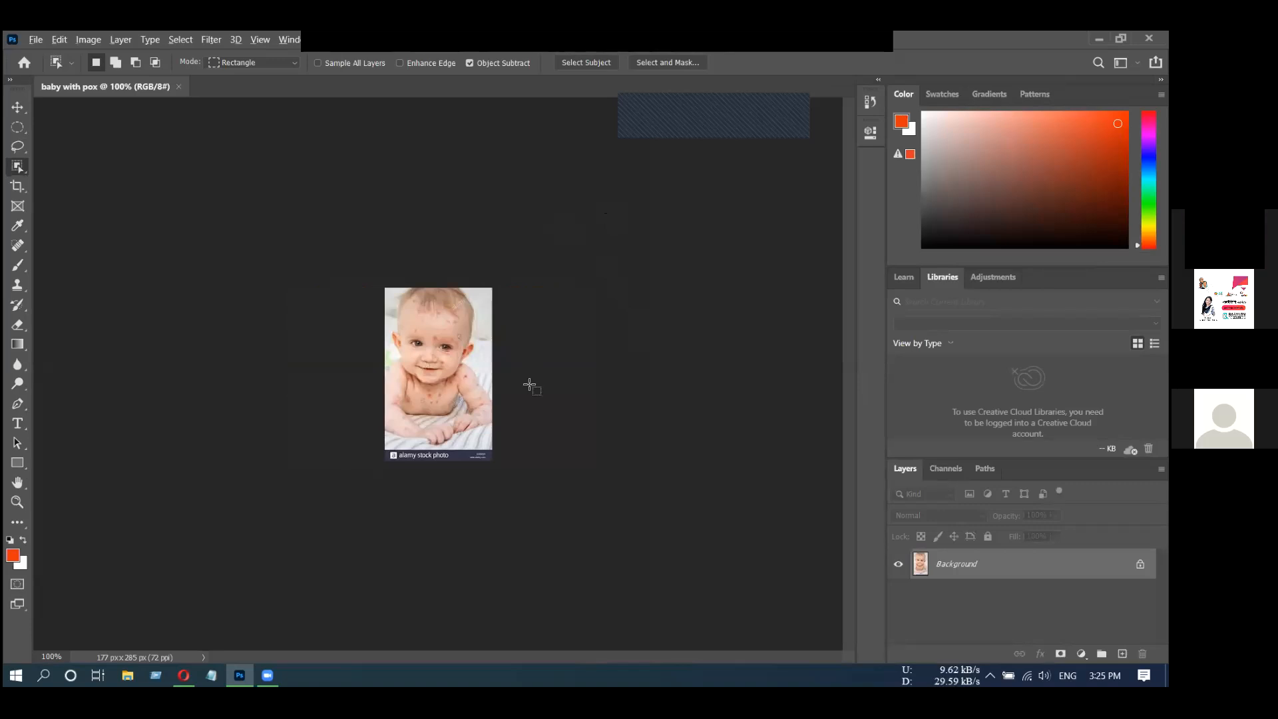
{"action": "scroll", "coordinate": [530, 385], "scroll_direction": "up", "scroll_amount": 5}
{"action": "scroll", "coordinate": [531, 384], "scroll_direction": "up", "scroll_amount": 2}
{"action": "scroll", "coordinate": [529, 384], "scroll_direction": "down", "scroll_amount": 1}
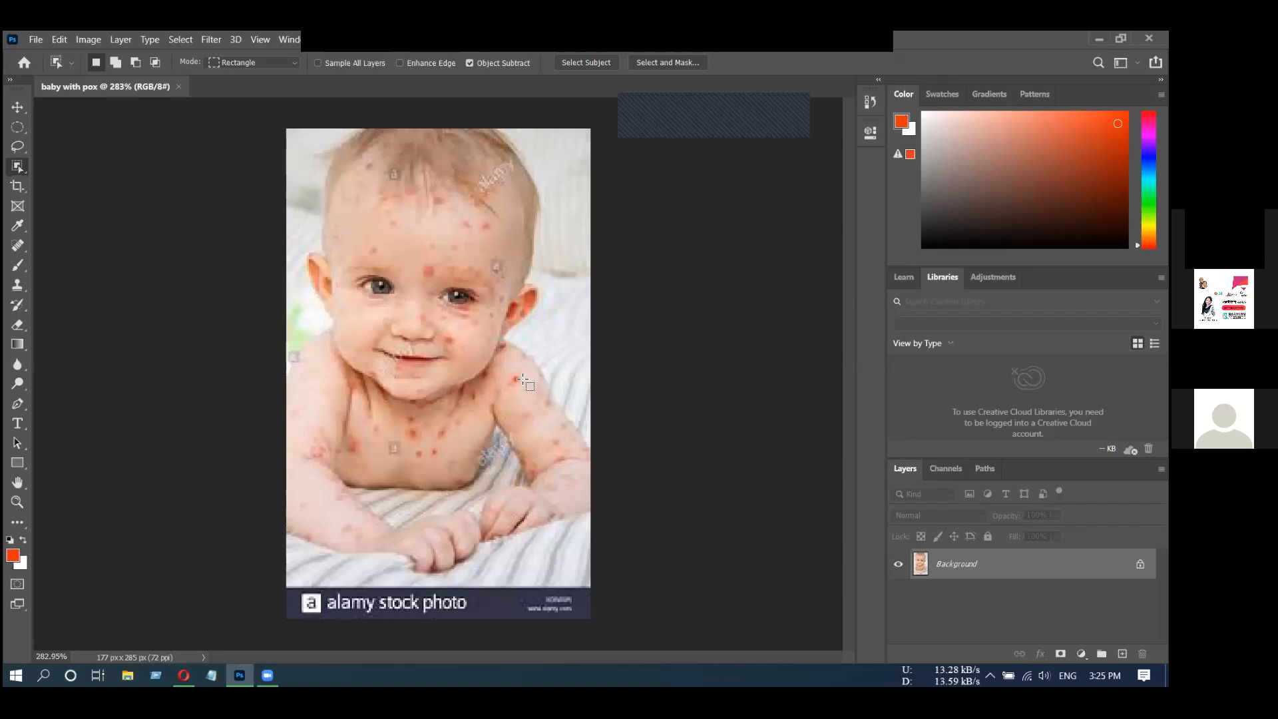
{"action": "scroll", "coordinate": [466, 342], "scroll_direction": "up", "scroll_amount": 1}
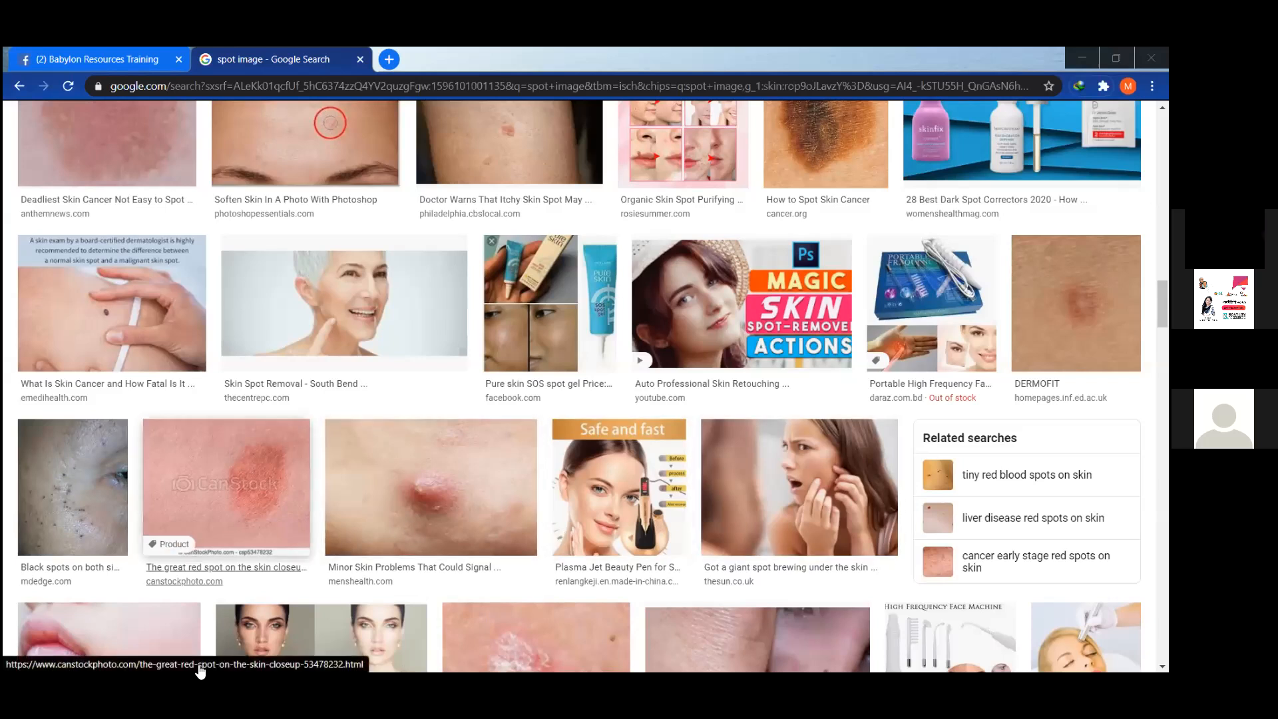
Browse the Google image results for spot image and narrow them to white spots on skin
{"action": "scroll", "coordinate": [294, 468], "scroll_direction": "down", "scroll_amount": 1}
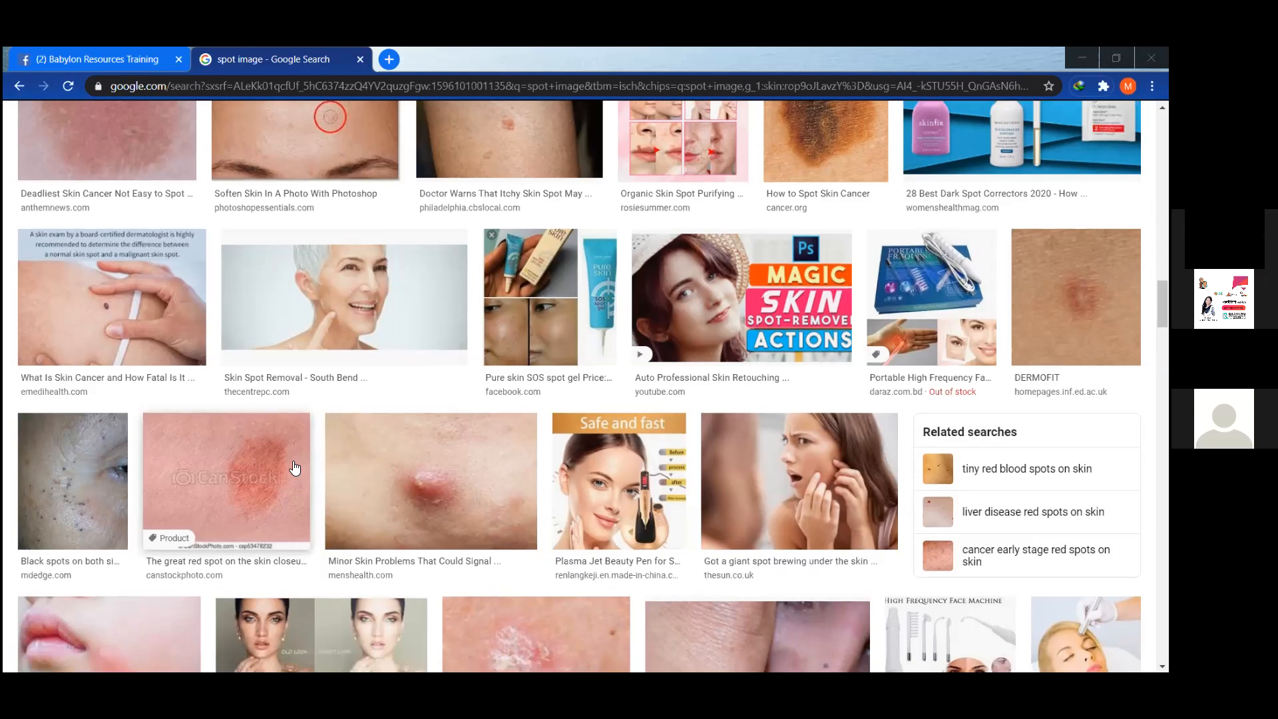
{"action": "scroll", "coordinate": [295, 468], "scroll_direction": "down", "scroll_amount": 1}
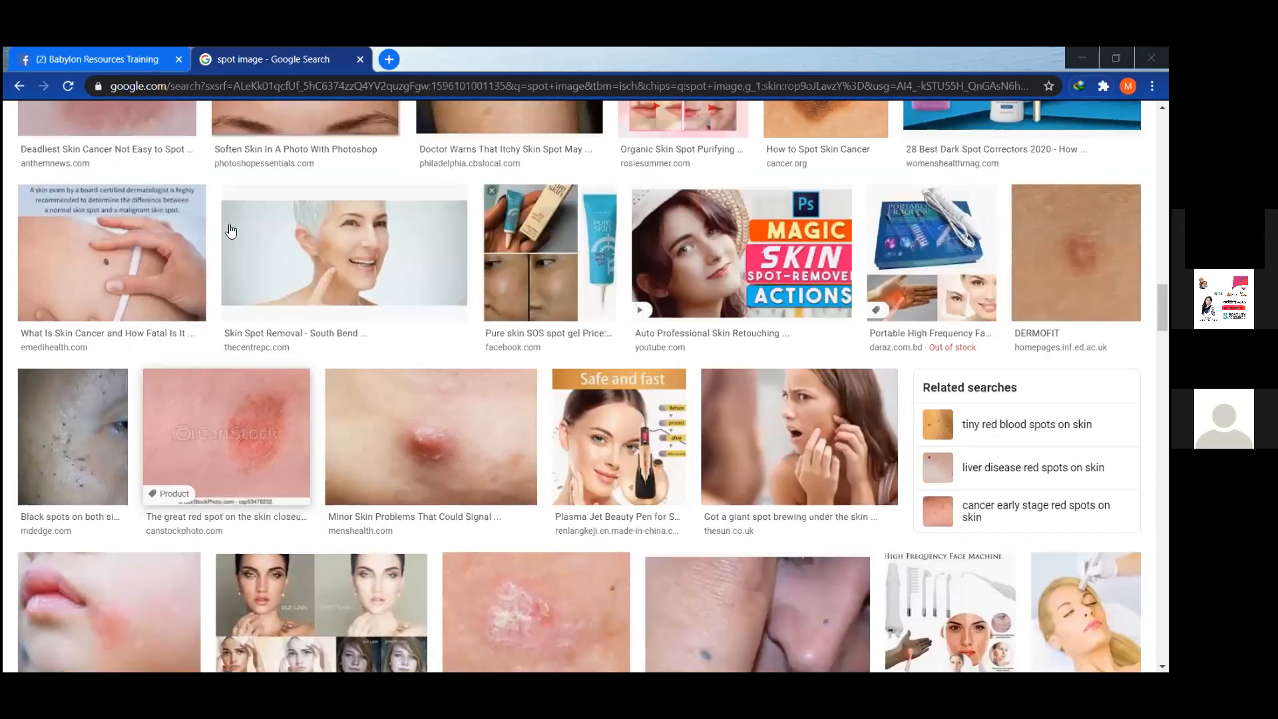
{"action": "scroll", "coordinate": [256, 226], "scroll_direction": "down", "scroll_amount": 2}
{"action": "key", "text": "Home"}
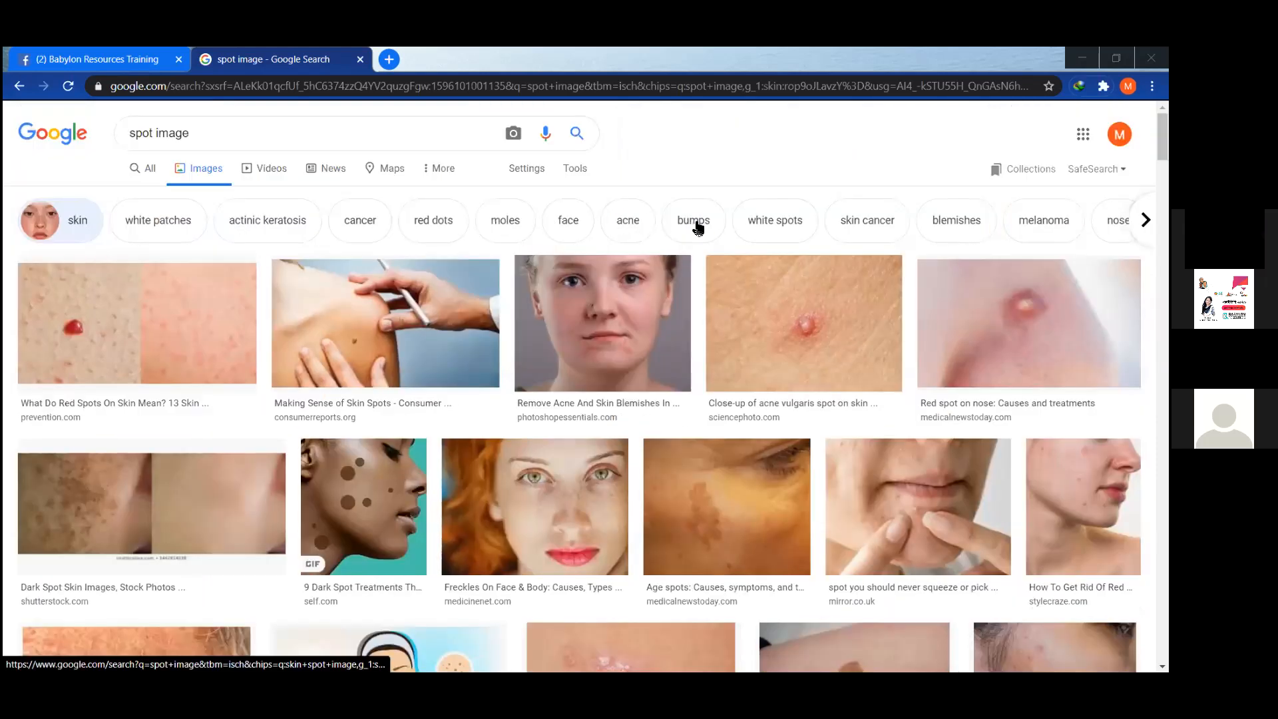
{"action": "left_click", "coordinate": [771, 225]}
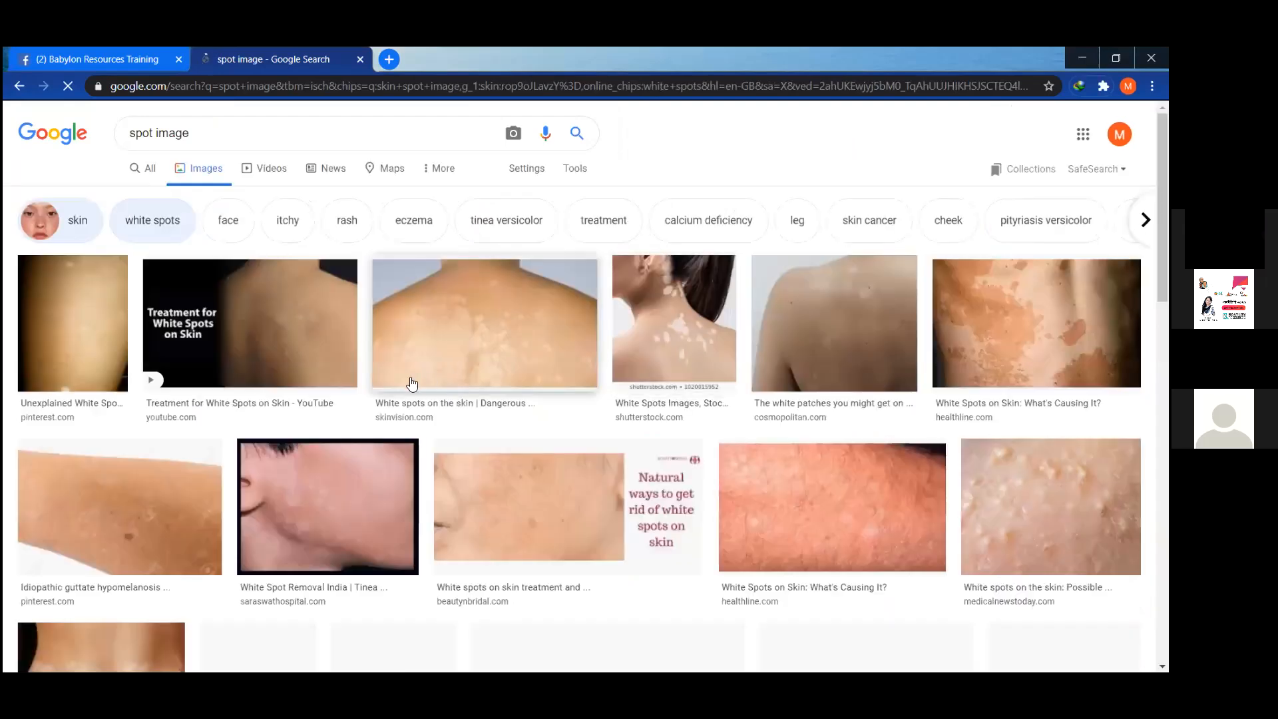
{"action": "left_click", "coordinate": [153, 229]}
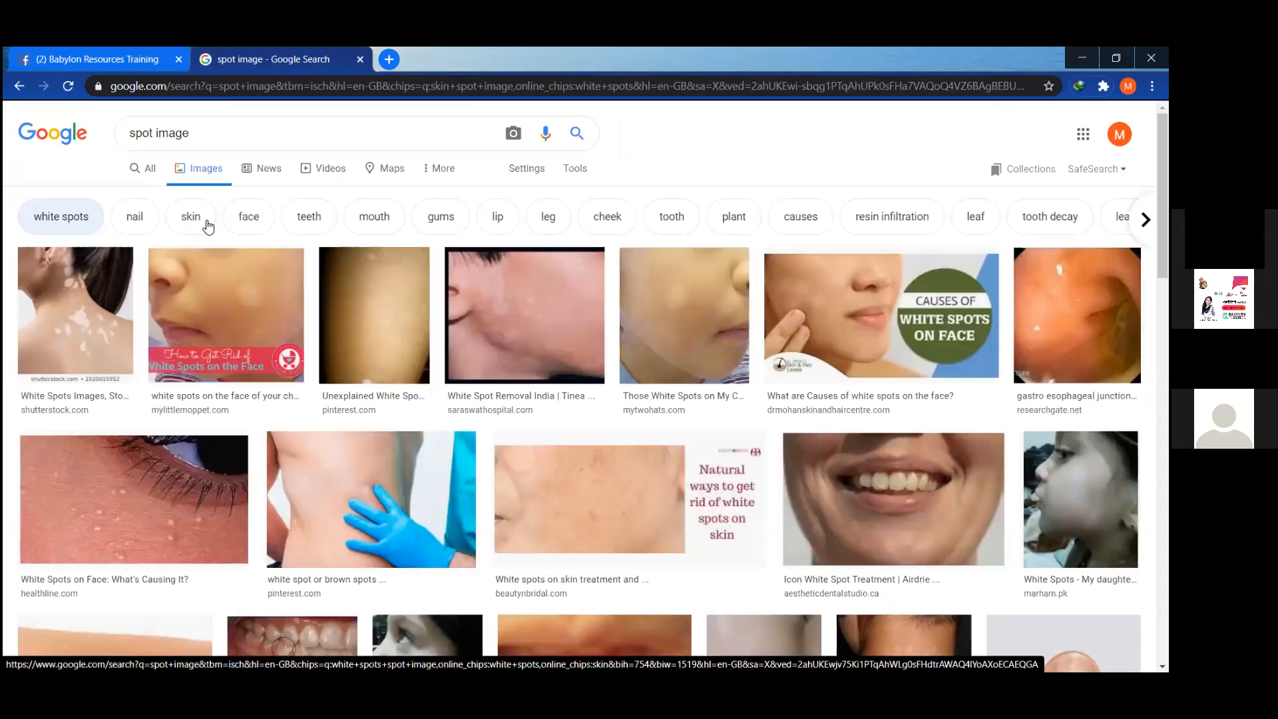
{"action": "left_click", "coordinate": [207, 227]}
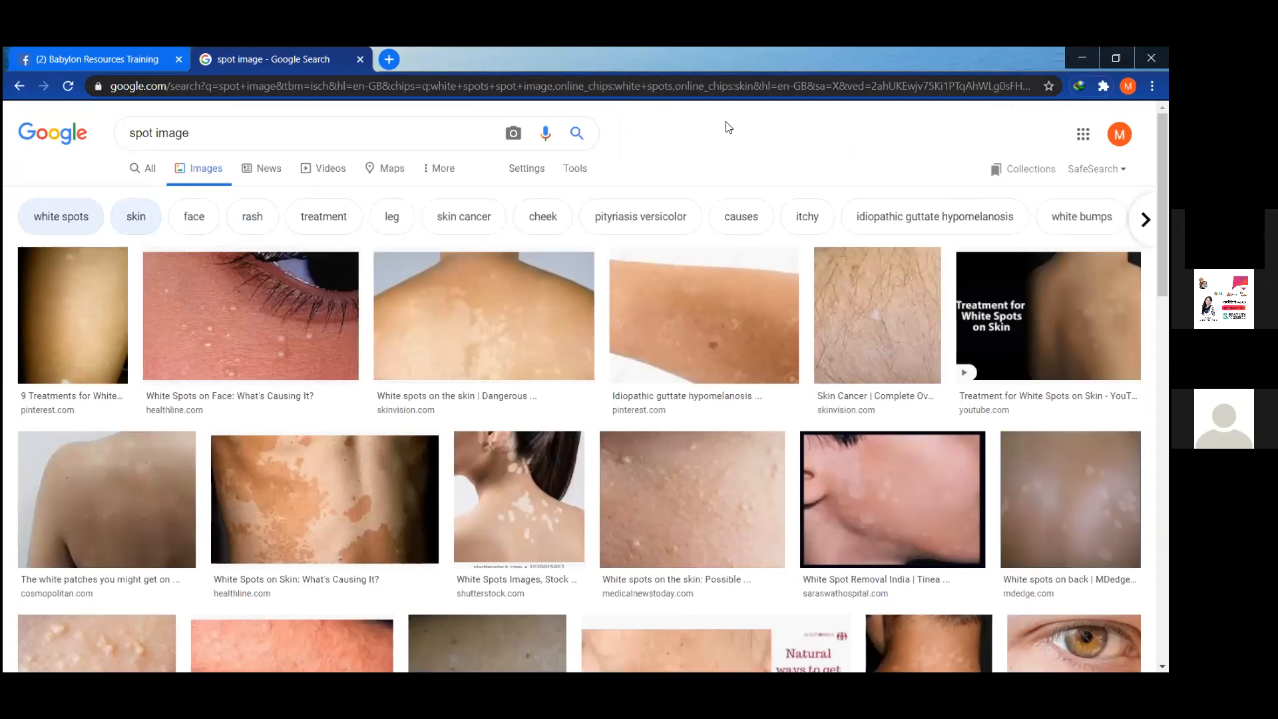
Switch to Photoshop and heal the cheek spot below the eye and the red marks on the nose bridge with the Spot Healing Brush
{"action": "key", "text": "alt+Tab"}
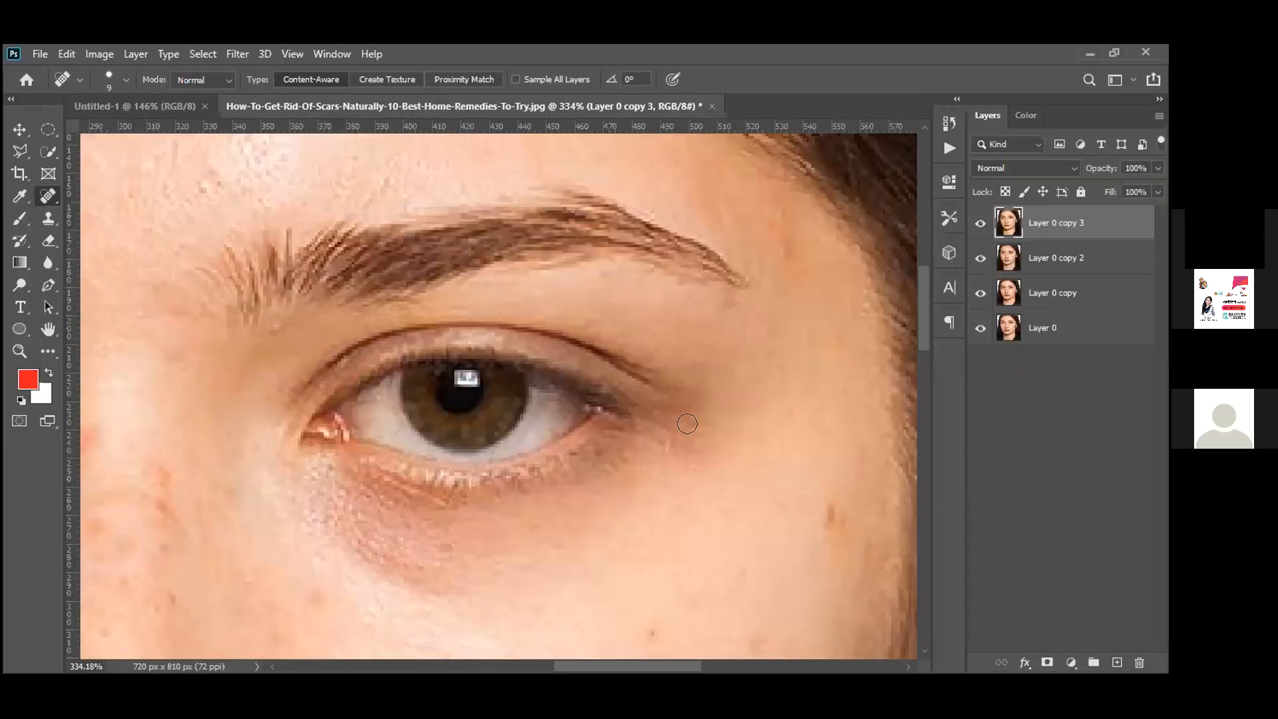
{"action": "left_click", "coordinate": [833, 516]}
{"action": "scroll", "coordinate": [382, 490], "scroll_direction": "left", "scroll_amount": 3}
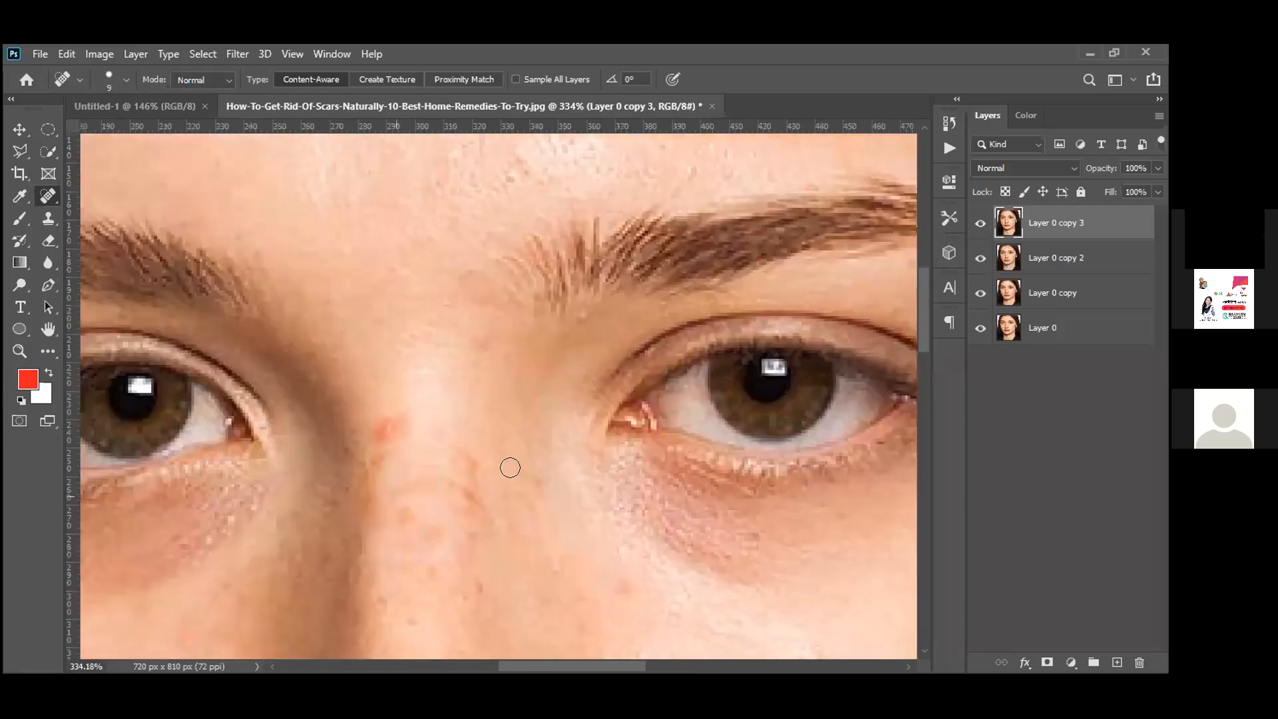
{"action": "scroll", "coordinate": [493, 437], "scroll_direction": "left", "scroll_amount": 3}
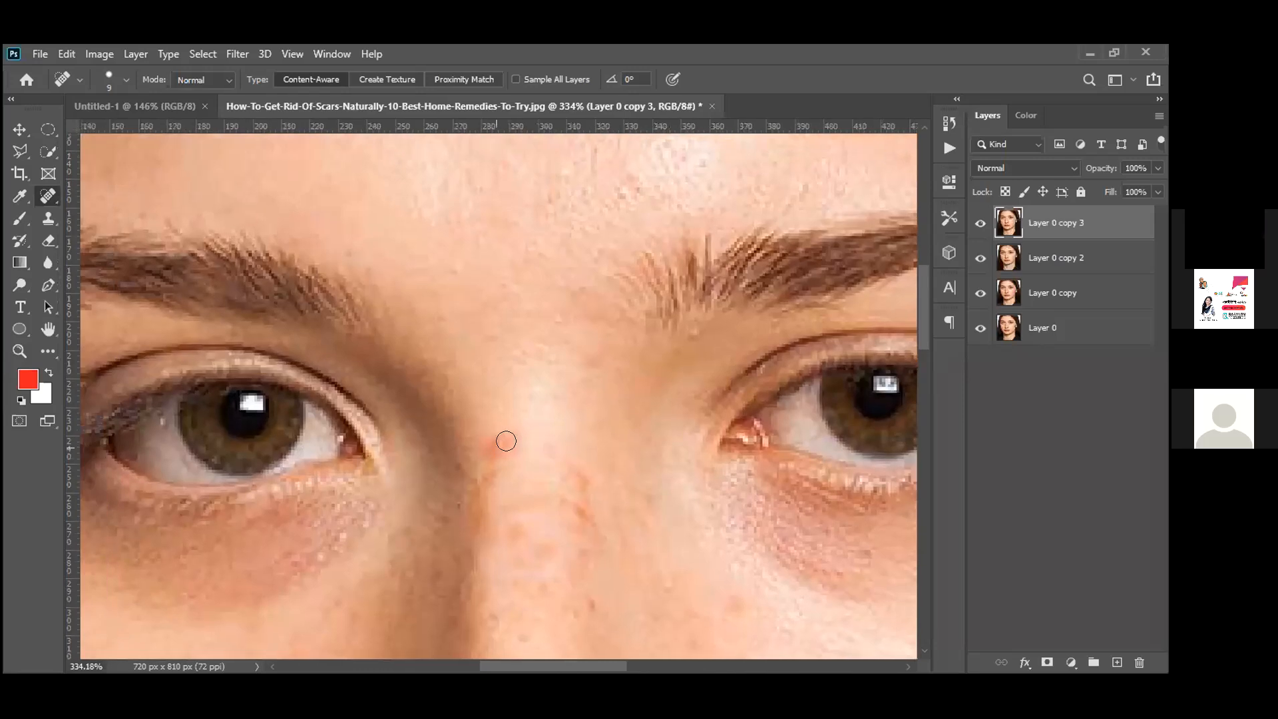
{"action": "left_click_drag", "start_coordinate": [572, 500], "coordinate": [586, 514]}
{"action": "scroll", "coordinate": [692, 544], "scroll_direction": "down", "scroll_amount": 5}
{"action": "scroll", "coordinate": [653, 438], "scroll_direction": "down", "scroll_amount": 2}
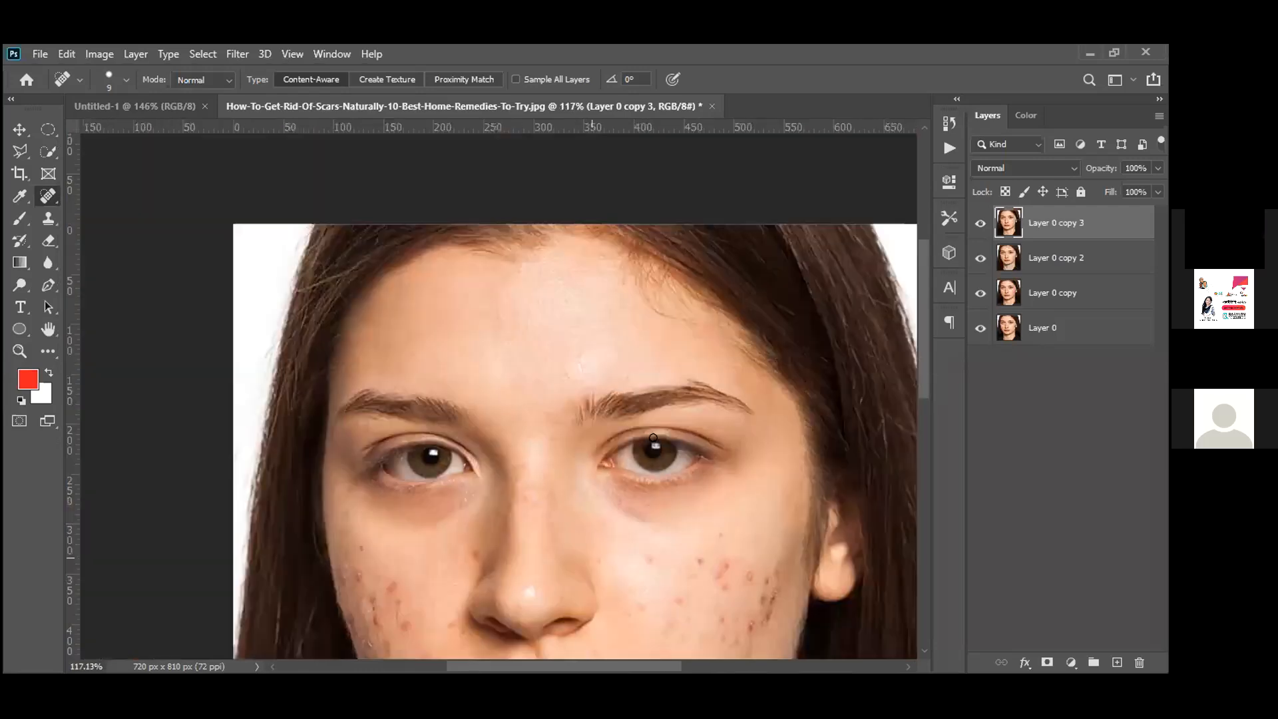
Set the Spot Healing Brush size to 15 and heal the red blemishes on the upper cheek beside the visible ear
{"action": "scroll", "coordinate": [650, 382], "scroll_direction": "down", "scroll_amount": 3}
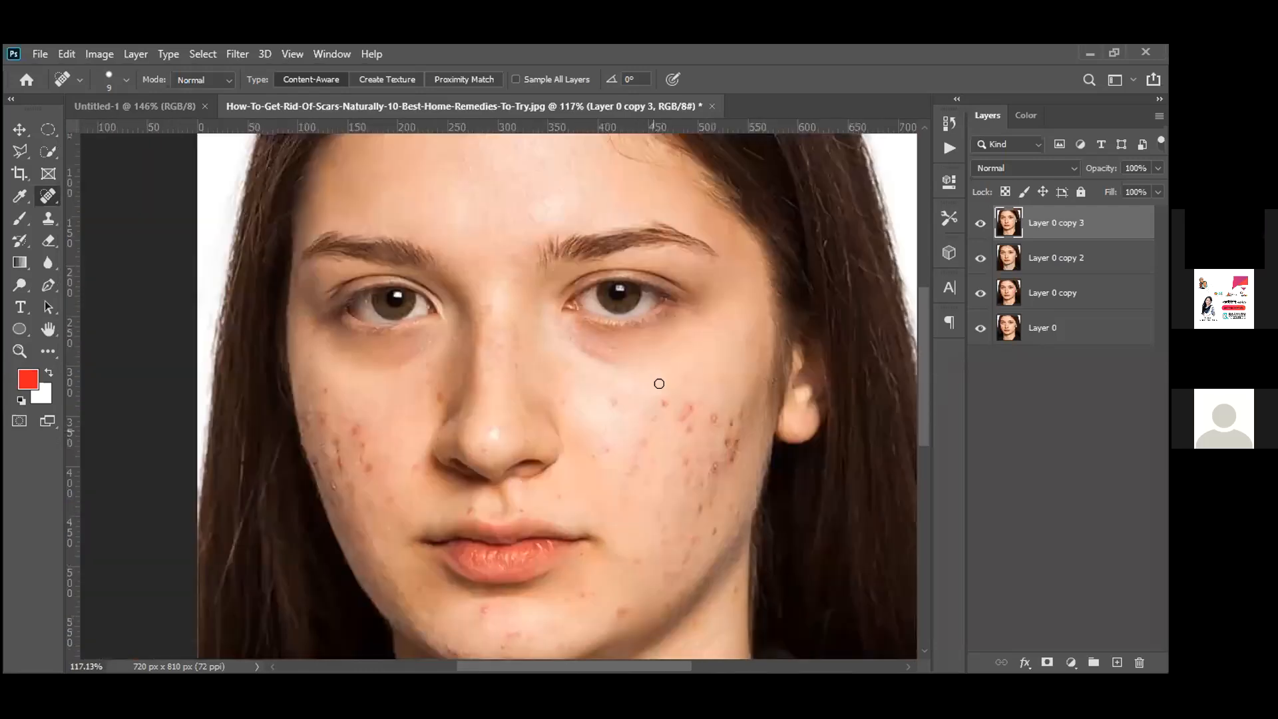
{"action": "scroll", "coordinate": [659, 384], "scroll_direction": "up", "scroll_amount": 2}
{"action": "key", "text": "bracketright"}
{"action": "key", "text": "bracketright"}
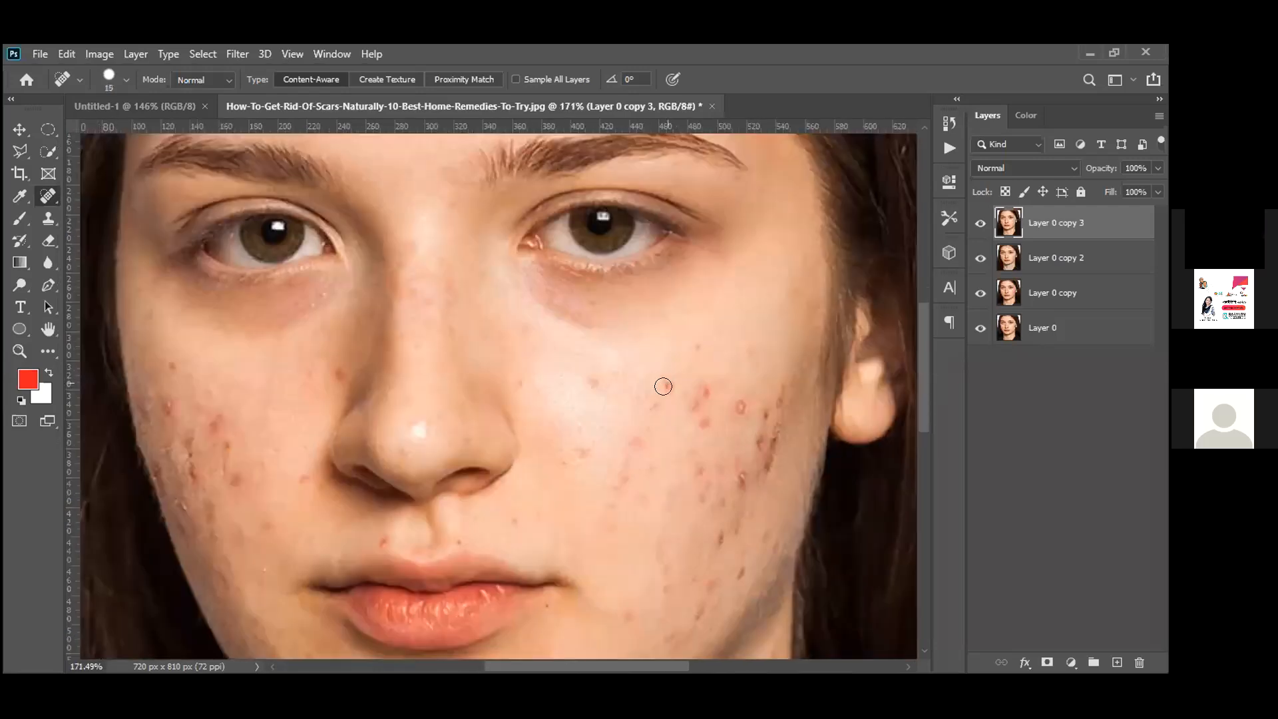
{"action": "key", "text": "bracketleft"}
{"action": "key", "text": "bracketright"}
{"action": "left_click", "coordinate": [662, 380]}
{"action": "left_click", "coordinate": [739, 403]}
{"action": "left_click", "coordinate": [738, 401]}
{"action": "left_click", "coordinate": [700, 390]}
{"action": "left_click", "coordinate": [691, 399]}
{"action": "left_click", "coordinate": [700, 416]}
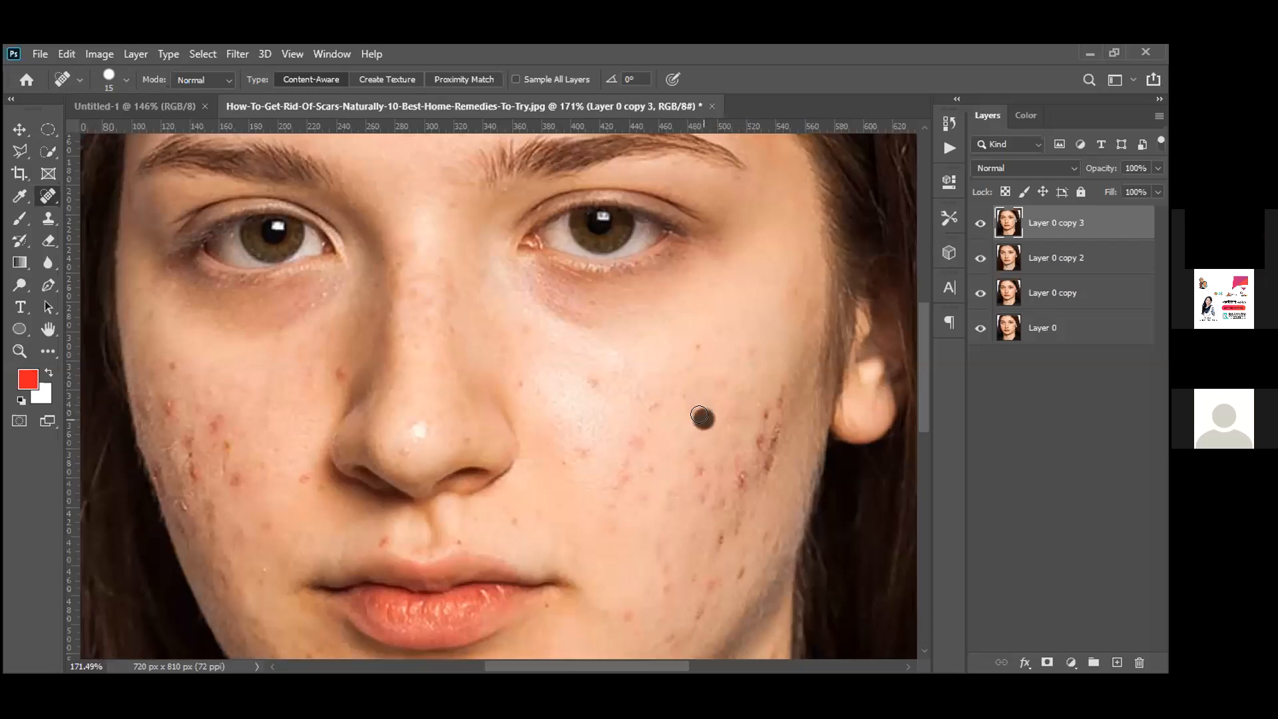
Heal the small remaining spots below the eye and across the middle of the same cheek
{"action": "left_click", "coordinate": [691, 345]}
{"action": "left_click", "coordinate": [689, 408]}
{"action": "left_click", "coordinate": [650, 406]}
{"action": "left_click", "coordinate": [576, 449]}
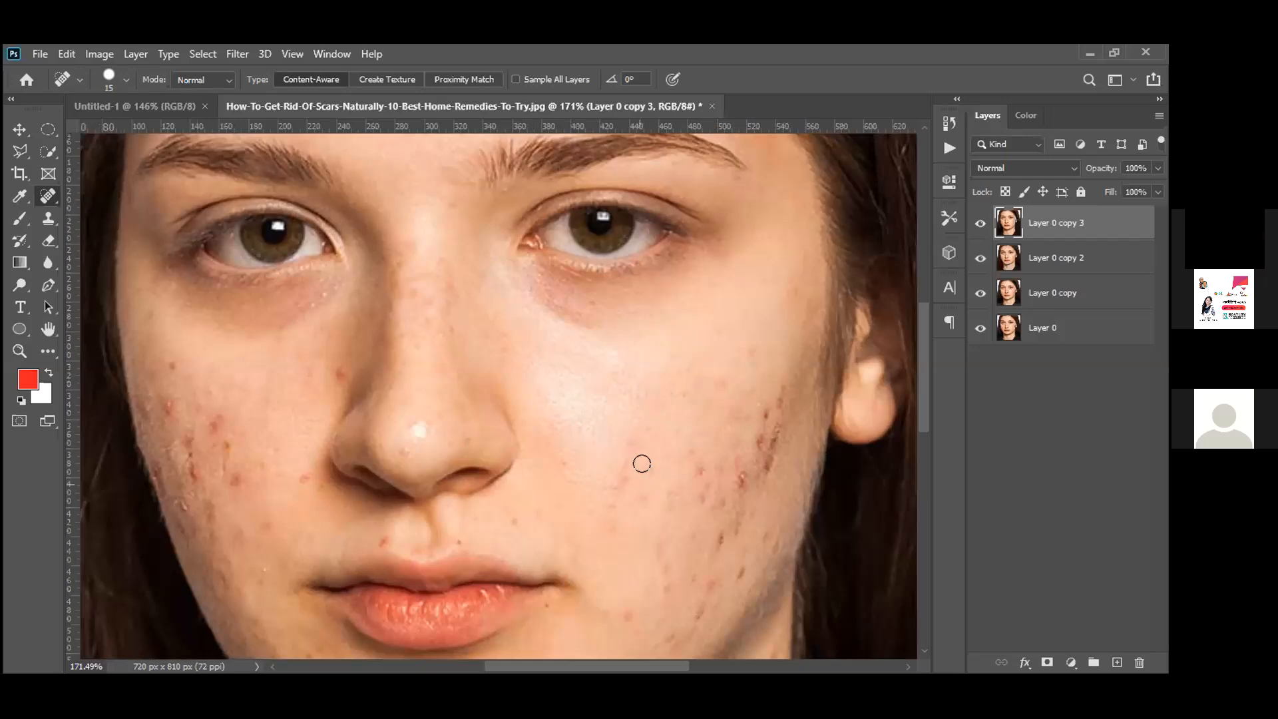
{"action": "left_click", "coordinate": [620, 476]}
{"action": "left_click", "coordinate": [618, 437]}
{"action": "left_click", "coordinate": [691, 462]}
{"action": "left_click", "coordinate": [690, 457]}
Heal the dark scars along the outer edge of the cheek, just below the ear
{"action": "scroll", "coordinate": [732, 433], "scroll_direction": "up", "scroll_amount": 1}
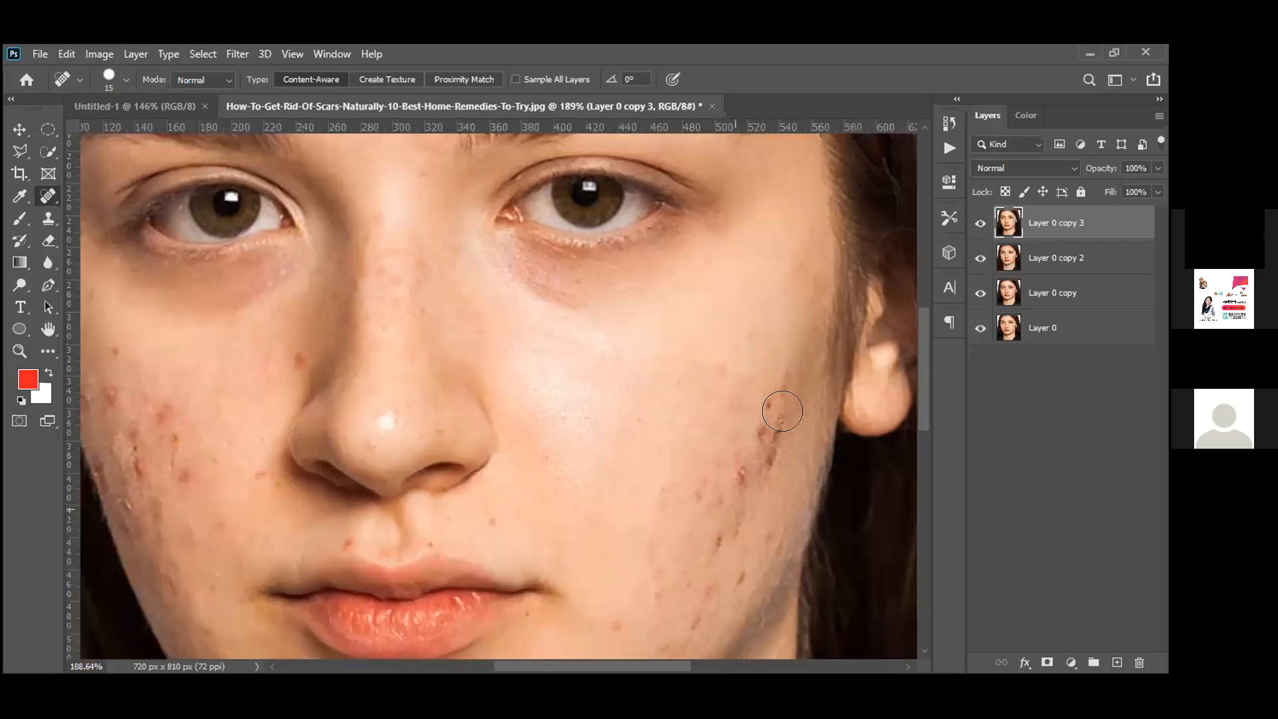
{"action": "scroll", "coordinate": [807, 352], "scroll_direction": "up", "scroll_amount": 4}
{"action": "left_click", "coordinate": [808, 352]}
{"action": "mouse_move", "coordinate": [799, 346]}
{"action": "left_mouse_down"}
{"action": "mouse_move", "coordinate": [819, 300]}
{"action": "mouse_move", "coordinate": [813, 262]}
{"action": "left_mouse_up"}
{"action": "left_click", "coordinate": [827, 245]}
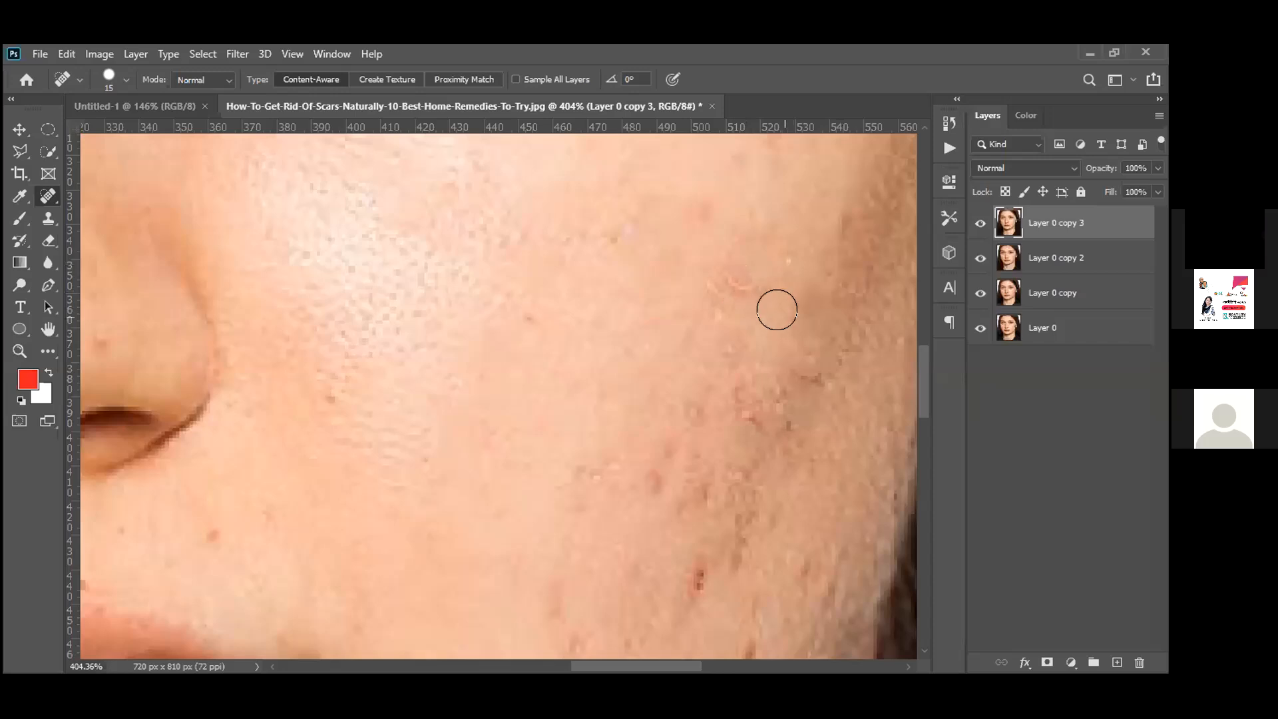
Reduce the brush size to 10 and heal the leftover fine marks on the outer cheek
{"action": "key", "text": "bracketleft"}
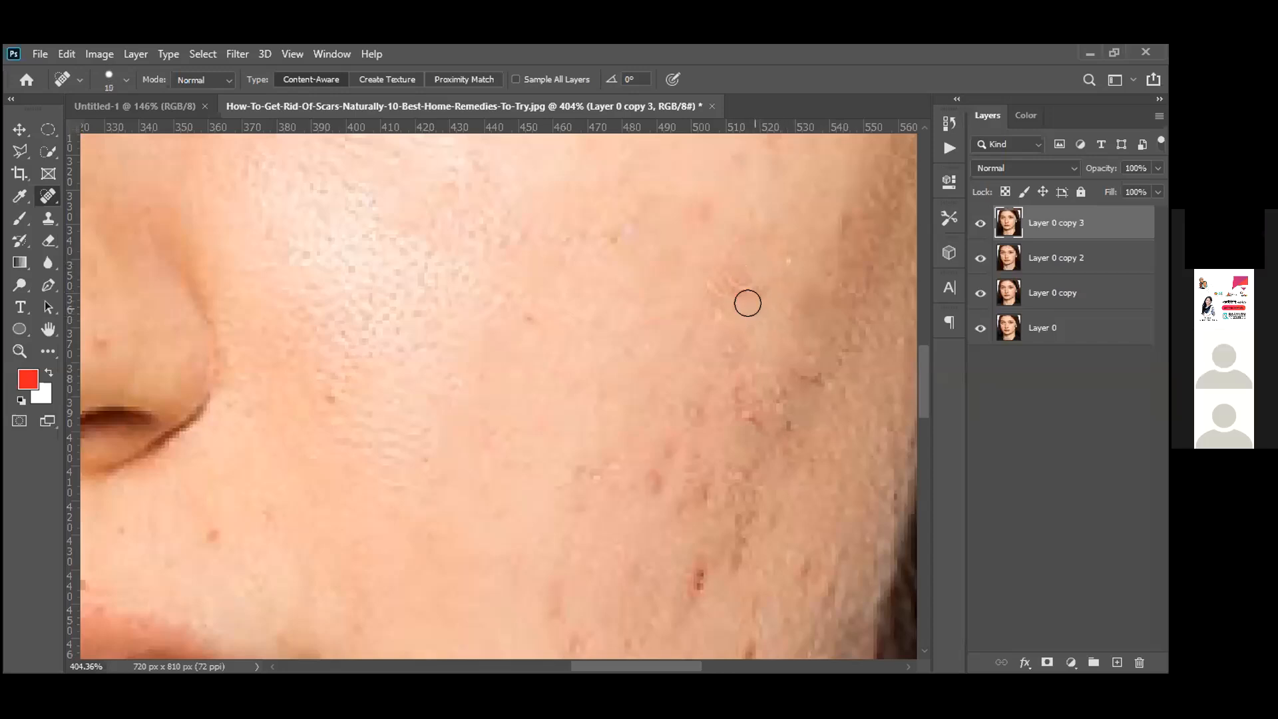
{"action": "left_click_drag", "start_coordinate": [729, 280], "coordinate": [752, 280]}
{"action": "left_click", "coordinate": [711, 306]}
{"action": "left_click", "coordinate": [745, 270]}
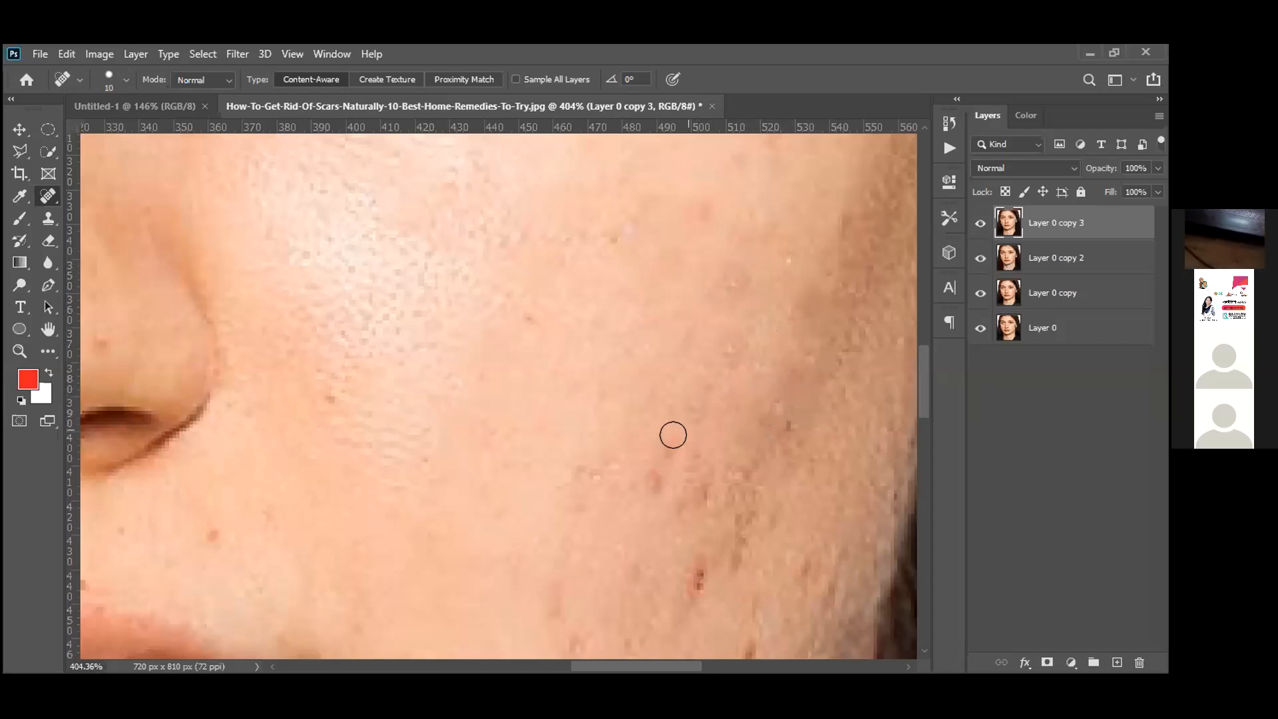
{"action": "left_click", "coordinate": [647, 479]}
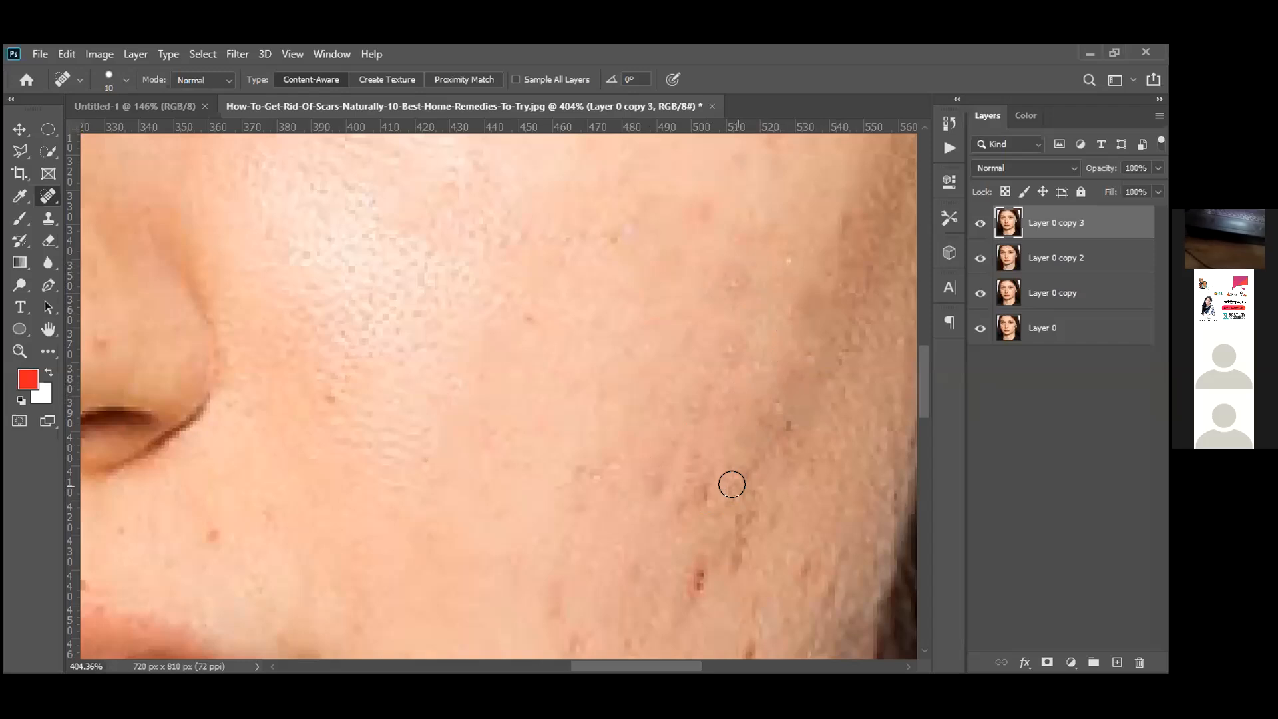
Heal the faint spots and the dark red scar on the lower part of the cheek beside the ear
{"action": "scroll", "coordinate": [732, 491], "scroll_direction": "down", "scroll_amount": 1}
{"action": "scroll", "coordinate": [736, 338], "scroll_direction": "down", "scroll_amount": 3}
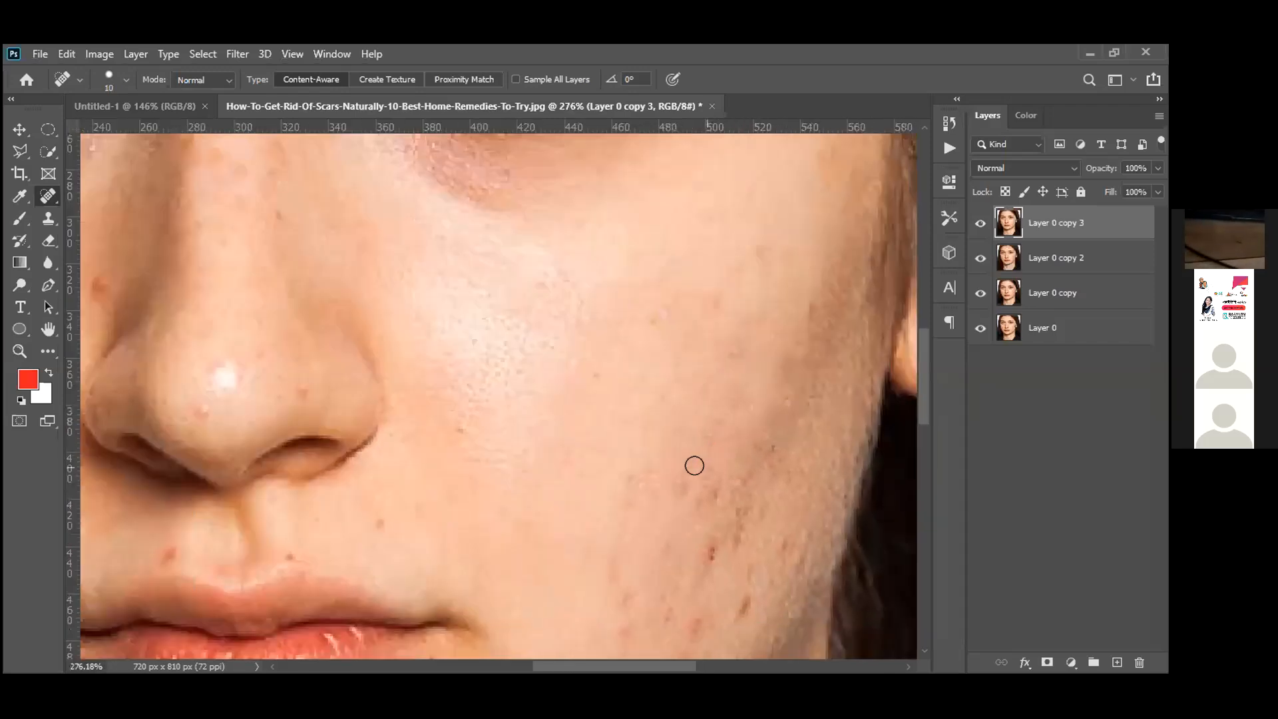
{"action": "left_click", "coordinate": [631, 477]}
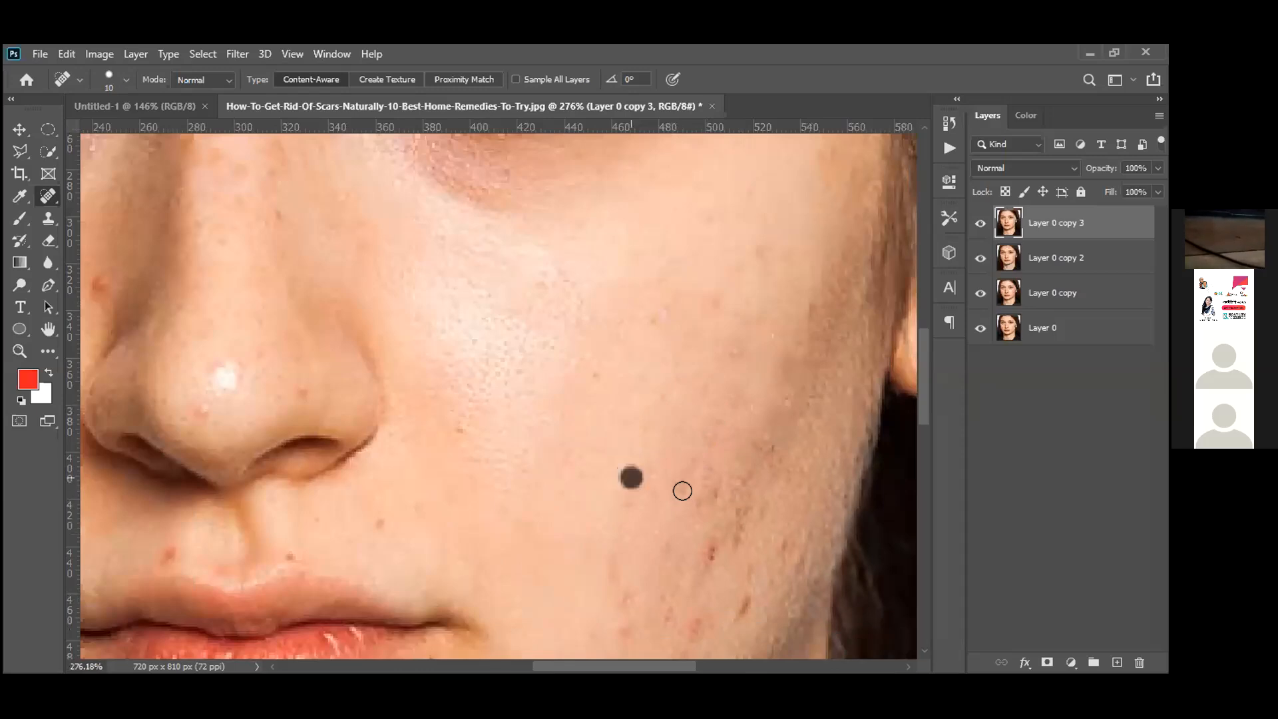
{"action": "left_click", "coordinate": [692, 505]}
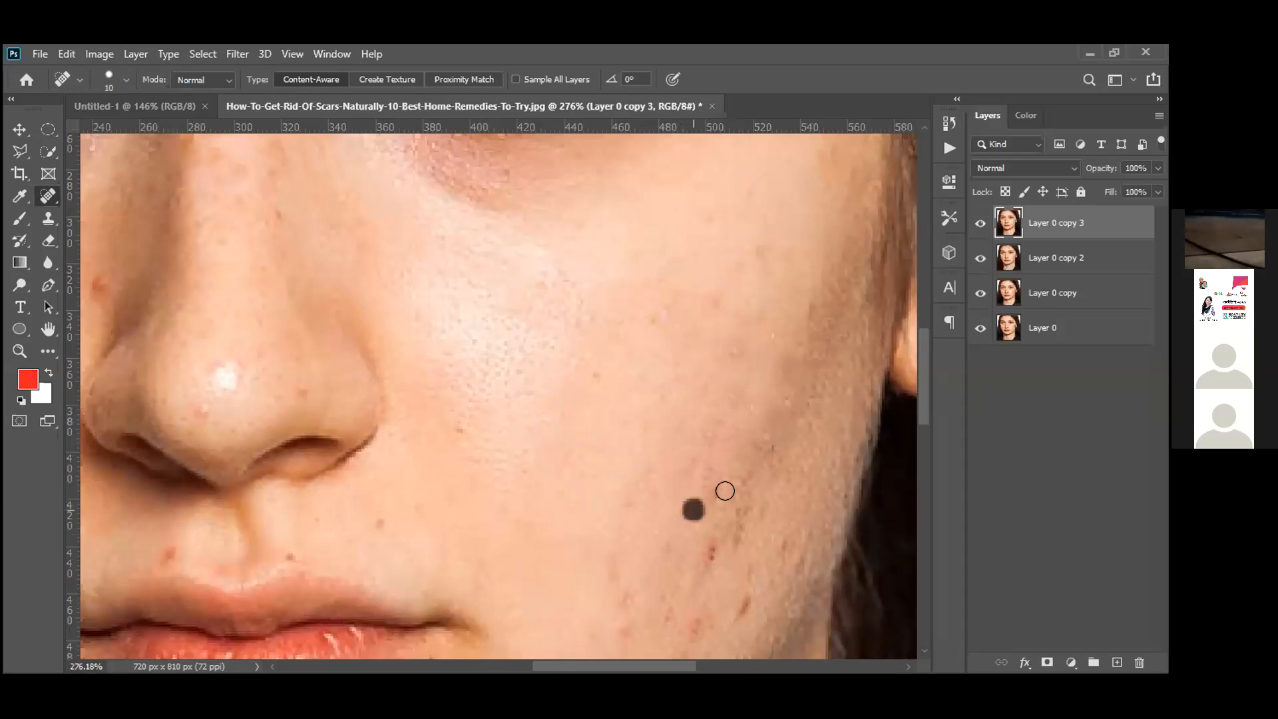
{"action": "left_click", "coordinate": [710, 549]}
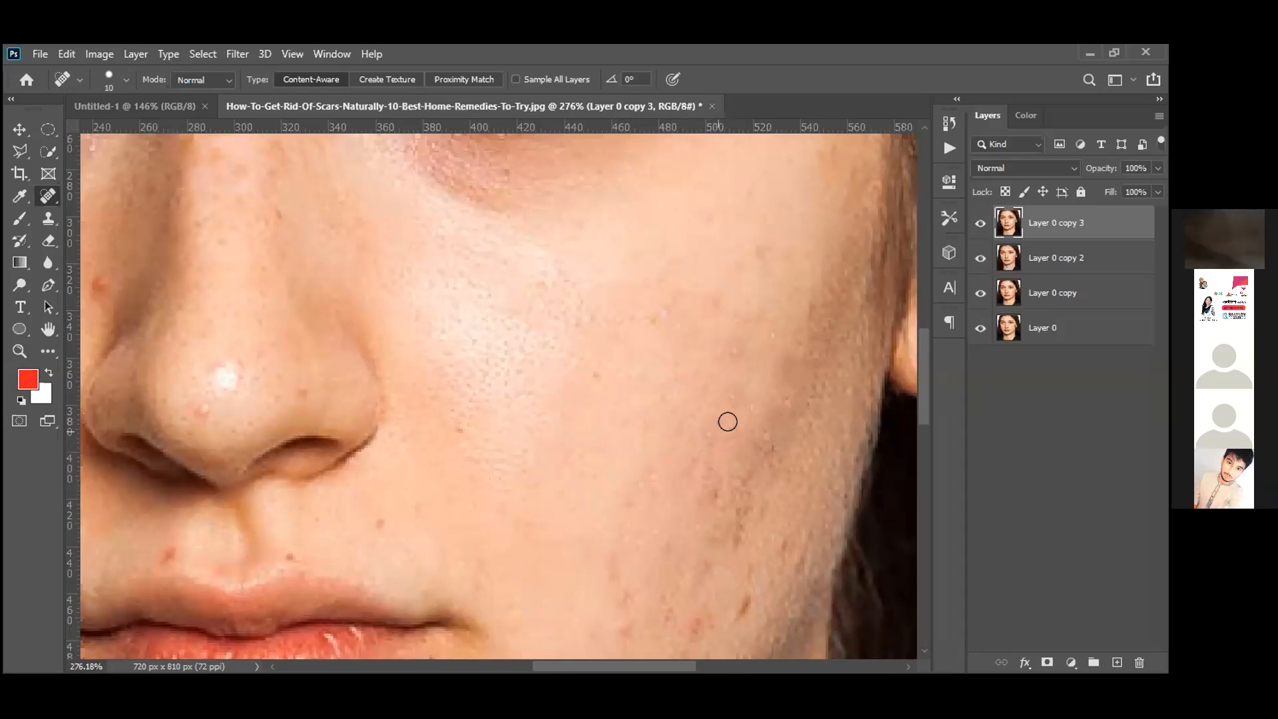
{"action": "left_click", "coordinate": [739, 354]}
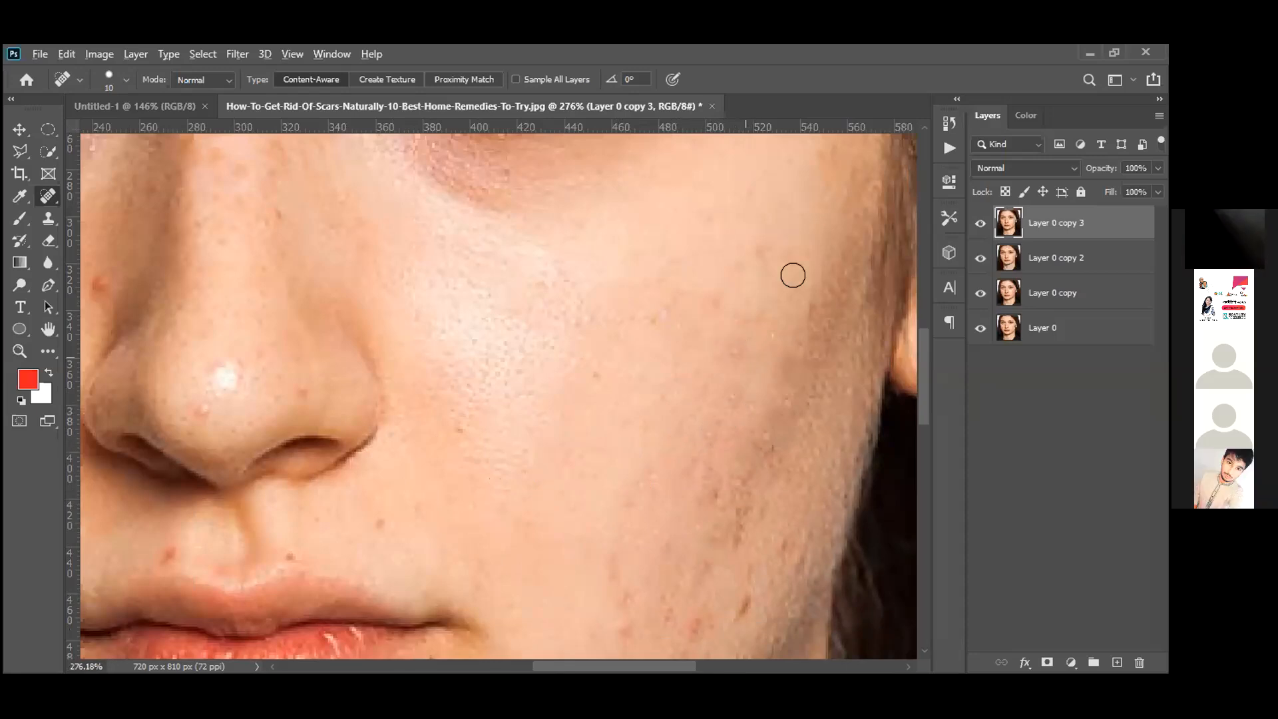
Switch to the Healing Brush and reduce its brush size to 15
{"action": "scroll", "coordinate": [776, 278], "scroll_direction": "up", "scroll_amount": 3}
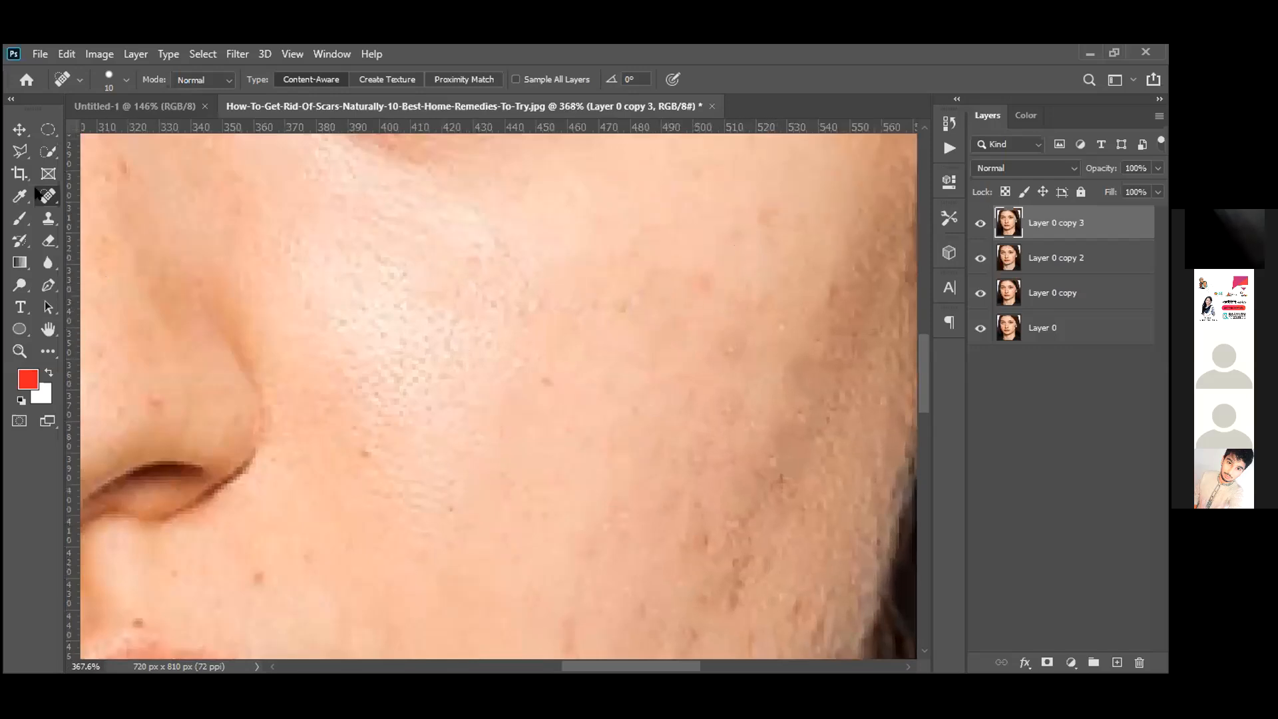
{"action": "right_click", "coordinate": [44, 195]}
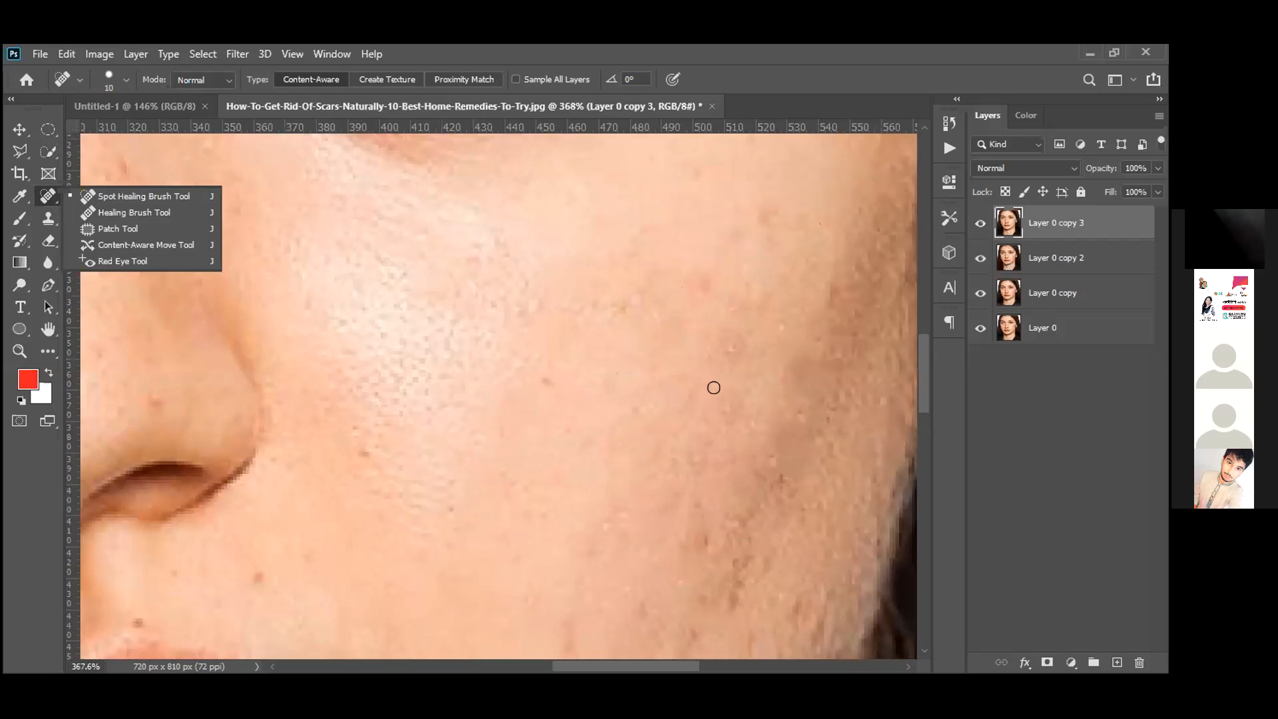
{"action": "scroll", "coordinate": [713, 385], "scroll_direction": "down", "scroll_amount": 3}
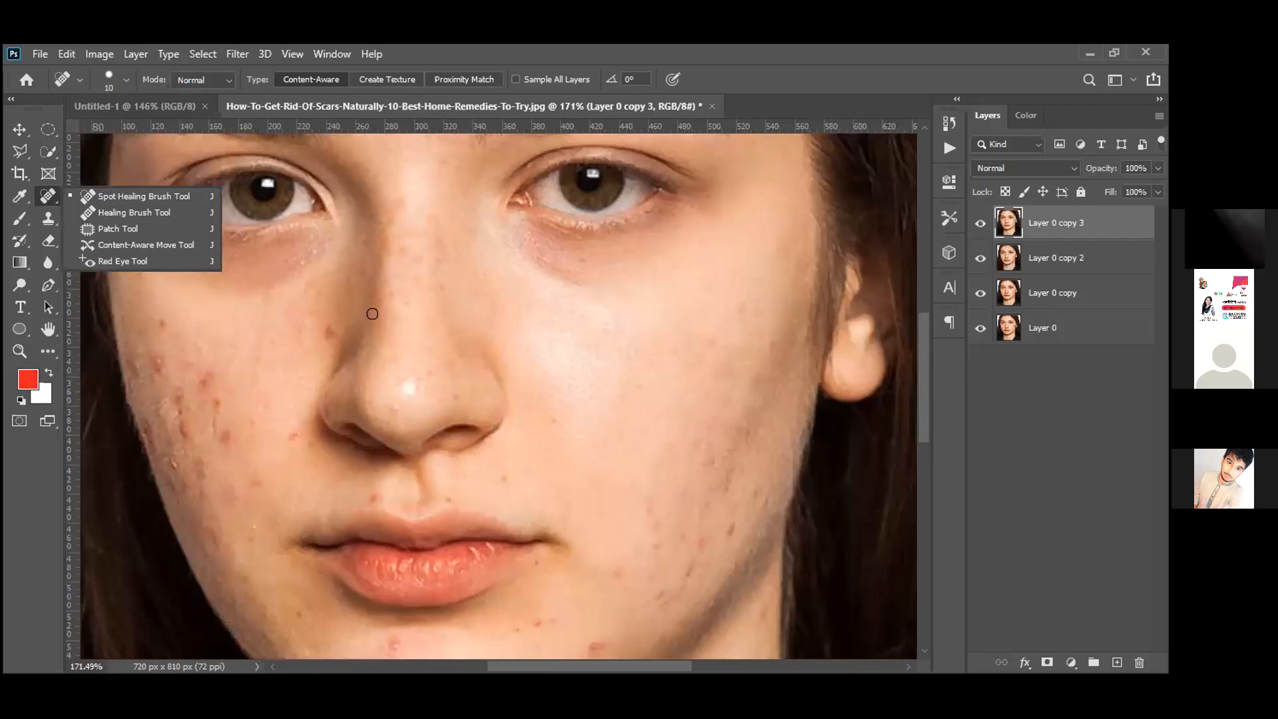
{"action": "left_click", "coordinate": [143, 196]}
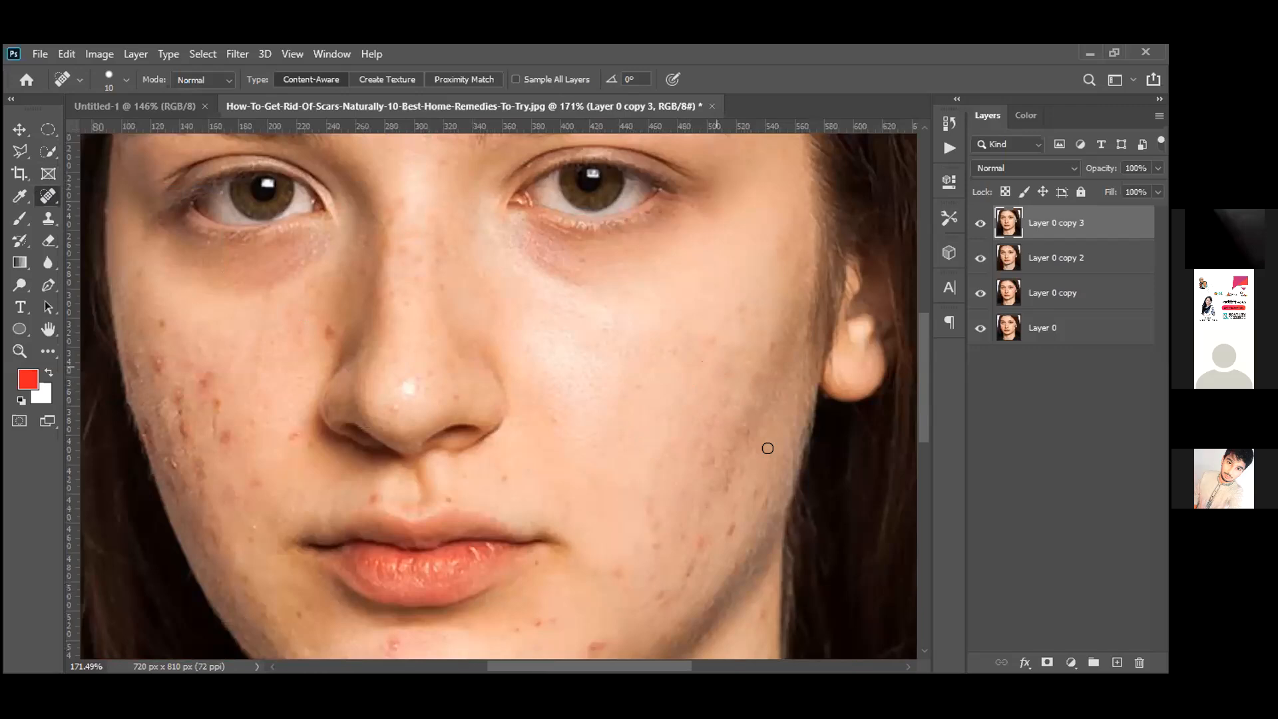
{"action": "right_click", "coordinate": [48, 195]}
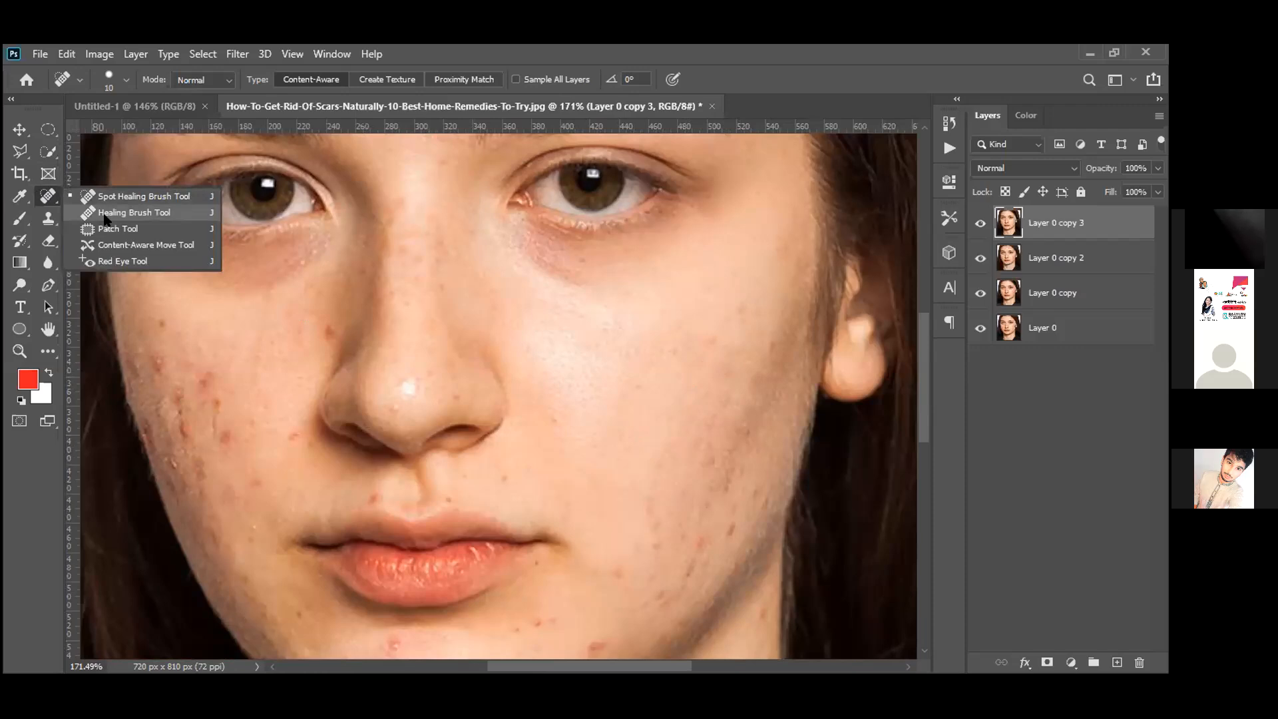
{"action": "left_click", "coordinate": [105, 213]}
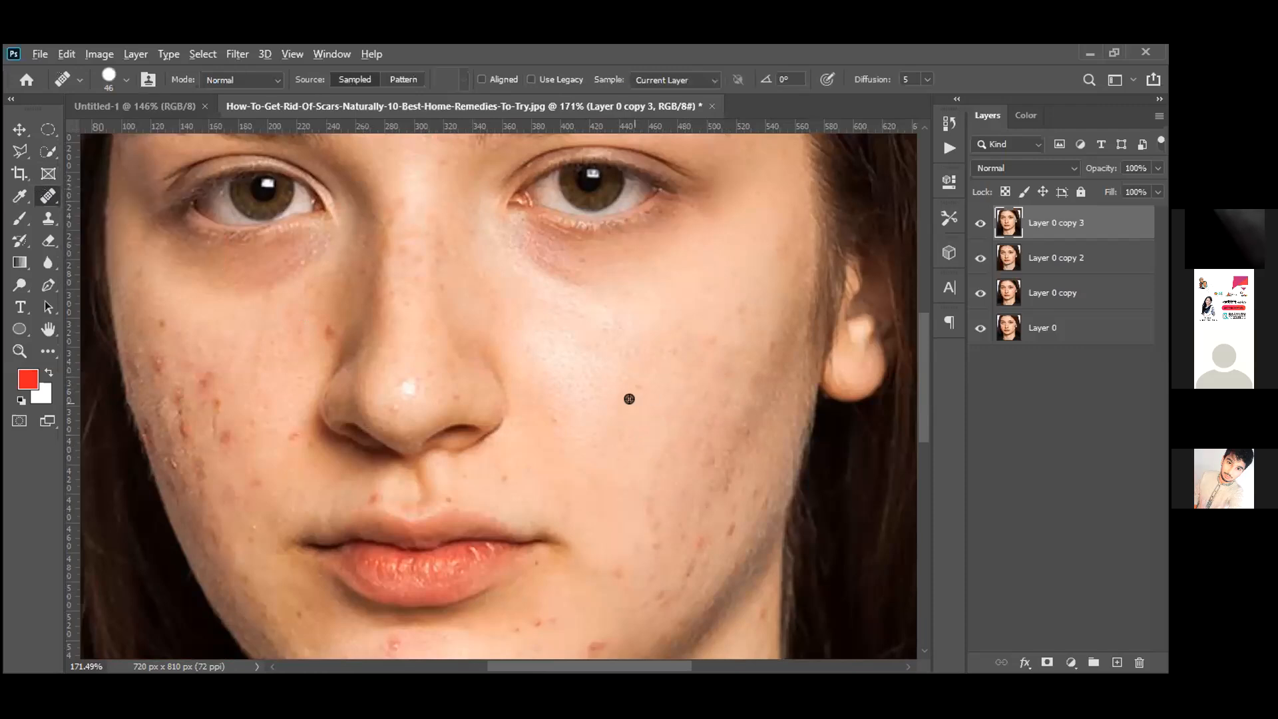
{"action": "scroll", "coordinate": [588, 380], "scroll_direction": "up", "scroll_amount": 5}
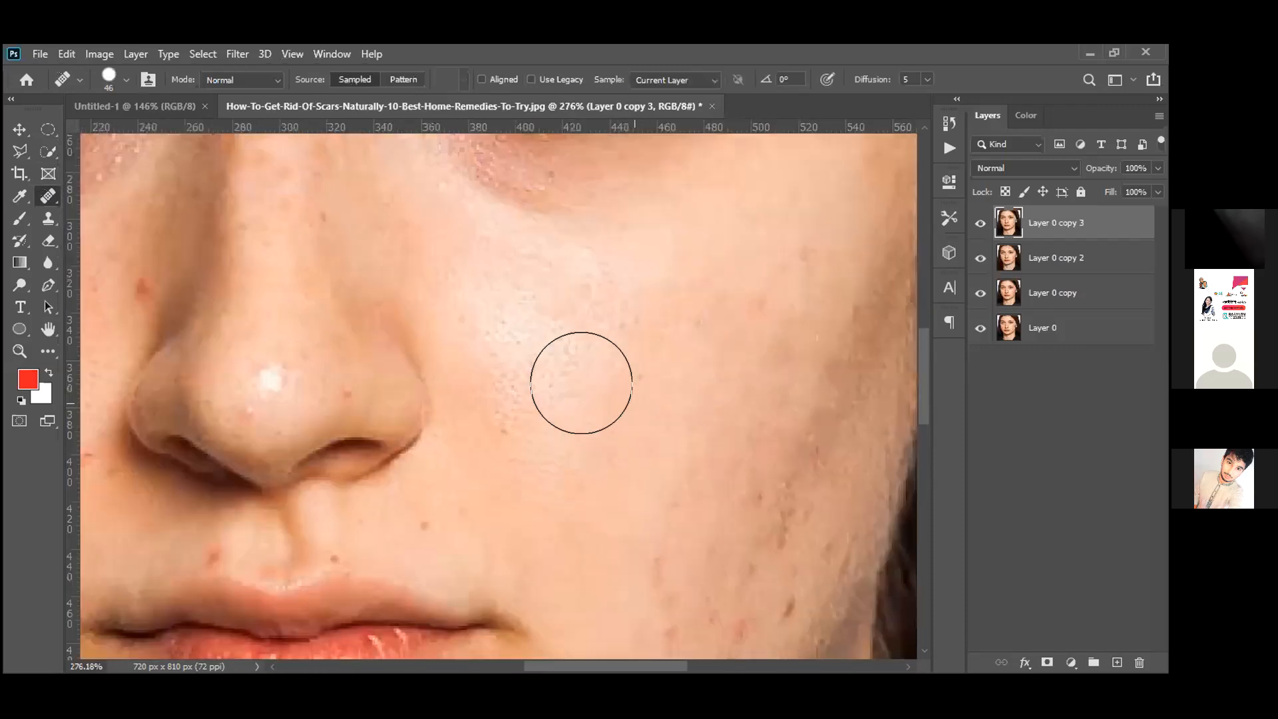
{"action": "key", "text": "bracketleft"}
{"action": "key", "text": "bracketleft"}
{"action": "key", "text": "bracketleft"}
{"action": "scroll", "coordinate": [580, 379], "scroll_direction": "up", "scroll_amount": 1}
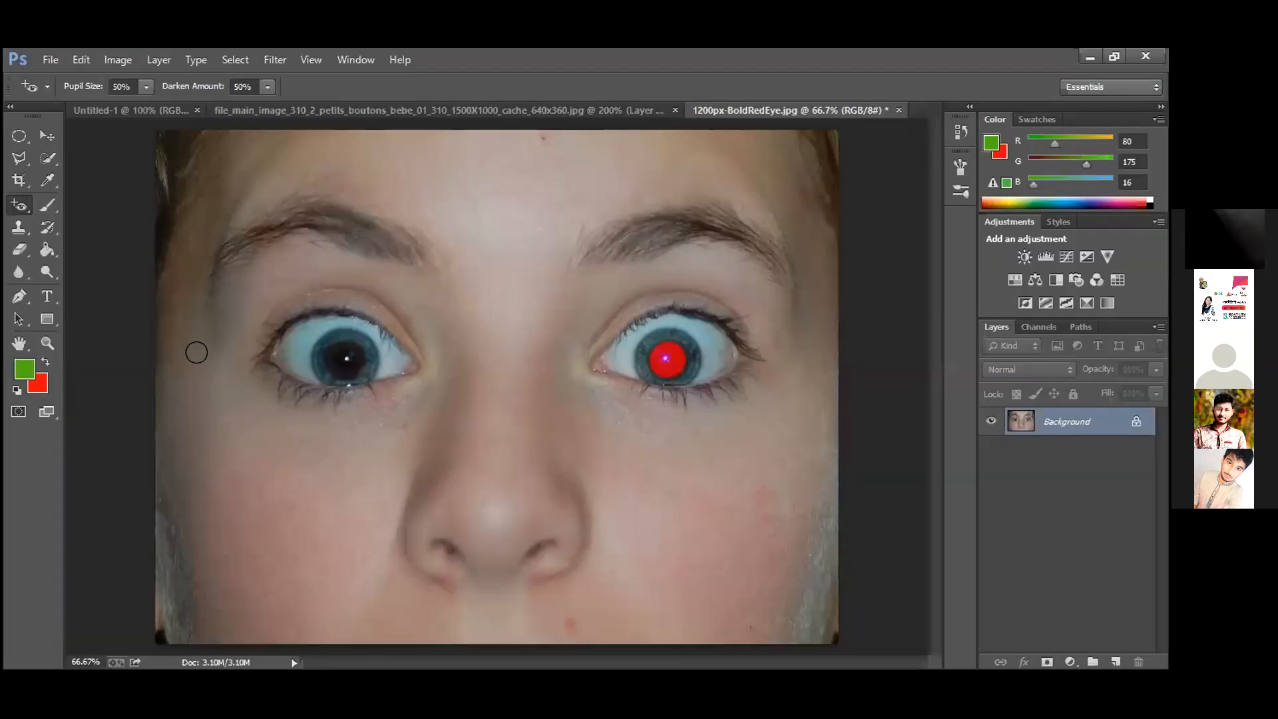
Sample clear skin beside the nose as the healing source and paint it over marks on the cheek and its outer edge
{"action": "left_click", "coordinate": [666, 360]}
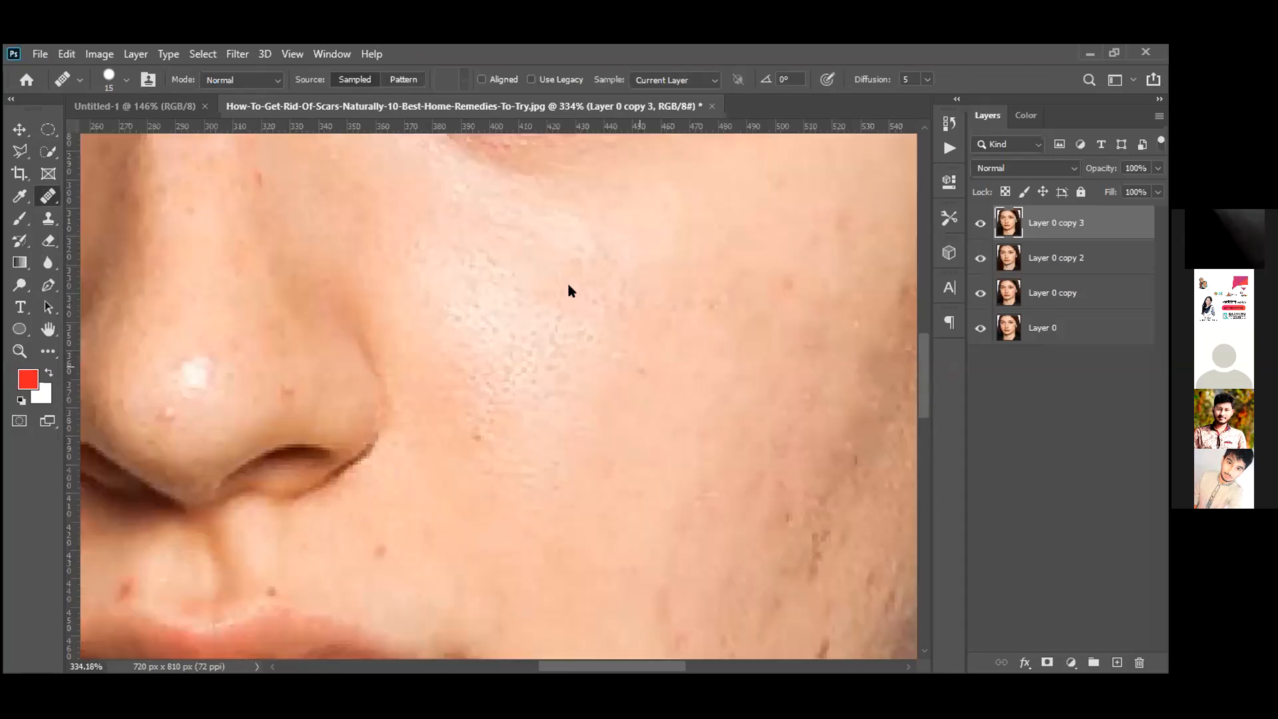
{"action": "left_click", "coordinate": [516, 309]}
{"action": "key", "text": "Return"}
{"action": "left_click", "coordinate": [533, 351], "text": "alt"}
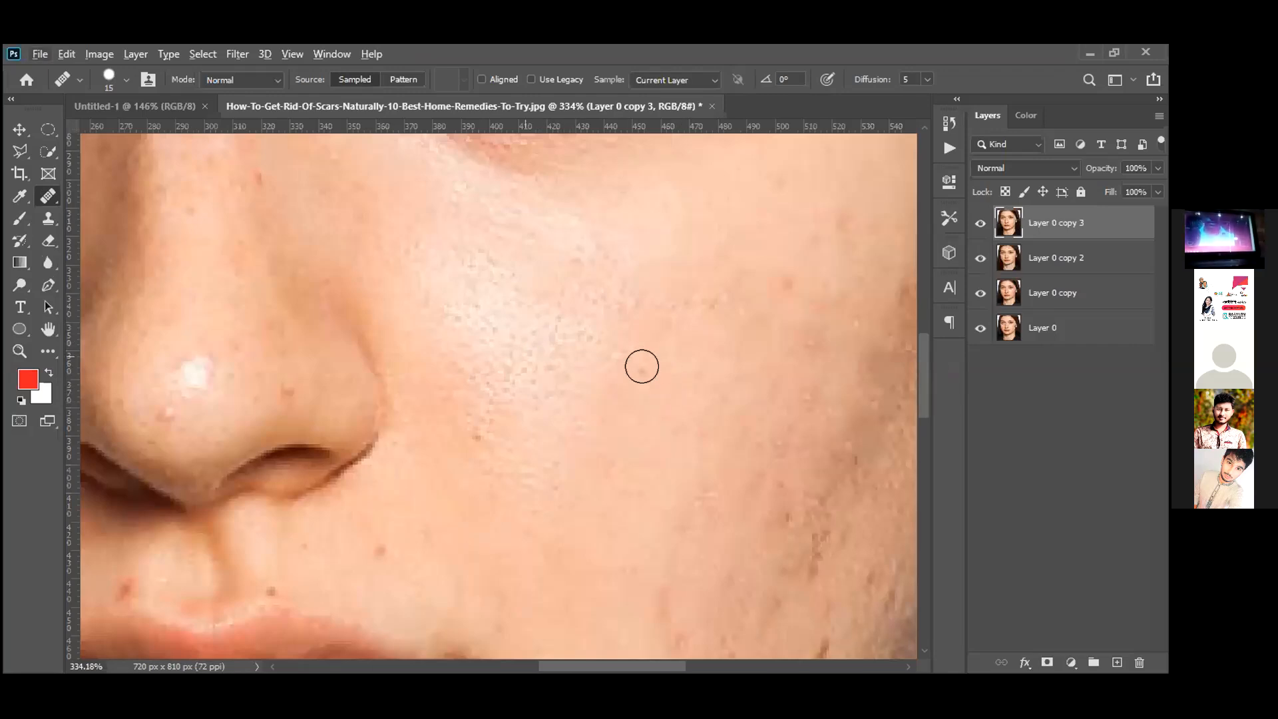
{"action": "left_click", "coordinate": [884, 547]}
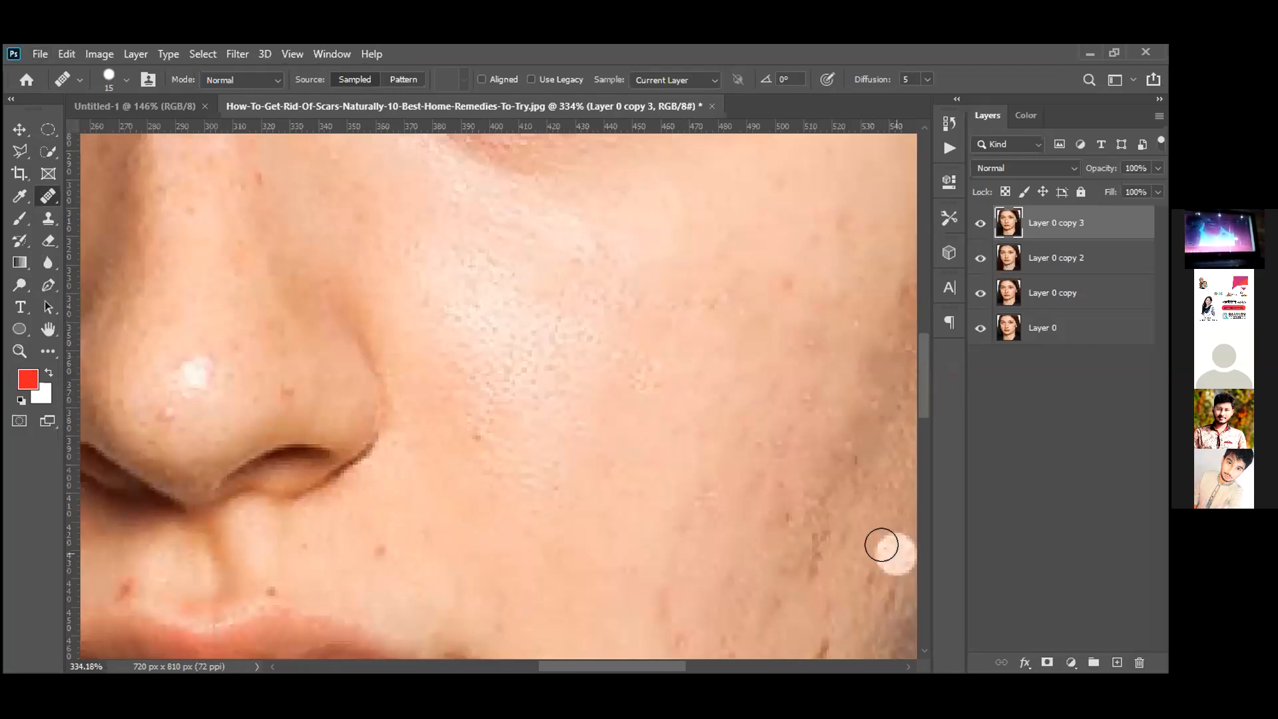
{"action": "left_click", "coordinate": [842, 529]}
{"action": "left_click", "coordinate": [825, 514]}
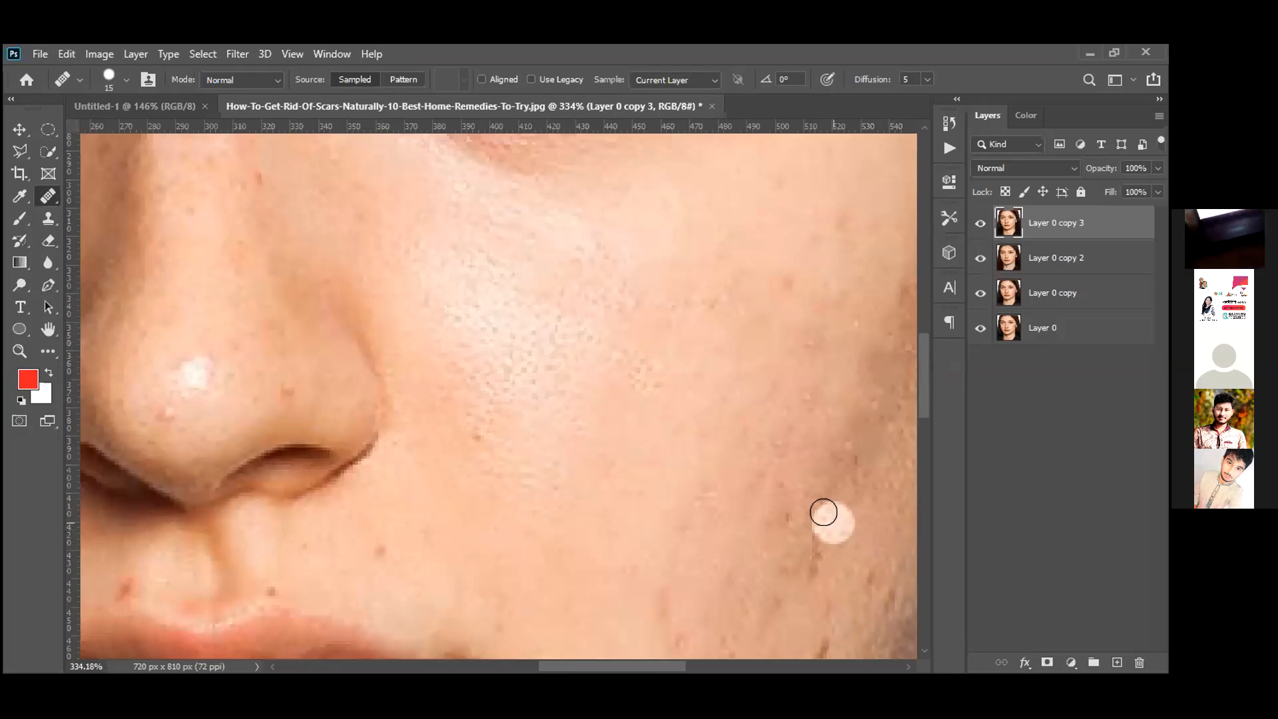
Switch back to the Spot Healing Brush at size 10 for the unretouched cheek on the other side of the face
{"action": "scroll", "coordinate": [829, 520], "scroll_direction": "down", "scroll_amount": 5}
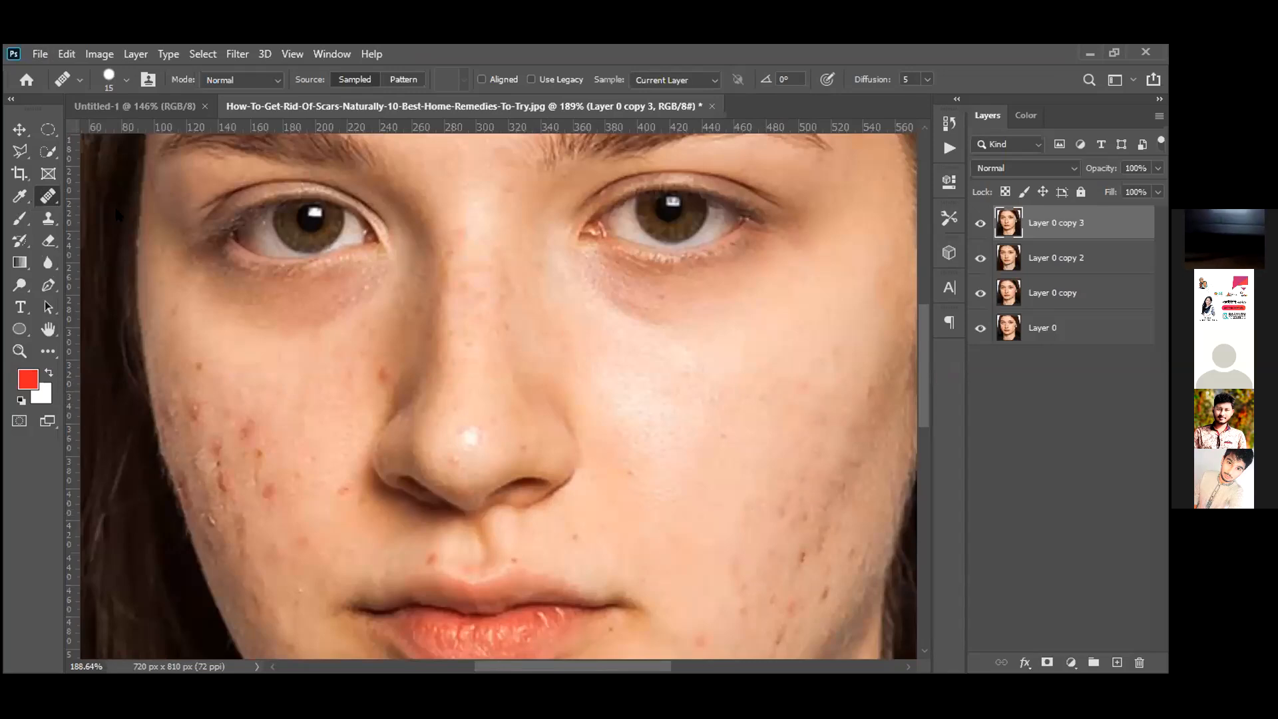
{"action": "right_click", "coordinate": [48, 196]}
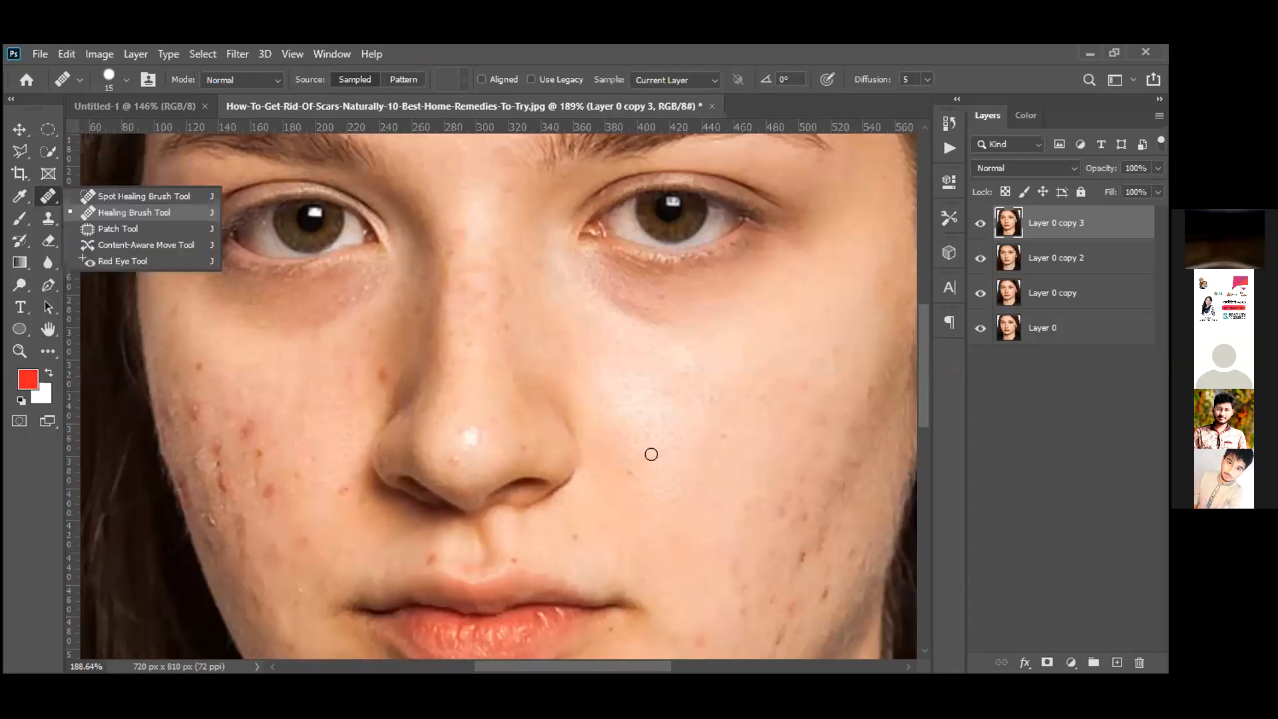
{"action": "left_click_drag", "start_coordinate": [590, 401], "coordinate": [623, 412]}
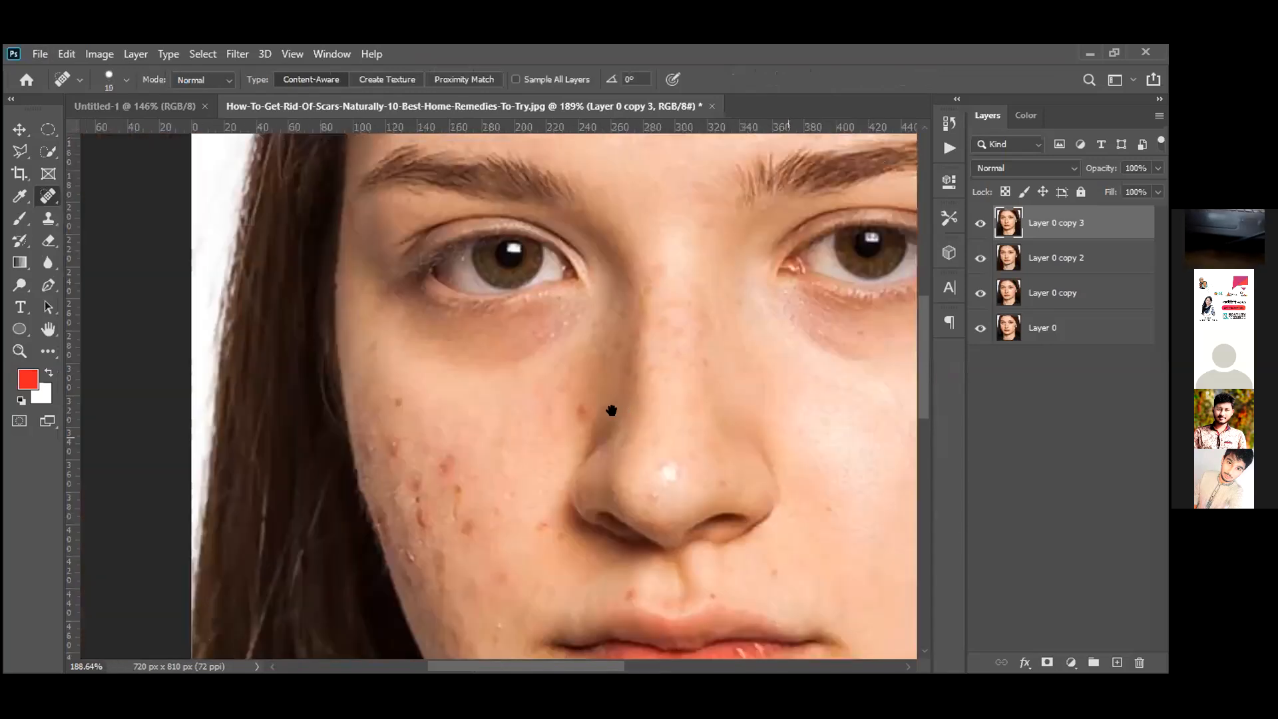
{"action": "key", "text": "bracketleft"}
{"action": "key", "text": "bracketleft"}
{"action": "left_click", "coordinate": [611, 410]}
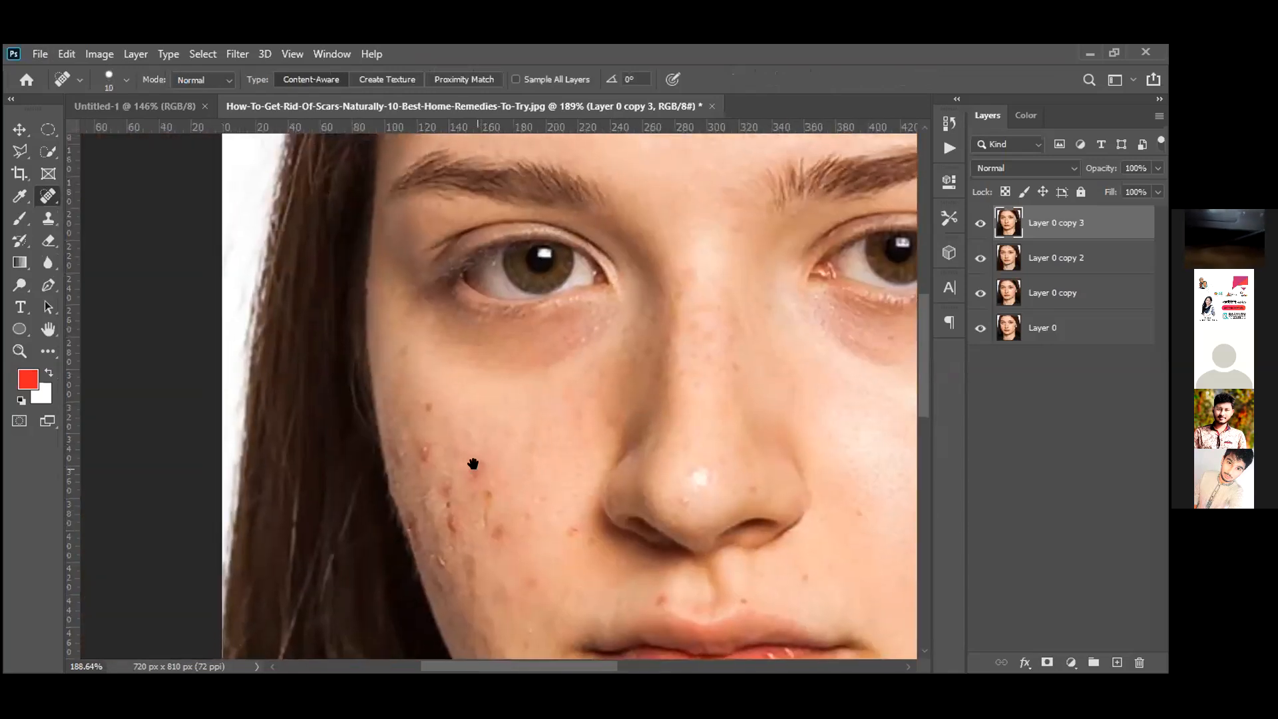
Delete Layer 0 copy 3 and undo the deletion
{"action": "key", "text": "Delete"}
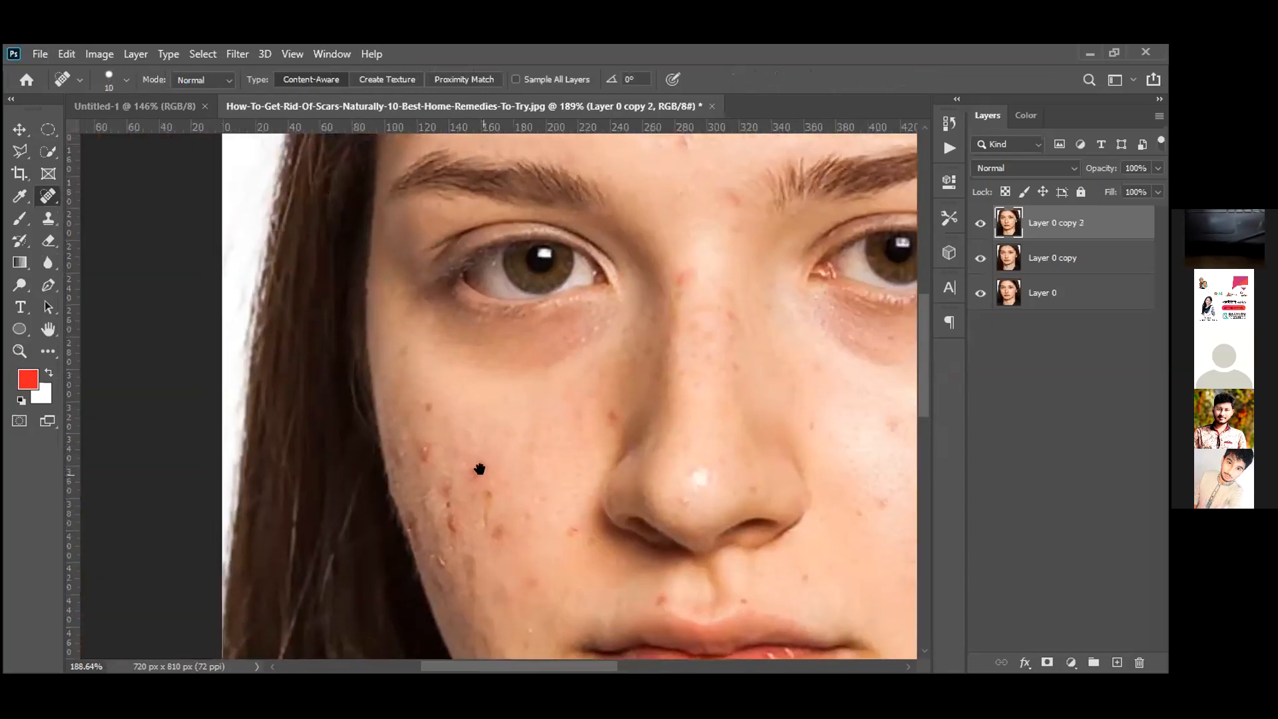
{"action": "key", "text": "ctrl+j"}
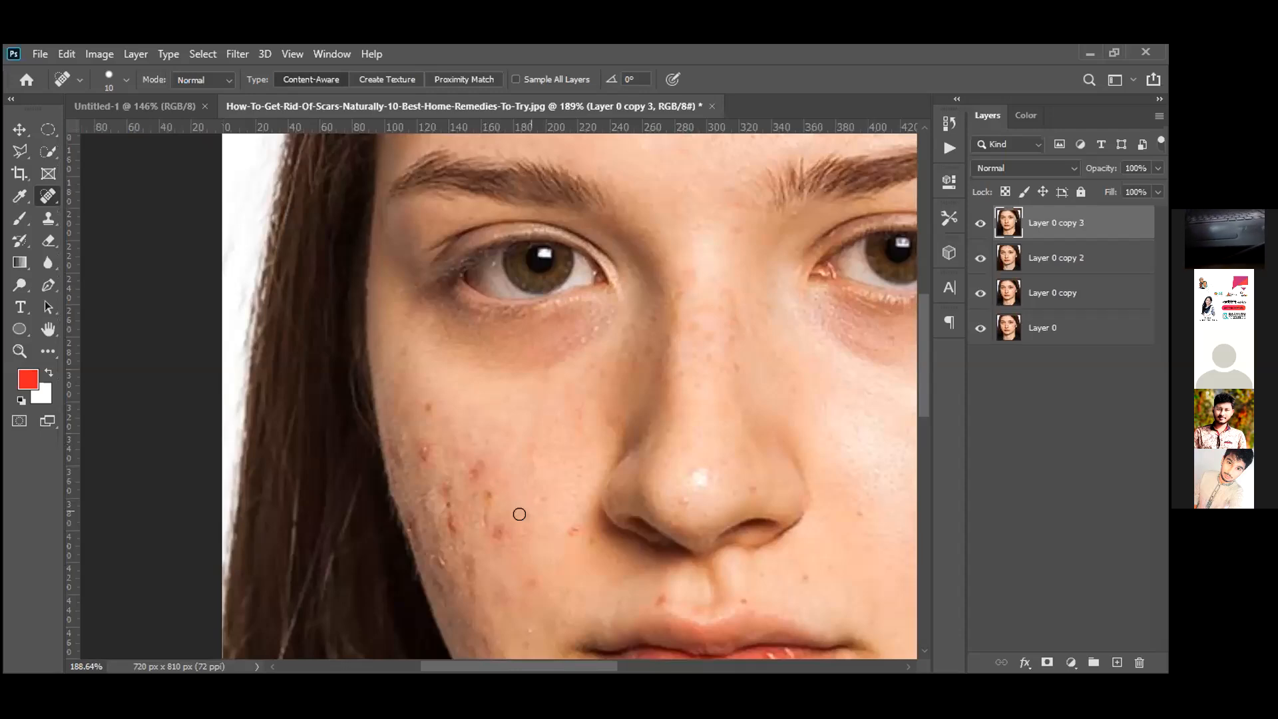
Set the brush size to 20 and heal the red spots and scars in the middle of the unretouched cheek
{"action": "key", "text": "bracketright"}
{"action": "key", "text": "bracketright"}
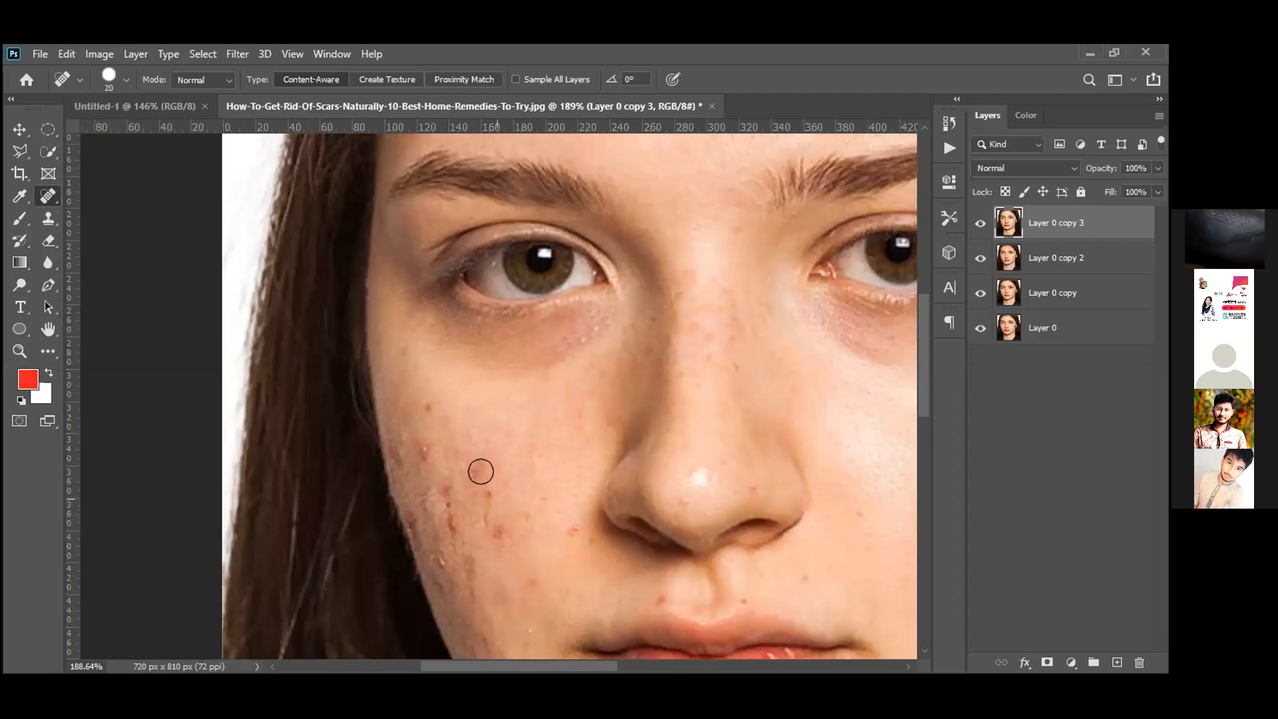
{"action": "left_click", "coordinate": [478, 471]}
{"action": "left_click", "coordinate": [491, 505]}
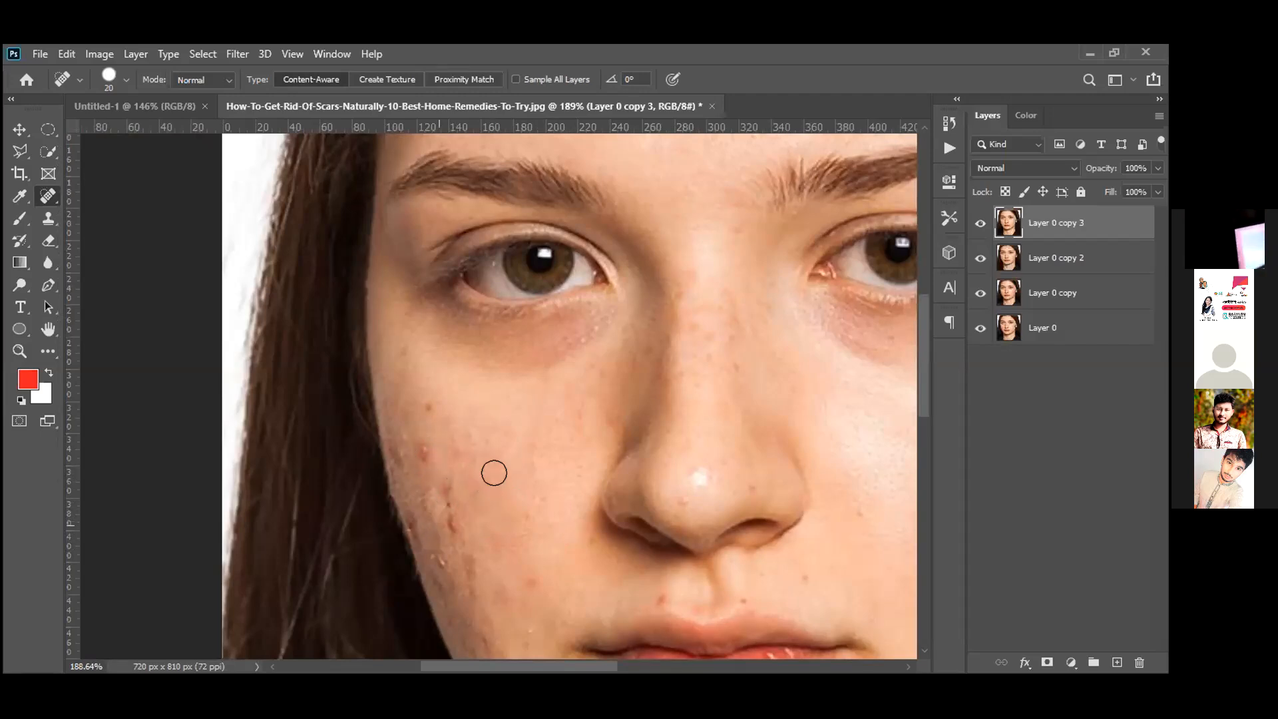
{"action": "left_click", "coordinate": [454, 514]}
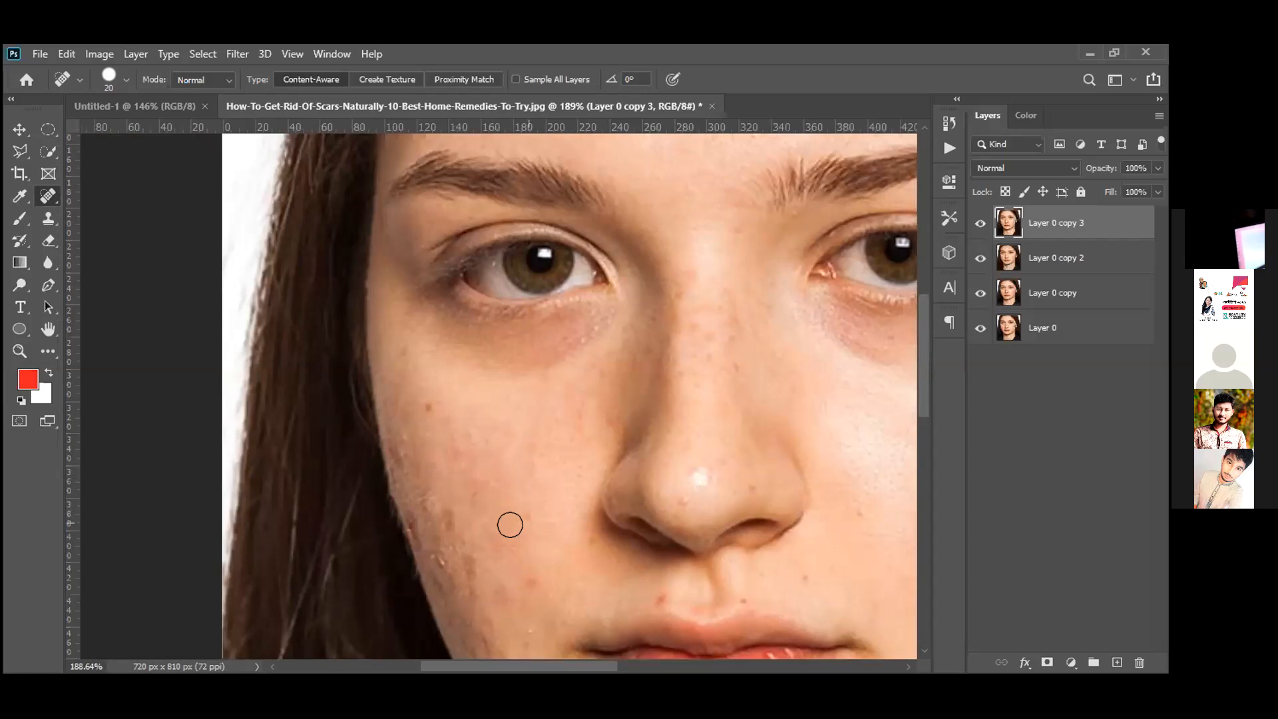
Heal the remaining marks and scars along the cheek's outer edge and lower cheek with the Spot Healing Brush, finishing at brush size 8
{"action": "left_click", "coordinate": [446, 514]}
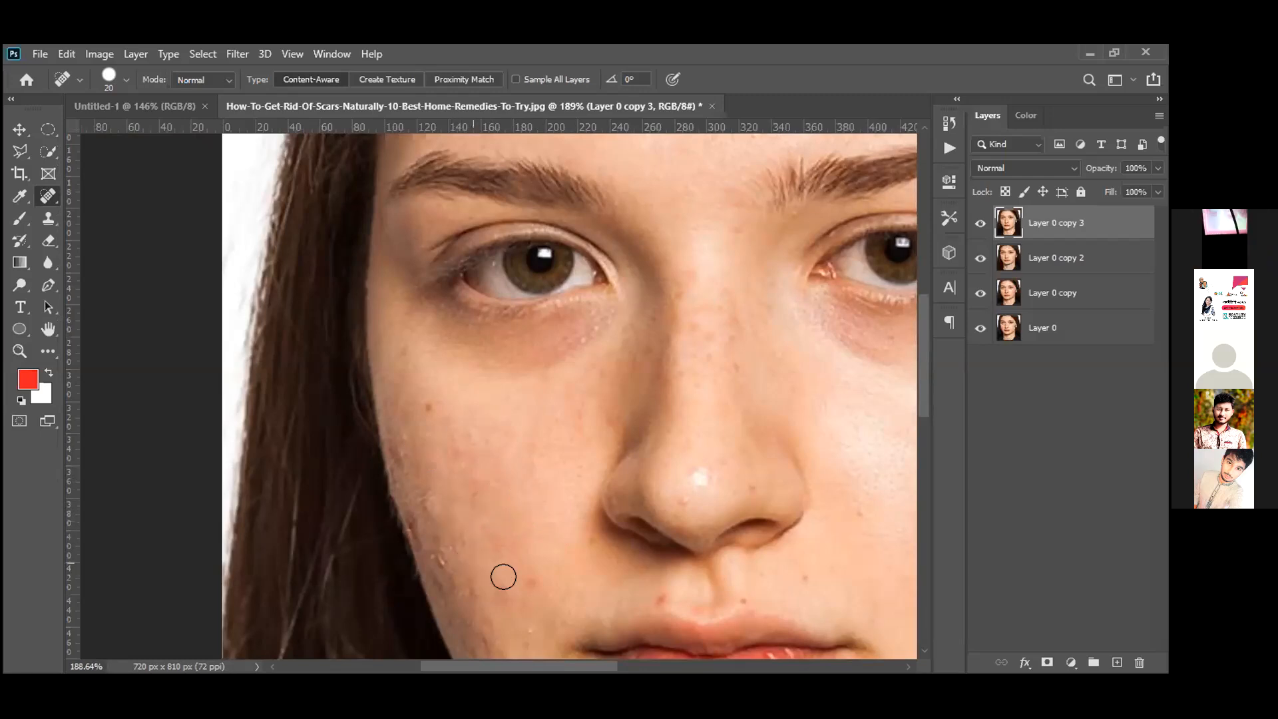
{"action": "left_click", "coordinate": [573, 442]}
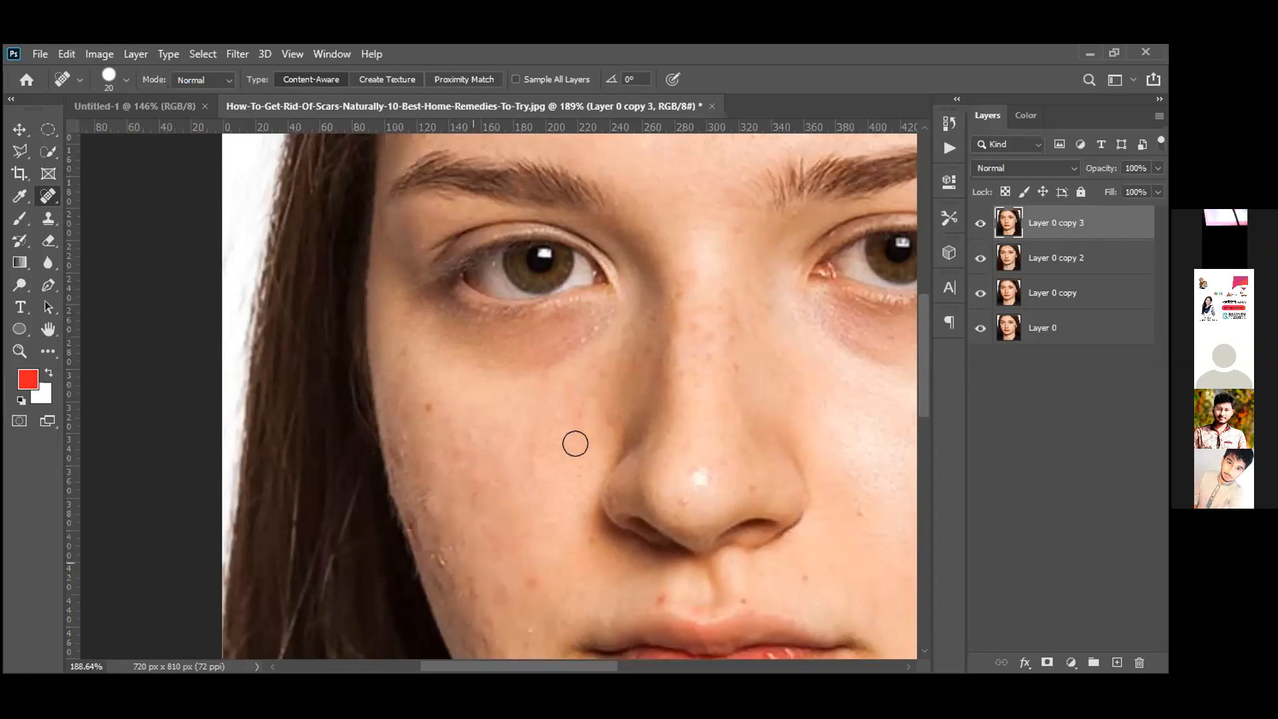
{"action": "left_click_drag", "start_coordinate": [568, 446], "coordinate": [634, 359]}
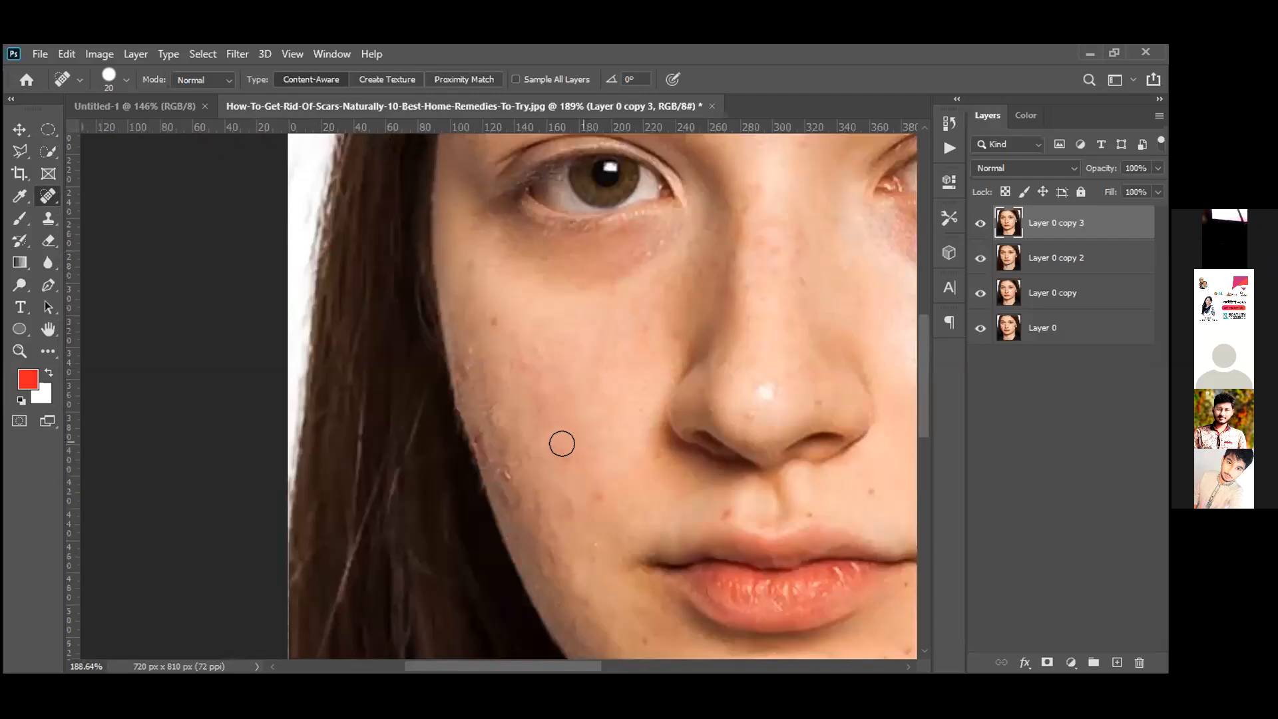
{"action": "left_click", "coordinate": [514, 471]}
{"action": "left_click", "coordinate": [543, 508]}
{"action": "key", "text": "bracketleft"}
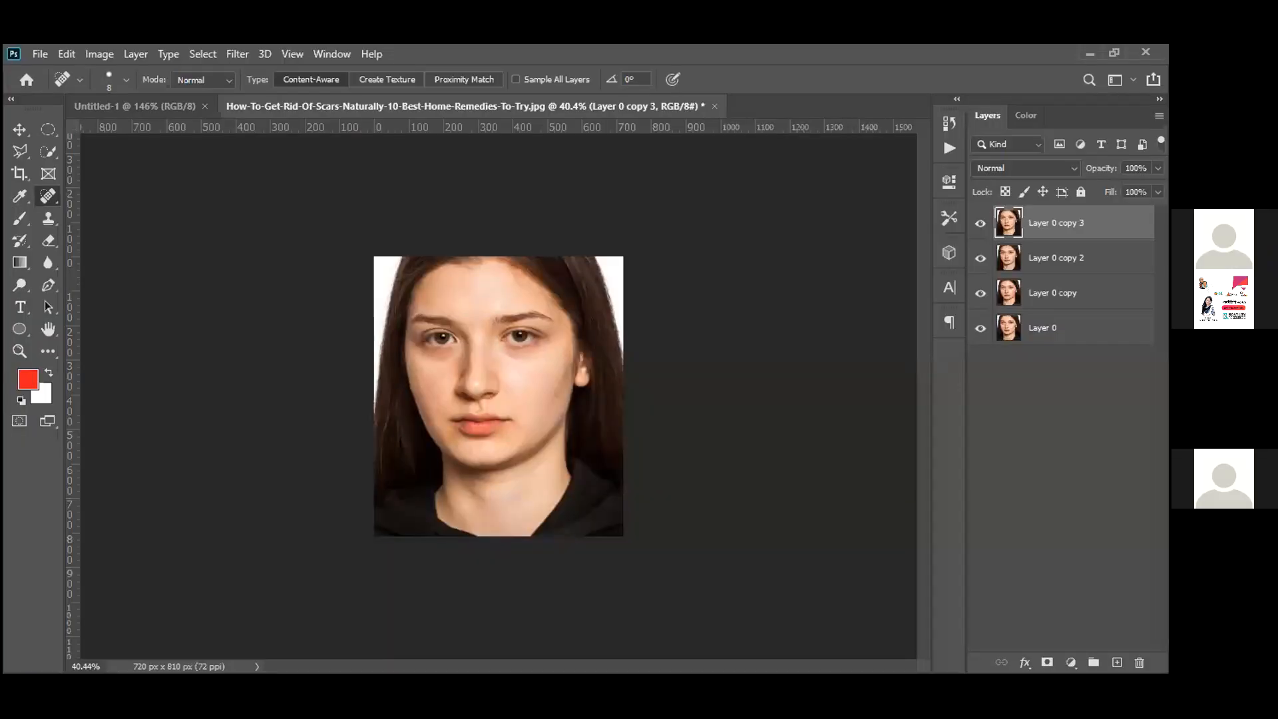
{"action": "left_click", "coordinate": [1102, 379]}
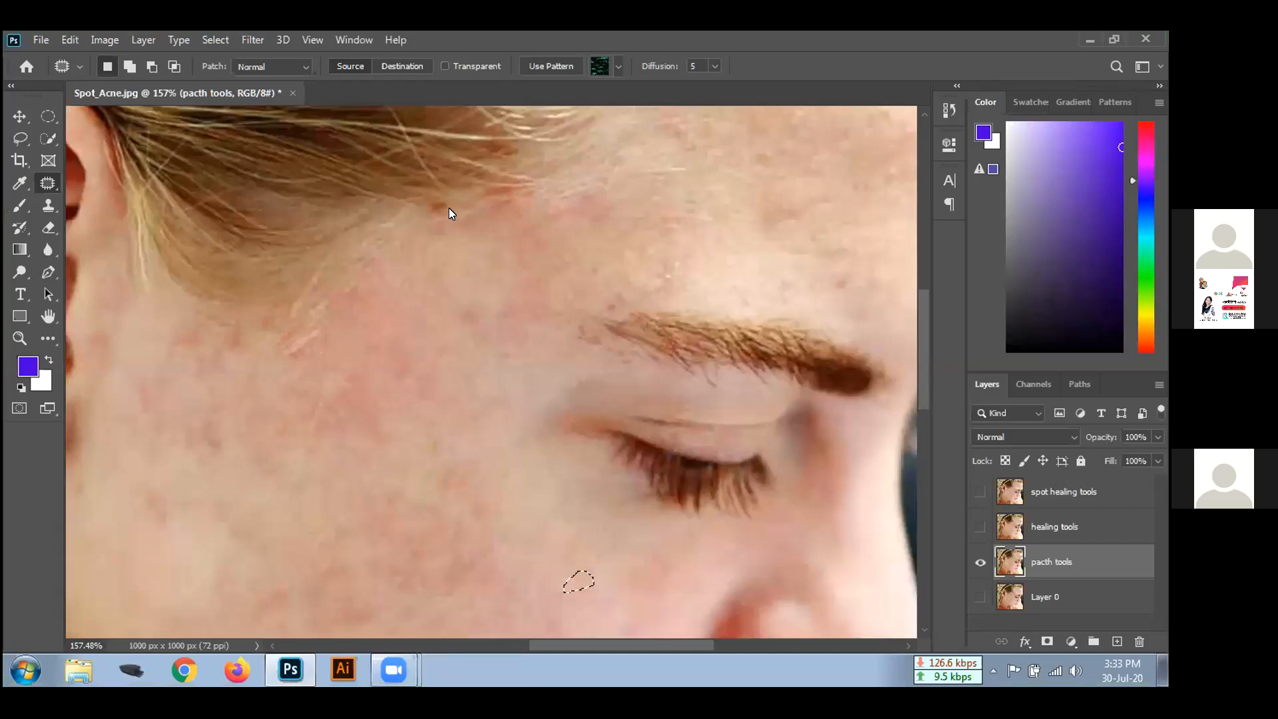
Outline the small mark at the hairline with the Patch tool and check the retouched cheek, mouth and chin
{"action": "mouse_move", "coordinate": [449, 207]}
{"action": "left_mouse_down"}
{"action": "mouse_move", "coordinate": [426, 209]}
{"action": "mouse_move", "coordinate": [445, 203]}
{"action": "left_mouse_up"}
{"action": "scroll", "coordinate": [651, 259], "scroll_direction": "down", "scroll_amount": 5}
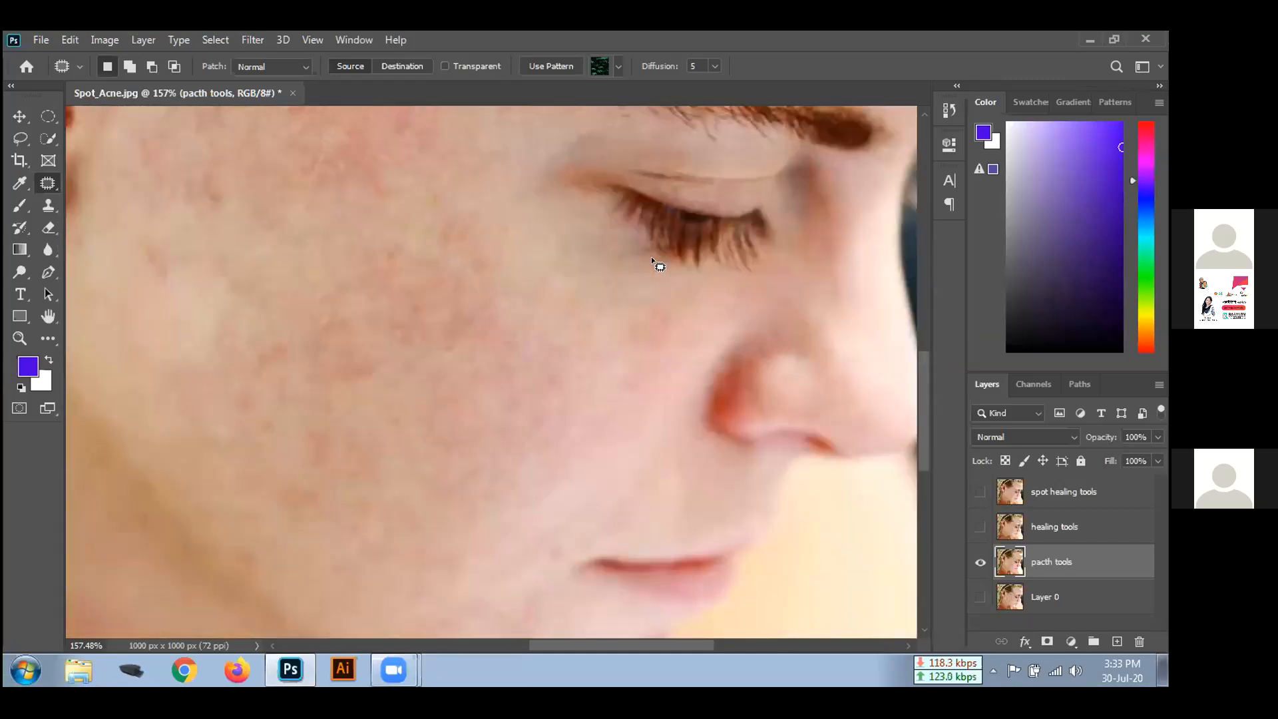
{"action": "scroll", "coordinate": [651, 258], "scroll_direction": "down", "scroll_amount": 3}
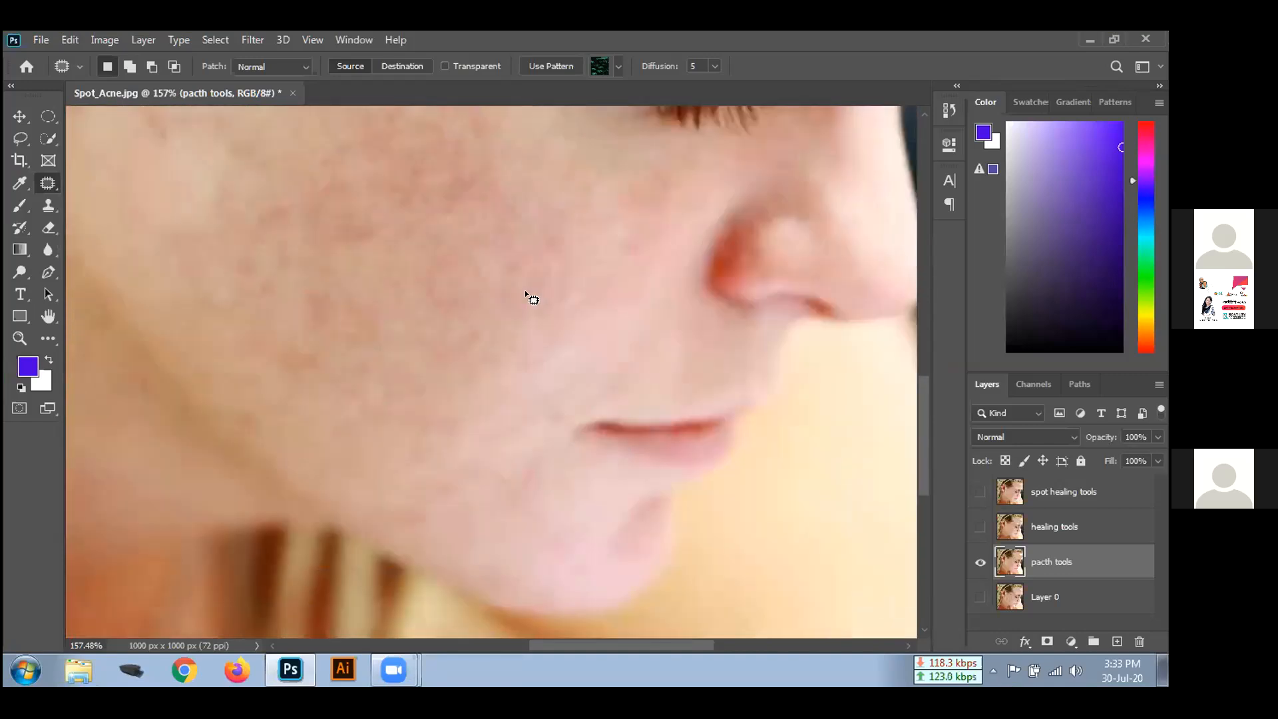
{"action": "scroll", "coordinate": [526, 293], "scroll_direction": "down", "scroll_amount": 2}
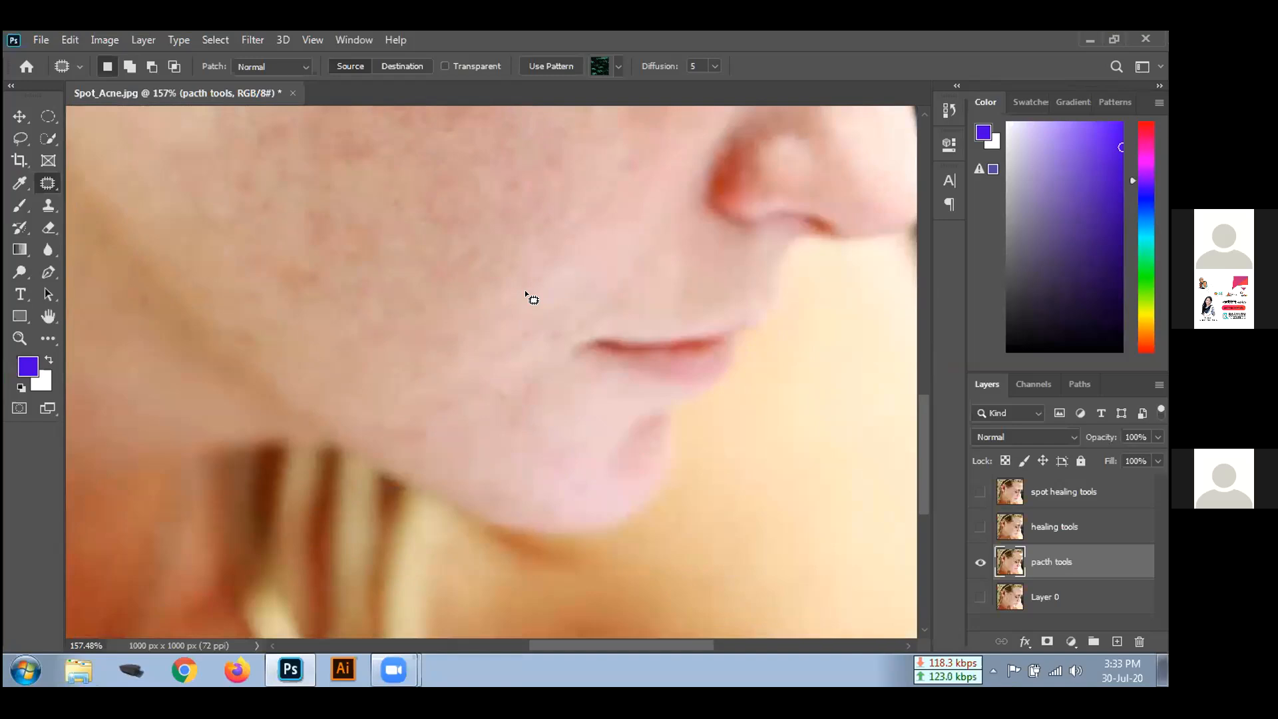
{"action": "scroll", "coordinate": [524, 291], "scroll_direction": "down", "scroll_amount": 4}
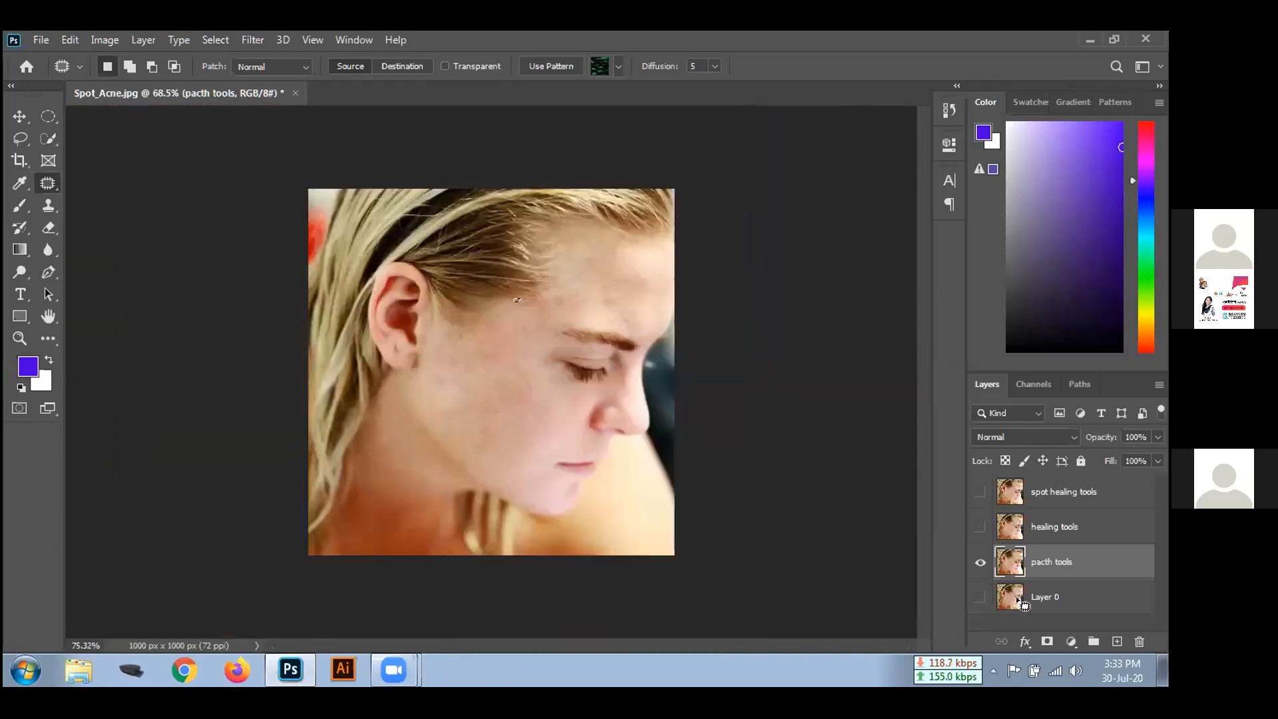
With the pacth tools layer hidden, duplicate Layer 0 as a layer named "awar tools" for the Content-Aware Move tool
{"action": "left_click", "coordinate": [980, 563]}
{"action": "key", "text": "ctrl+j"}
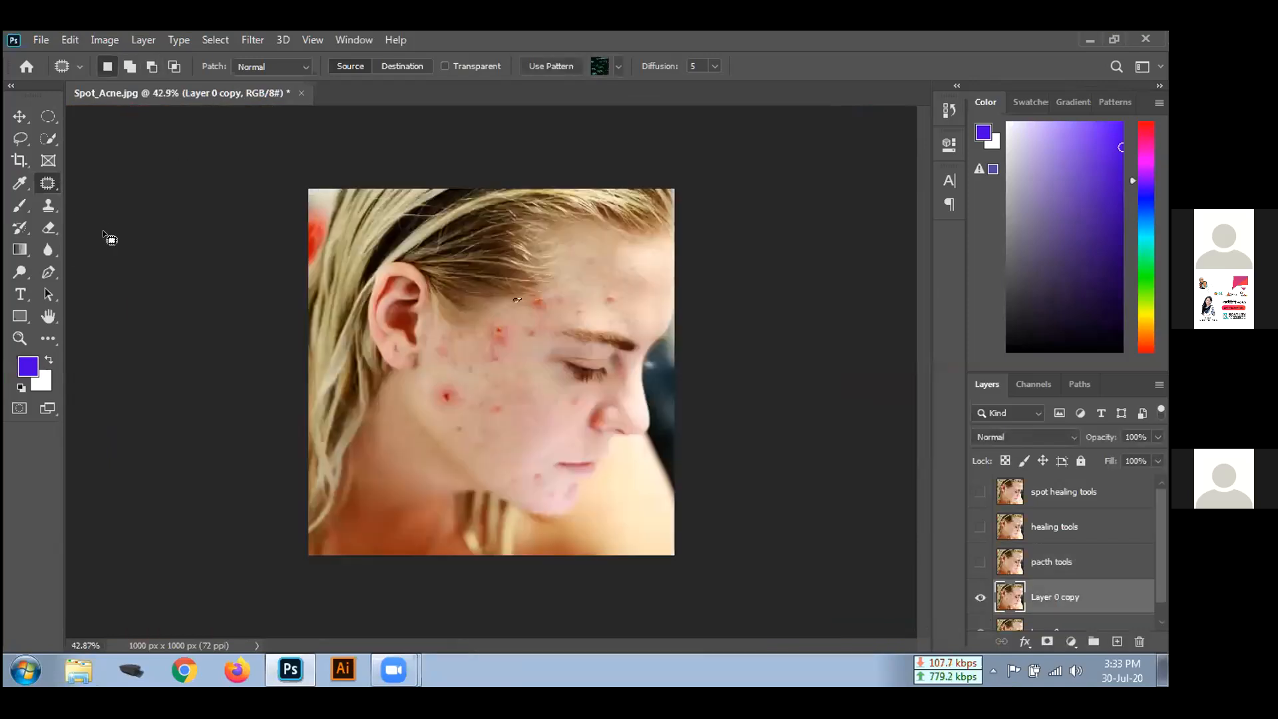
{"action": "right_click", "coordinate": [47, 183]}
{"action": "left_click", "coordinate": [107, 232]}
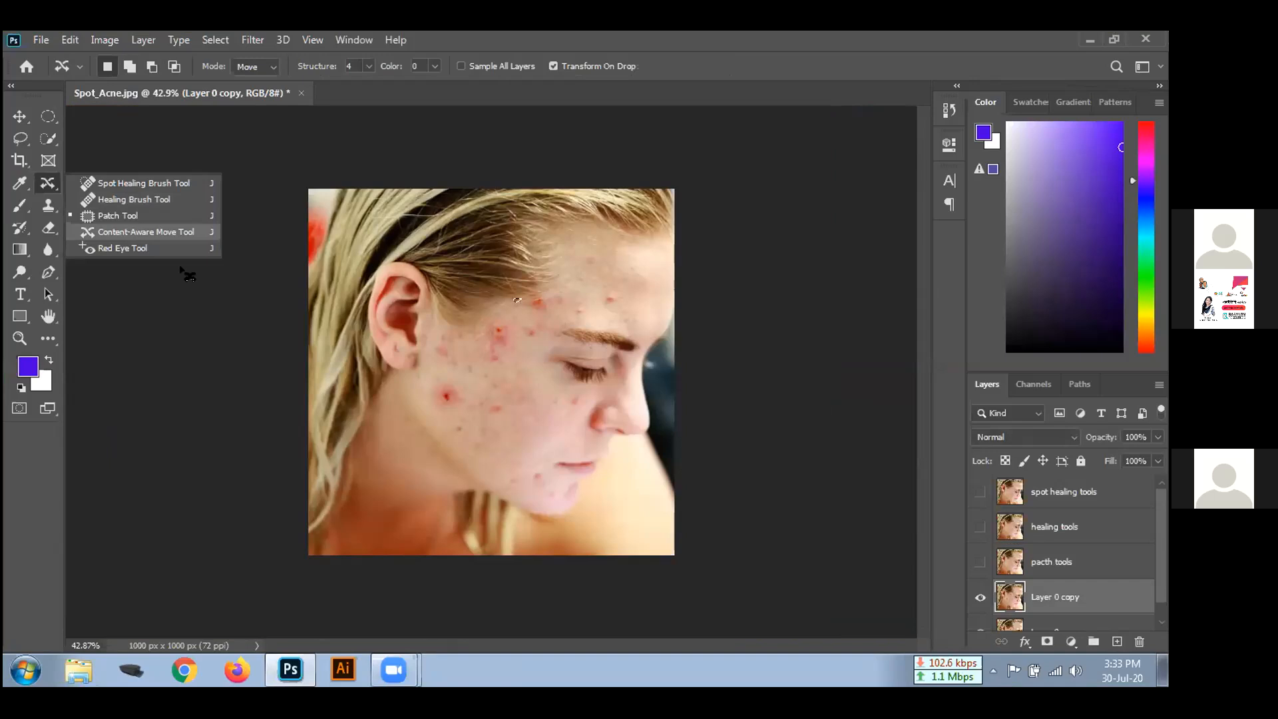
{"action": "double_click", "coordinate": [1061, 595]}
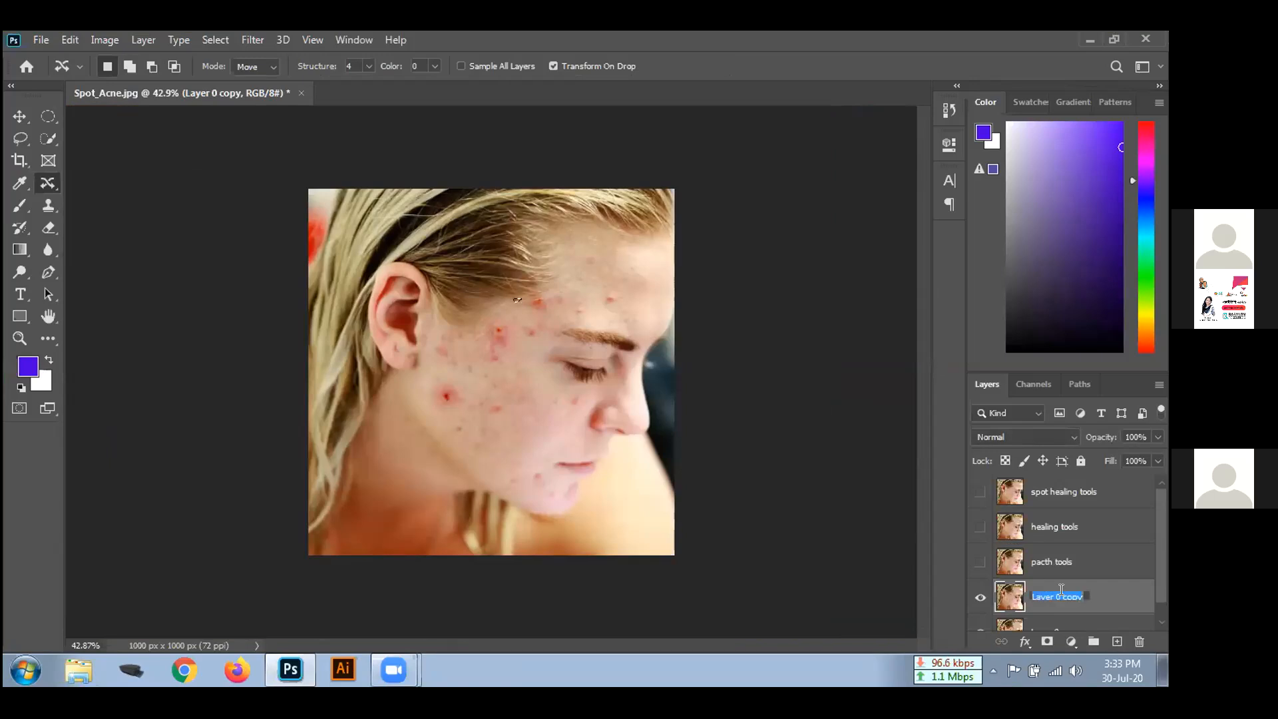
{"action": "type", "text": "awar tools"}
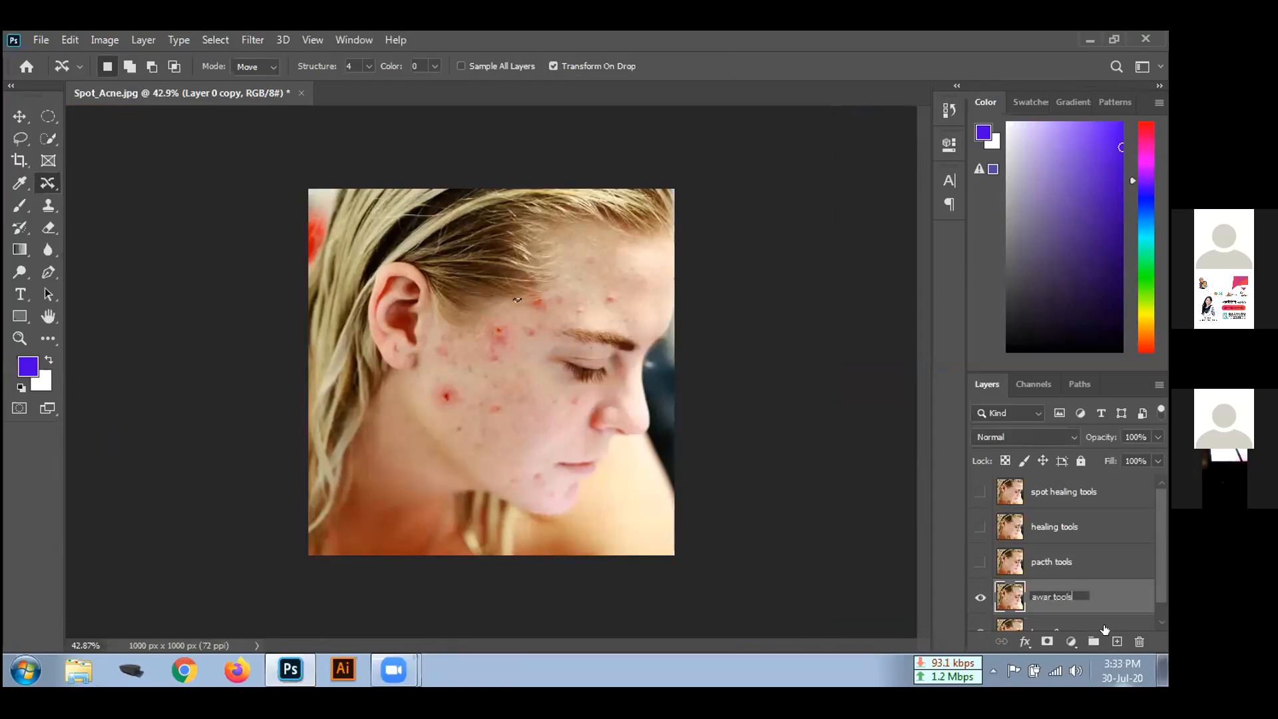
{"action": "key", "text": "Return"}
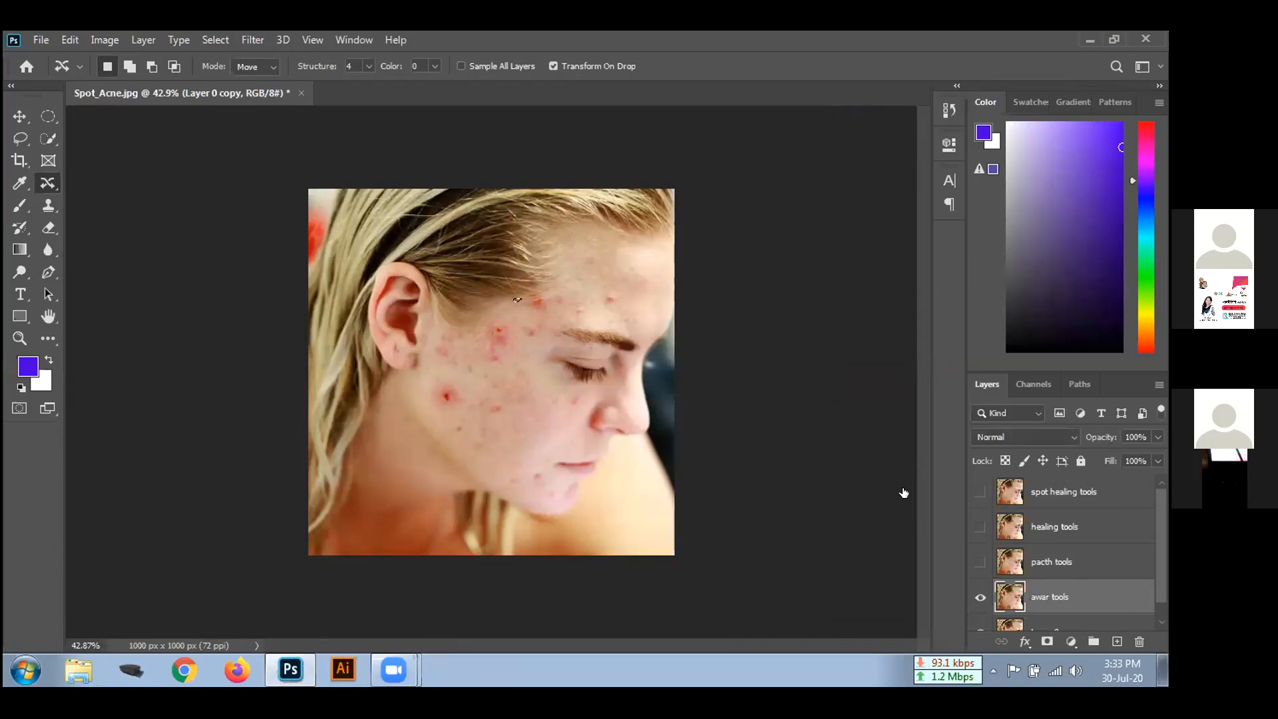
Outline the red forehead spot and relocate it with Content-Aware Move to the skin just above the inner end of the eyebrow
{"action": "scroll", "coordinate": [626, 306], "scroll_direction": "up", "scroll_amount": 5}
{"action": "left_click_drag", "start_coordinate": [684, 285], "coordinate": [720, 260]}
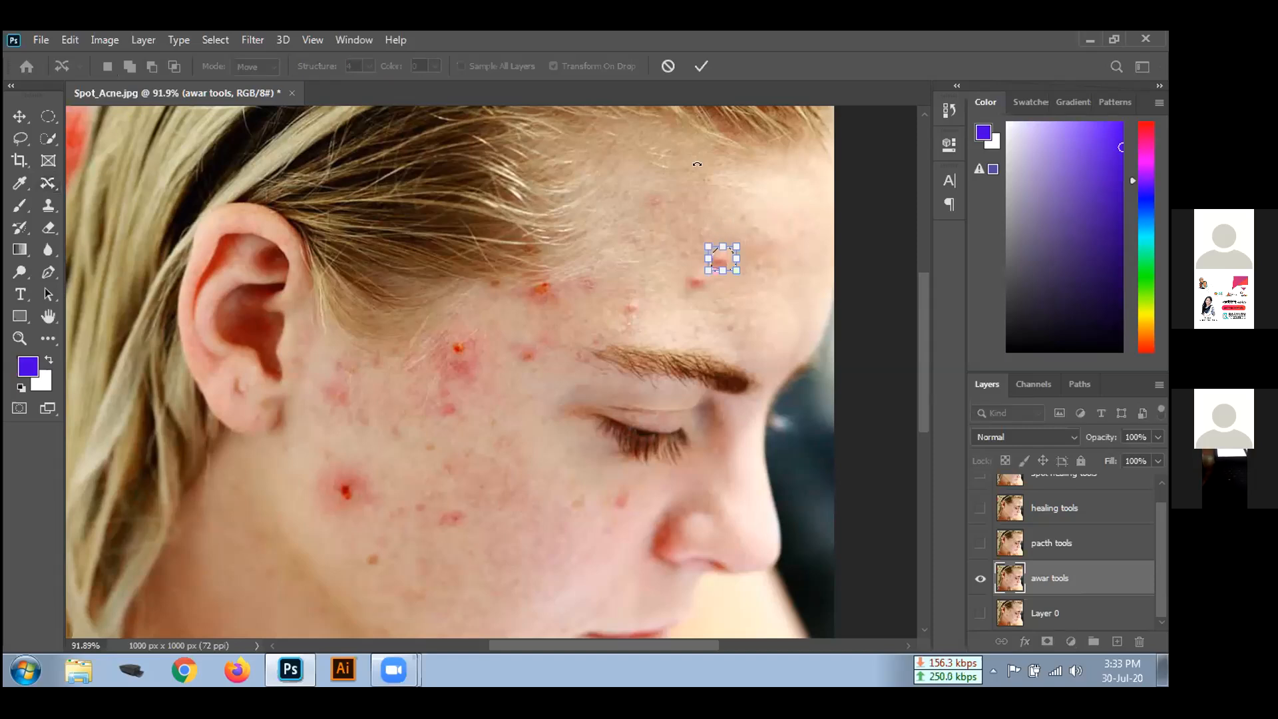
{"action": "key", "text": "Escape"}
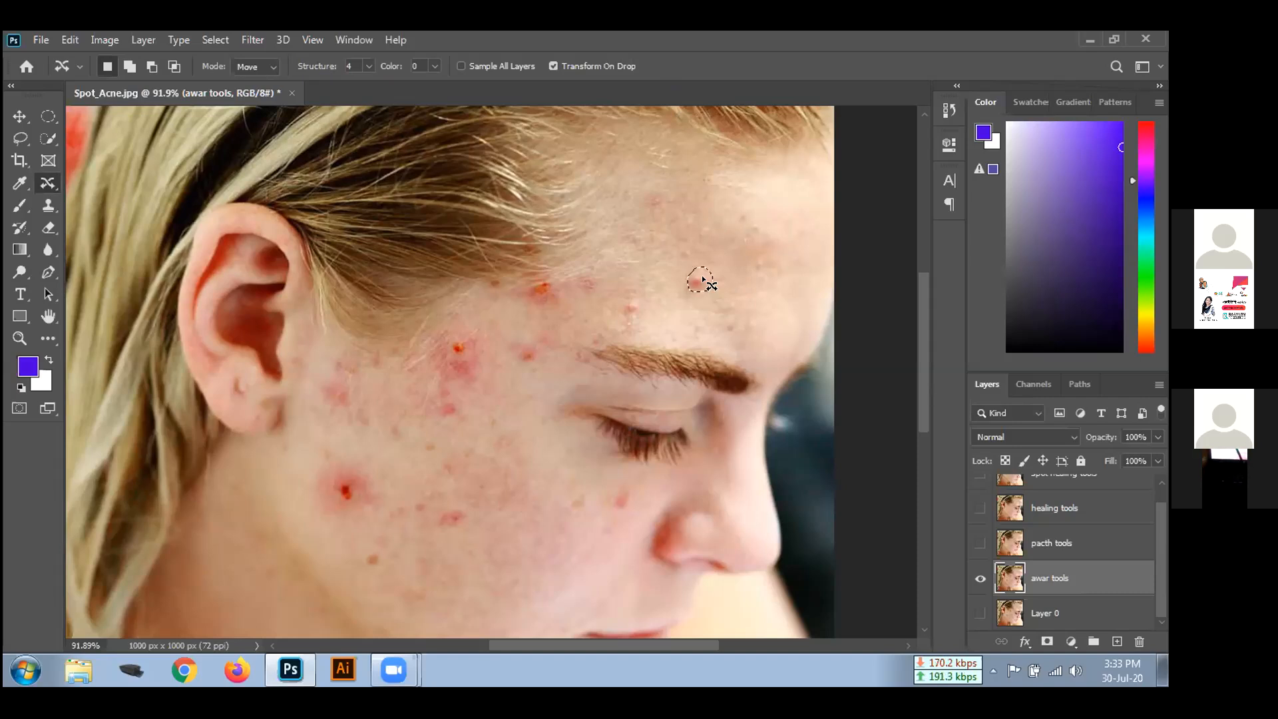
{"action": "key", "text": "alt"}
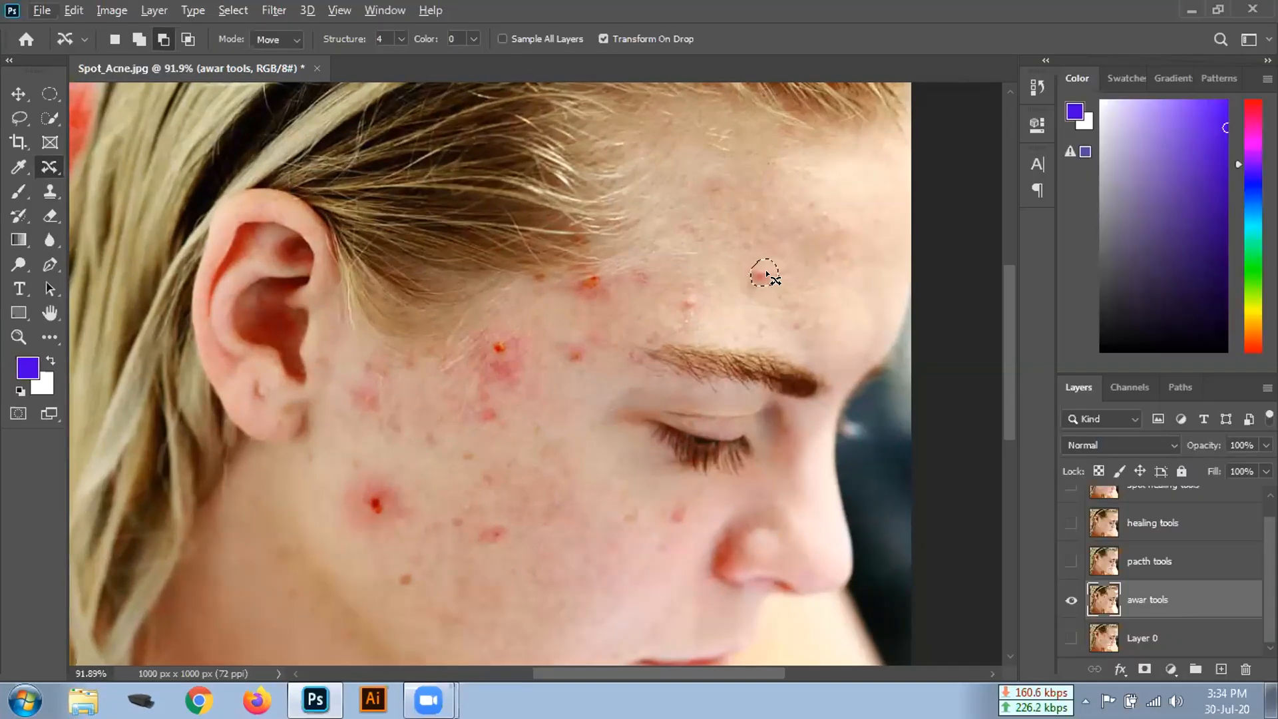
{"action": "left_click_drag", "start_coordinate": [700, 280], "coordinate": [808, 347]}
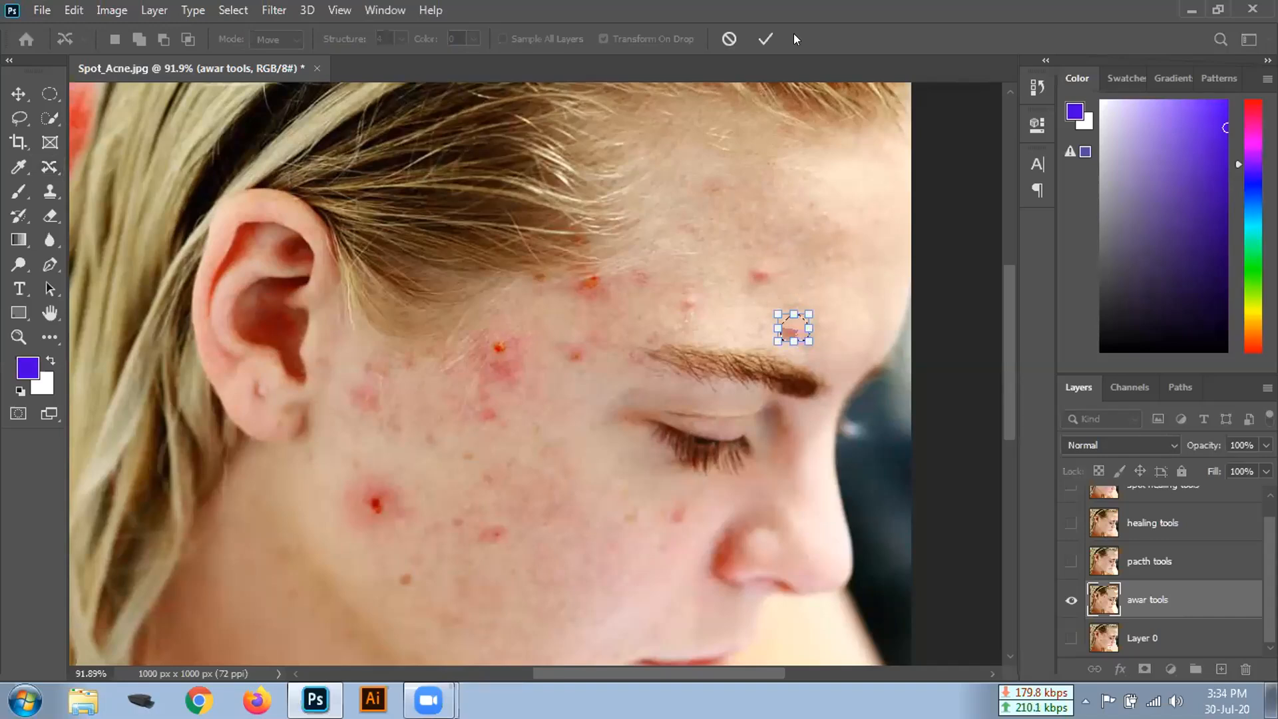
{"action": "key", "text": "Return"}
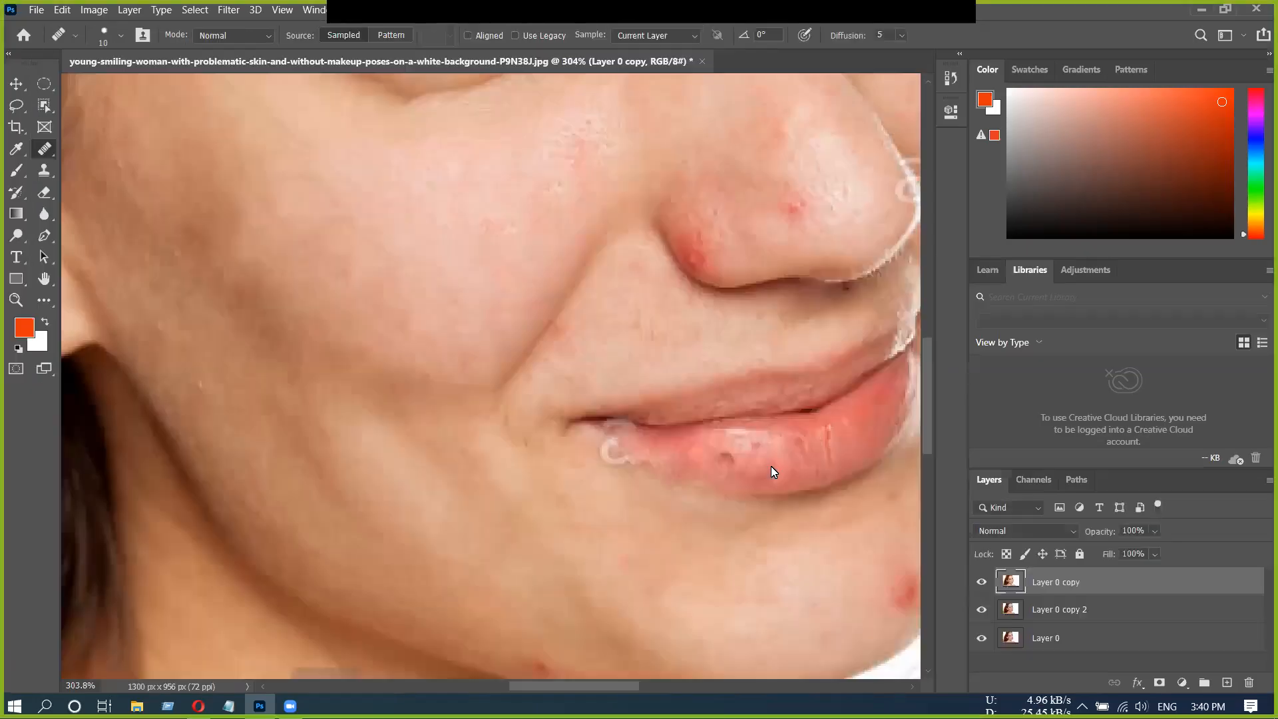
Heal the dark marks in the middle of the lower lip with the Healing Brush at size 10, comparing the last stroke by undoing and redoing it
{"action": "left_click", "coordinate": [826, 435]}
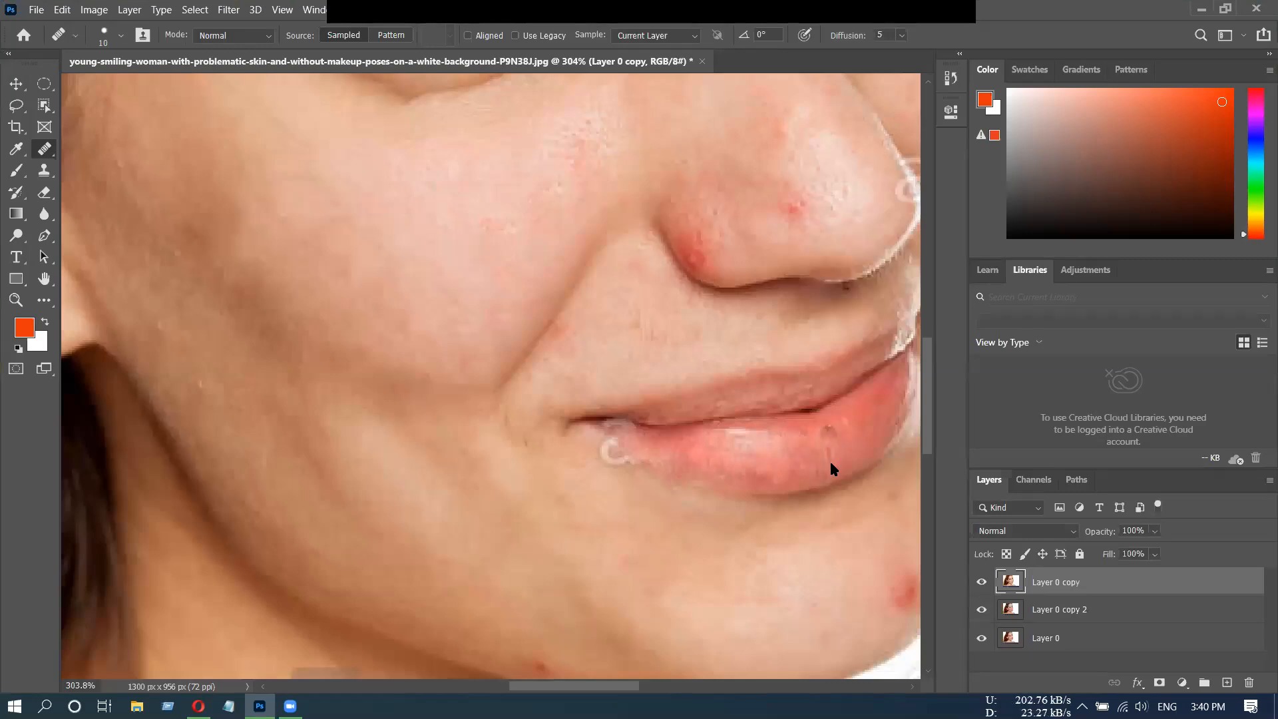
{"action": "left_click", "coordinate": [747, 476]}
{"action": "left_click", "coordinate": [805, 445]}
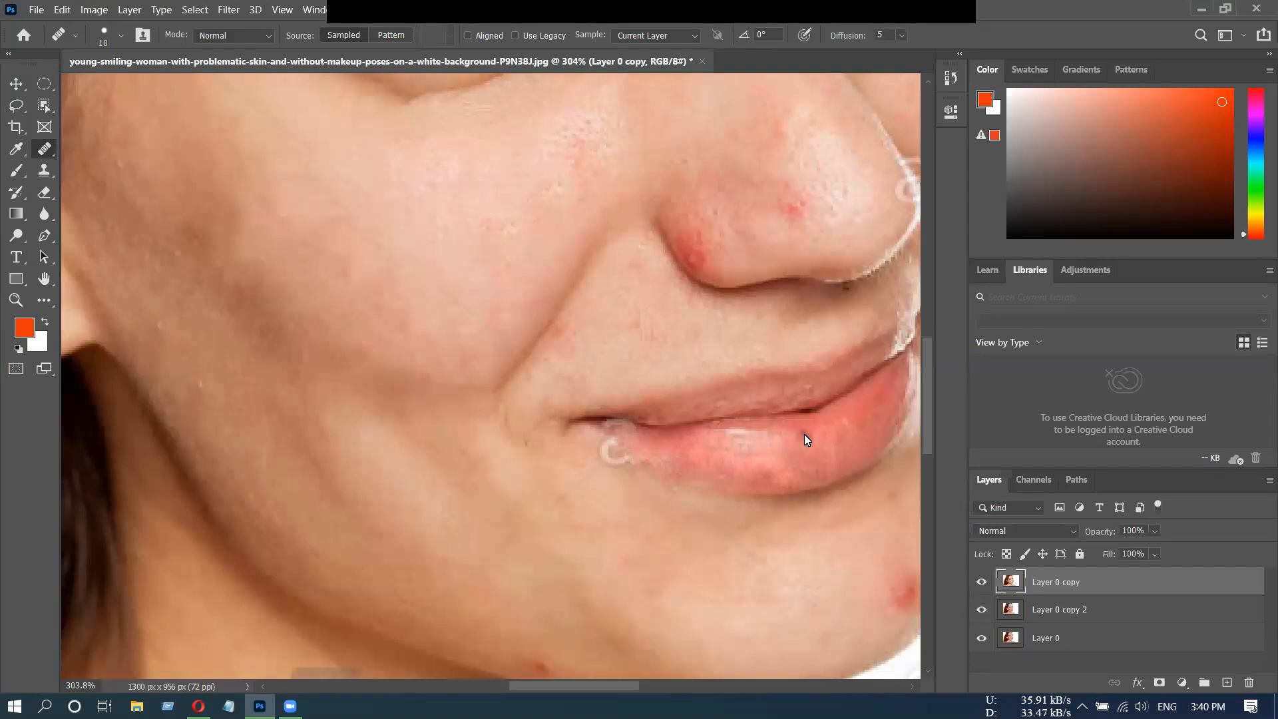
{"action": "key", "text": "ctrl+z"}
{"action": "key", "text": "ctrl+shift+z"}
Heal the remaining marks on the lower lip near its lower edge and toward the mouth corner
{"action": "left_click", "coordinate": [765, 470]}
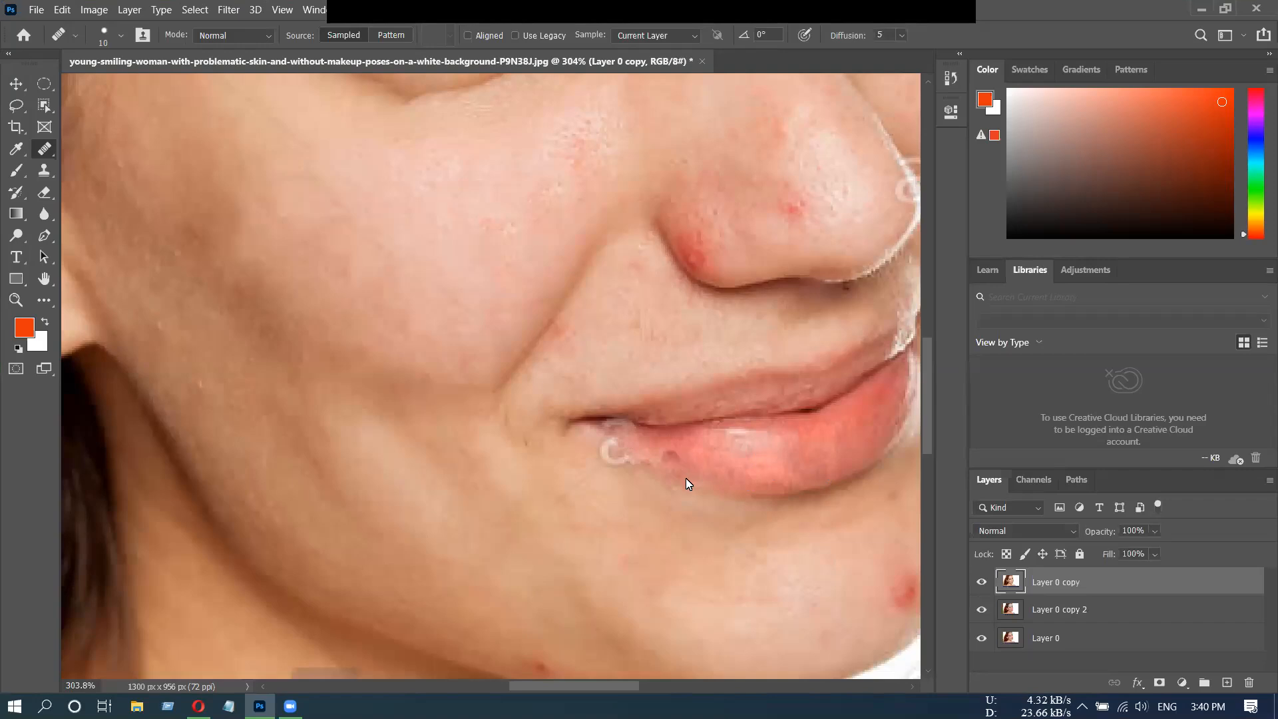
{"action": "left_click", "coordinate": [672, 452]}
{"action": "left_click", "coordinate": [653, 432]}
{"action": "left_click", "coordinate": [771, 490]}
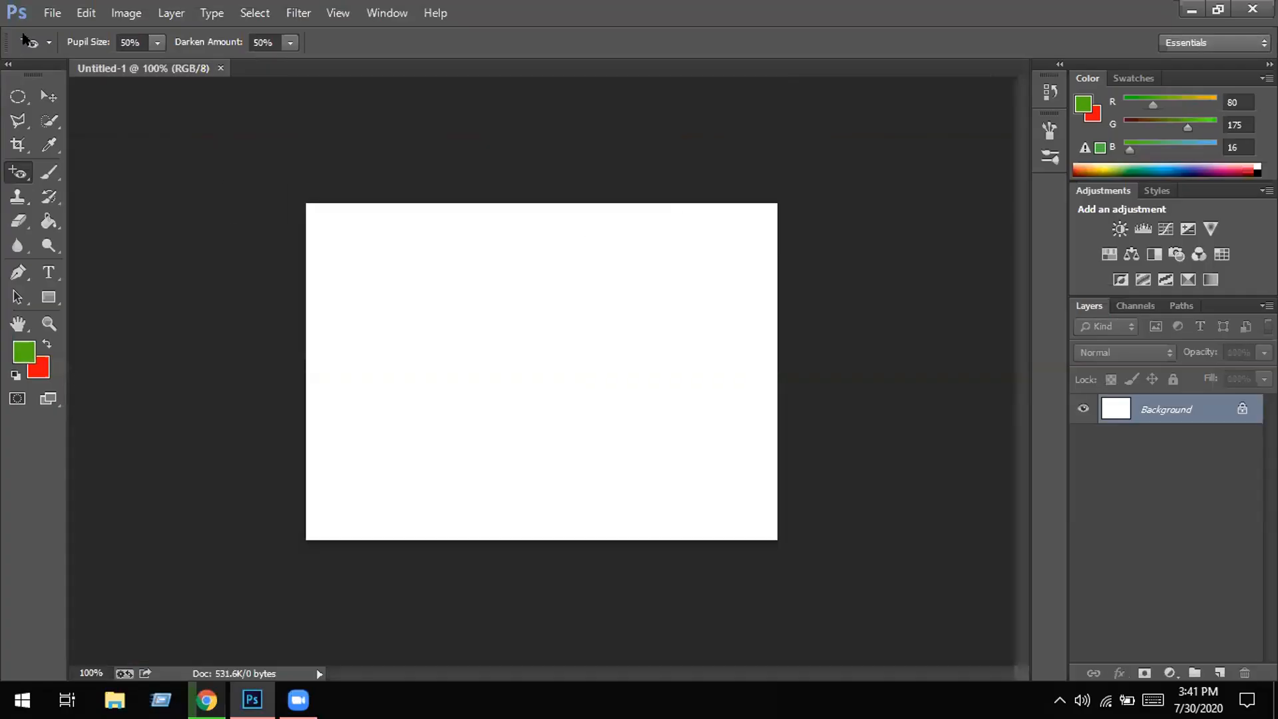
Open the image age-spot-or-liver-spot-on-the-face-br-image-credit-dermnet-new-zealand-br.jpg from the Desktop
{"action": "left_click", "coordinate": [49, 13]}
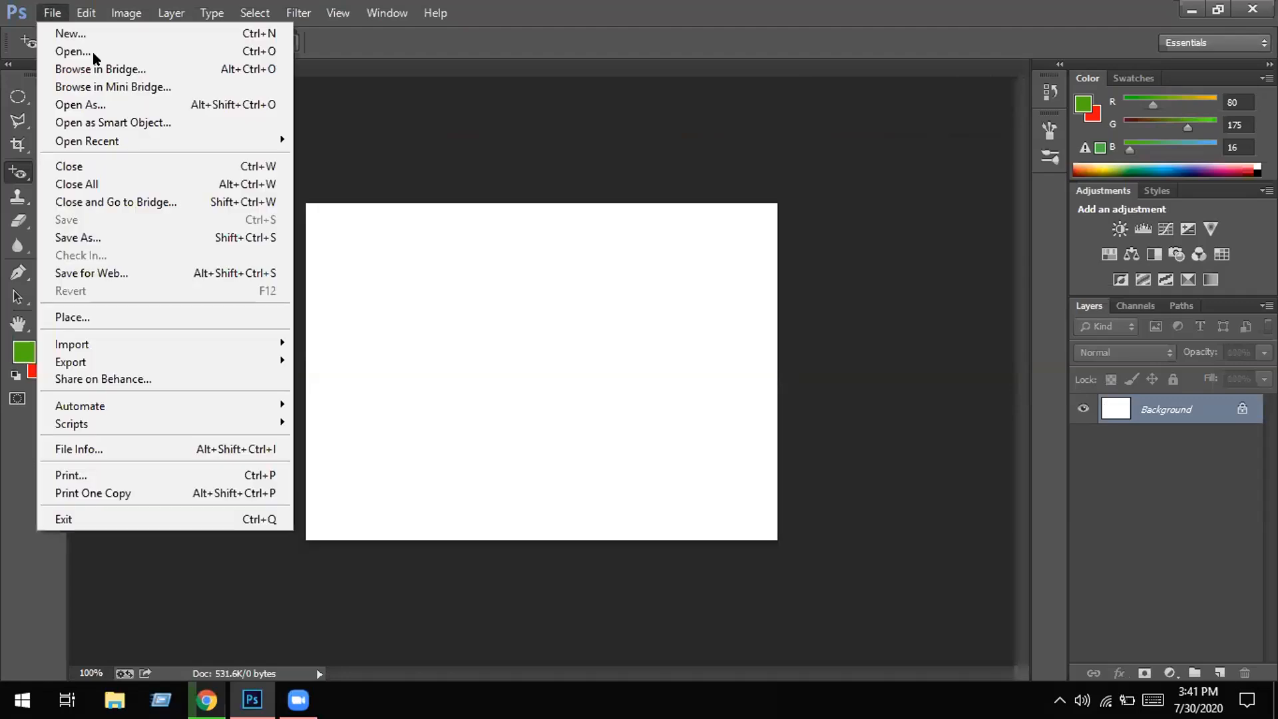
{"action": "left_click", "coordinate": [89, 50]}
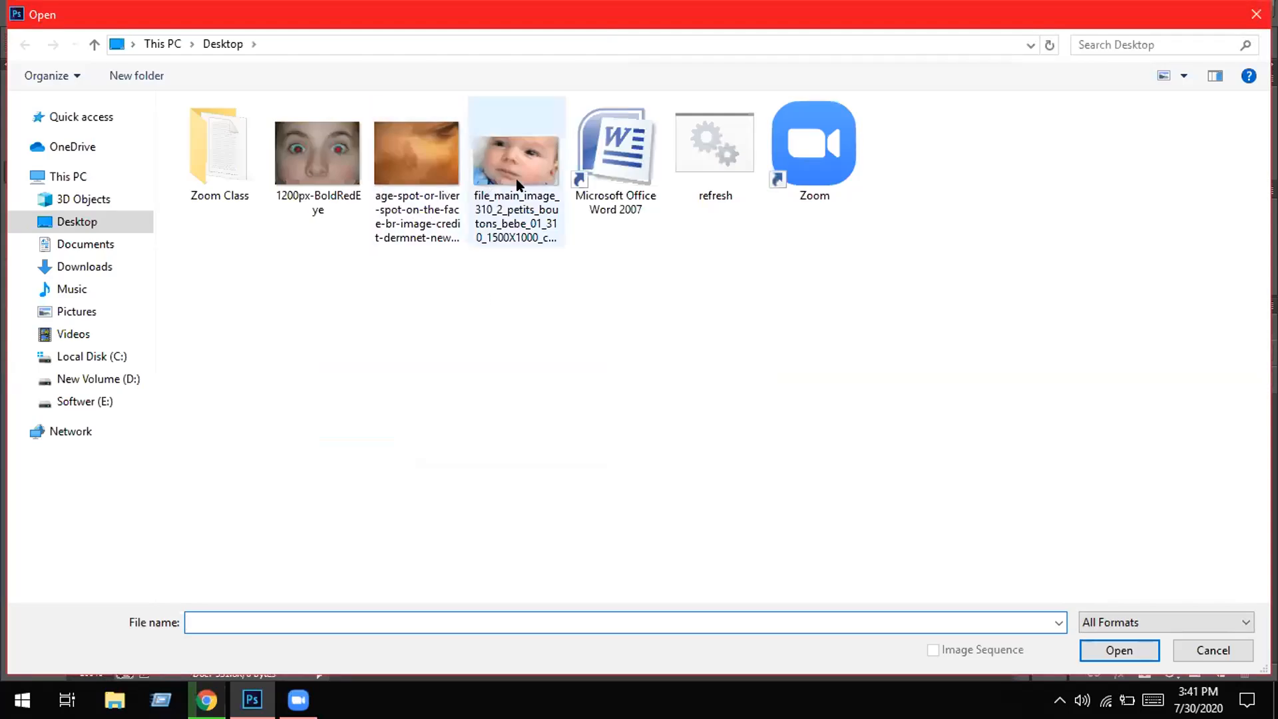
{"action": "left_click", "coordinate": [517, 183]}
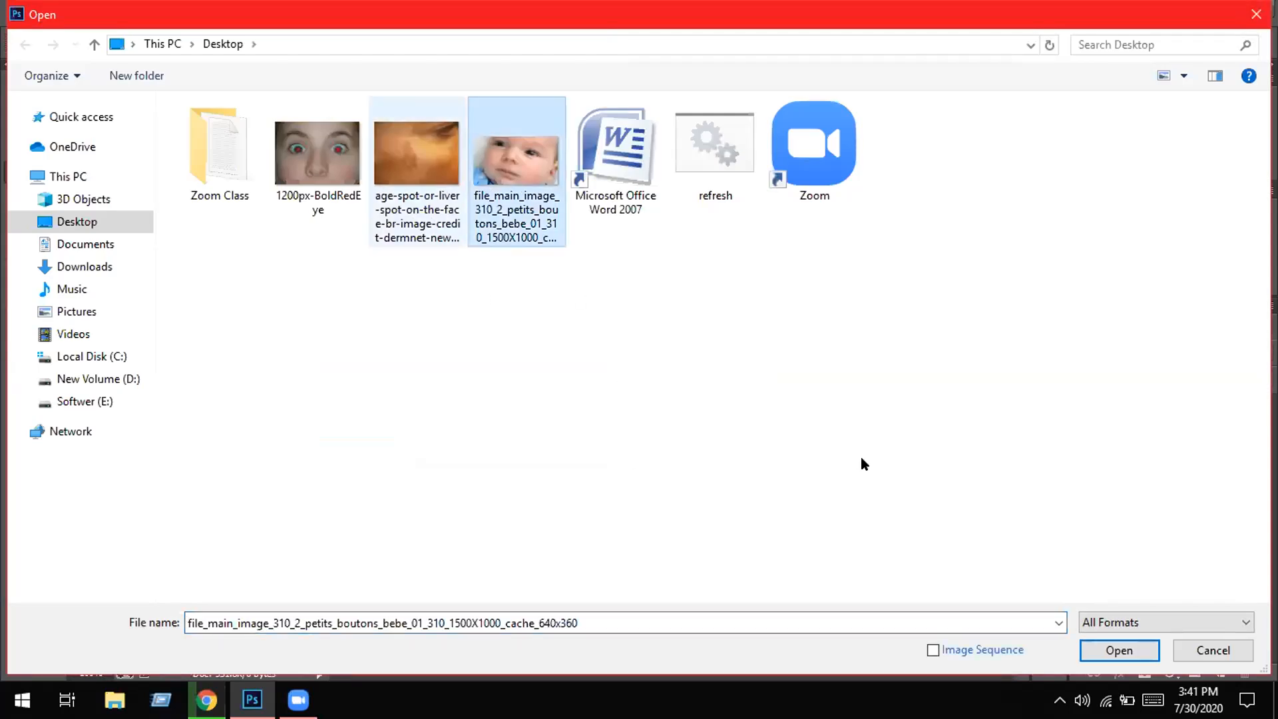
{"action": "key", "text": "Left"}
{"action": "left_click", "coordinate": [1096, 647]}
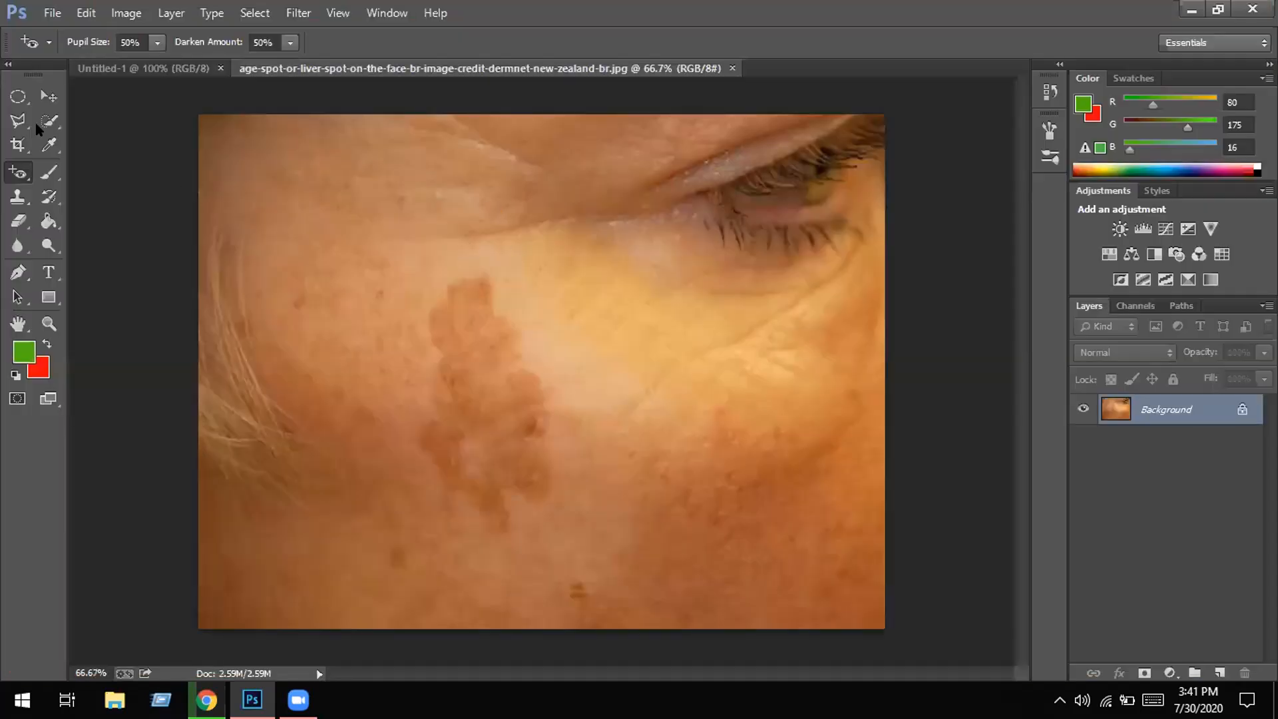
Paint down the large brown age spot with the Spot Healing Brush at size 70, undoing the first dab at its upper end
{"action": "right_click", "coordinate": [8, 170]}
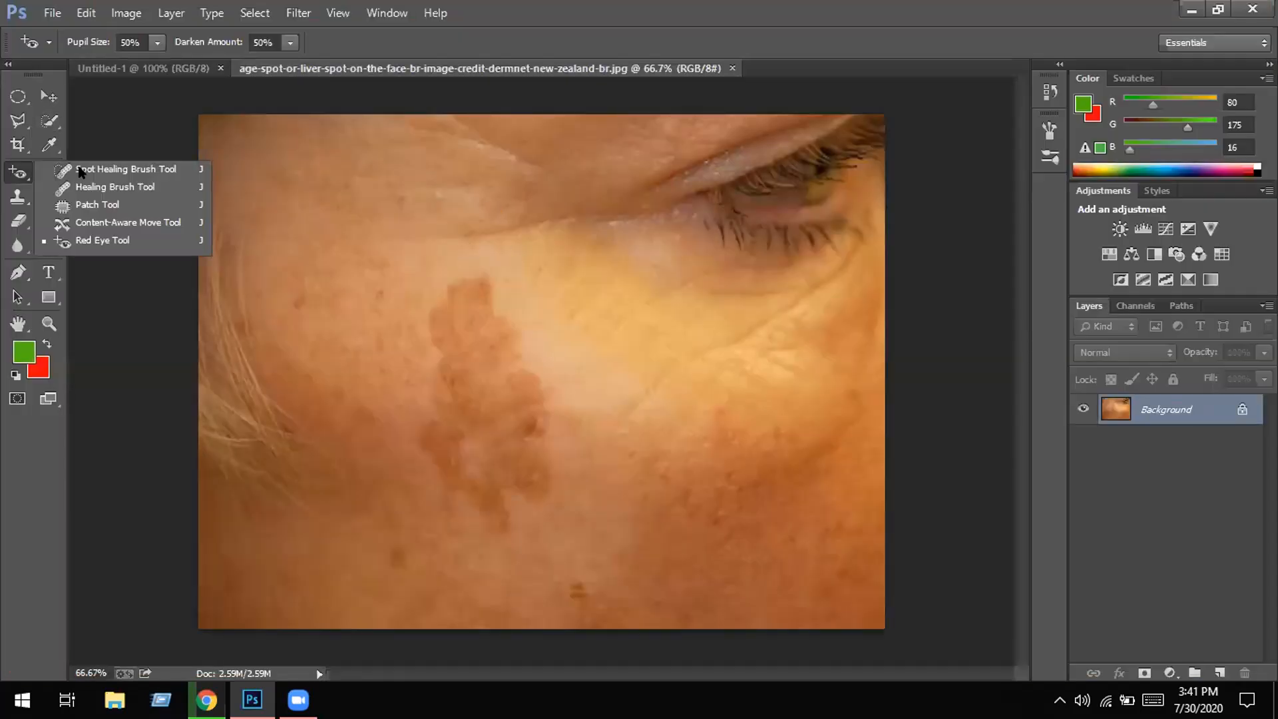
{"action": "left_click", "coordinate": [171, 169]}
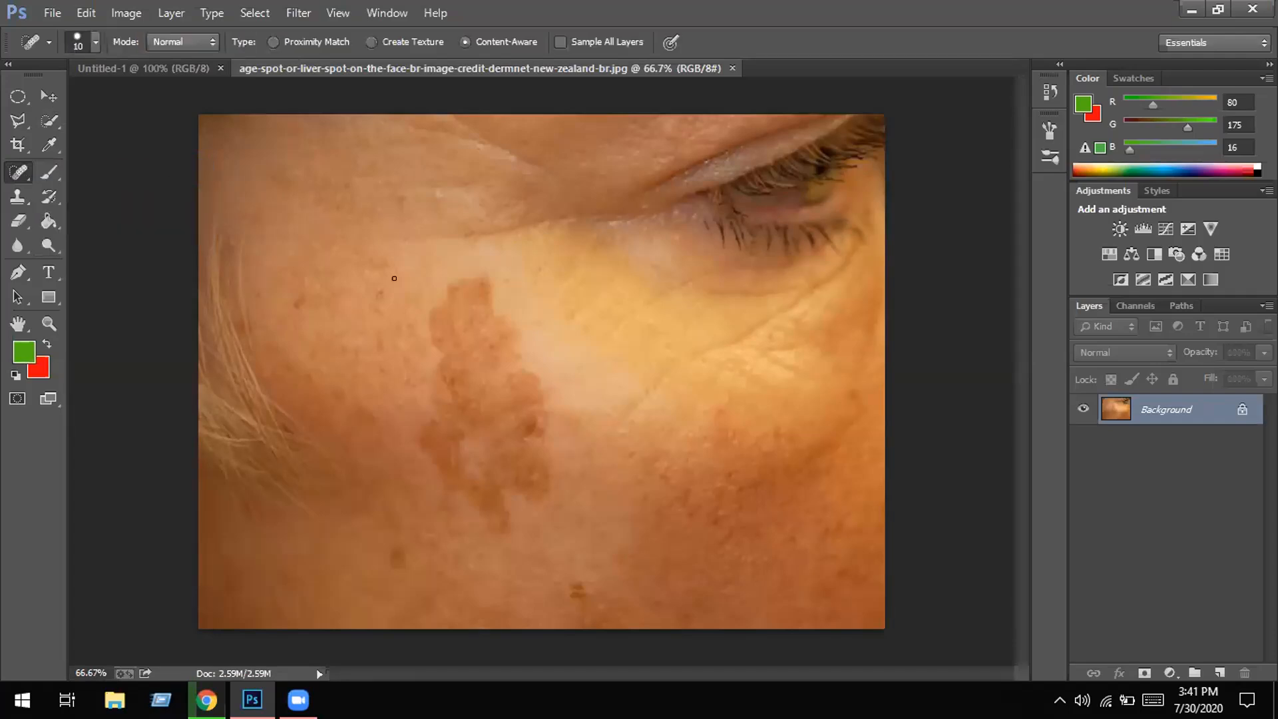
{"action": "key", "text": "bracketright"}
{"action": "key", "text": "bracketright"}
{"action": "key", "text": "bracketright"}
{"action": "key", "text": "bracketright"}
{"action": "key", "text": "bracketright"}
{"action": "key", "text": "bracketright"}
{"action": "key", "text": "bracketright"}
{"action": "key", "text": "bracketright"}
{"action": "key", "text": "bracketright"}
{"action": "left_click", "coordinate": [467, 298]}
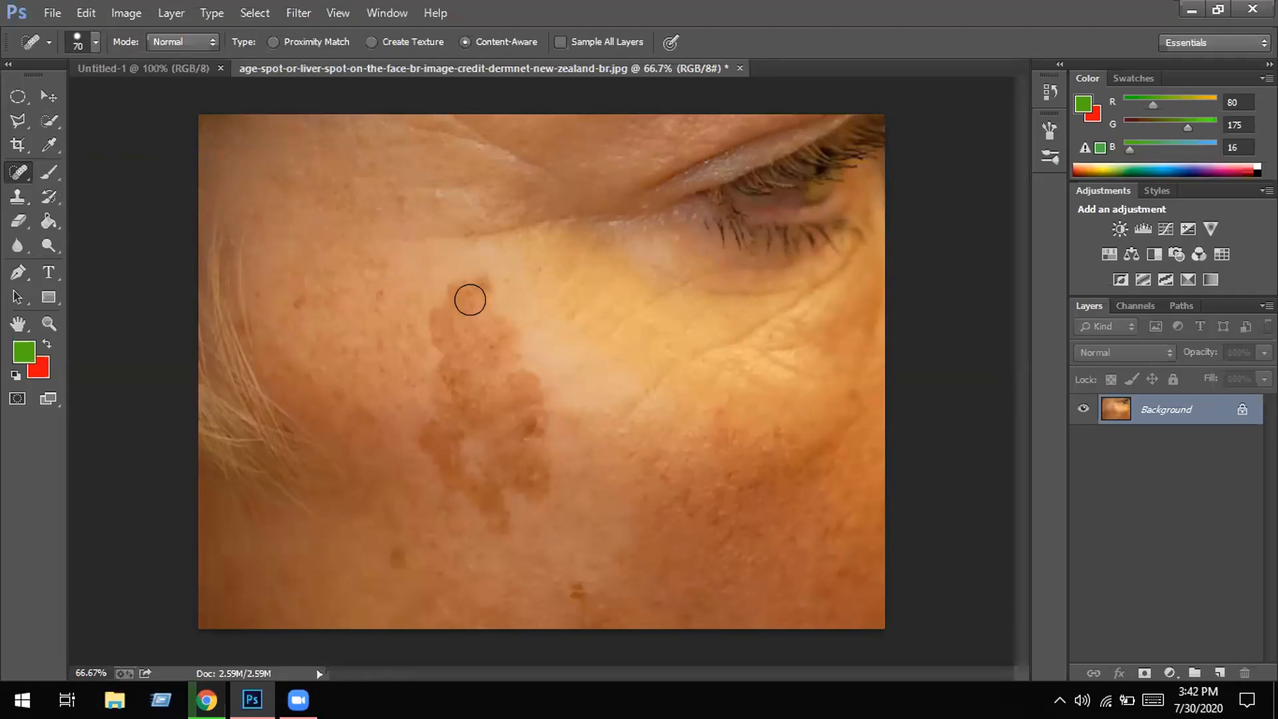
{"action": "key", "text": "ctrl+z"}
{"action": "mouse_move", "coordinate": [466, 325]}
{"action": "left_mouse_down"}
{"action": "mouse_move", "coordinate": [468, 448]}
{"action": "mouse_move", "coordinate": [469, 422]}
{"action": "left_mouse_up"}
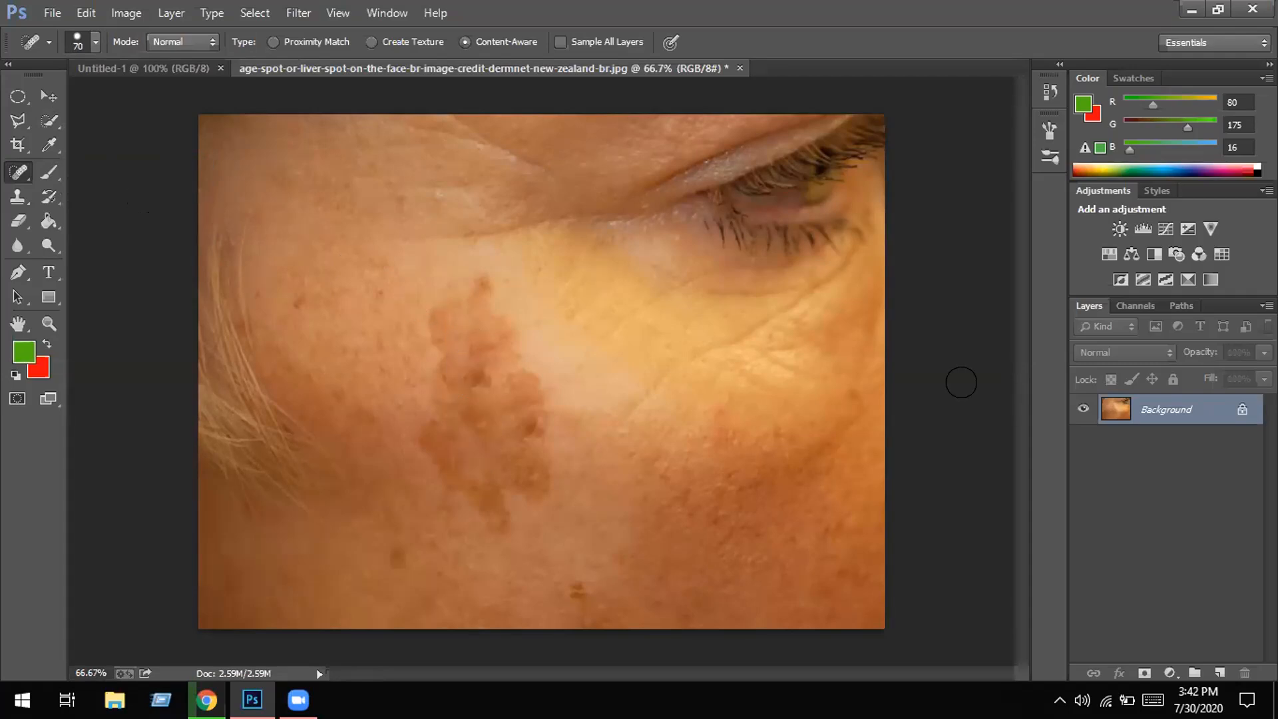
Convert the Background into Layer 0 and heal upward through the lower half of the age spot on a duplicate of that layer
{"action": "double_click", "coordinate": [1239, 410]}
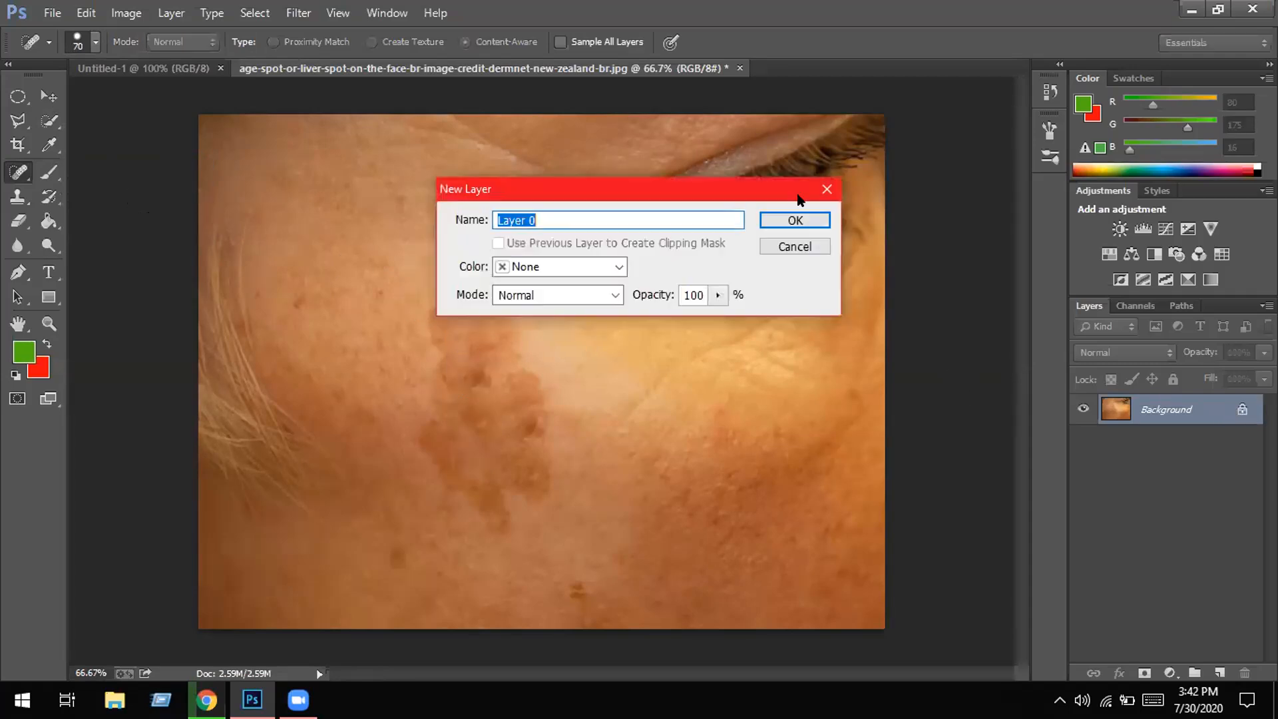
{"action": "left_click", "coordinate": [796, 221]}
{"action": "left_click_drag", "start_coordinate": [1149, 414], "coordinate": [1219, 673]}
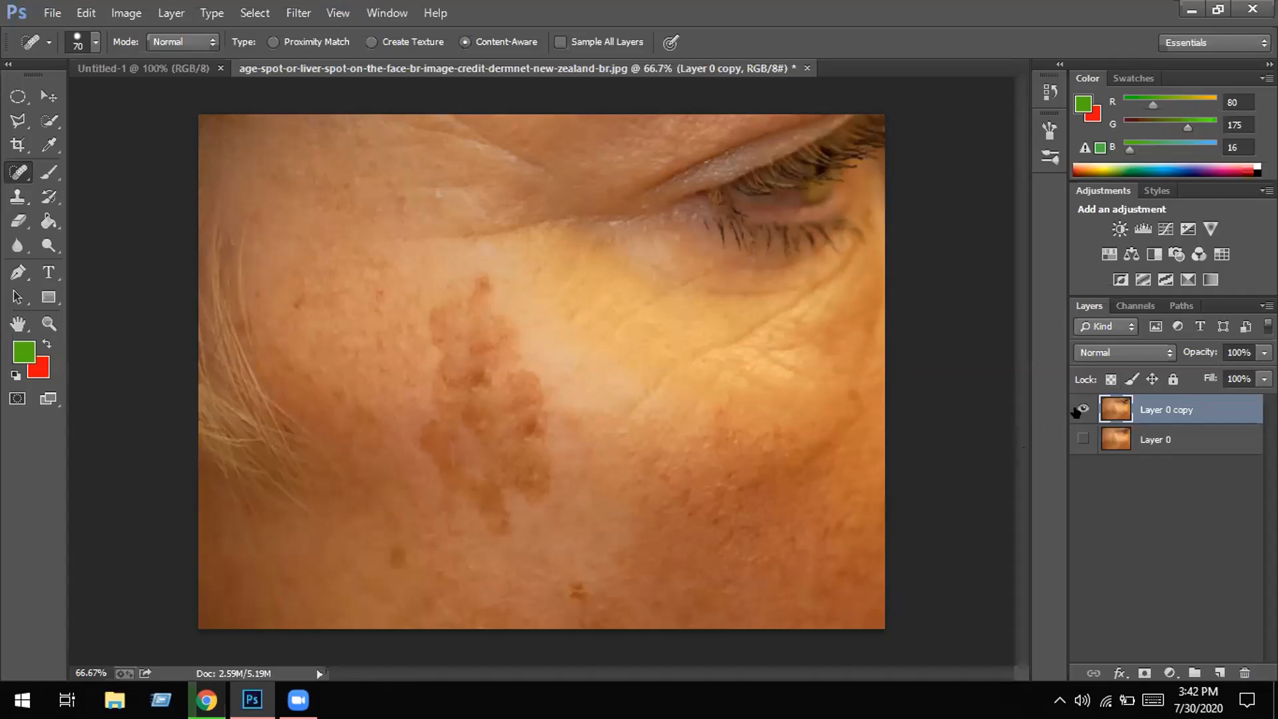
{"action": "mouse_move", "coordinate": [494, 539]}
{"action": "left_mouse_down"}
{"action": "mouse_move", "coordinate": [453, 311]}
{"action": "mouse_move", "coordinate": [499, 381]}
{"action": "left_mouse_up"}
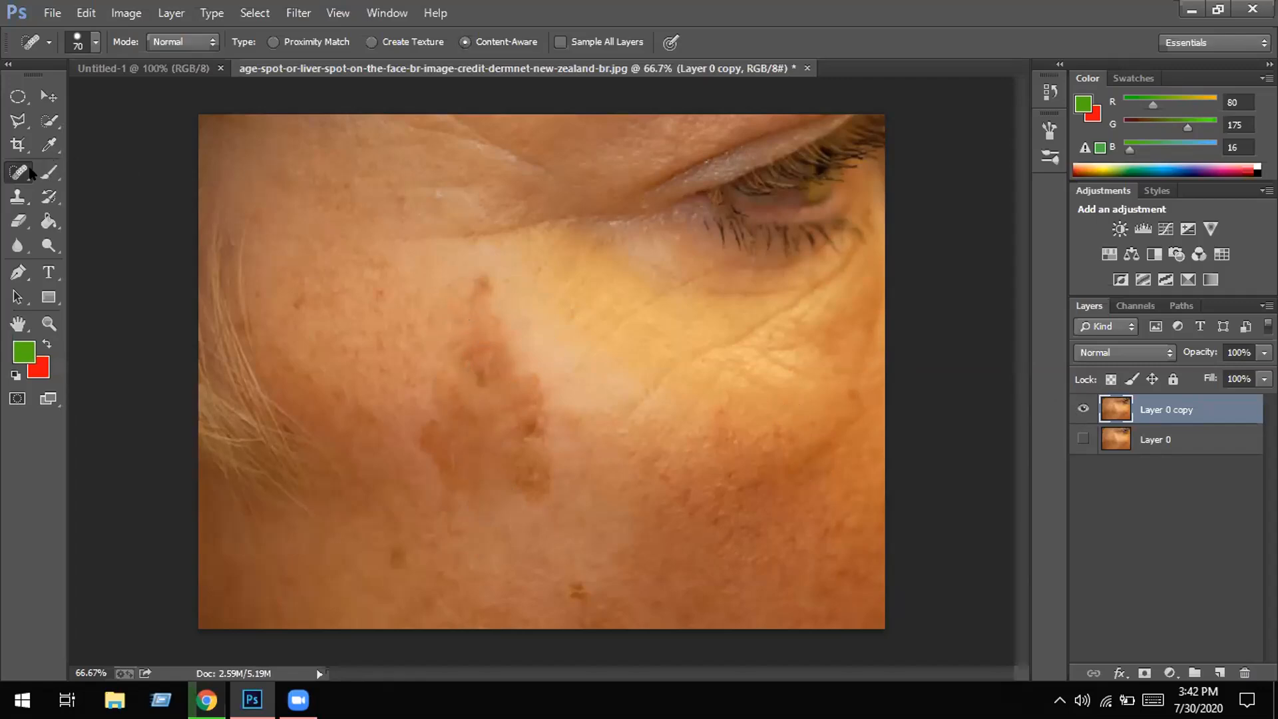
Hide Layer 0 copy, show Layer 0 and make another duplicate of it
{"action": "left_click", "coordinate": [1083, 409]}
{"action": "left_click", "coordinate": [1105, 438]}
{"action": "left_click", "coordinate": [1083, 438]}
{"action": "left_click_drag", "start_coordinate": [1137, 446], "coordinate": [1220, 672]}
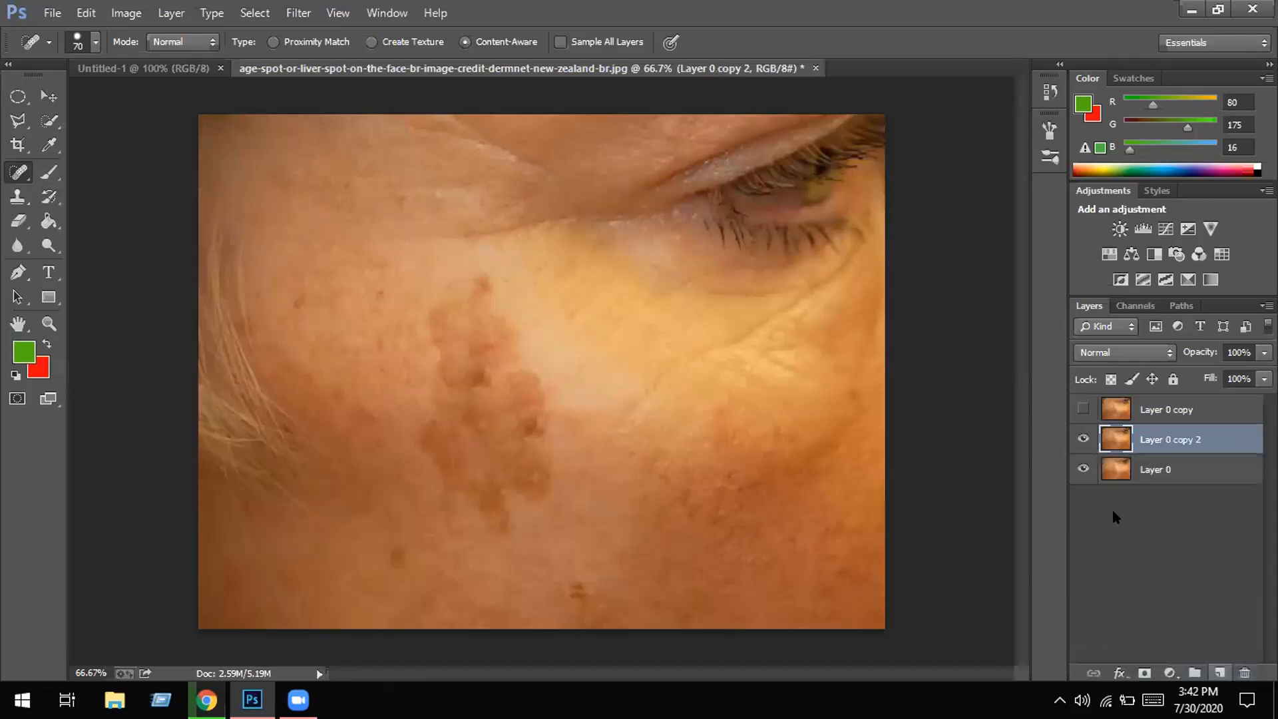
Switch to the Healing Brush tool and enlarge the brush to 90
{"action": "right_click", "coordinate": [16, 165]}
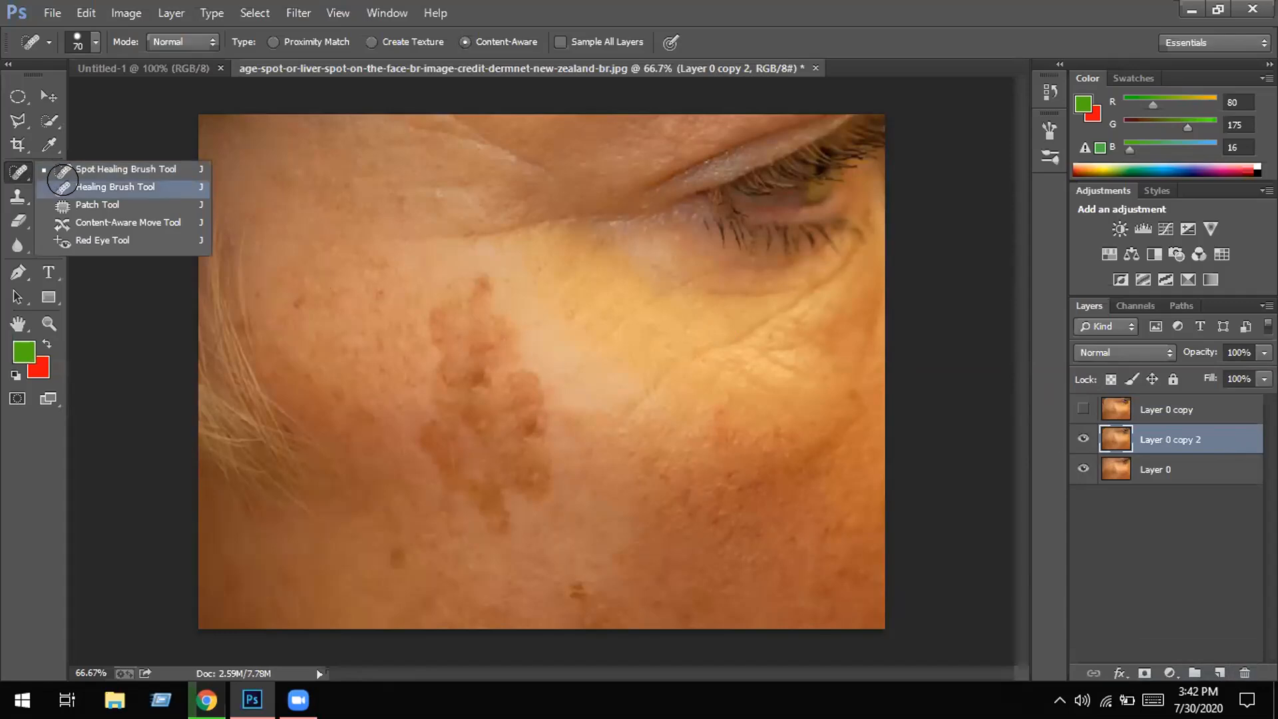
{"action": "left_click", "coordinate": [63, 184]}
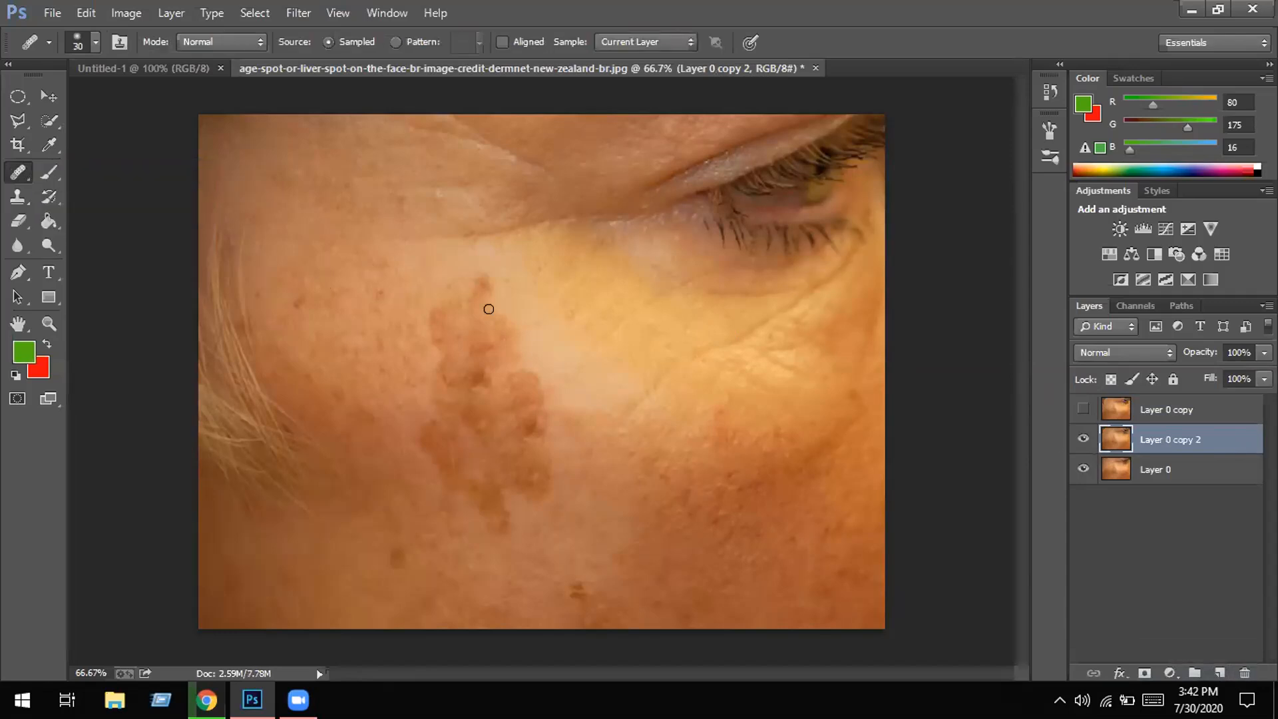
{"action": "key", "text": "bracketright"}
{"action": "key", "text": "bracketright"}
{"action": "key", "text": "bracketright"}
{"action": "key", "text": "bracketright"}
{"action": "key", "text": "bracketright"}
{"action": "key", "text": "bracketright"}
{"action": "left_click", "coordinate": [454, 302]}
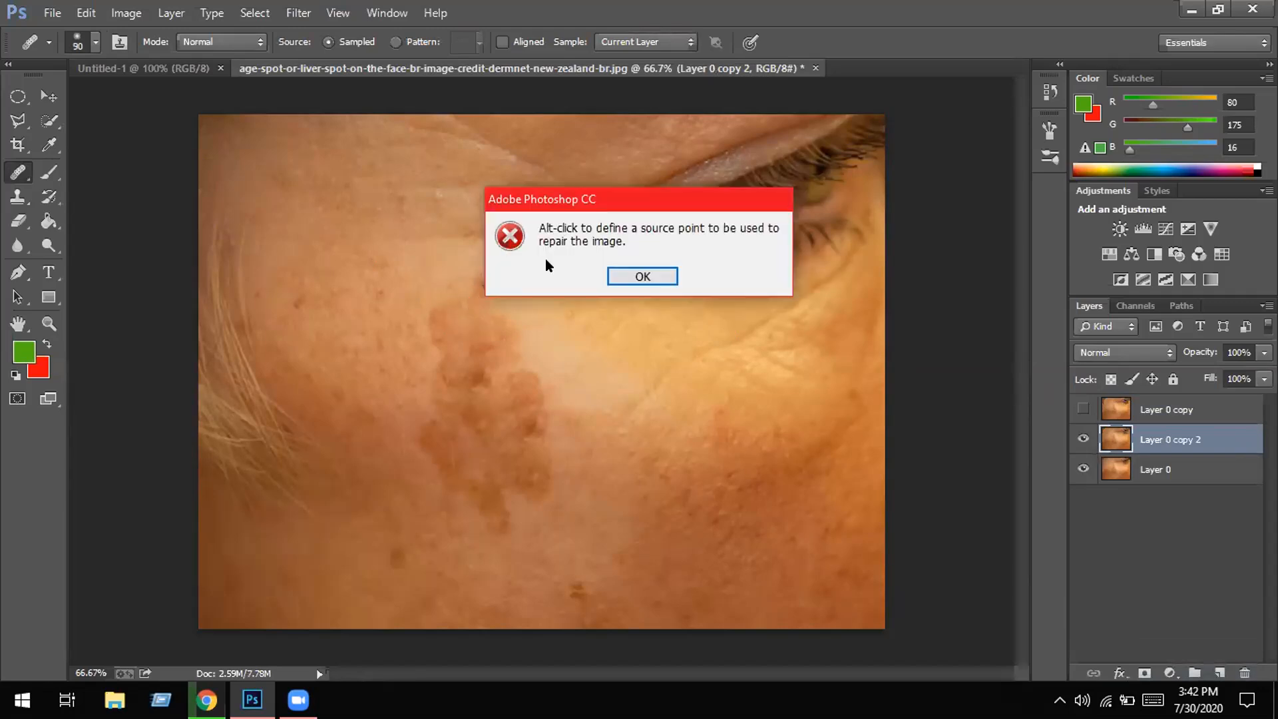
{"action": "left_click", "coordinate": [621, 274]}
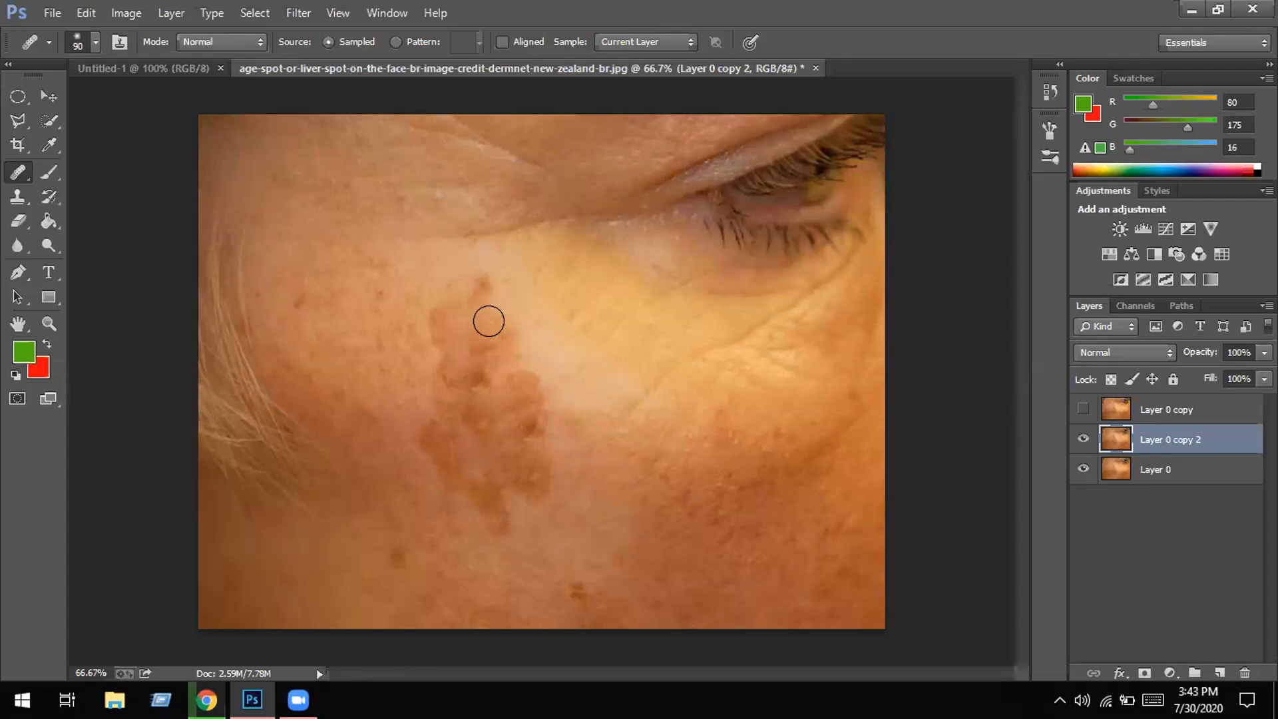
Sample clean skin beside the brown patch on the cheek and heal the upper part of the patch
{"action": "left_click", "coordinate": [565, 314], "text": "alt"}
{"action": "mouse_move", "coordinate": [486, 299]}
{"action": "left_mouse_down"}
{"action": "mouse_move", "coordinate": [450, 300]}
{"action": "mouse_move", "coordinate": [459, 352]}
{"action": "mouse_move", "coordinate": [486, 363]}
{"action": "mouse_move", "coordinate": [468, 331]}
{"action": "left_mouse_up"}
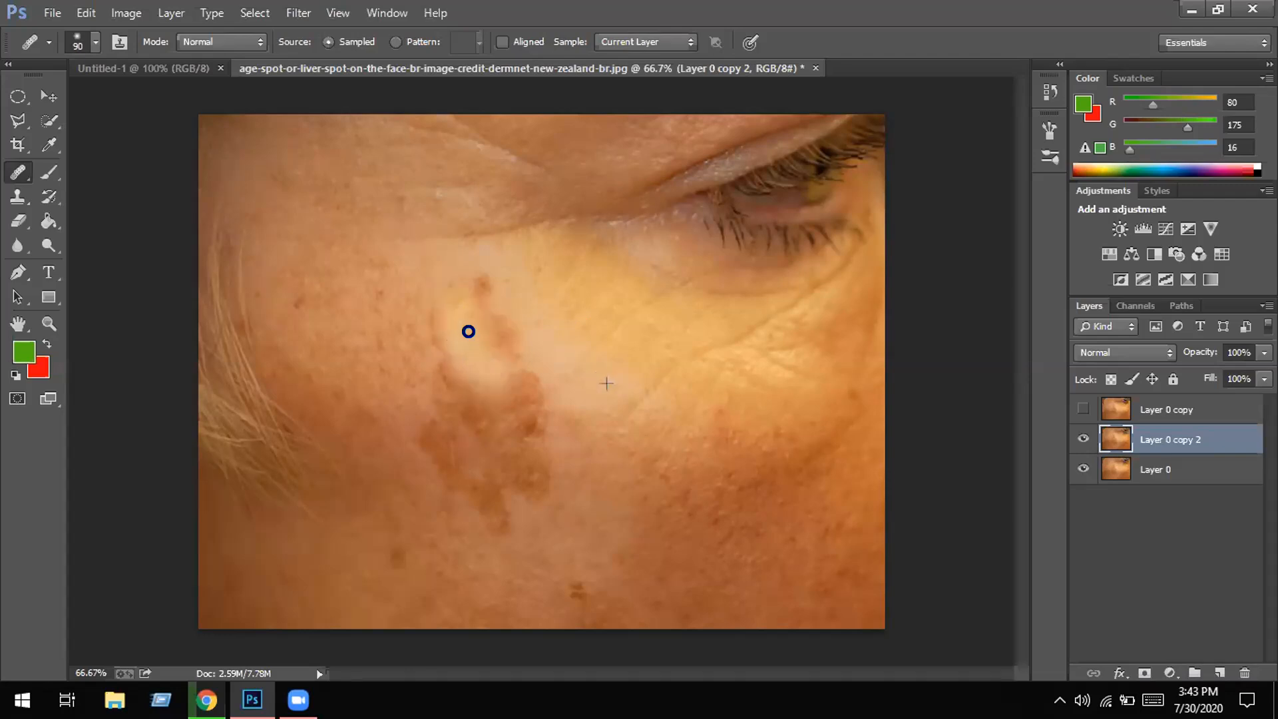
{"action": "left_click", "coordinate": [465, 285]}
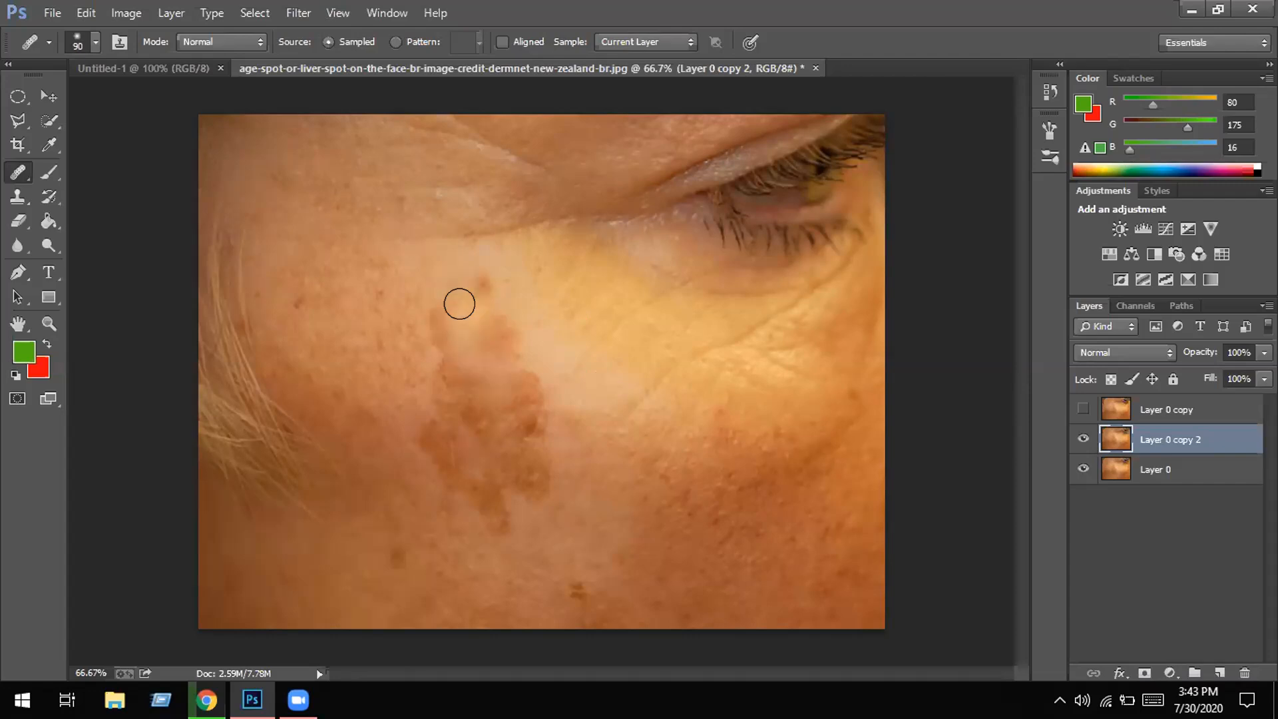
{"action": "left_click_drag", "start_coordinate": [471, 313], "coordinate": [480, 391]}
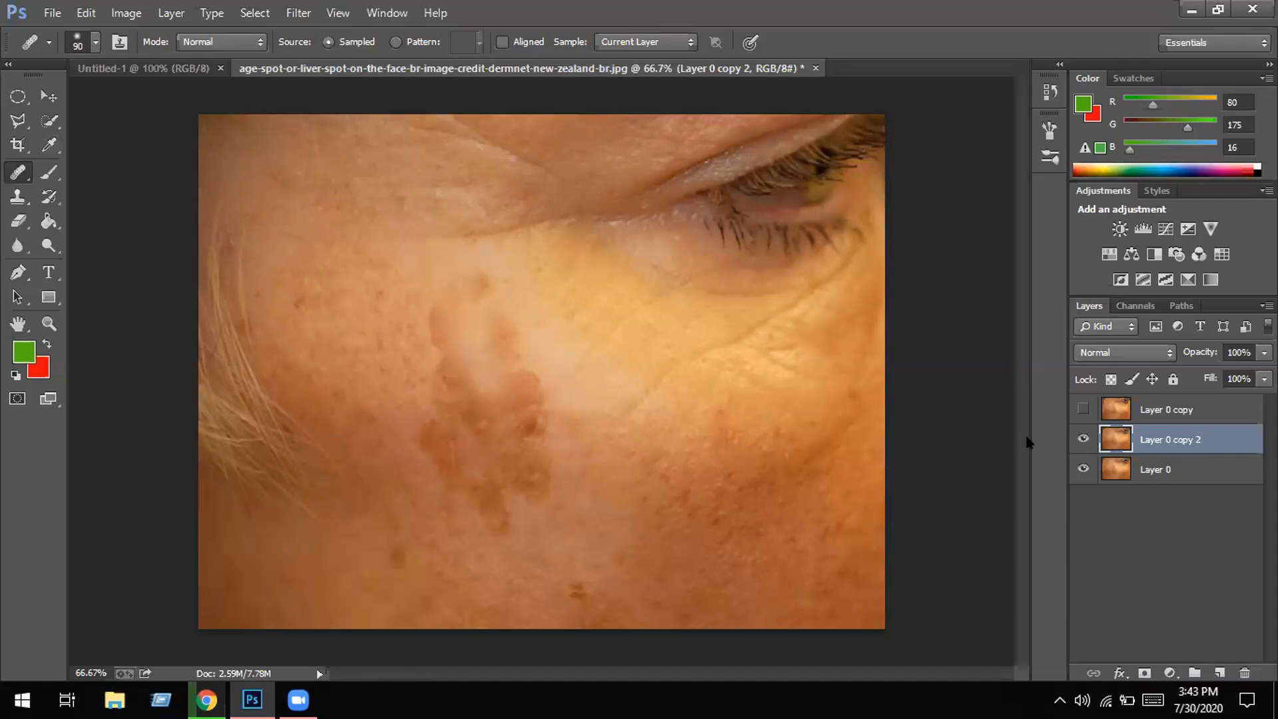
Hide Layer 0 copy 2 and duplicate Layer 0
{"action": "left_click", "coordinate": [1083, 439]}
{"action": "left_click_drag", "start_coordinate": [1121, 471], "coordinate": [1219, 673]}
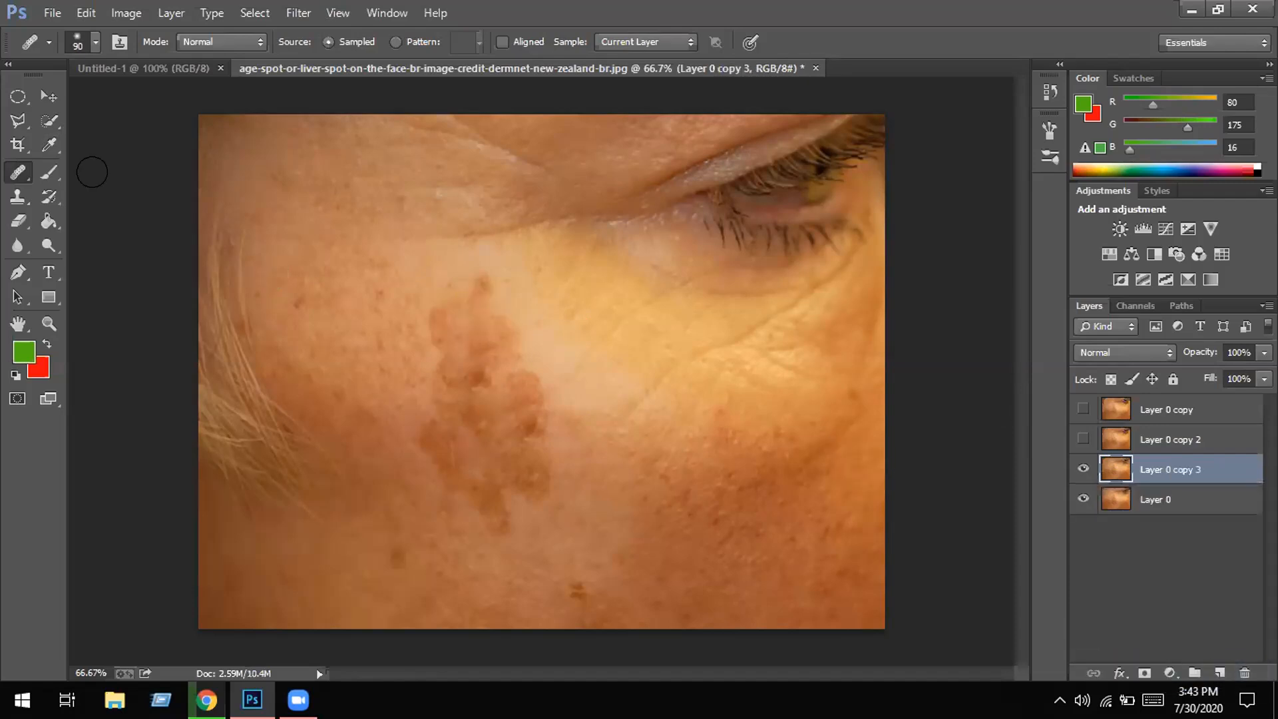
Outline the upper part of the brown patch with the Patch tool and replace it with the clean skin toward the eye
{"action": "right_click", "coordinate": [11, 174]}
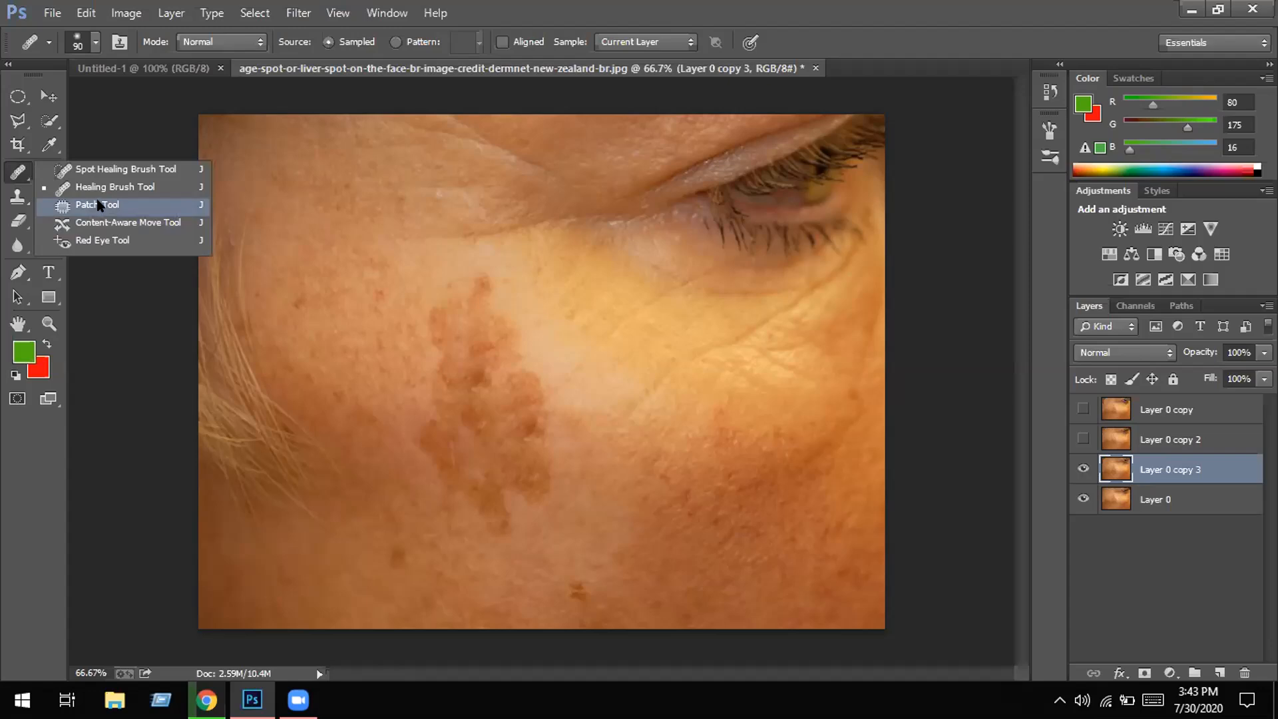
{"action": "left_click", "coordinate": [143, 206]}
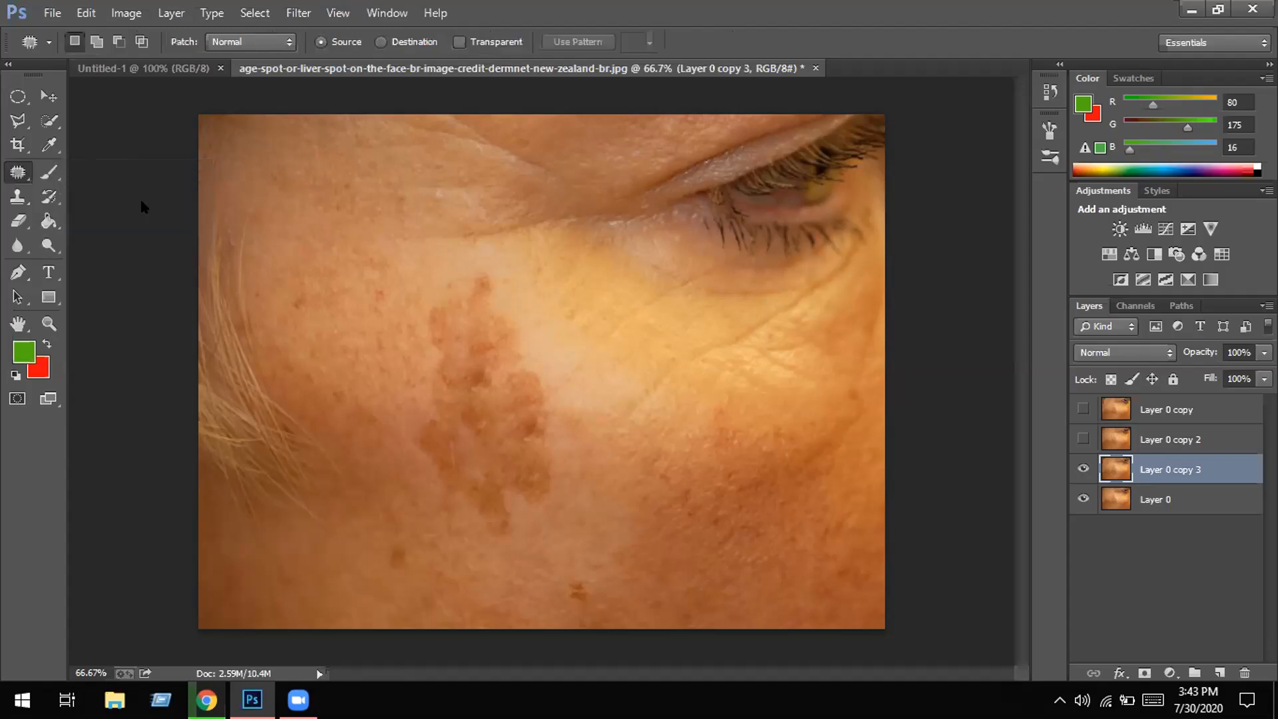
{"action": "right_click", "coordinate": [20, 173]}
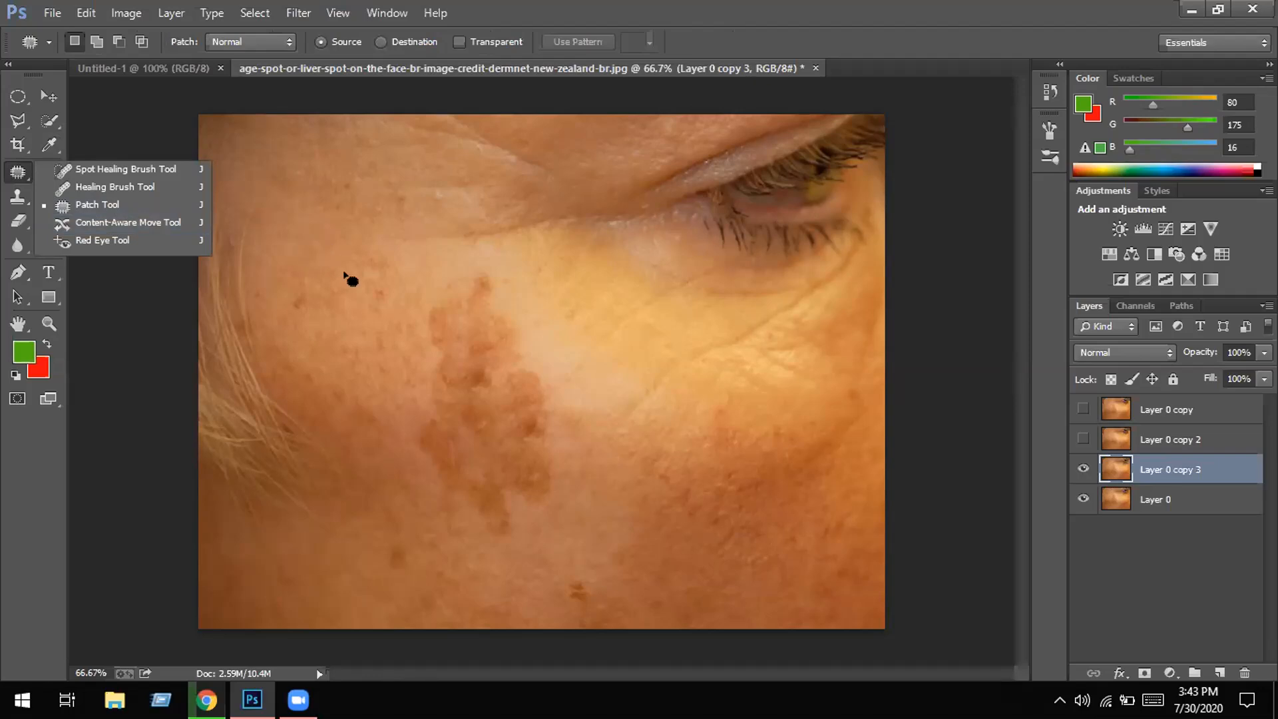
{"action": "mouse_move", "coordinate": [429, 298]}
{"action": "left_mouse_down"}
{"action": "mouse_move", "coordinate": [467, 284]}
{"action": "mouse_move", "coordinate": [511, 322]}
{"action": "mouse_move", "coordinate": [513, 360]}
{"action": "mouse_move", "coordinate": [444, 377]}
{"action": "mouse_move", "coordinate": [422, 304]}
{"action": "mouse_move", "coordinate": [557, 318]}
{"action": "mouse_move", "coordinate": [304, 310]}
{"action": "mouse_move", "coordinate": [494, 318]}
{"action": "mouse_move", "coordinate": [557, 305]}
{"action": "left_mouse_up"}
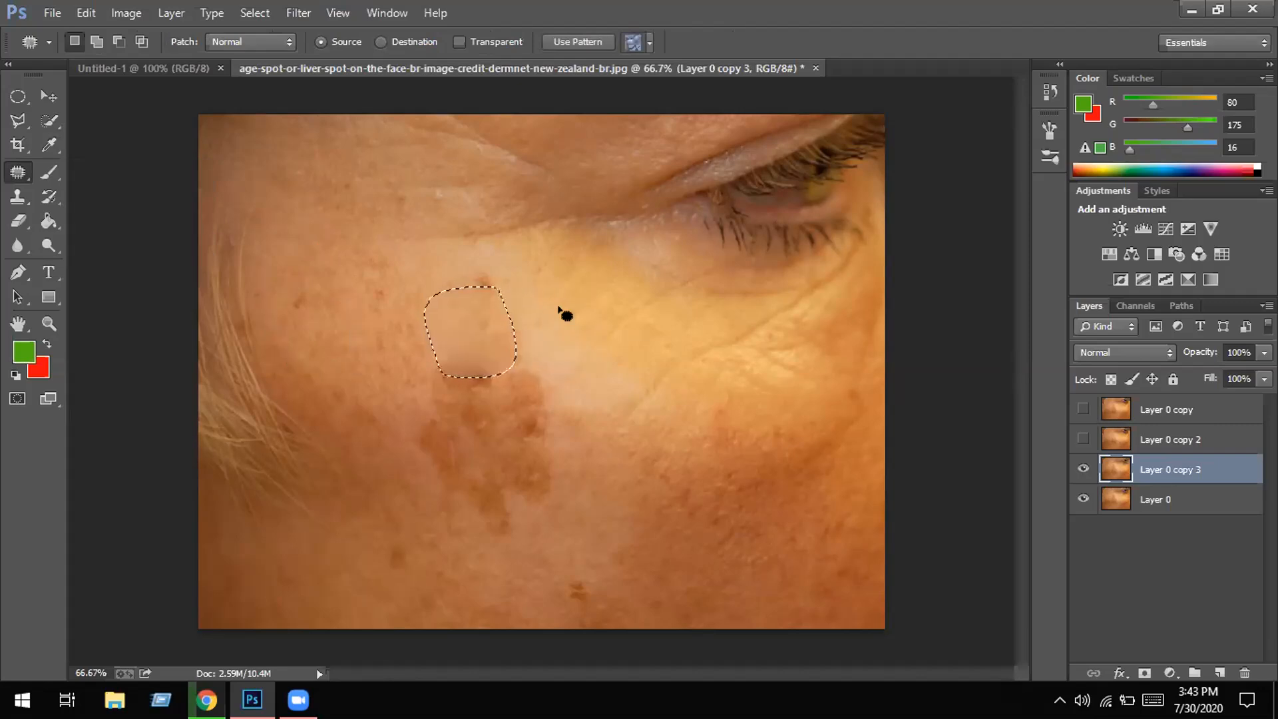
{"action": "left_click_drag", "start_coordinate": [460, 337], "coordinate": [556, 335]}
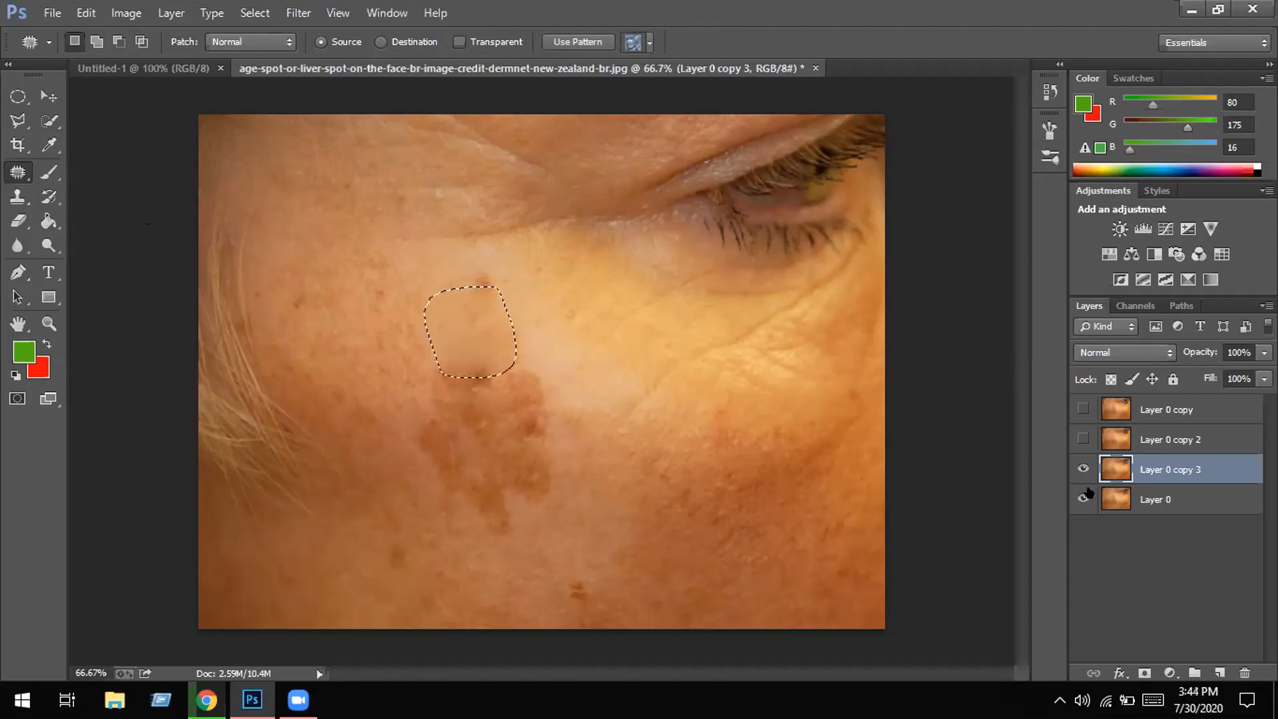
Switch to the Content-Aware Move tool, and replace the visible Layer 0 copy 3 with a new duplicate of Layer 0
{"action": "left_click", "coordinate": [22, 172]}
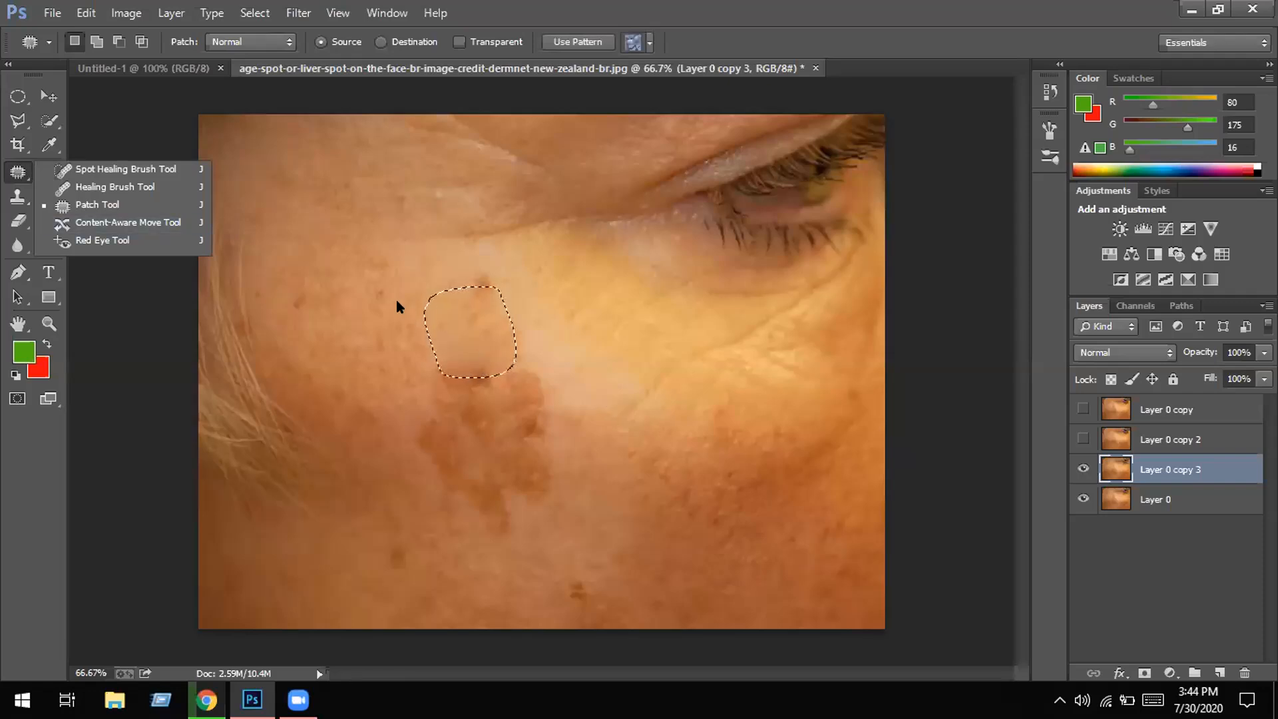
{"action": "left_click", "coordinate": [152, 229]}
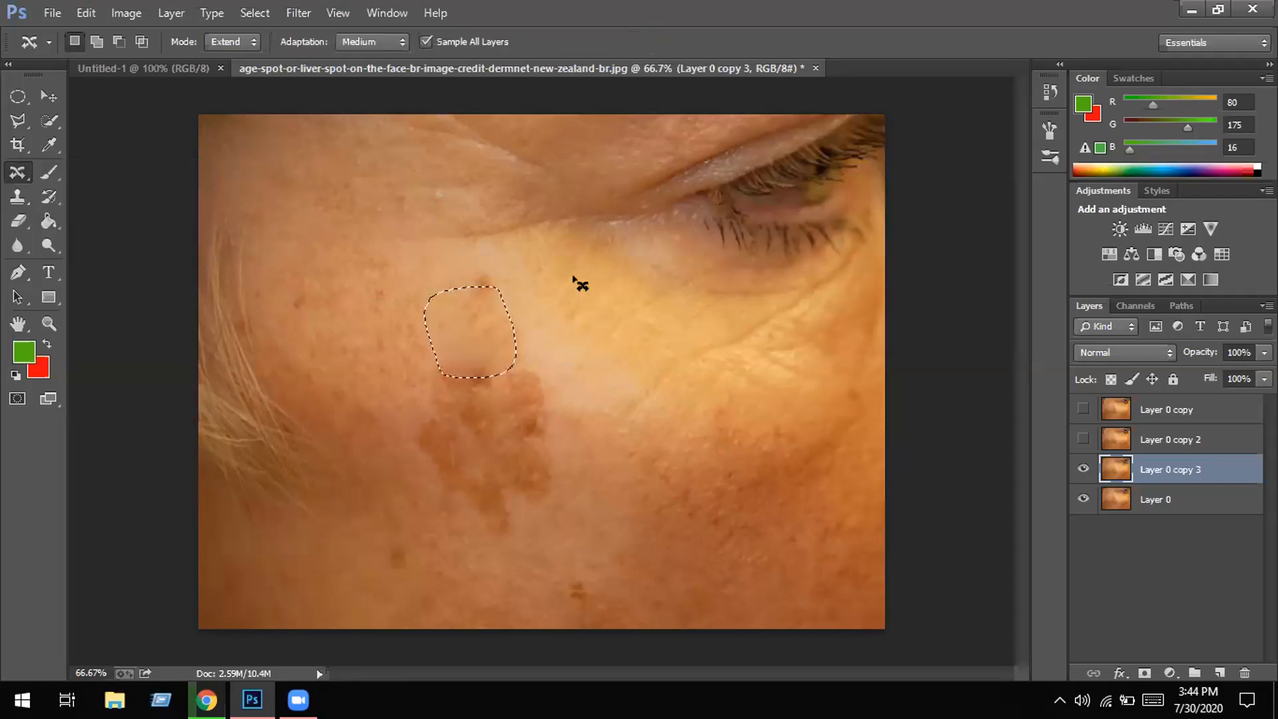
{"action": "left_click", "coordinate": [1084, 469]}
{"action": "left_click_drag", "start_coordinate": [1155, 500], "coordinate": [1220, 672]}
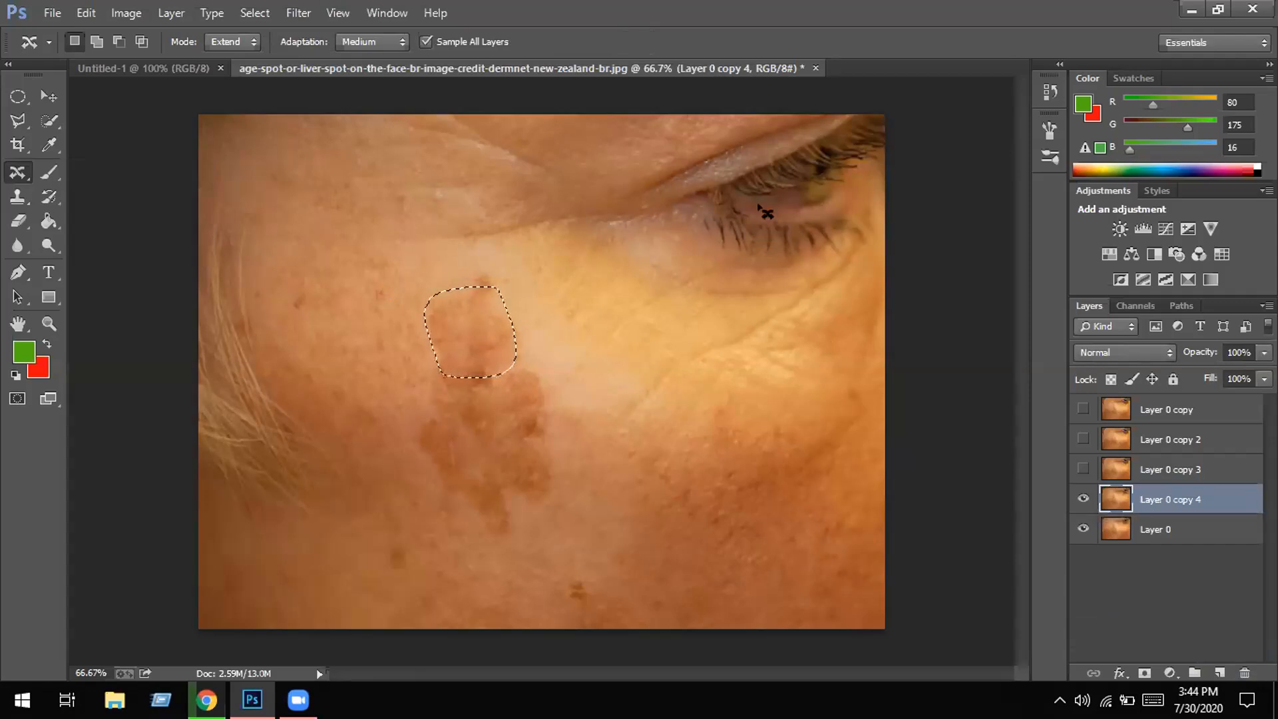
Outline the eye and relocate it above the brown patch with Content-Aware Move in Move mode, hiding the original Layer 0
{"action": "key", "text": "ctrl+d"}
{"action": "mouse_move", "coordinate": [827, 141]}
{"action": "left_mouse_down"}
{"action": "mouse_move", "coordinate": [847, 205]}
{"action": "mouse_move", "coordinate": [816, 227]}
{"action": "mouse_move", "coordinate": [705, 187]}
{"action": "left_mouse_up"}
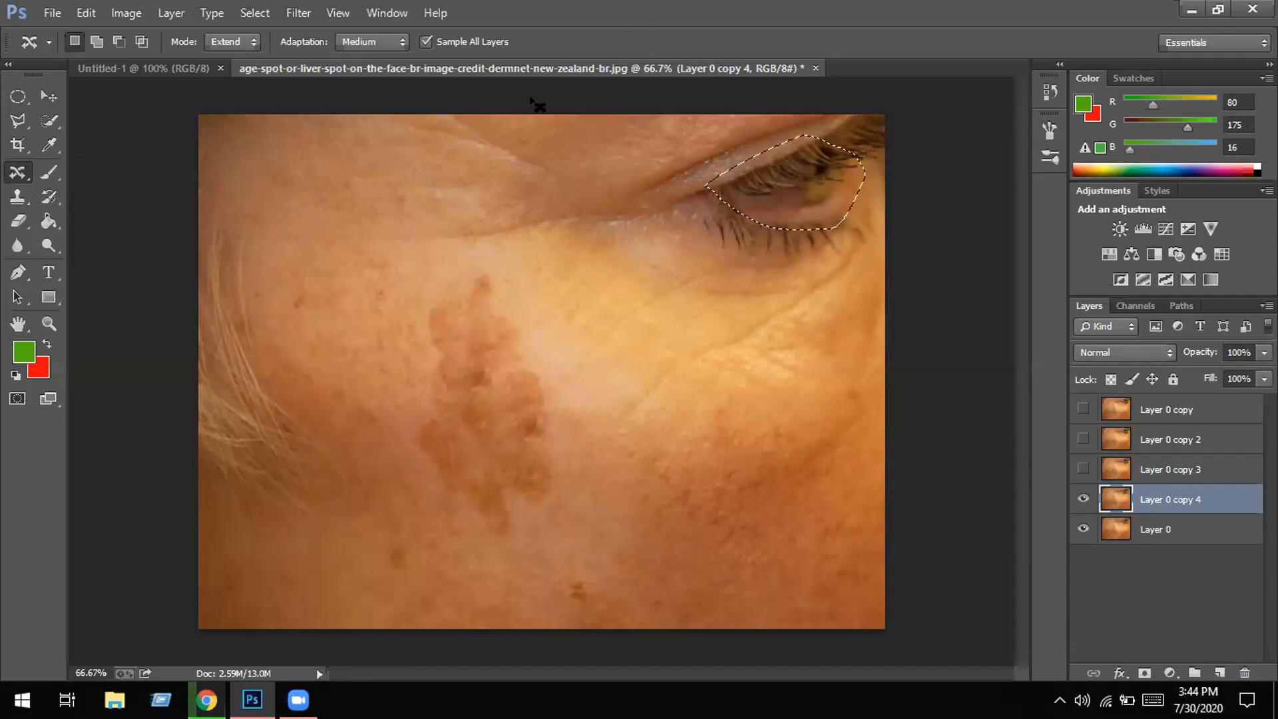
{"action": "left_click", "coordinate": [239, 54]}
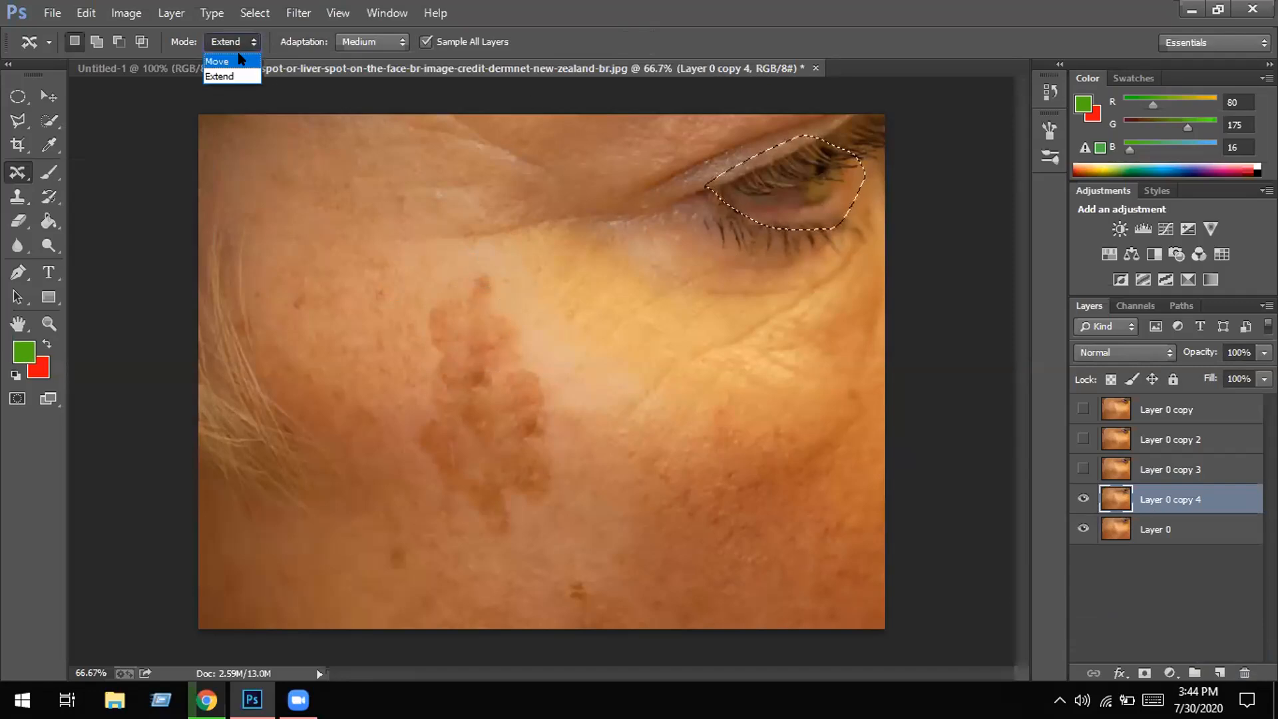
{"action": "left_click", "coordinate": [243, 61]}
{"action": "left_click_drag", "start_coordinate": [765, 168], "coordinate": [438, 268]}
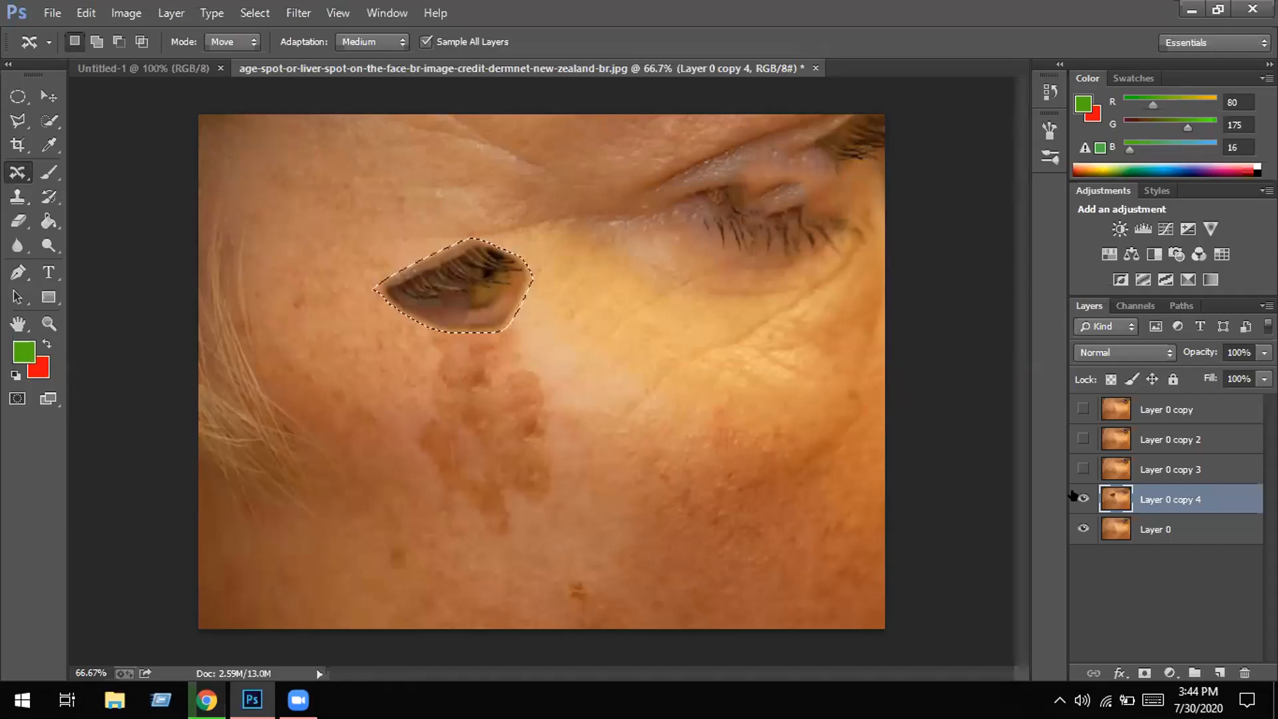
{"action": "left_click", "coordinate": [1083, 526]}
{"action": "key", "text": "ctrl+d"}
Switch Content-Aware Move to Extend mode and place three copies of the relocated eye on the surrounding skin
{"action": "left_click", "coordinate": [235, 40]}
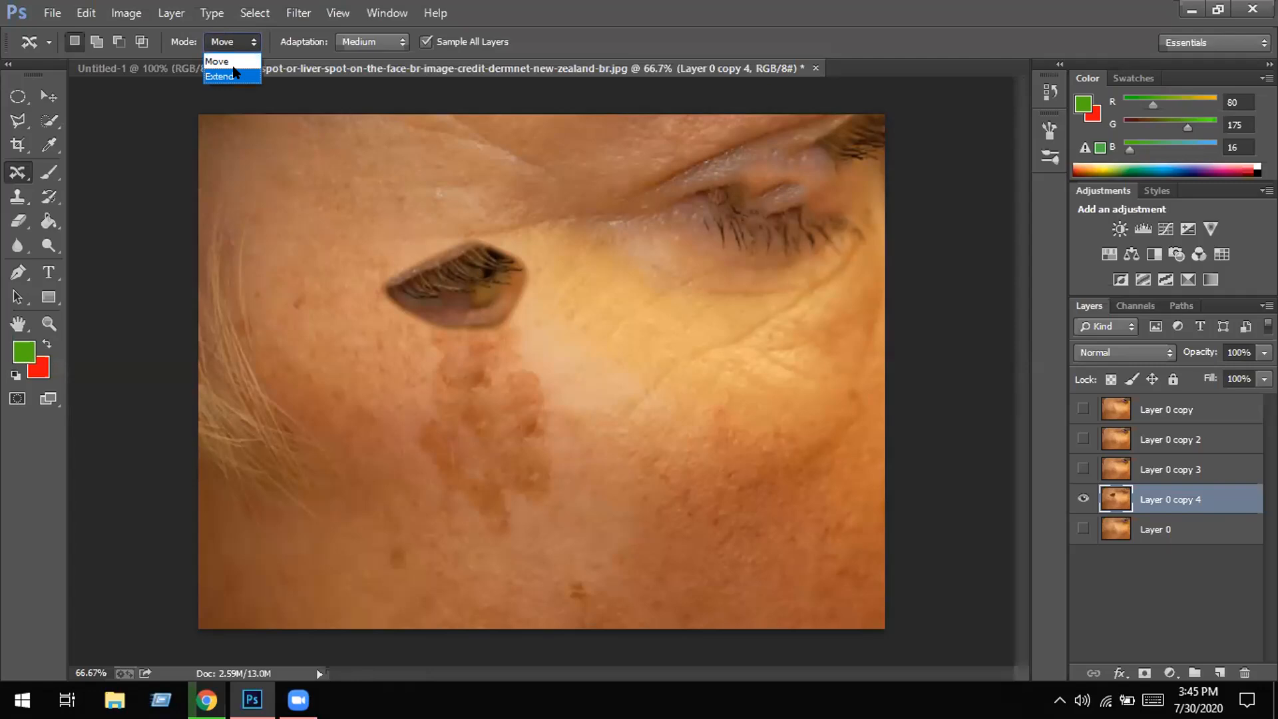
{"action": "left_click", "coordinate": [234, 72]}
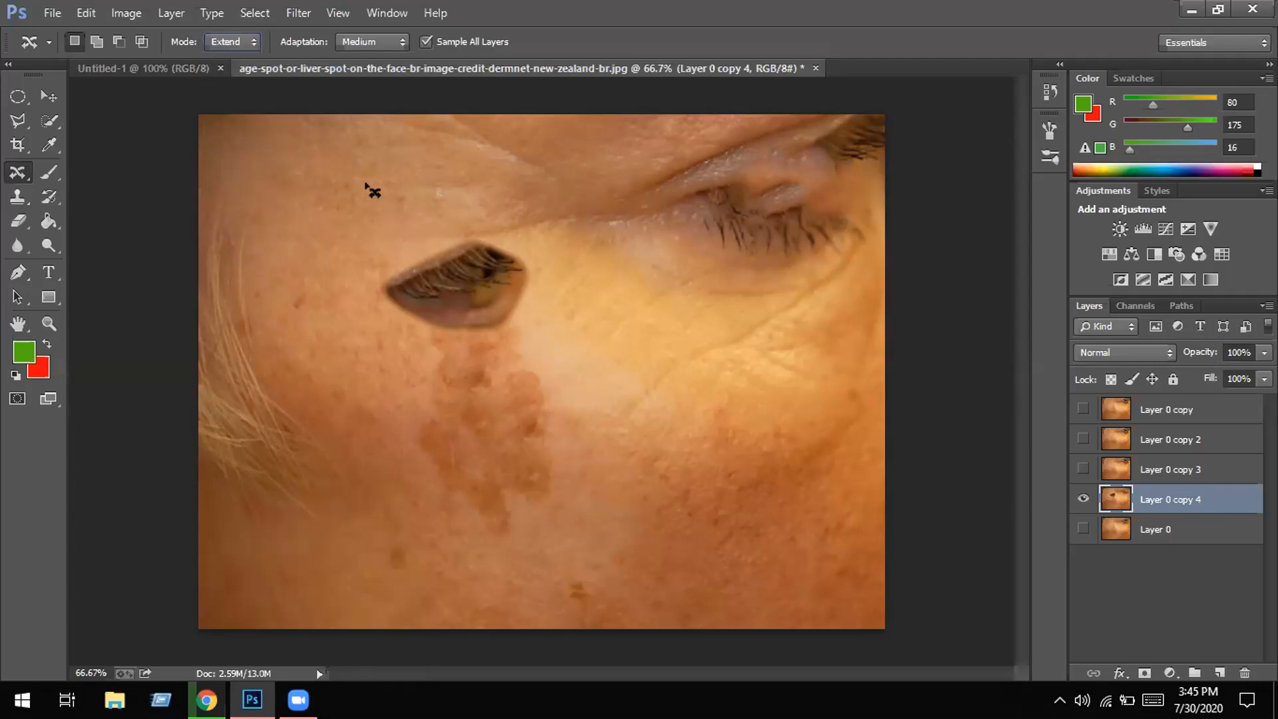
{"action": "mouse_move", "coordinate": [429, 253]}
{"action": "left_mouse_down"}
{"action": "mouse_move", "coordinate": [574, 234]}
{"action": "mouse_move", "coordinate": [490, 305]}
{"action": "mouse_move", "coordinate": [428, 257]}
{"action": "mouse_move", "coordinate": [522, 454]}
{"action": "mouse_move", "coordinate": [542, 456]}
{"action": "mouse_move", "coordinate": [751, 361]}
{"action": "mouse_move", "coordinate": [736, 375]}
{"action": "mouse_move", "coordinate": [585, 217]}
{"action": "left_mouse_up"}
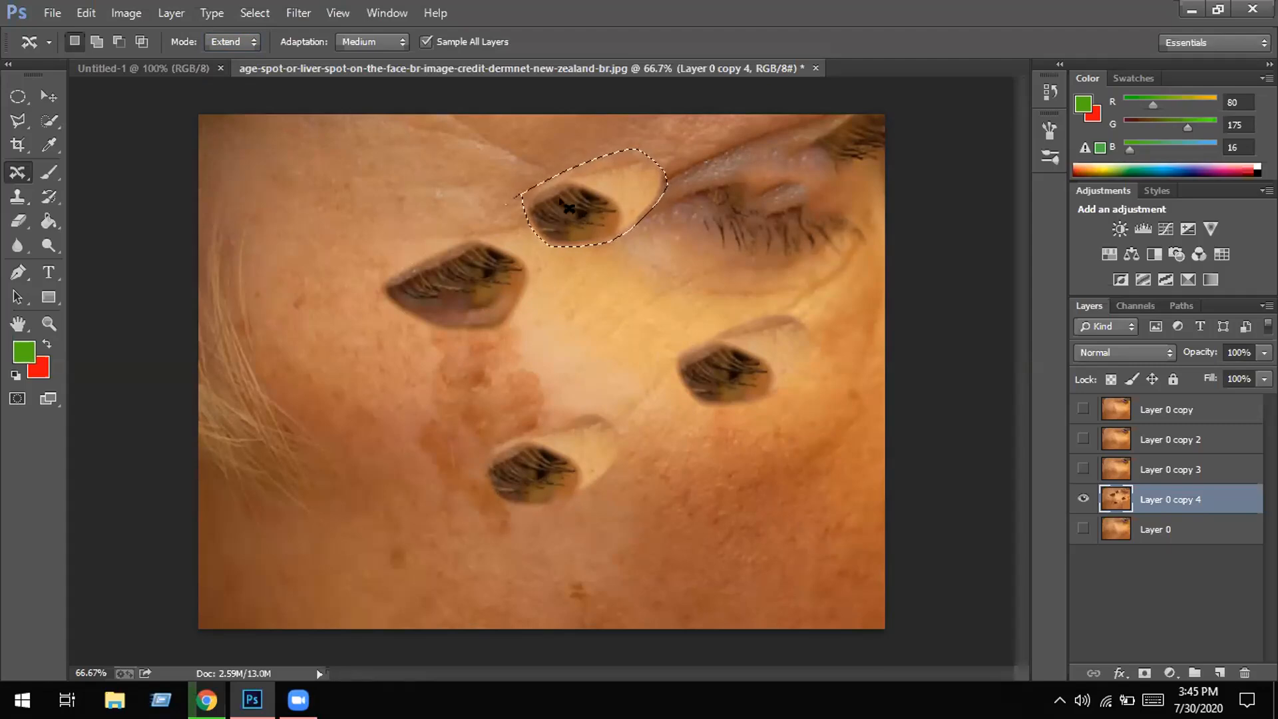
{"action": "key", "text": "ctrl+d"}
Open the 1200px-BoldRedEye image from the Desktop
{"action": "right_click", "coordinate": [18, 172]}
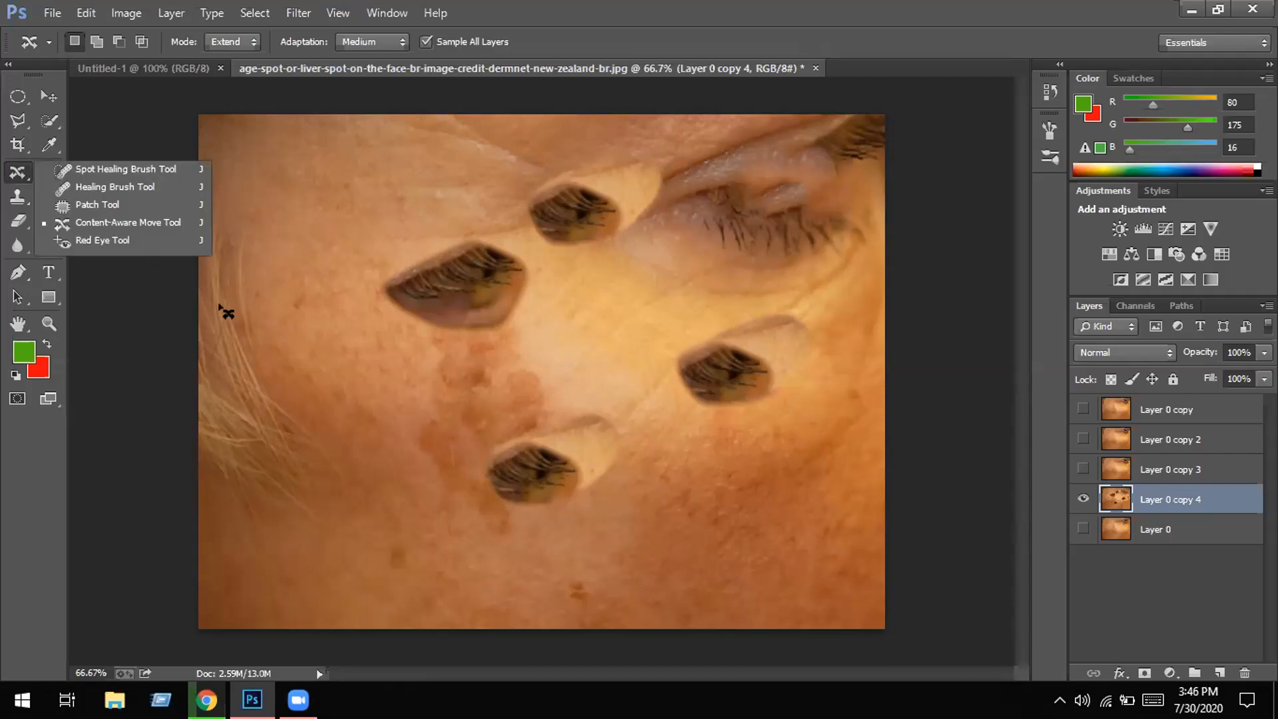
{"action": "left_click", "coordinate": [306, 74]}
{"action": "left_click", "coordinate": [52, 13]}
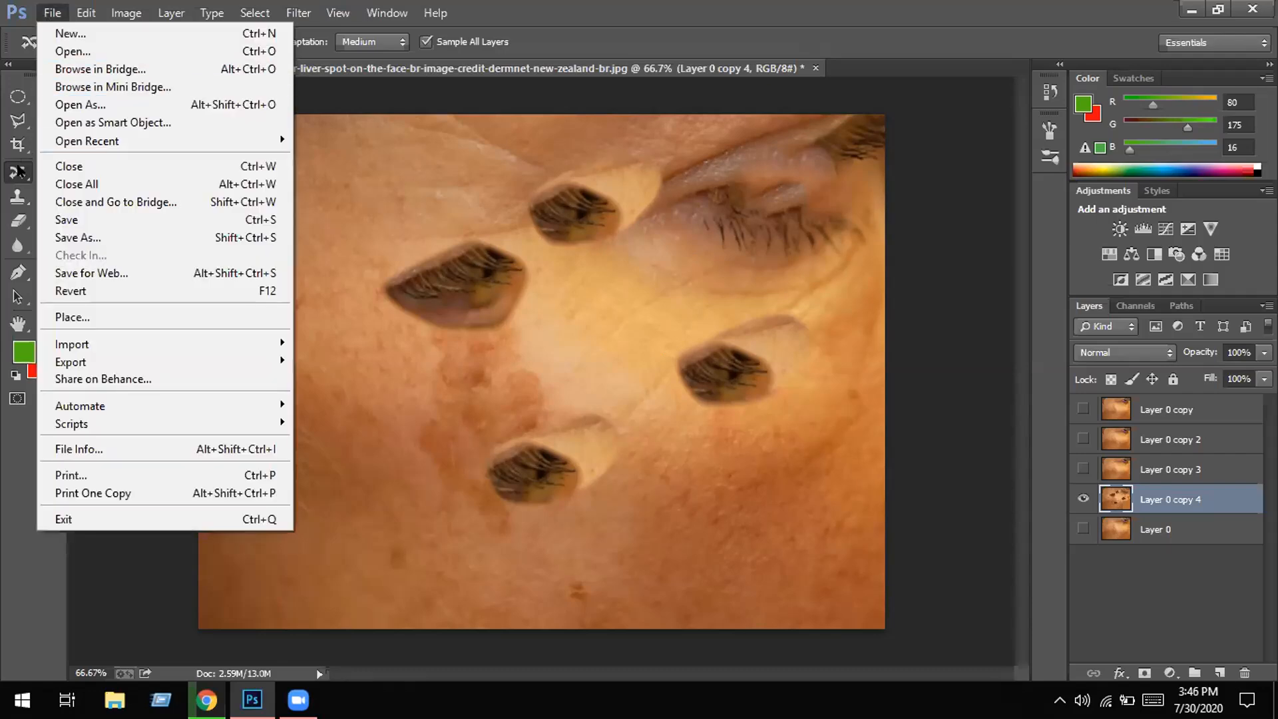
{"action": "right_click", "coordinate": [19, 171]}
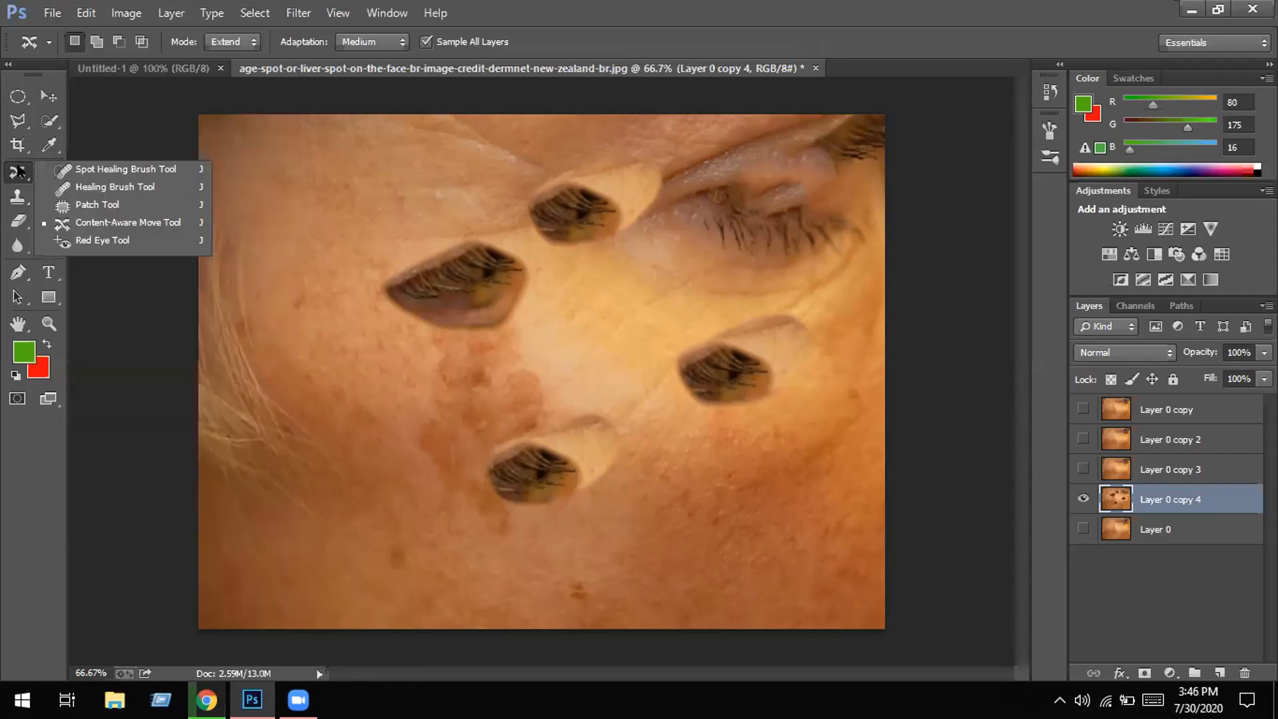
{"action": "left_click", "coordinate": [52, 14]}
{"action": "left_click", "coordinate": [92, 52]}
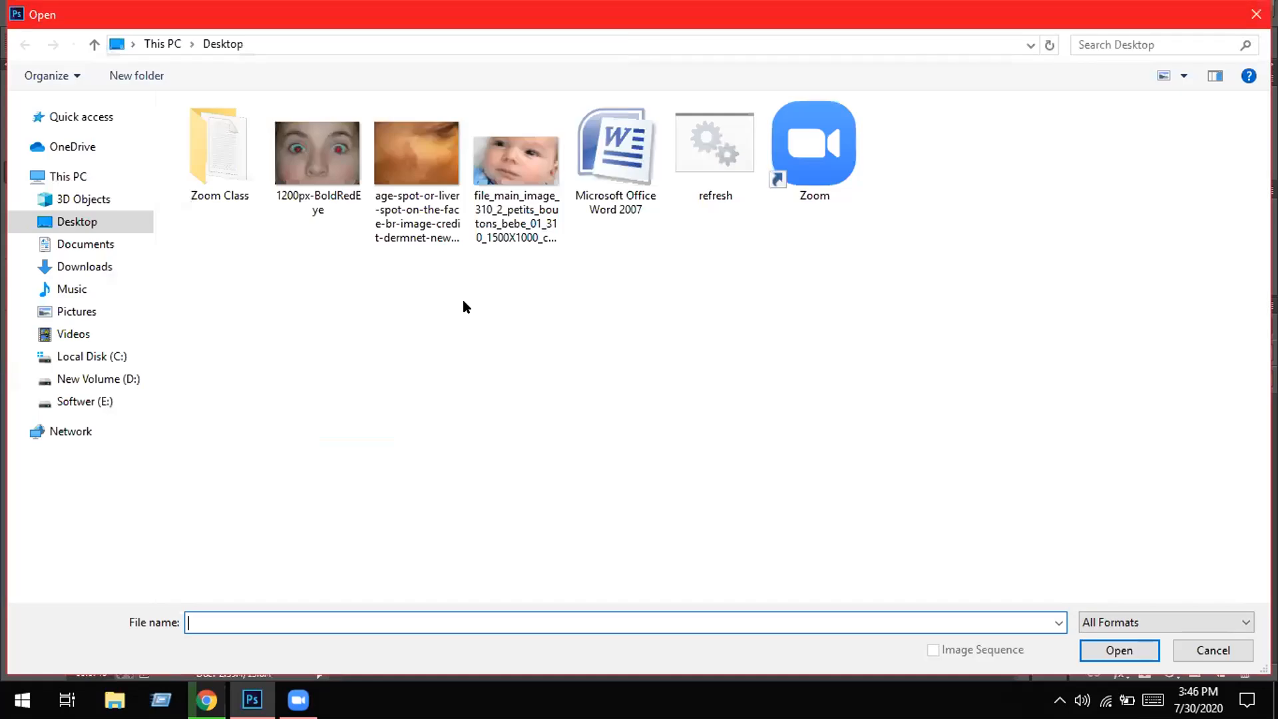
{"action": "left_click", "coordinate": [352, 154]}
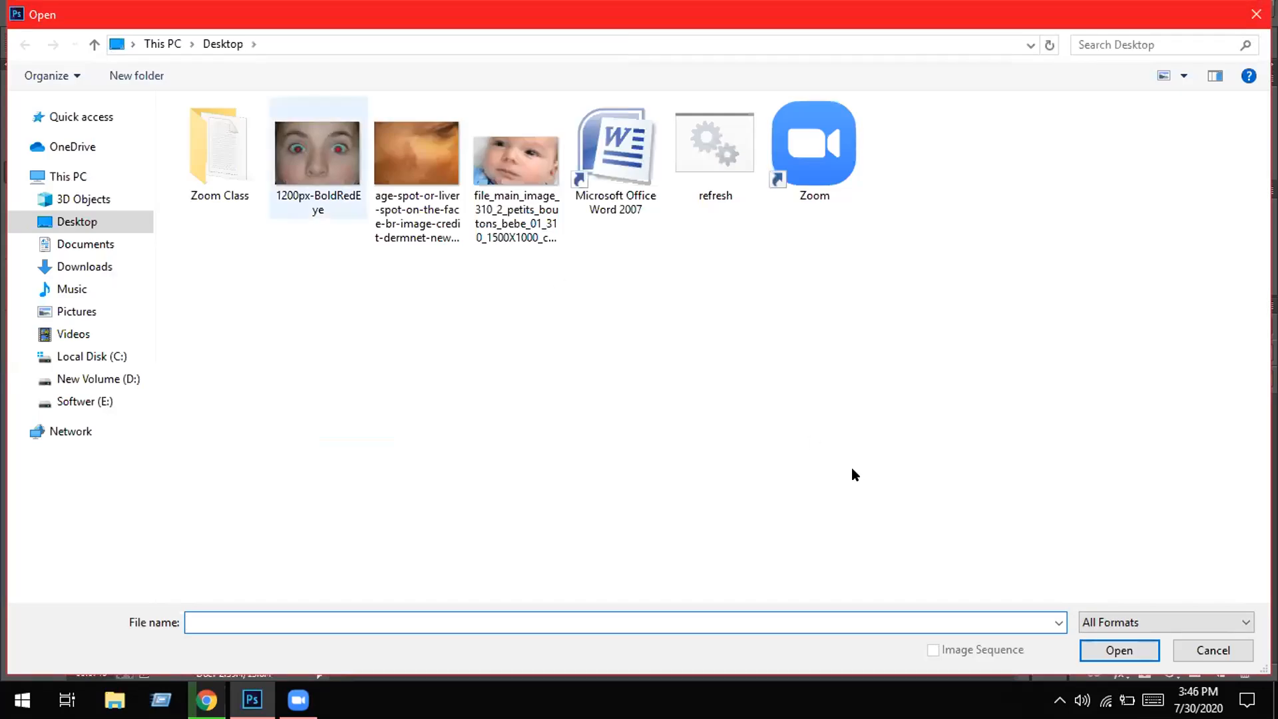
{"action": "left_click", "coordinate": [1146, 650]}
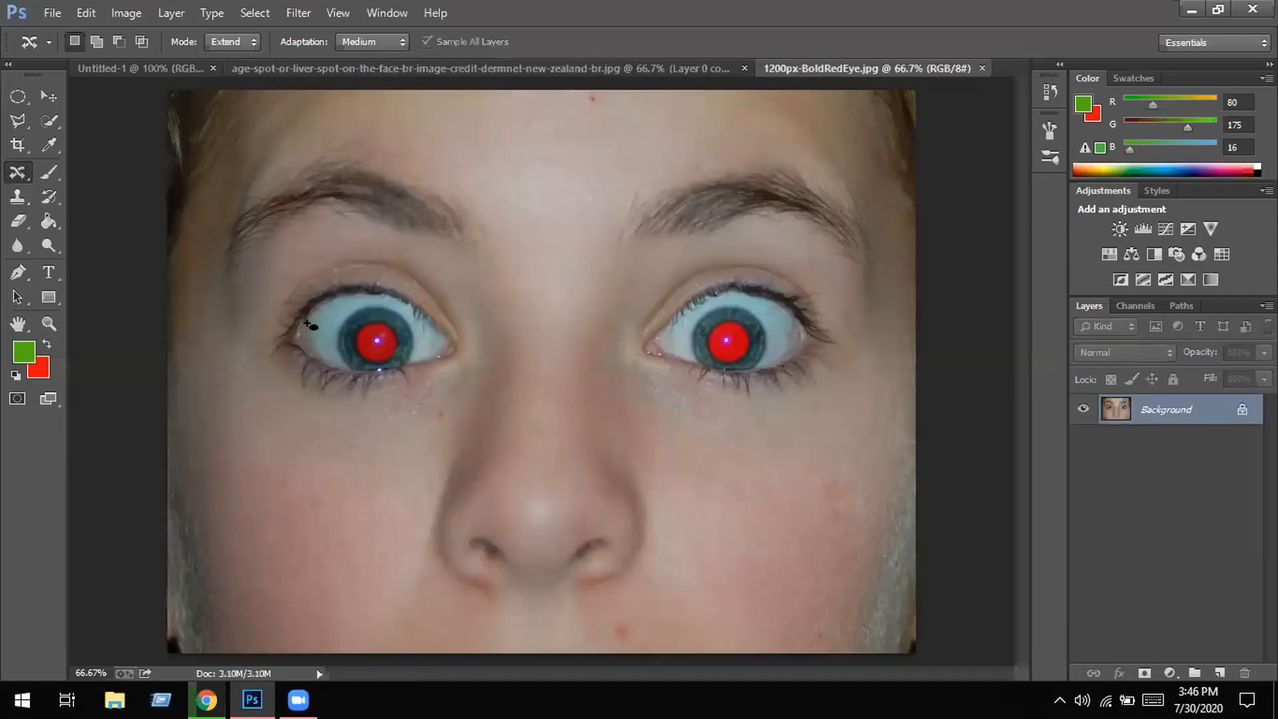
Convert the Background into Layer 0 and correct both red pupils with the Red Eye tool
{"action": "right_click", "coordinate": [17, 172]}
{"action": "left_click", "coordinate": [100, 244]}
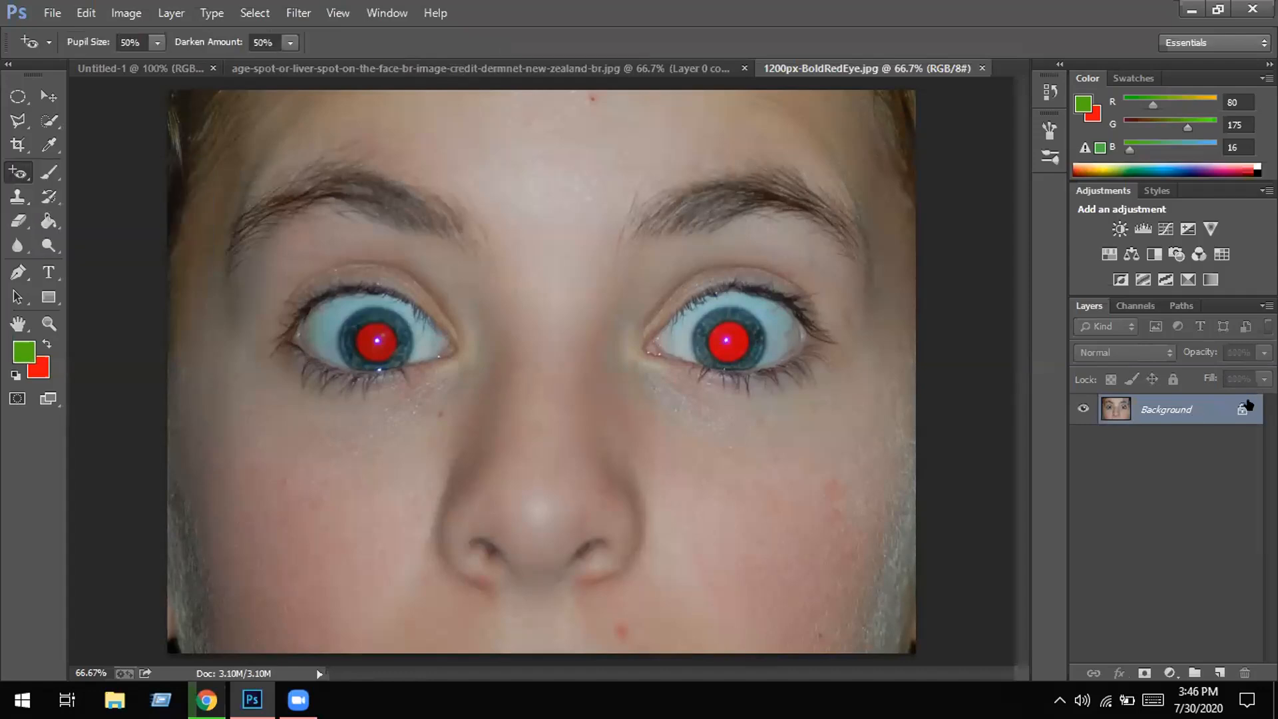
{"action": "double_click", "coordinate": [1240, 411]}
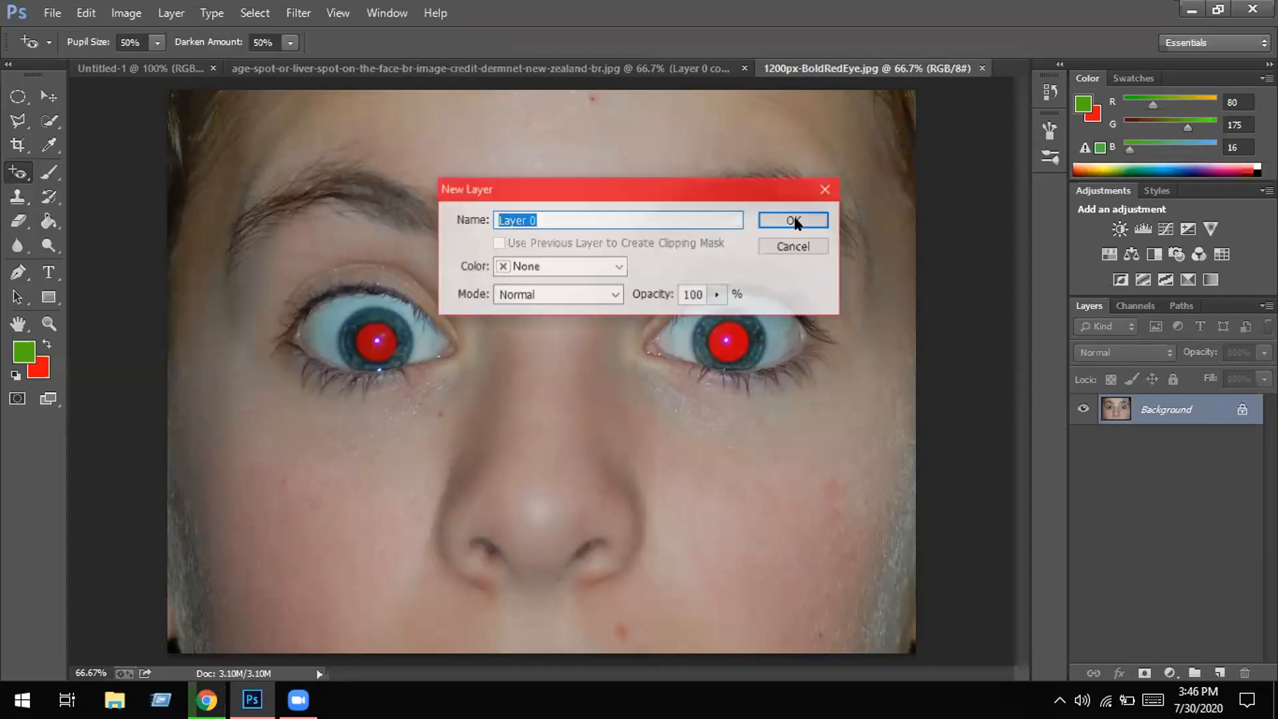
{"action": "key", "text": "Return"}
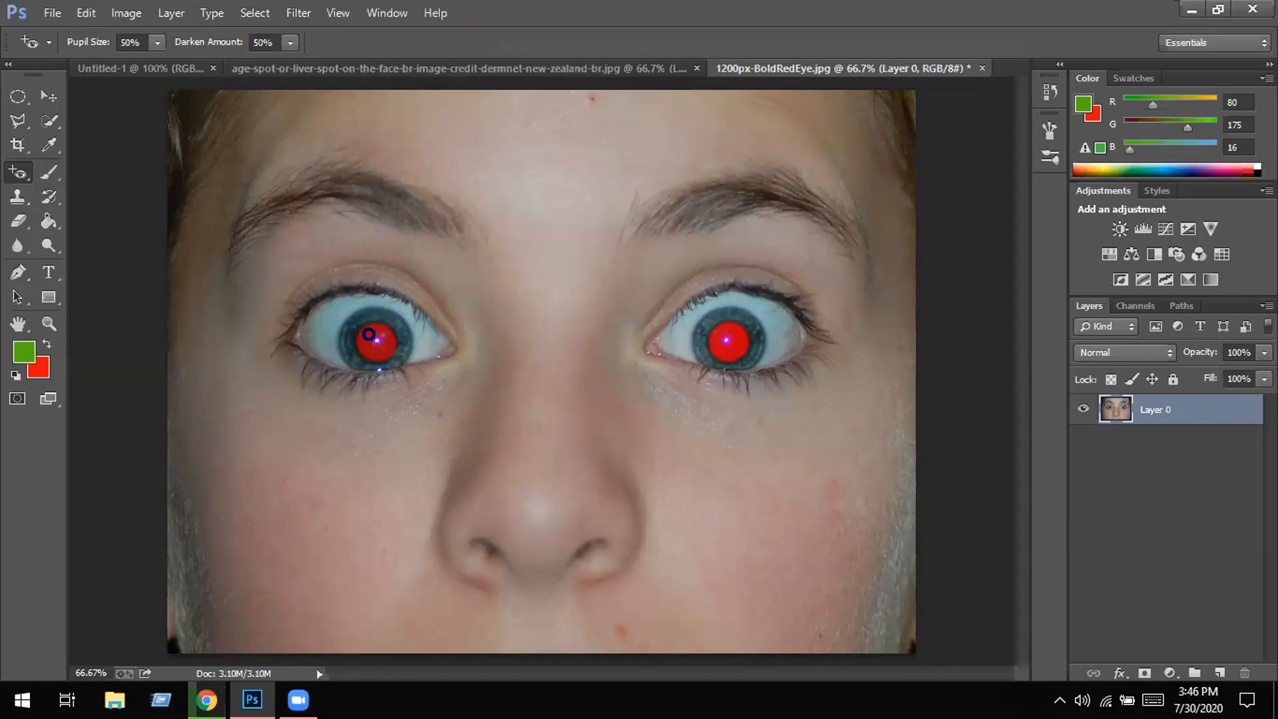
{"action": "left_click", "coordinate": [370, 340]}
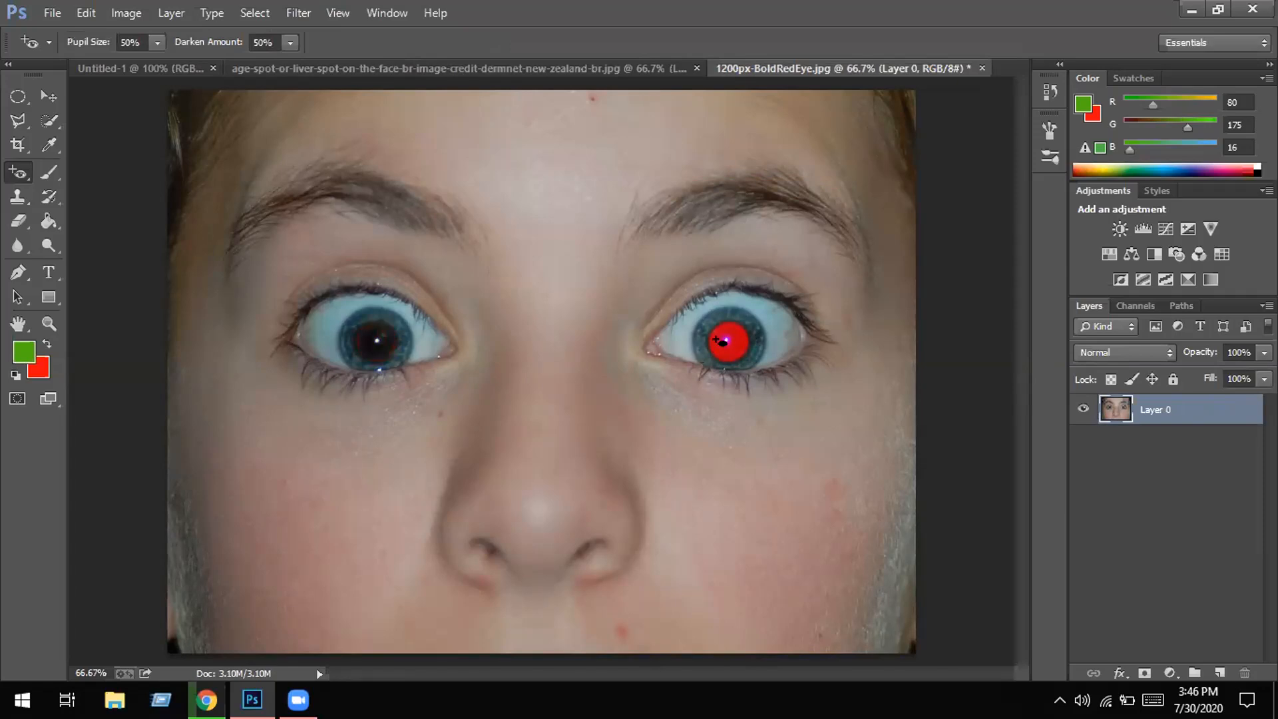
{"action": "left_click", "coordinate": [727, 342]}
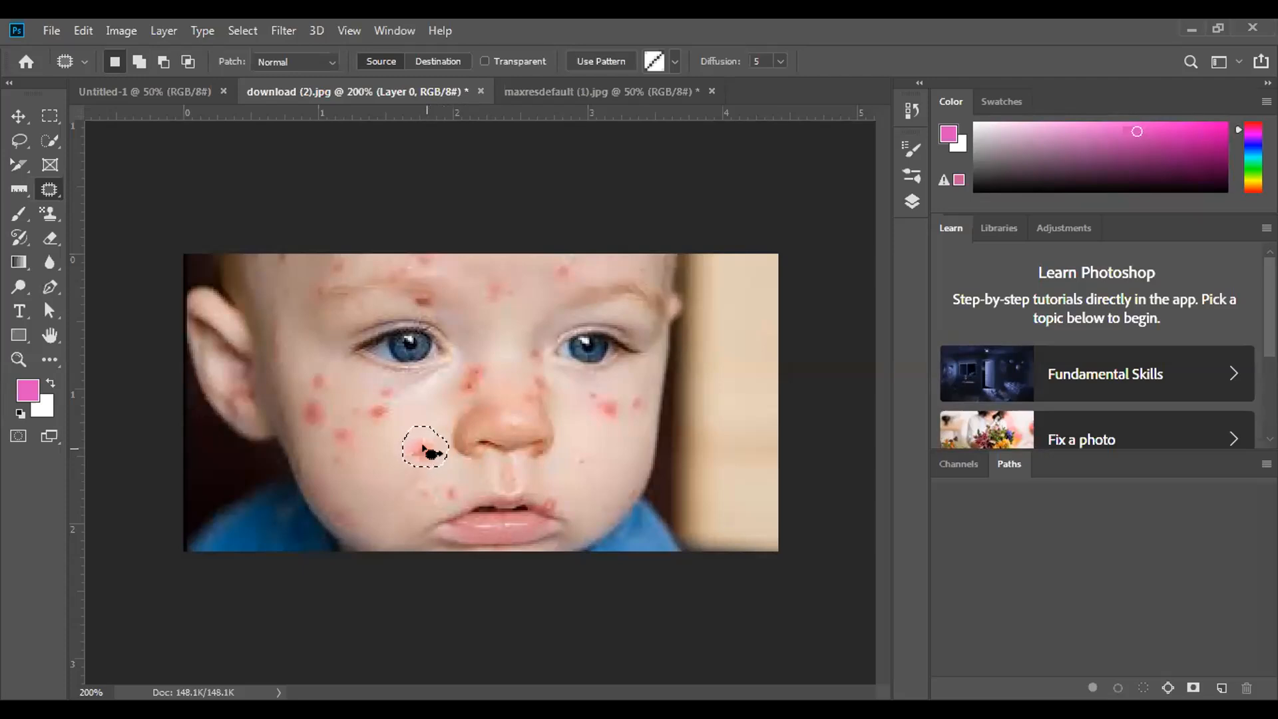
Patch the outlined red spot beside the baby's nose in download (2).jpg with clear skin from the lower cheek
{"action": "left_click_drag", "start_coordinate": [425, 450], "coordinate": [395, 487]}
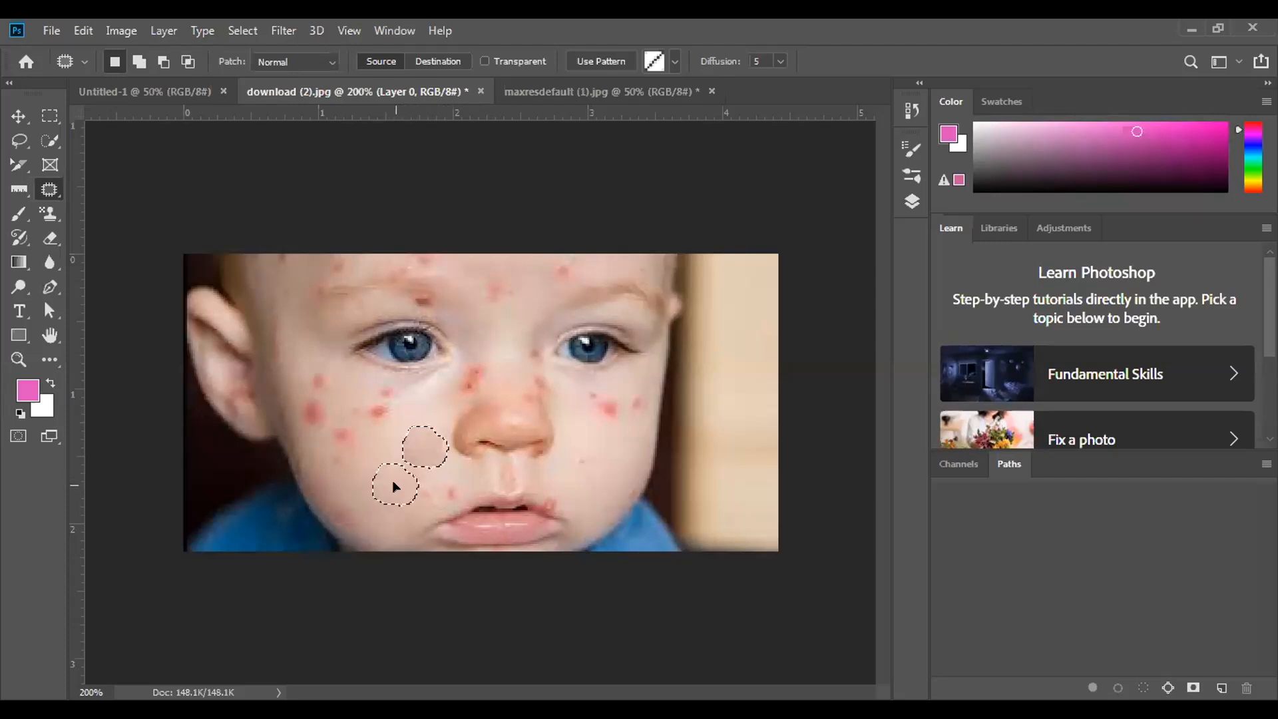
{"action": "mouse_move", "coordinate": [395, 486]}
{"action": "left_mouse_down"}
{"action": "mouse_move", "coordinate": [380, 524]}
{"action": "mouse_move", "coordinate": [394, 478]}
{"action": "mouse_move", "coordinate": [353, 517]}
{"action": "mouse_move", "coordinate": [346, 442]}
{"action": "mouse_move", "coordinate": [306, 414]}
{"action": "mouse_move", "coordinate": [362, 444]}
{"action": "mouse_move", "coordinate": [383, 480]}
{"action": "left_mouse_up"}
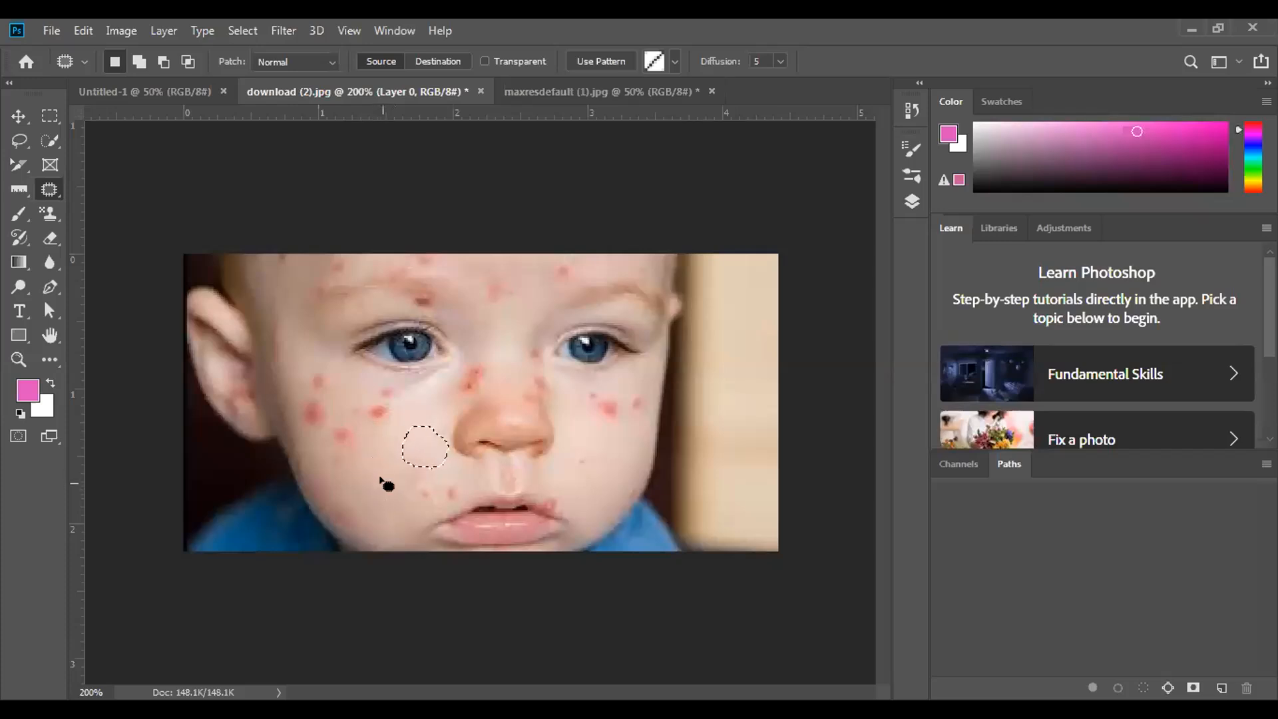
{"action": "key", "text": "ctrl+d"}
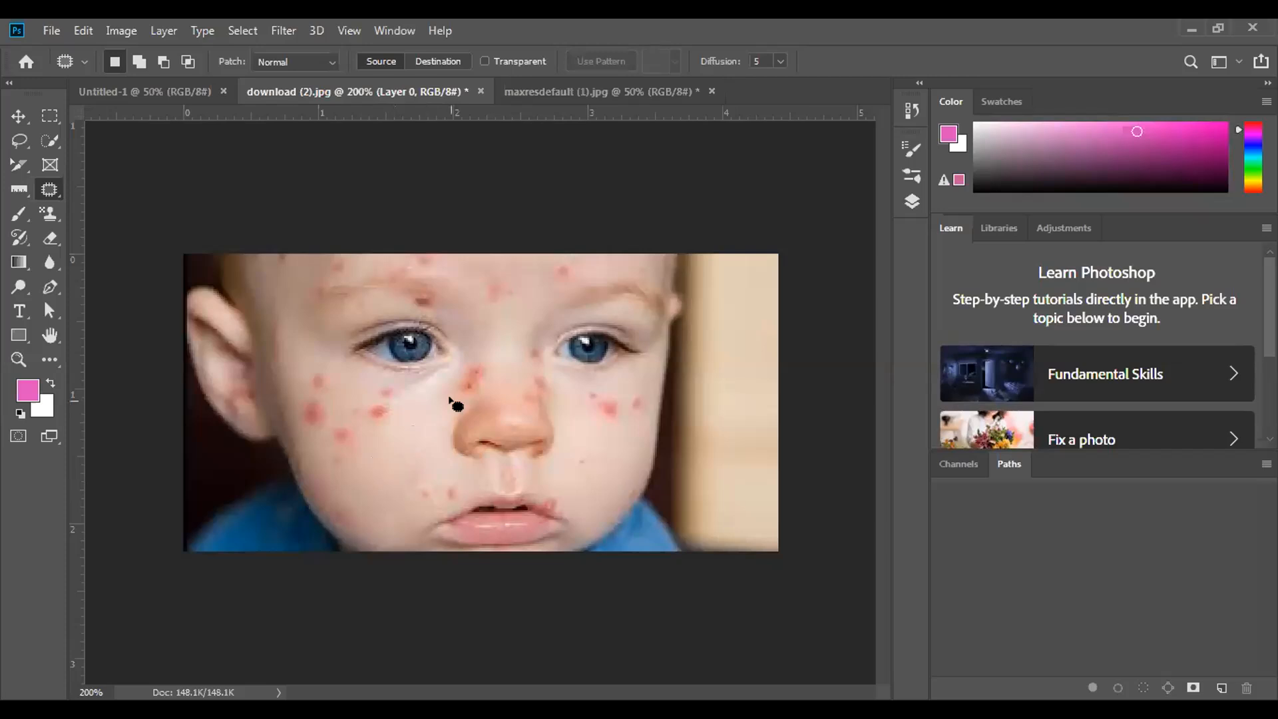
{"action": "mouse_move", "coordinate": [409, 406]}
{"action": "left_mouse_down"}
{"action": "mouse_move", "coordinate": [384, 444]}
{"action": "mouse_move", "coordinate": [349, 430]}
{"action": "mouse_move", "coordinate": [345, 400]}
{"action": "mouse_move", "coordinate": [352, 383]}
{"action": "mouse_move", "coordinate": [381, 380]}
{"action": "mouse_move", "coordinate": [414, 419]}
{"action": "left_mouse_up"}
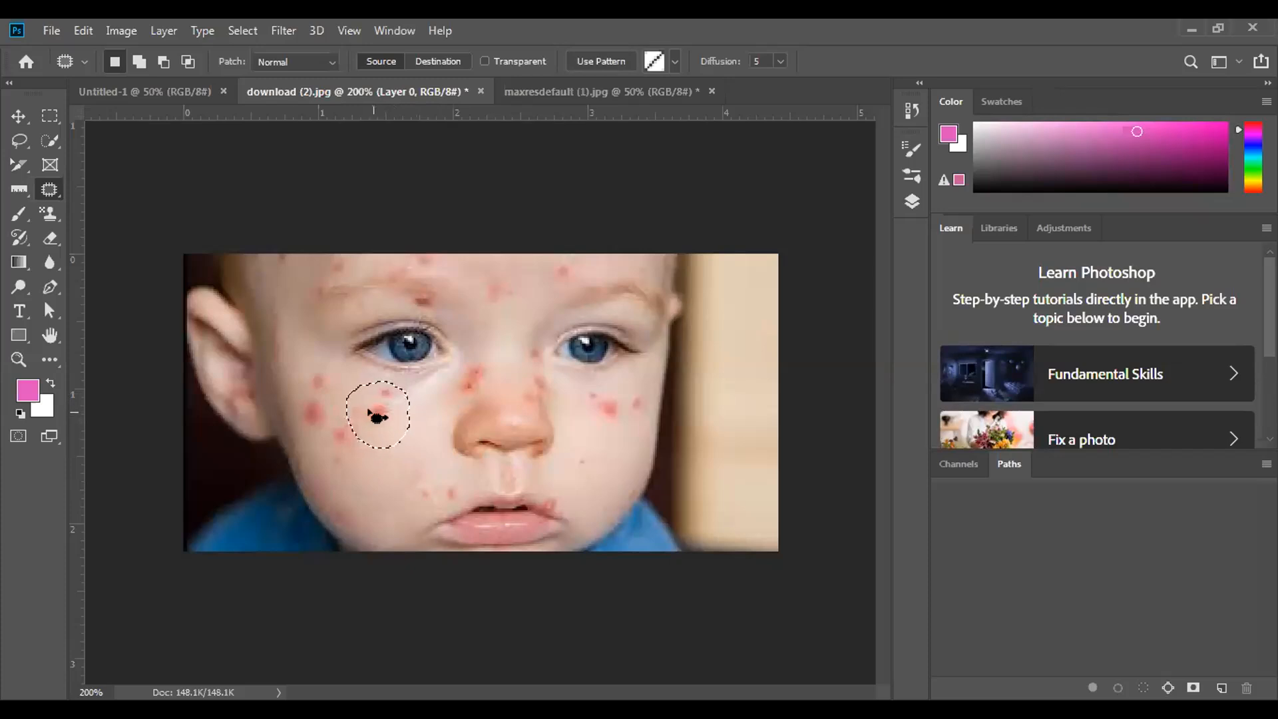
{"action": "left_click", "coordinate": [456, 444]}
{"action": "left_click", "coordinate": [456, 444]}
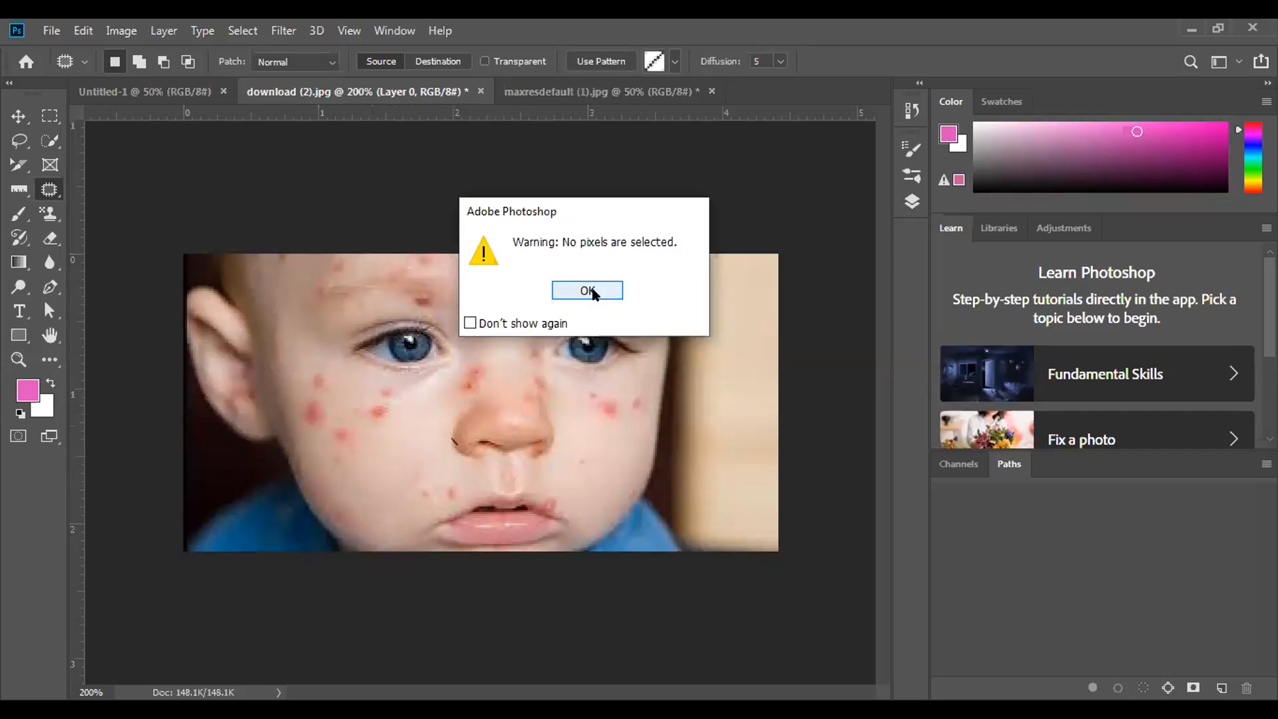
{"action": "left_click", "coordinate": [588, 291]}
Patch the red spots on the baby's cheek below the eye with nearby clear skin and clear the selection
{"action": "mouse_move", "coordinate": [388, 428]}
{"action": "left_mouse_down"}
{"action": "mouse_move", "coordinate": [395, 385]}
{"action": "mouse_move", "coordinate": [360, 384]}
{"action": "mouse_move", "coordinate": [351, 402]}
{"action": "mouse_move", "coordinate": [391, 430]}
{"action": "left_mouse_up"}
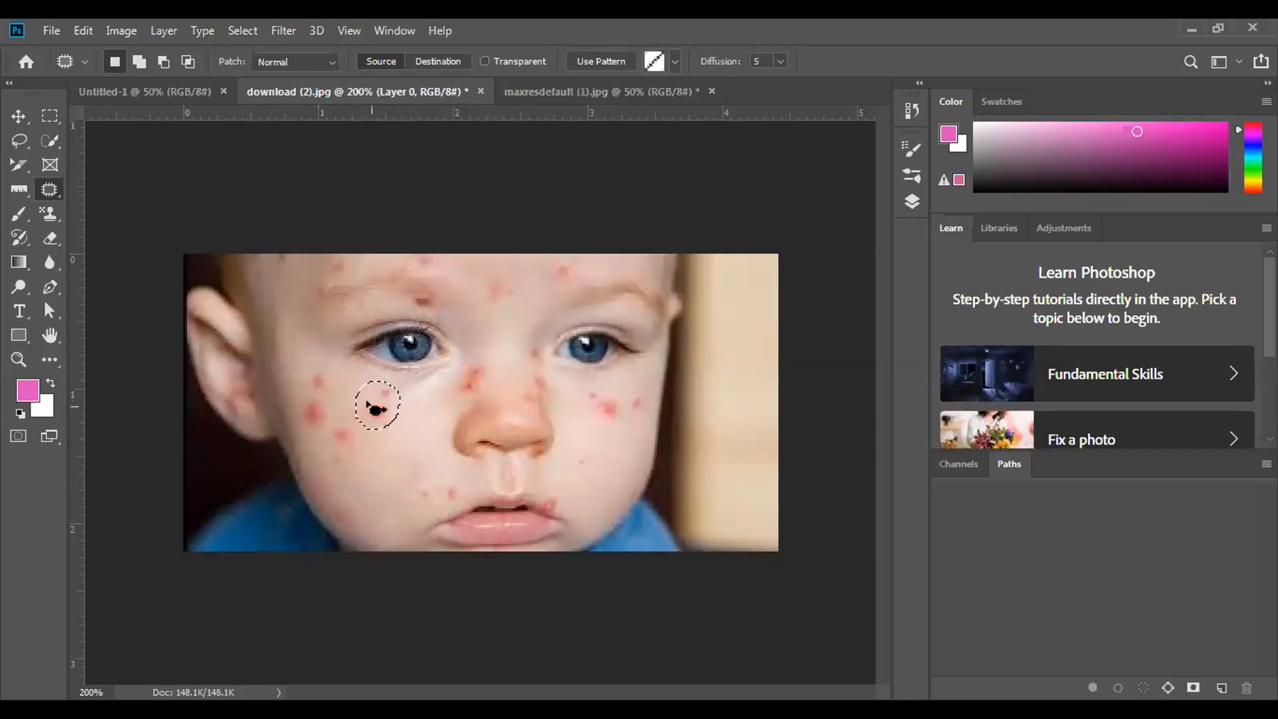
{"action": "left_click_drag", "start_coordinate": [368, 404], "coordinate": [402, 427]}
{"action": "key", "text": "ctrl+d"}
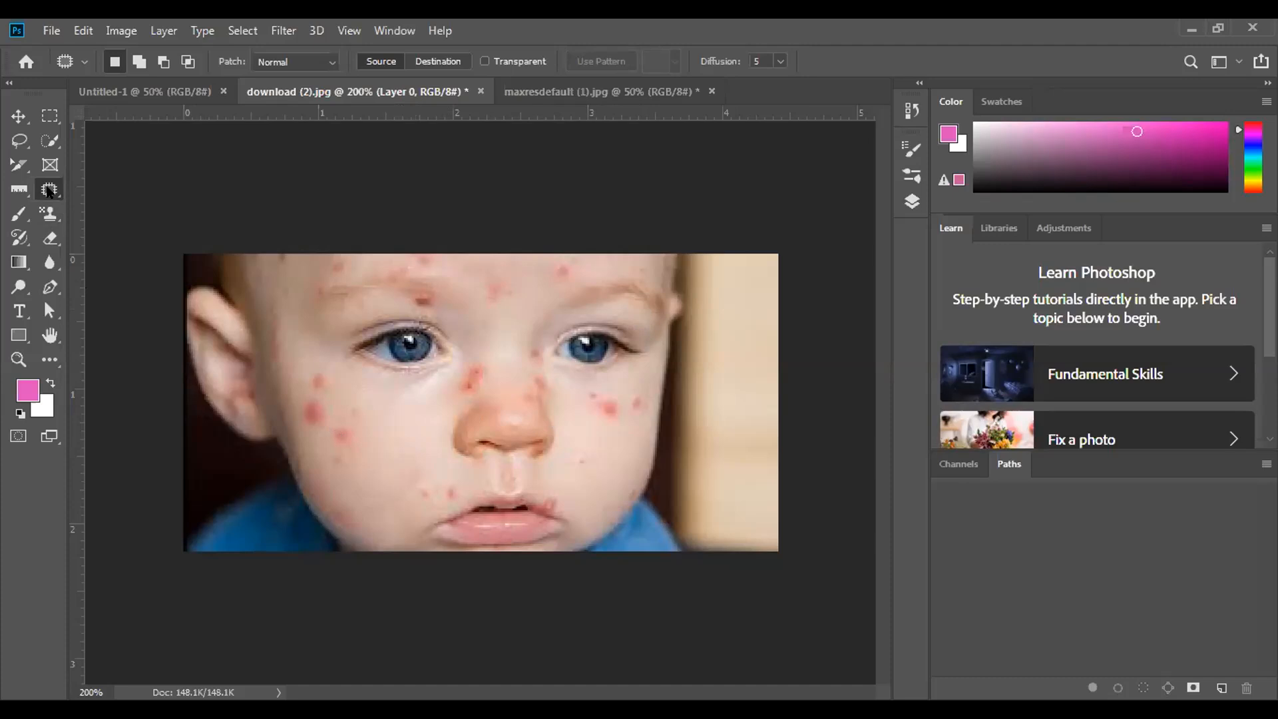
Remove two red blemishes on the baby's outer cheek with the Spot Healing Brush
{"action": "right_click", "coordinate": [49, 191]}
{"action": "left_click", "coordinate": [131, 190]}
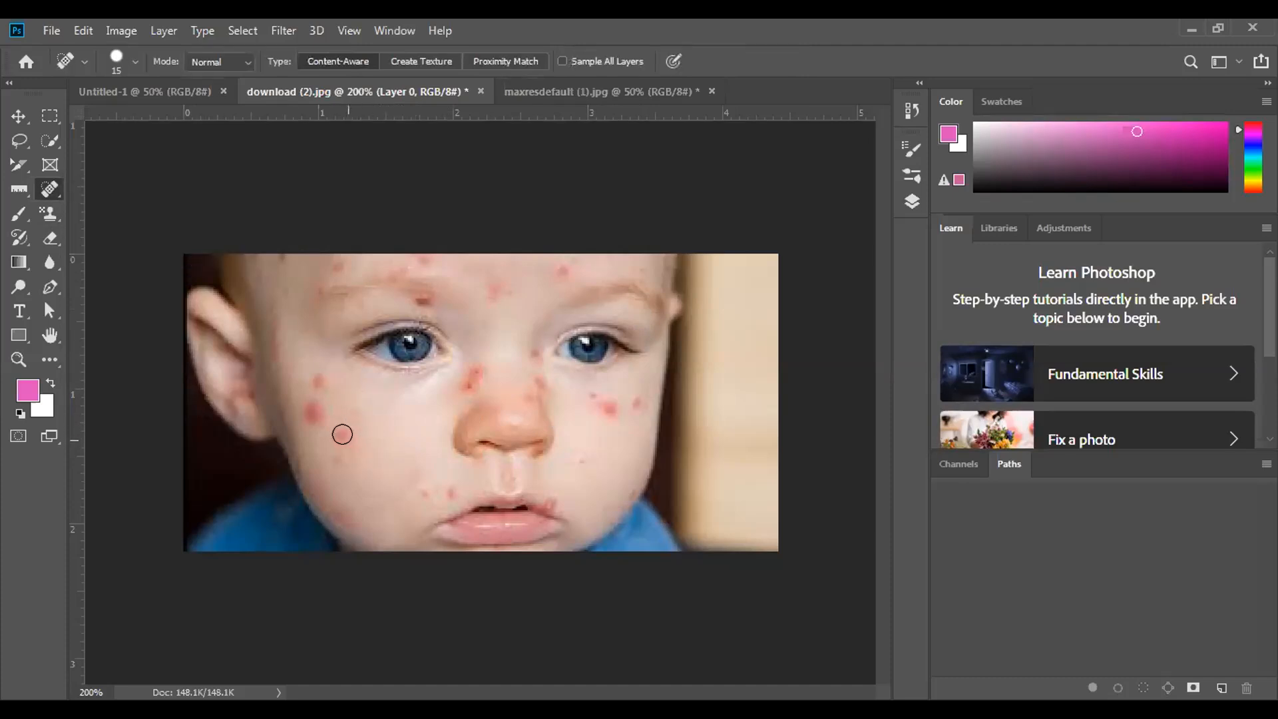
{"action": "left_click", "coordinate": [338, 433]}
{"action": "left_click", "coordinate": [334, 460]}
Open the portrait download (1).jpg from the Class folder on the Desktop
{"action": "left_click", "coordinate": [52, 31]}
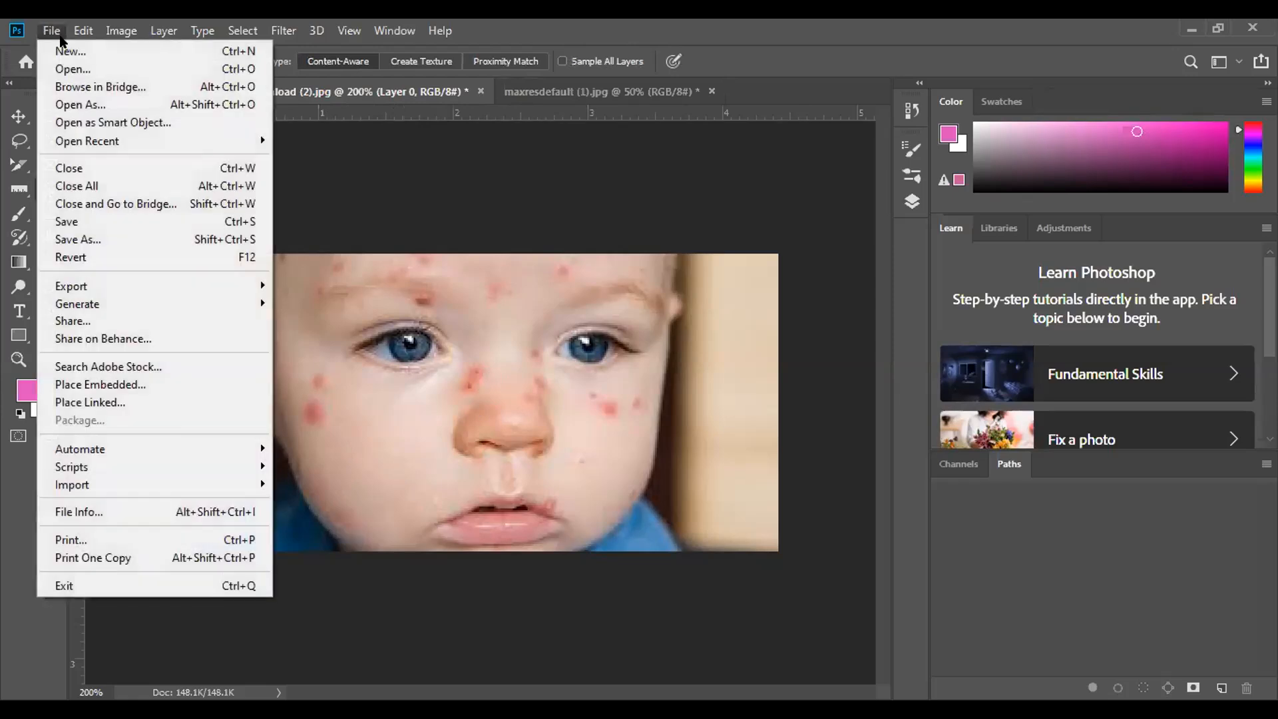
{"action": "left_click", "coordinate": [97, 69]}
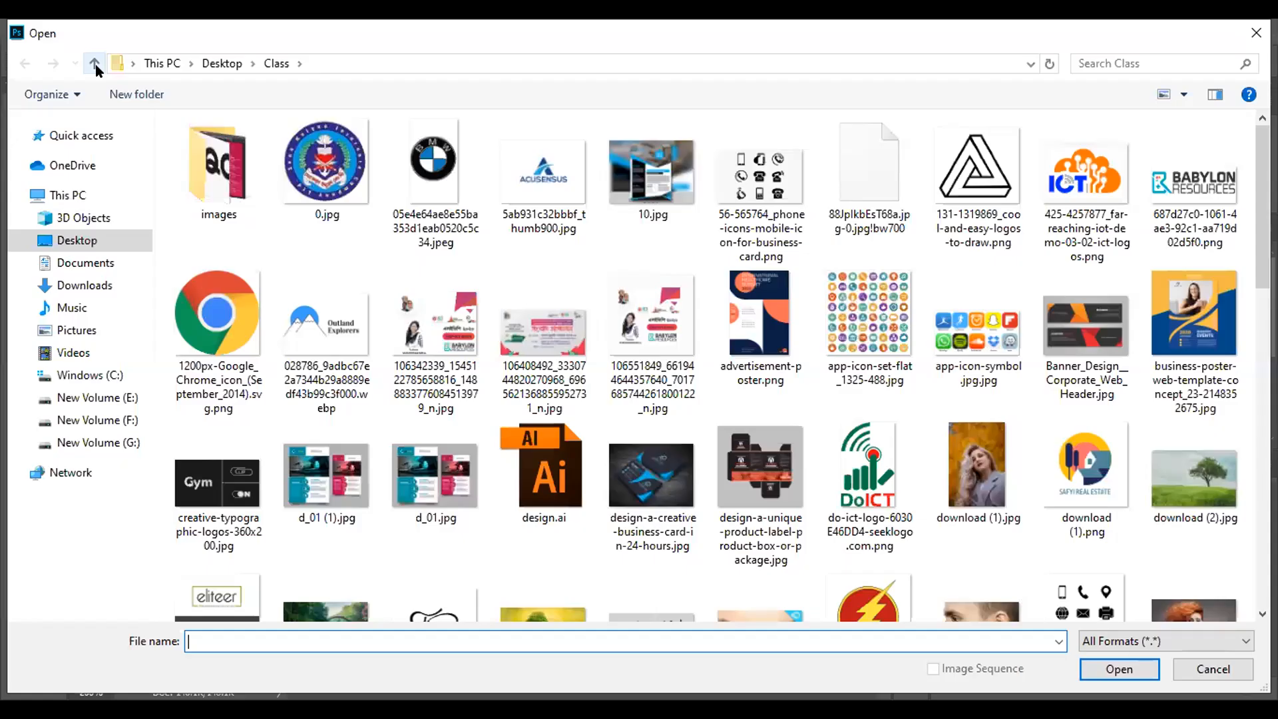
{"action": "scroll", "coordinate": [666, 341], "scroll_direction": "down", "scroll_amount": 5}
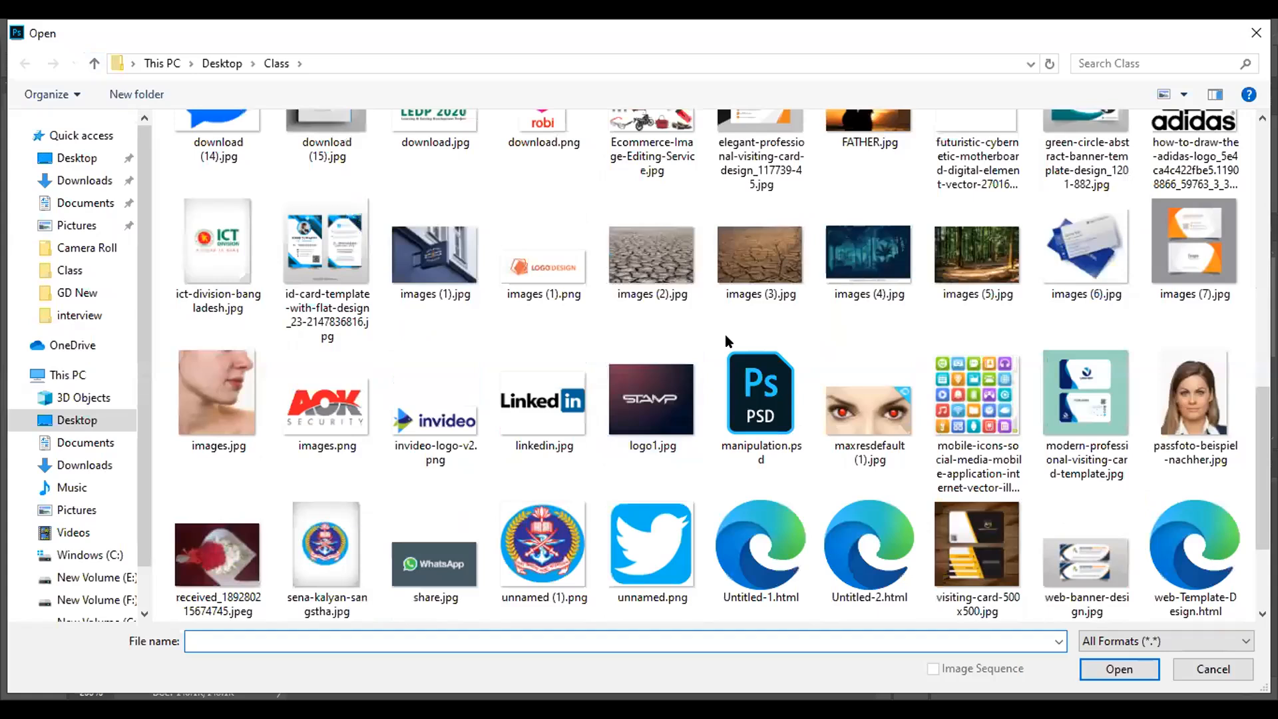
{"action": "scroll", "coordinate": [743, 329], "scroll_direction": "up", "scroll_amount": 10}
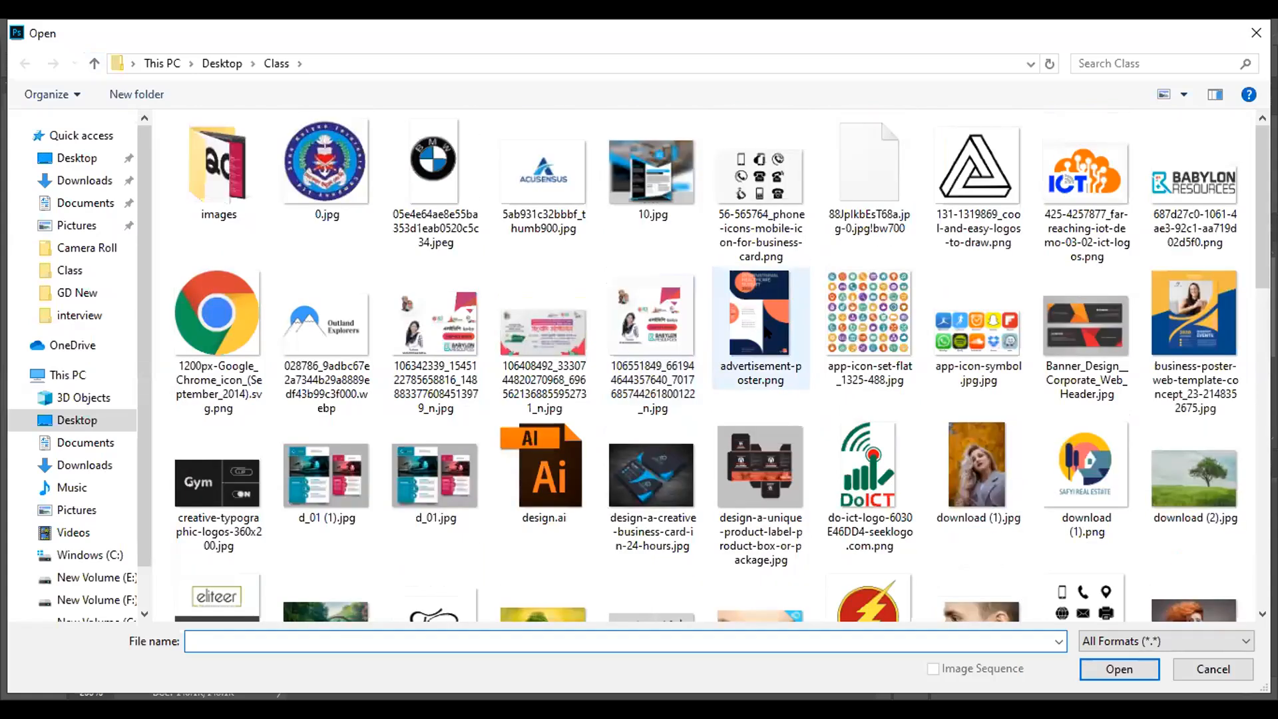
{"action": "left_click", "coordinate": [977, 474]}
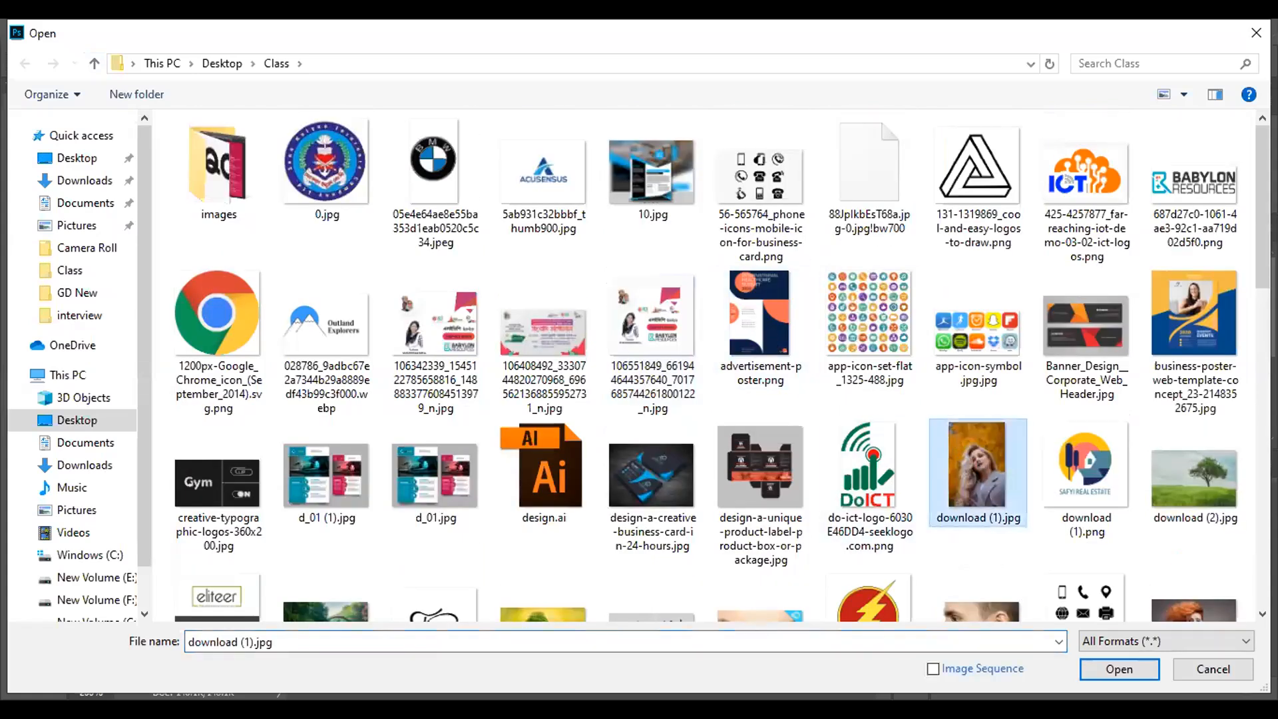
{"action": "left_click", "coordinate": [1119, 670]}
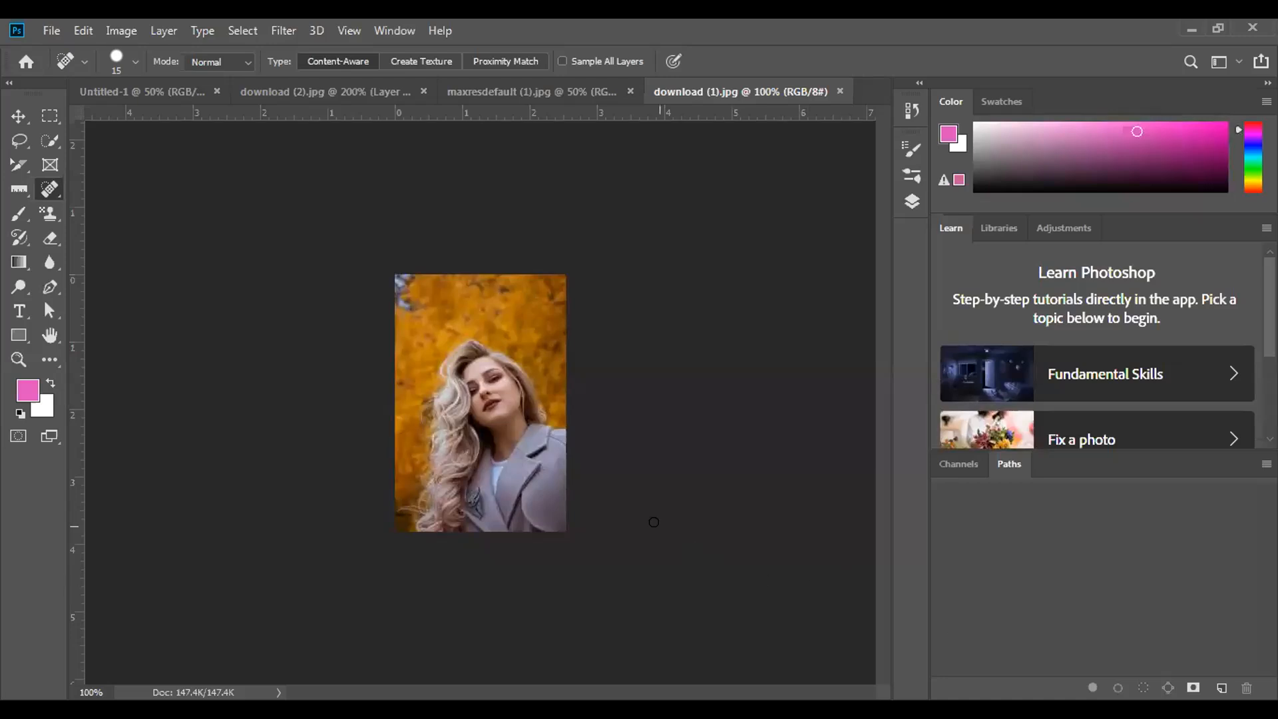
{"action": "key", "text": "ctrl+plus"}
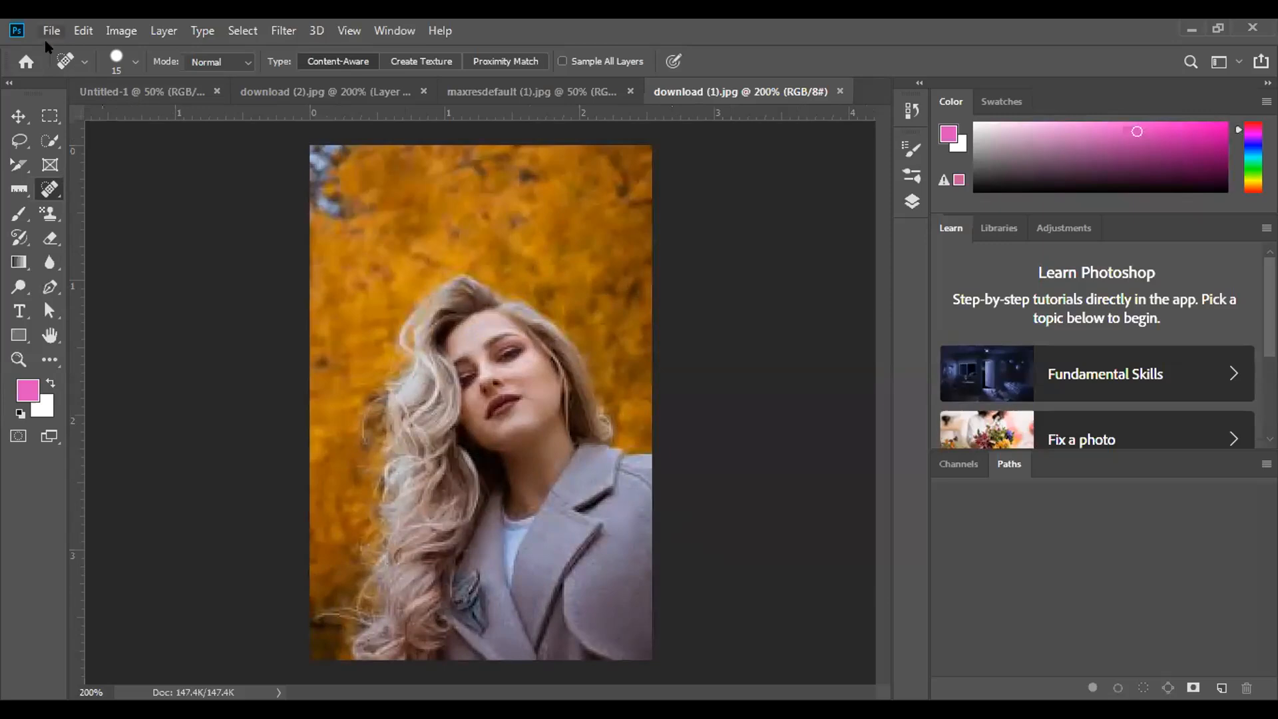
Activate the Move tool, undock Layers from the collapsed dock and expand it beside the portrait
{"action": "left_click", "coordinate": [18, 116]}
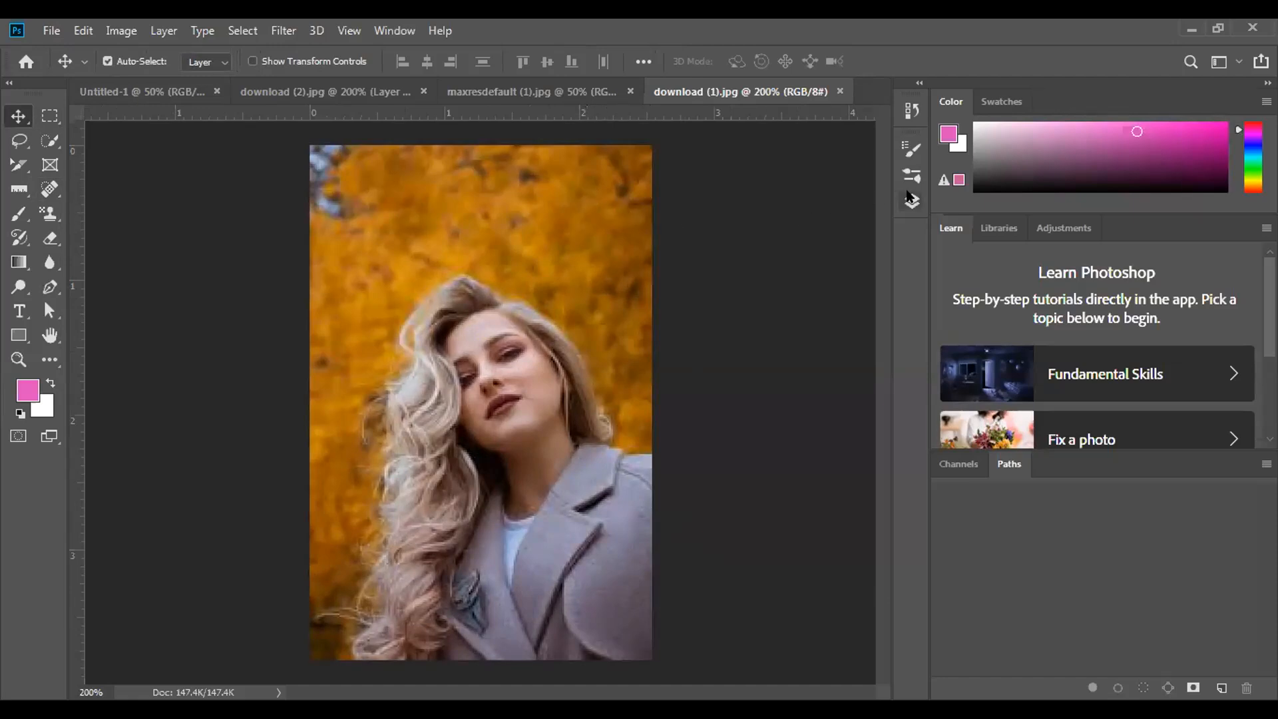
{"action": "left_click_drag", "start_coordinate": [909, 196], "coordinate": [829, 273]}
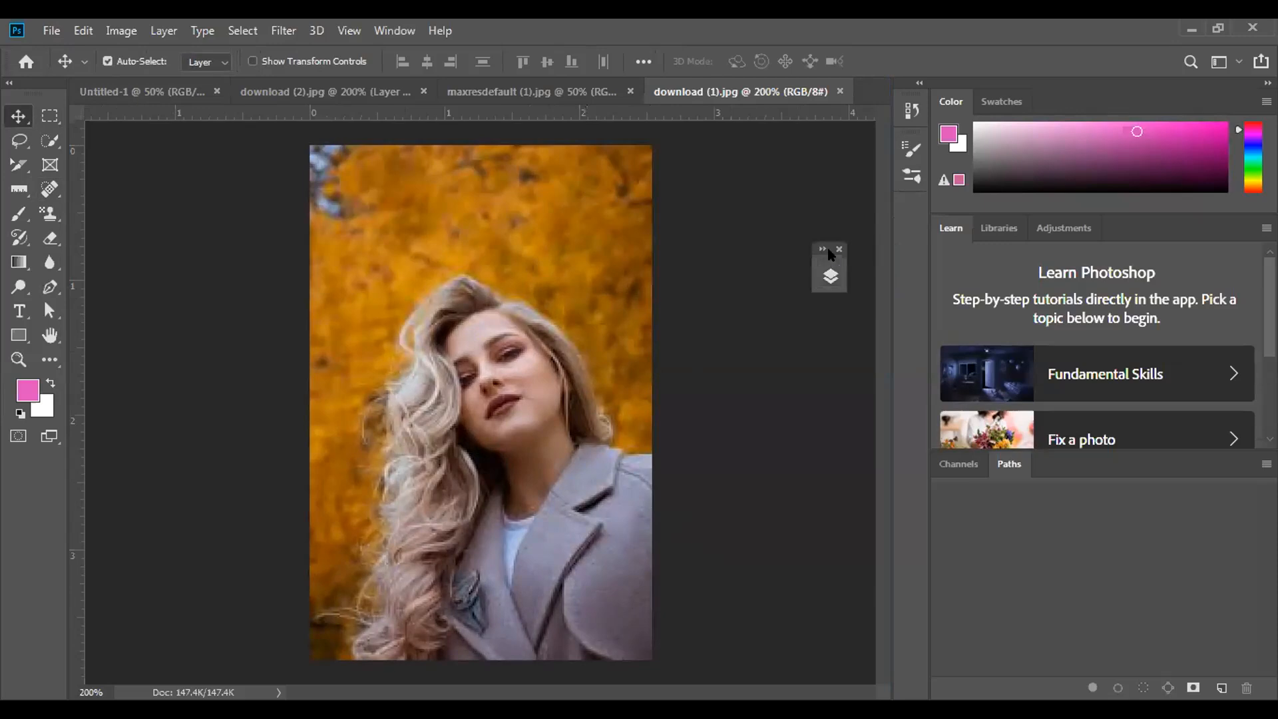
{"action": "left_click", "coordinate": [829, 273]}
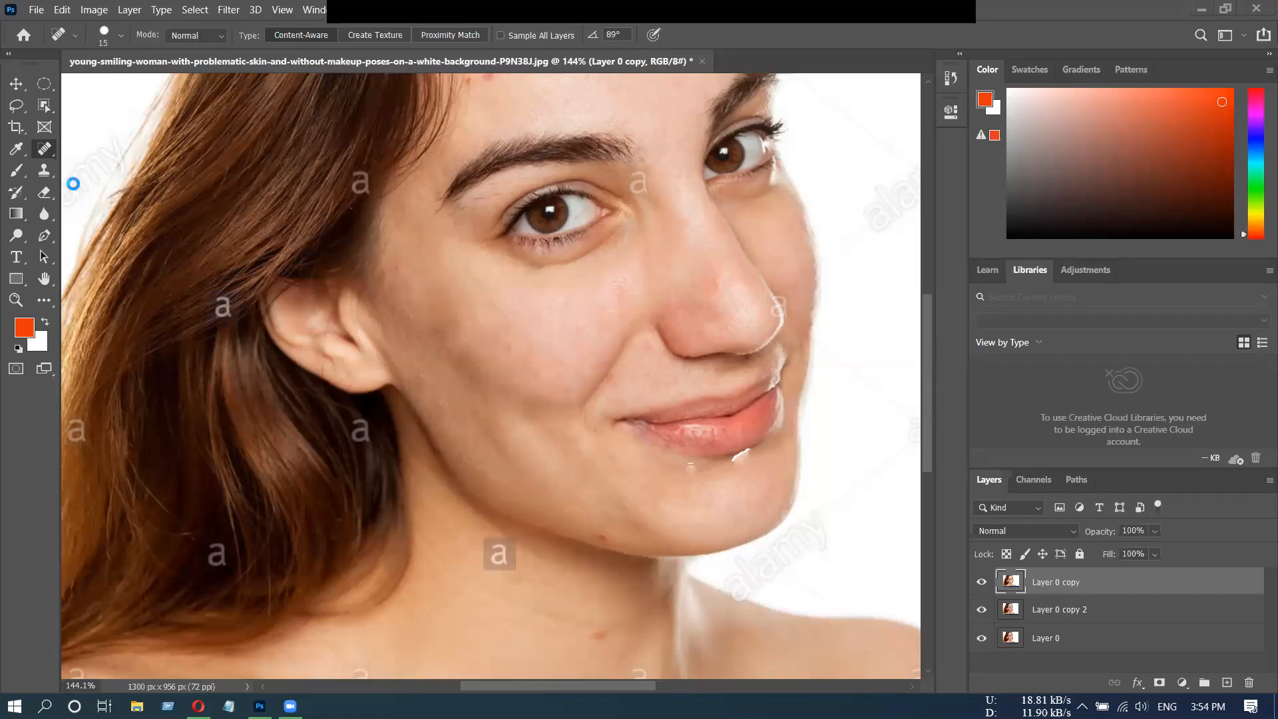
{"action": "right_click", "coordinate": [55, 155]}
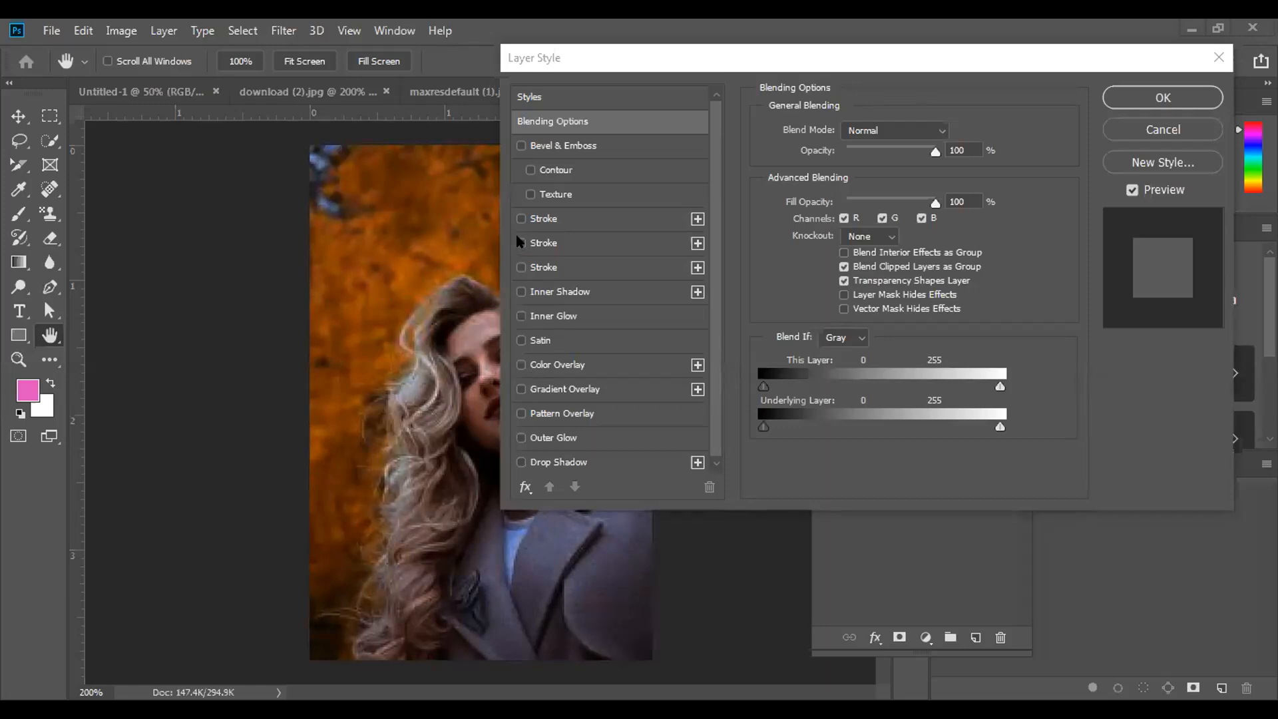
Try a 9 px black inside Stroke on the darkened portrait copy, check its fill types and discard the layer style
{"action": "left_click", "coordinate": [693, 242]}
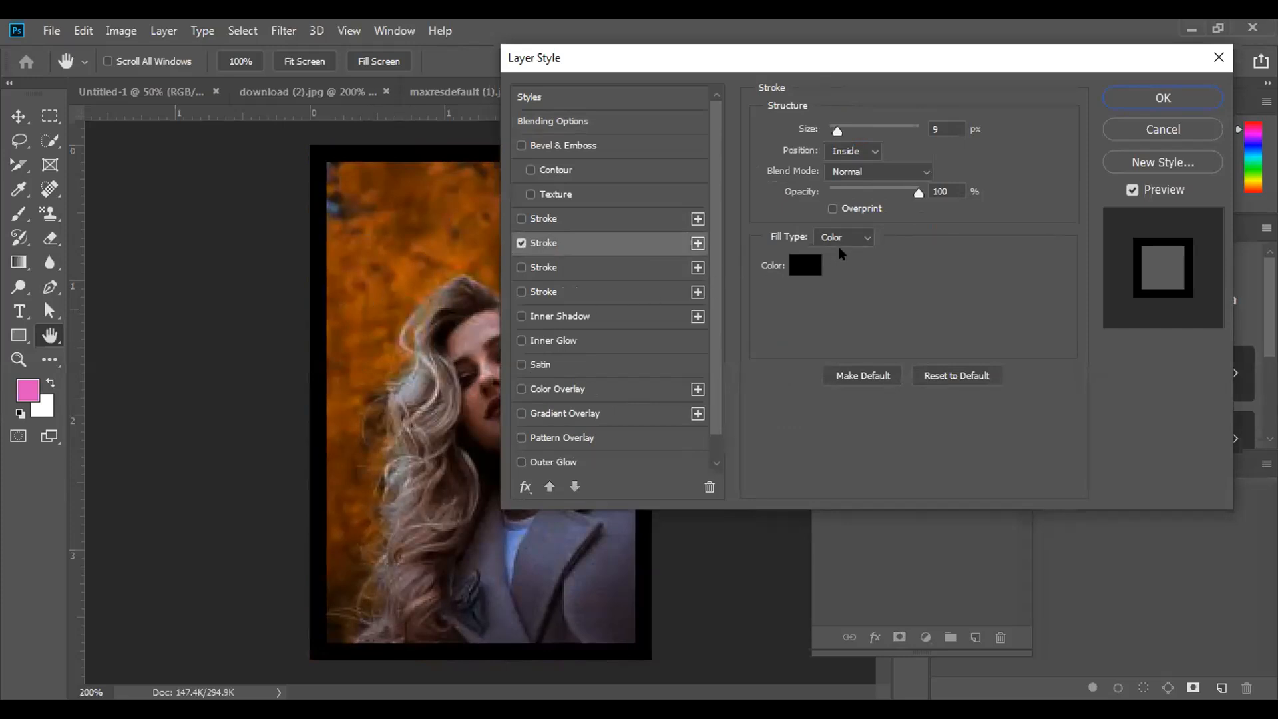
{"action": "left_click", "coordinate": [868, 238]}
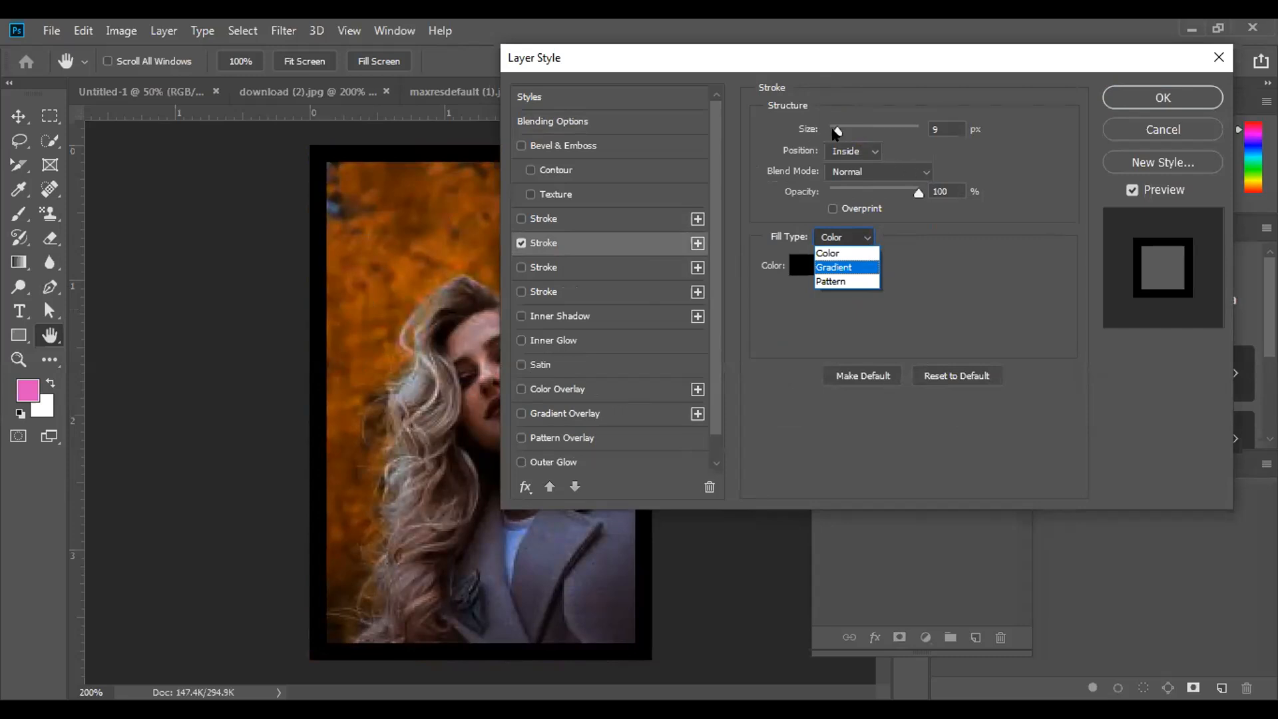
{"action": "left_click", "coordinate": [836, 132]}
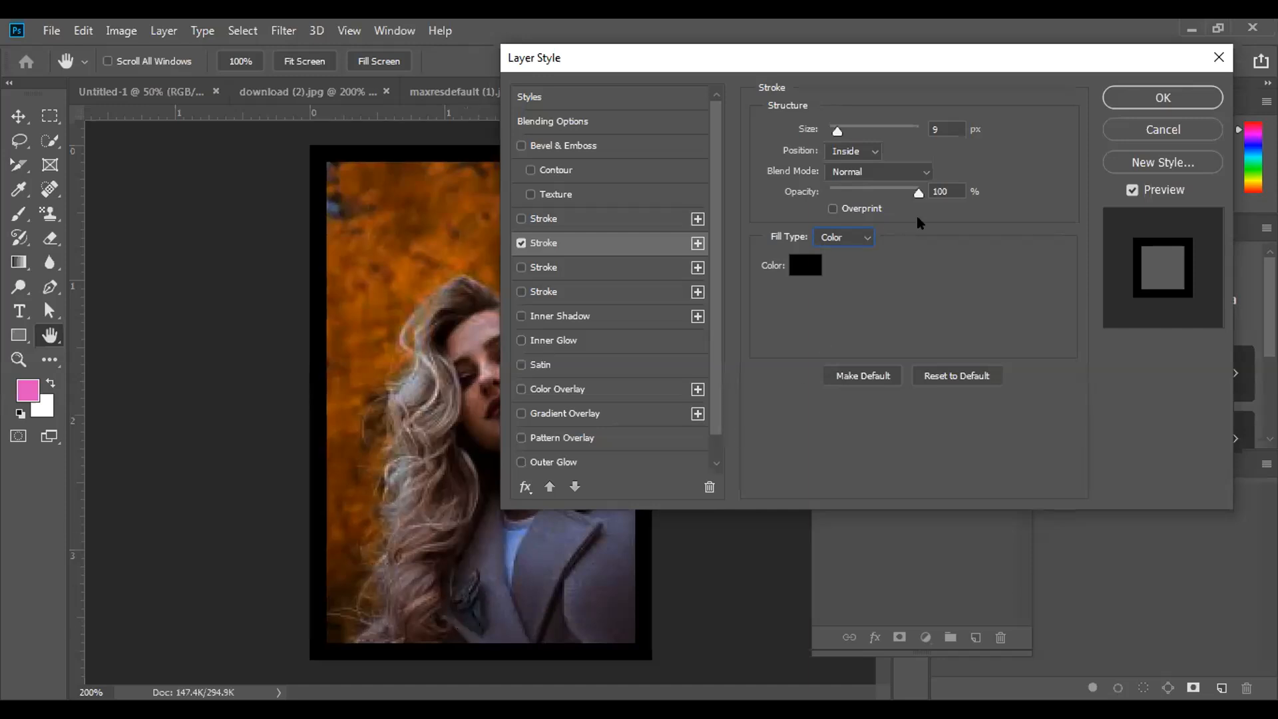
{"action": "mouse_move", "coordinate": [918, 193]}
{"action": "left_mouse_down"}
{"action": "mouse_move", "coordinate": [817, 194]}
{"action": "mouse_move", "coordinate": [919, 194]}
{"action": "left_mouse_up"}
{"action": "left_click", "coordinate": [1147, 128]}
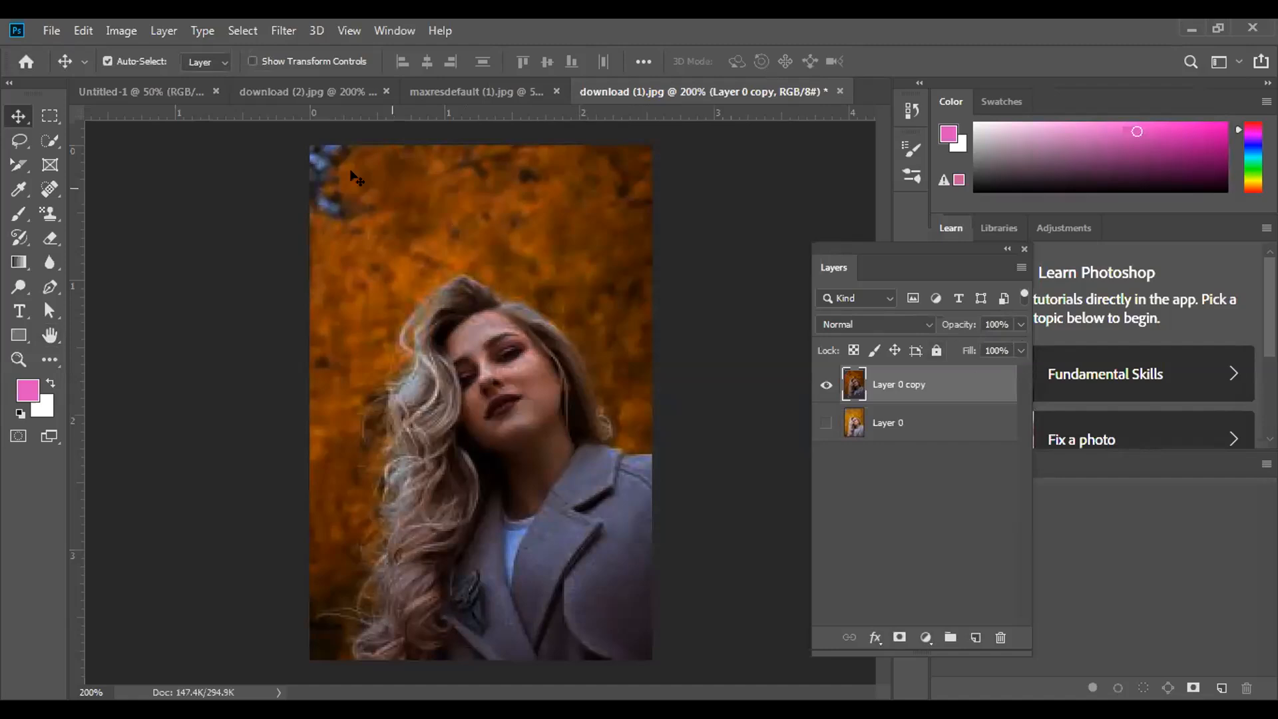
Switch to the Untitled-1 document and activate the Rectangular Marquee tool
{"action": "left_click", "coordinate": [168, 91]}
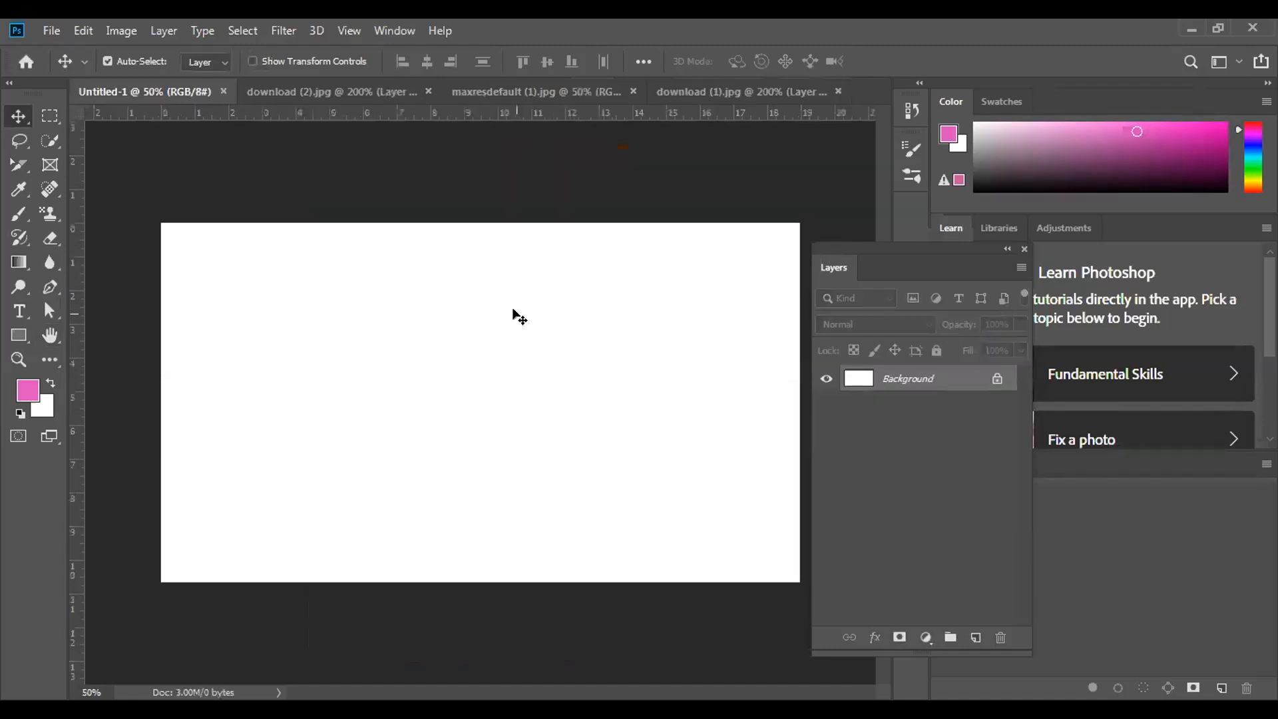
{"action": "left_click", "coordinate": [49, 116]}
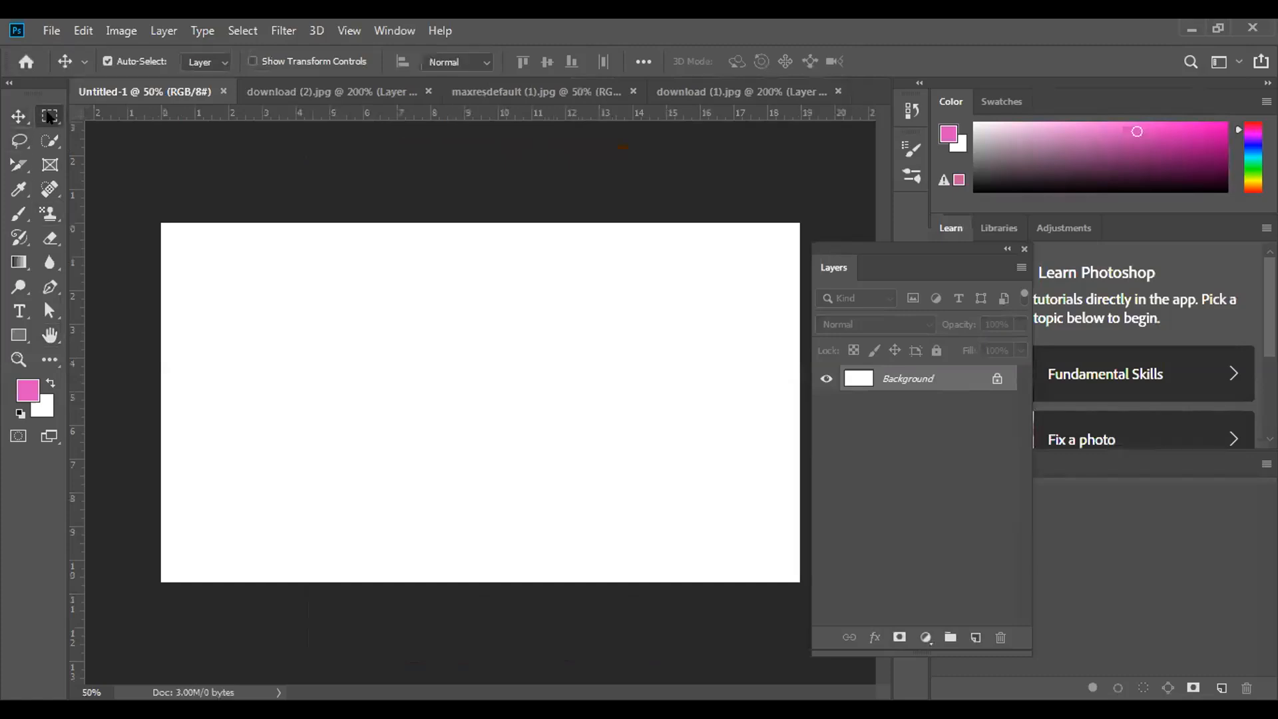
{"action": "right_click", "coordinate": [49, 115]}
{"action": "left_click", "coordinate": [128, 120]}
Fill a large rectangular selection across the middle of the white canvas with the pink foreground color, and deselect it
{"action": "left_click_drag", "start_coordinate": [215, 268], "coordinate": [729, 522]}
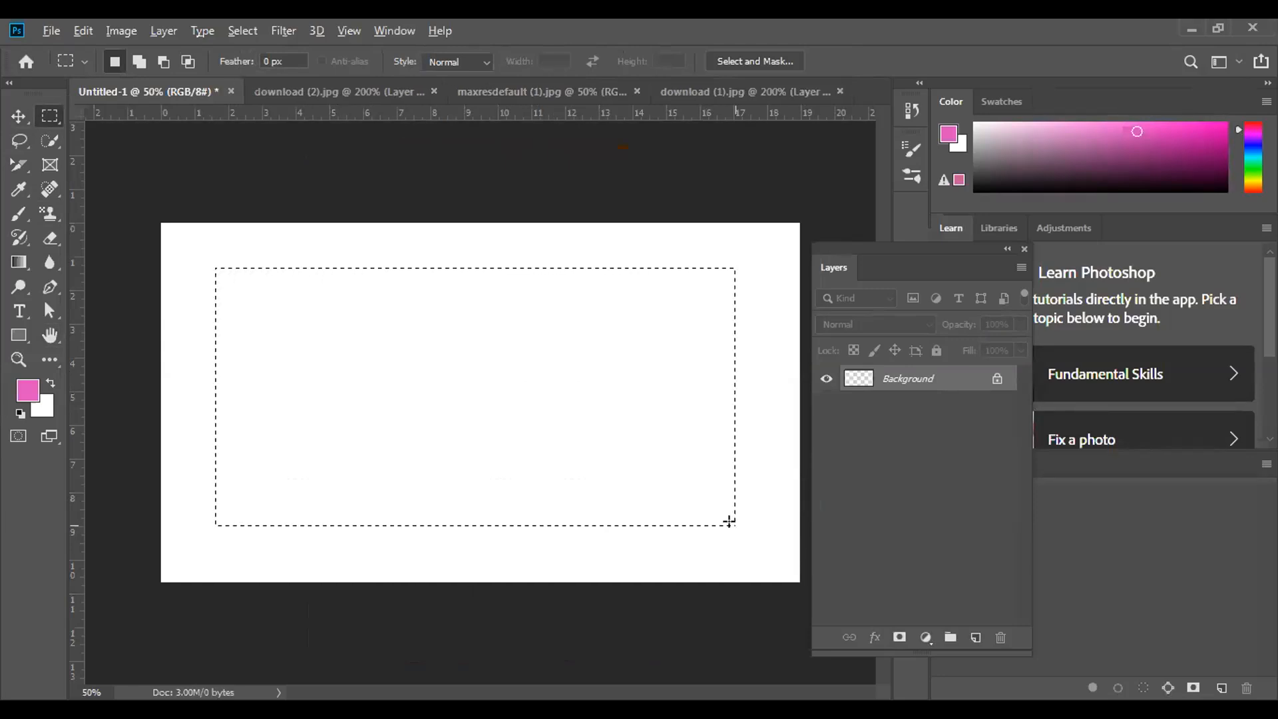
{"action": "key", "text": "alt+BackSpace"}
{"action": "key", "text": "ctrl+d"}
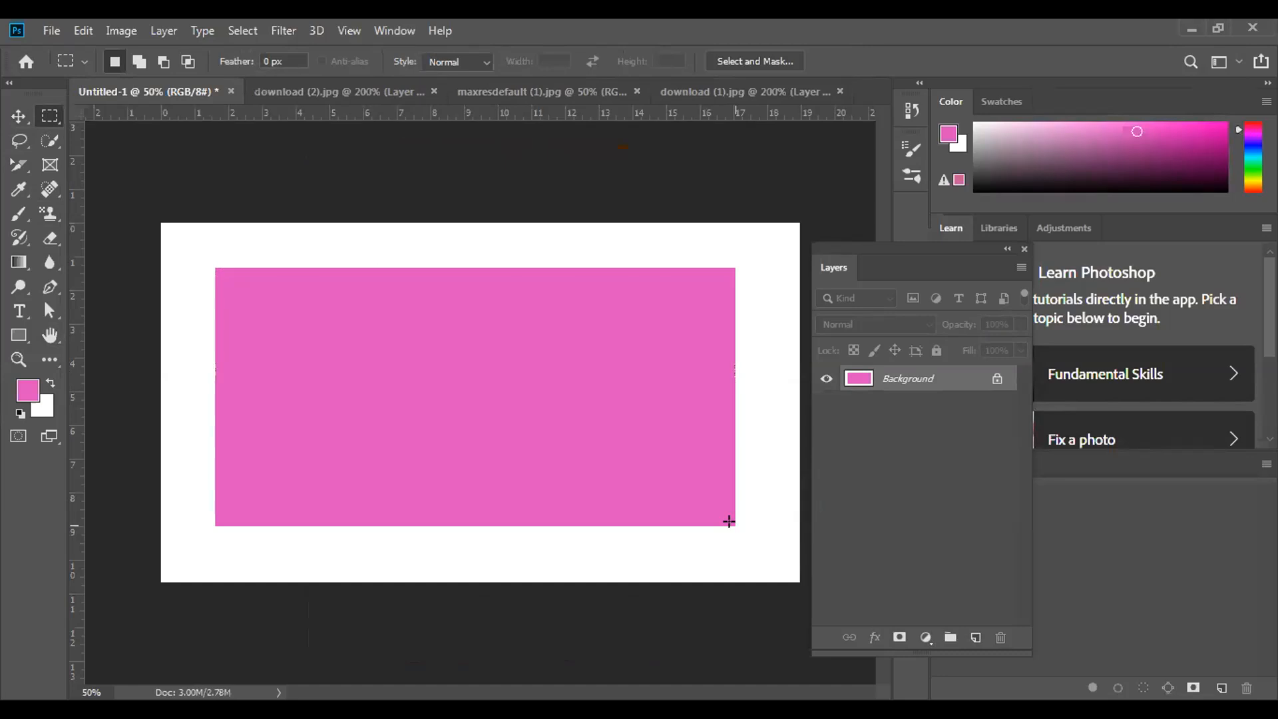
Convert the Background with the pink rectangle into Layer 0, and open and dismiss its layer style settings
{"action": "left_click", "coordinate": [994, 376]}
{"action": "key", "text": "h"}
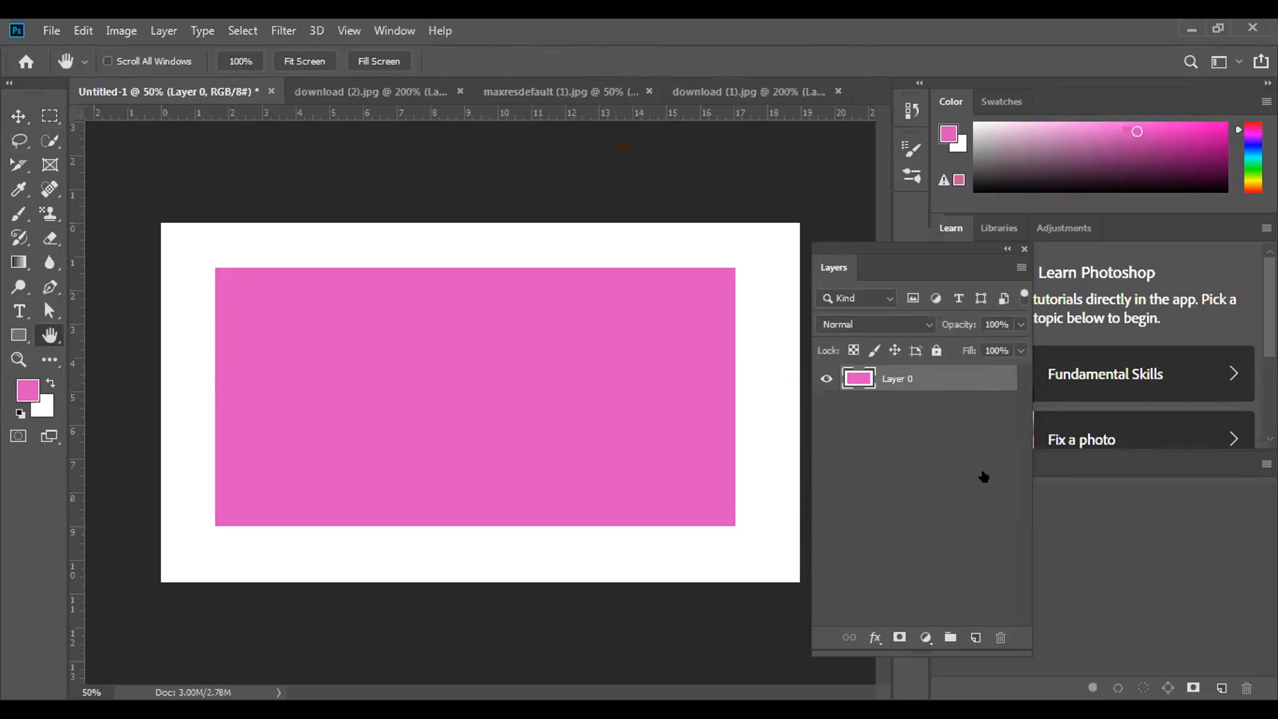
{"action": "double_click", "coordinate": [979, 378]}
{"action": "left_click", "coordinate": [1159, 129]}
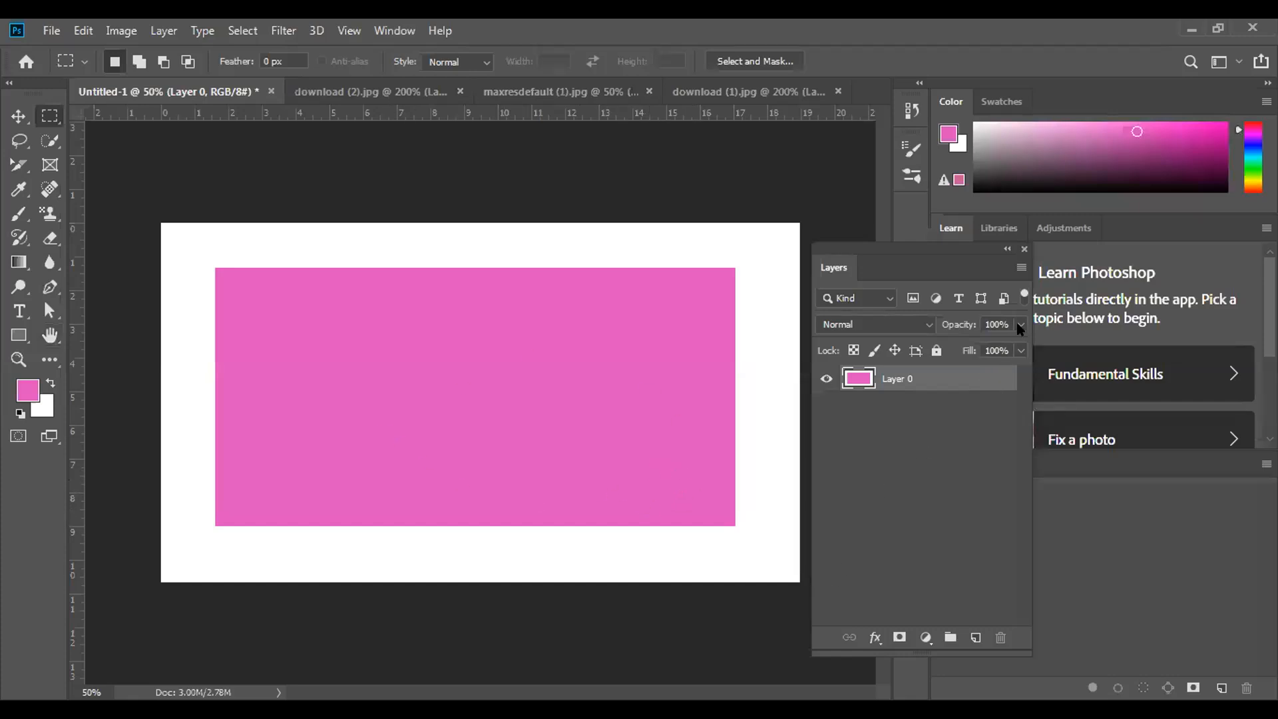
Examine the Opacity and Fill sliders of Layer 0
{"action": "left_click_drag", "start_coordinate": [1020, 324], "coordinate": [1040, 347]}
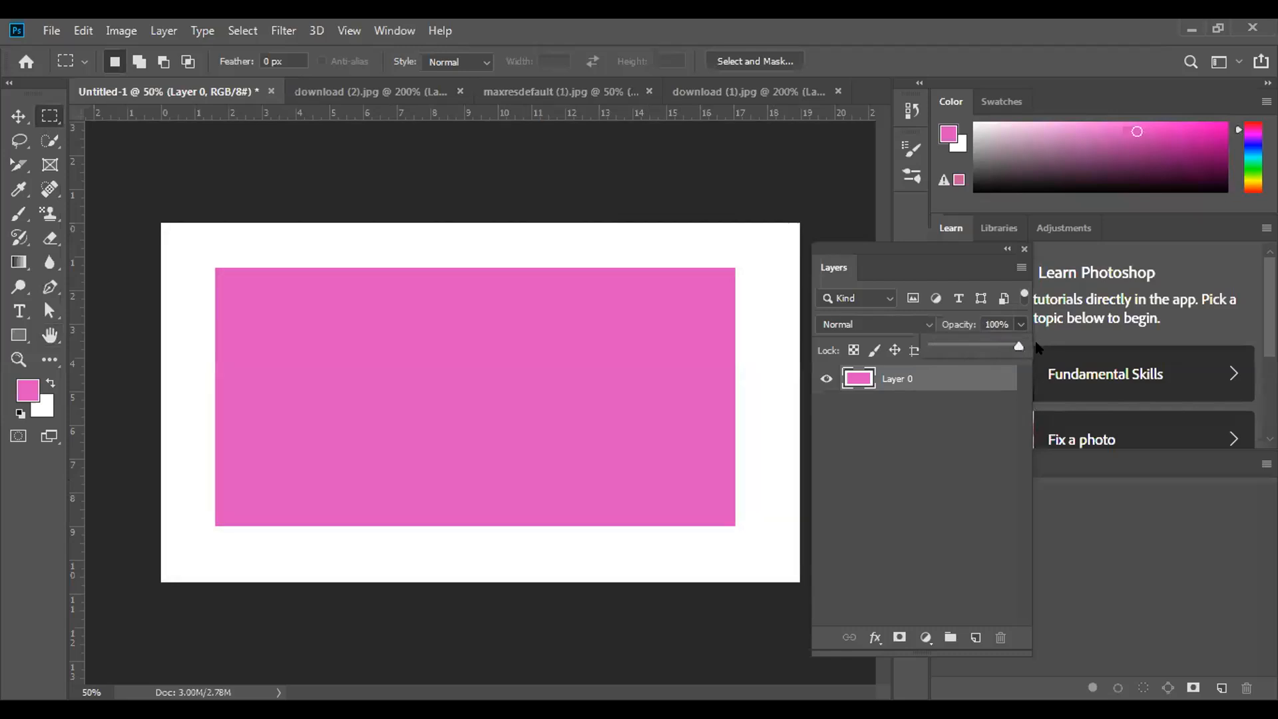
{"action": "left_click", "coordinate": [987, 430]}
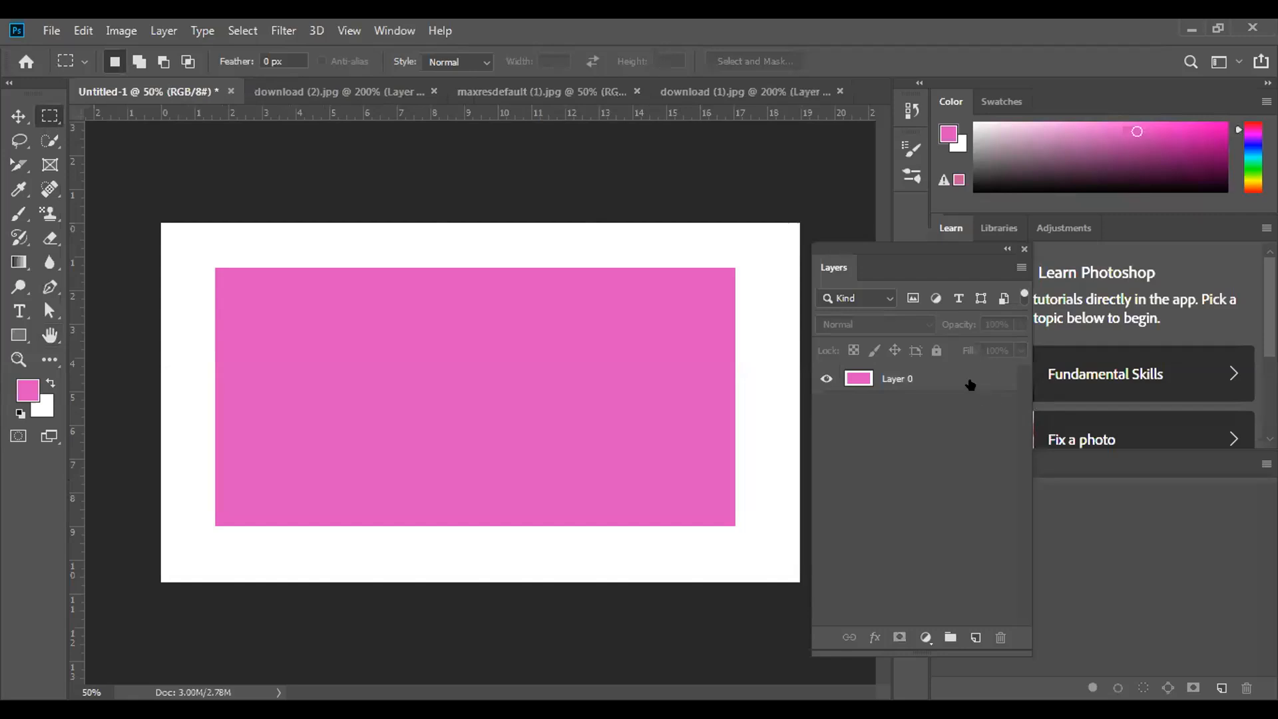
{"action": "left_click", "coordinate": [936, 374]}
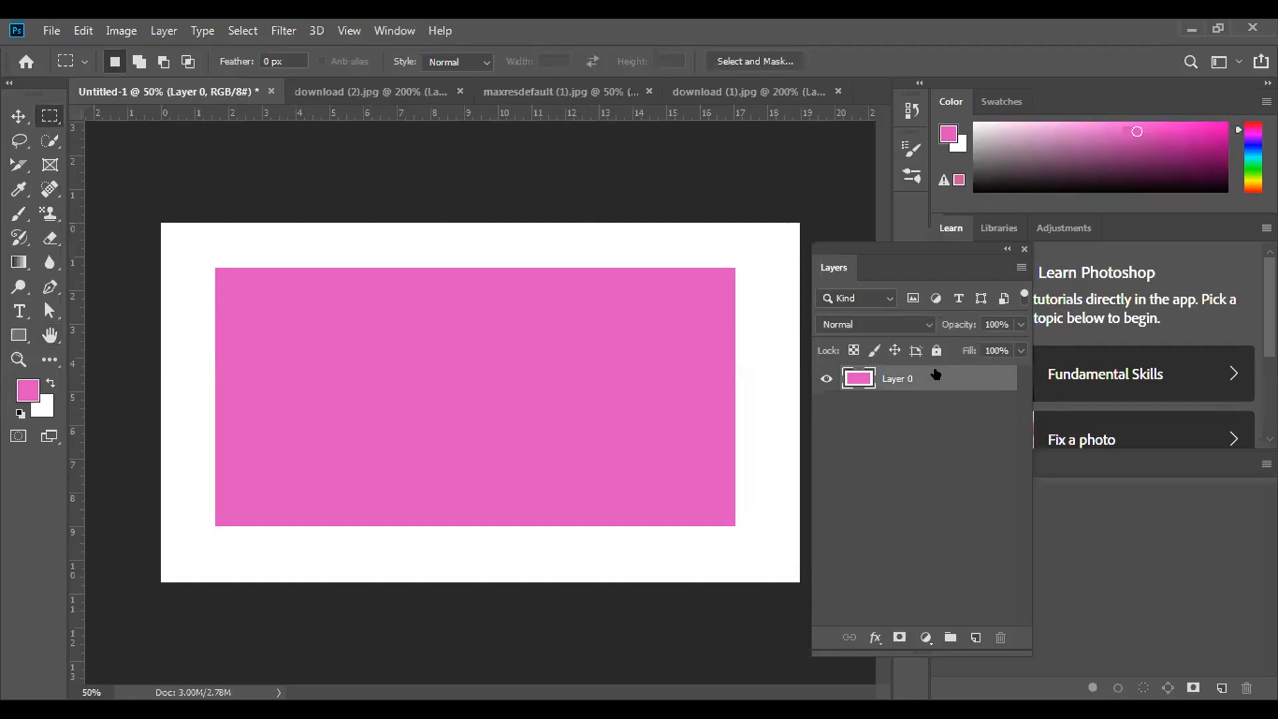
{"action": "left_click", "coordinate": [1021, 351]}
{"action": "mouse_move", "coordinate": [1020, 371]}
{"action": "left_mouse_down"}
{"action": "mouse_move", "coordinate": [937, 374]}
{"action": "mouse_move", "coordinate": [1018, 372]}
{"action": "left_mouse_up"}
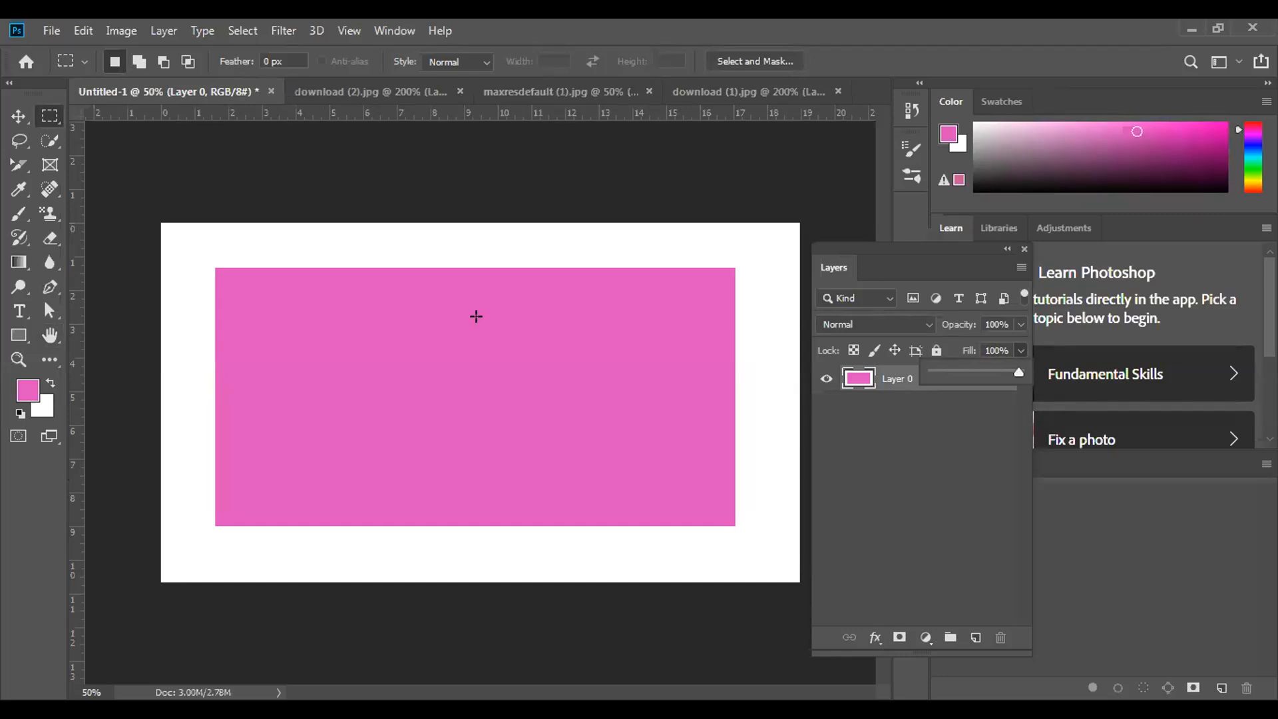
Undo the layer conversion and the pink rectangle fill in Untitled-1
{"action": "left_click", "coordinate": [1007, 250]}
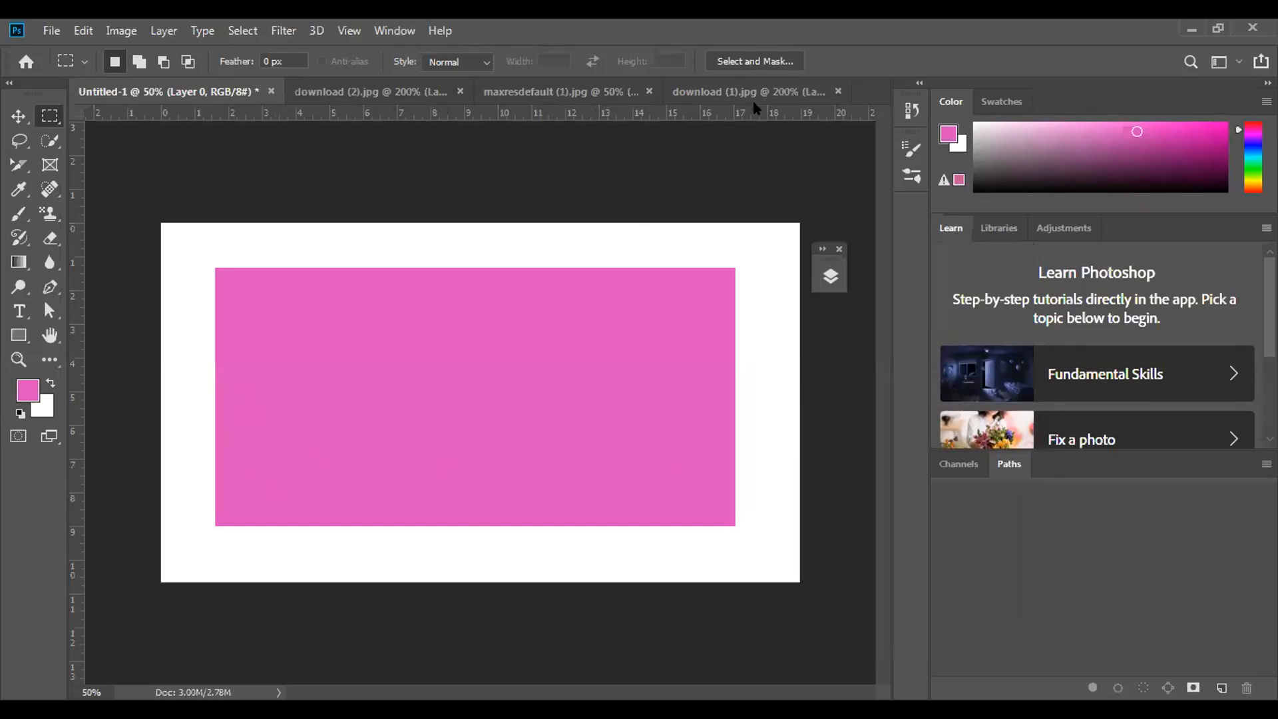
{"action": "key", "text": "ctrl+z"}
{"action": "key", "text": "ctrl+z"}
{"action": "key", "text": "ctrl+z"}
{"action": "key", "text": "ctrl+z"}
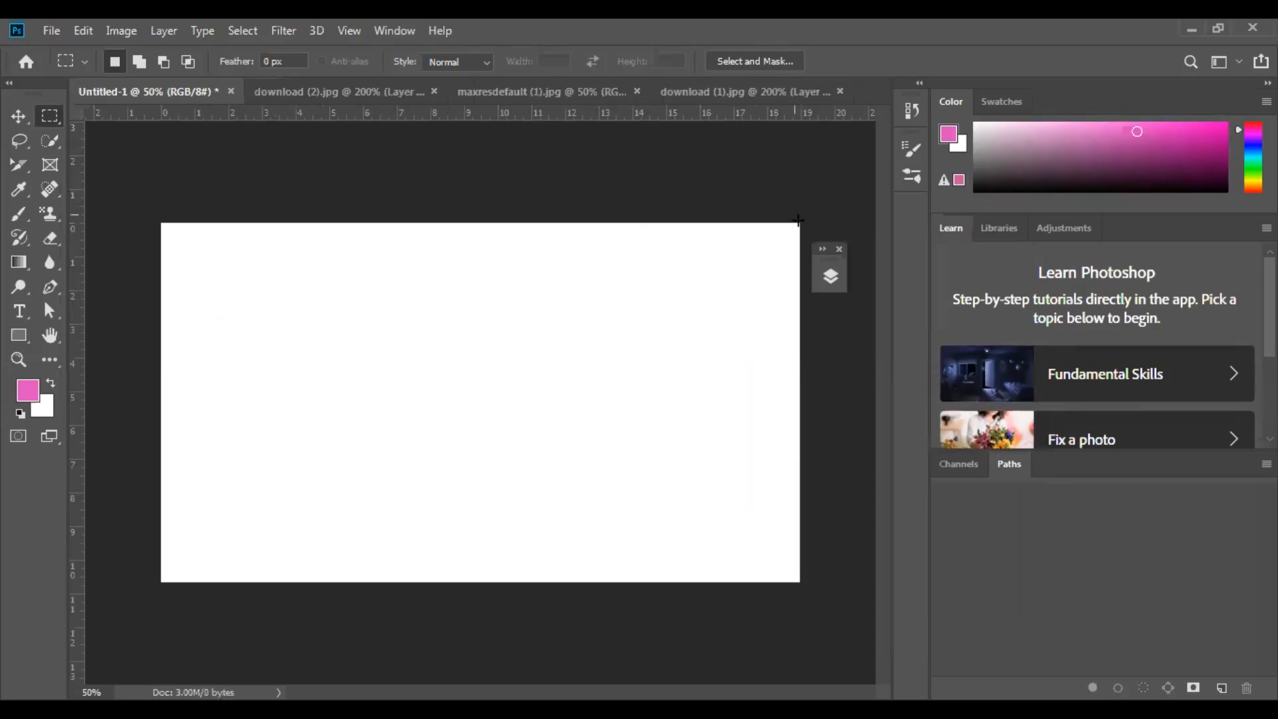
Convert the Background into Layer 0, dismiss its layer style settings, and add a new empty layer above it
{"action": "left_click", "coordinate": [824, 251]}
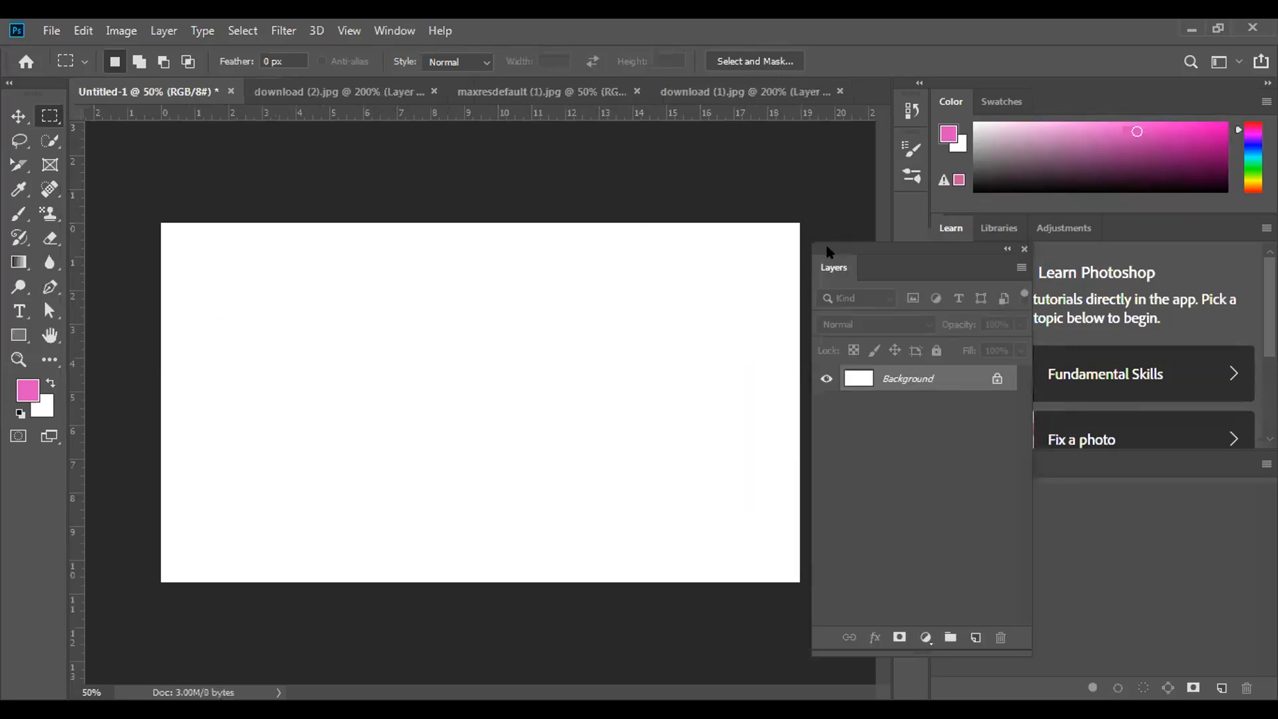
{"action": "left_click", "coordinate": [996, 380]}
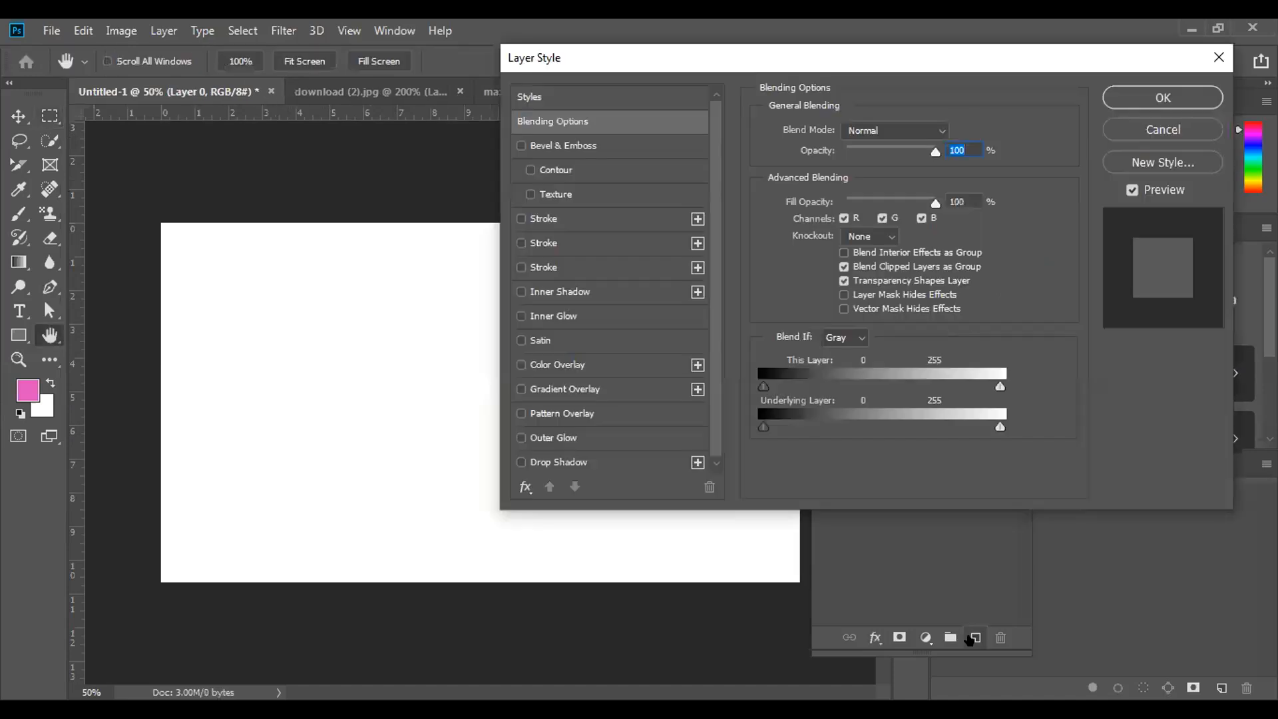
{"action": "left_click", "coordinate": [1161, 130]}
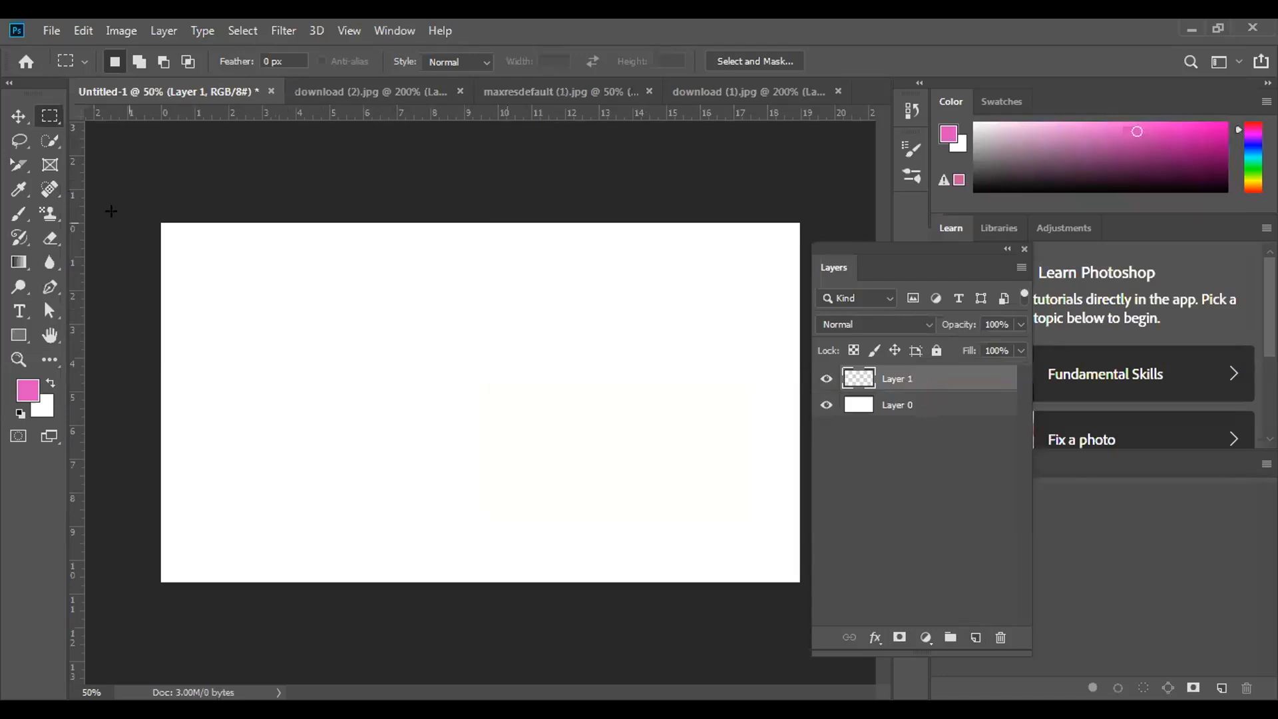
Draw a rectangular selection on the white canvas and add two overlapping rectangles to it using Add to selection
{"action": "left_click_drag", "start_coordinate": [244, 284], "coordinate": [460, 465]}
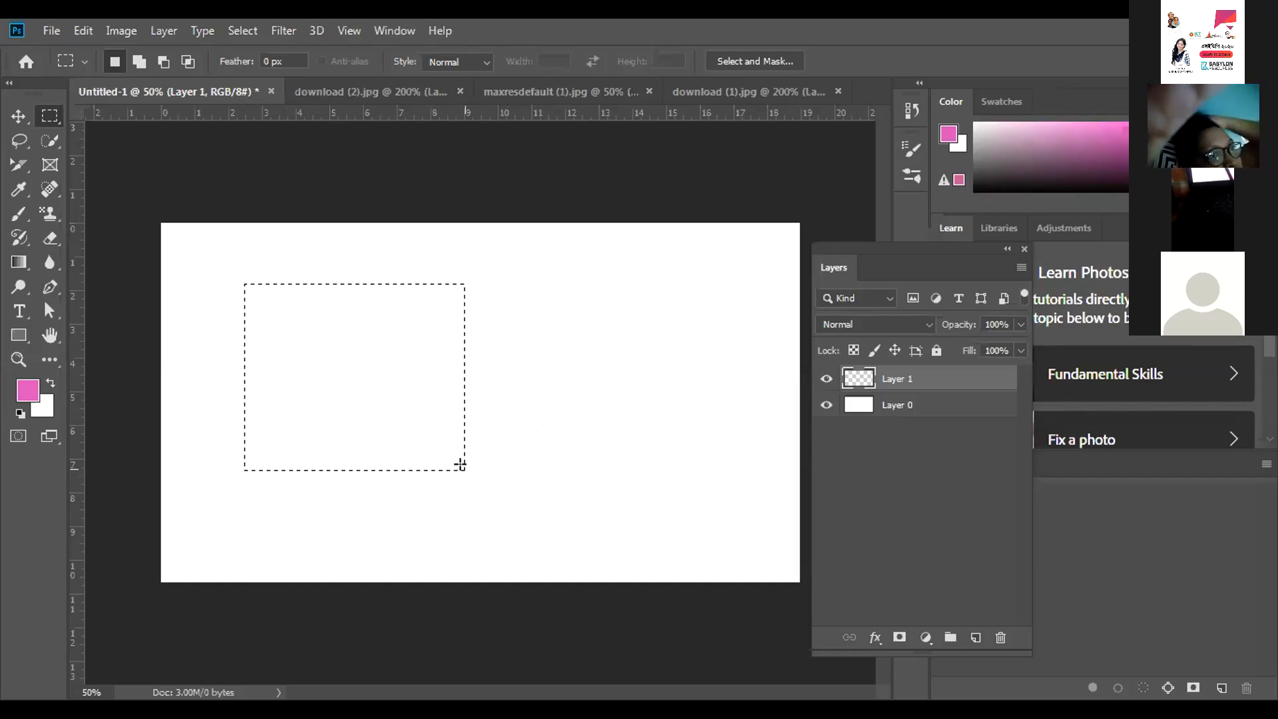
{"action": "left_click", "coordinate": [139, 62]}
{"action": "left_click_drag", "start_coordinate": [568, 372], "coordinate": [441, 499]}
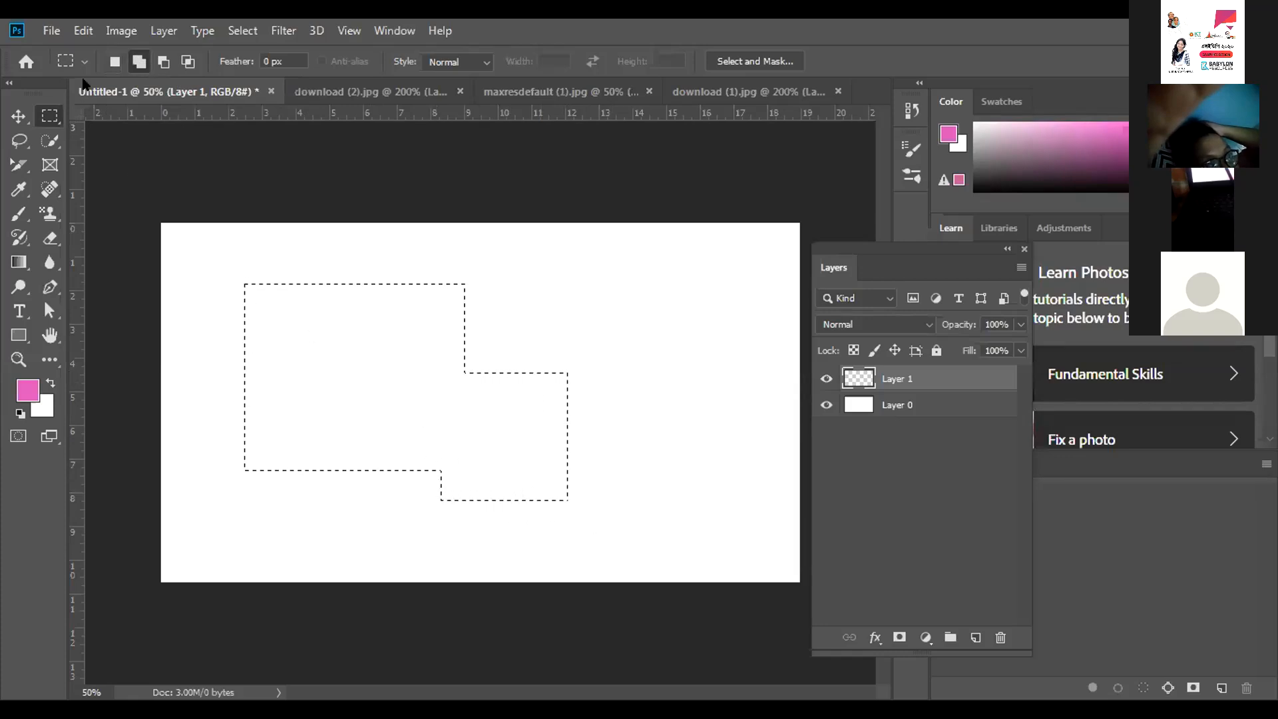
{"action": "left_click_drag", "start_coordinate": [625, 322], "coordinate": [535, 523]}
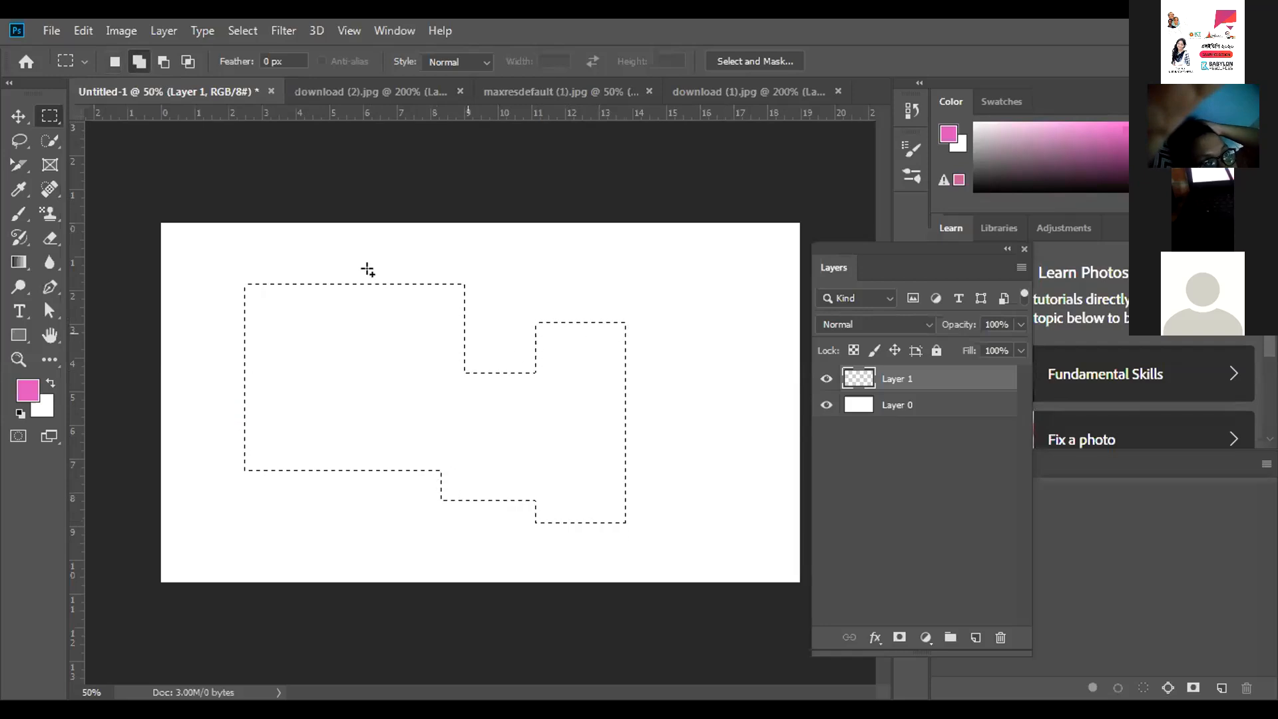
Subtract three rectangular areas from the combined selection using Subtract from selection, and deselect the remainder
{"action": "left_click", "coordinate": [162, 63]}
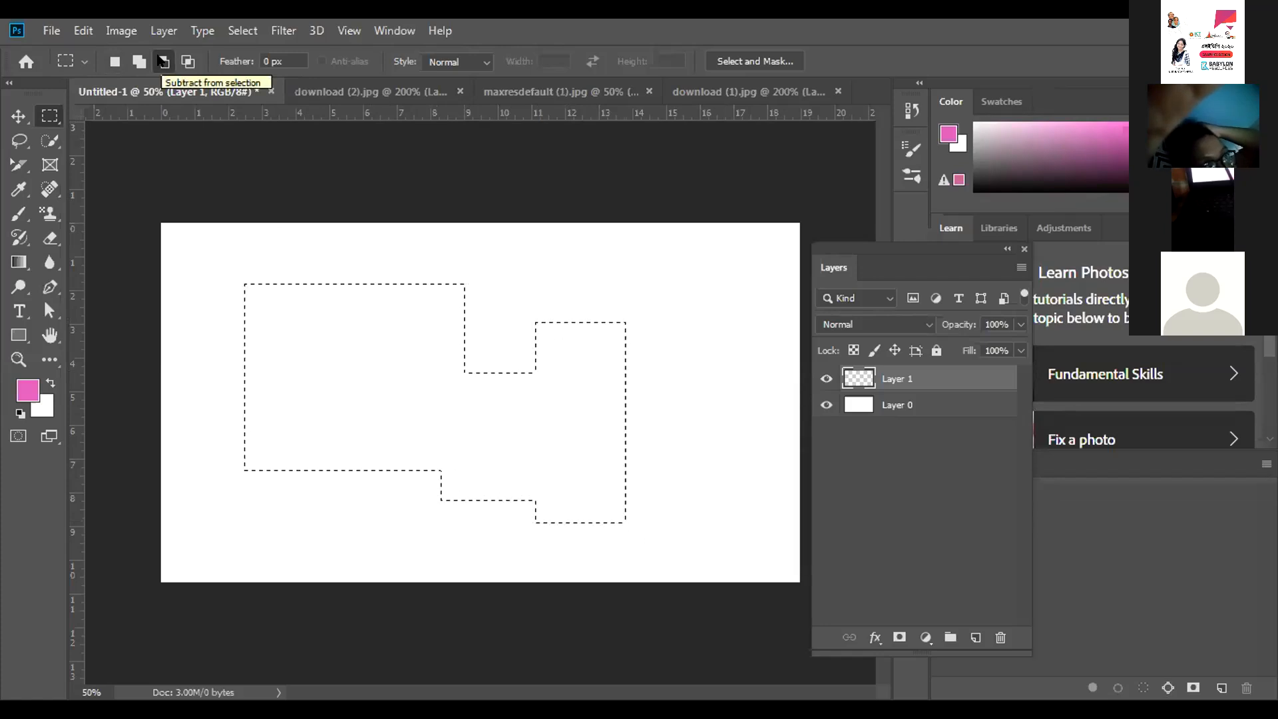
{"action": "left_click_drag", "start_coordinate": [731, 275], "coordinate": [597, 451]}
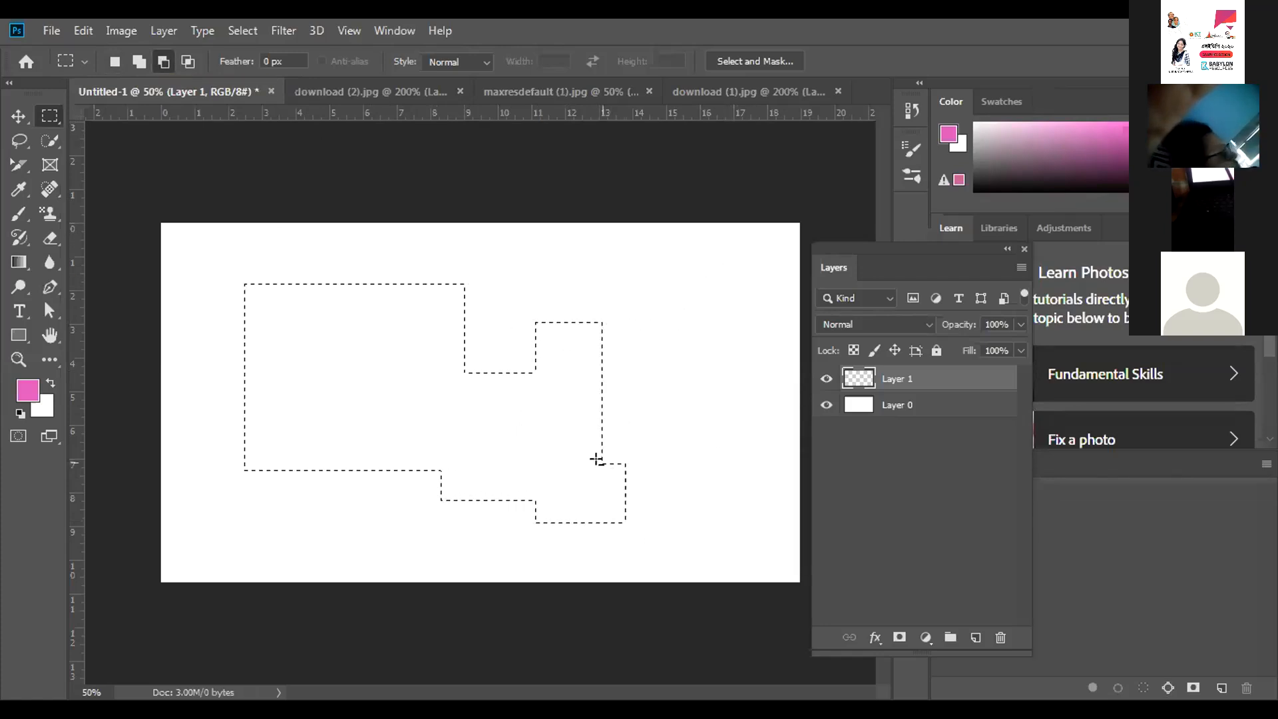
{"action": "left_click_drag", "start_coordinate": [389, 207], "coordinate": [639, 404]}
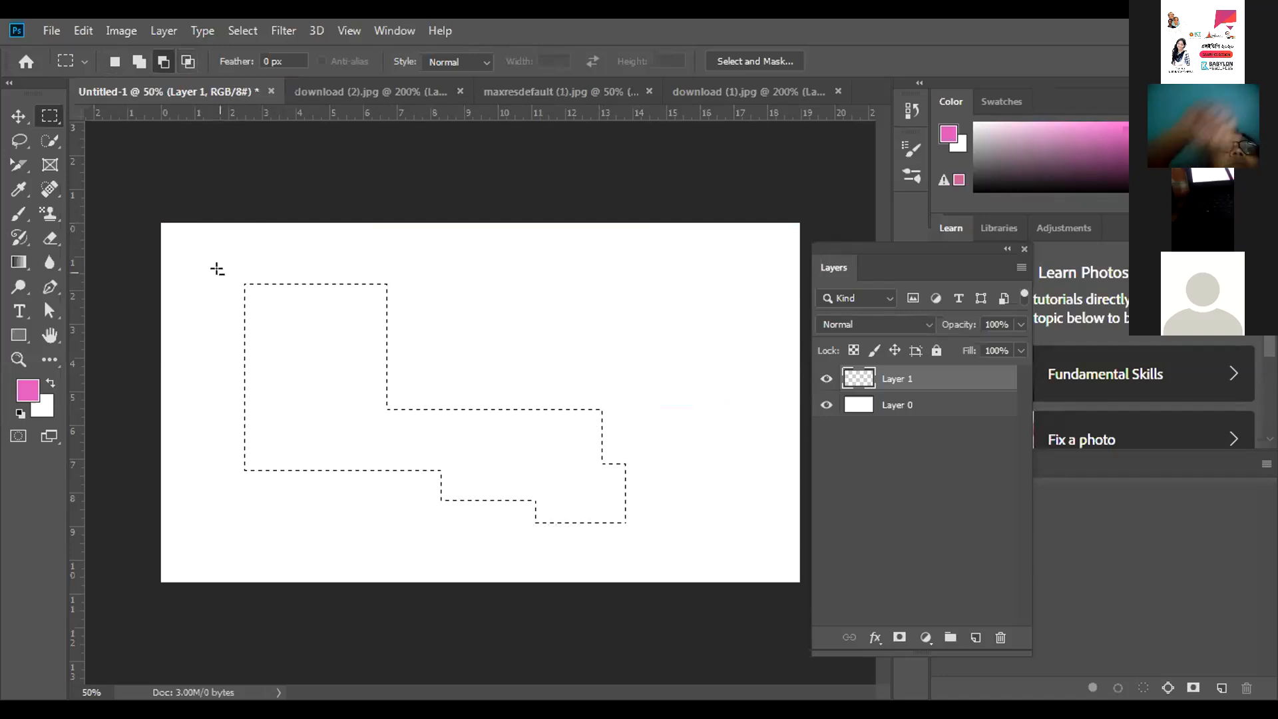
{"action": "left_click_drag", "start_coordinate": [211, 272], "coordinate": [456, 493]}
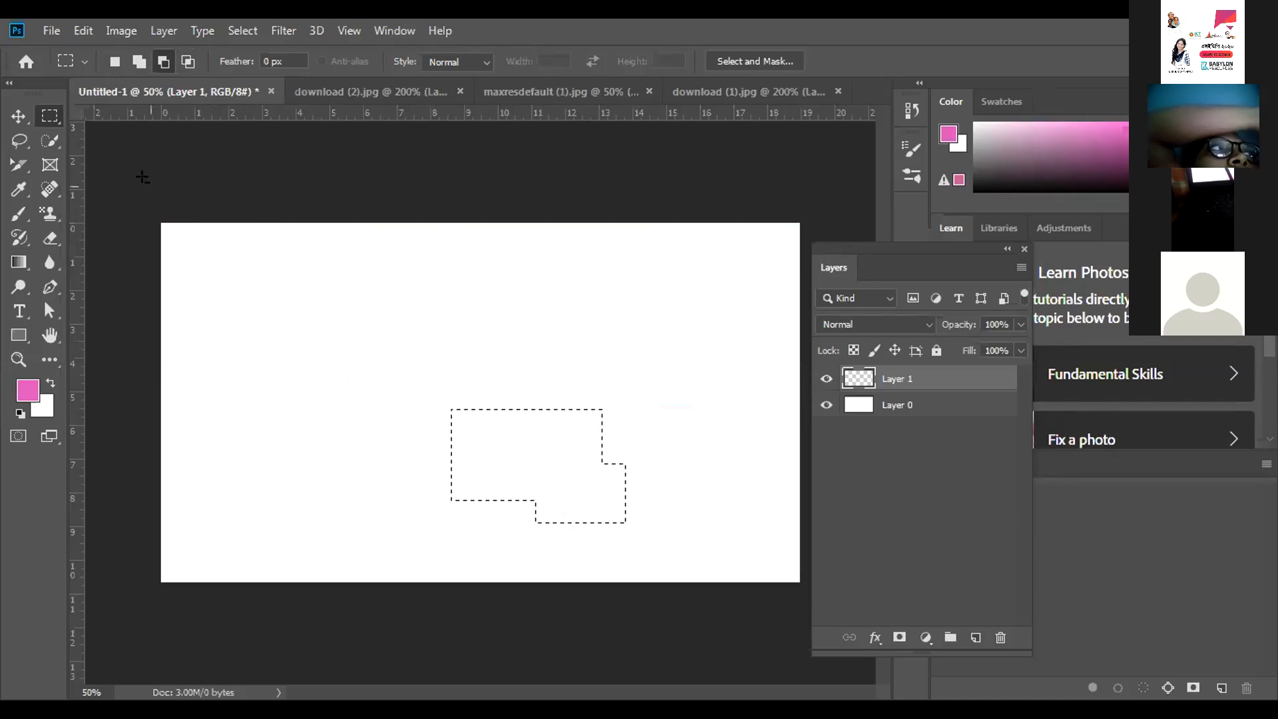
{"action": "left_click", "coordinate": [236, 241]}
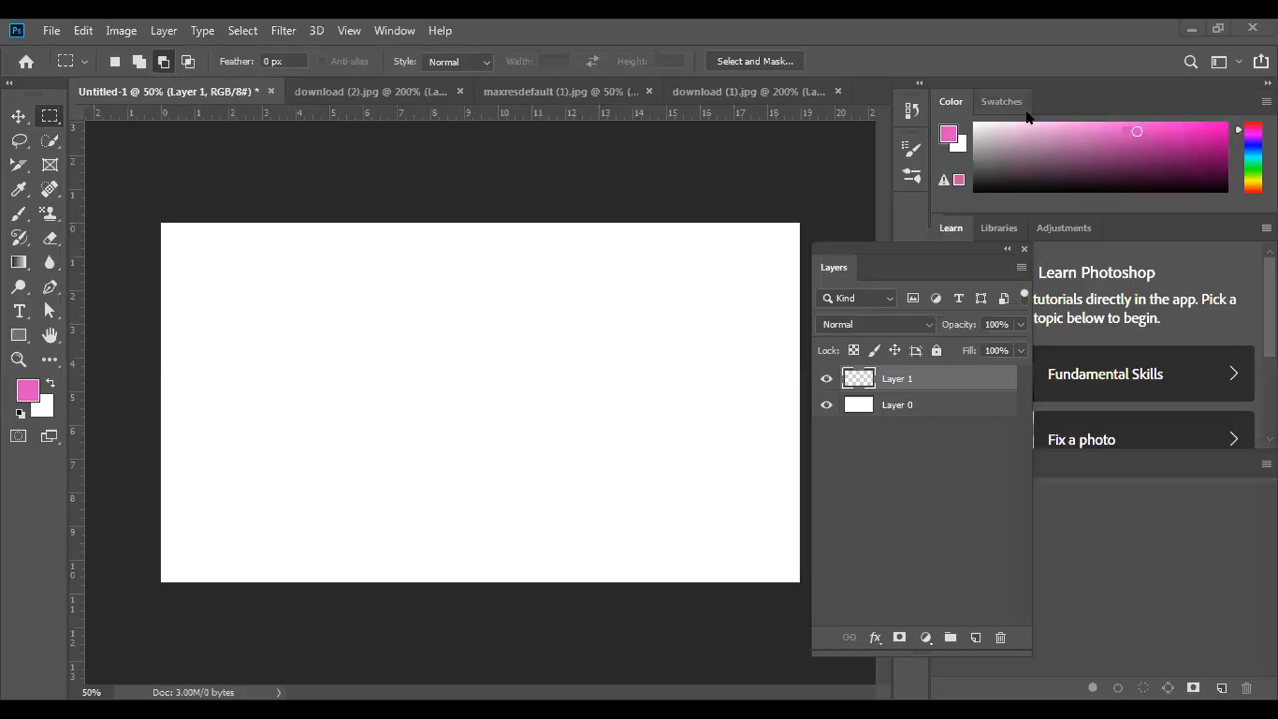
{"action": "left_click", "coordinate": [51, 31]}
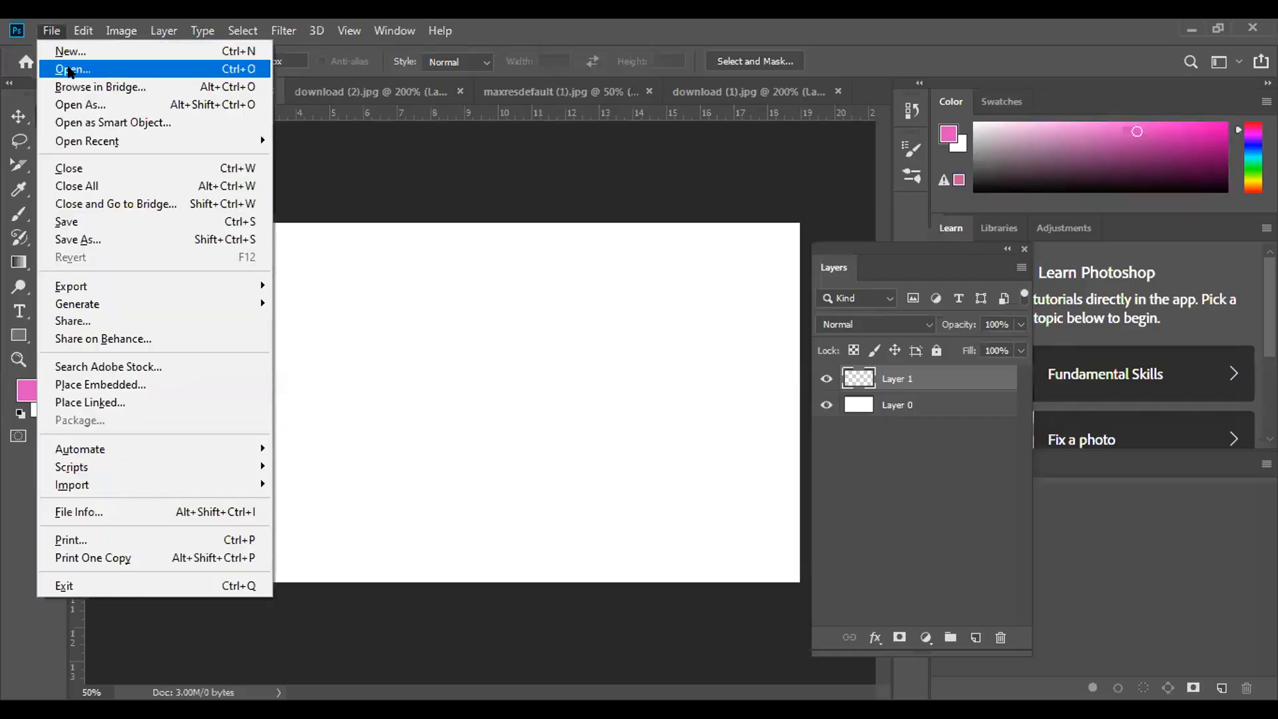
{"action": "left_click", "coordinate": [69, 69]}
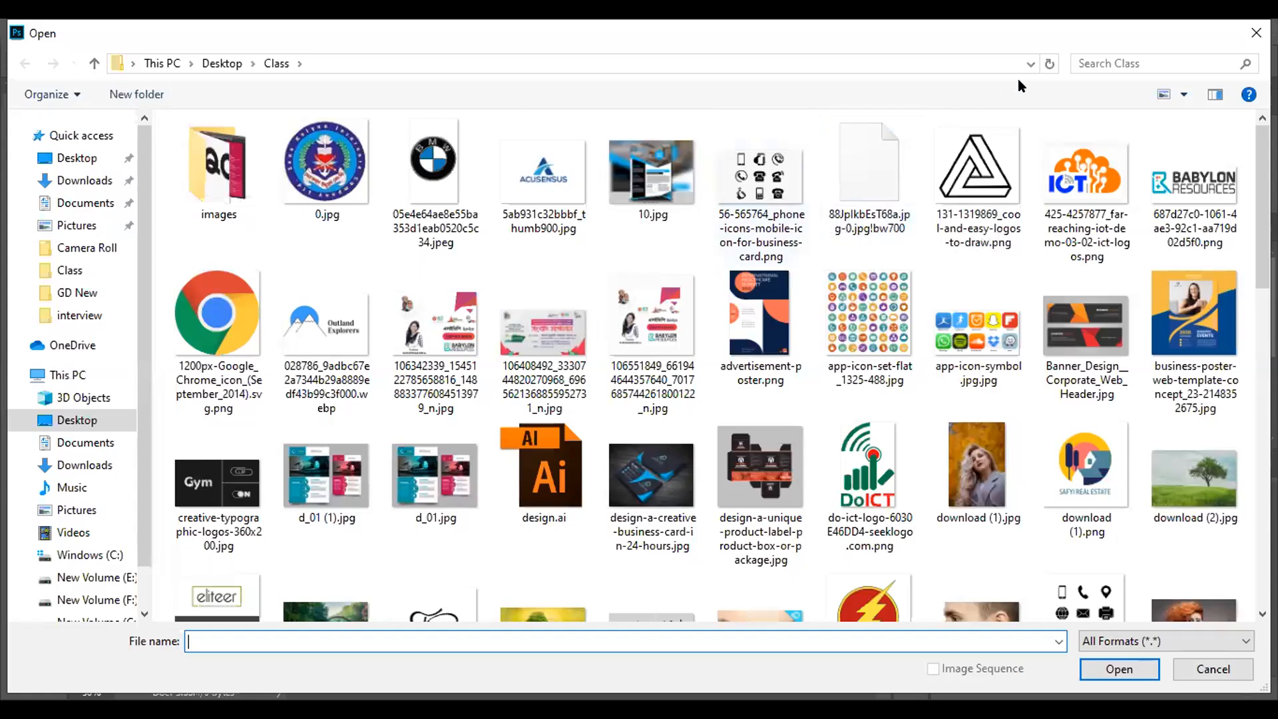
{"action": "left_click", "coordinate": [1256, 33]}
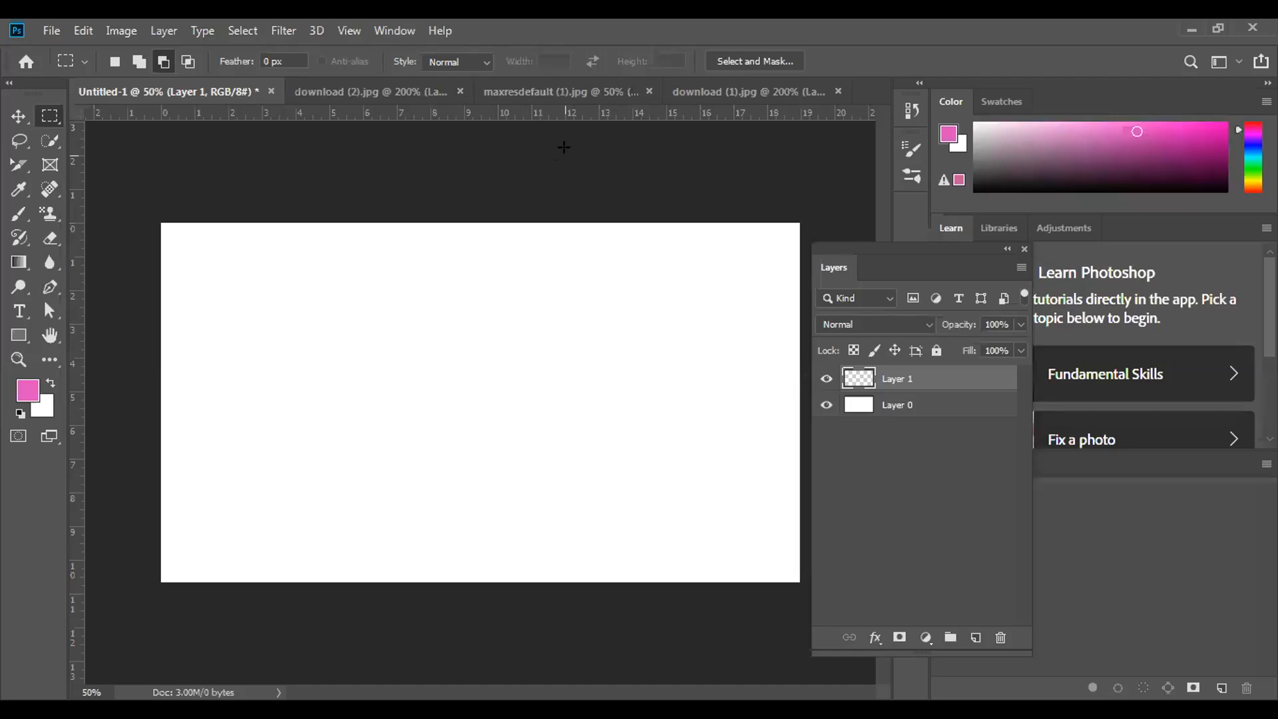
Select a large rectangle around the baby's face in download (2).jpg and copy it
{"action": "left_click", "coordinate": [423, 92]}
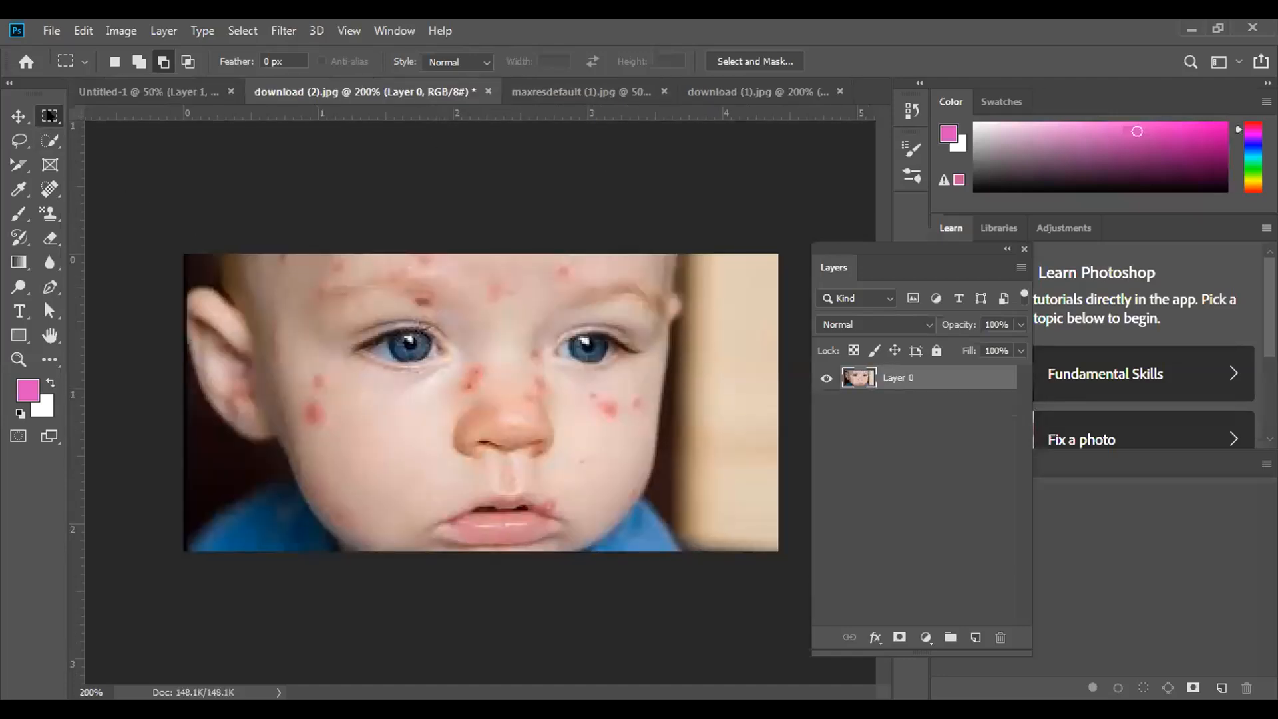
{"action": "left_click_drag", "start_coordinate": [250, 276], "coordinate": [690, 539]}
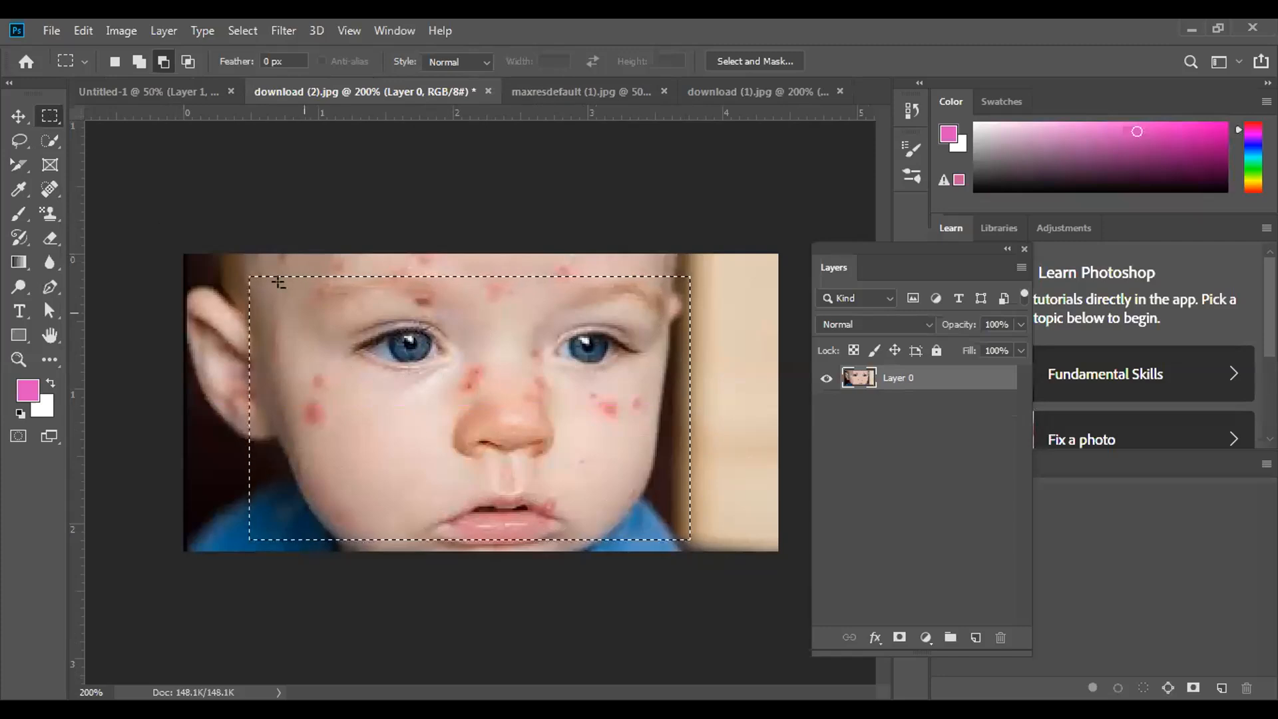
{"action": "left_click", "coordinate": [79, 30]}
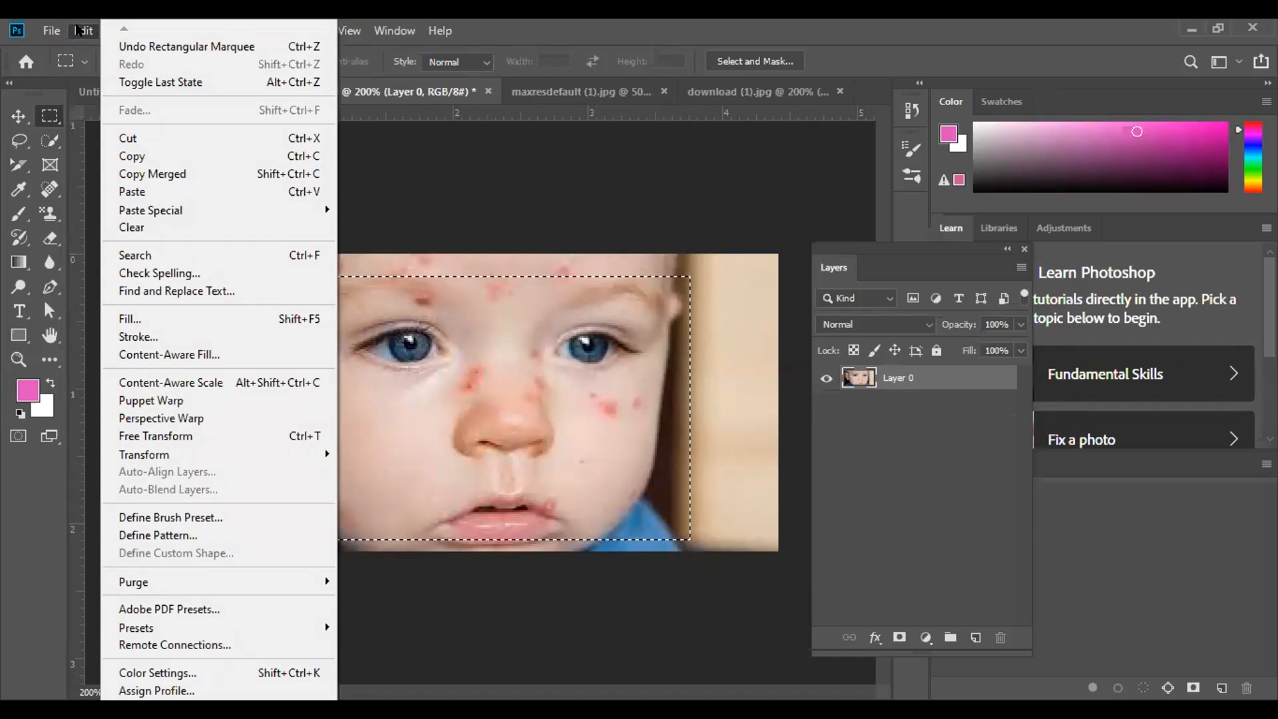
{"action": "left_click", "coordinate": [164, 157]}
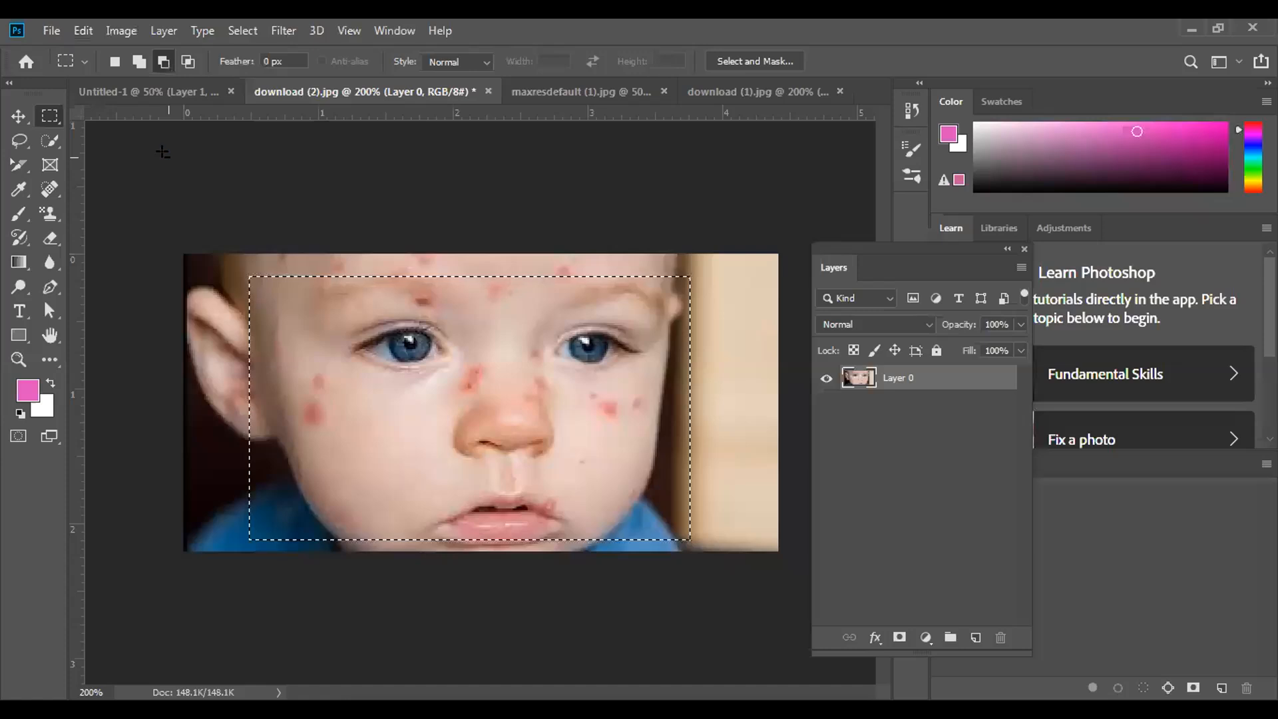
Paste the copied rectangular face area into Untitled-1 and move it toward the canvas's upper-left area
{"action": "left_click", "coordinate": [175, 90]}
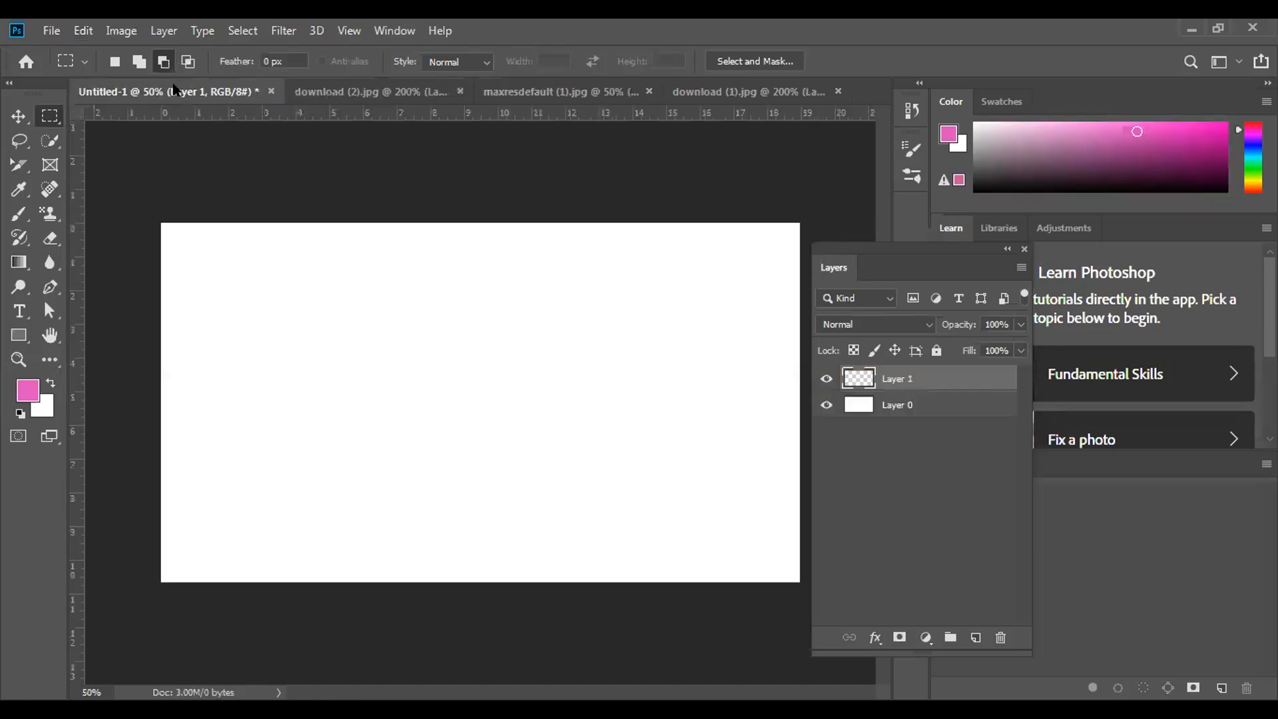
{"action": "left_click", "coordinate": [83, 31]}
{"action": "left_click", "coordinate": [170, 195]}
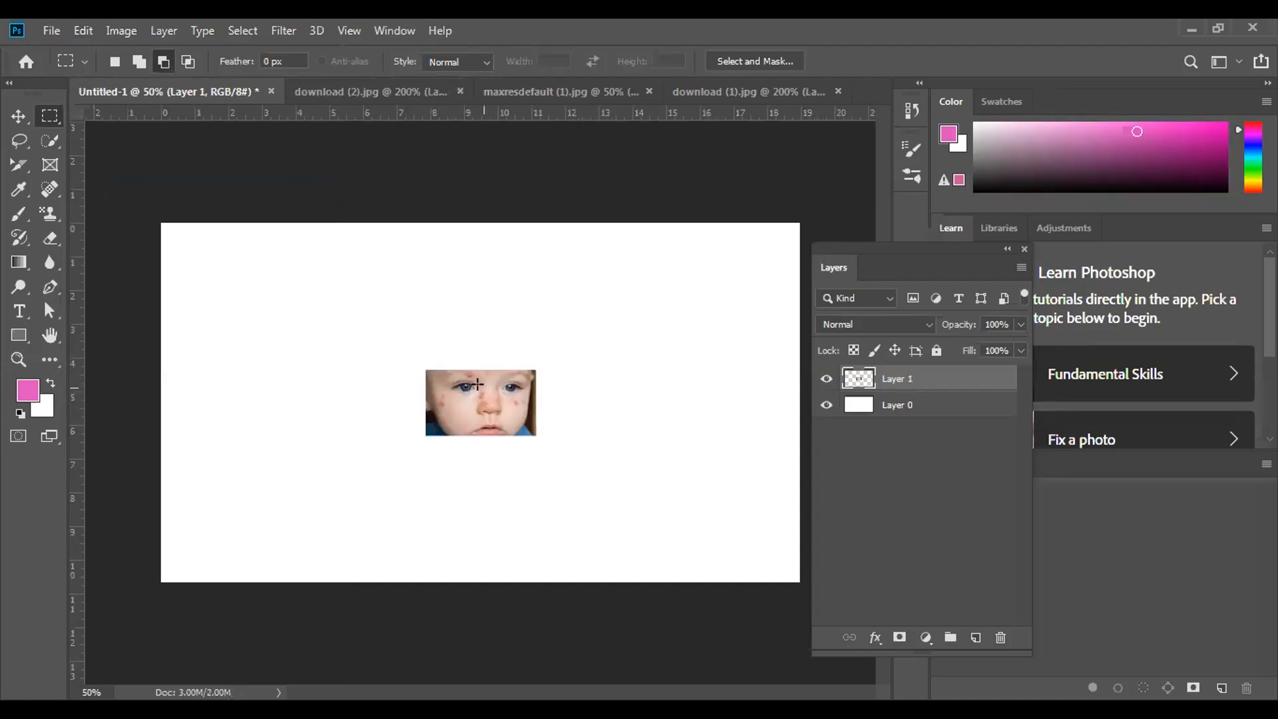
{"action": "key", "text": "ctrl+plus"}
{"action": "key", "text": "ctrl+plus"}
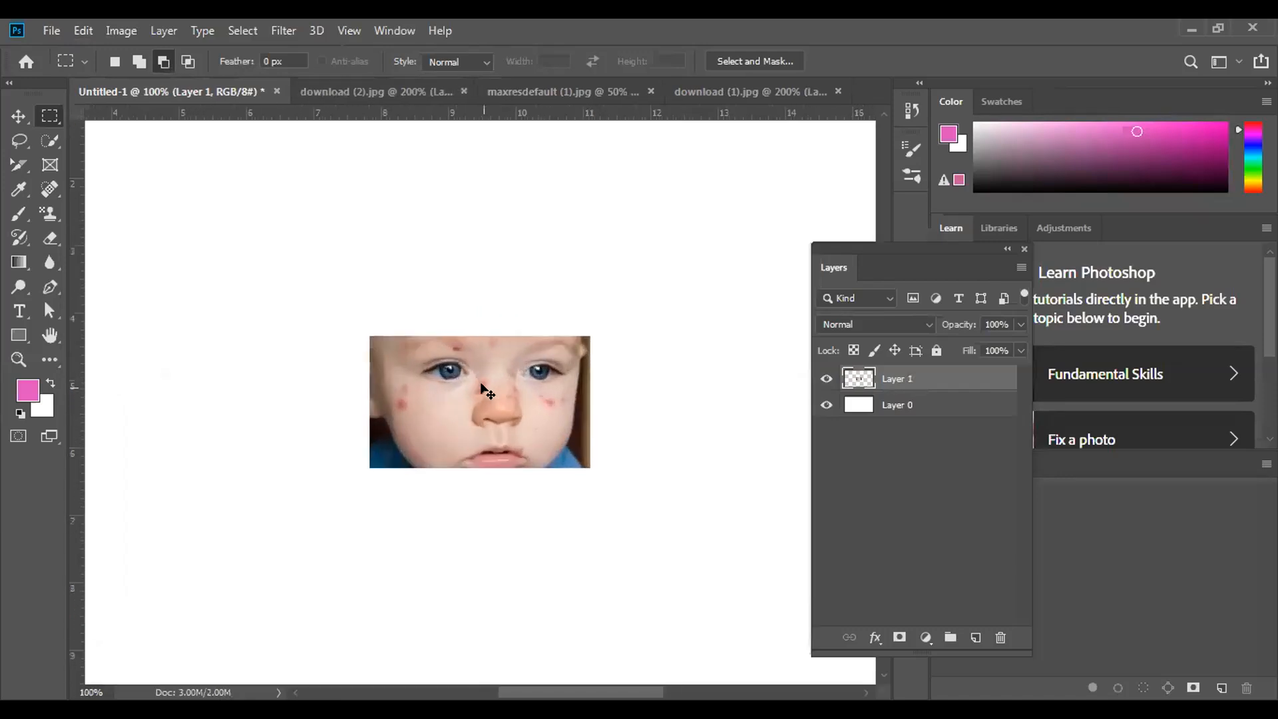
{"action": "left_click", "coordinate": [18, 116]}
{"action": "left_click_drag", "start_coordinate": [406, 366], "coordinate": [206, 224]}
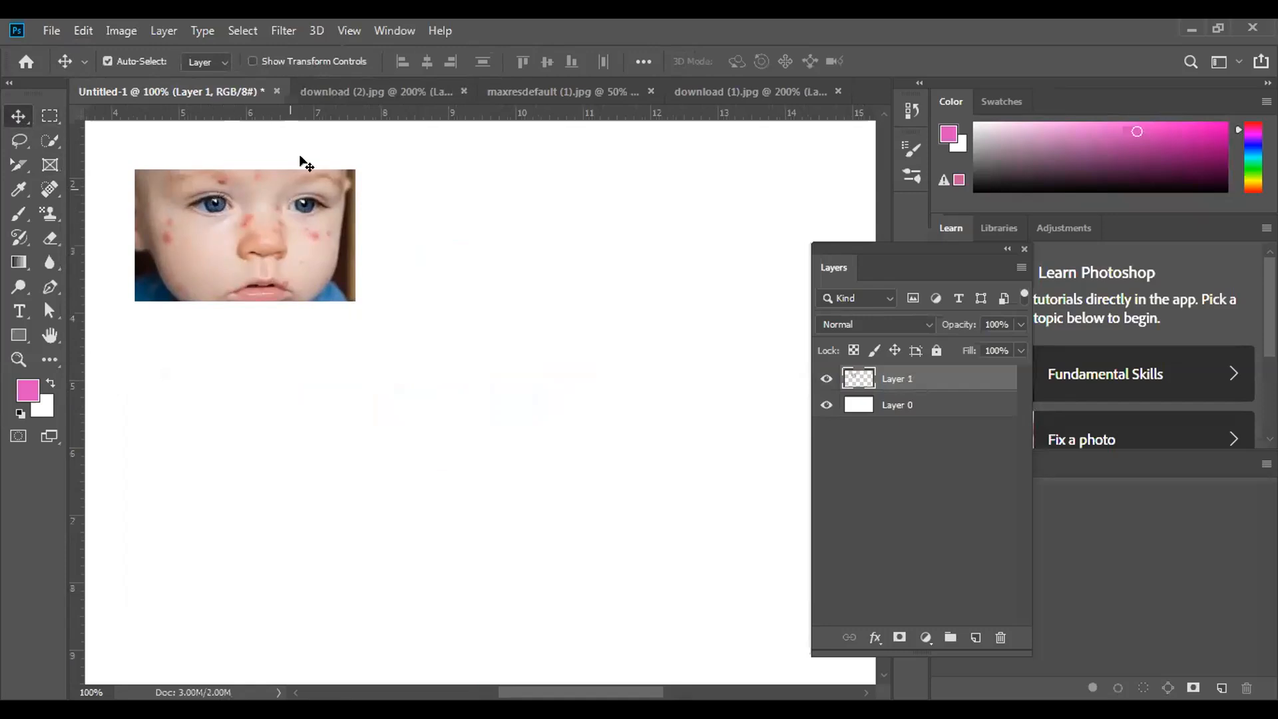
Replace the rectangular selection in download (2).jpg with an elliptical one around the baby's nose, inner eyes and mouth
{"action": "left_click", "coordinate": [439, 93]}
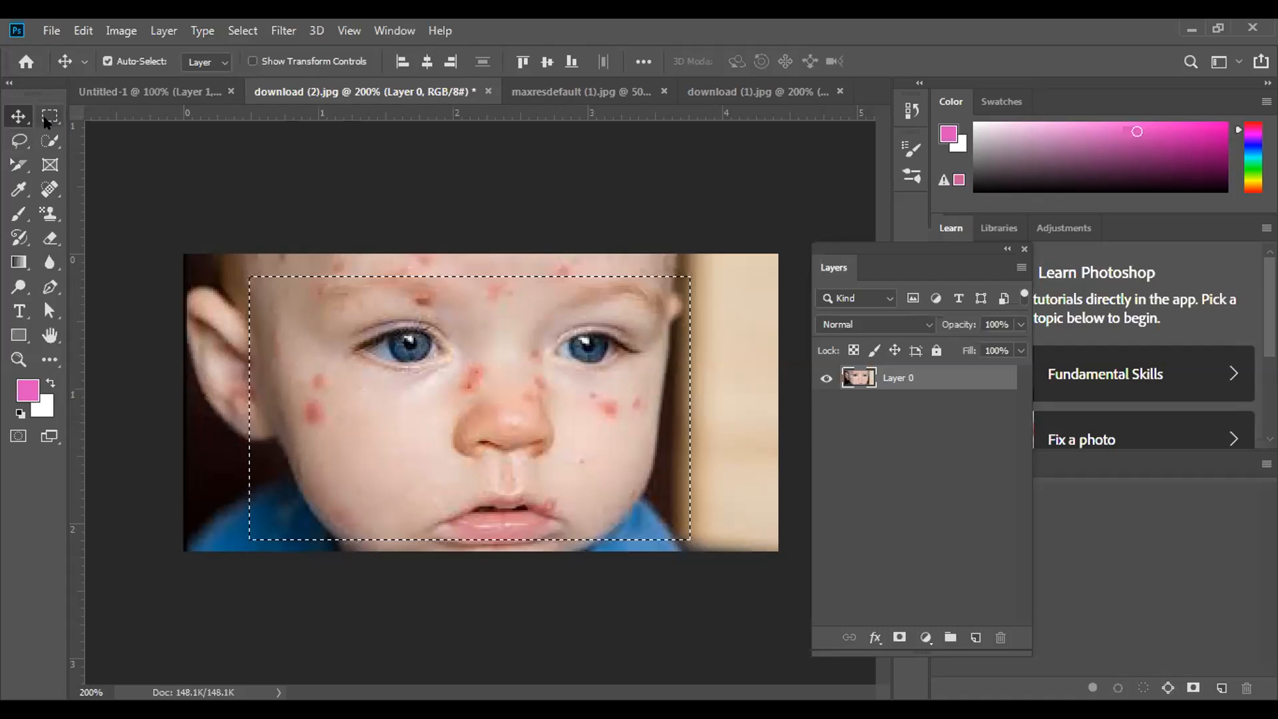
{"action": "key", "text": "ctrl+d"}
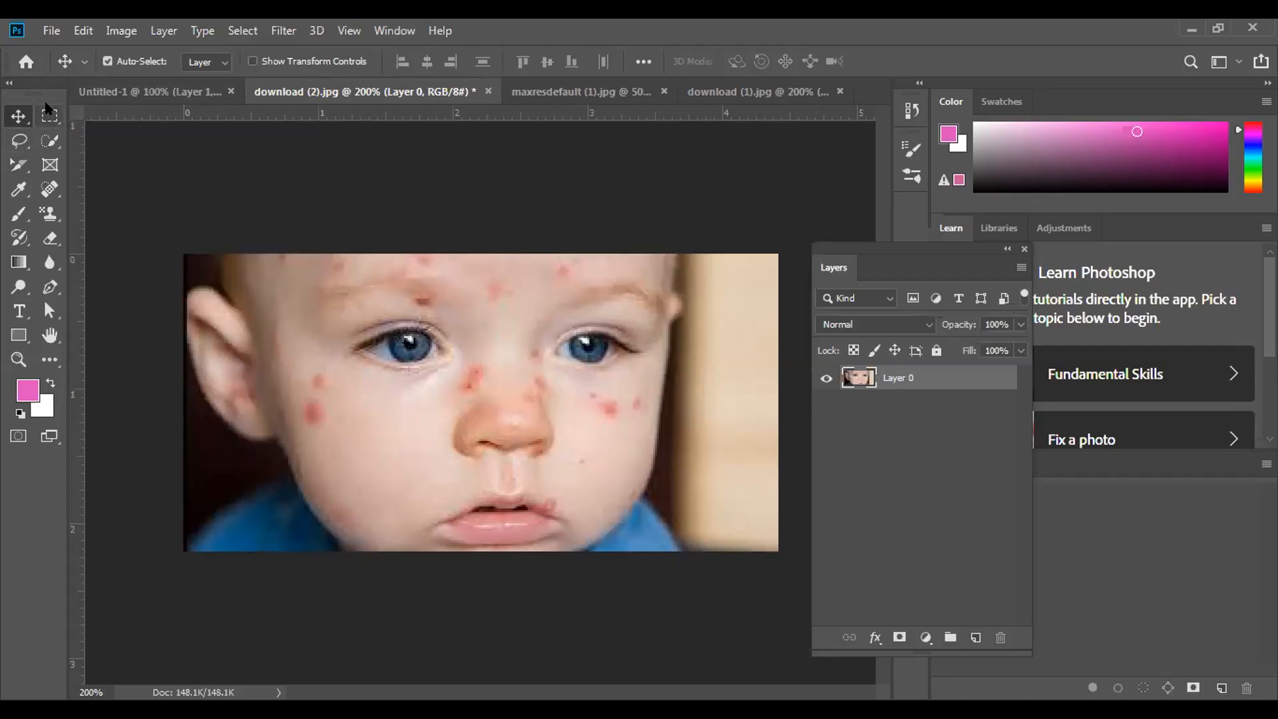
{"action": "left_click", "coordinate": [50, 116]}
{"action": "left_click", "coordinate": [107, 137]}
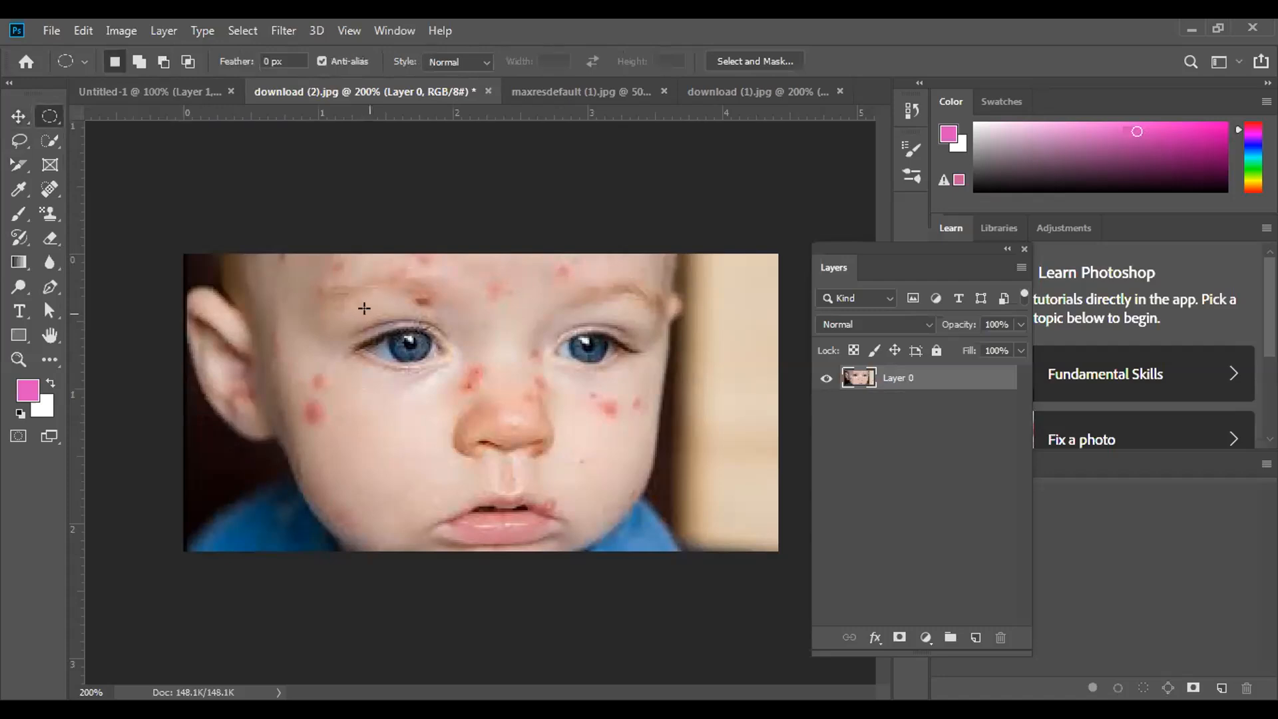
{"action": "left_click_drag", "start_coordinate": [368, 300], "coordinate": [605, 522]}
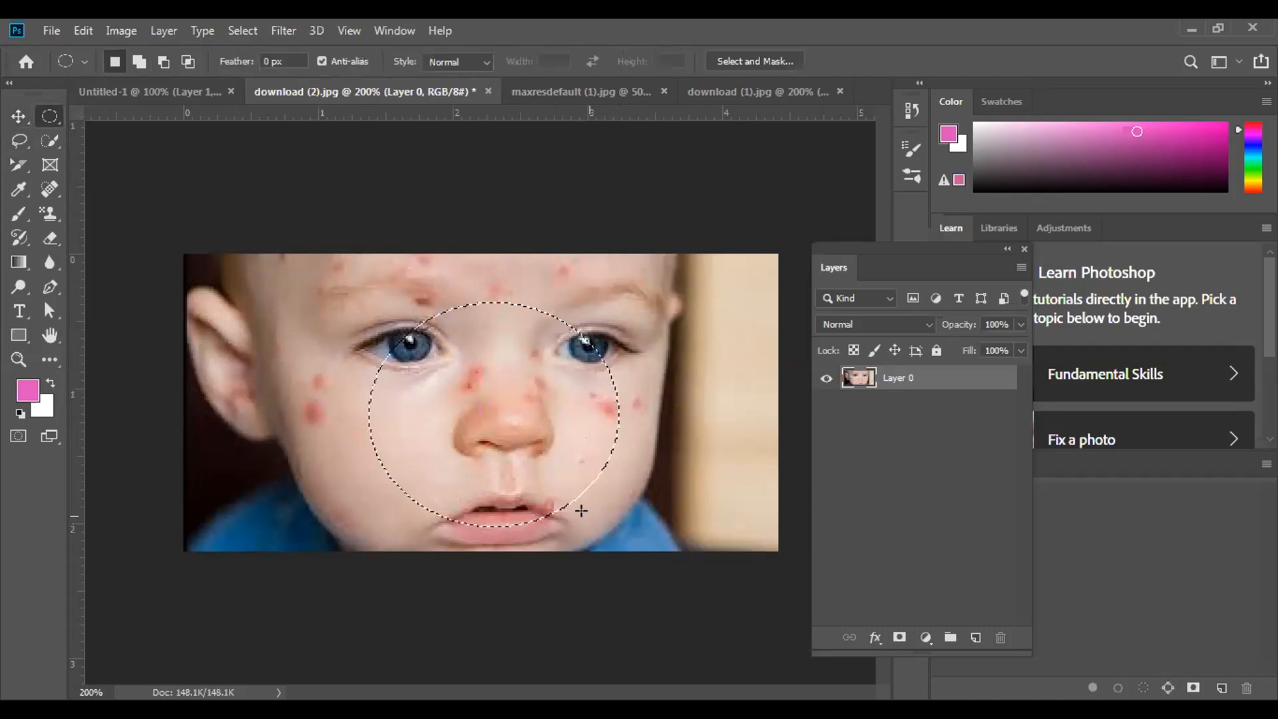
Set the Elliptical Marquee's feather to 50 px and copy the current elliptical face selection
{"action": "double_click", "coordinate": [292, 61]}
{"action": "key", "text": "BackSpace"}
{"action": "type", "text": "50"}
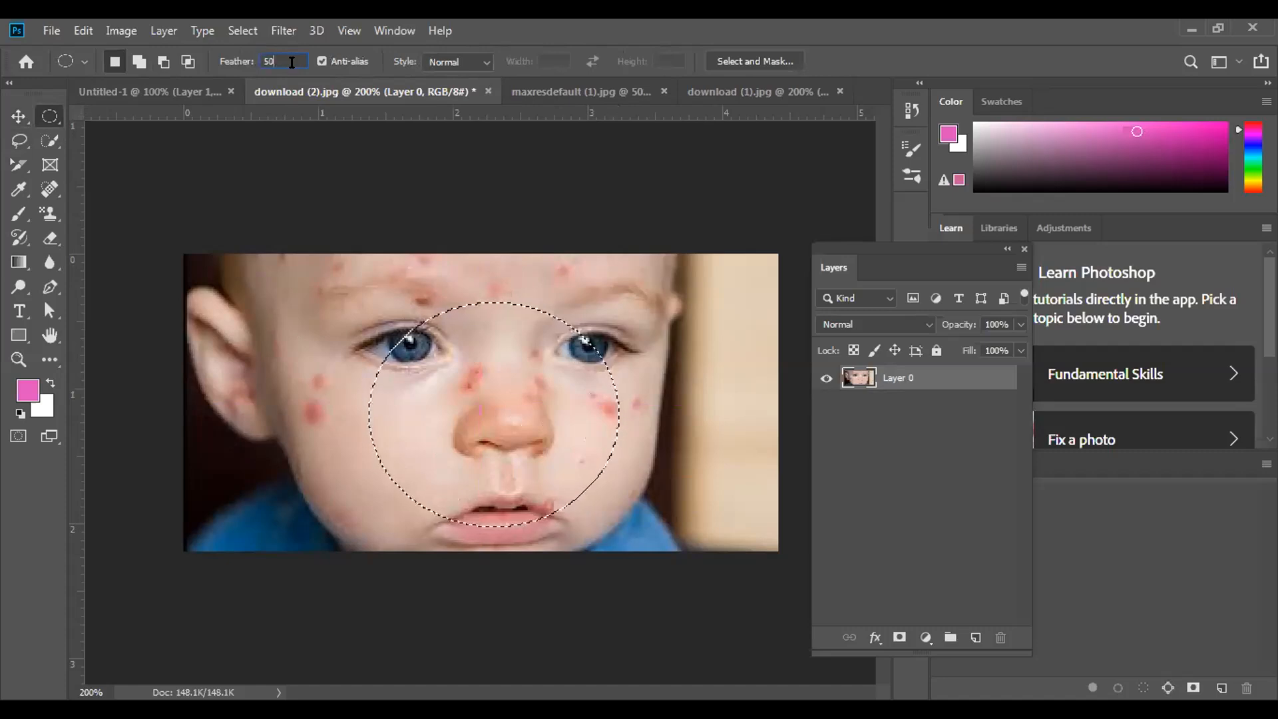
{"action": "key", "text": "Return"}
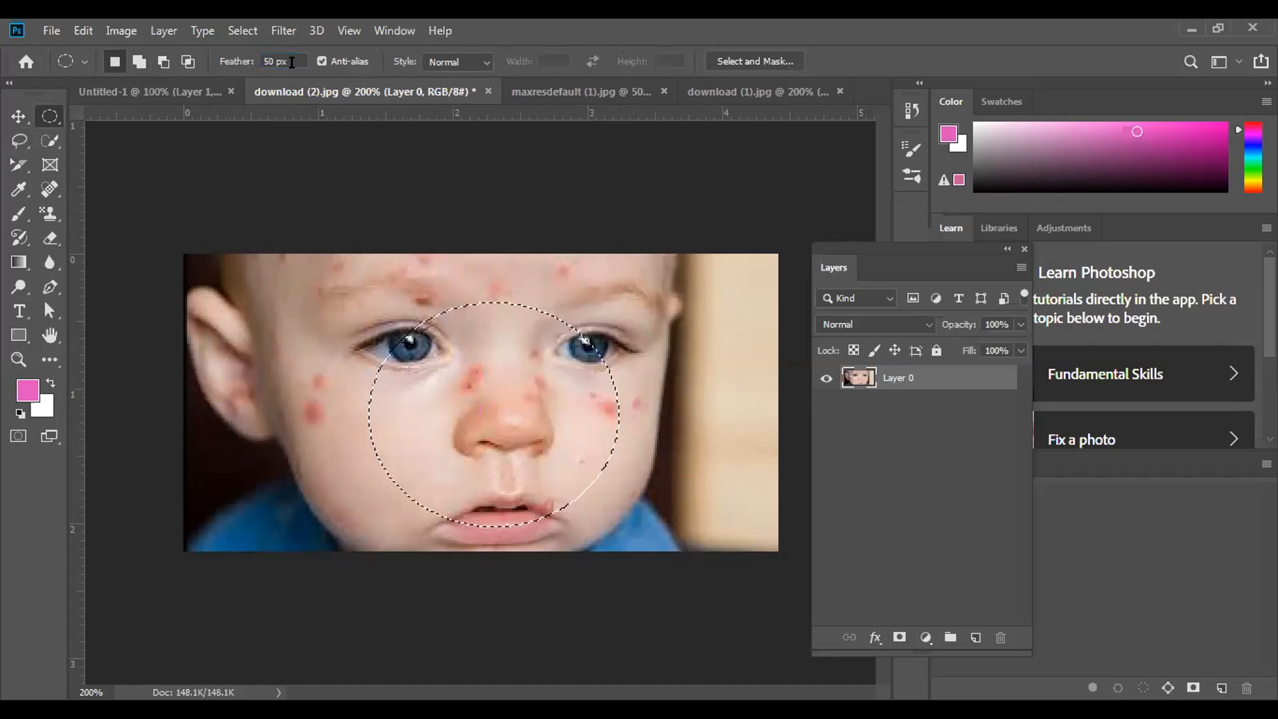
{"action": "left_click", "coordinate": [83, 30]}
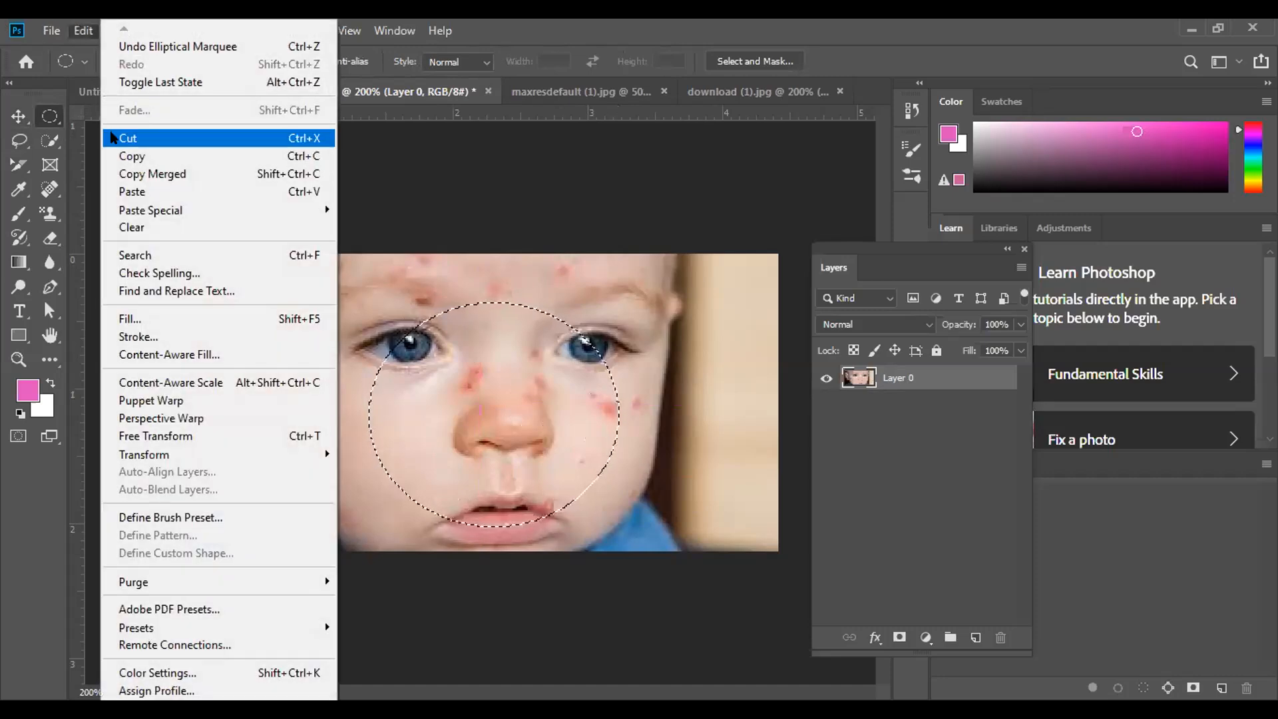
{"action": "left_click", "coordinate": [130, 152]}
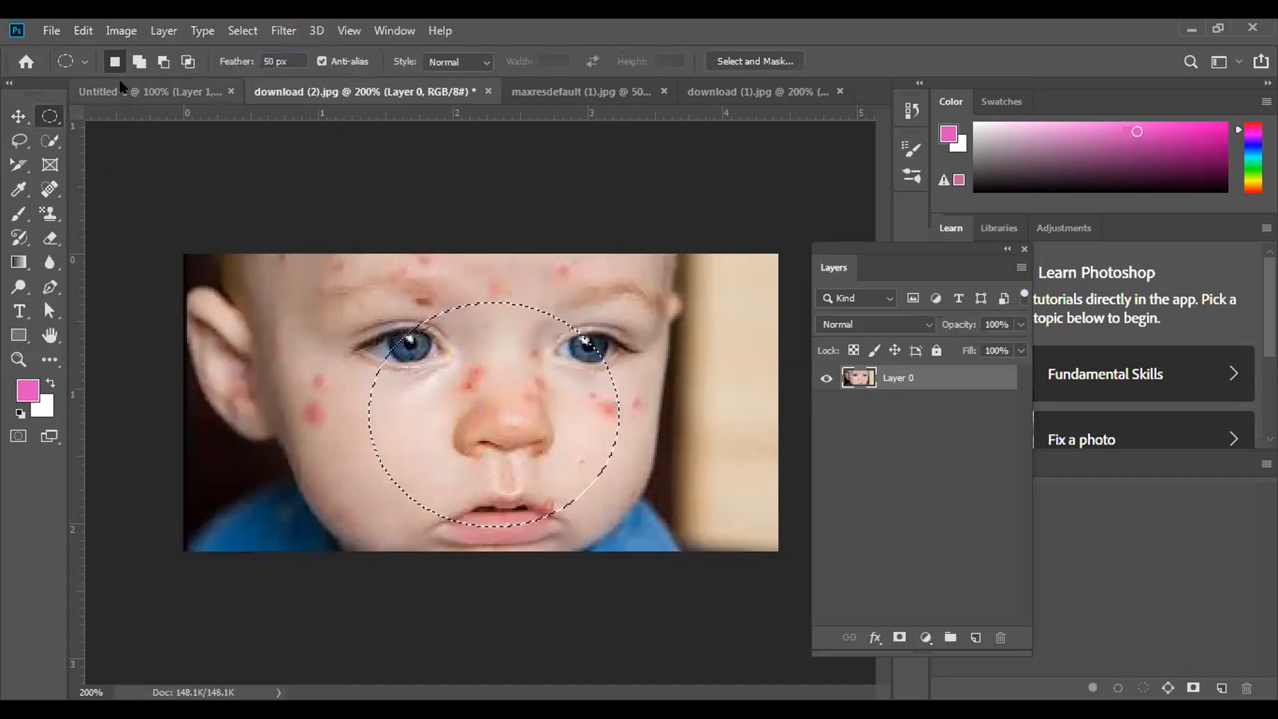
Paste the elliptical face cutout into Untitled-1 and place it just right of the rectangular cutout
{"action": "left_click", "coordinate": [150, 91]}
{"action": "key", "text": "ctrl+v"}
{"action": "left_click", "coordinate": [85, 30]}
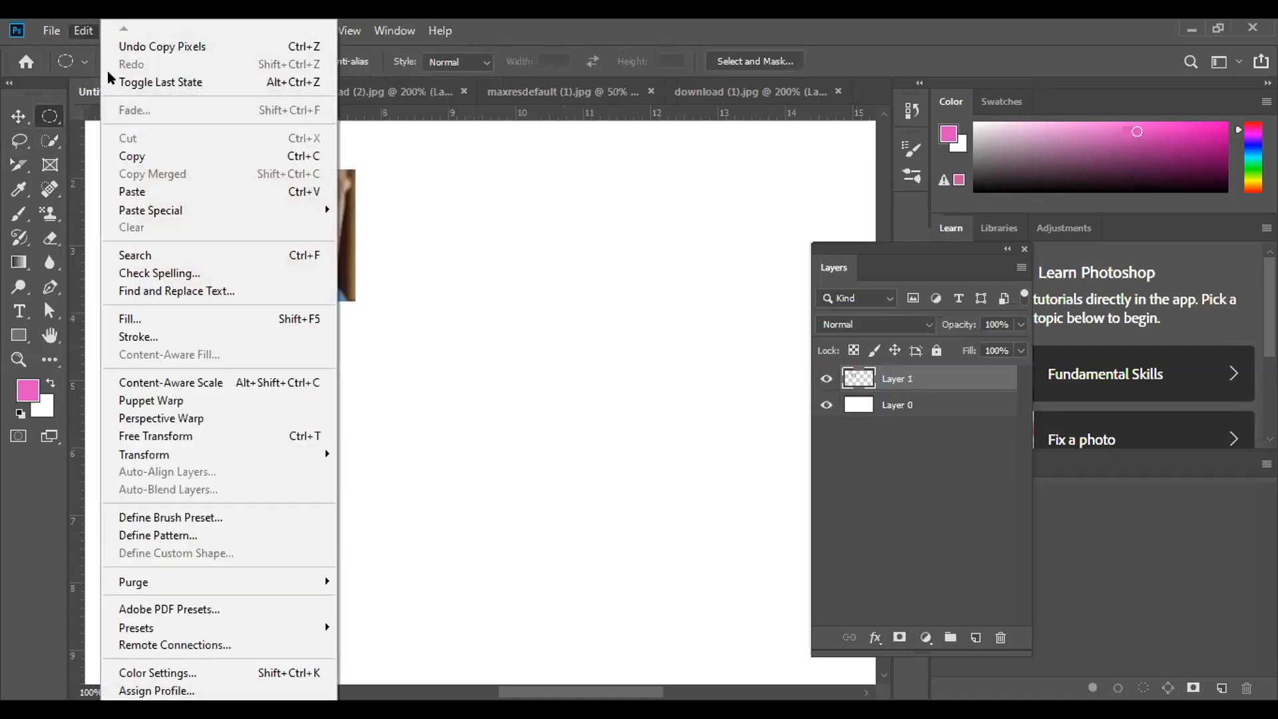
{"action": "left_click", "coordinate": [171, 193]}
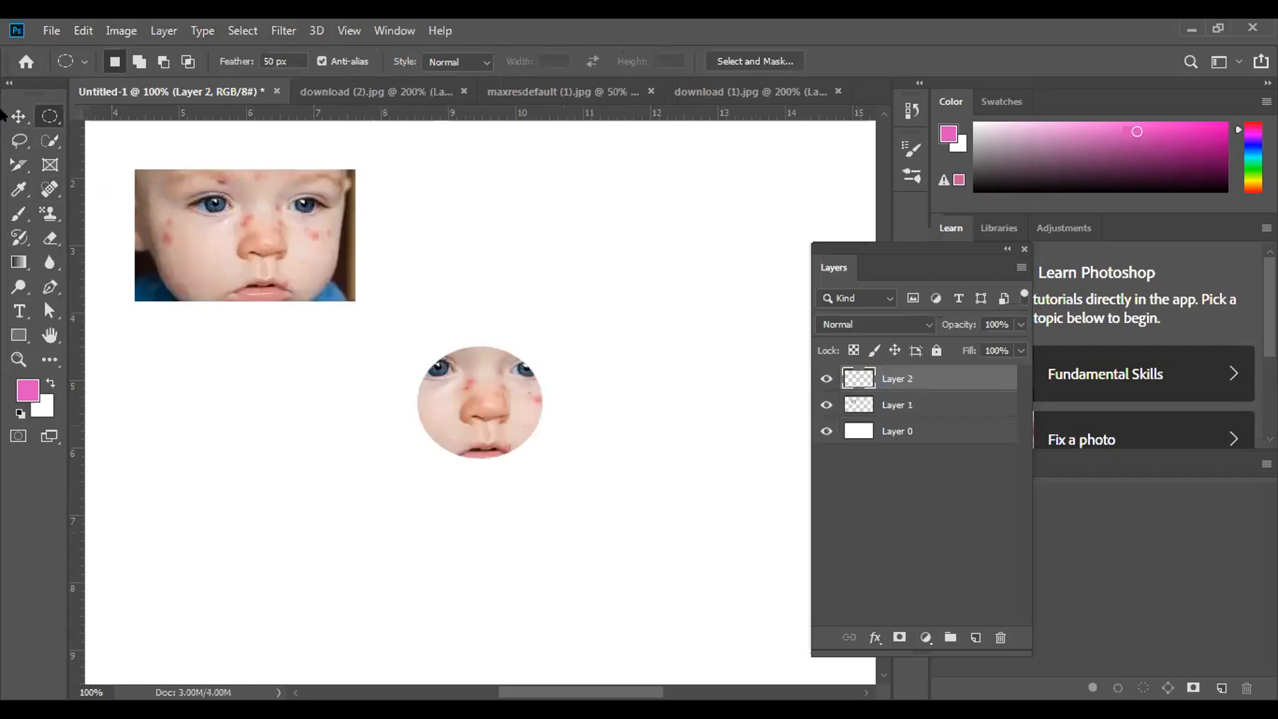
{"action": "left_click", "coordinate": [18, 116]}
{"action": "left_click_drag", "start_coordinate": [468, 412], "coordinate": [450, 274]}
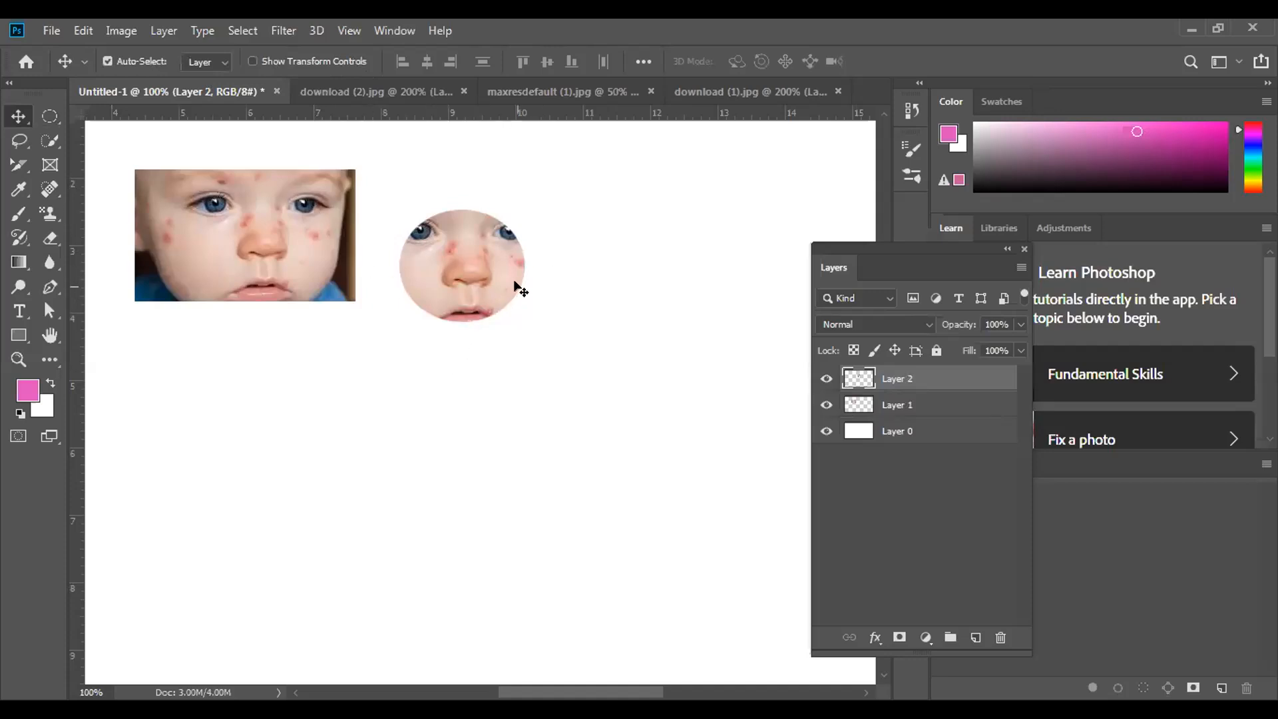
{"action": "left_click", "coordinate": [396, 92]}
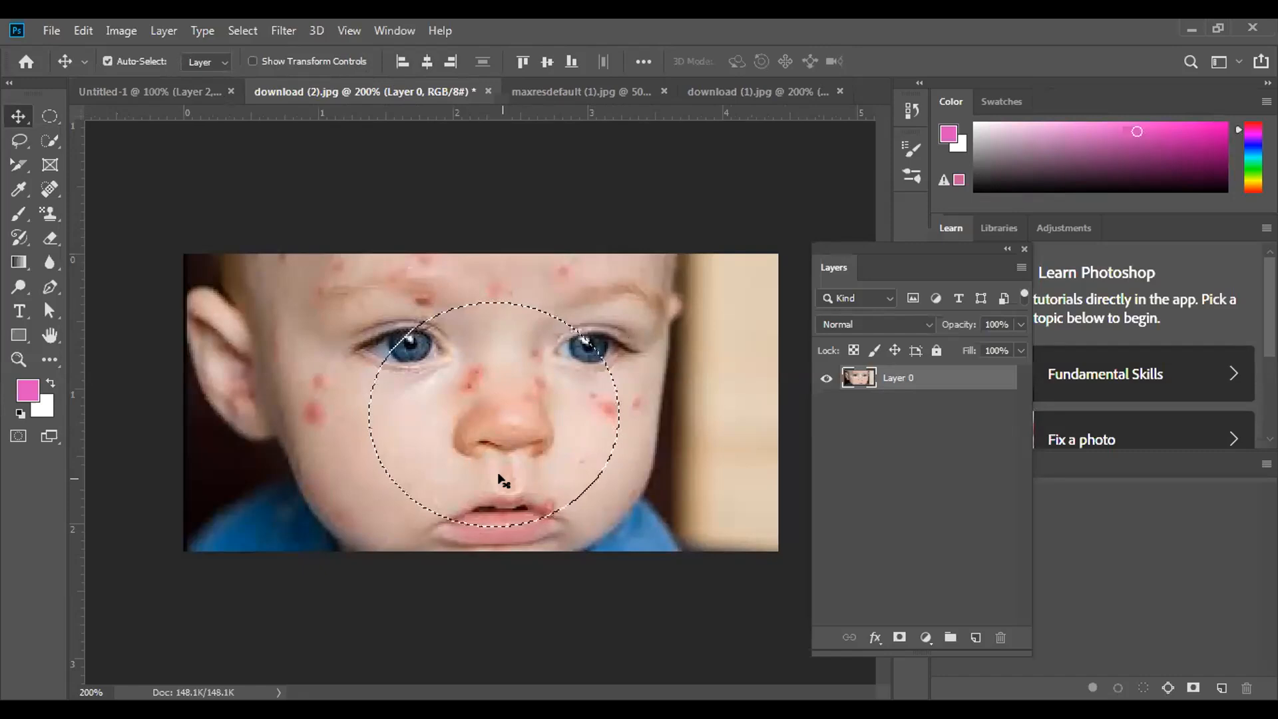
{"action": "left_click_drag", "start_coordinate": [459, 478], "coordinate": [310, 283]}
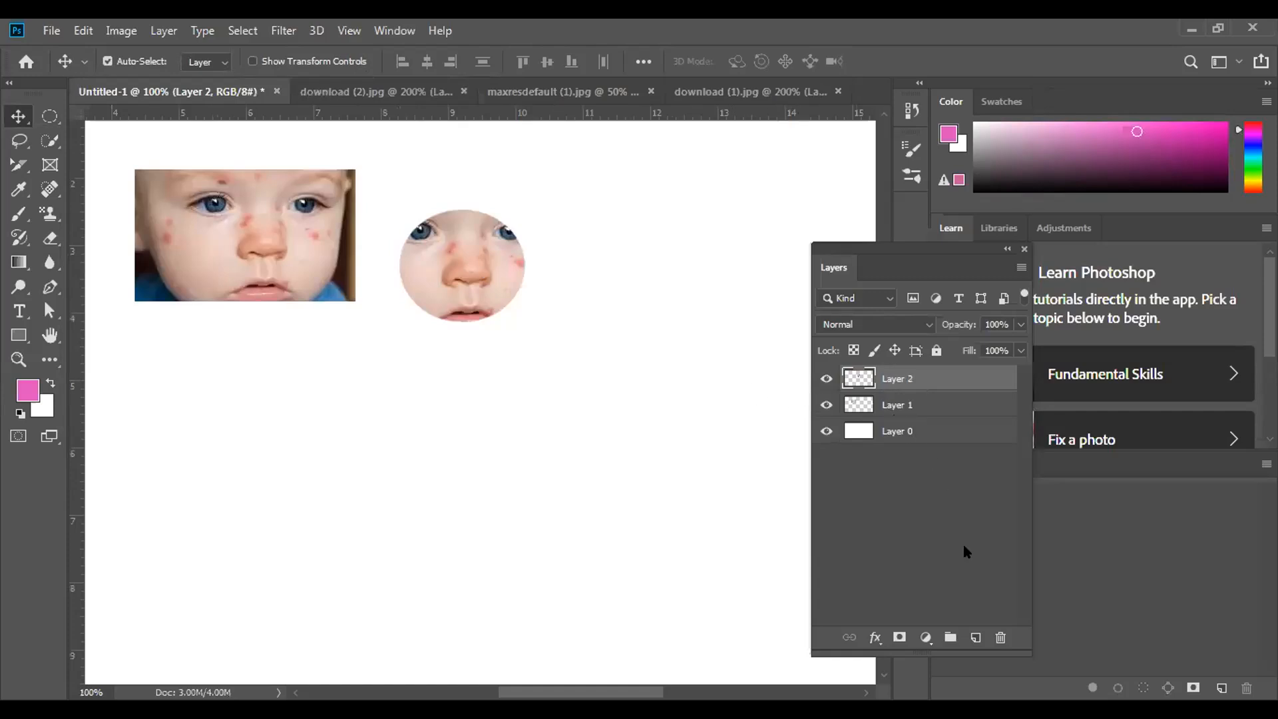
Add a new layer directly above Layer 0 in Untitled-1 and fill it with the pink foreground colour
{"action": "left_click", "coordinate": [973, 635]}
{"action": "left_click_drag", "start_coordinate": [913, 376], "coordinate": [925, 446]}
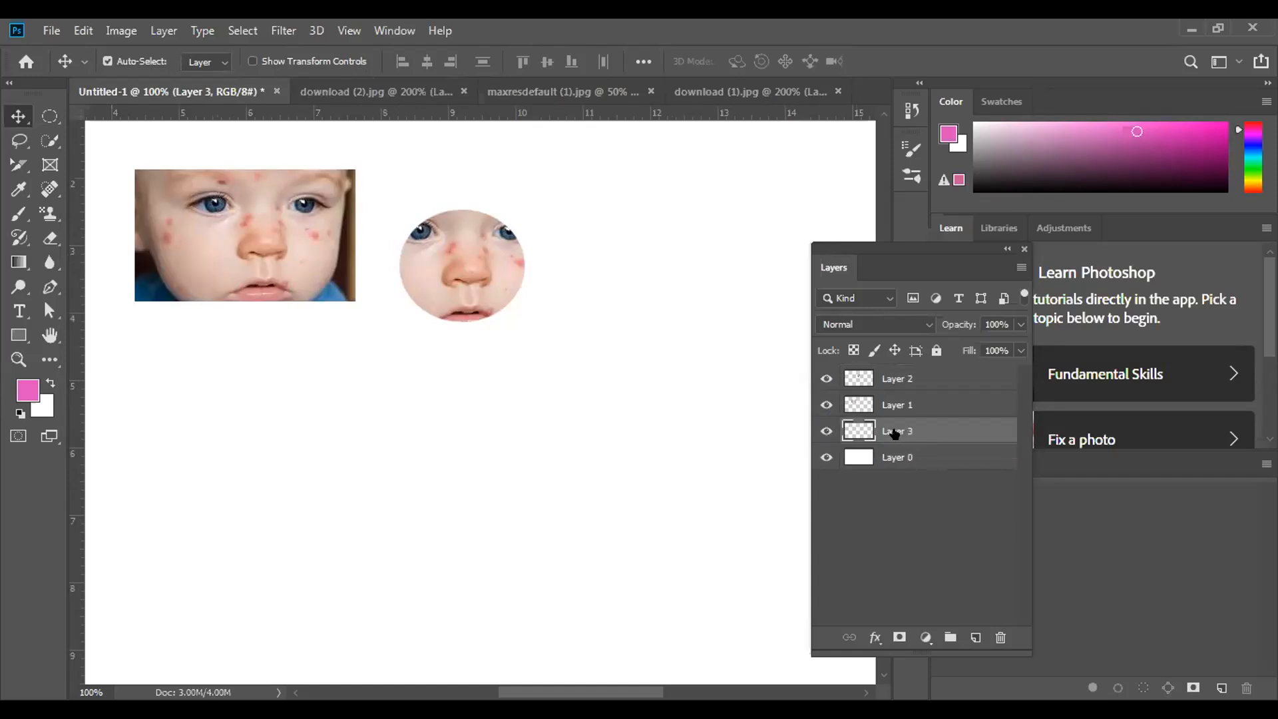
{"action": "key", "text": "alt+BackSpace"}
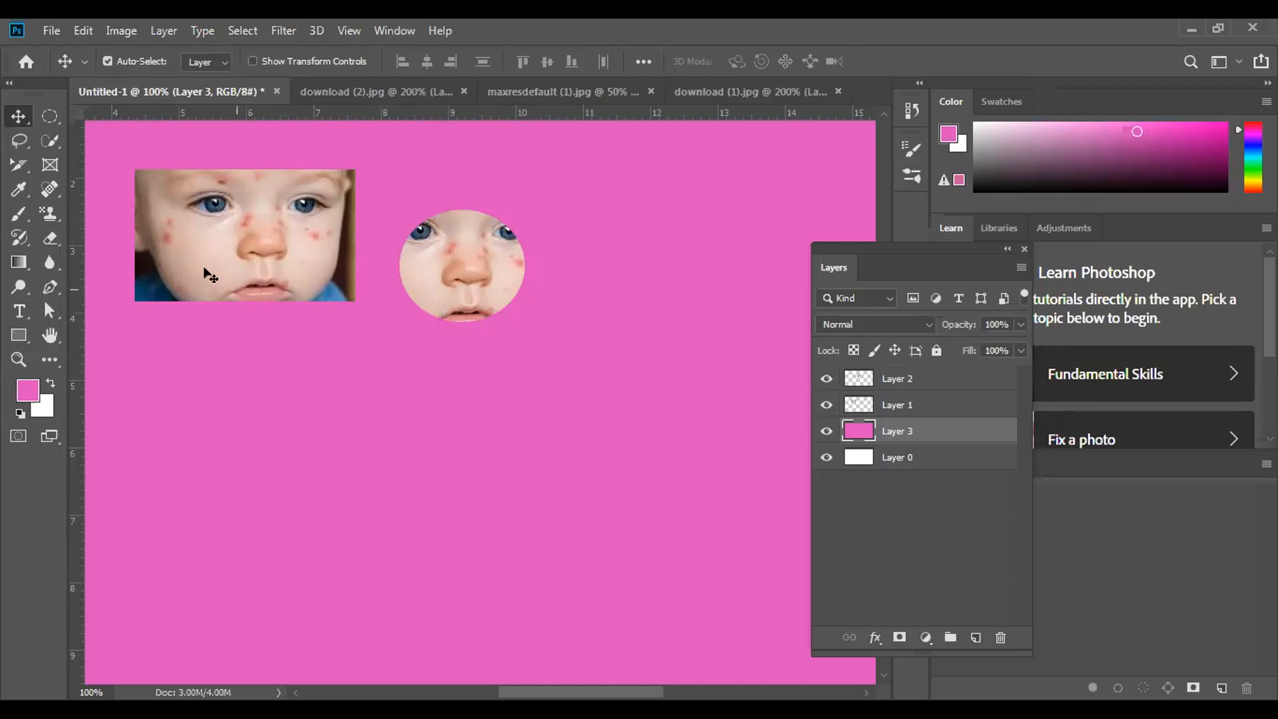
Clear the elliptical selection in download (2).jpg and activate the Elliptical Marquee tool
{"action": "left_click", "coordinate": [340, 98]}
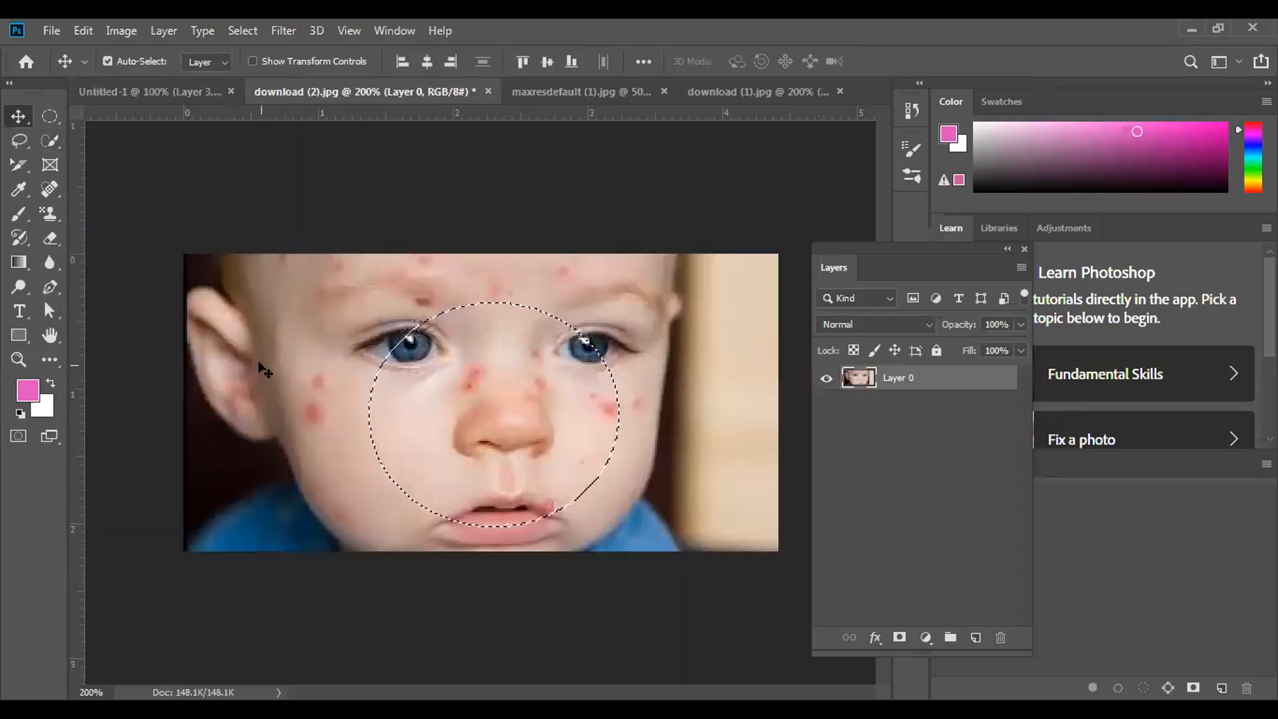
{"action": "key", "text": "ctrl"}
{"action": "key", "text": "ctrl+d"}
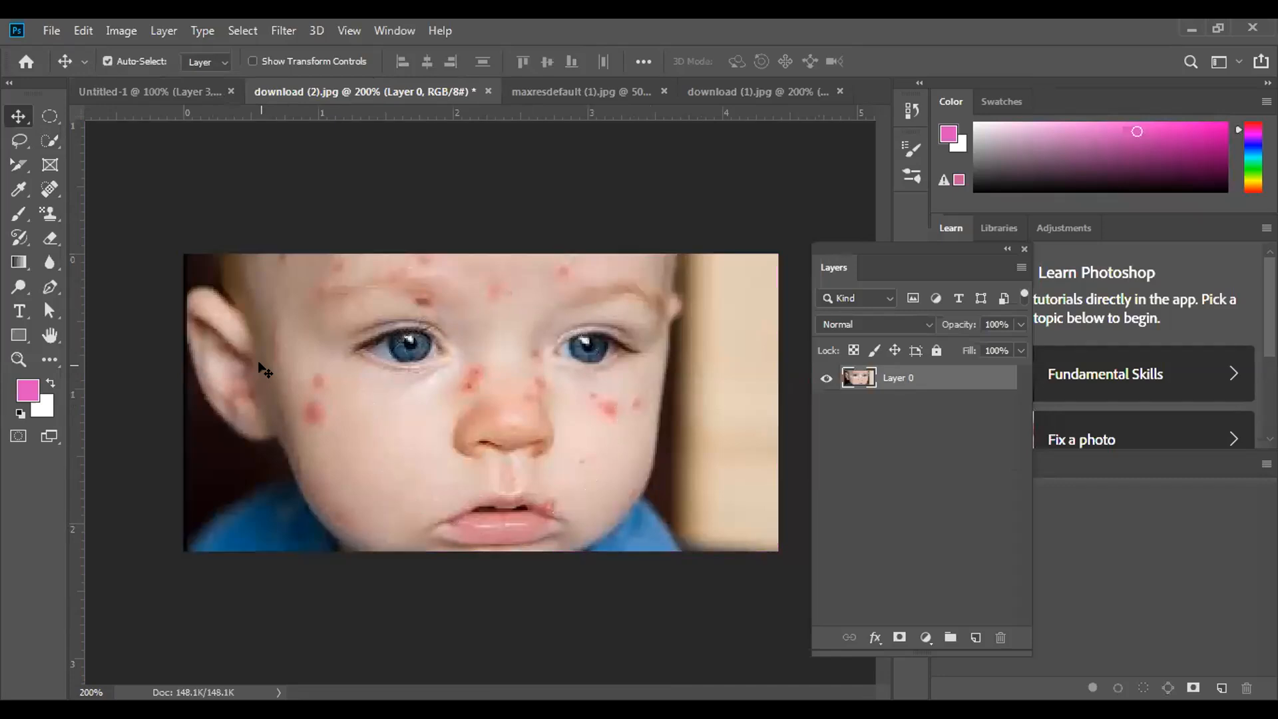
{"action": "left_click", "coordinate": [51, 118]}
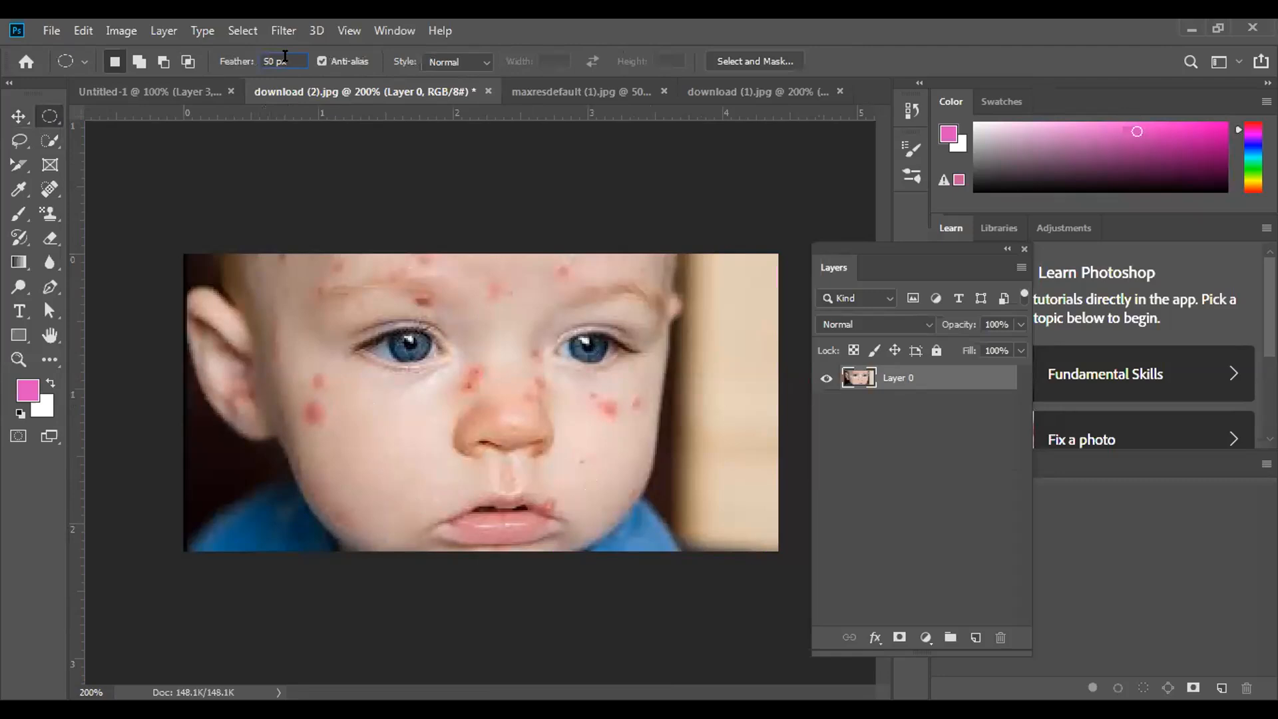
Try to select the baby's face with an elliptical marquee feathered by 100 px
{"action": "key", "text": "BackSpace"}
{"action": "type", "text": "100"}
{"action": "key", "text": "Return"}
{"action": "left_click_drag", "start_coordinate": [277, 280], "coordinate": [619, 528]}
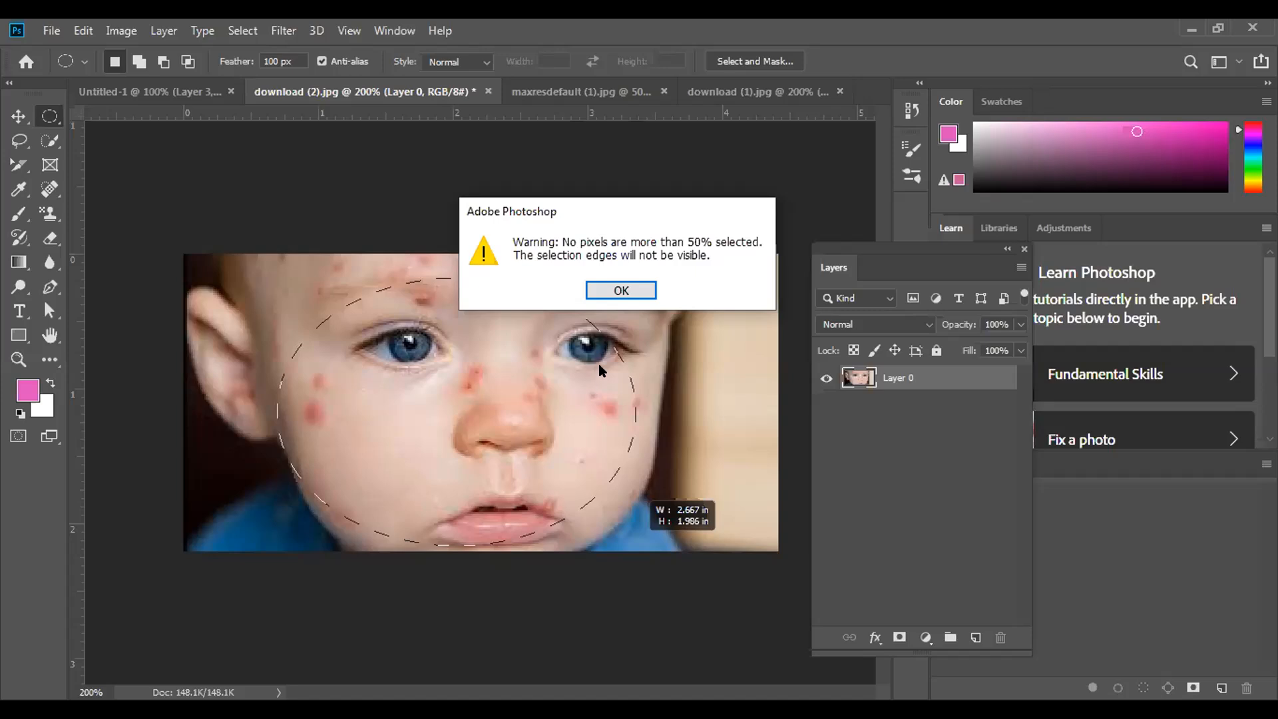
{"action": "left_click", "coordinate": [620, 291]}
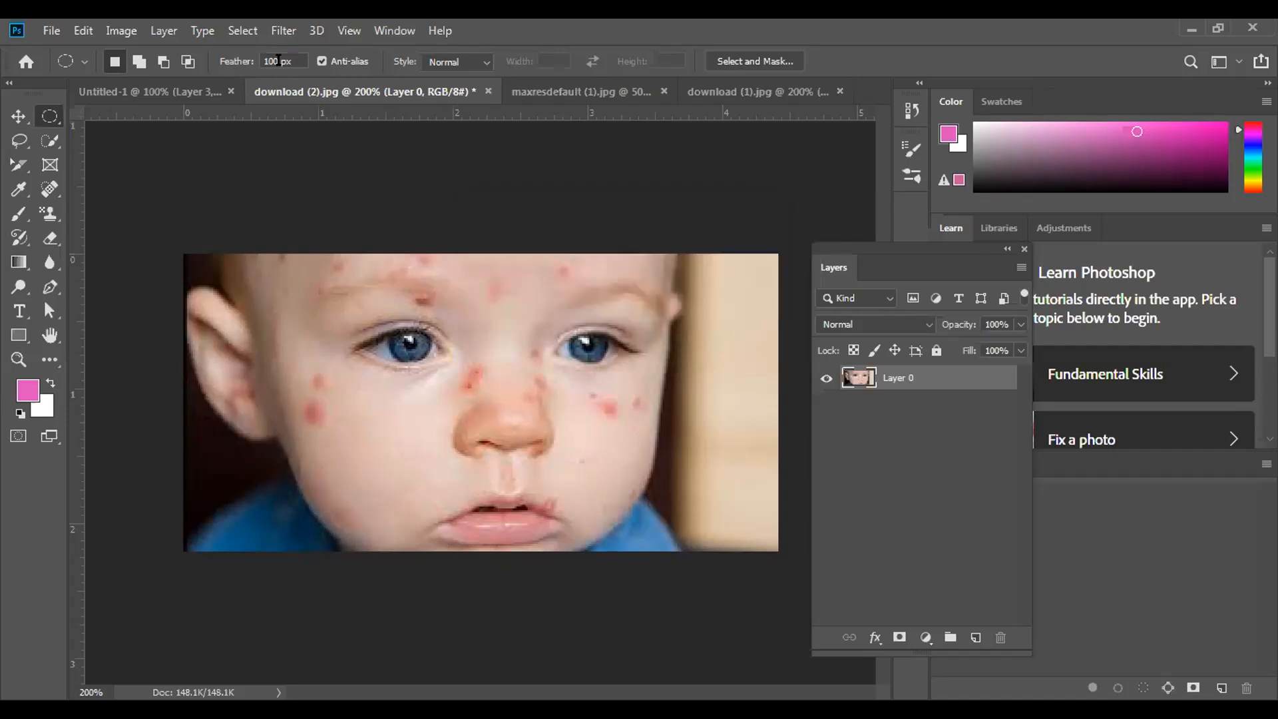
Copy the baby's face with an elliptical selection feathered by 30 px and paste it into Untitled-1 above the pink layer
{"action": "key", "text": "BackSpace"}
{"action": "key", "text": "BackSpace"}
{"action": "key", "text": "BackSpace"}
{"action": "key", "text": "BackSpace"}
{"action": "key", "text": "BackSpace"}
{"action": "type", "text": "30"}
{"action": "left_click_drag", "start_coordinate": [275, 265], "coordinate": [623, 525]}
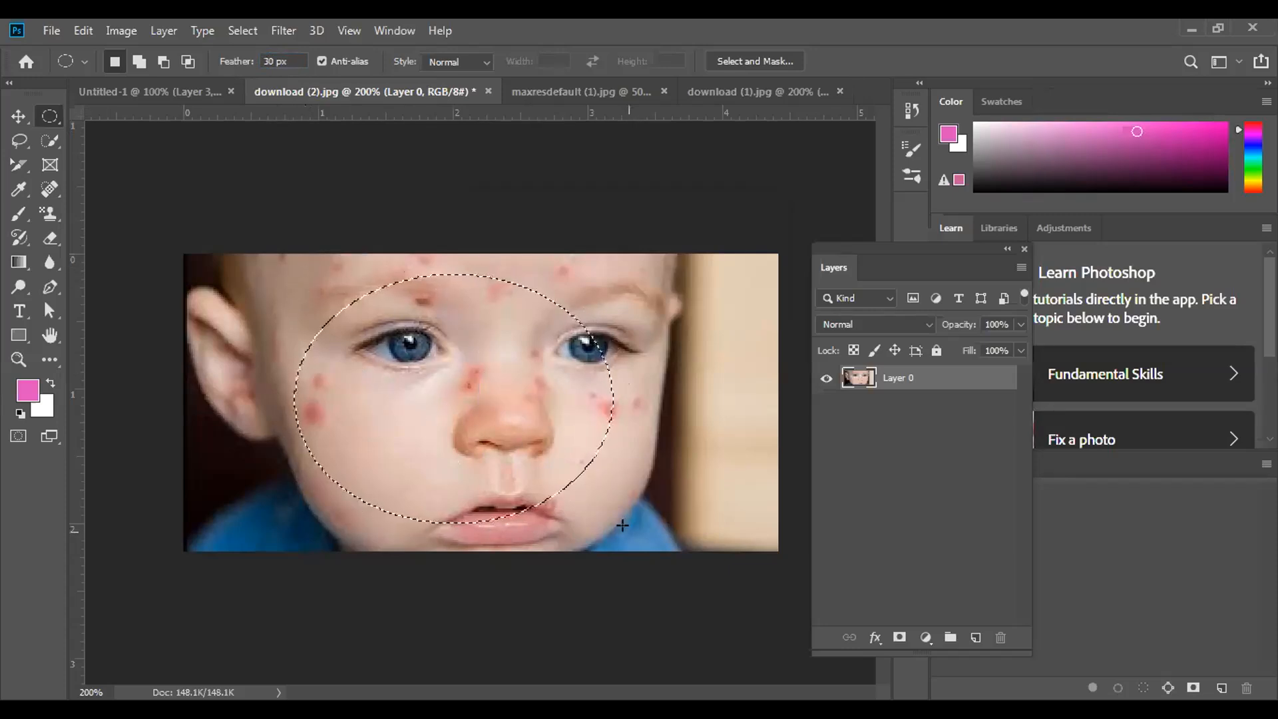
{"action": "left_click", "coordinate": [185, 91]}
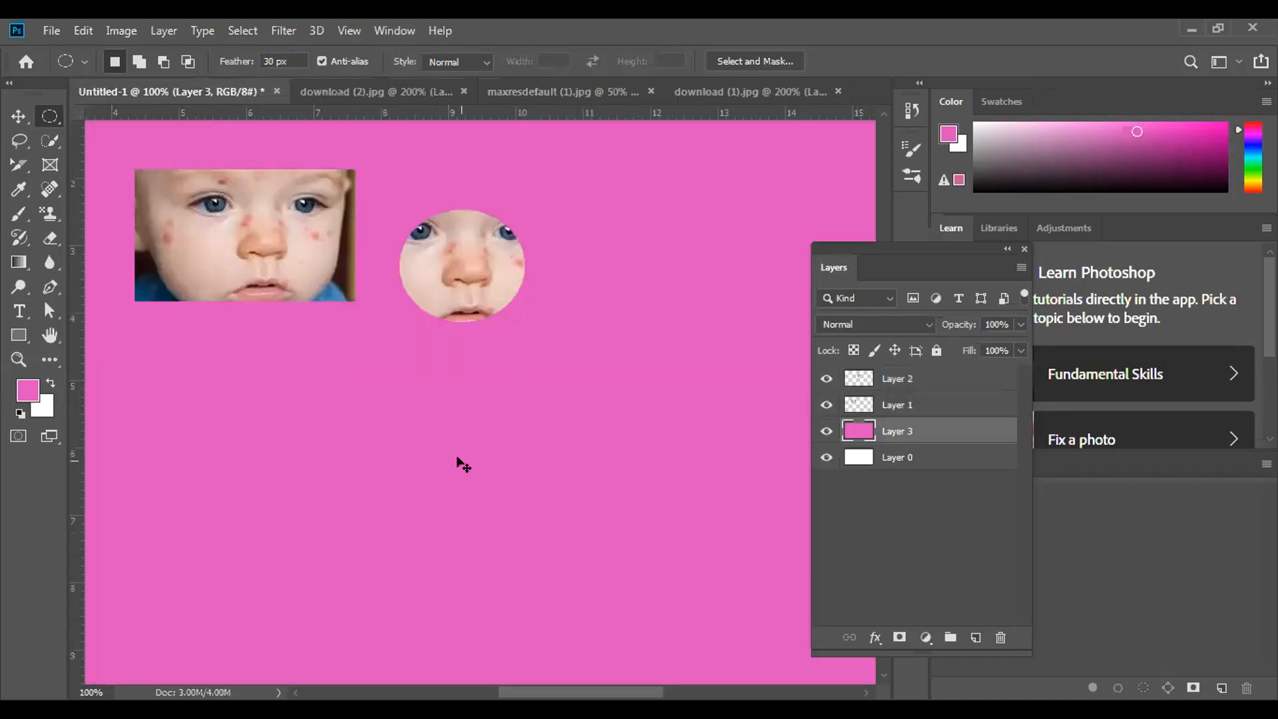
{"action": "key", "text": "ctrl+v"}
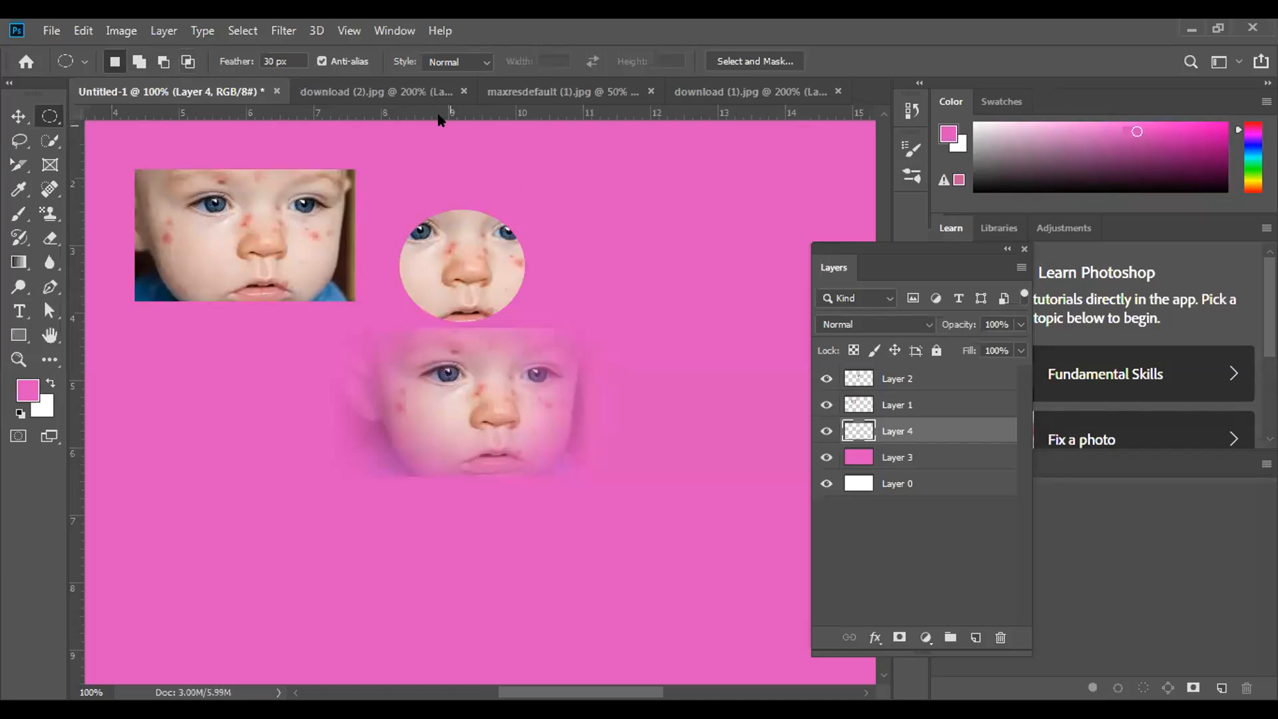
Close download (1).jpg, maxresdefault (1).jpg and download (2).jpg without saving their changes
{"action": "left_click", "coordinate": [413, 95]}
{"action": "left_click", "coordinate": [540, 93]}
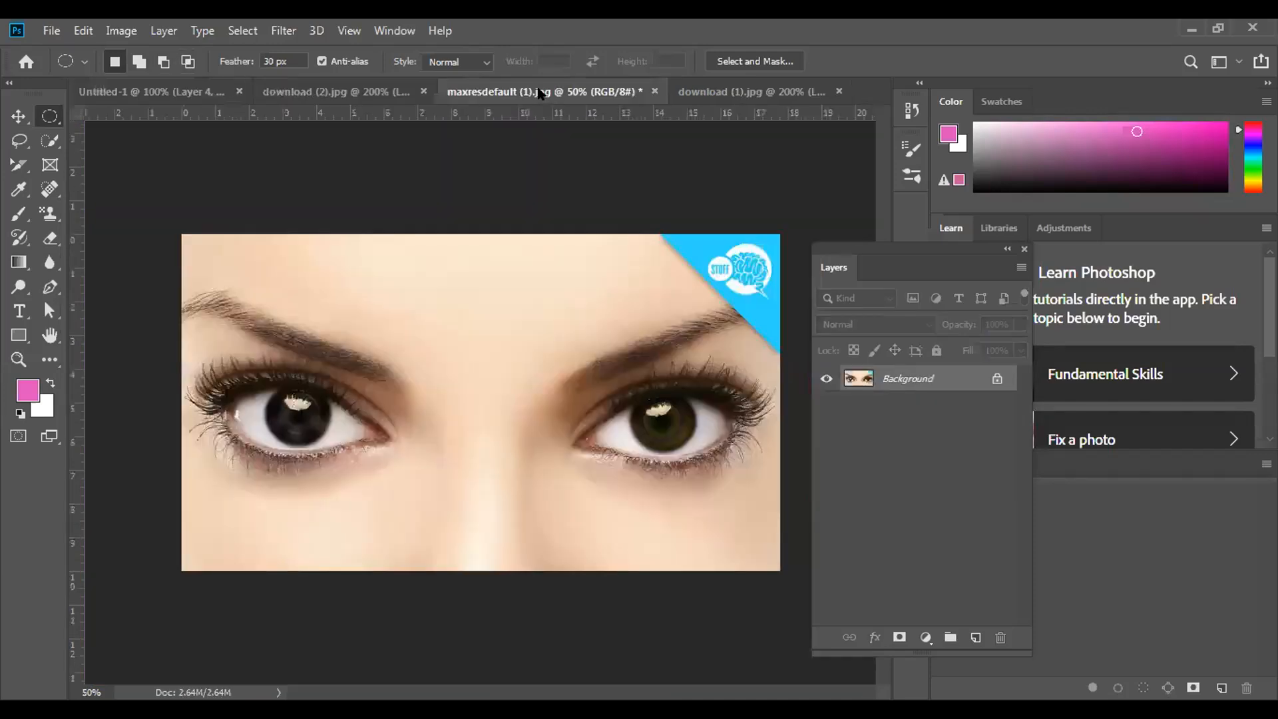
{"action": "left_click", "coordinate": [723, 93]}
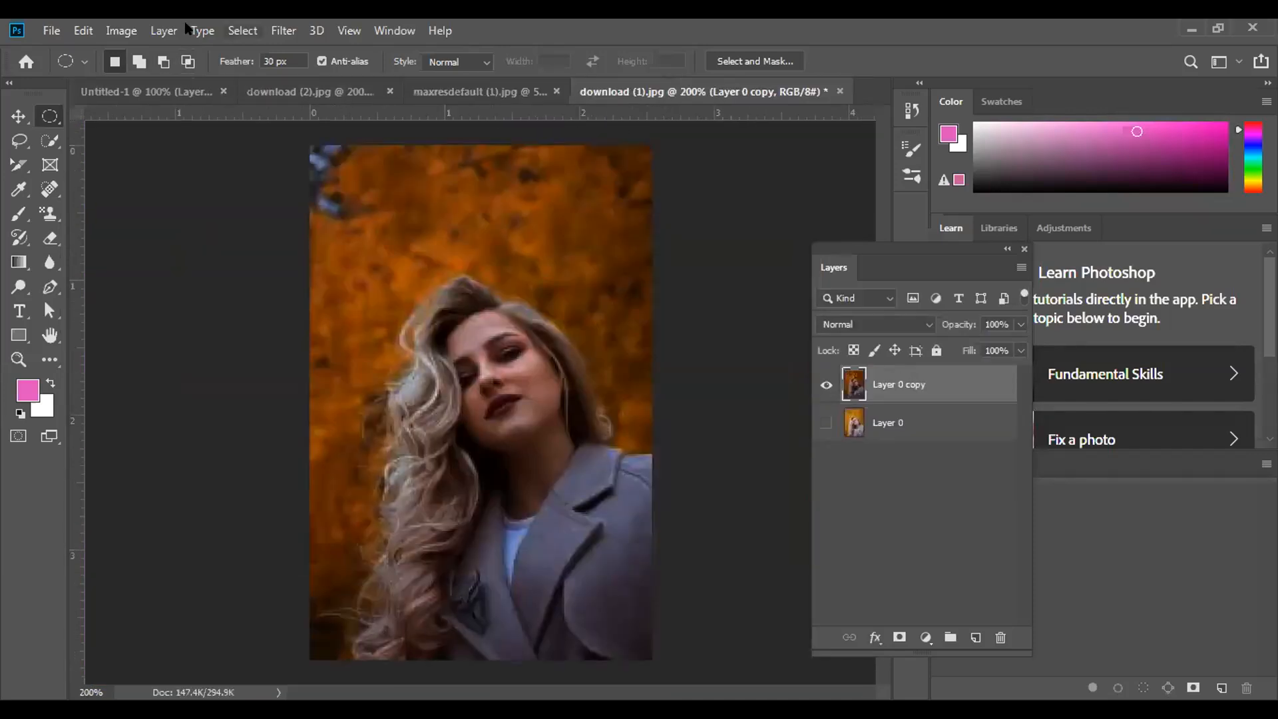
{"action": "left_click", "coordinate": [840, 92]}
{"action": "left_click", "coordinate": [632, 291]}
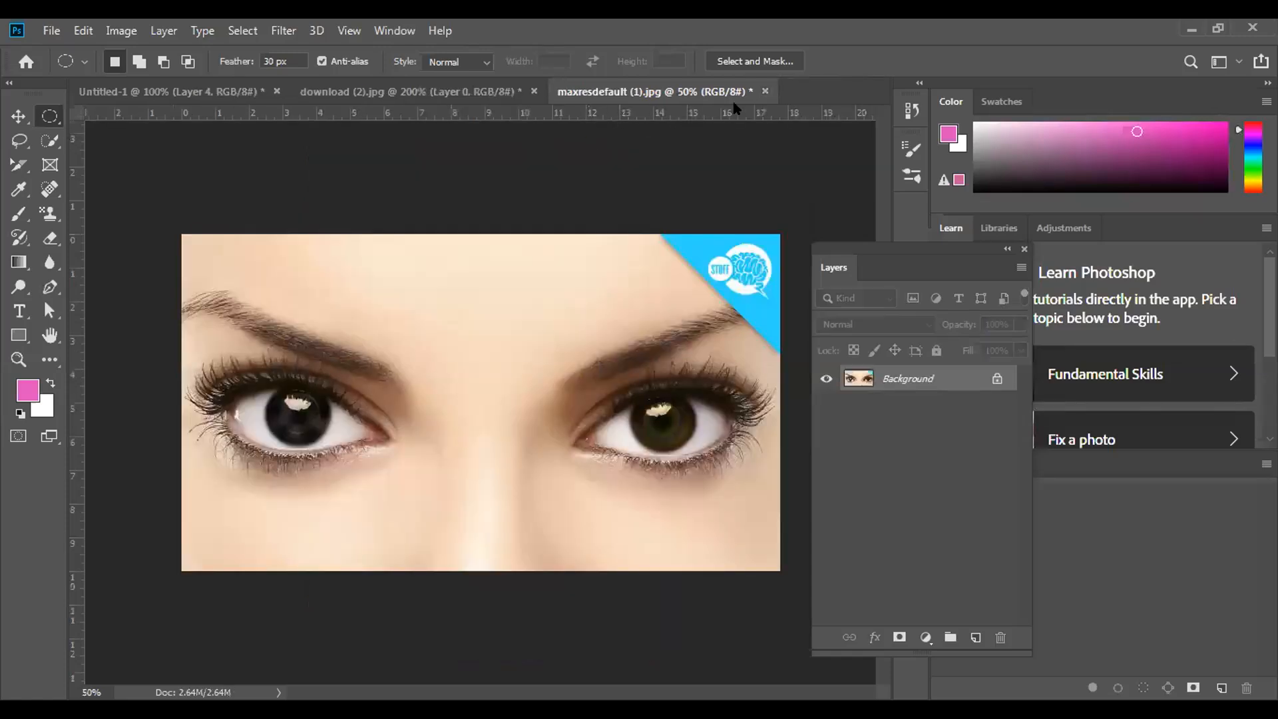
{"action": "left_click", "coordinate": [765, 91]}
{"action": "left_click", "coordinate": [633, 289]}
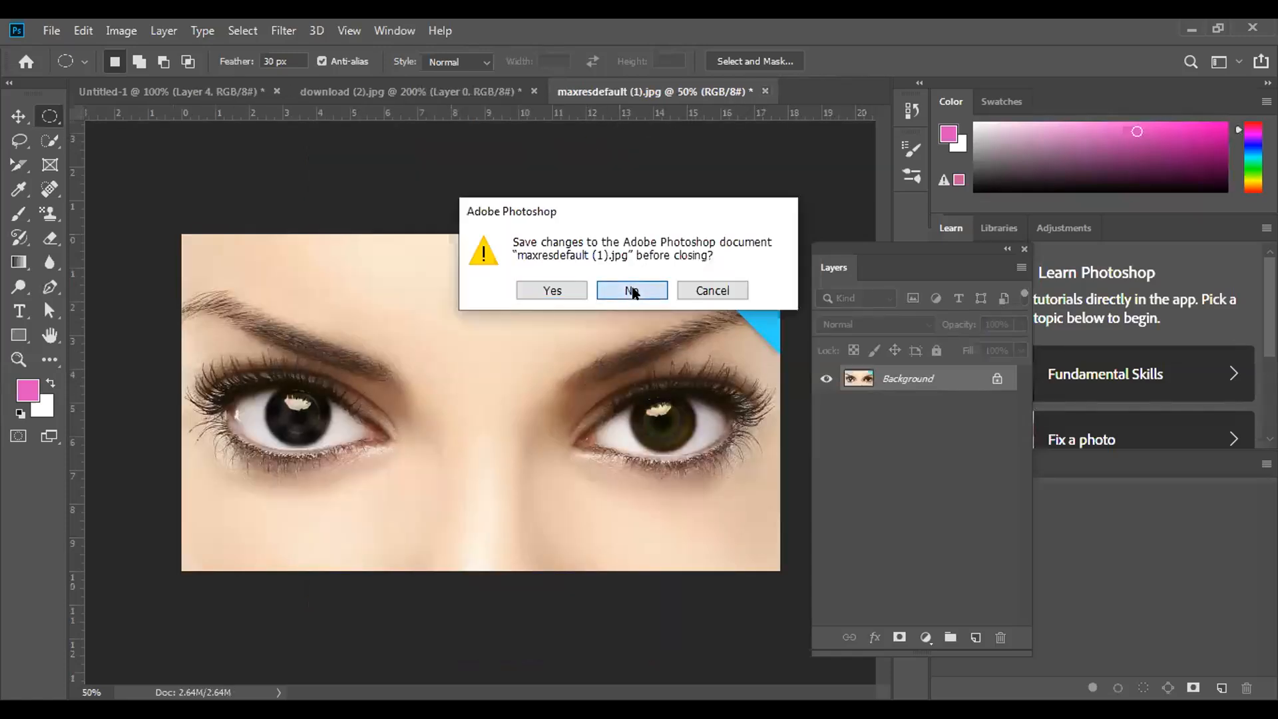
{"action": "left_click", "coordinate": [533, 92]}
{"action": "left_click", "coordinate": [632, 291]}
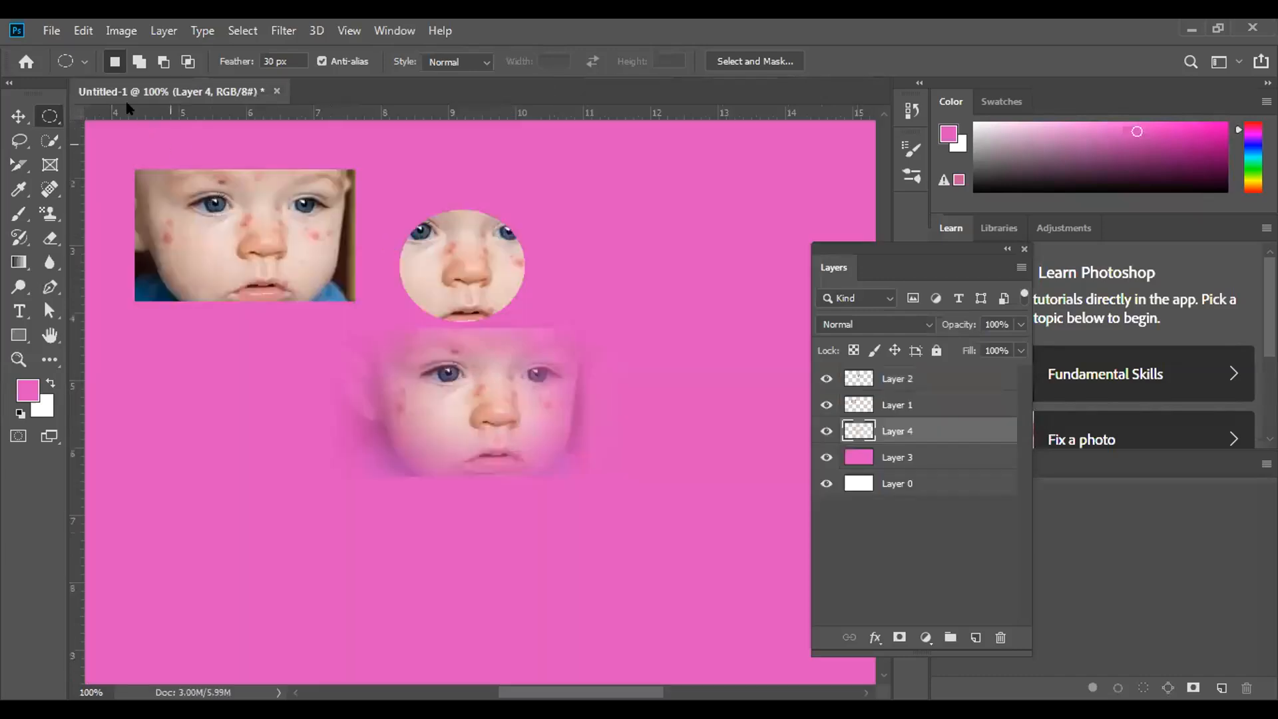
Open download (7).jpg from the Class folder and unlock its Background layer
{"action": "left_click", "coordinate": [50, 31]}
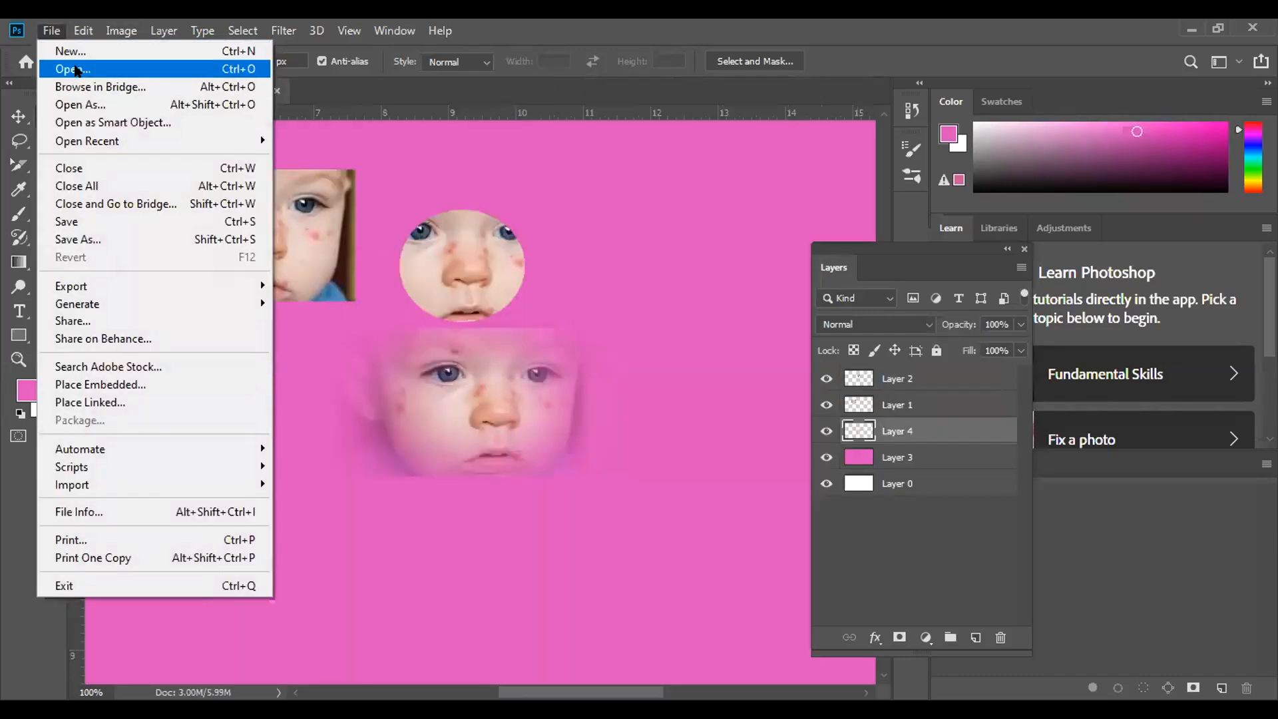
{"action": "left_click", "coordinate": [77, 70]}
{"action": "scroll", "coordinate": [822, 446], "scroll_direction": "down", "scroll_amount": 5}
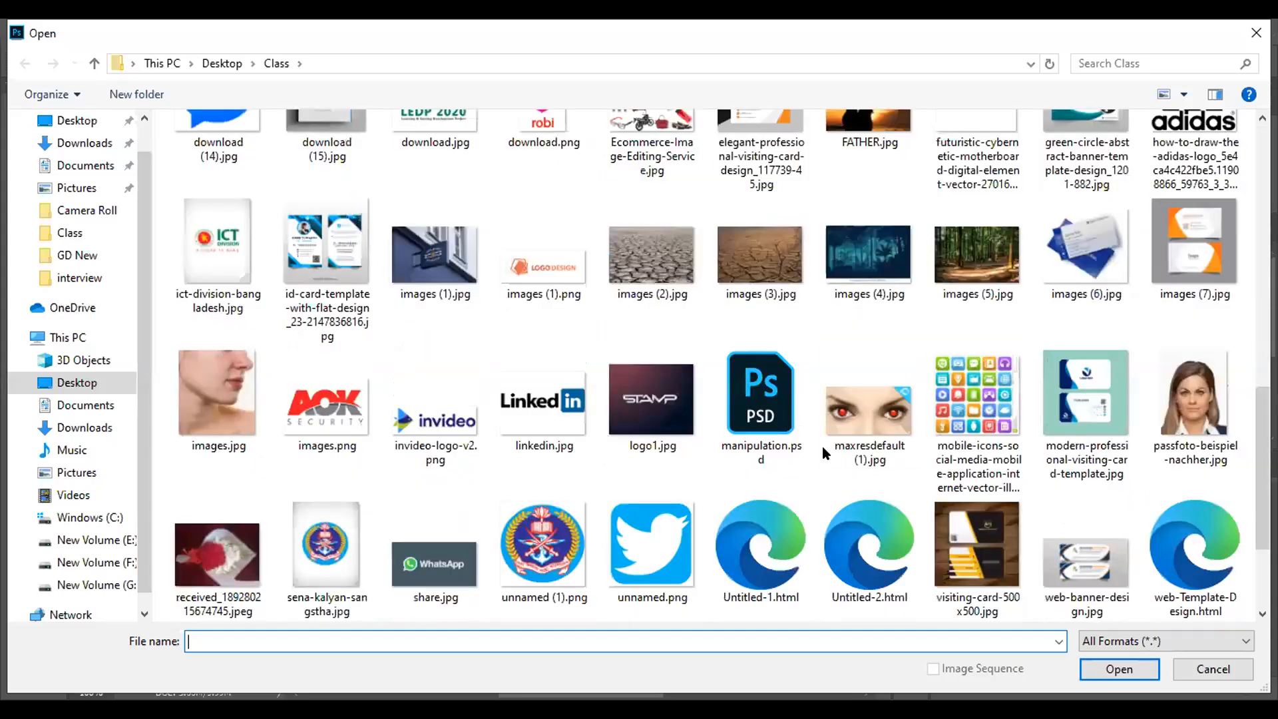
{"action": "scroll", "coordinate": [832, 433], "scroll_direction": "up", "scroll_amount": 3}
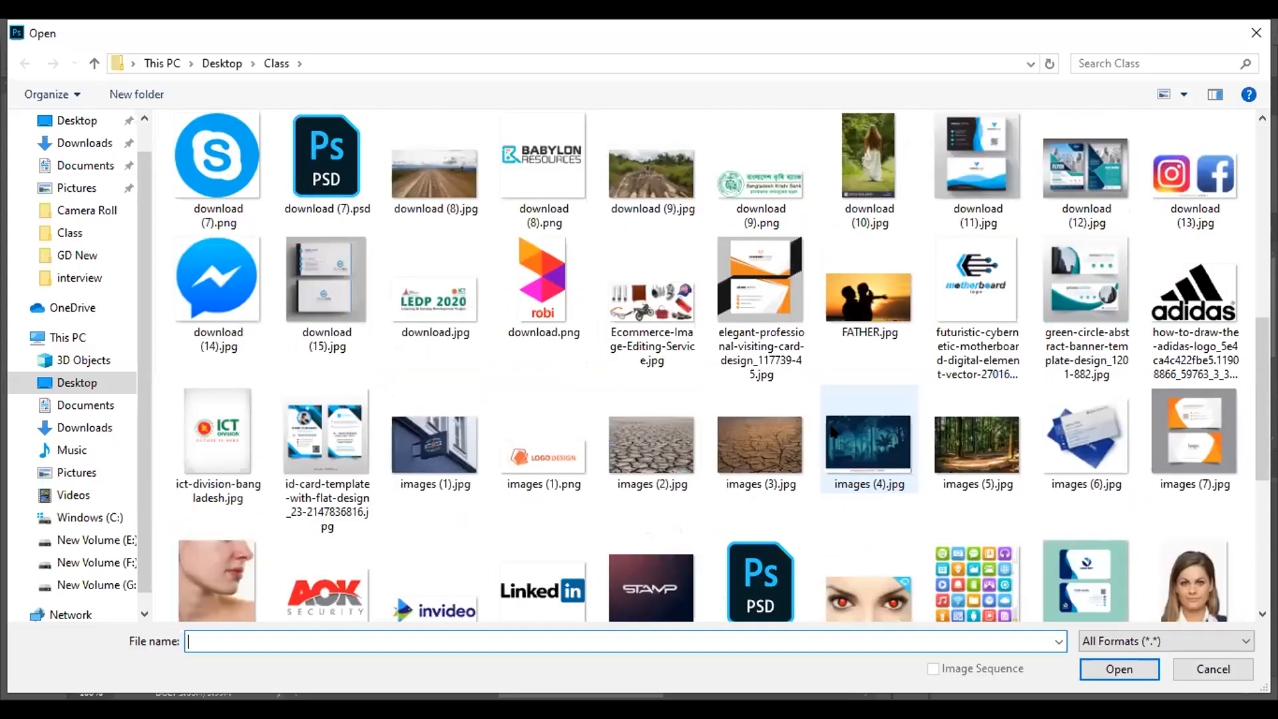
{"action": "scroll", "coordinate": [830, 432], "scroll_direction": "down", "scroll_amount": 3}
{"action": "scroll", "coordinate": [830, 430], "scroll_direction": "up", "scroll_amount": 5}
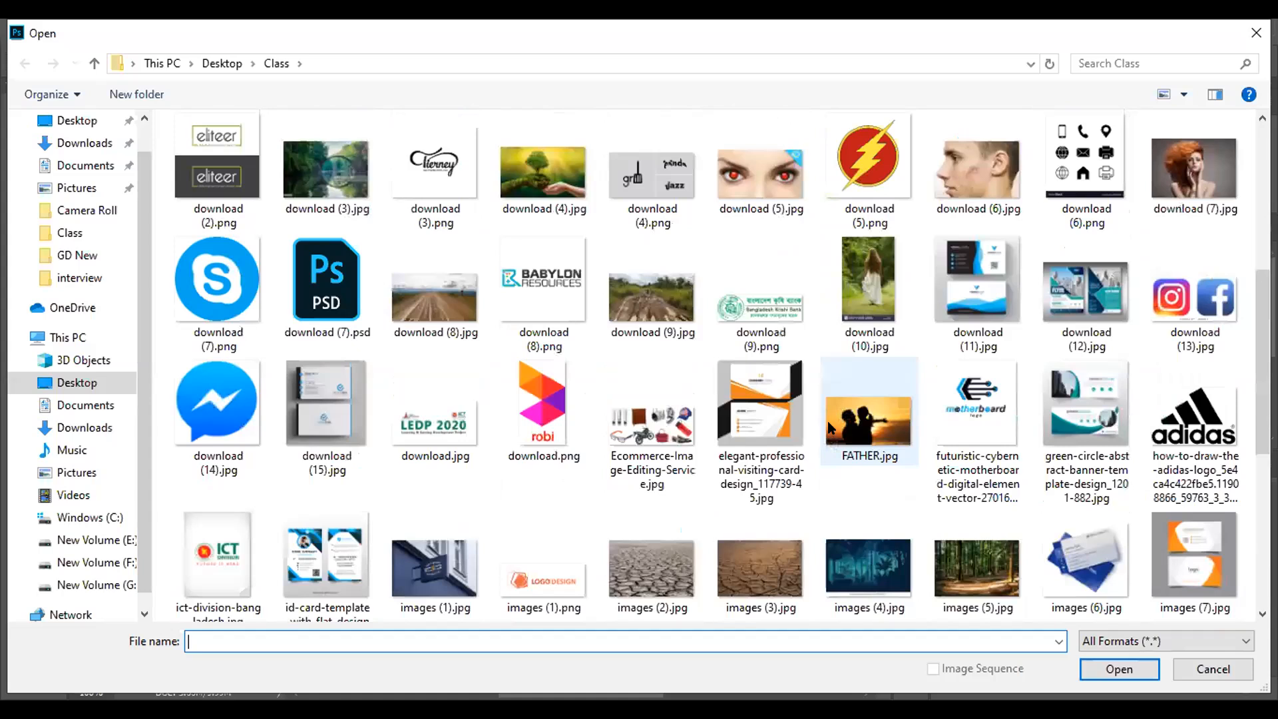
{"action": "scroll", "coordinate": [829, 428], "scroll_direction": "up", "scroll_amount": 3}
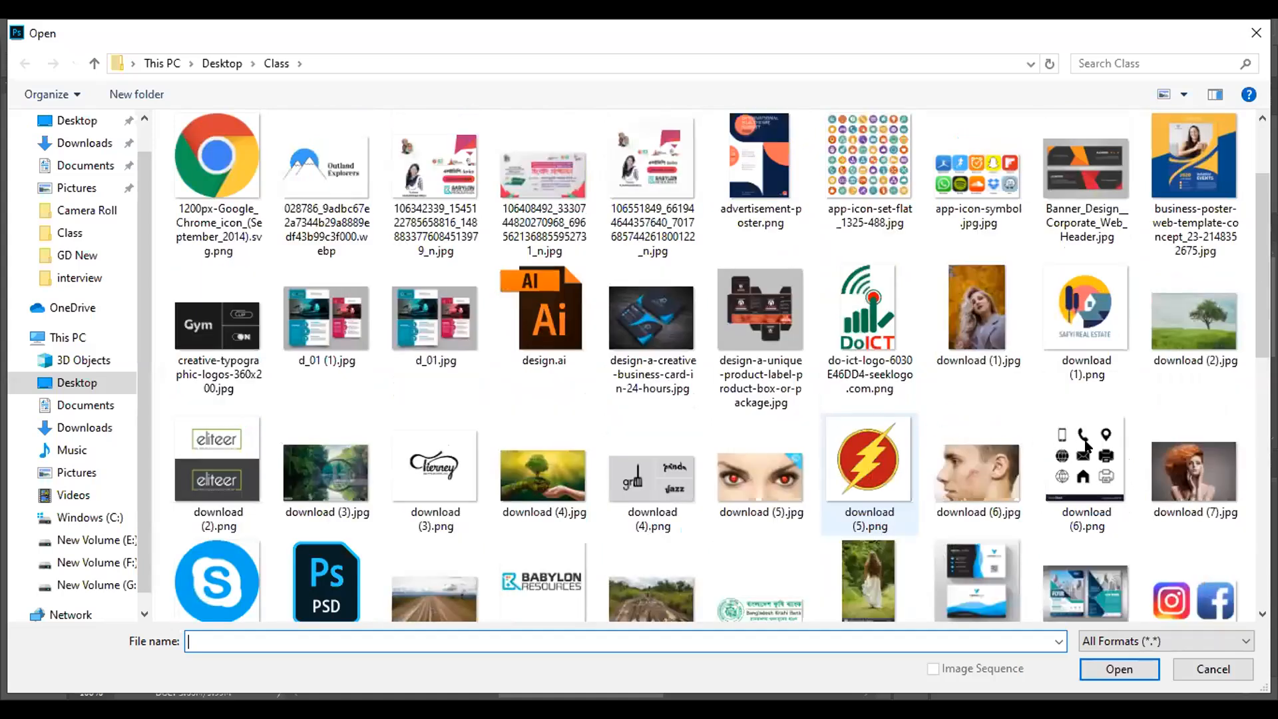
{"action": "left_click", "coordinate": [1189, 474]}
{"action": "left_click", "coordinate": [1117, 669]}
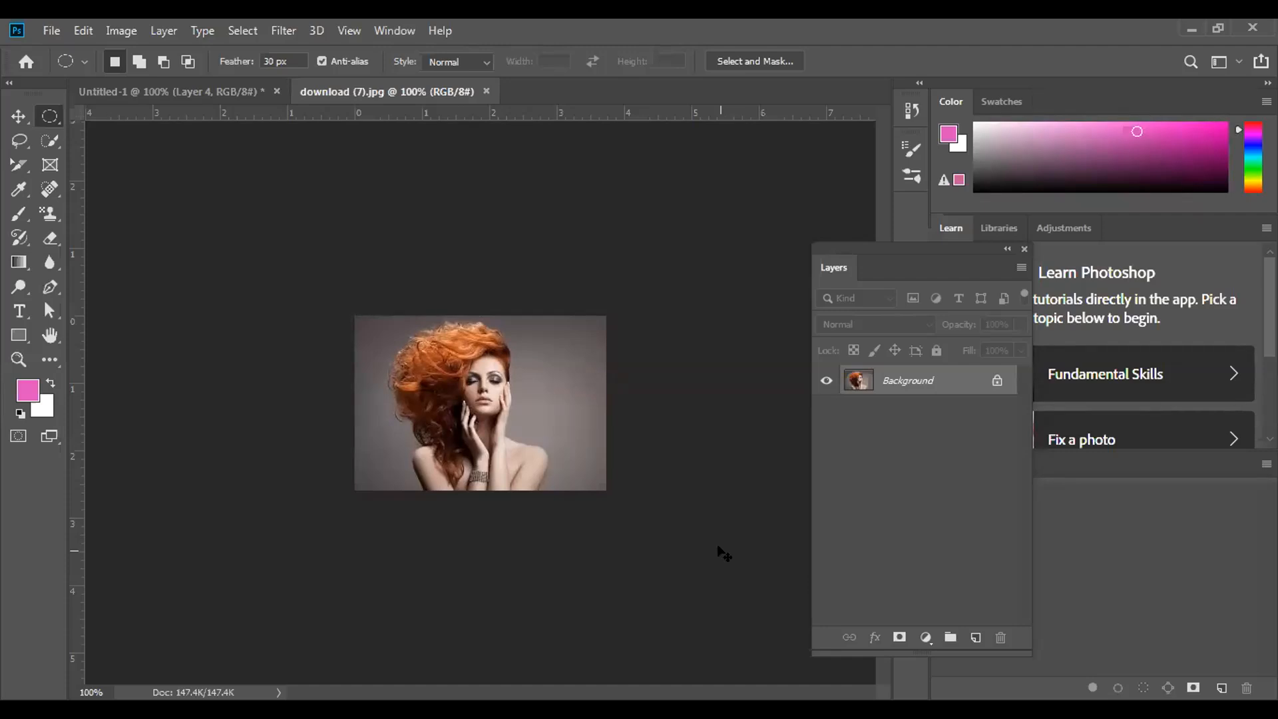
{"action": "key", "text": "ctrl+plus"}
{"action": "key", "text": "ctrl+plus"}
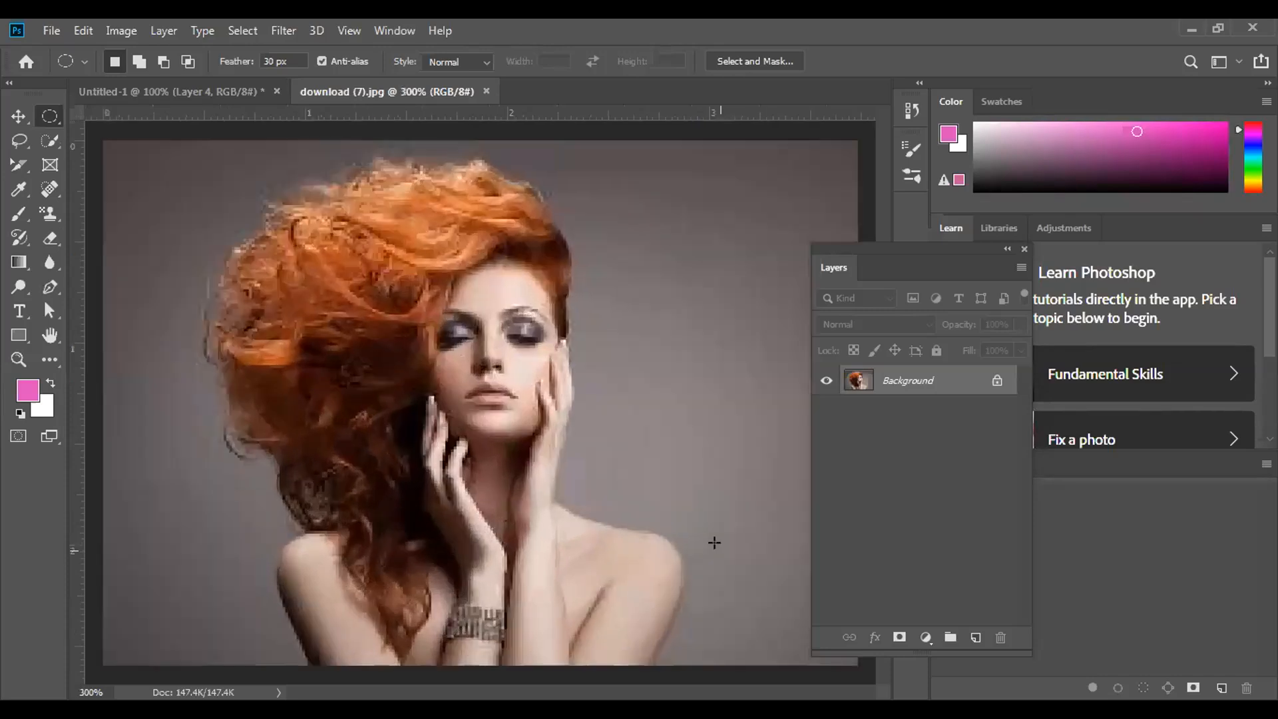
{"action": "left_click", "coordinate": [991, 379]}
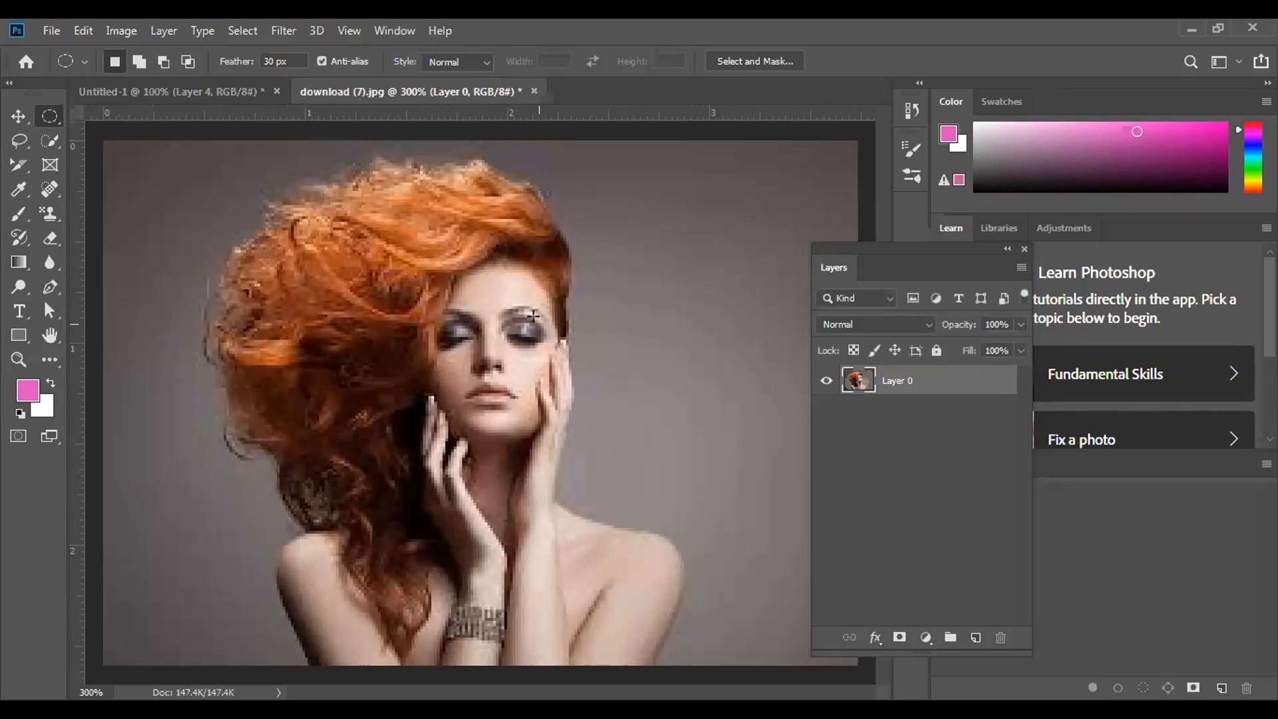
Start a Pen tool path at the image's bottom edge and curve it up around the woman's left-hand shoulder to the hair
{"action": "key", "text": "ctrl+minus"}
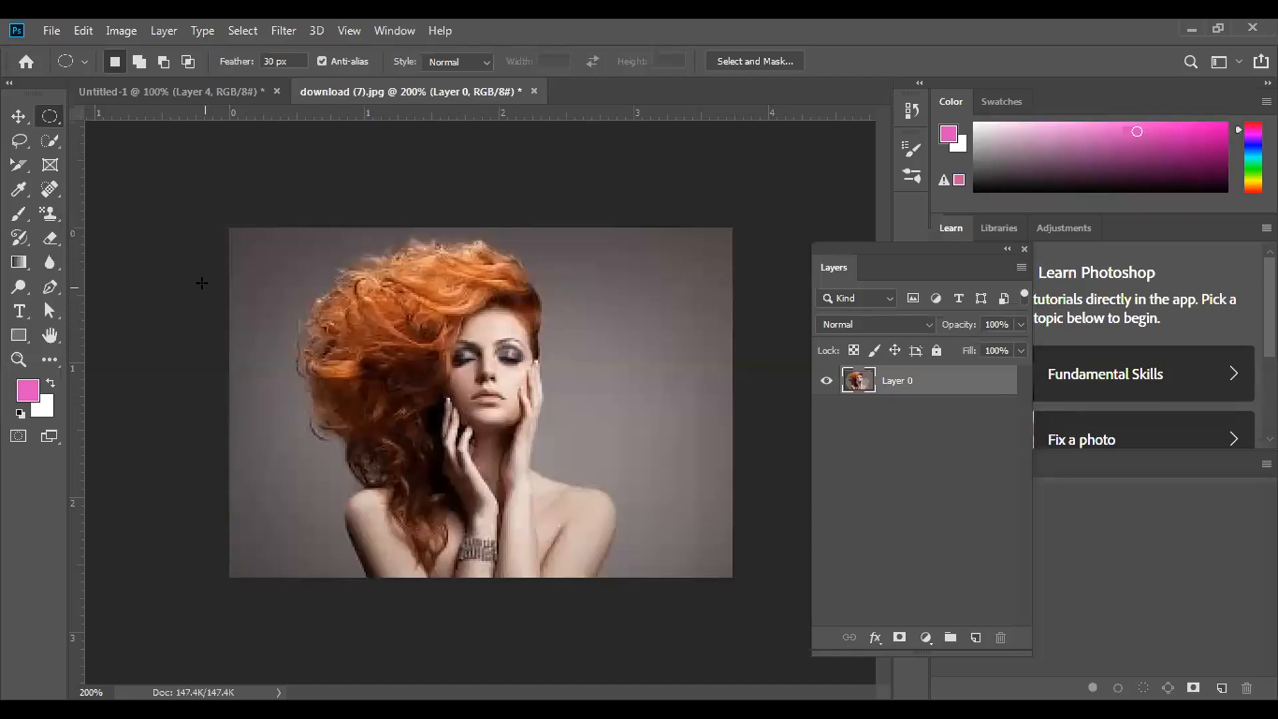
{"action": "left_click", "coordinate": [48, 286]}
{"action": "left_click_drag", "start_coordinate": [48, 287], "coordinate": [112, 293]}
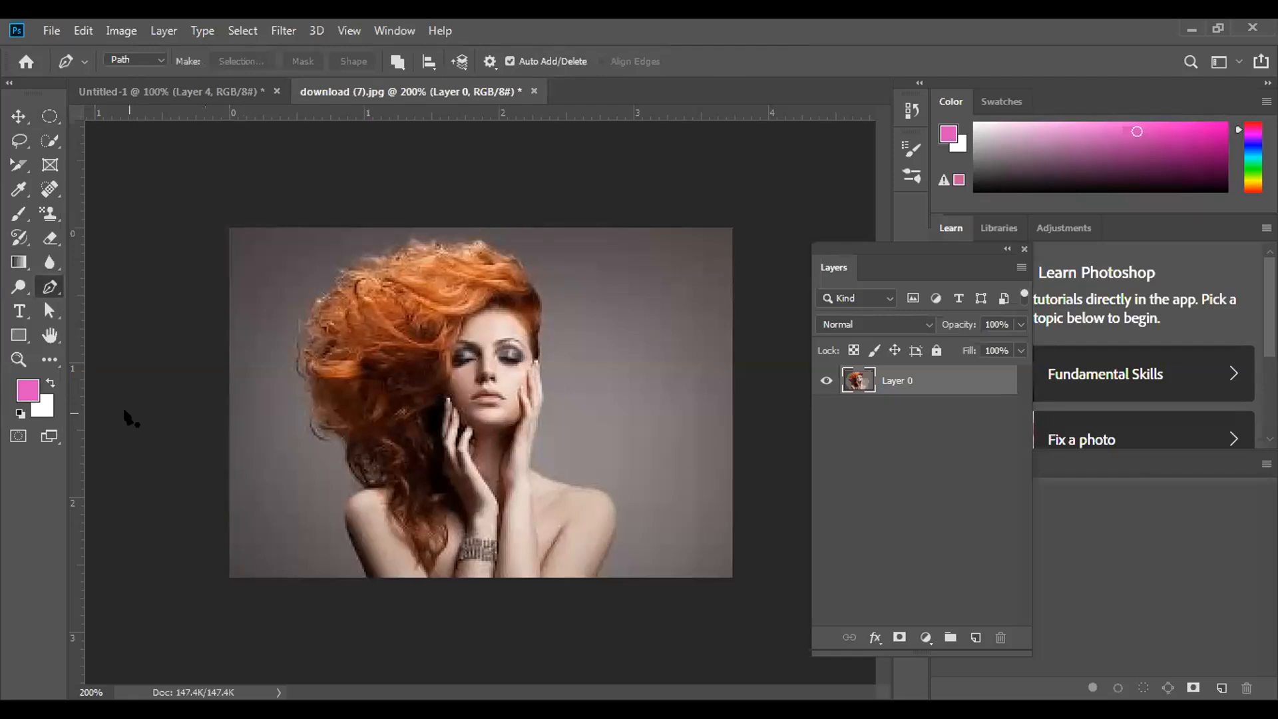
{"action": "key", "text": "ctrl+plus"}
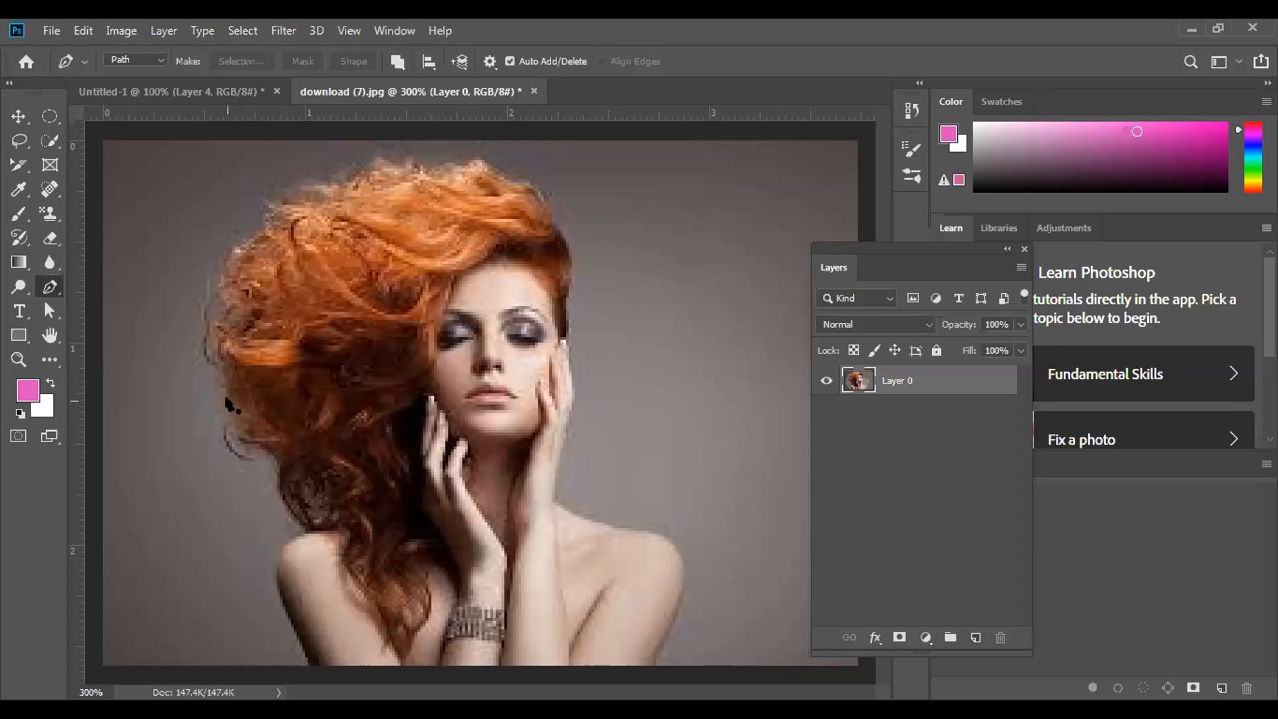
{"action": "left_click", "coordinate": [310, 665]}
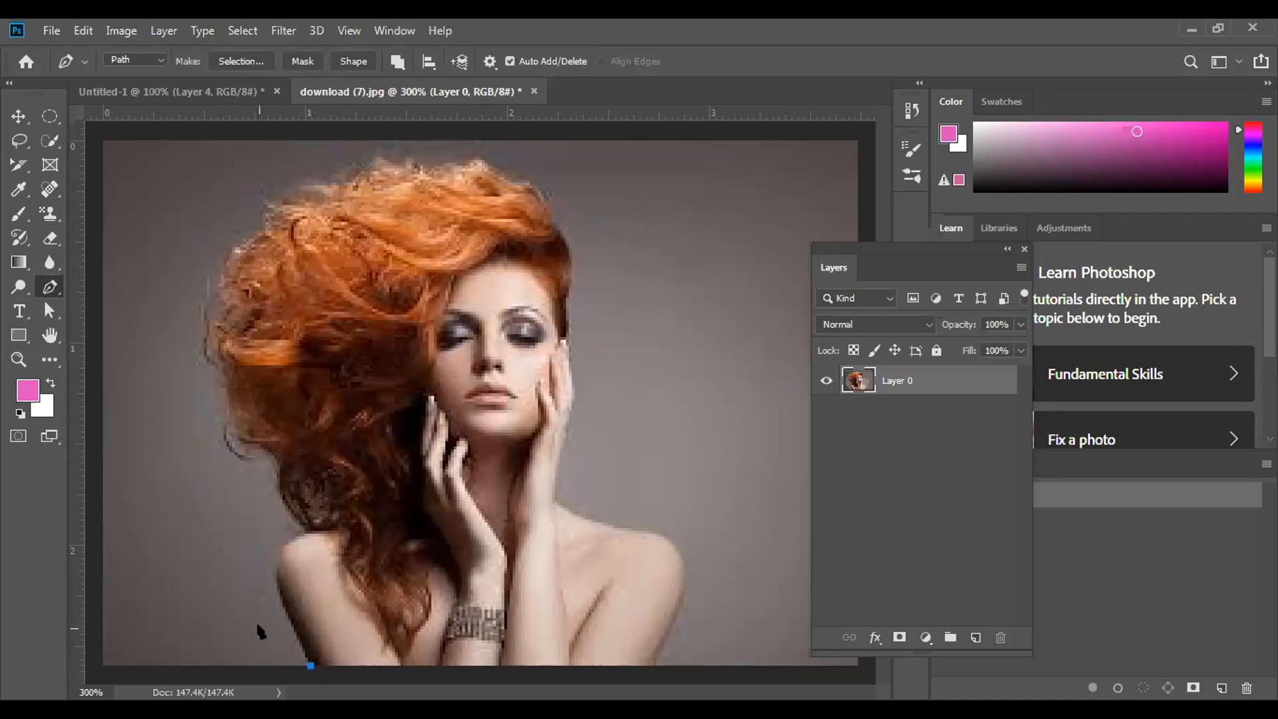
{"action": "left_click", "coordinate": [302, 531]}
{"action": "left_click_drag", "start_coordinate": [303, 531], "coordinate": [372, 507]}
{"action": "left_click", "coordinate": [301, 533]}
Extend the path up the lower left edge of the red hair with two curved segments
{"action": "left_click_drag", "start_coordinate": [274, 460], "coordinate": [280, 415]}
{"action": "left_click_drag", "start_coordinate": [281, 415], "coordinate": [273, 415]}
{"action": "left_click", "coordinate": [274, 460], "text": "alt"}
{"action": "left_click_drag", "start_coordinate": [215, 367], "coordinate": [203, 289]}
{"action": "left_click", "coordinate": [215, 367]}
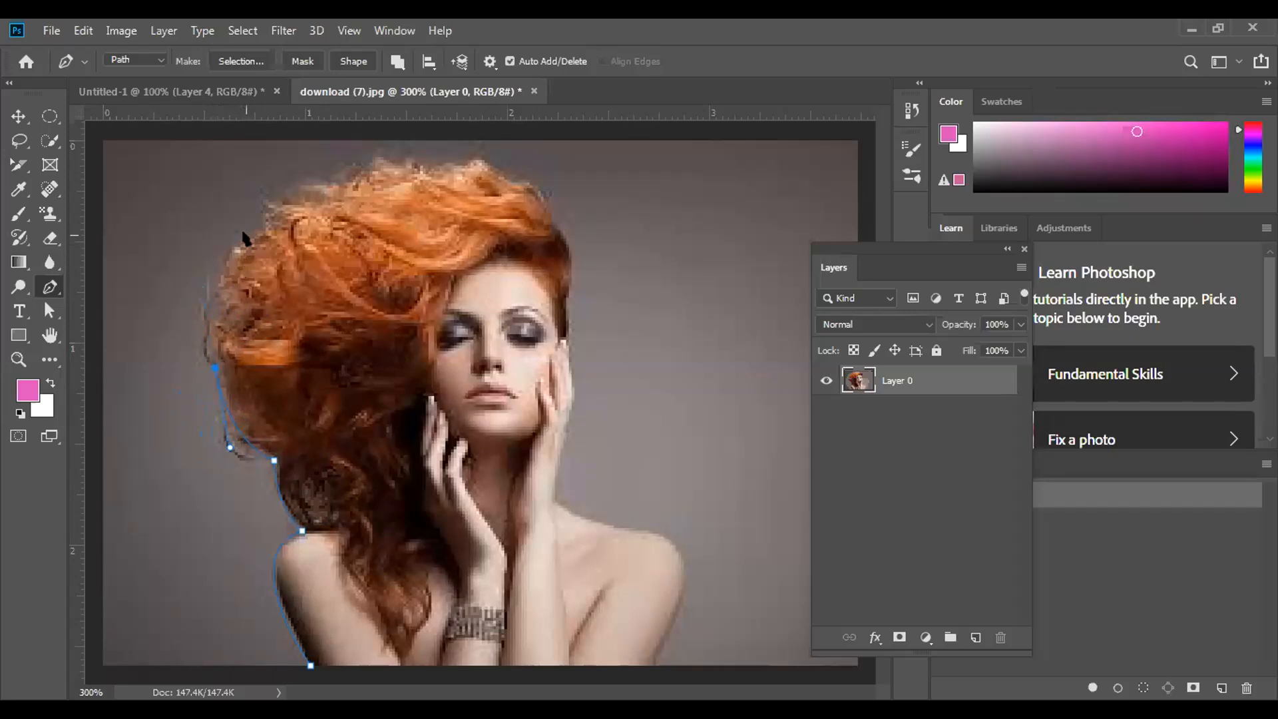
Continue the path in curves over the upper left and crown of the hair to its upper right edge
{"action": "left_click_drag", "start_coordinate": [247, 235], "coordinate": [303, 196]}
{"action": "left_click_drag", "start_coordinate": [406, 160], "coordinate": [484, 168]}
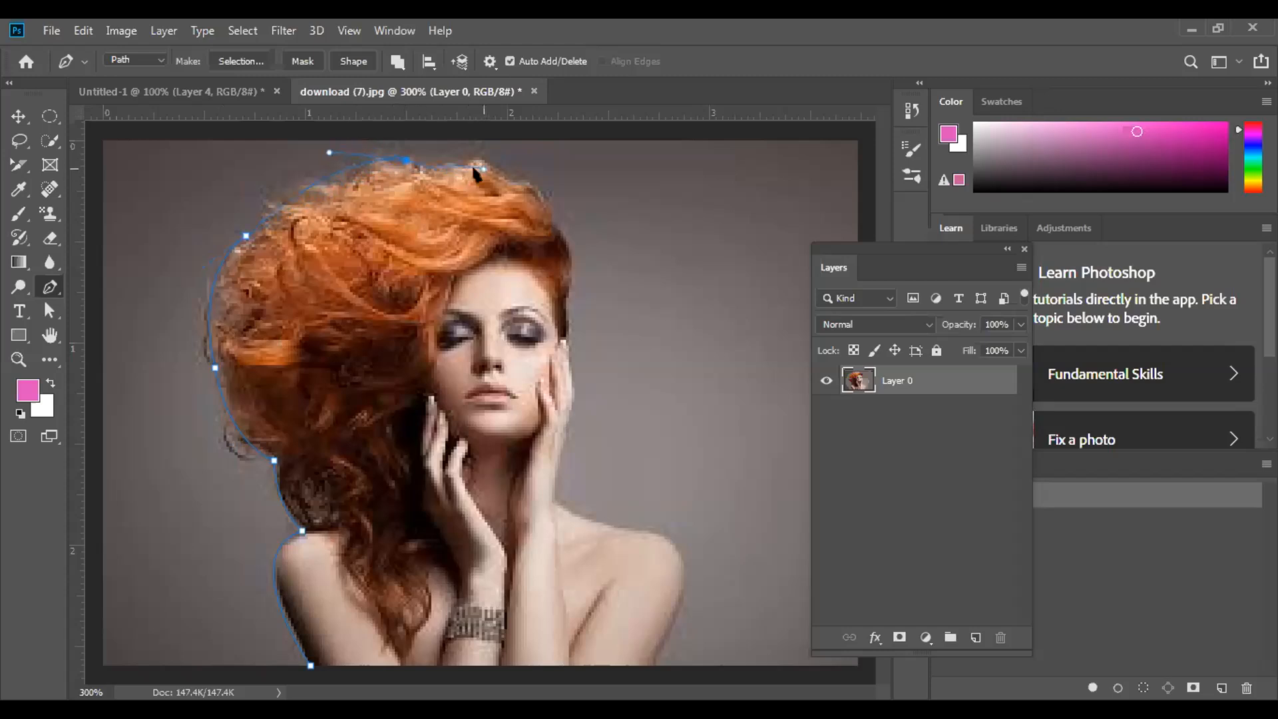
{"action": "left_click", "coordinate": [407, 160], "text": "alt"}
{"action": "left_click_drag", "start_coordinate": [484, 162], "coordinate": [509, 153]}
{"action": "left_click", "coordinate": [484, 162], "text": "alt"}
{"action": "left_click_drag", "start_coordinate": [535, 193], "coordinate": [550, 195]}
{"action": "left_click", "coordinate": [535, 191], "text": "alt"}
Trace the path down the right edge of the hair, face, hand and forearm to where the arm meets the shoulder
{"action": "left_click", "coordinate": [552, 210]}
{"action": "left_click", "coordinate": [561, 230]}
{"action": "left_click_drag", "start_coordinate": [563, 297], "coordinate": [546, 334]}
{"action": "key", "text": "ctrl+z"}
{"action": "left_click", "coordinate": [568, 338]}
{"action": "left_click_drag", "start_coordinate": [555, 499], "coordinate": [526, 608]}
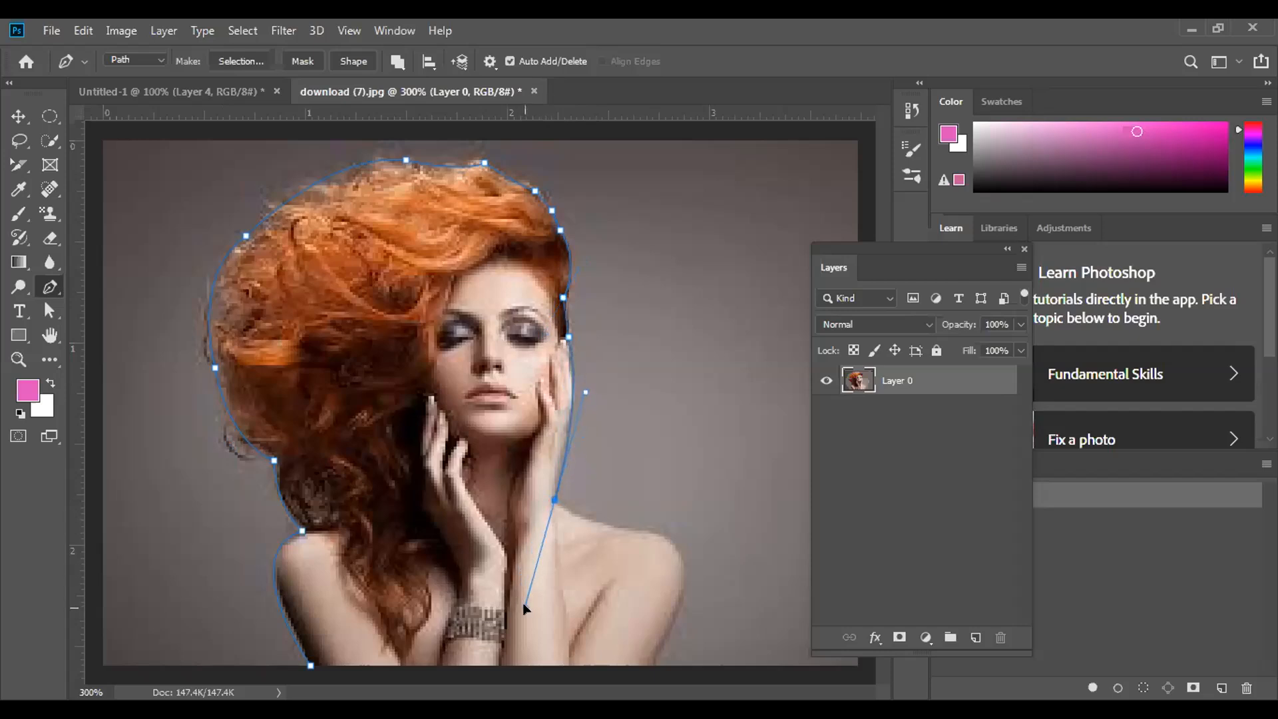
{"action": "left_click", "coordinate": [553, 499], "text": "alt"}
Curve the path around the right-hand shoulder to the image's bottom edge and close it at the starting point
{"action": "left_click_drag", "start_coordinate": [665, 540], "coordinate": [756, 546]}
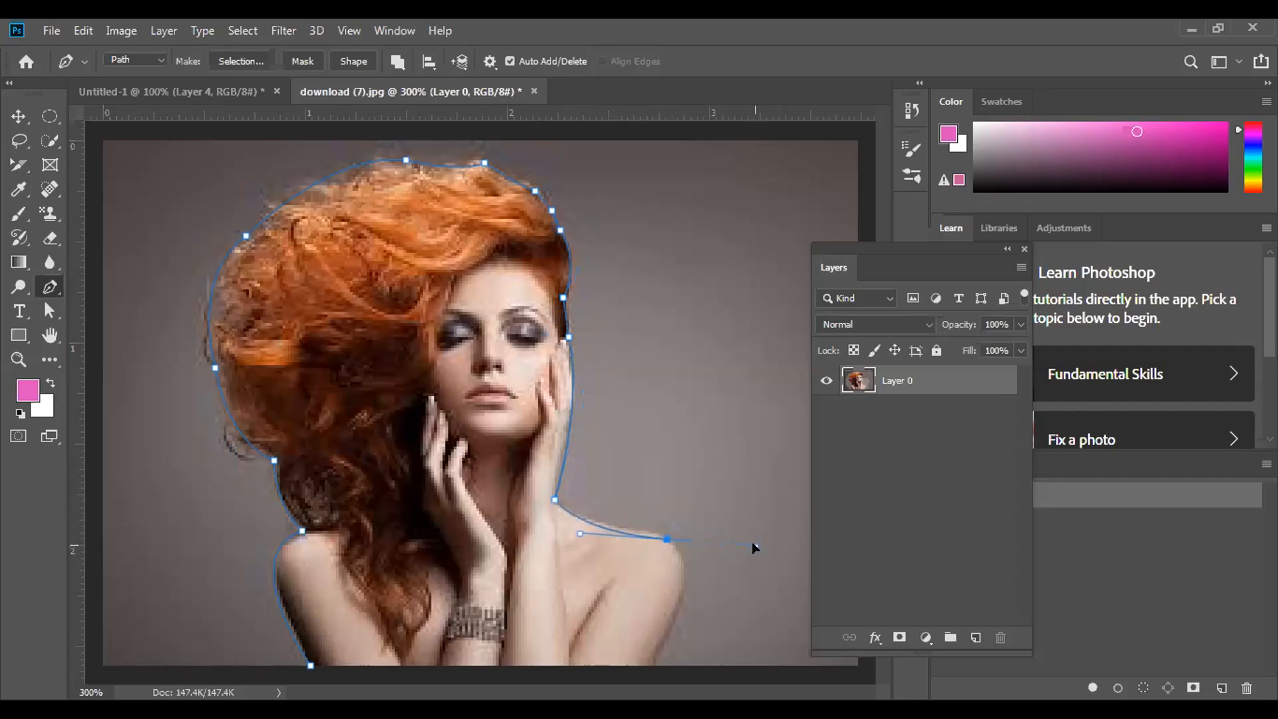
{"action": "left_click", "coordinate": [666, 540]}
{"action": "left_click_drag", "start_coordinate": [650, 665], "coordinate": [611, 699]}
{"action": "left_click", "coordinate": [650, 665], "text": "alt"}
{"action": "left_click", "coordinate": [310, 665]}
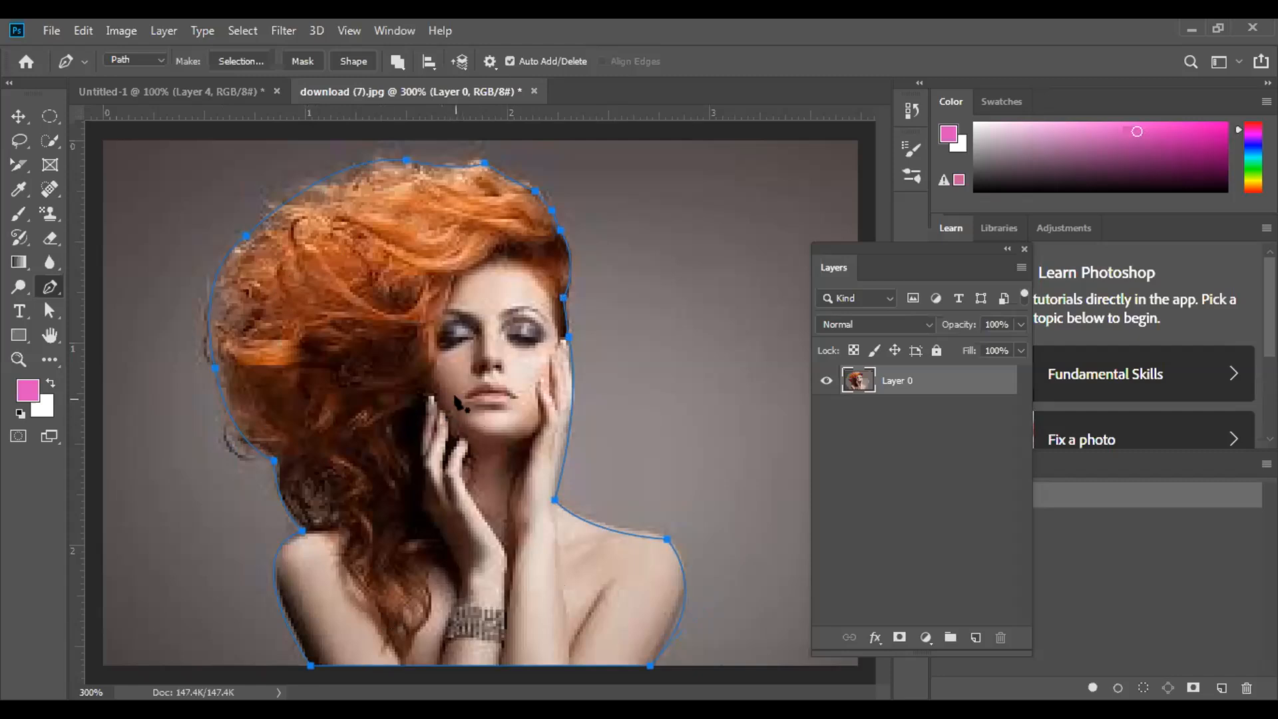
Convert the closed path around the woman into a new anti-aliased selection with a feather radius of 0 pixels
{"action": "right_click", "coordinate": [520, 427]}
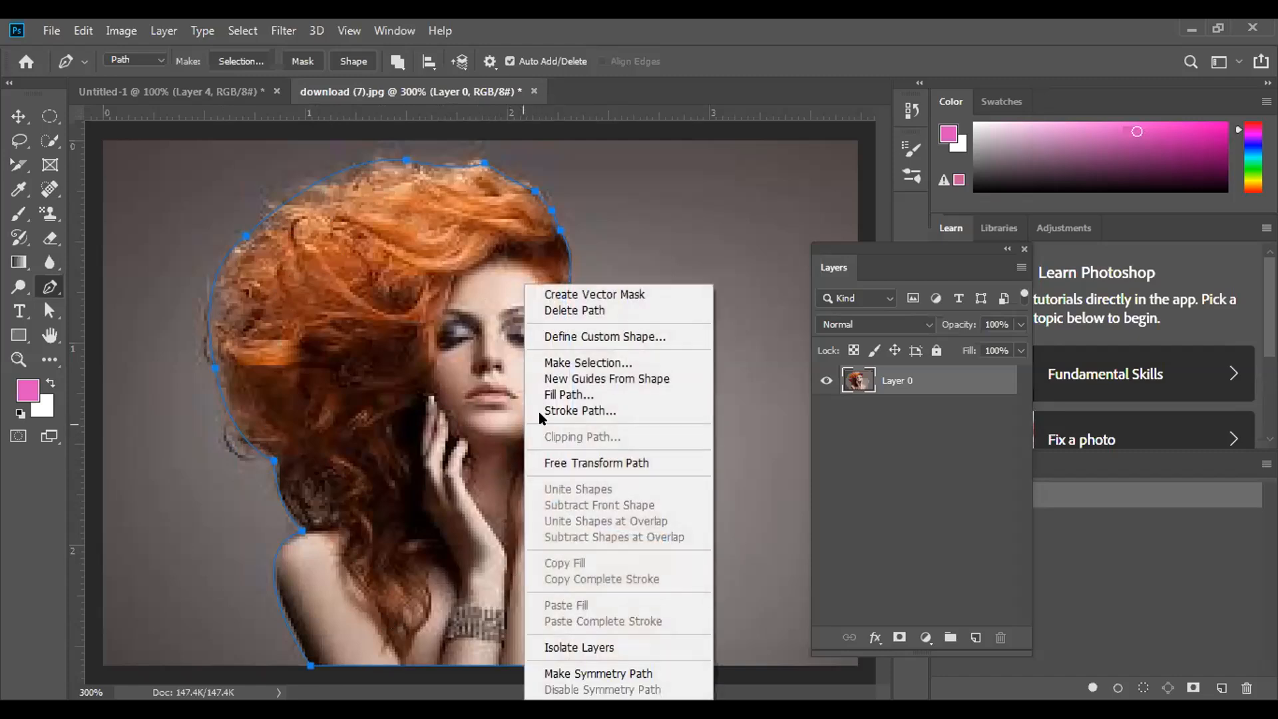
{"action": "left_click", "coordinate": [575, 362]}
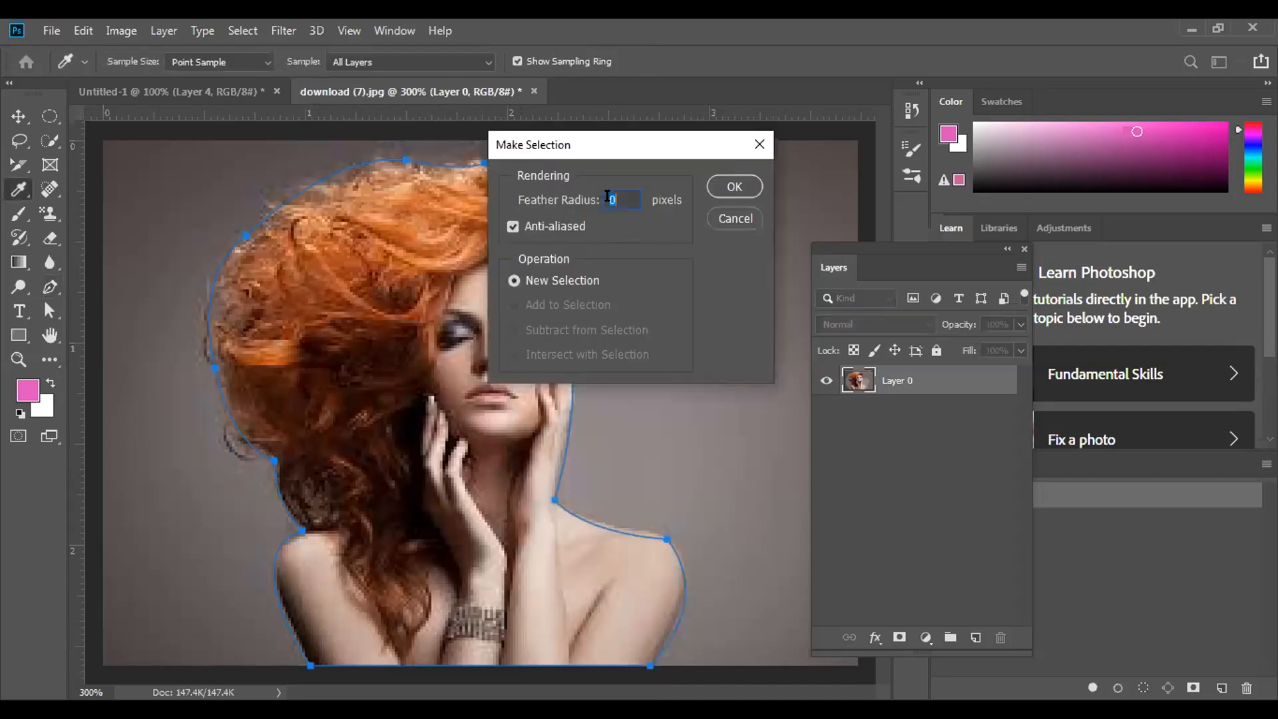
{"action": "left_click", "coordinate": [733, 183]}
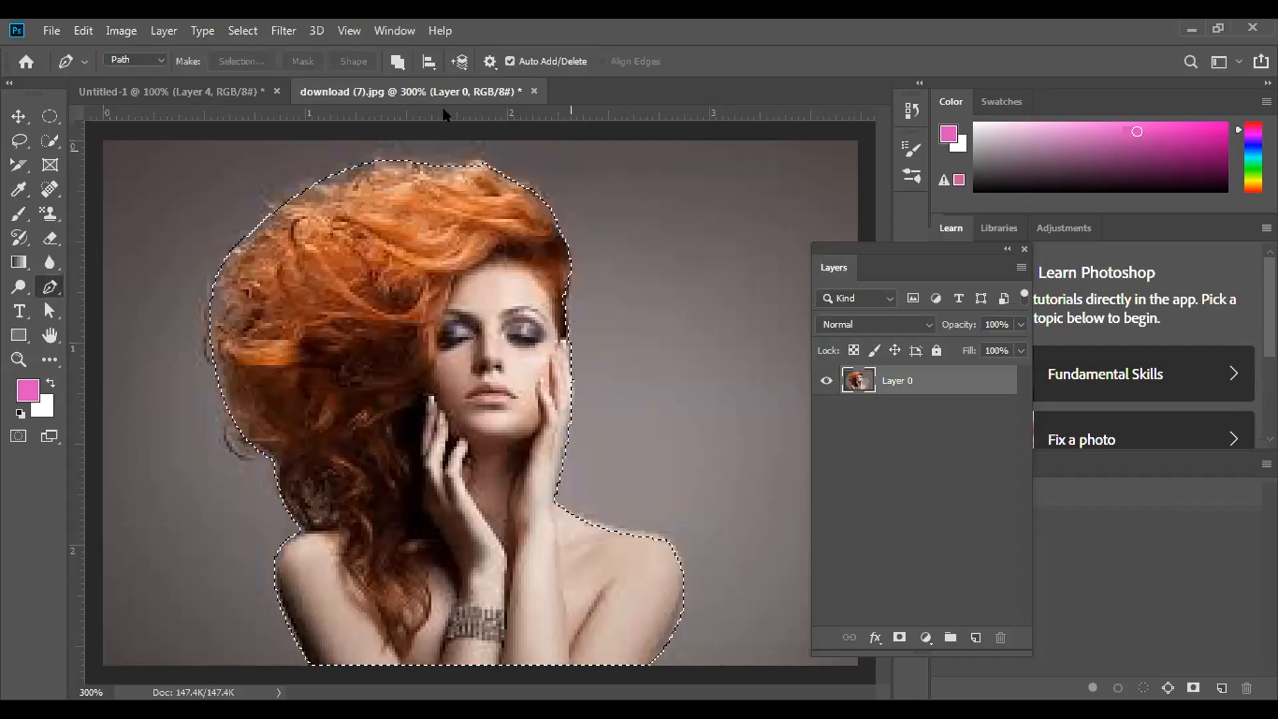
Invert the selection around the woman and delete the background outside her outline
{"action": "left_click", "coordinate": [233, 32]}
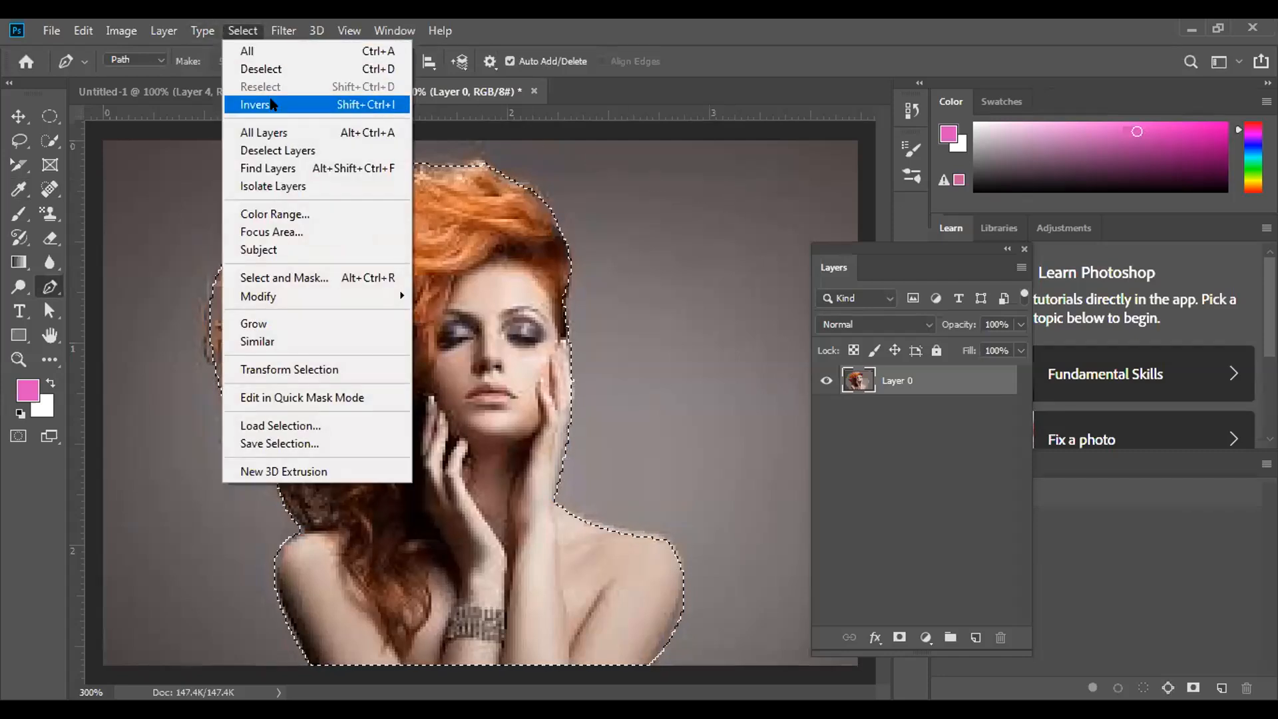
{"action": "left_click", "coordinate": [272, 105]}
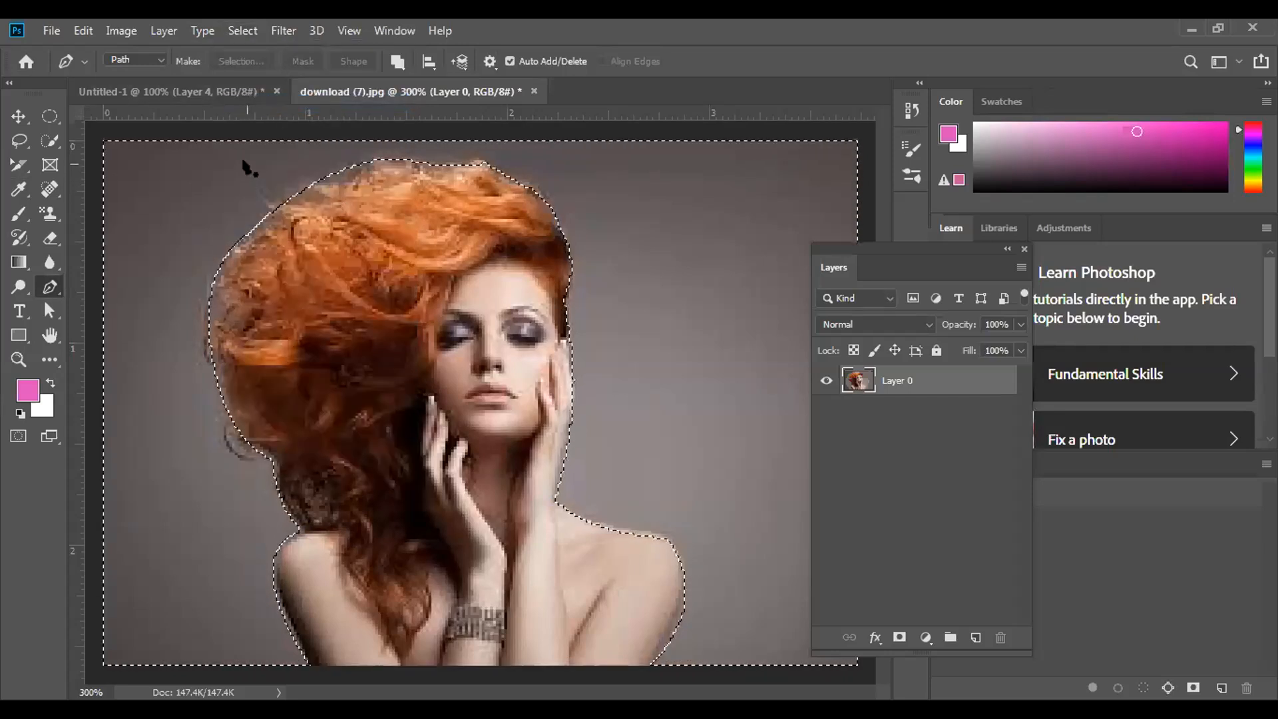
{"action": "key", "text": "Delete"}
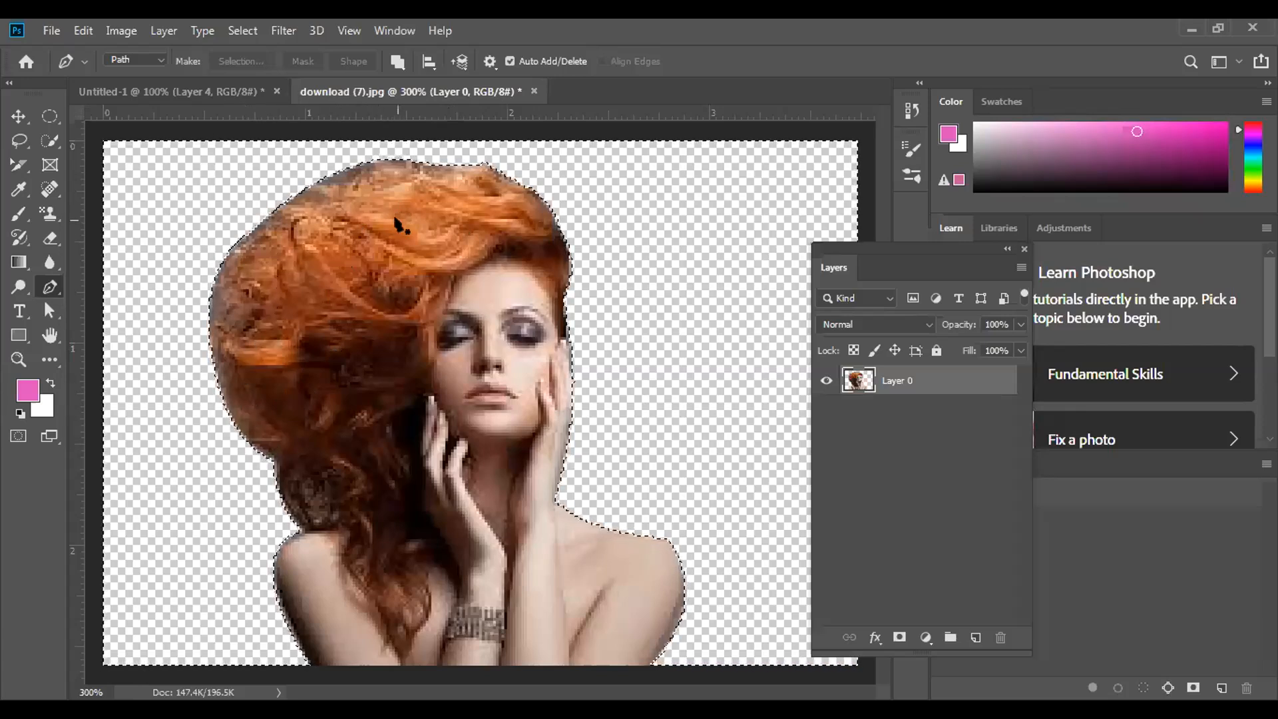
Undo the background deletion and the selection inversion
{"action": "key", "text": "ctrl+z"}
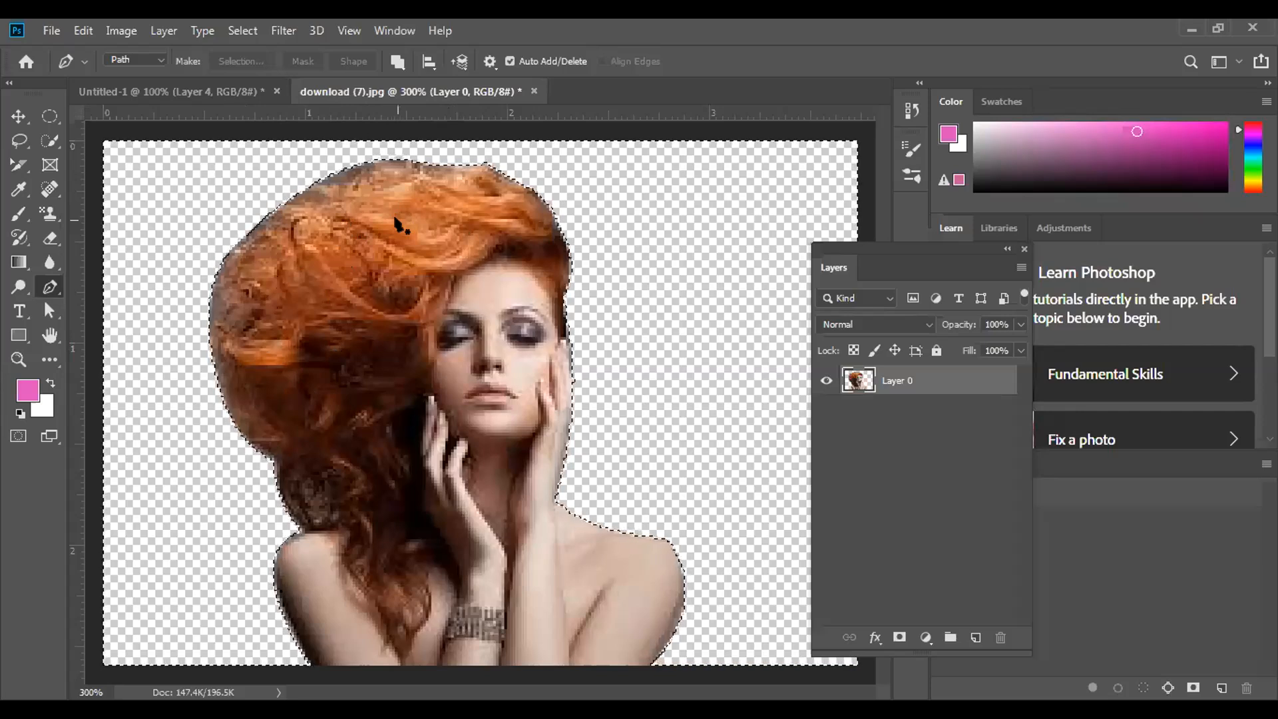
{"action": "key", "text": "ctrl+z"}
{"action": "key", "text": "ctrl+z"}
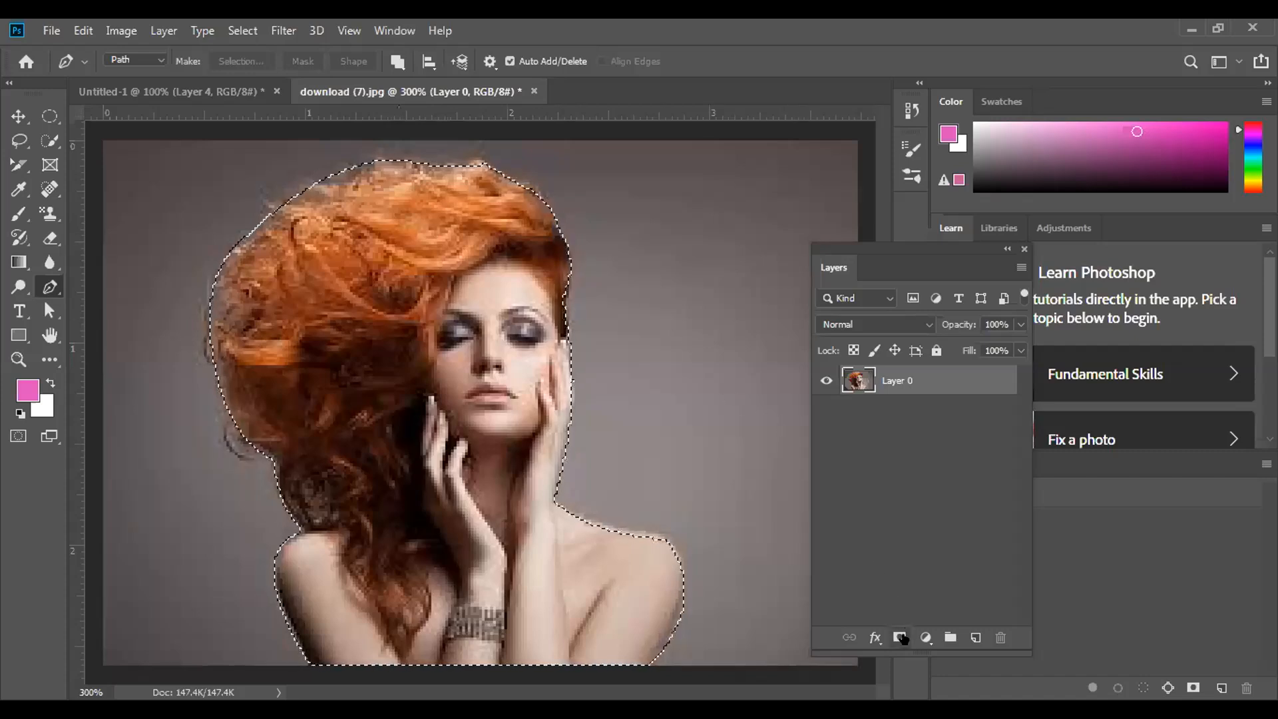
Mask Layer 0 with the woman's selection, and duplicate the masked layer with the original hidden
{"action": "left_click", "coordinate": [898, 638]}
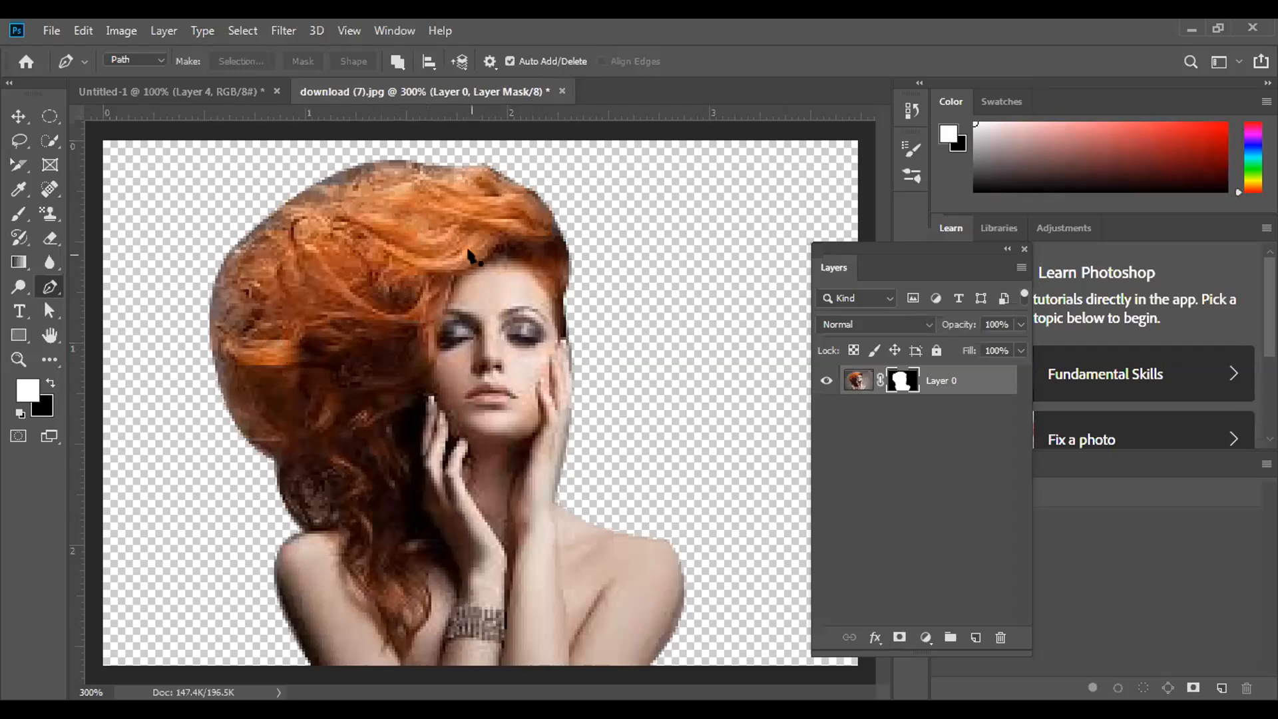
{"action": "left_click_drag", "start_coordinate": [952, 389], "coordinate": [975, 637]}
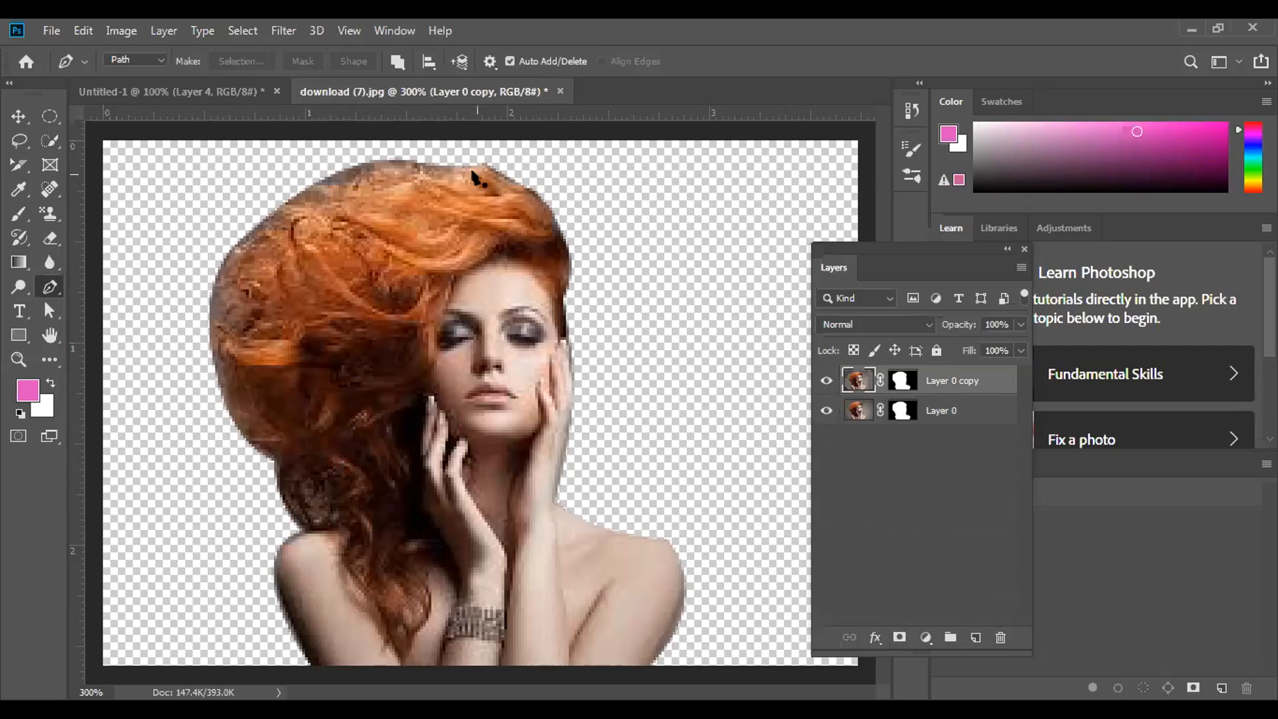
{"action": "left_click", "coordinate": [826, 410]}
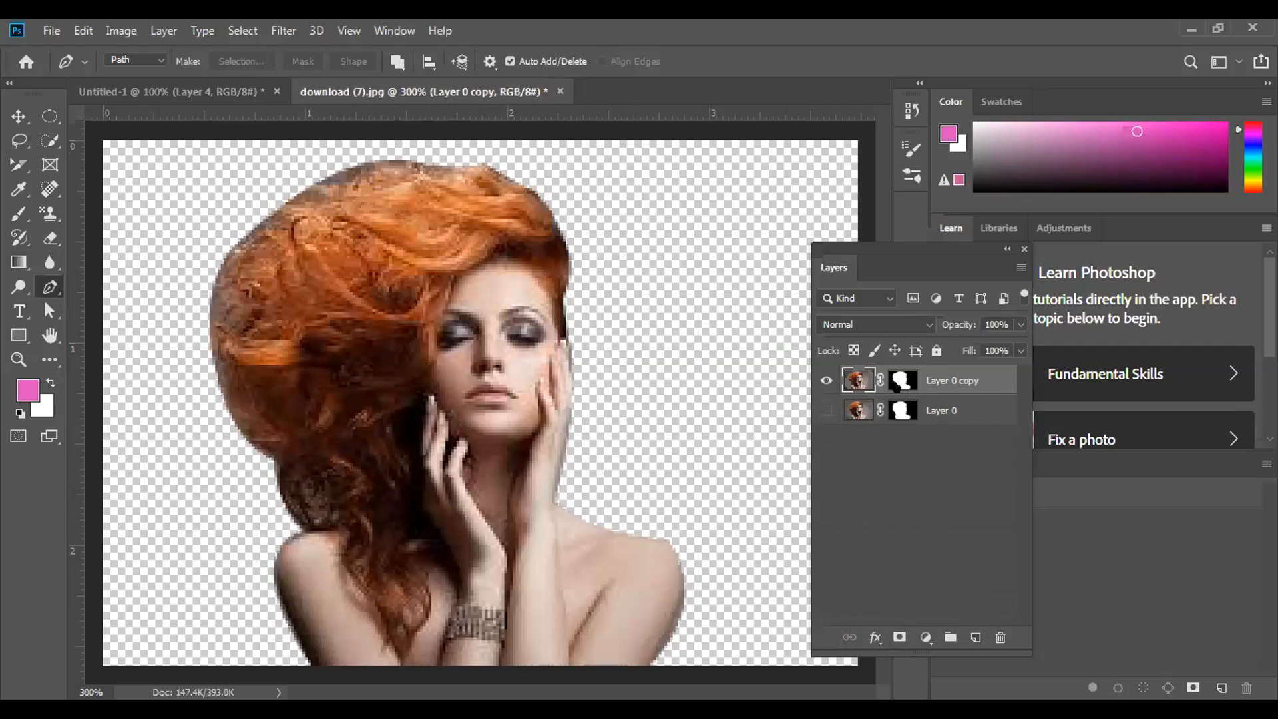
Open the layer mask of Layer 0 copy in the Select and Mask workspace
{"action": "left_click", "coordinate": [899, 385]}
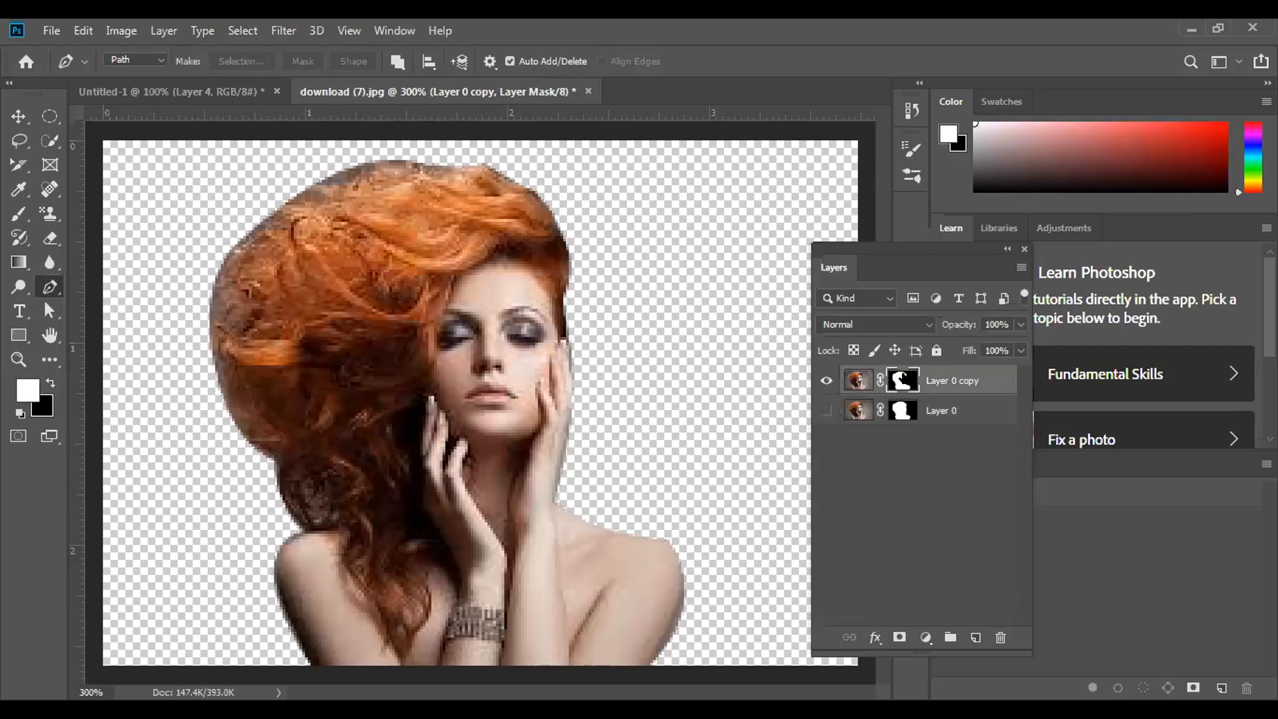
{"action": "right_click", "coordinate": [905, 383]}
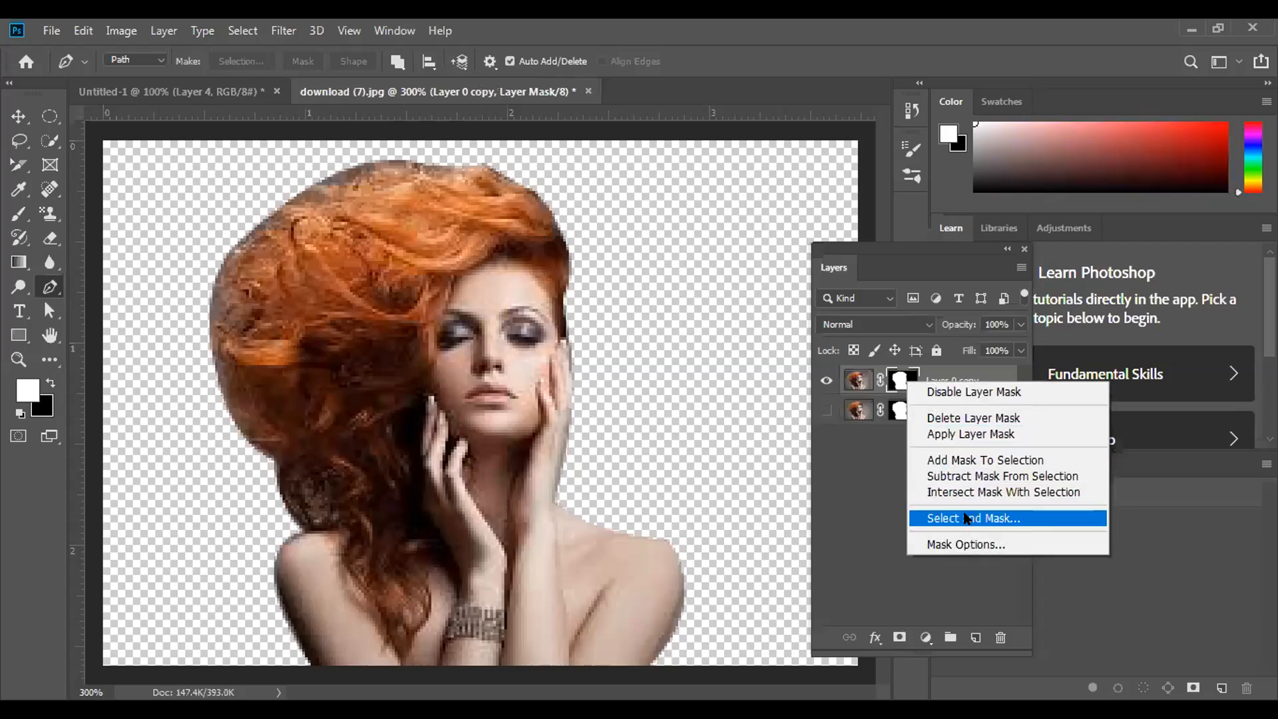
{"action": "left_click", "coordinate": [965, 519]}
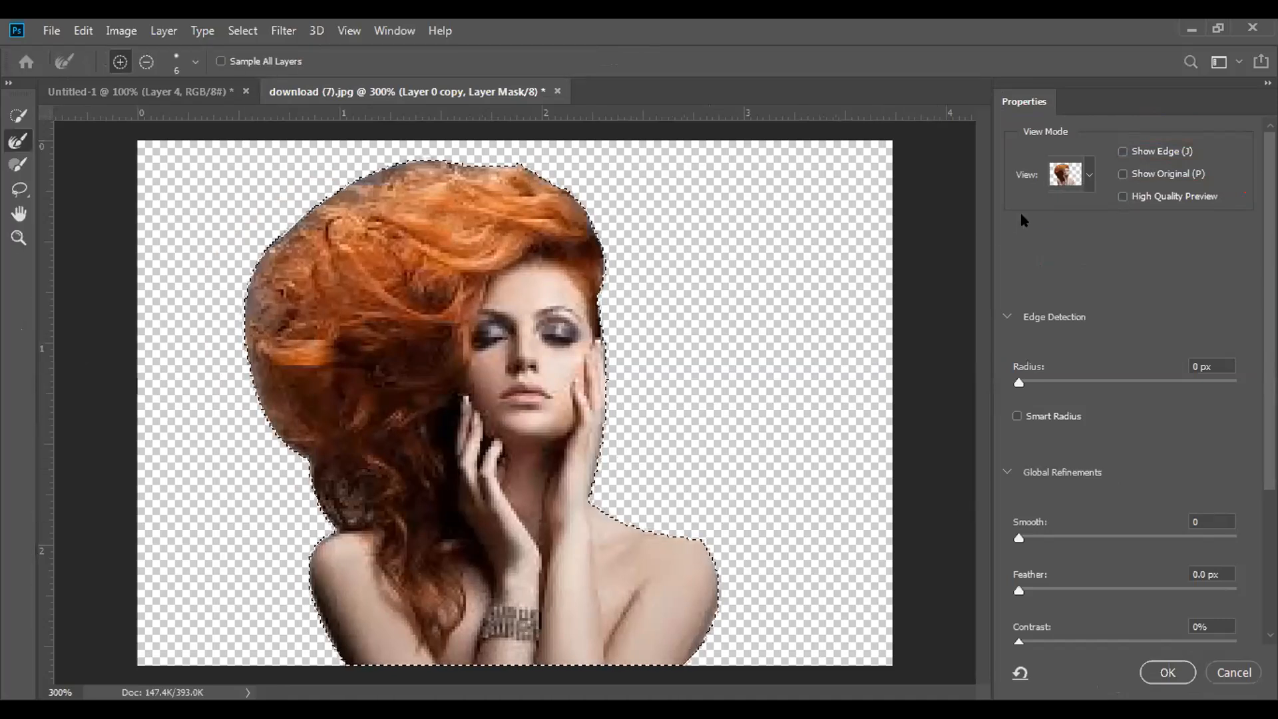
Compare the cutout in the Overlay, On White, On Layers and On Black view modes, and return to Marching Ants
{"action": "left_click", "coordinate": [1087, 177]}
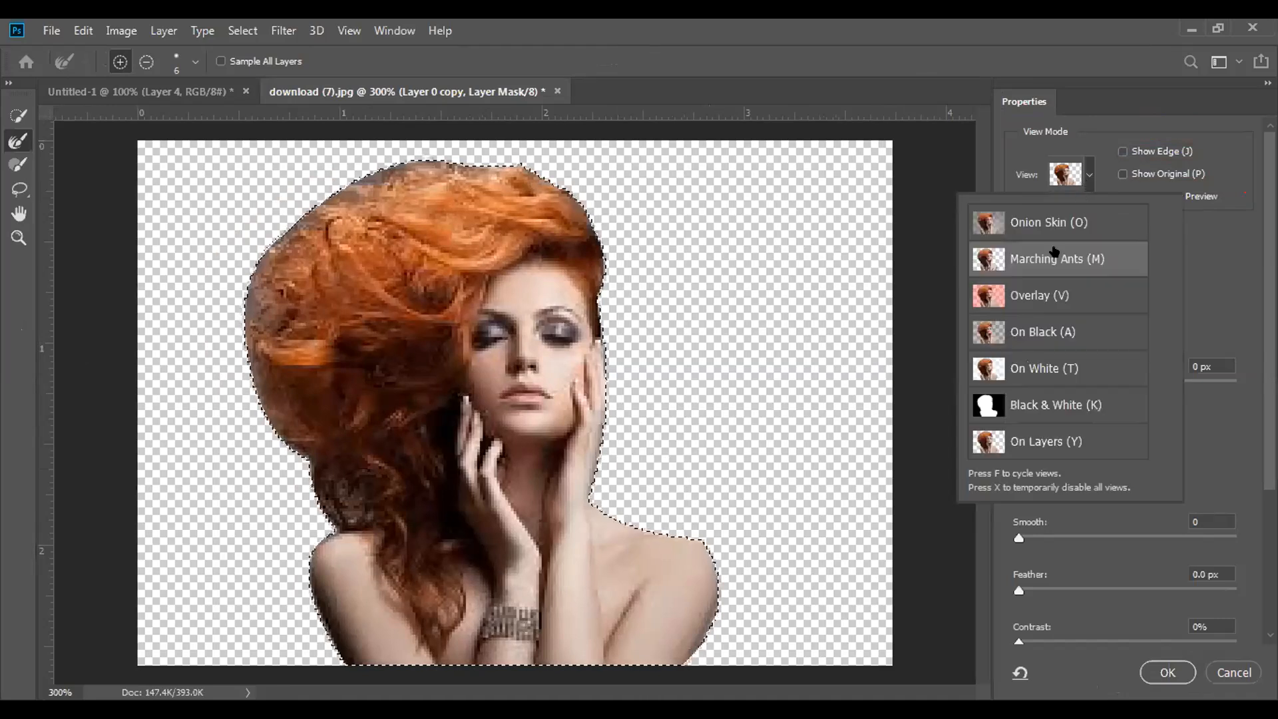
{"action": "left_click", "coordinate": [1038, 295]}
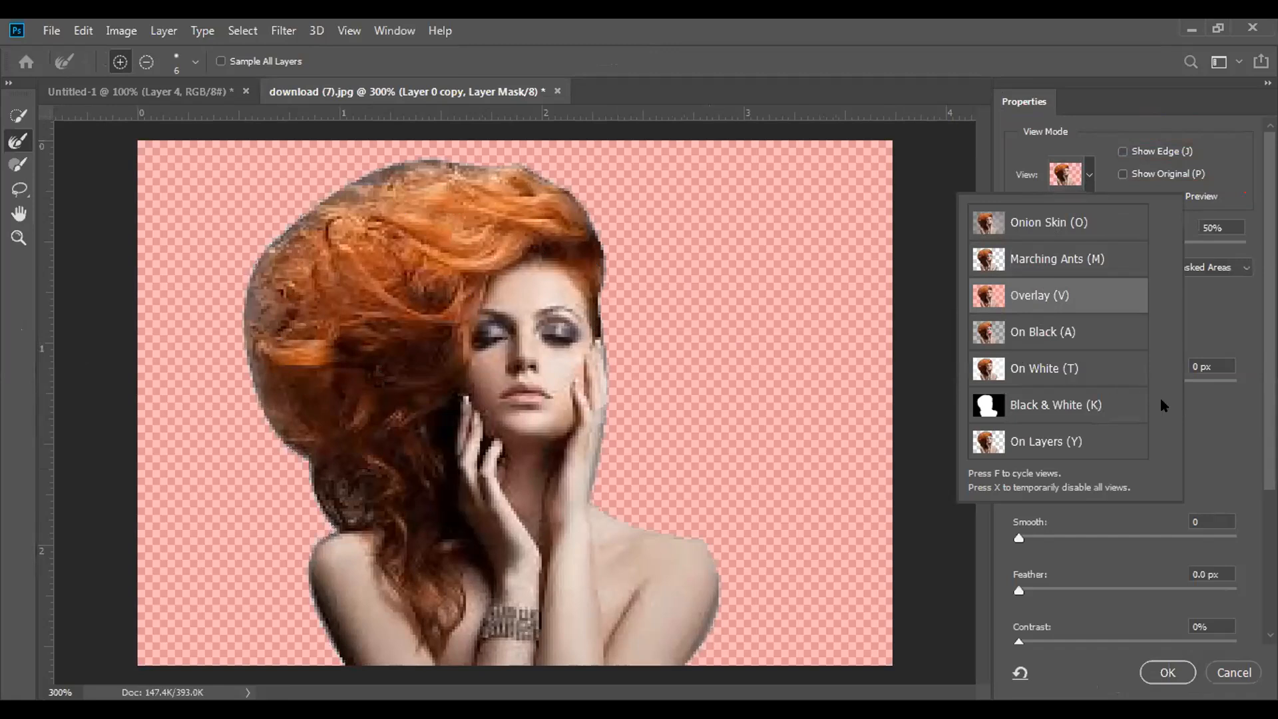
{"action": "left_click", "coordinate": [1029, 363]}
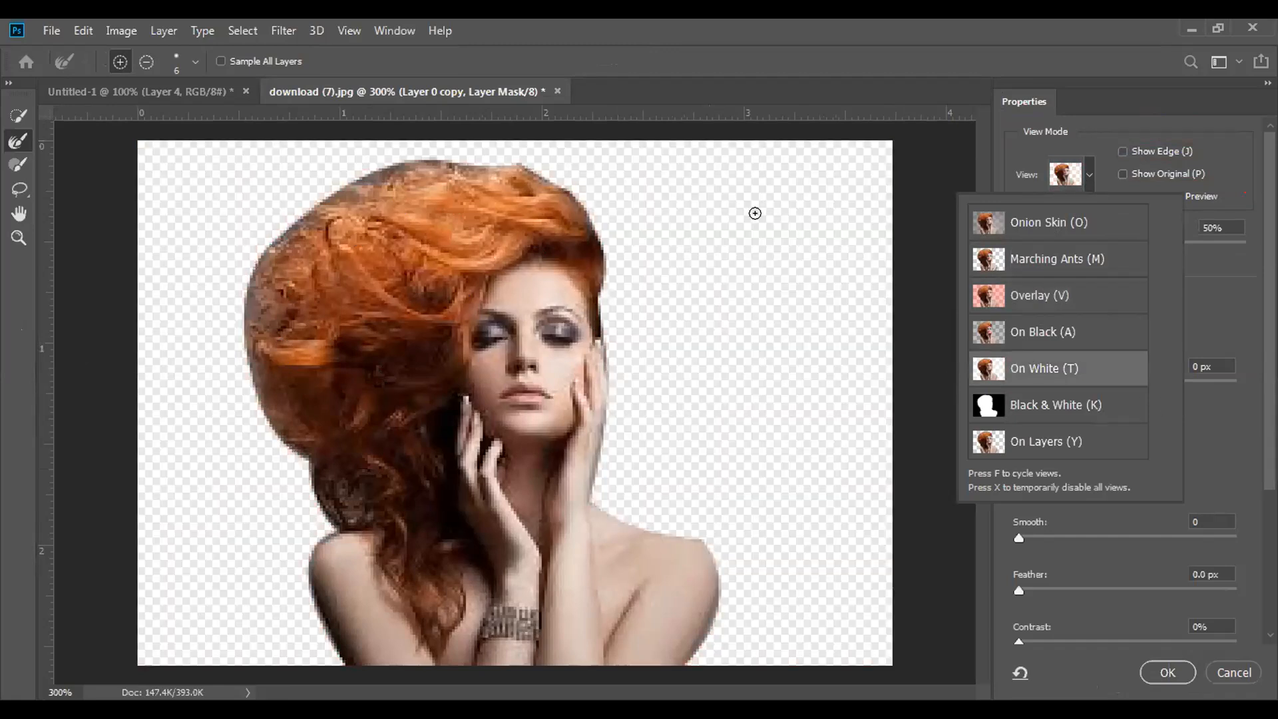
{"action": "left_click", "coordinate": [1042, 440]}
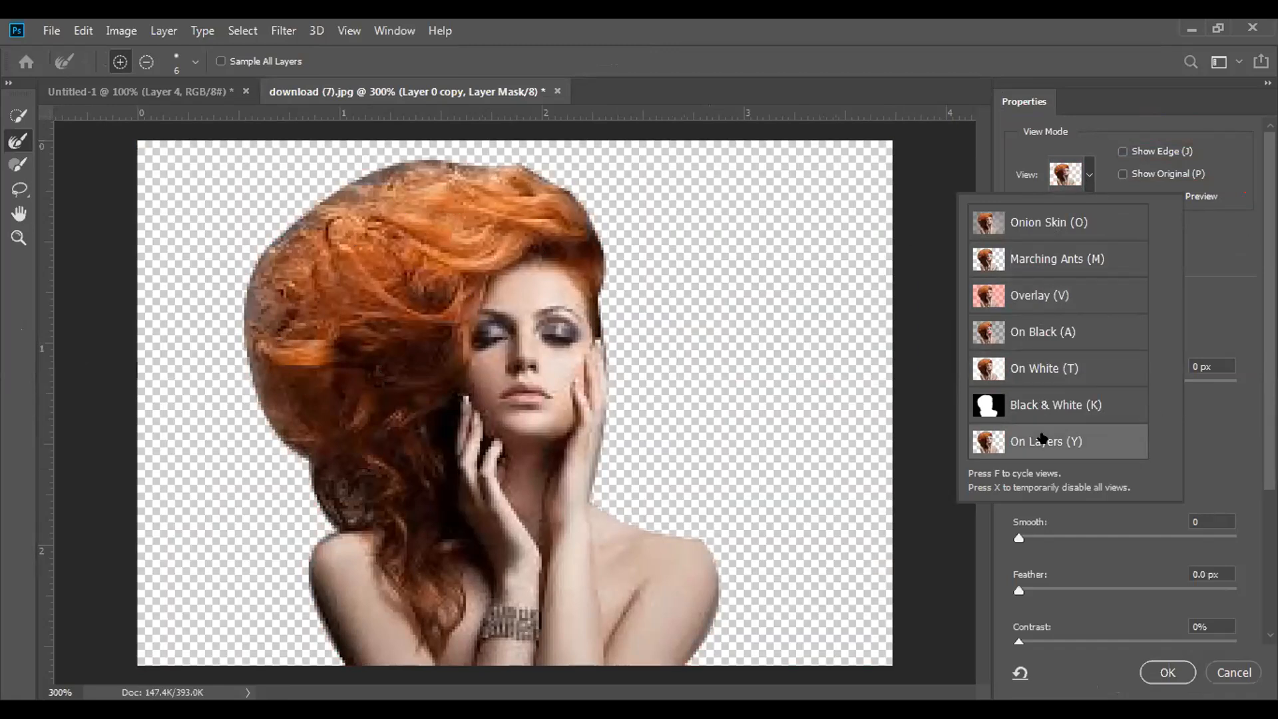
{"action": "left_click", "coordinate": [1030, 336]}
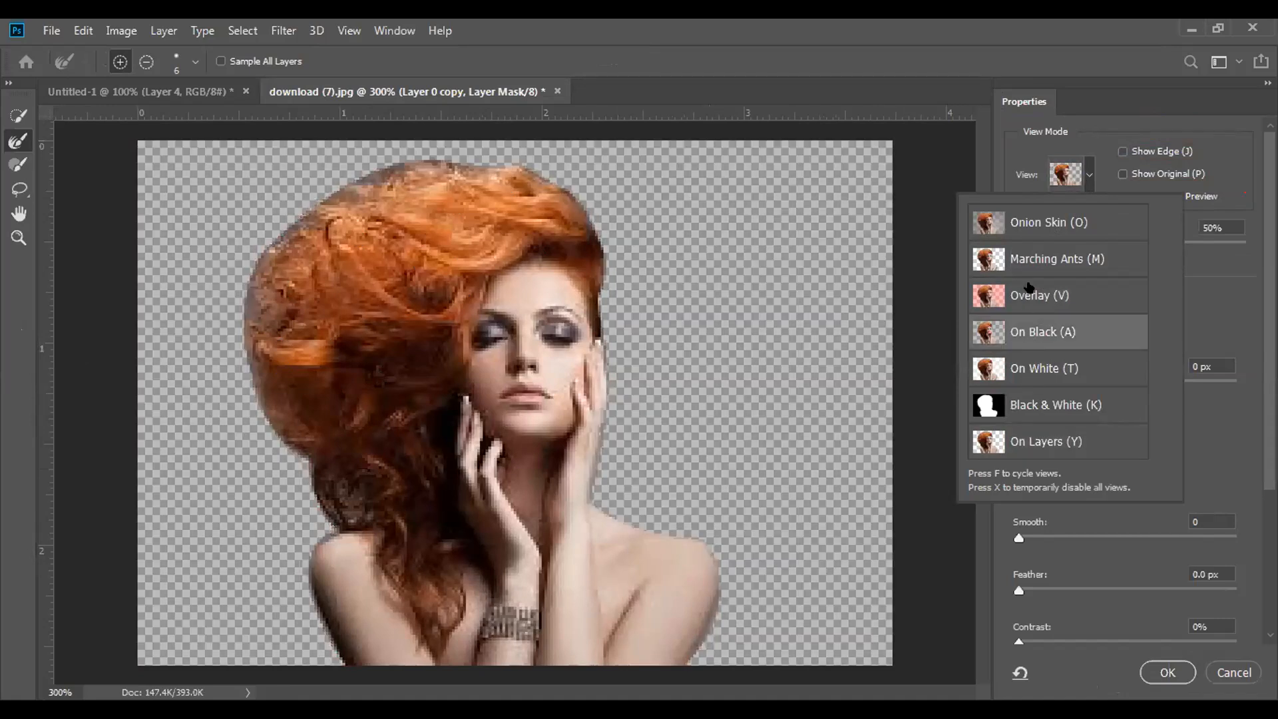
{"action": "left_click", "coordinate": [1029, 290]}
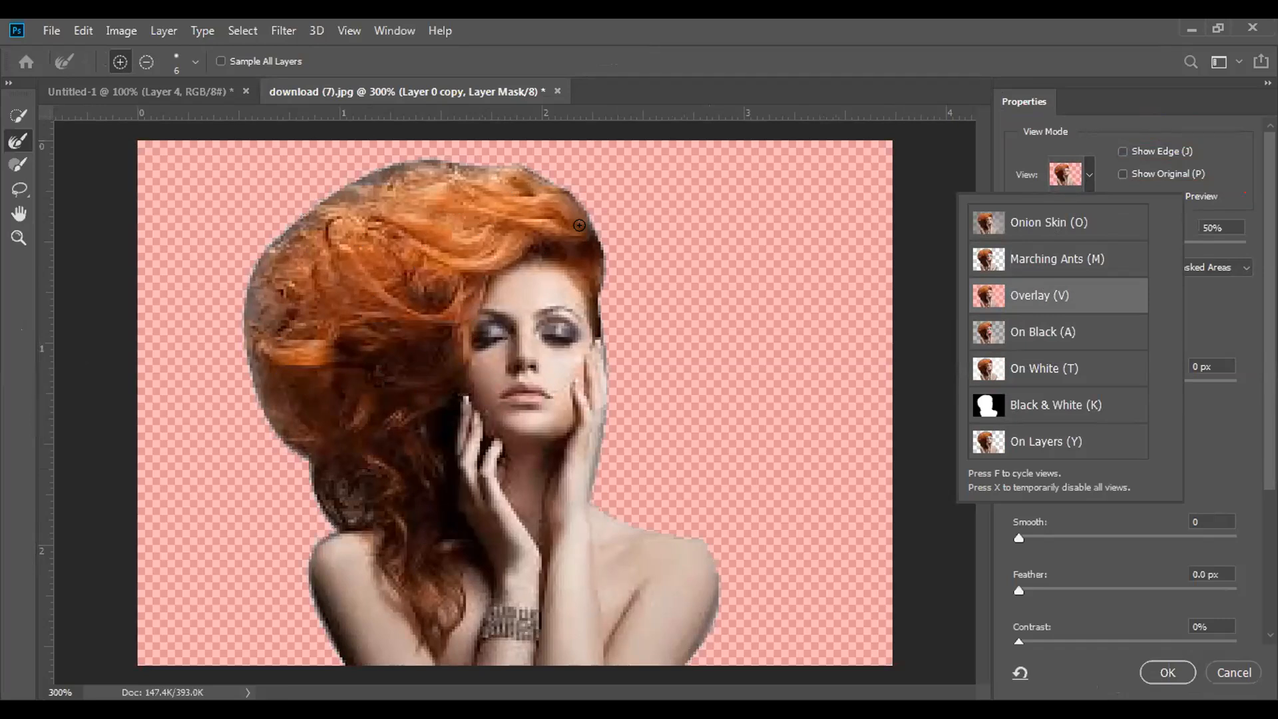
{"action": "left_click", "coordinate": [1031, 265]}
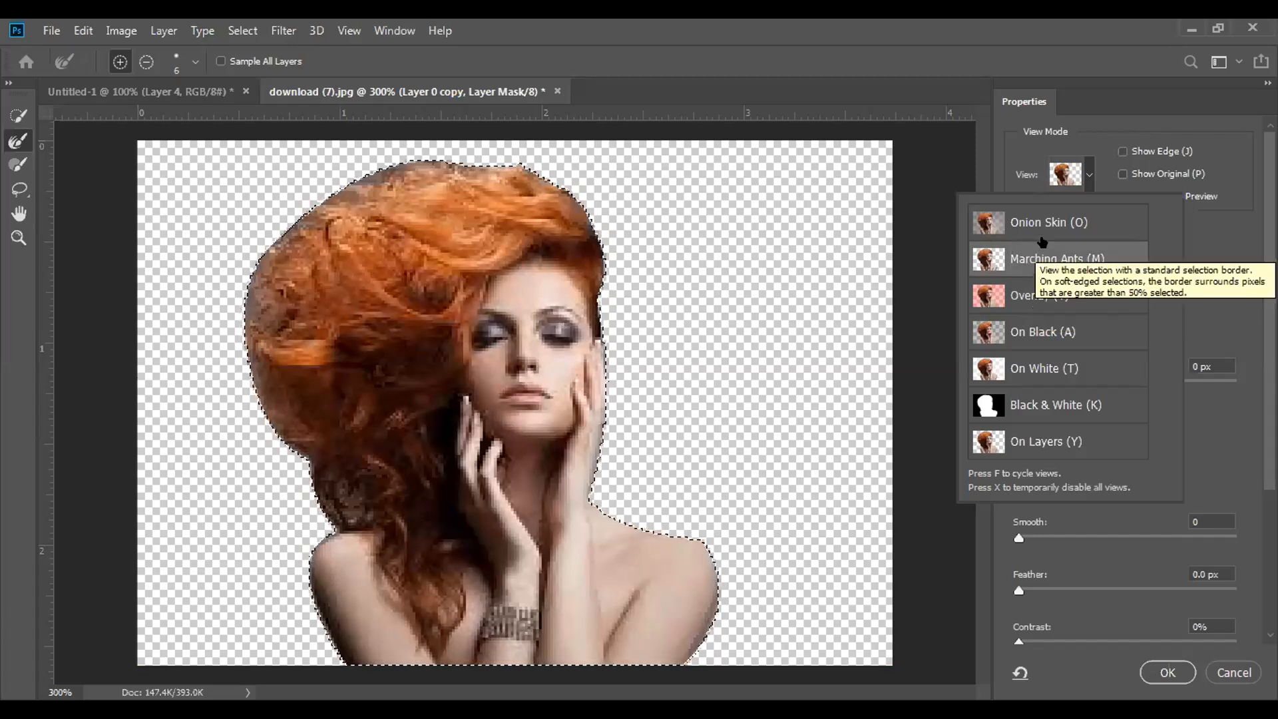
{"action": "left_click", "coordinate": [1150, 181]}
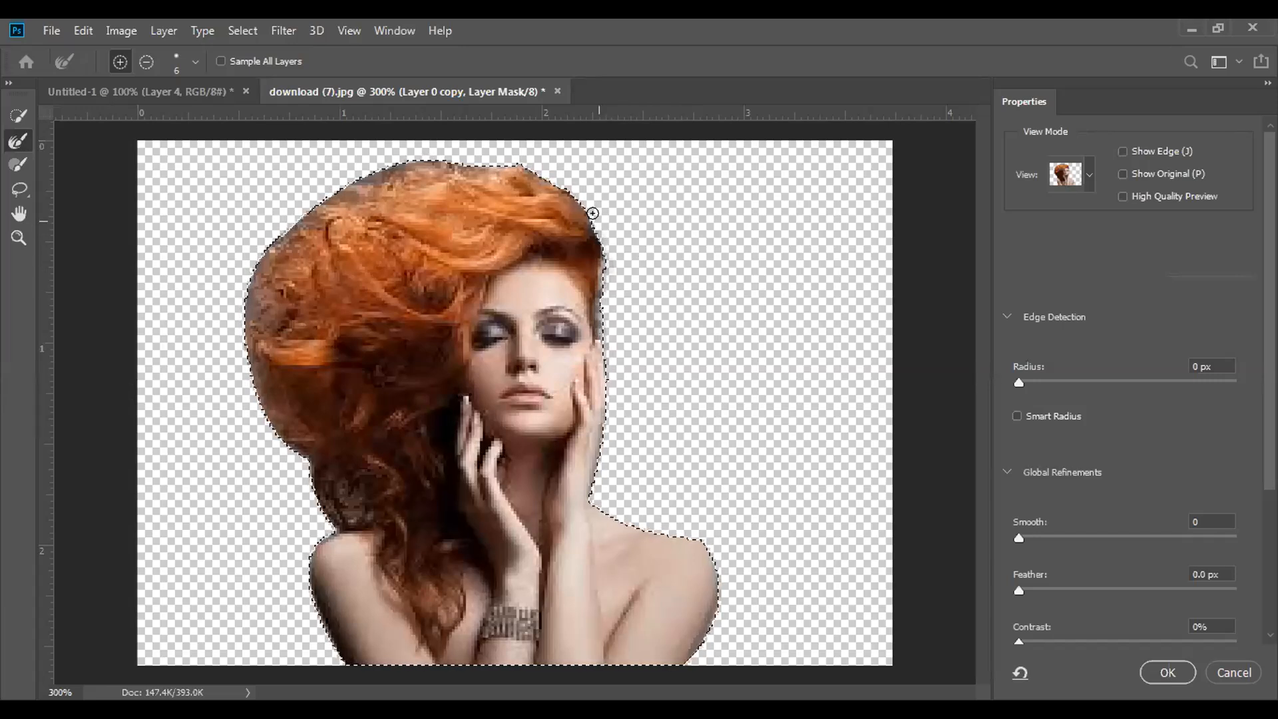
Brush along the outer hair edge from the crown down to the shoulder with Refine Edge, and apply the refined mask
{"action": "left_click_drag", "start_coordinate": [559, 169], "coordinate": [517, 158]}
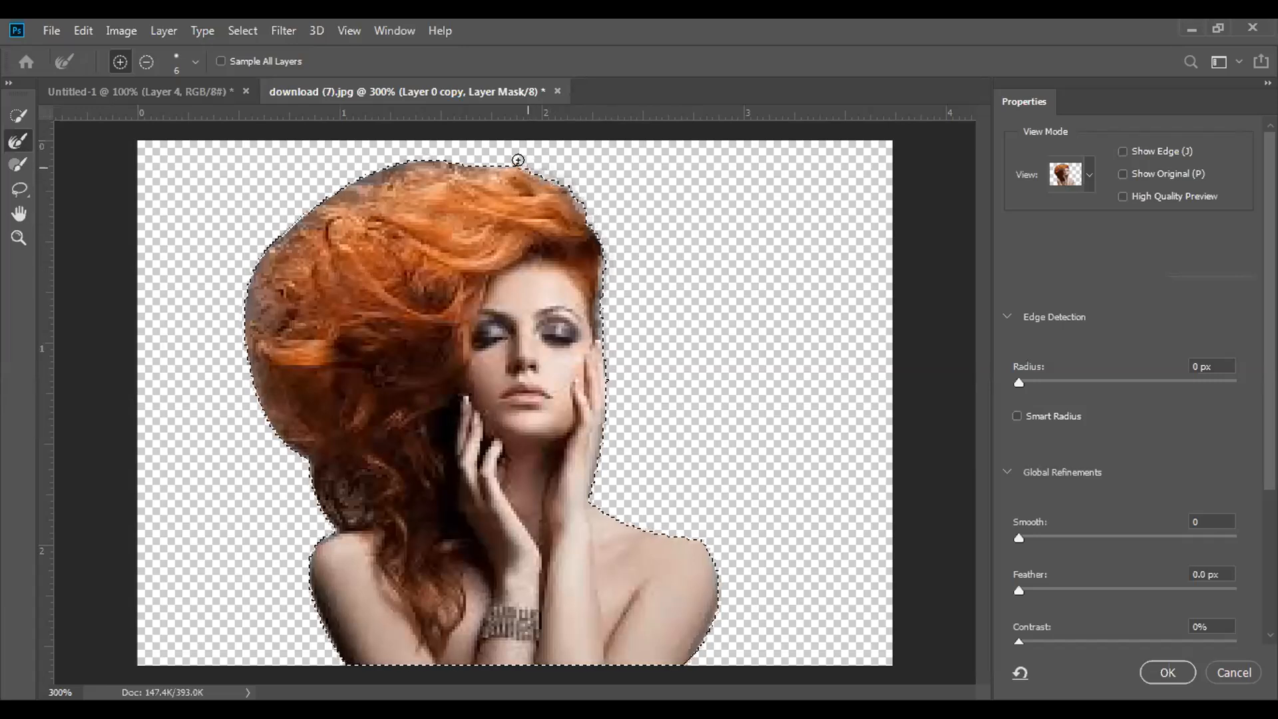
{"action": "mouse_move", "coordinate": [403, 152]}
{"action": "left_mouse_down"}
{"action": "mouse_move", "coordinate": [314, 194]}
{"action": "mouse_move", "coordinate": [267, 241]}
{"action": "mouse_move", "coordinate": [239, 302]}
{"action": "mouse_move", "coordinate": [266, 305]}
{"action": "mouse_move", "coordinate": [246, 314]}
{"action": "left_mouse_up"}
{"action": "mouse_move", "coordinate": [240, 356]}
{"action": "left_mouse_down"}
{"action": "mouse_move", "coordinate": [314, 511]}
{"action": "mouse_move", "coordinate": [341, 521]}
{"action": "mouse_move", "coordinate": [350, 489]}
{"action": "mouse_move", "coordinate": [309, 535]}
{"action": "left_mouse_up"}
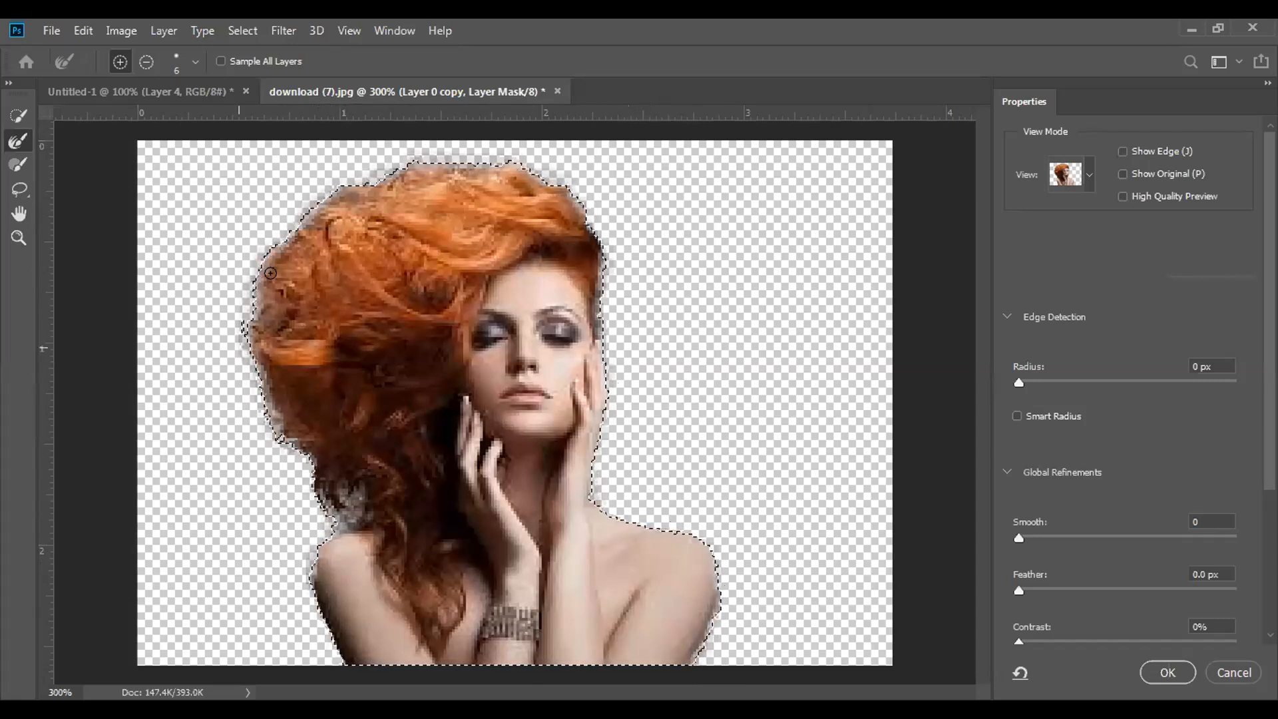
{"action": "left_click", "coordinate": [1168, 672]}
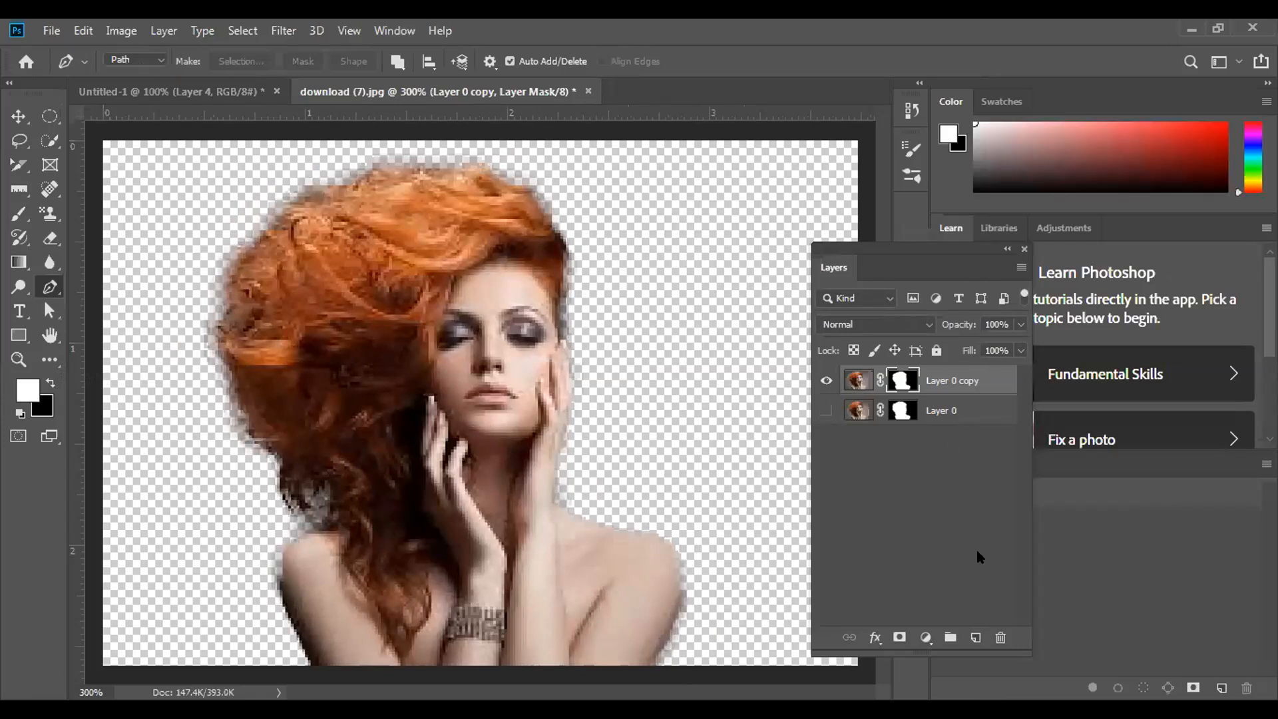
Add one empty layer directly beneath Layer 0 copy and another at the bottom of the layer stack
{"action": "left_click", "coordinate": [972, 639]}
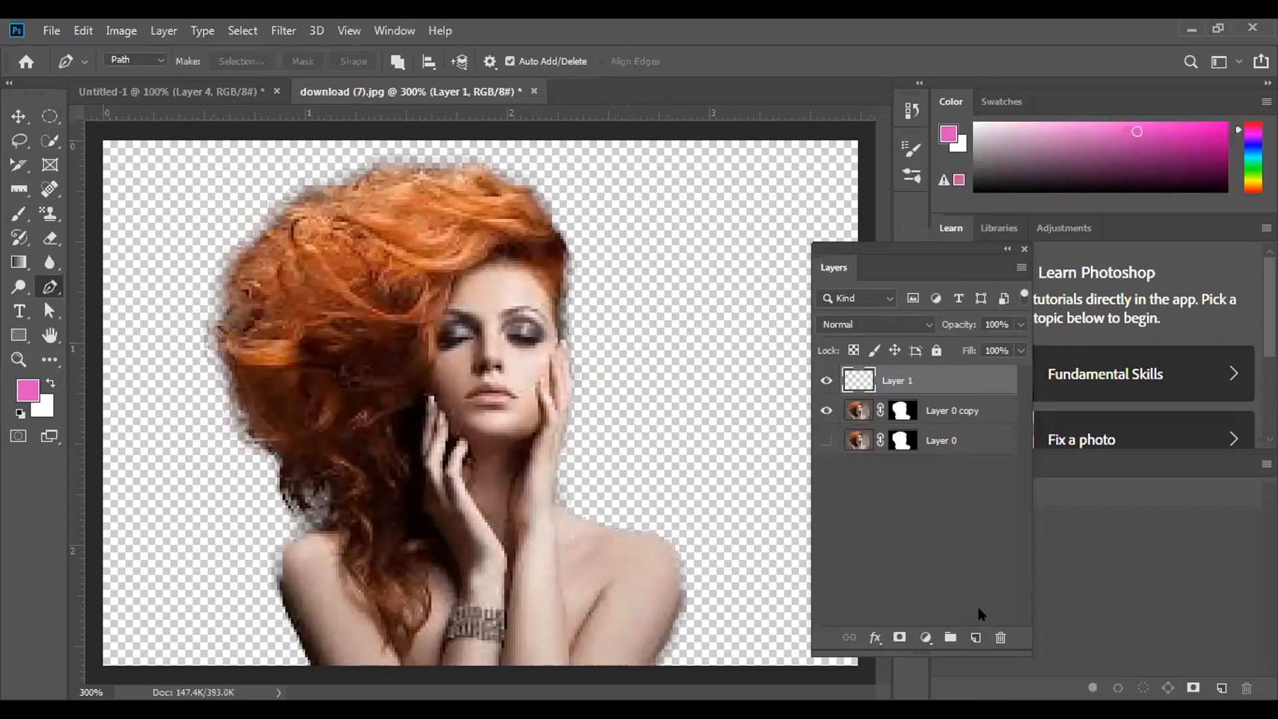
{"action": "left_click_drag", "start_coordinate": [950, 374], "coordinate": [955, 411]}
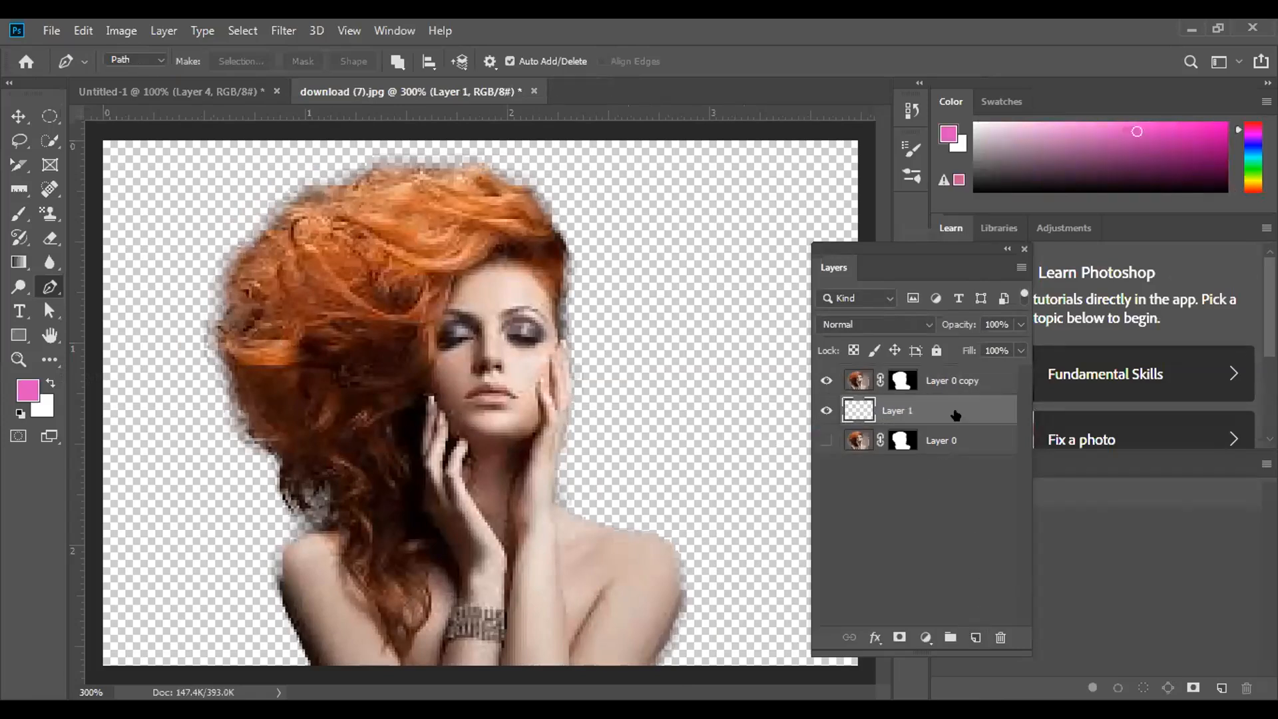
{"action": "left_click", "coordinate": [975, 637]}
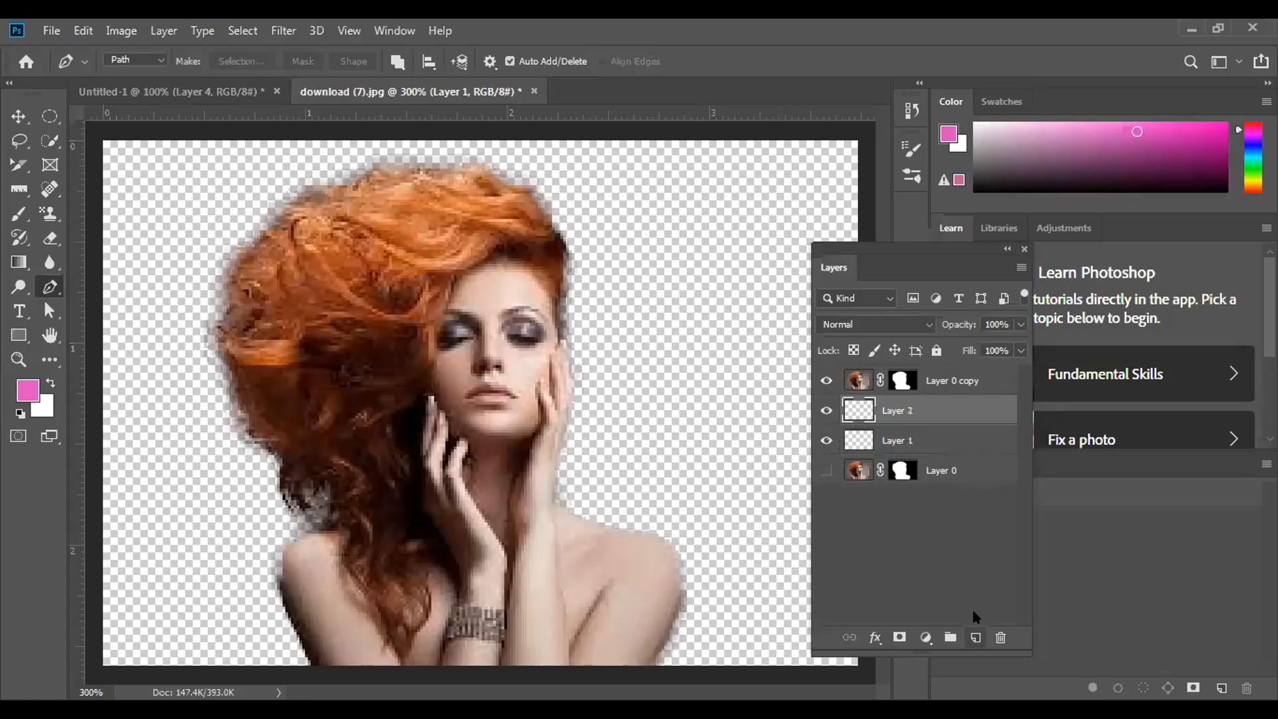
{"action": "left_click_drag", "start_coordinate": [944, 409], "coordinate": [956, 493]}
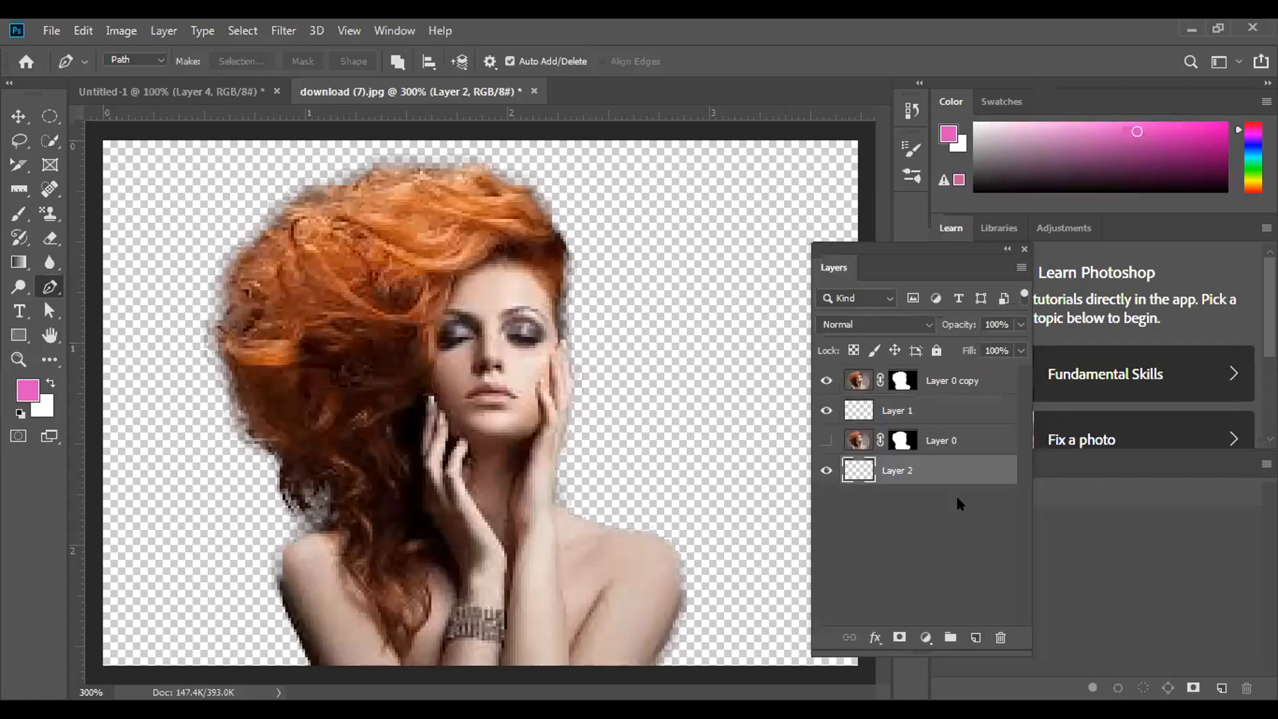
Hide the bottom Layer 2 and fill Layer 1 with the pink foreground color
{"action": "left_click", "coordinate": [825, 471]}
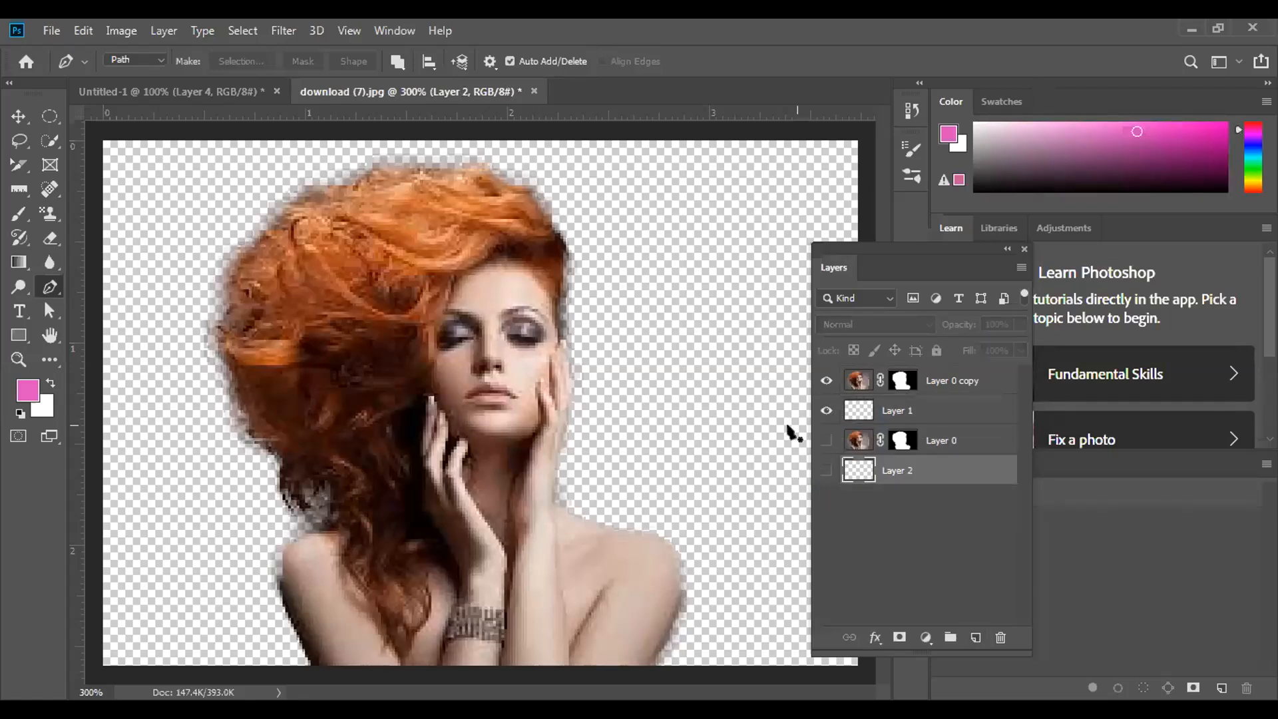
{"action": "left_click", "coordinate": [850, 413]}
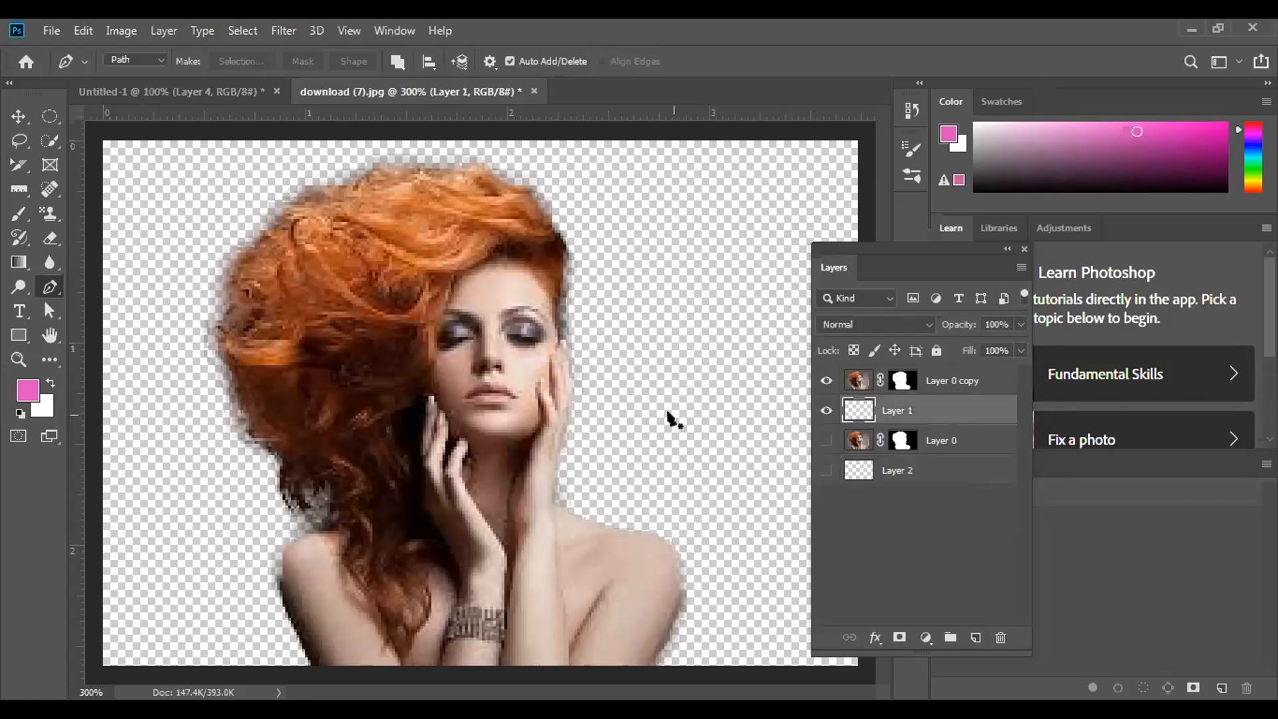
{"action": "key", "text": "alt+BackSpace"}
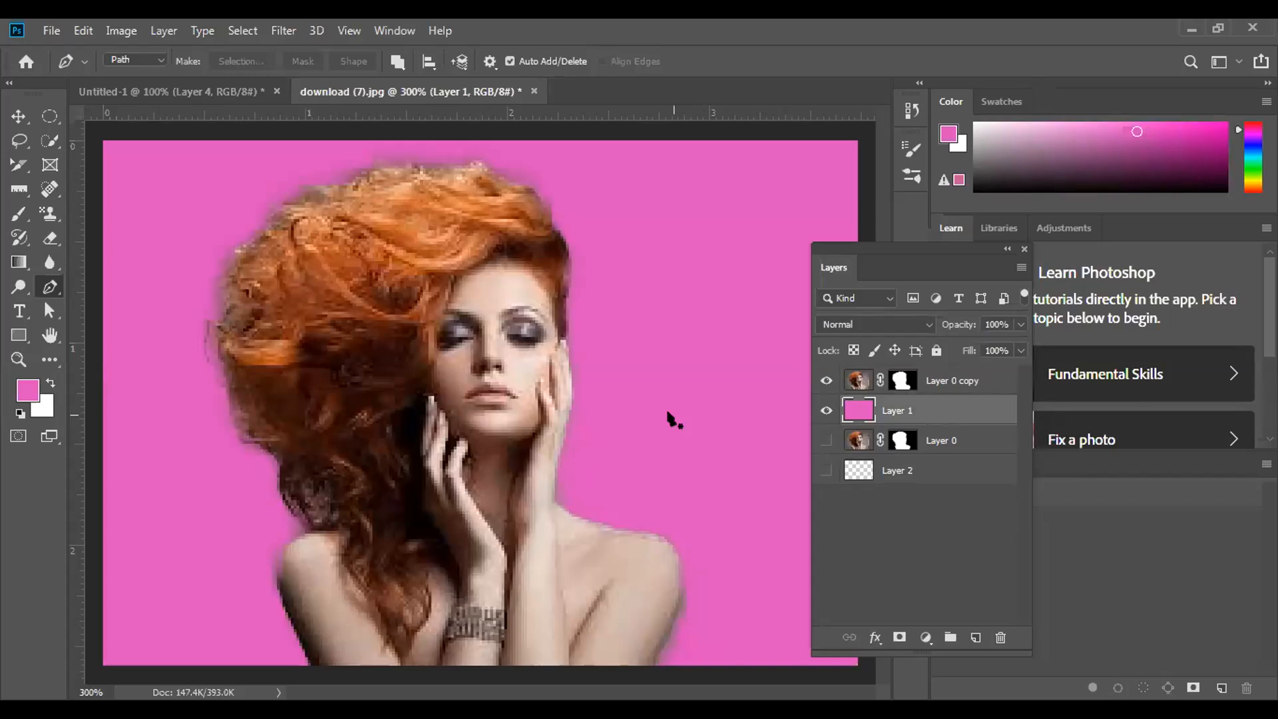
Show only Layer 0 and Layer 2, and fill Layer 2 with the pink foreground color
{"action": "left_click", "coordinate": [826, 411]}
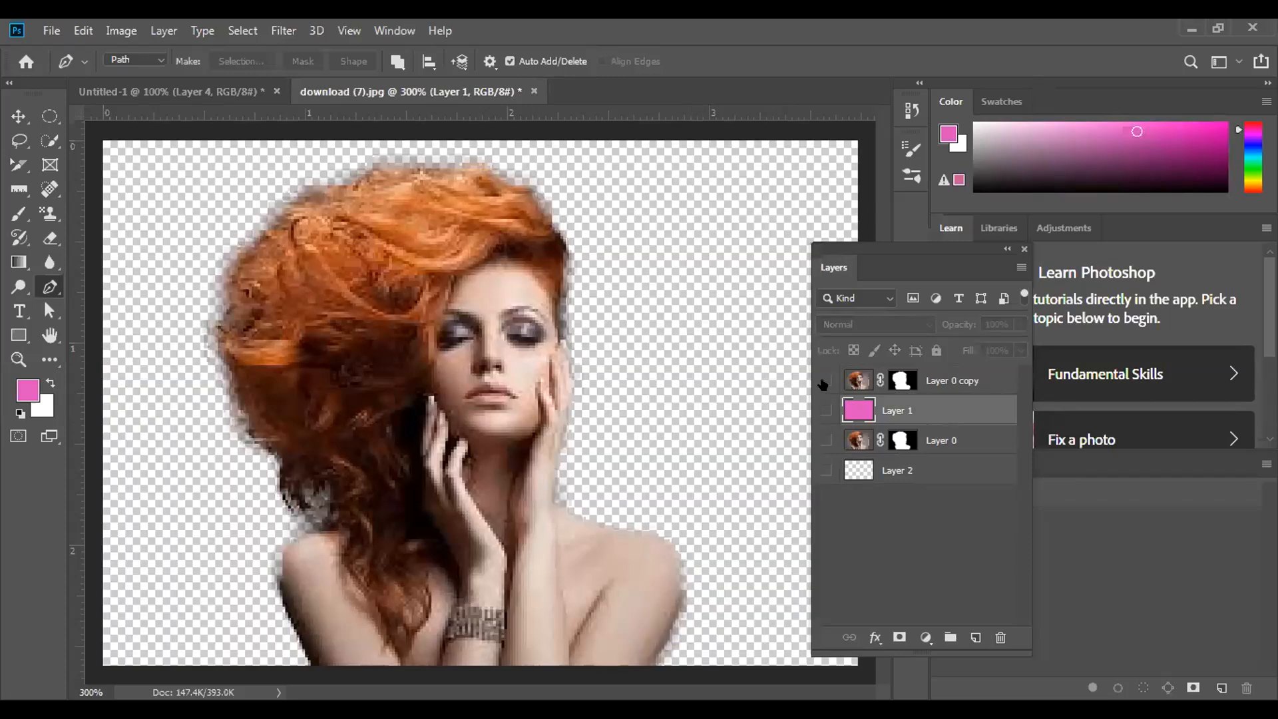
{"action": "left_click", "coordinate": [826, 380]}
{"action": "left_click", "coordinate": [826, 440]}
{"action": "left_click", "coordinate": [826, 470]}
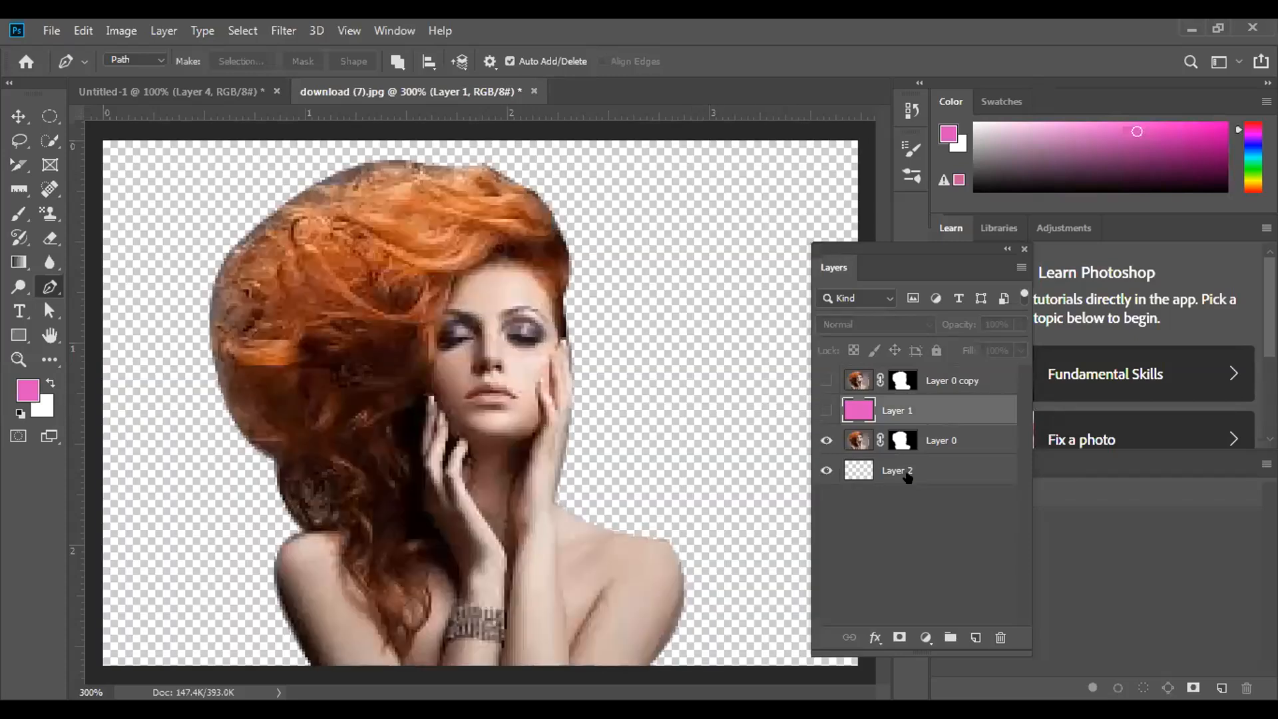
{"action": "left_click", "coordinate": [907, 474]}
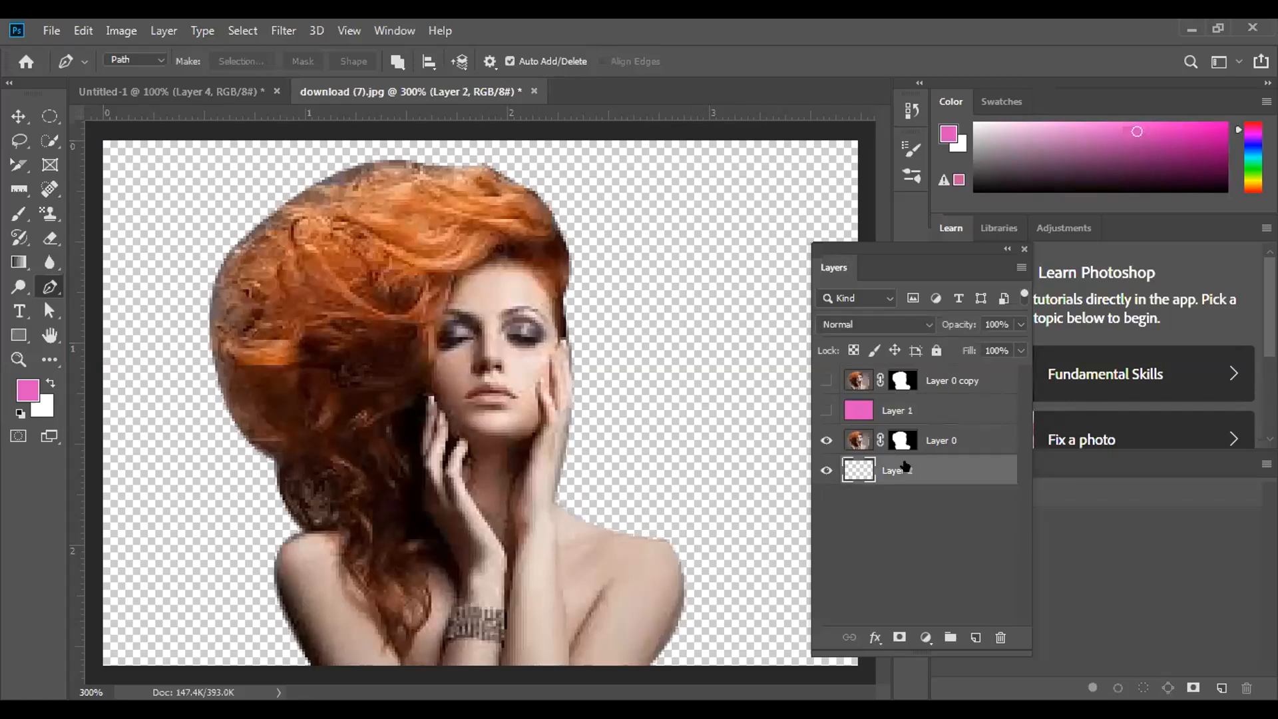
{"action": "key", "text": "alt+BackSpace"}
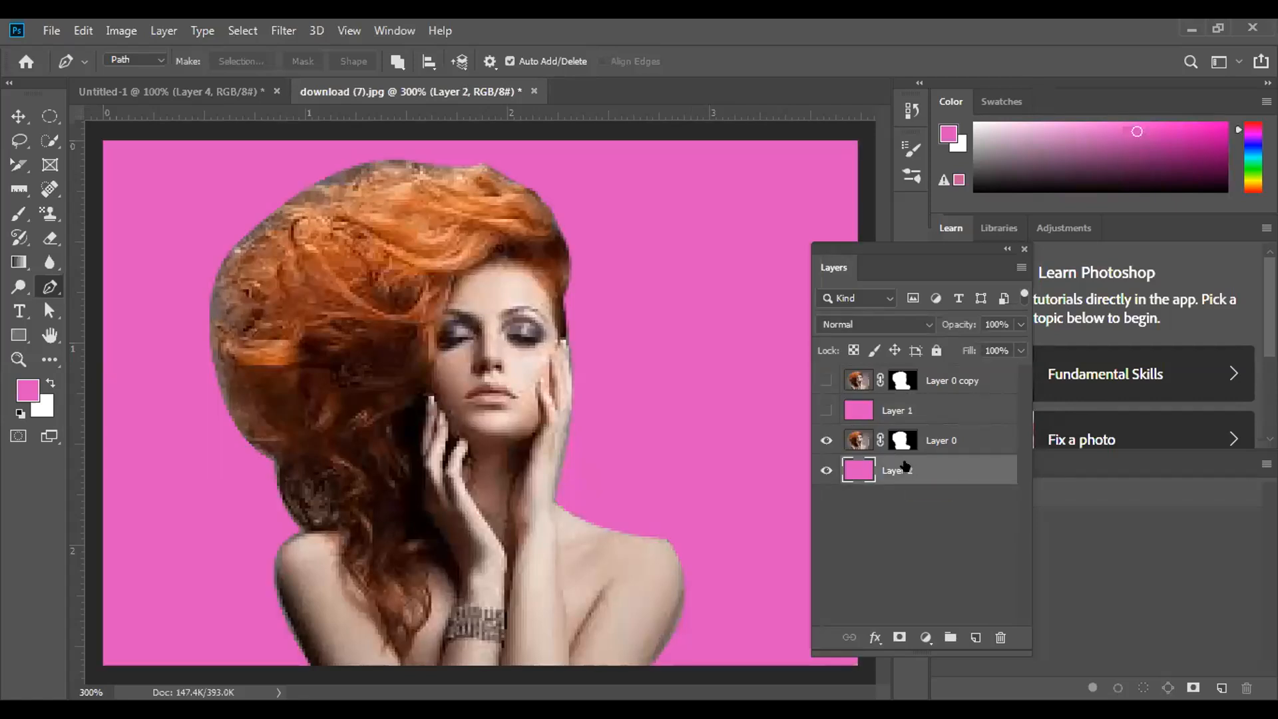
Hide Layer 0 and Layer 2, and show the refined Layer 0 copy over the pink Layer 1
{"action": "left_click", "coordinate": [825, 441]}
{"action": "left_click", "coordinate": [826, 470]}
{"action": "left_click", "coordinate": [826, 410]}
{"action": "left_click", "coordinate": [826, 380]}
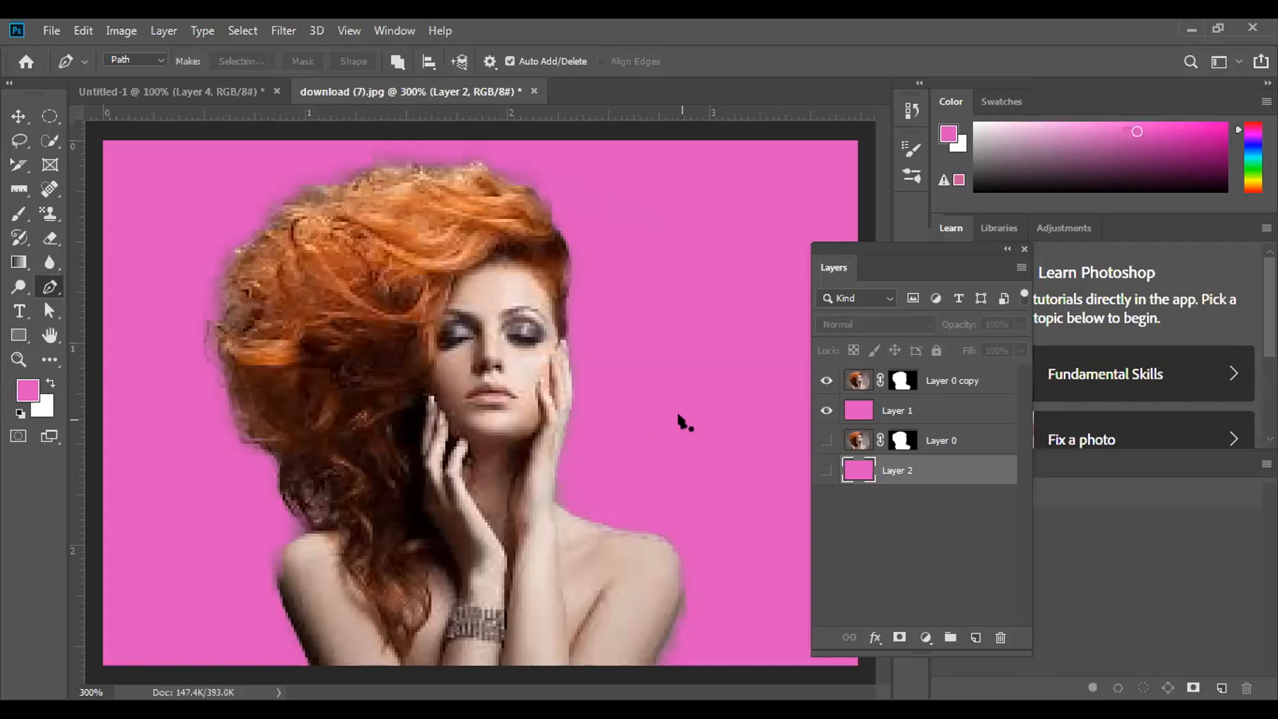
Compare the hair edges by switching visibility between the unrefined Layer 0 over pink Layer 2 and the refined Layer 0 copy
{"action": "left_click", "coordinate": [827, 412]}
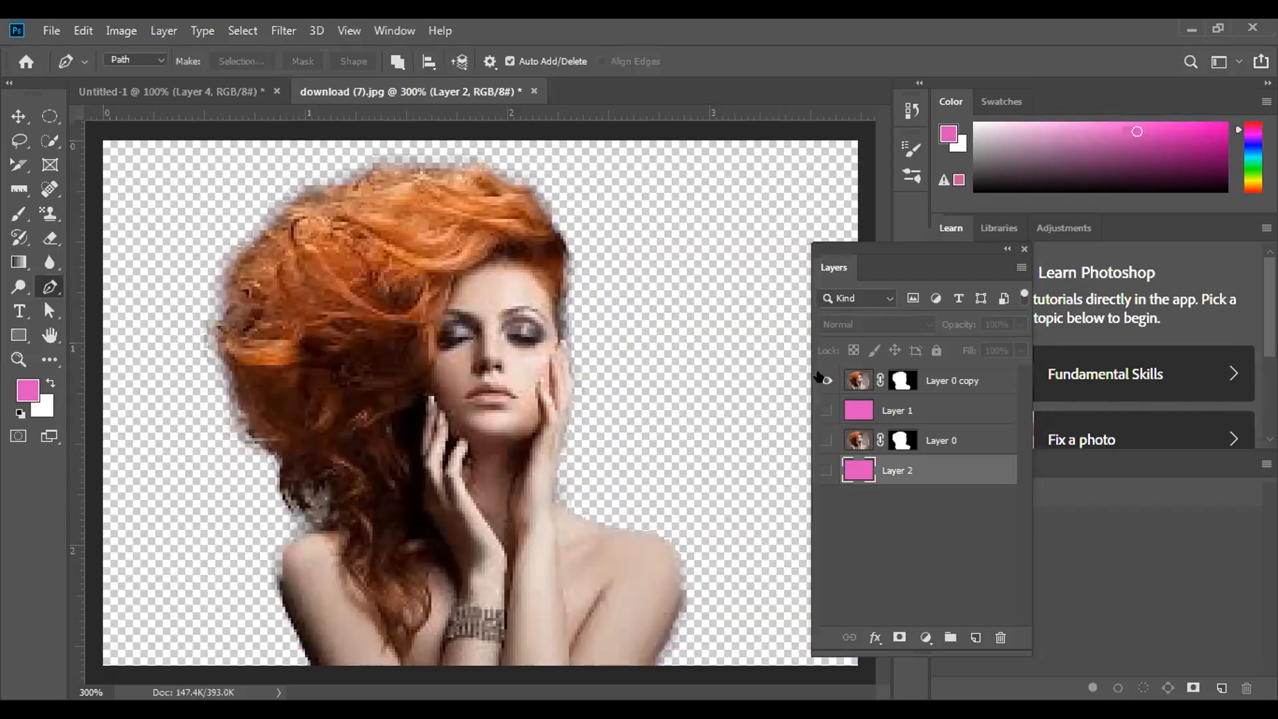
{"action": "left_click", "coordinate": [826, 380]}
{"action": "left_click", "coordinate": [826, 440]}
{"action": "left_click", "coordinate": [826, 470]}
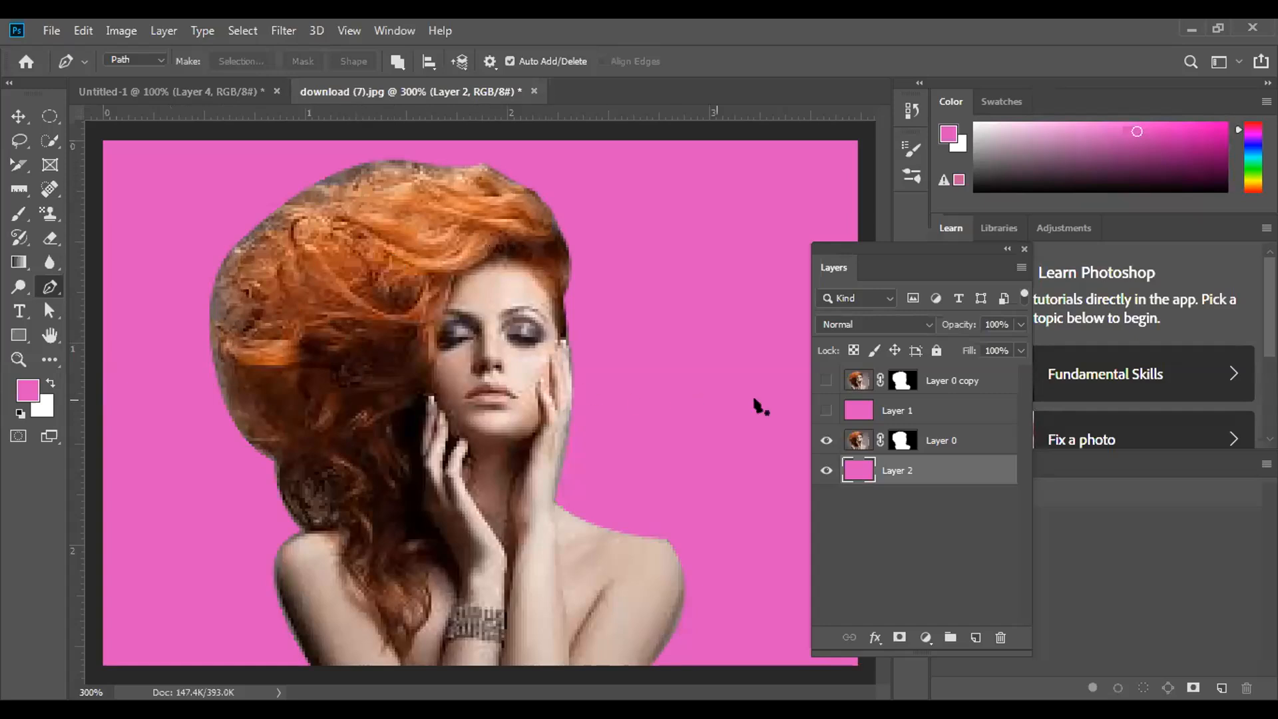
{"action": "left_click", "coordinate": [826, 440]}
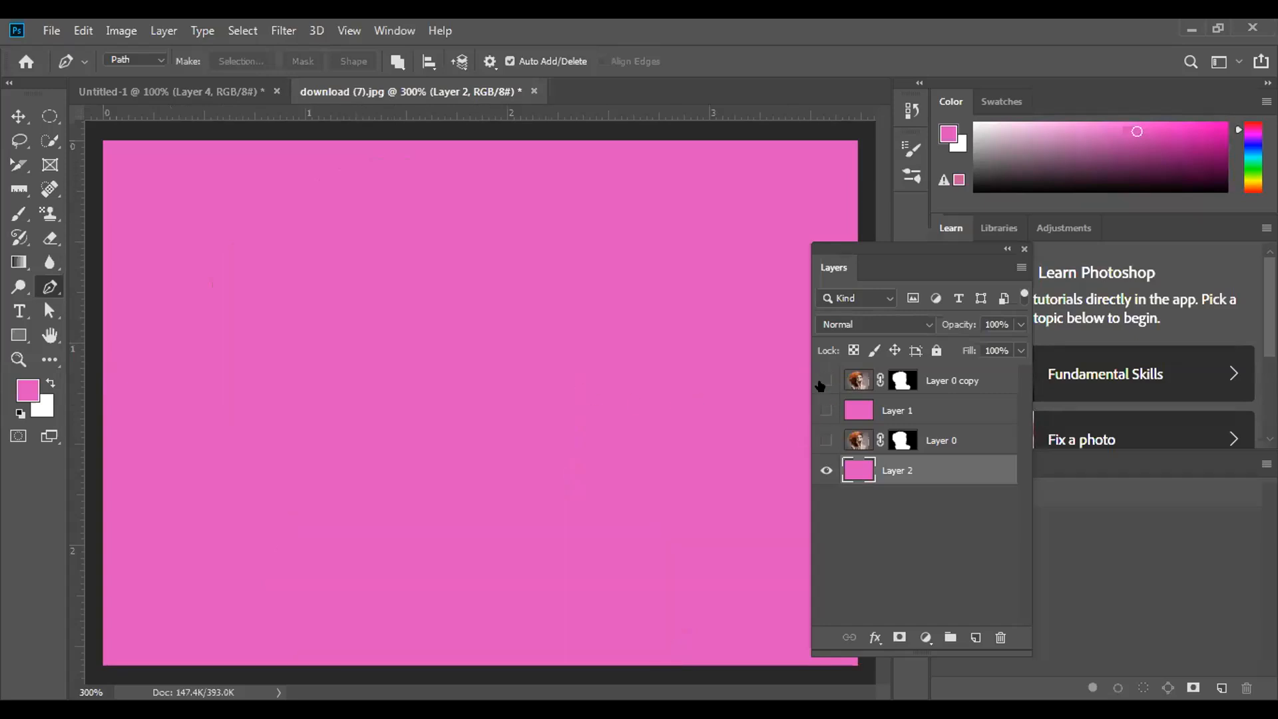
{"action": "left_click", "coordinate": [824, 382]}
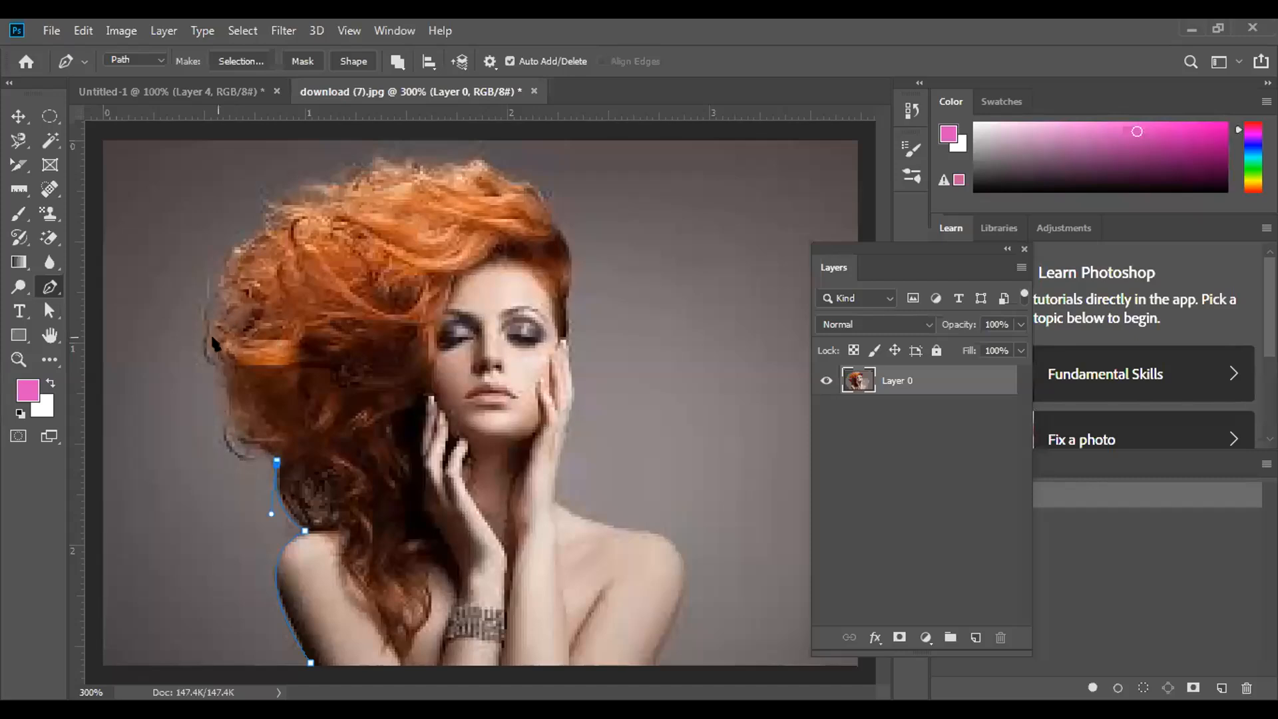
{"action": "left_click", "coordinate": [277, 460]}
{"action": "left_click_drag", "start_coordinate": [213, 336], "coordinate": [268, 309]}
{"action": "key", "text": "Delete"}
{"action": "key", "text": "Delete"}
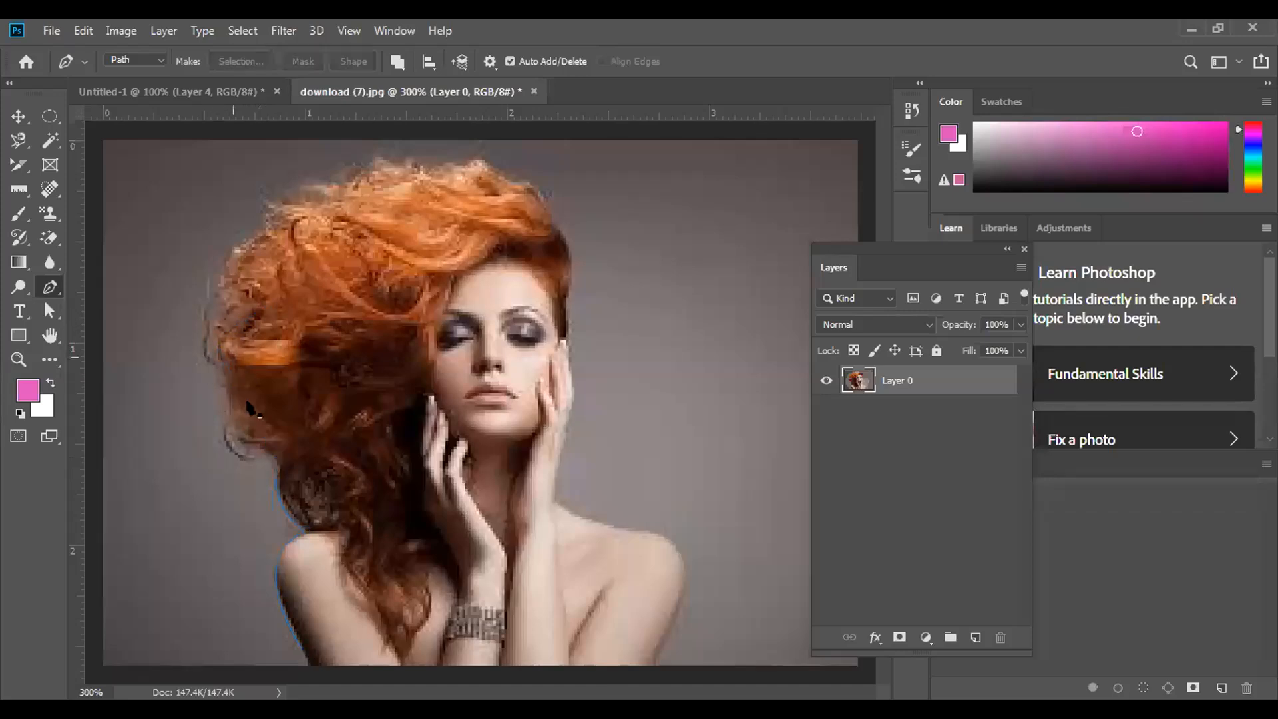
Try tracing a curved Pen path from the photo's bottom edge around the woman's left-hand shoulder and up the outer hair
{"action": "left_click", "coordinate": [310, 666]}
{"action": "left_click_drag", "start_coordinate": [305, 531], "coordinate": [376, 503]}
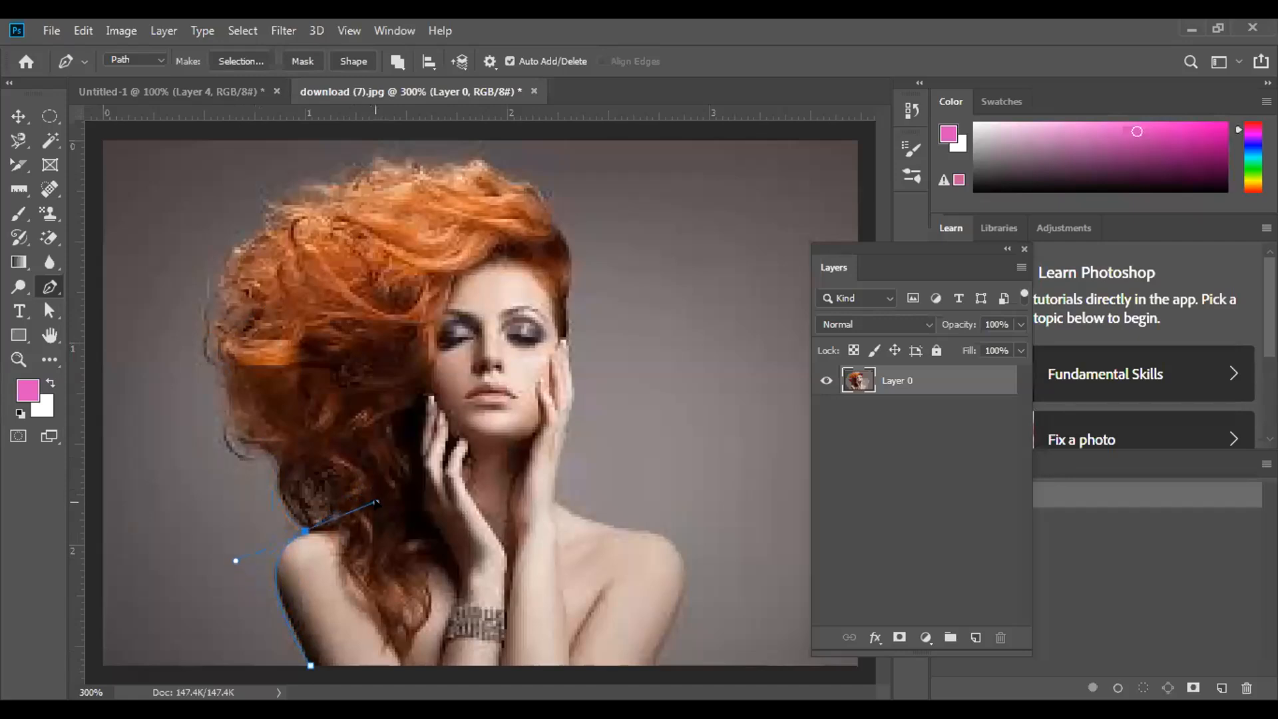
{"action": "left_click", "coordinate": [304, 531], "text": "alt"}
{"action": "left_click_drag", "start_coordinate": [276, 454], "coordinate": [284, 403]}
{"action": "left_click", "coordinate": [277, 456]}
{"action": "left_click_drag", "start_coordinate": [221, 338], "coordinate": [229, 213]}
{"action": "left_click_drag", "start_coordinate": [253, 230], "coordinate": [306, 216]}
Continue the curved Pen path over the crown of the hair, converting anchors where the outline changes direction
{"action": "left_click_drag", "start_coordinate": [342, 179], "coordinate": [359, 179]}
{"action": "left_click", "coordinate": [344, 180], "text": "alt"}
{"action": "left_click", "coordinate": [430, 163]}
{"action": "left_click_drag", "start_coordinate": [430, 163], "coordinate": [464, 178]}
{"action": "left_click_drag", "start_coordinate": [482, 163], "coordinate": [494, 154]}
{"action": "left_click", "coordinate": [482, 162], "text": "alt"}
{"action": "left_click_drag", "start_coordinate": [543, 191], "coordinate": [583, 195]}
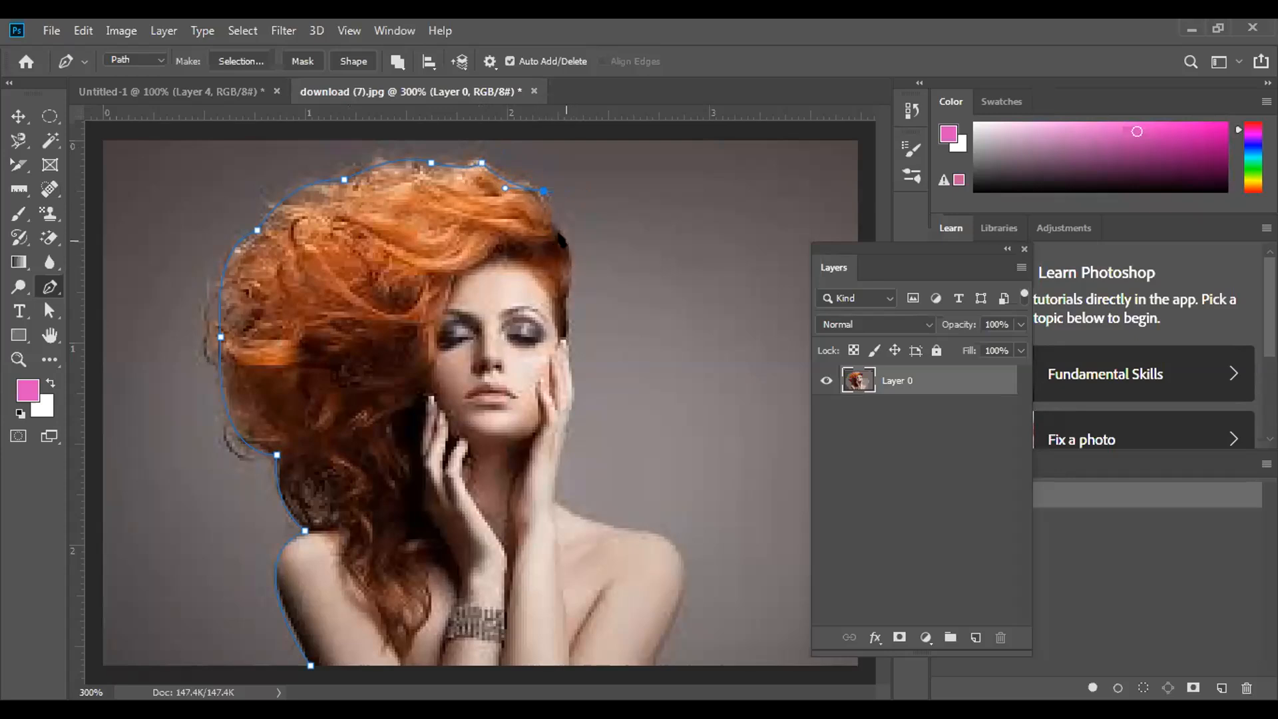
Trace the curved path down the face, hand and neck to the opposite shoulder, and discard the whole path
{"action": "left_click_drag", "start_coordinate": [575, 249], "coordinate": [586, 261]}
{"action": "left_click_drag", "start_coordinate": [565, 324], "coordinate": [559, 366]}
{"action": "left_click", "coordinate": [565, 326], "text": "alt"}
{"action": "left_click_drag", "start_coordinate": [560, 446], "coordinate": [536, 497]}
{"action": "left_click", "coordinate": [560, 447], "text": "alt"}
{"action": "left_click_drag", "start_coordinate": [602, 522], "coordinate": [668, 526]}
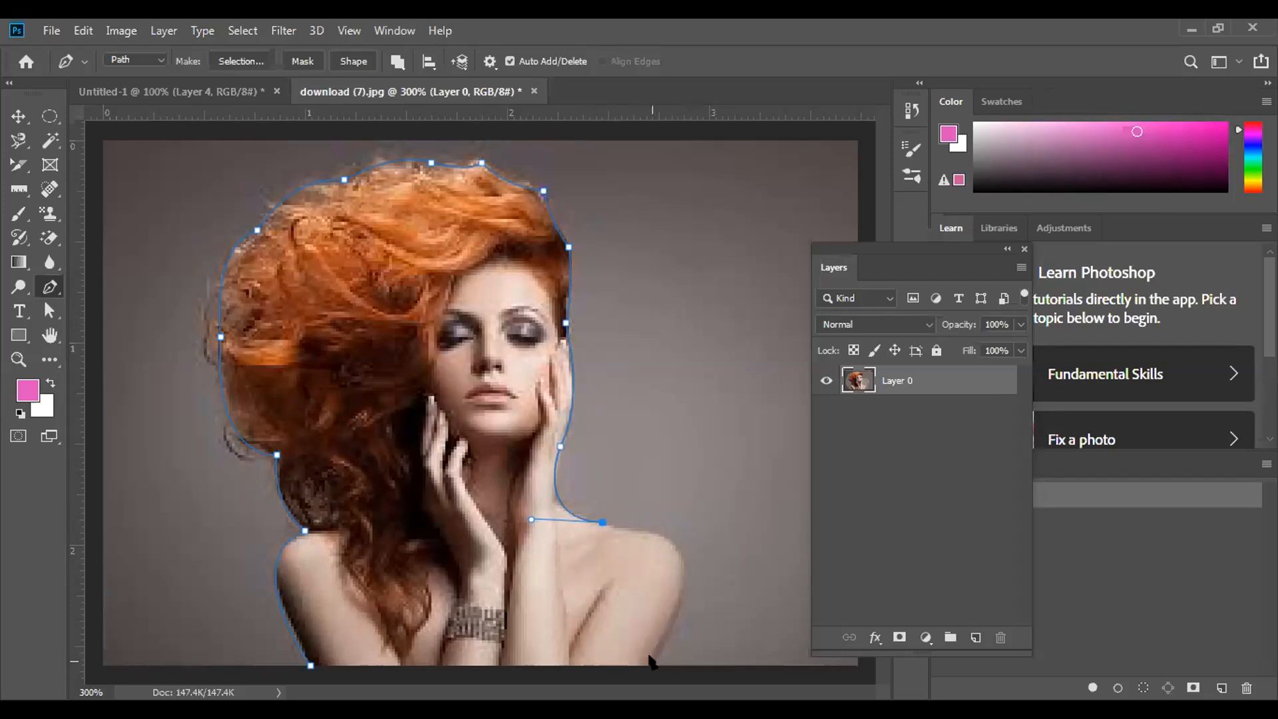
{"action": "left_click_drag", "start_coordinate": [649, 665], "coordinate": [630, 617]}
{"action": "key", "text": "Escape"}
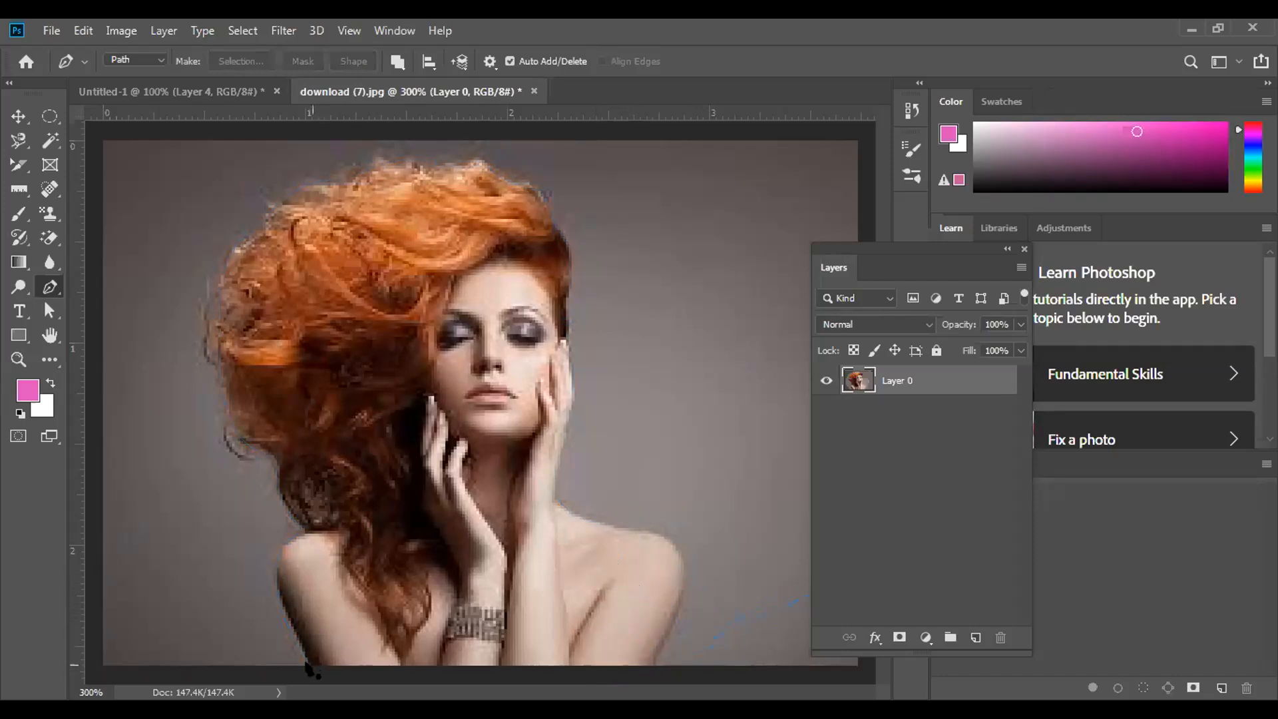
Start a new Pen path at the photo's bottom edge, curving around the shoulder and up the lower hair curls
{"action": "left_click", "coordinate": [311, 663]}
{"action": "left_click", "coordinate": [308, 528]}
{"action": "left_click_drag", "start_coordinate": [337, 511], "coordinate": [377, 478]}
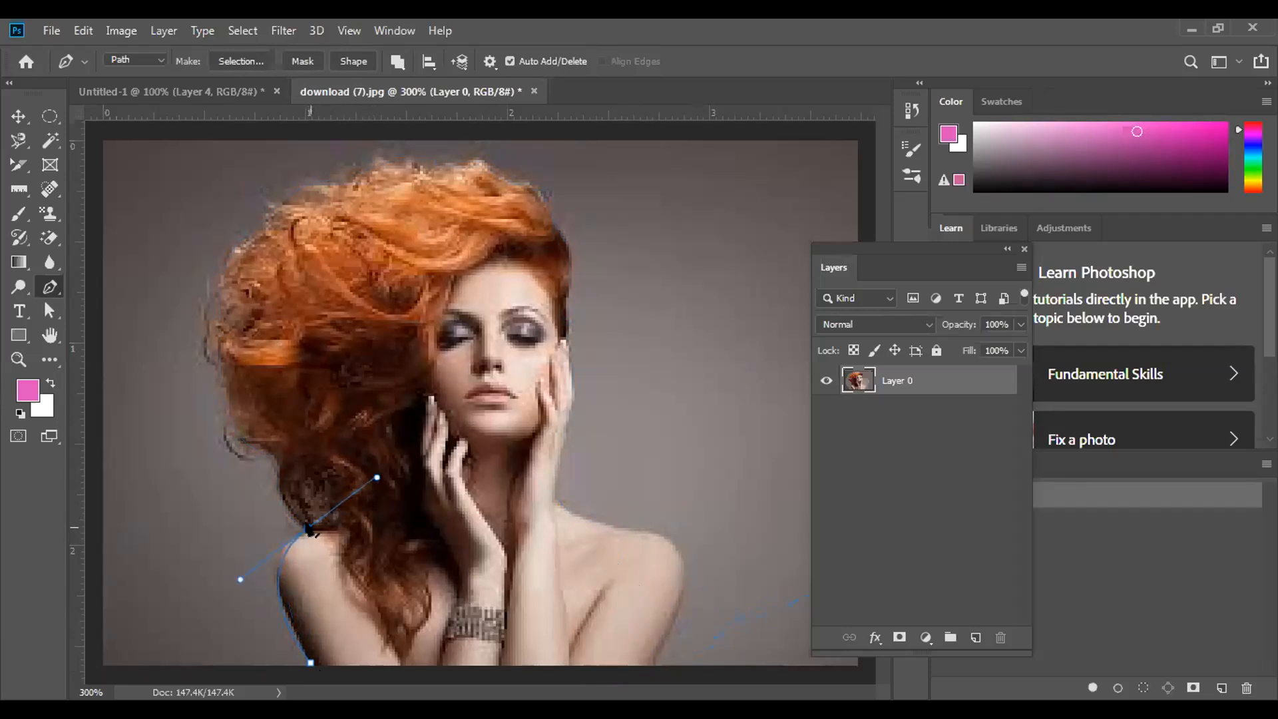
{"action": "left_click", "coordinate": [308, 528]}
{"action": "left_click_drag", "start_coordinate": [252, 442], "coordinate": [210, 411]}
{"action": "key", "text": "ctrl+z"}
{"action": "left_click", "coordinate": [308, 528]}
{"action": "left_click_drag", "start_coordinate": [276, 455], "coordinate": [308, 412]}
{"action": "left_click", "coordinate": [277, 455], "text": "alt"}
Extend the path with mostly straight segments just inside the hair's edge, up the side and over the crown
{"action": "left_click", "coordinate": [223, 382]}
{"action": "left_click", "coordinate": [237, 318]}
{"action": "left_click", "coordinate": [260, 244]}
{"action": "left_click", "coordinate": [308, 201]}
{"action": "left_click_drag", "start_coordinate": [387, 180], "coordinate": [395, 174]}
{"action": "left_click", "coordinate": [474, 168]}
{"action": "left_click", "coordinate": [532, 196]}
{"action": "left_click", "coordinate": [560, 244]}
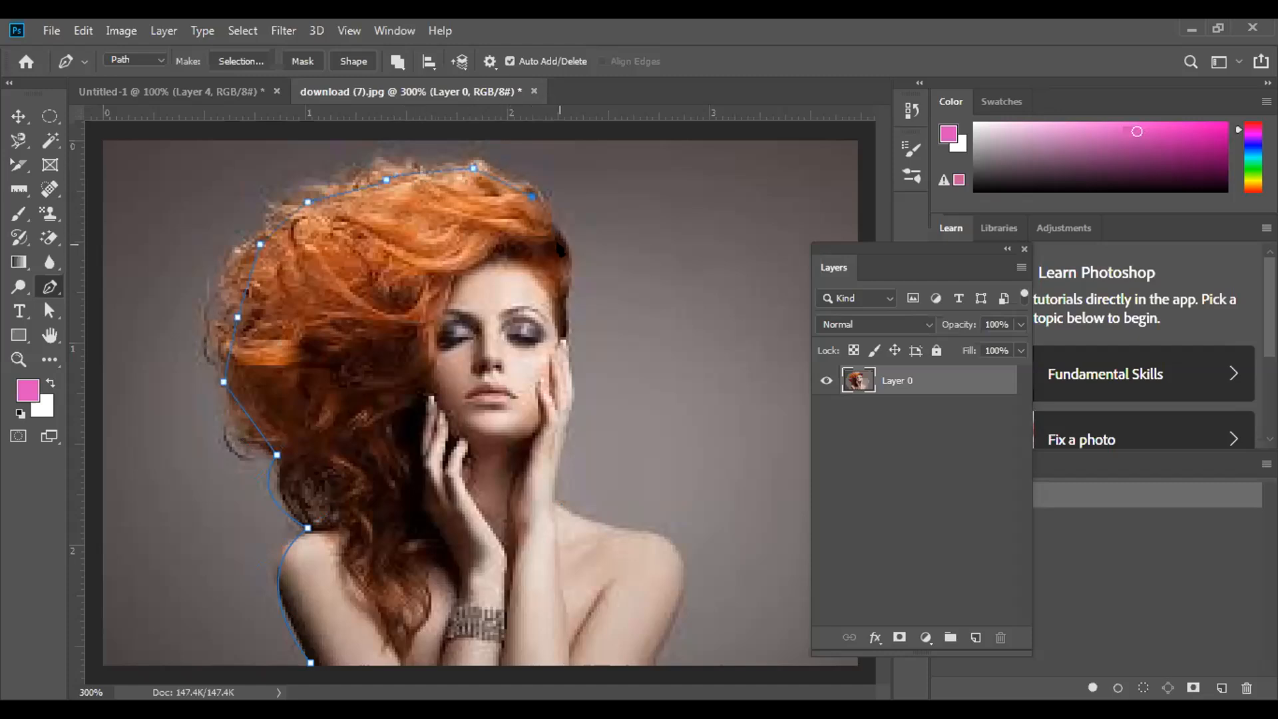
Continue the path in straight segments down the face, hand, neck and far shoulder, and close it along the bottom edge
{"action": "left_click", "coordinate": [574, 295]}
{"action": "left_click", "coordinate": [571, 374]}
{"action": "left_click", "coordinate": [565, 426]}
{"action": "left_click", "coordinate": [557, 472]}
{"action": "left_click", "coordinate": [558, 503]}
{"action": "left_click", "coordinate": [608, 526]}
{"action": "left_click", "coordinate": [664, 542]}
{"action": "left_click", "coordinate": [668, 611]}
{"action": "left_click", "coordinate": [653, 663]}
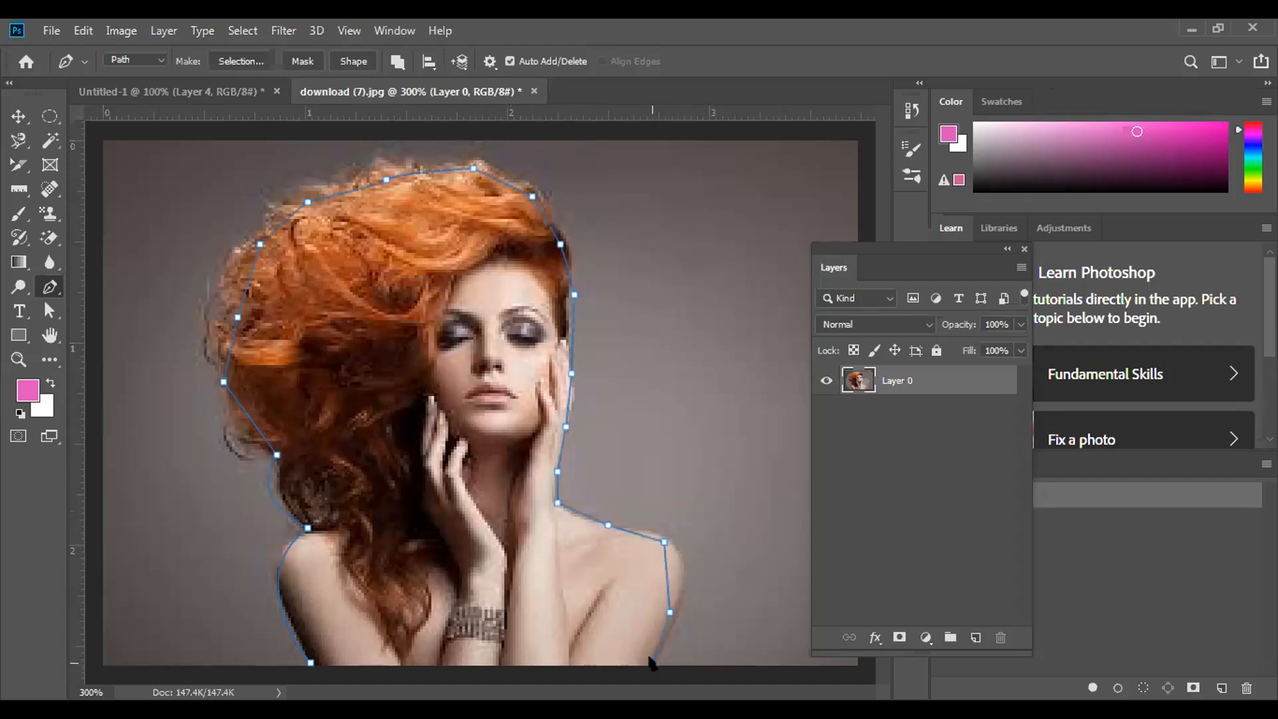
{"action": "left_click", "coordinate": [311, 663]}
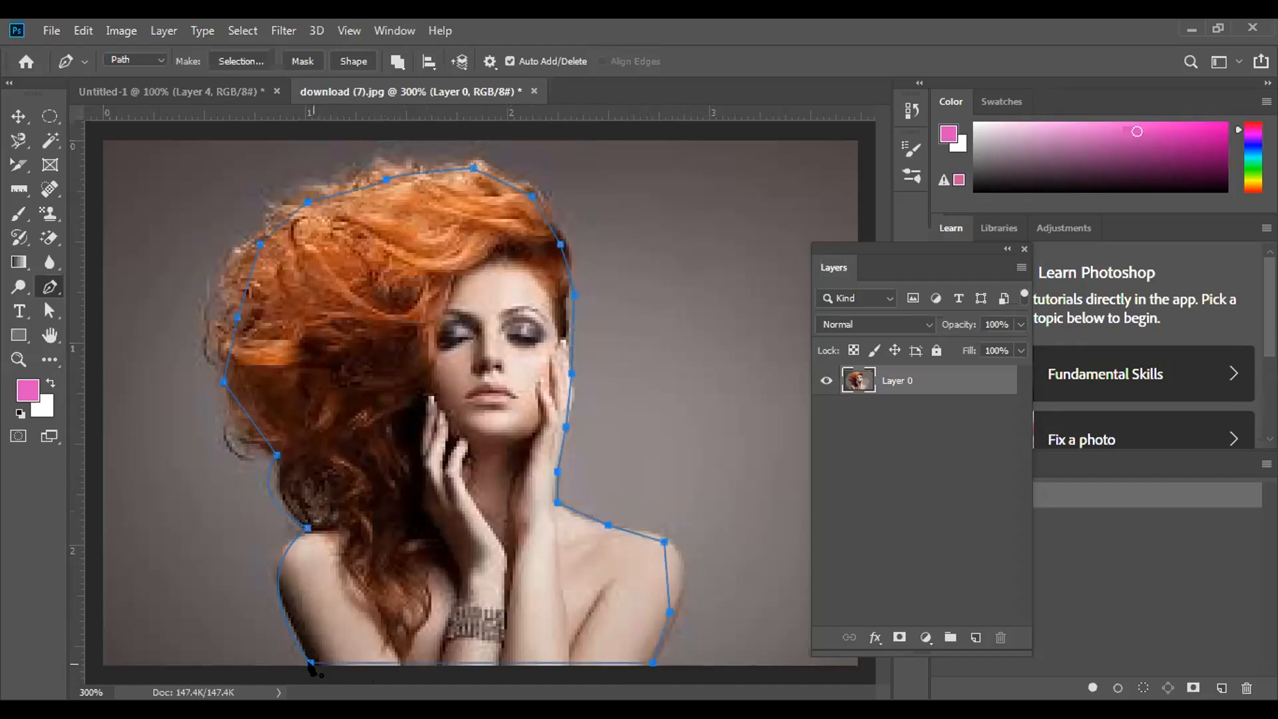
Convert the path to a new anti-aliased selection with a 0-pixel feather radius and apply it as a layer mask on Layer 0
{"action": "right_click", "coordinate": [424, 559]}
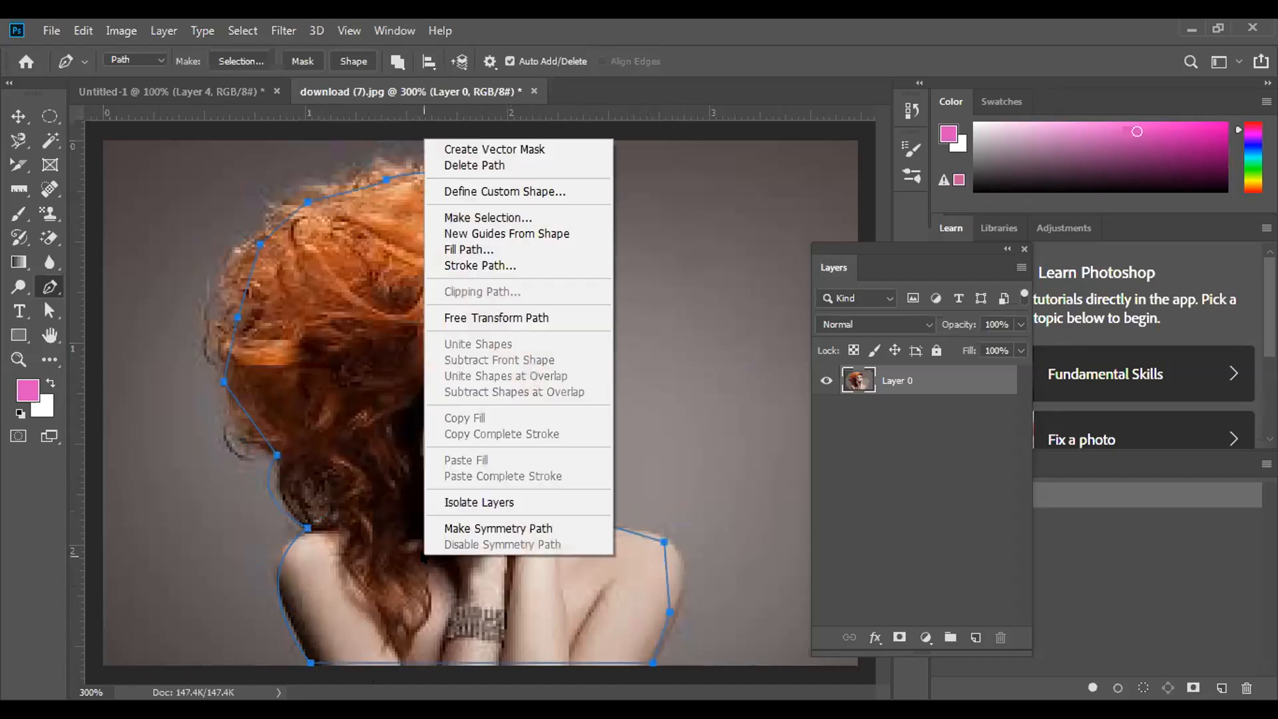
{"action": "left_click", "coordinate": [524, 218]}
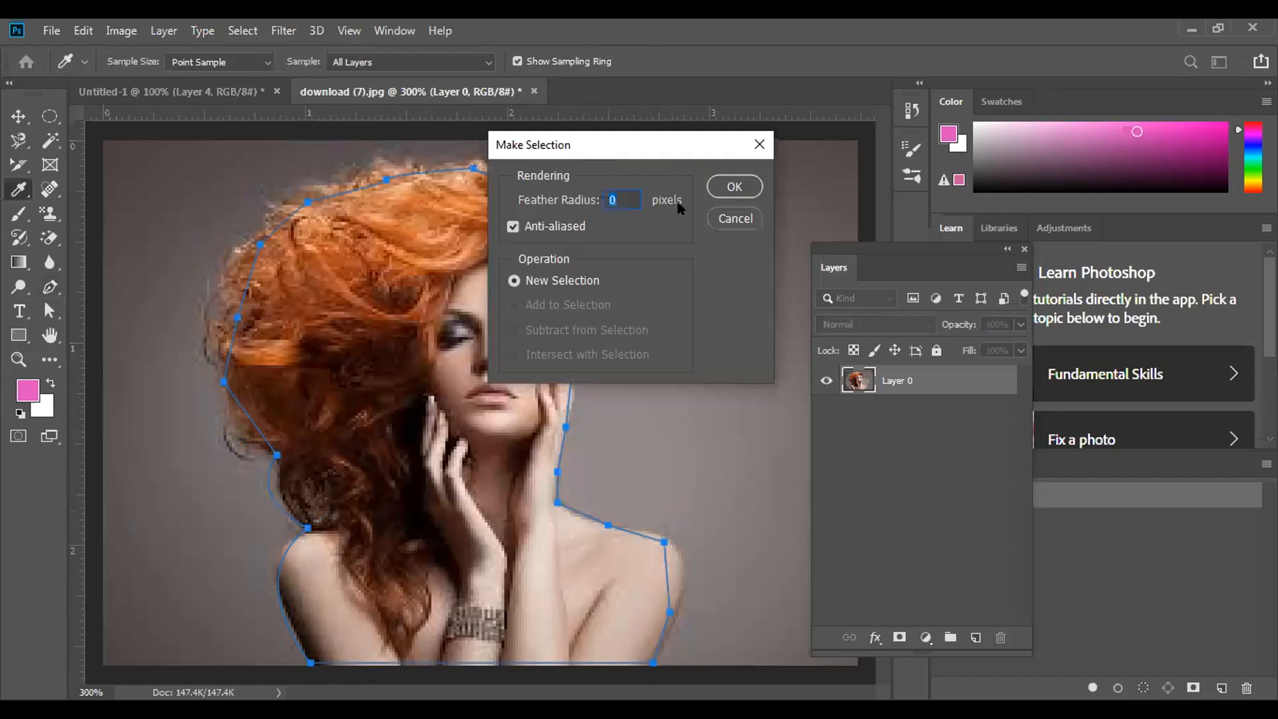
{"action": "left_click", "coordinate": [741, 190]}
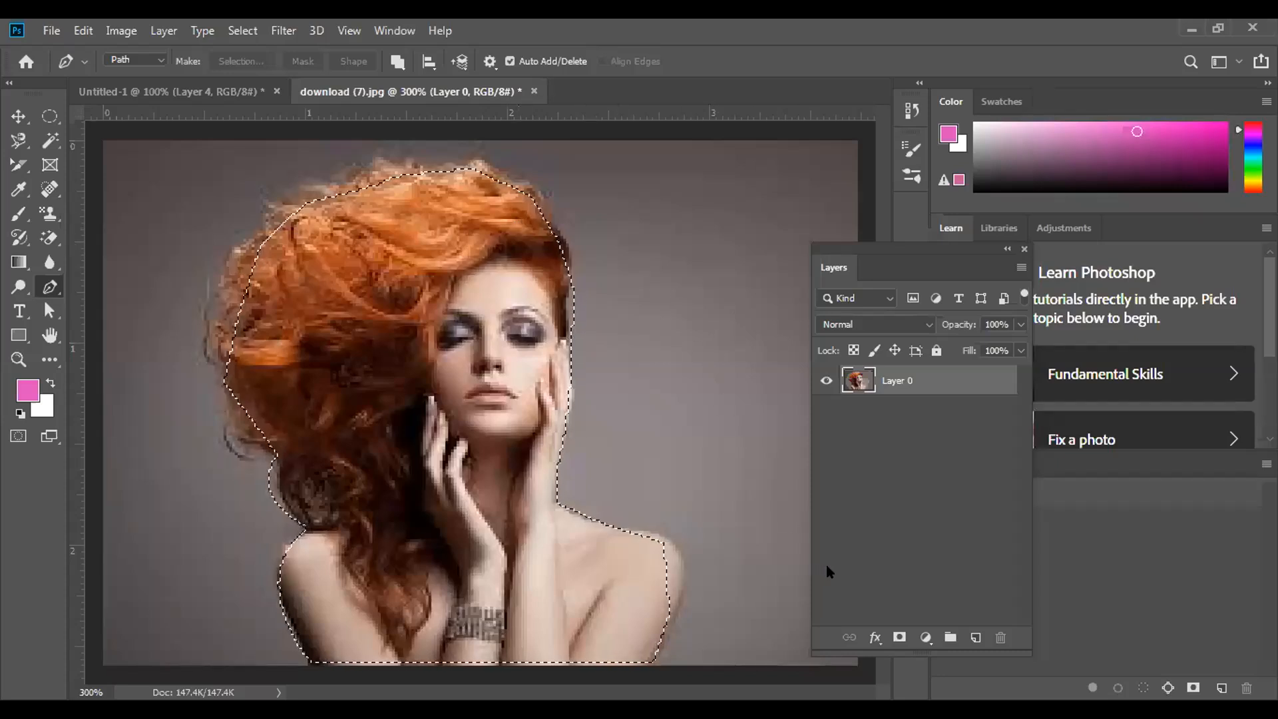
{"action": "left_click", "coordinate": [897, 634]}
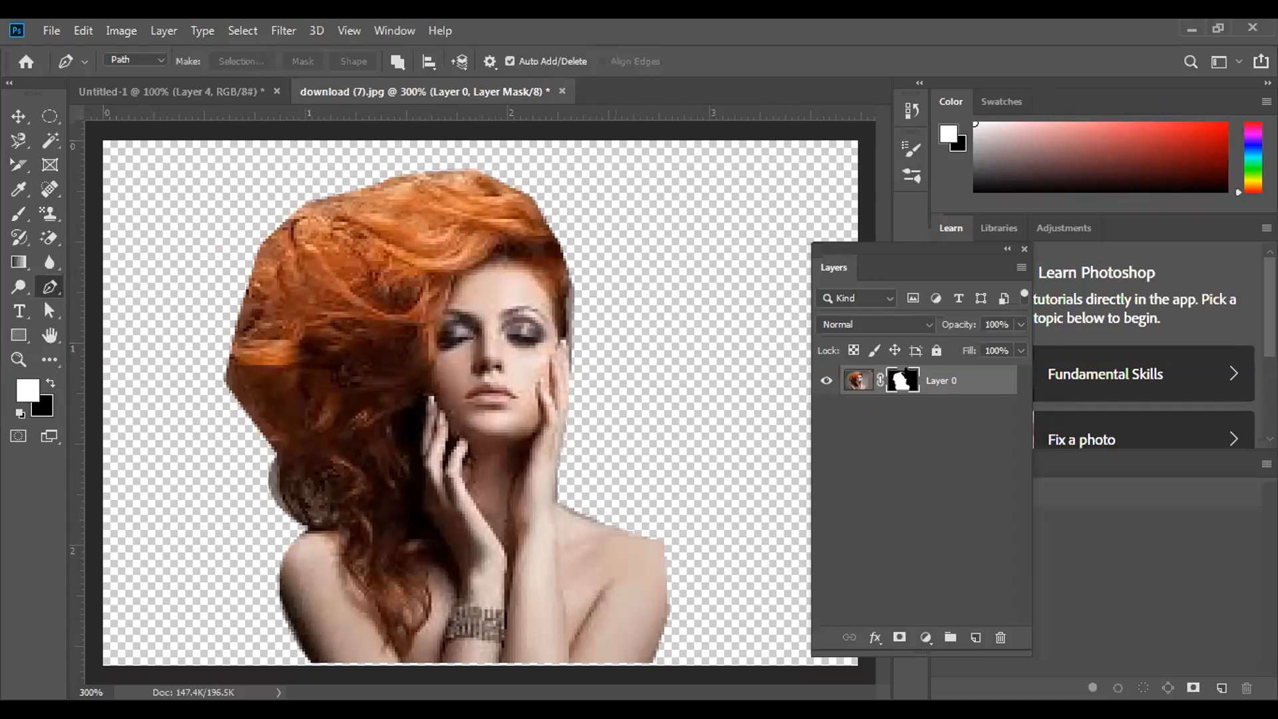
Open Layer 0's mask in Select and Mask and set the preview to On White
{"action": "right_click", "coordinate": [904, 389]}
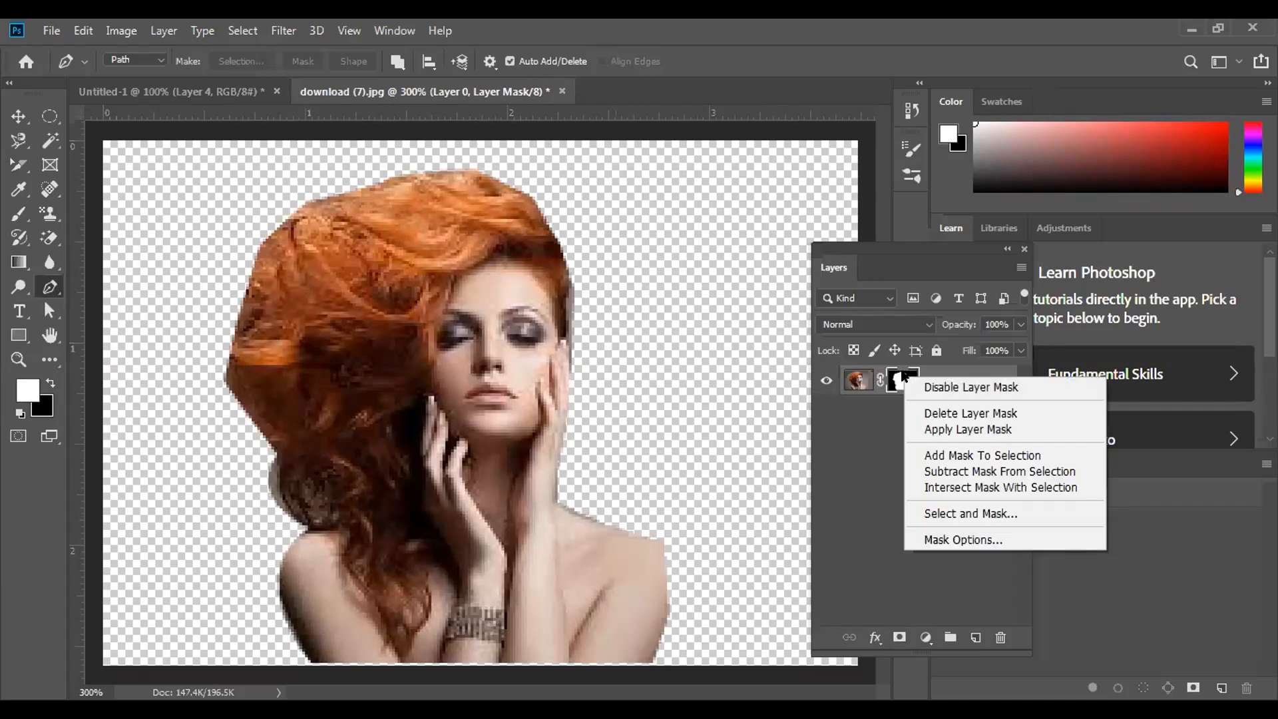
{"action": "left_click", "coordinate": [937, 512]}
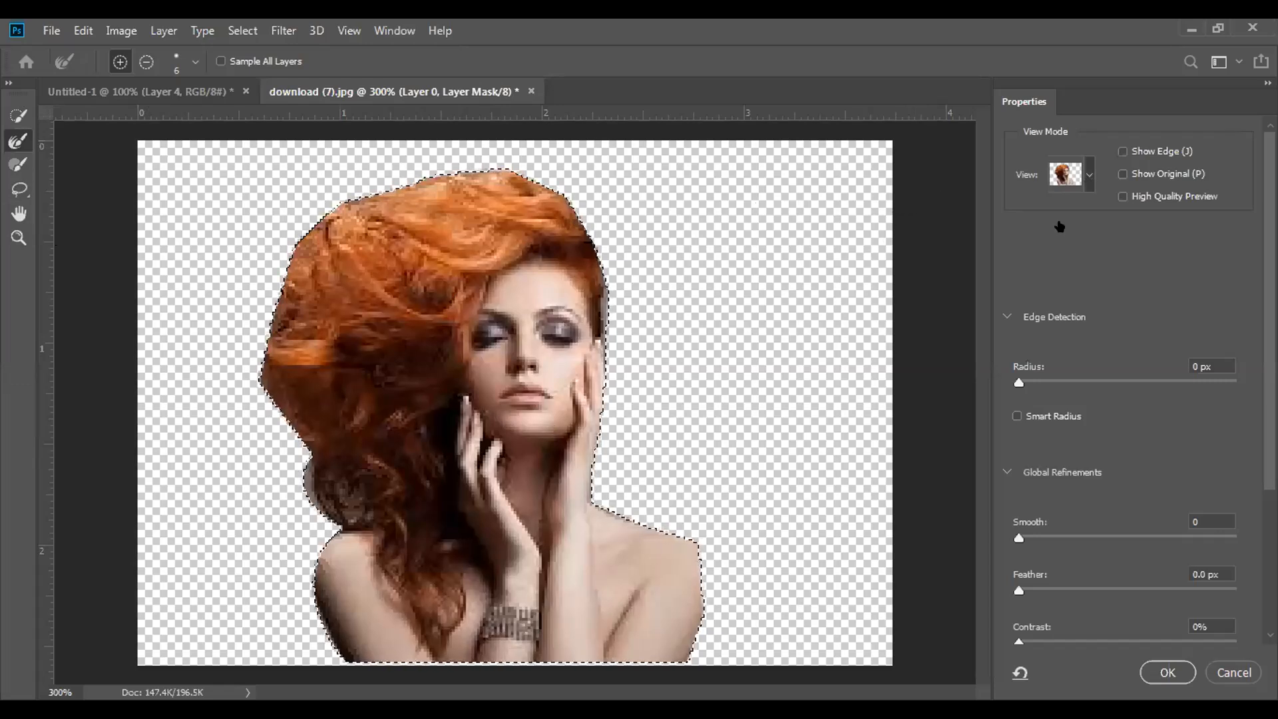
{"action": "left_click", "coordinate": [1085, 177]}
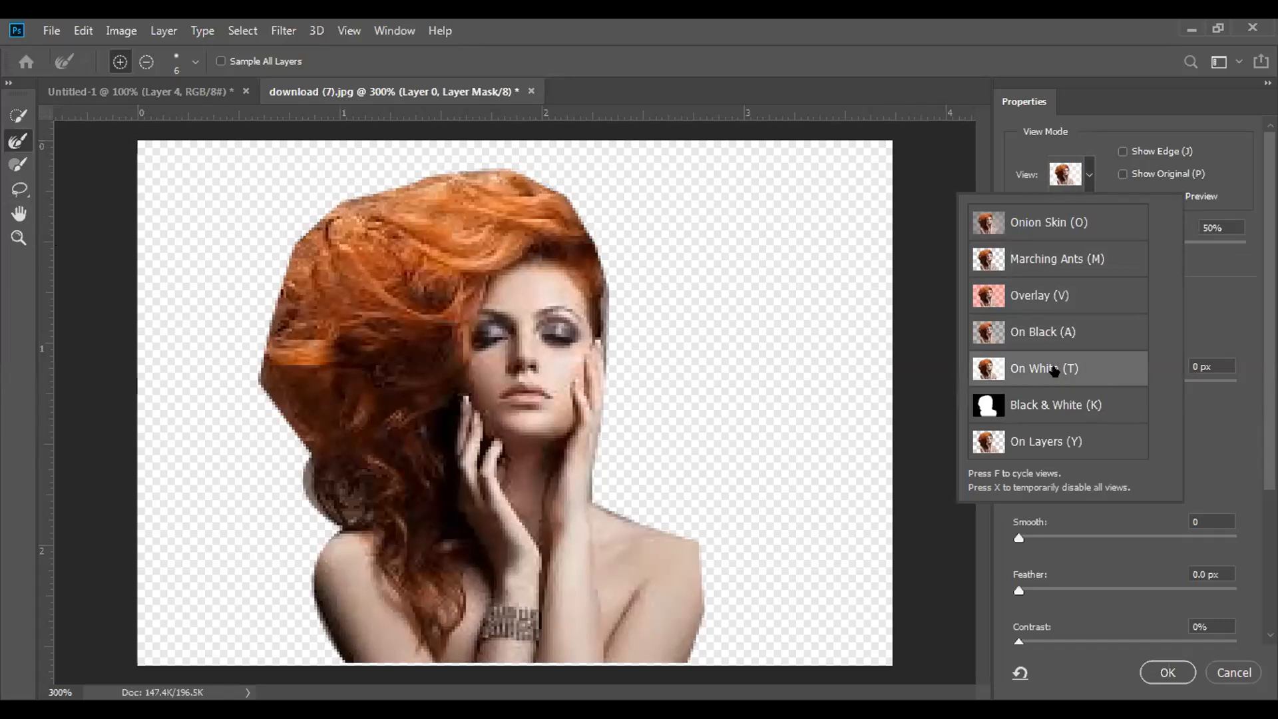
{"action": "left_click", "coordinate": [284, 190]}
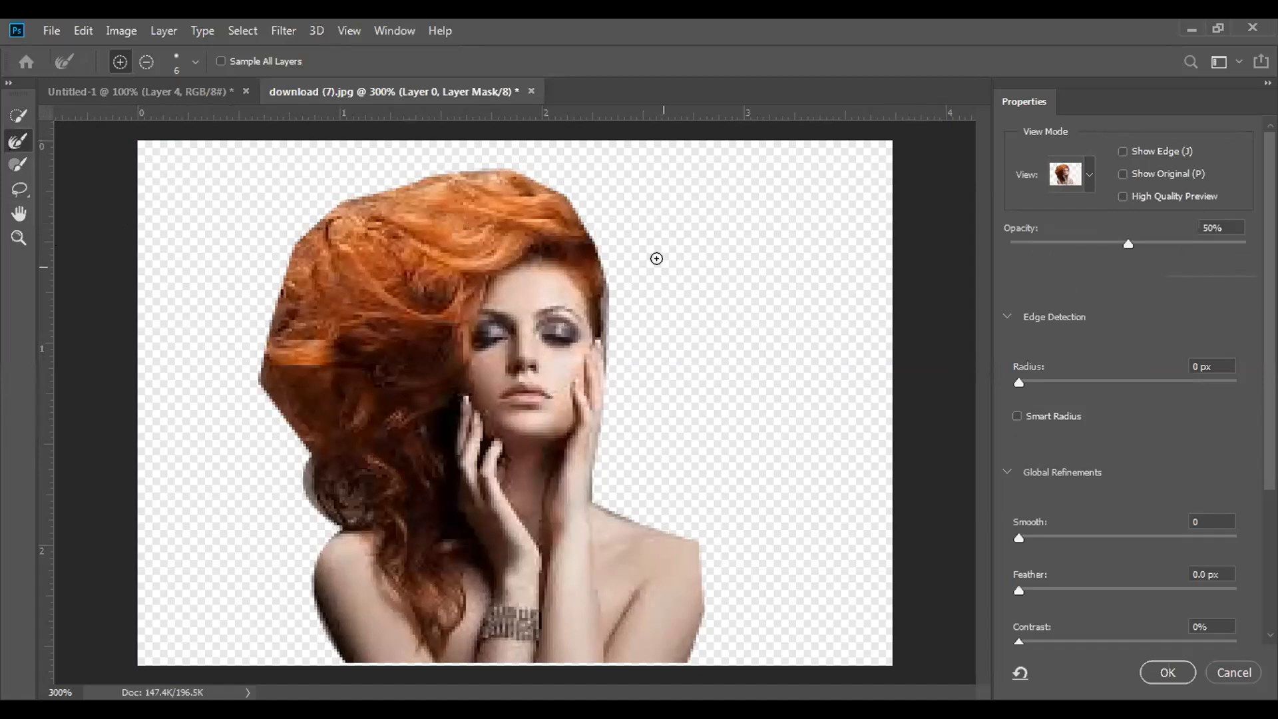
Refine the woman's outline with a size 3 Refine Edge Brush along both body sides and the hair, and accept the mask
{"action": "key", "text": "ctrl+plus"}
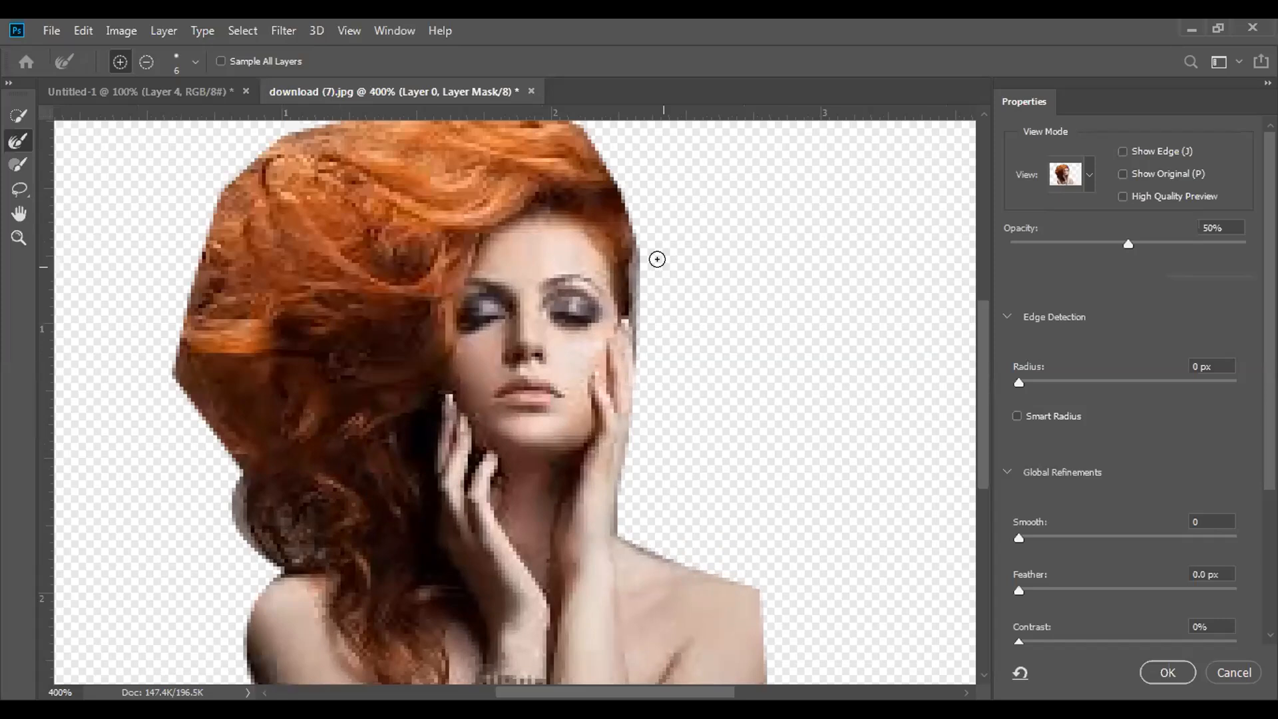
{"action": "key", "text": "bracketleft"}
{"action": "mouse_move", "coordinate": [637, 269]}
{"action": "left_mouse_down"}
{"action": "mouse_move", "coordinate": [634, 361]}
{"action": "mouse_move", "coordinate": [634, 224]}
{"action": "mouse_move", "coordinate": [617, 524]}
{"action": "mouse_move", "coordinate": [628, 540]}
{"action": "mouse_move", "coordinate": [743, 572]}
{"action": "mouse_move", "coordinate": [765, 608]}
{"action": "mouse_move", "coordinate": [772, 682]}
{"action": "mouse_move", "coordinate": [776, 637]}
{"action": "mouse_move", "coordinate": [778, 684]}
{"action": "mouse_move", "coordinate": [786, 571]}
{"action": "left_mouse_up"}
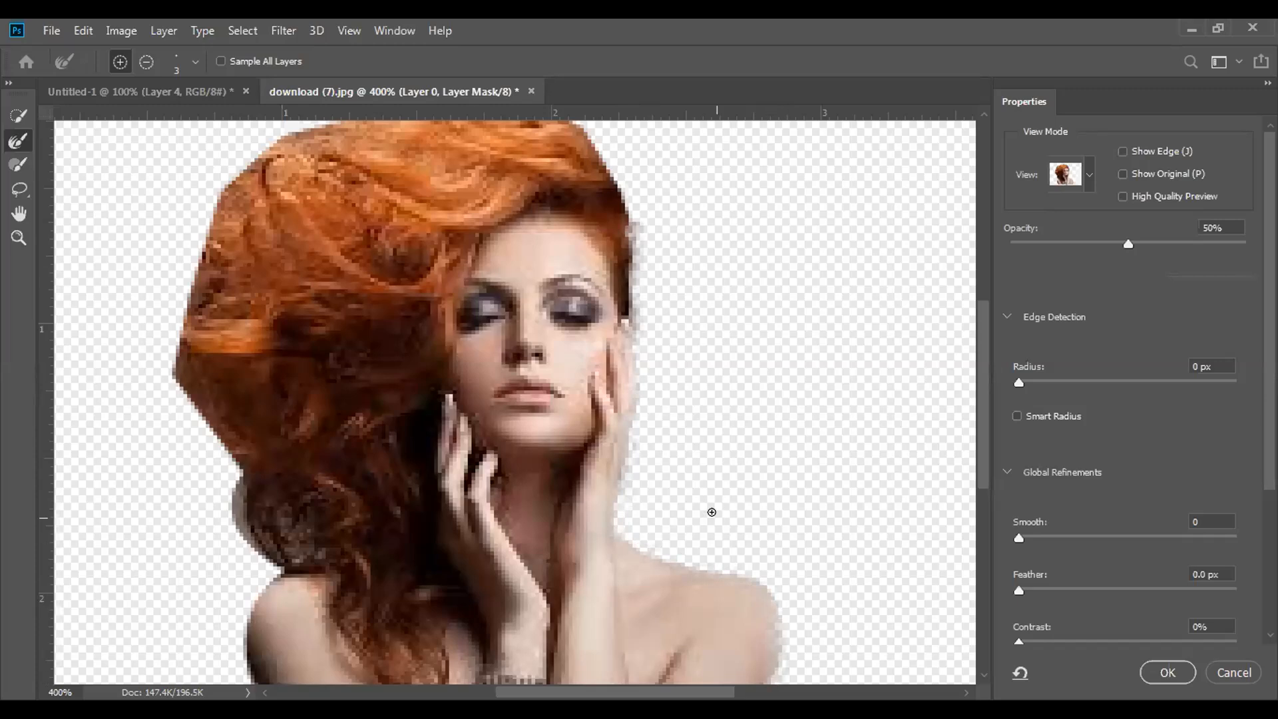
{"action": "mouse_move", "coordinate": [246, 674]}
{"action": "left_mouse_down"}
{"action": "mouse_move", "coordinate": [243, 614]}
{"action": "mouse_move", "coordinate": [267, 568]}
{"action": "mouse_move", "coordinate": [230, 596]}
{"action": "mouse_move", "coordinate": [231, 654]}
{"action": "mouse_move", "coordinate": [264, 551]}
{"action": "mouse_move", "coordinate": [234, 511]}
{"action": "mouse_move", "coordinate": [231, 457]}
{"action": "mouse_move", "coordinate": [164, 358]}
{"action": "mouse_move", "coordinate": [160, 314]}
{"action": "mouse_move", "coordinate": [161, 356]}
{"action": "mouse_move", "coordinate": [177, 269]}
{"action": "mouse_move", "coordinate": [157, 313]}
{"action": "mouse_move", "coordinate": [217, 174]}
{"action": "mouse_move", "coordinate": [155, 330]}
{"action": "mouse_move", "coordinate": [175, 252]}
{"action": "mouse_move", "coordinate": [178, 307]}
{"action": "mouse_move", "coordinate": [183, 220]}
{"action": "mouse_move", "coordinate": [243, 143]}
{"action": "mouse_move", "coordinate": [203, 182]}
{"action": "mouse_move", "coordinate": [267, 137]}
{"action": "mouse_move", "coordinate": [250, 146]}
{"action": "mouse_move", "coordinate": [270, 163]}
{"action": "mouse_move", "coordinate": [303, 310]}
{"action": "mouse_move", "coordinate": [443, 281]}
{"action": "mouse_move", "coordinate": [381, 283]}
{"action": "mouse_move", "coordinate": [412, 269]}
{"action": "mouse_move", "coordinate": [528, 267]}
{"action": "left_mouse_up"}
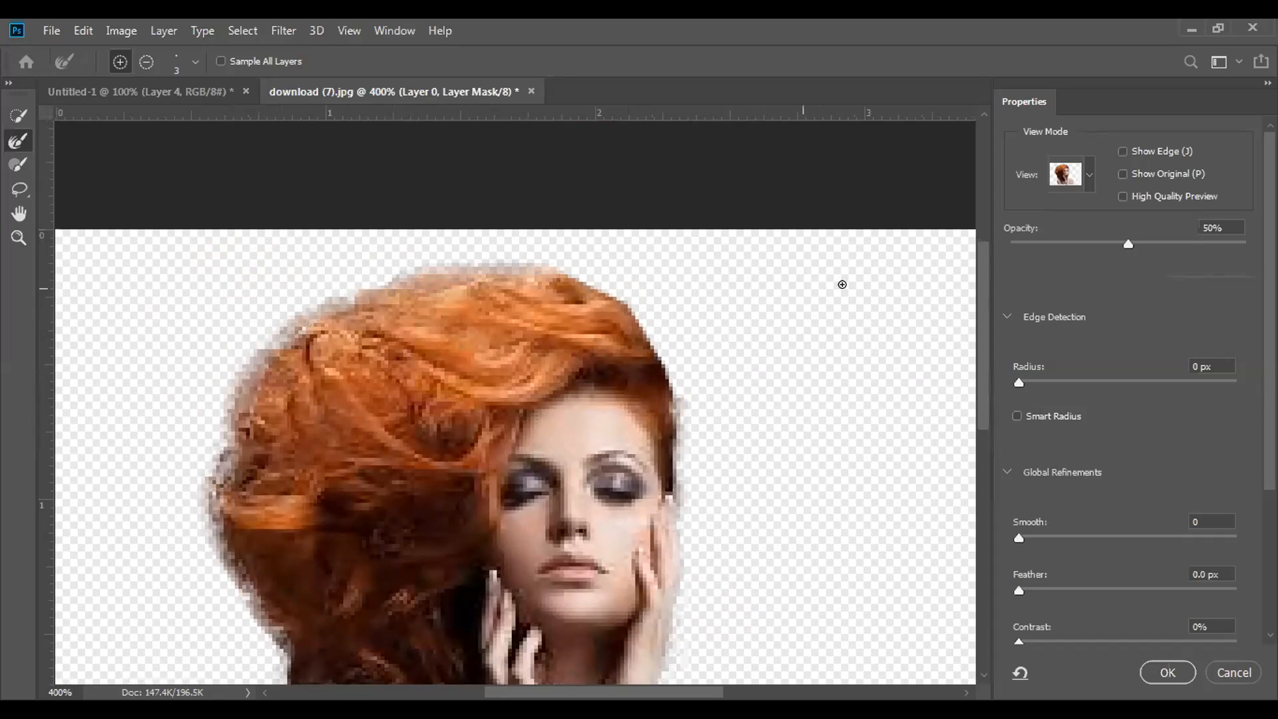
{"action": "left_click", "coordinate": [1165, 671]}
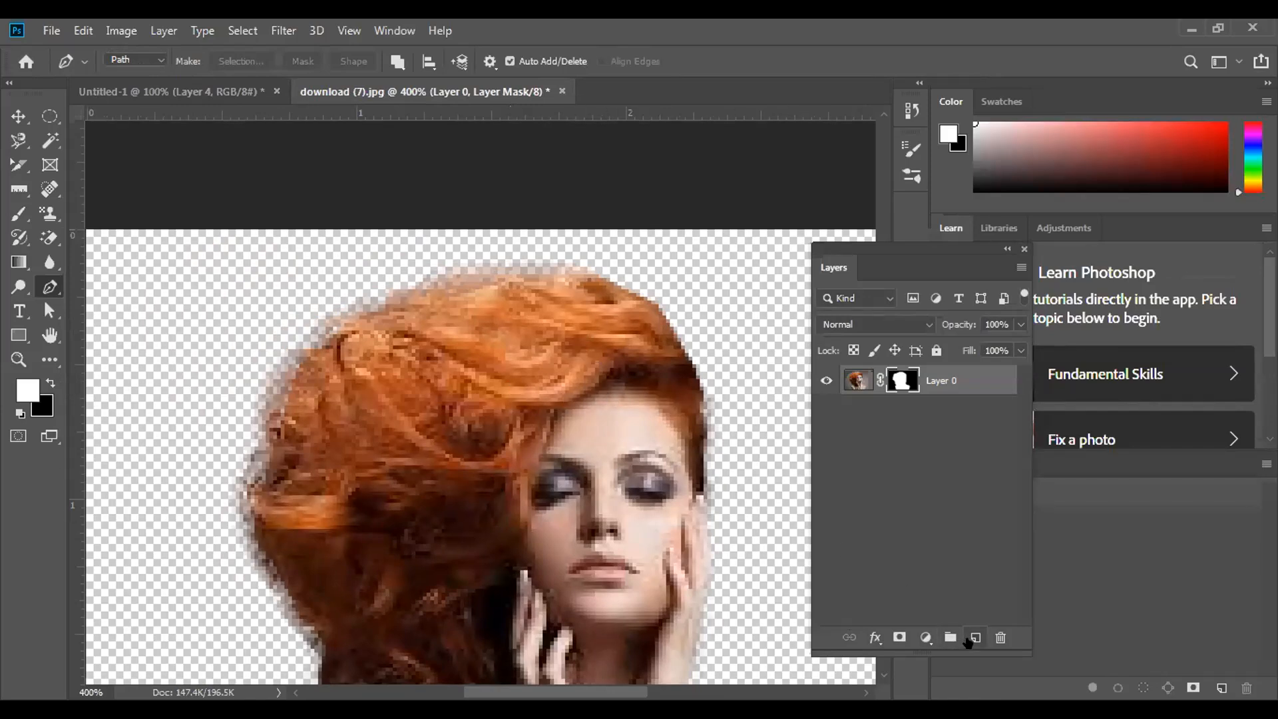
Add a new layer, fill it with the pink foreground color and place it beneath Layer 0
{"action": "left_click", "coordinate": [972, 639]}
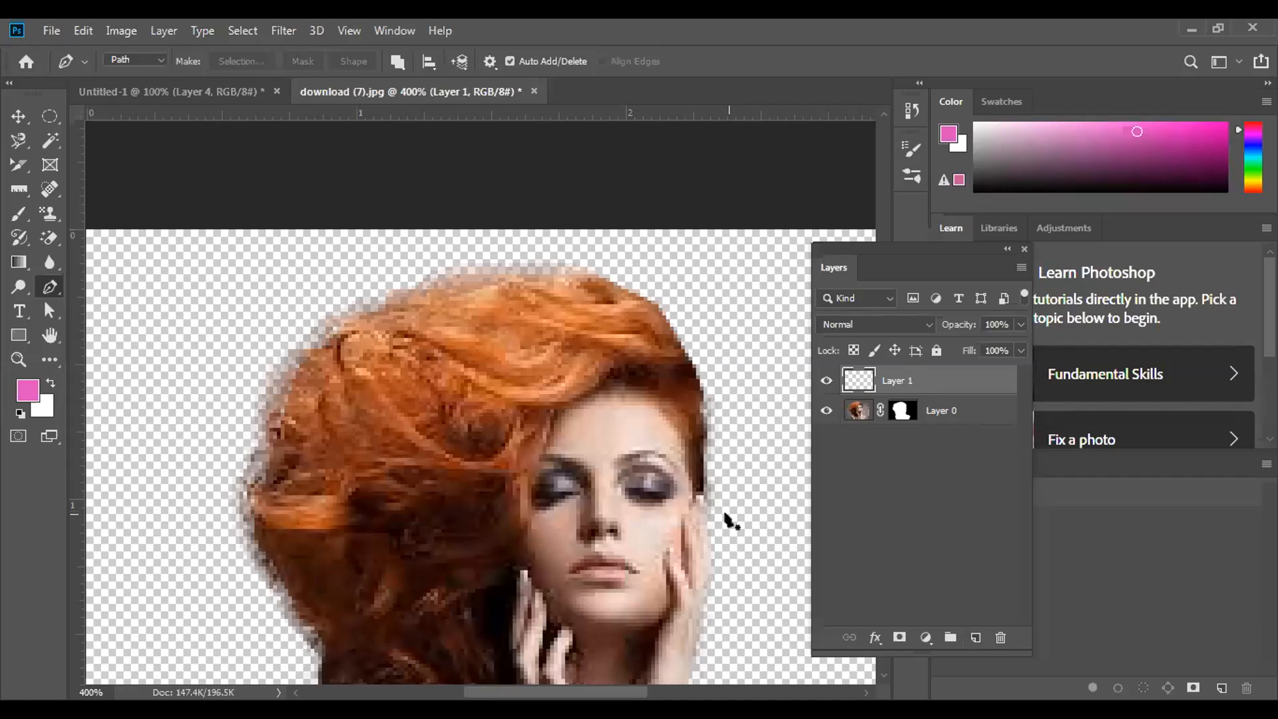
{"action": "key", "text": "alt+BackSpace"}
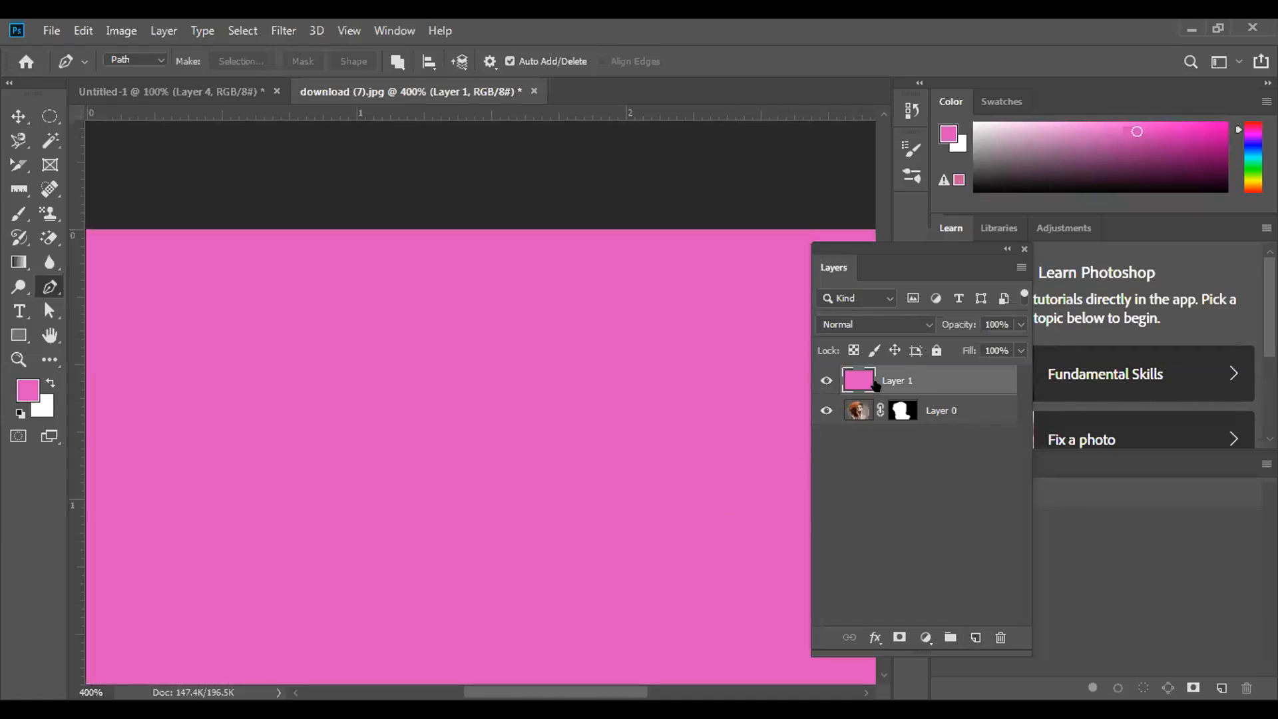
{"action": "left_click_drag", "start_coordinate": [878, 376], "coordinate": [892, 426]}
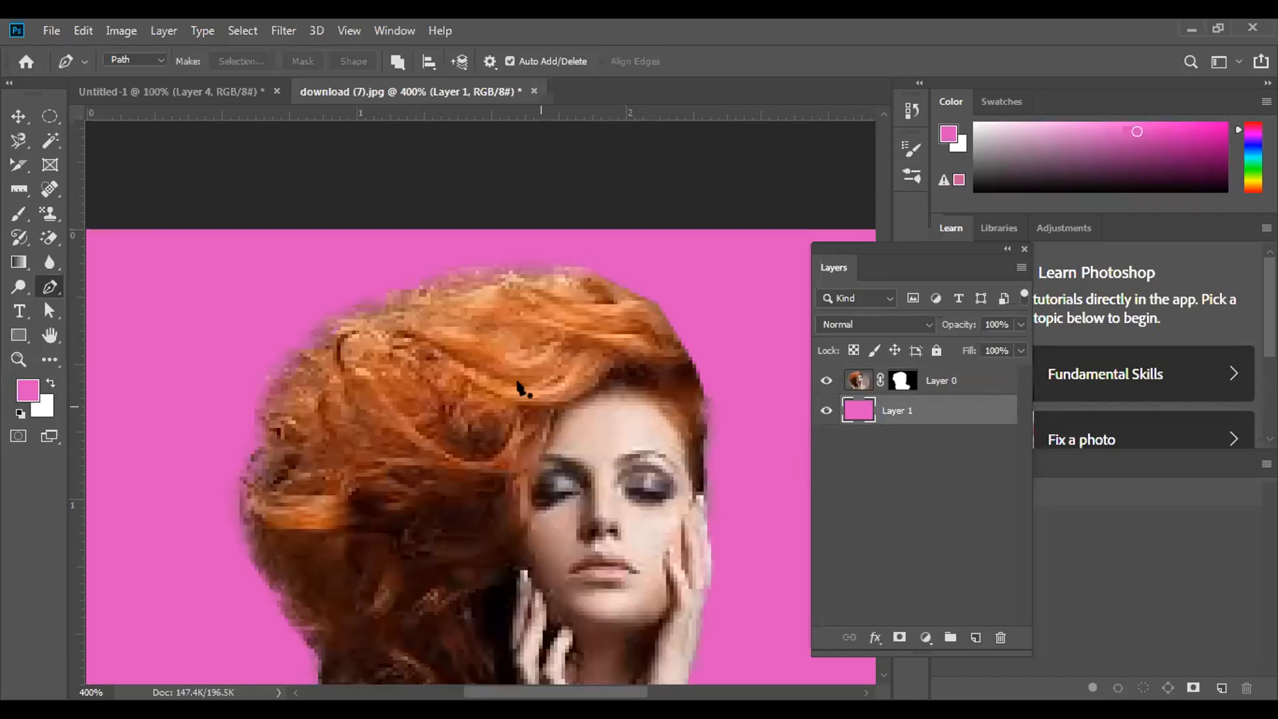
Examine the refined hair edges by toggling the visibility of Layer 0 and the pink Layer 1
{"action": "left_click_drag", "start_coordinate": [564, 436], "coordinate": [500, 298]}
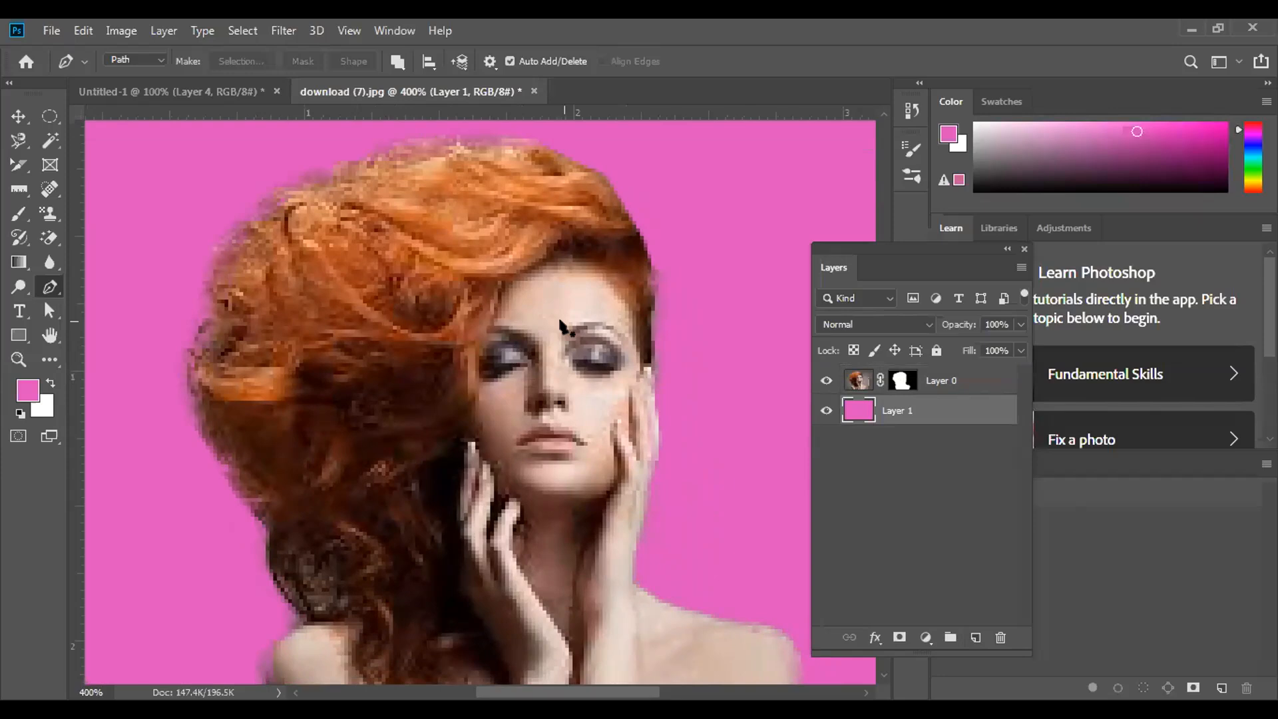
{"action": "left_click", "coordinate": [825, 380]}
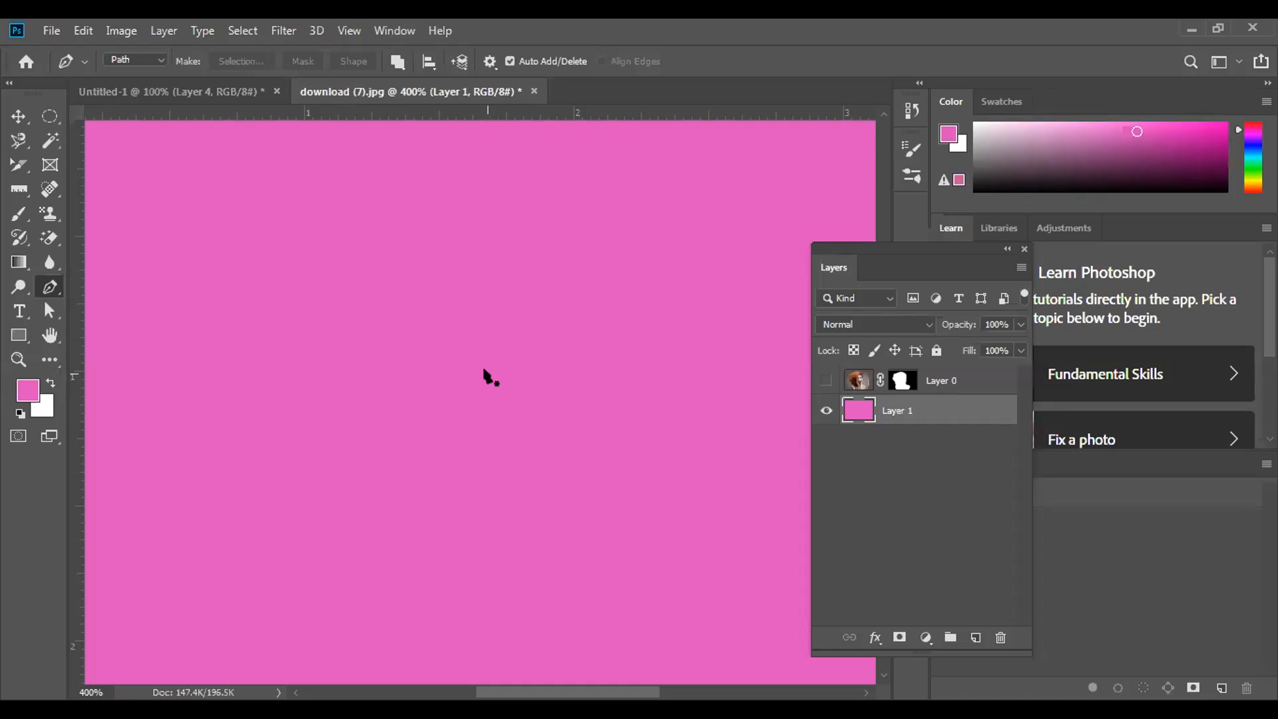
{"action": "left_click", "coordinate": [825, 380]}
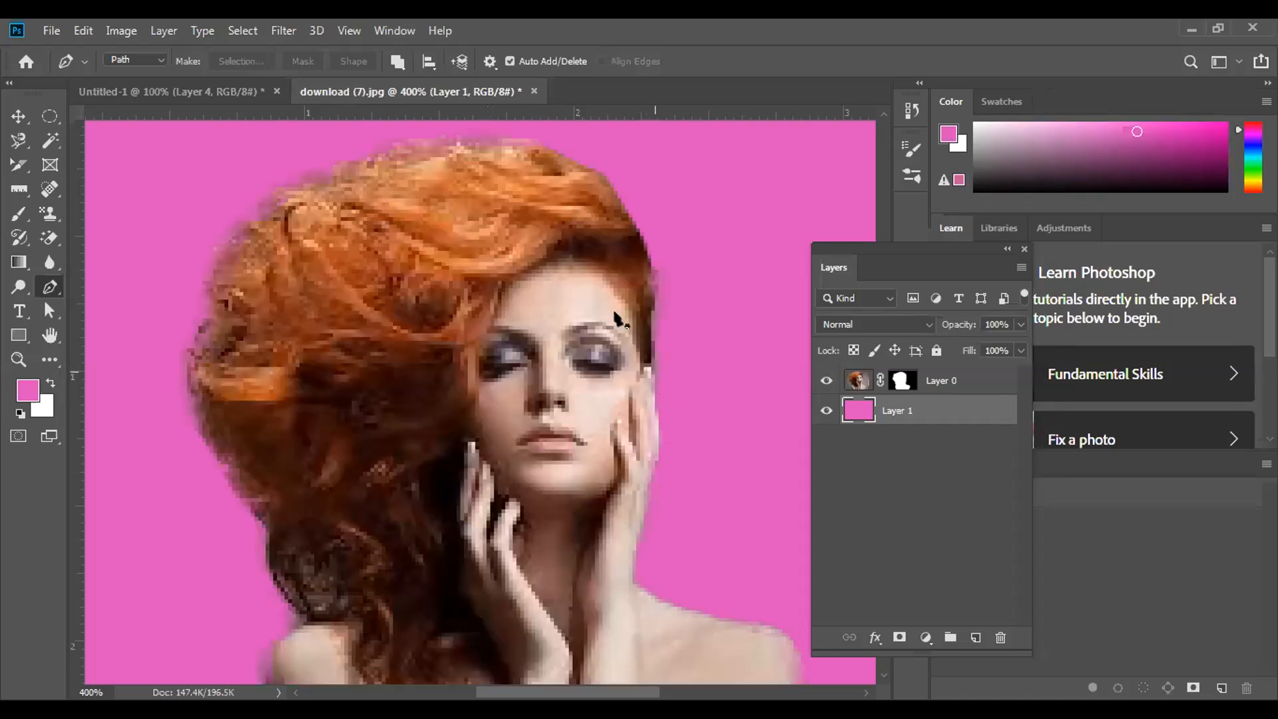
{"action": "left_click", "coordinate": [827, 412]}
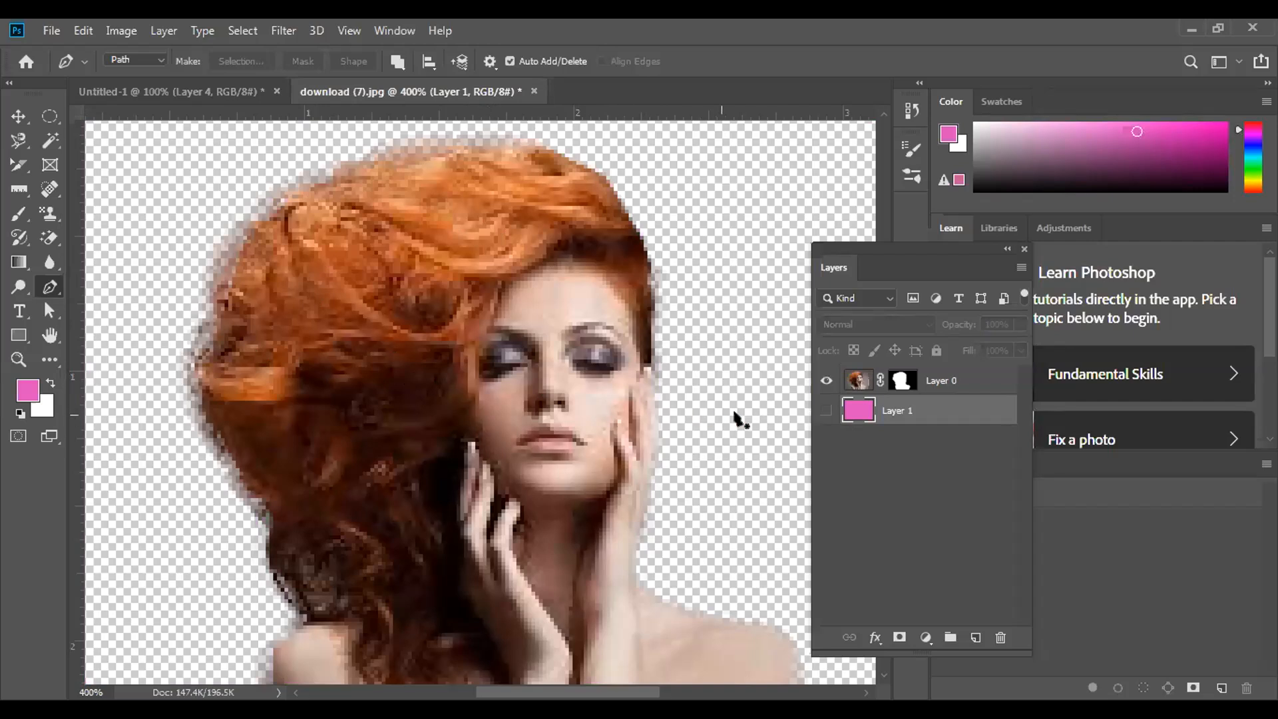
{"action": "left_click", "coordinate": [826, 411]}
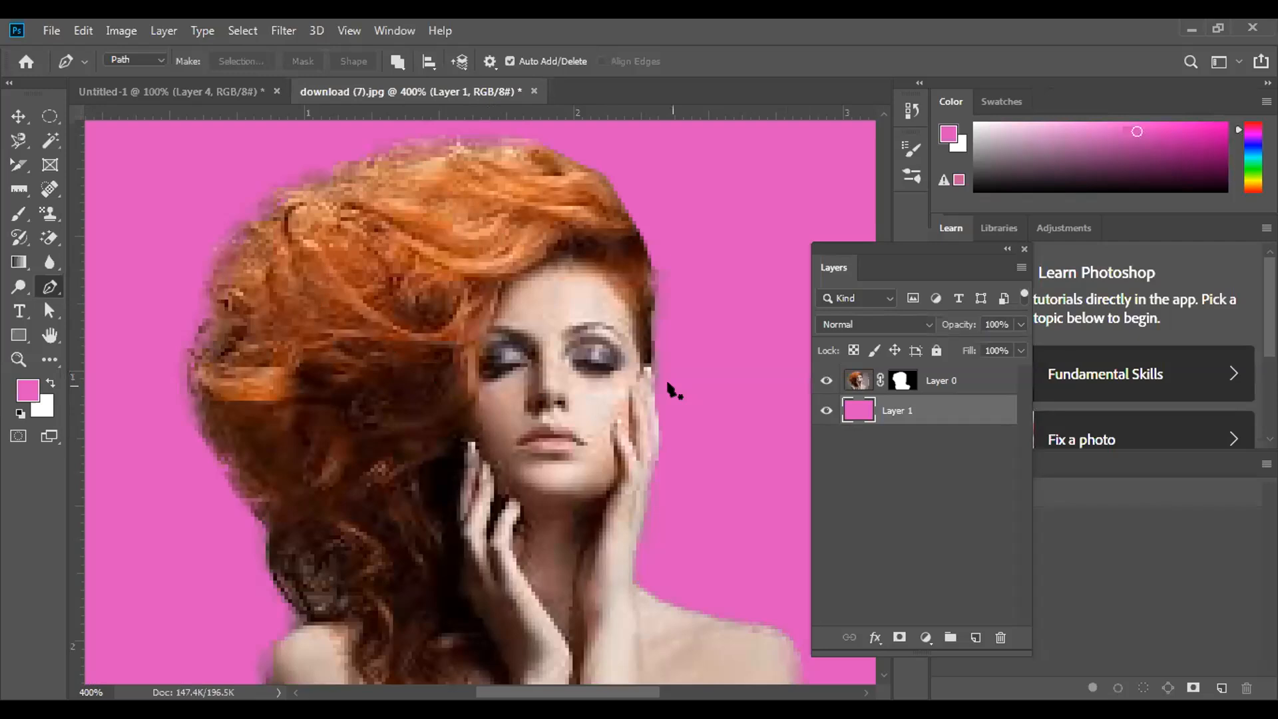